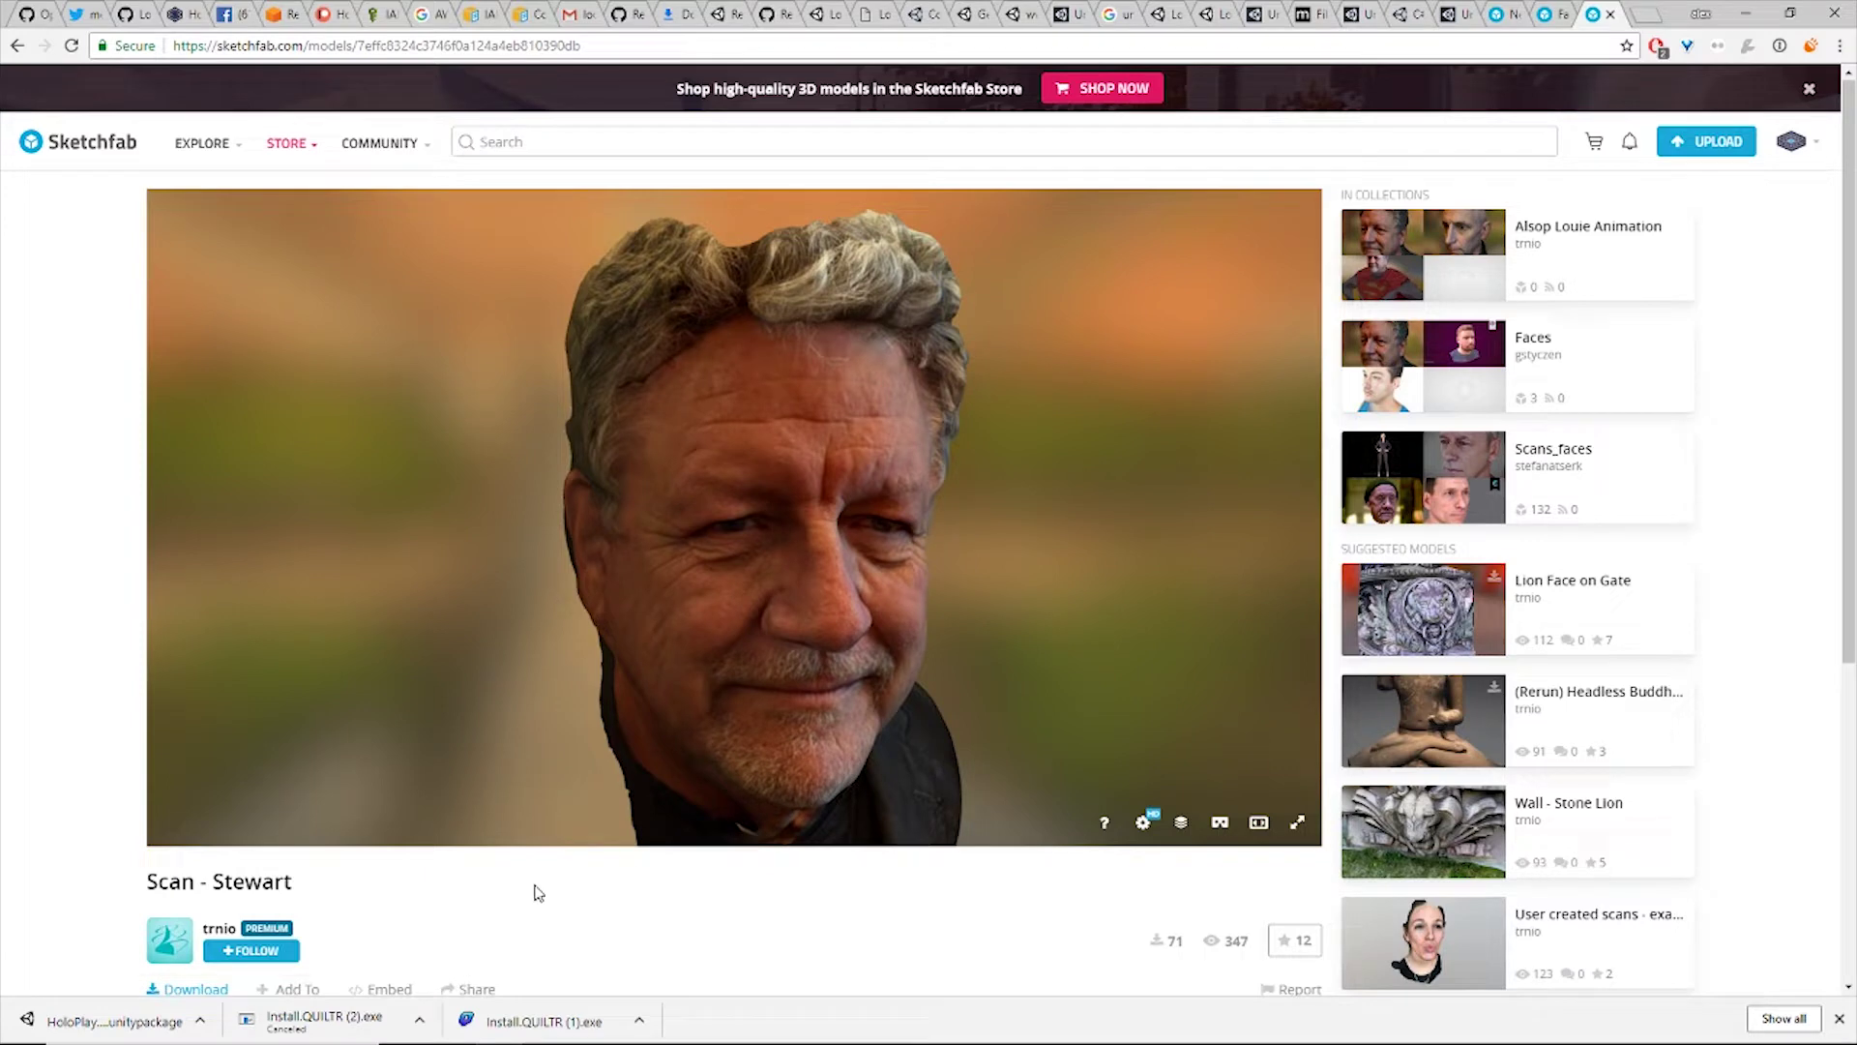
Download the free face scan model in its original OBJ format from its Sketchfab page.
{"action": "left_click", "coordinate": [197, 989]}
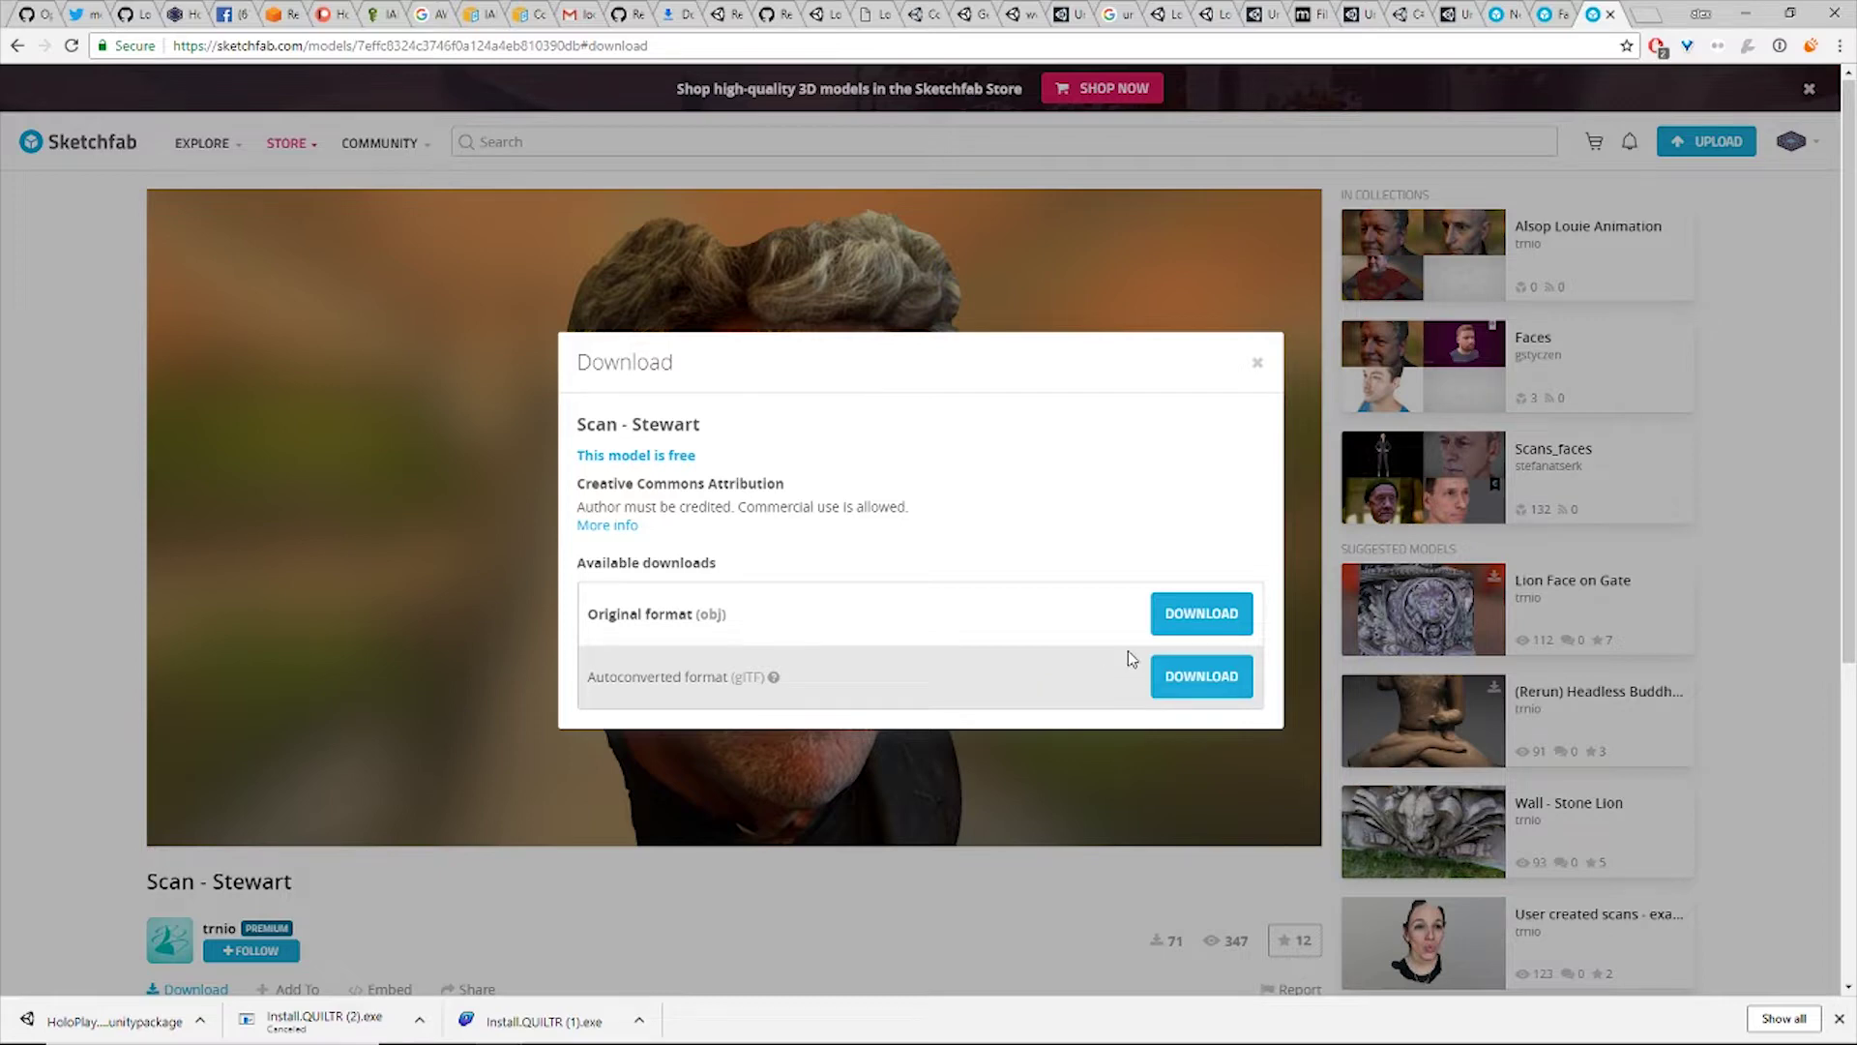
{"action": "left_click", "coordinate": [1207, 619]}
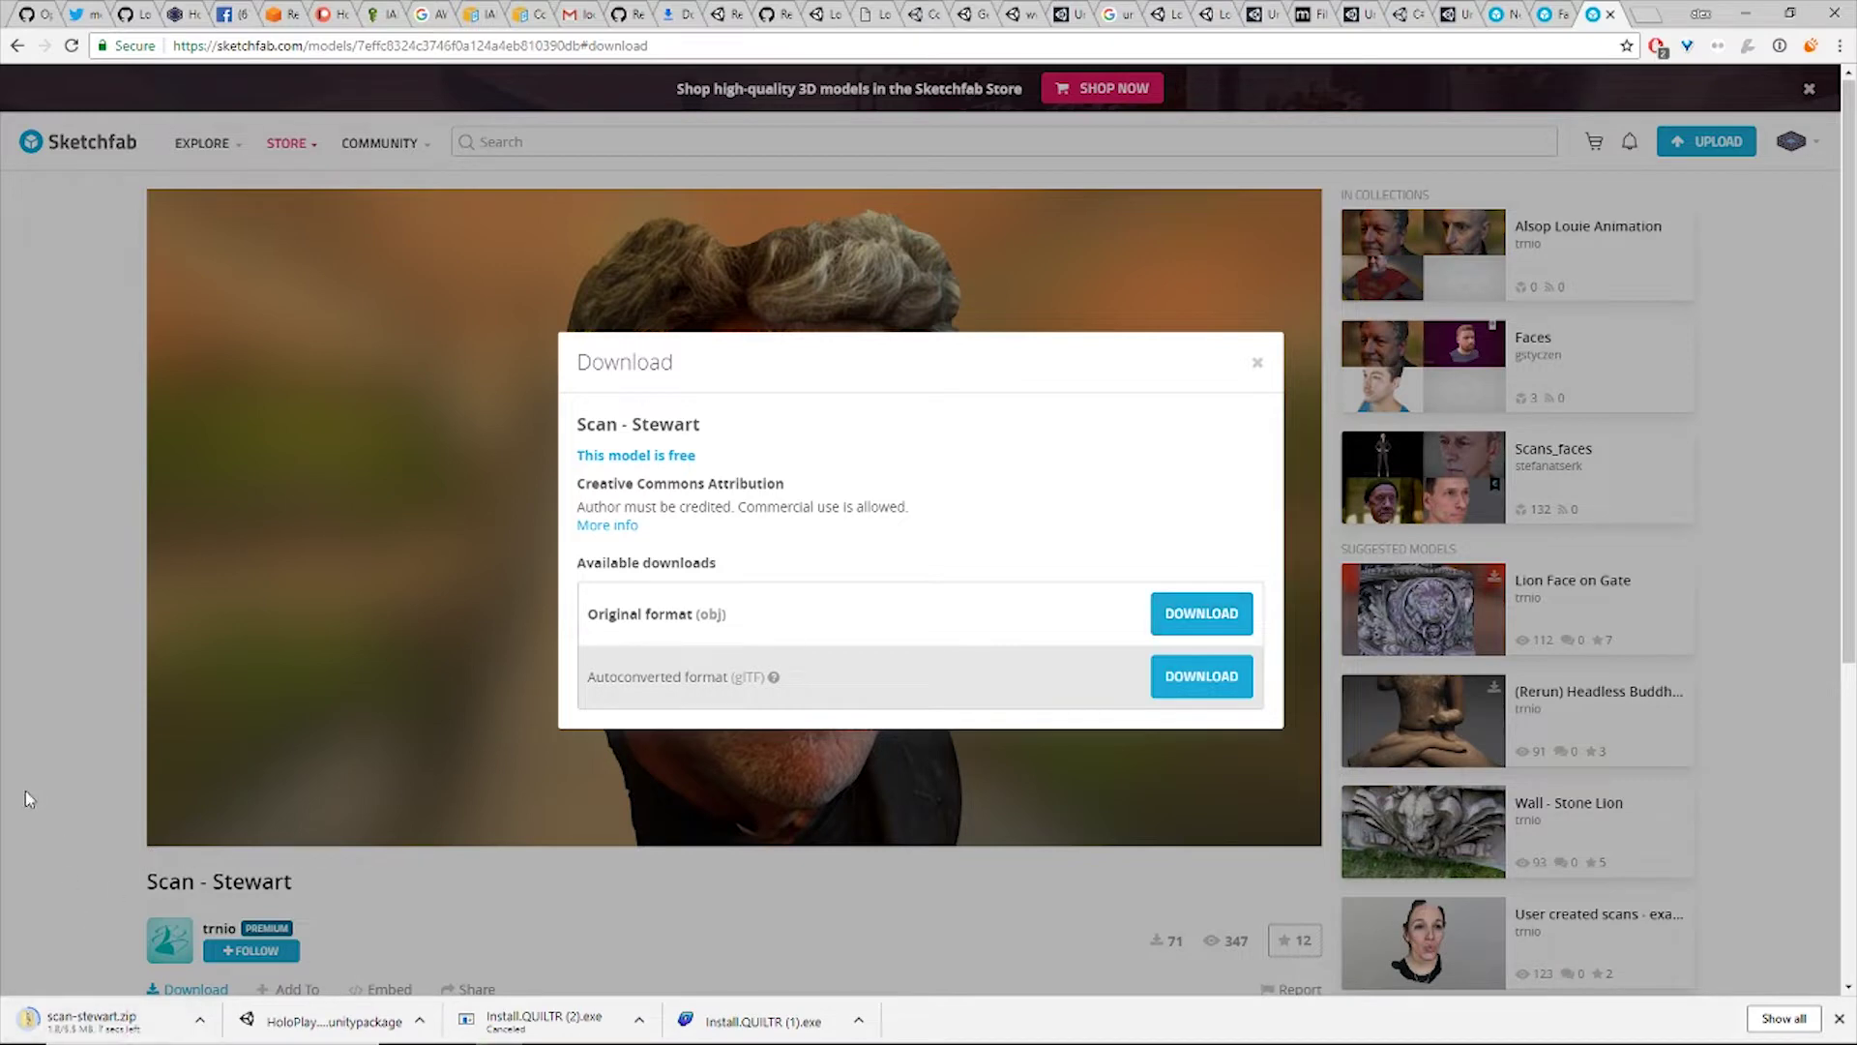
{"action": "scroll", "coordinate": [26, 792], "scroll_direction": "down", "scroll_amount": 2}
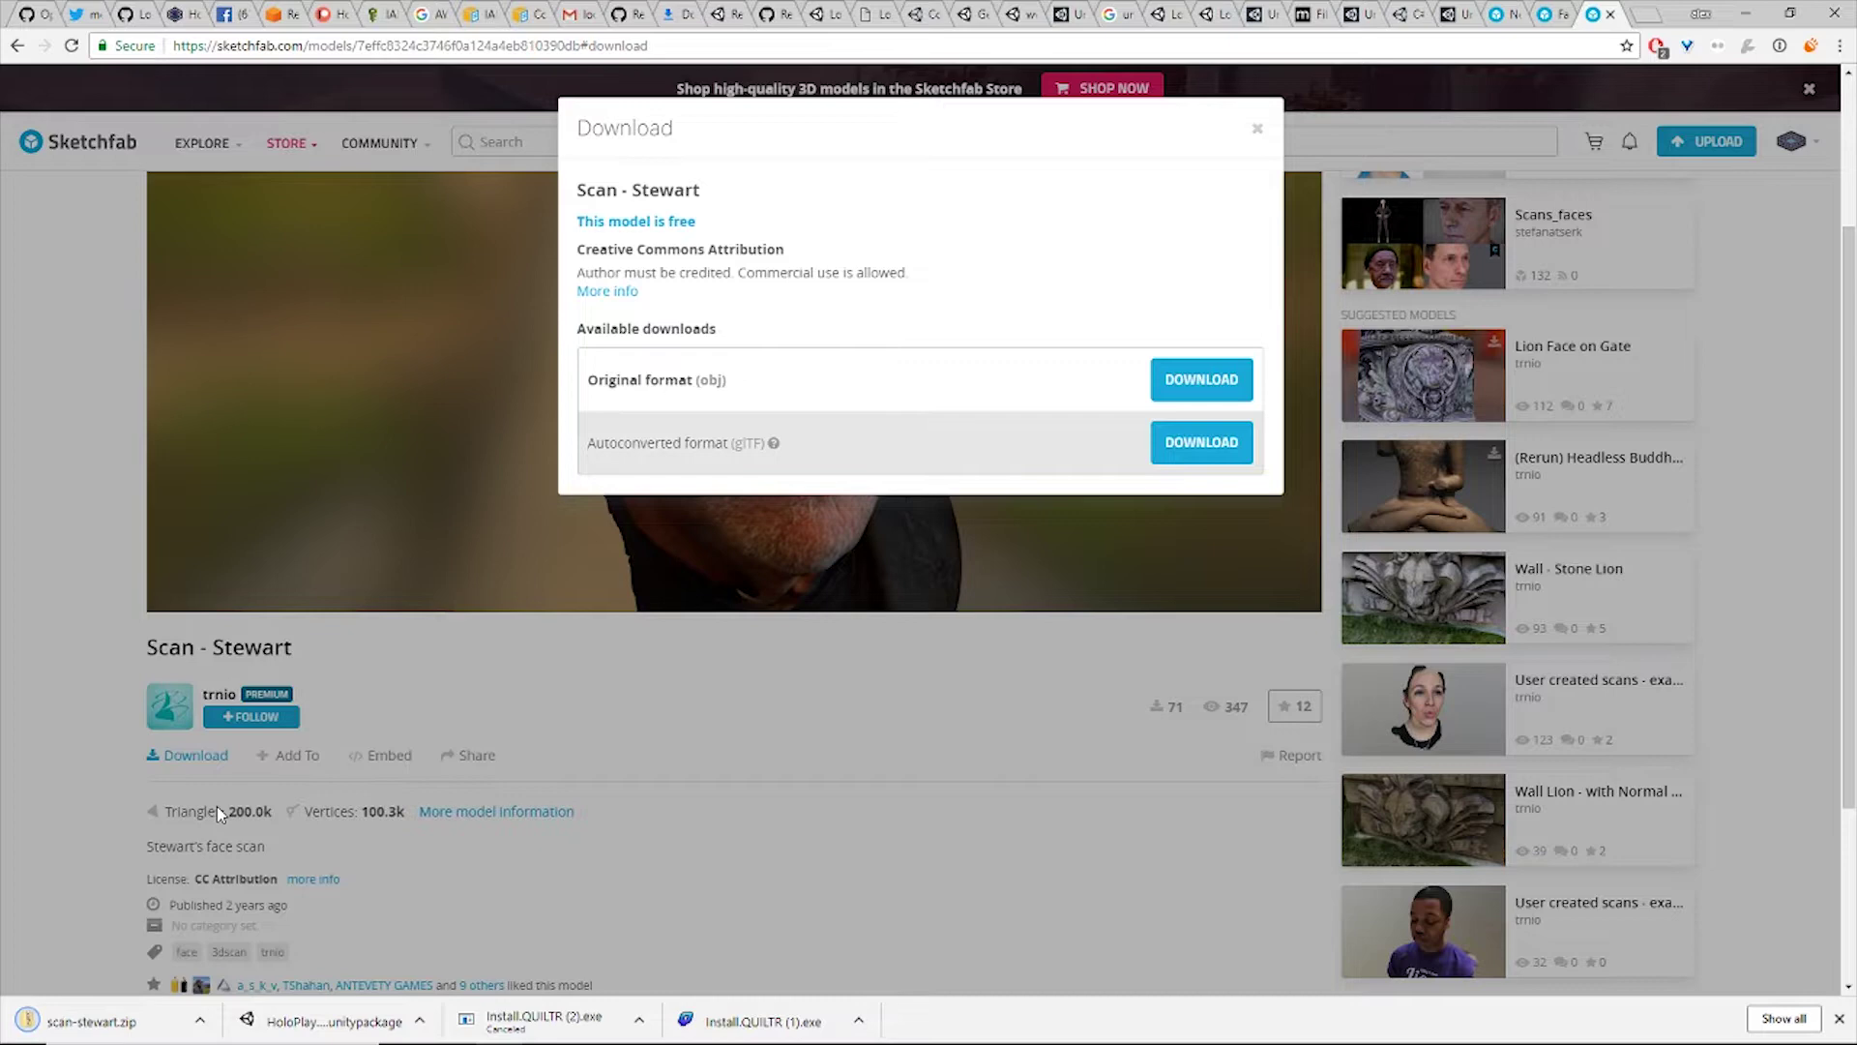
Extract all contents of the downloaded scan-stewart.zip into its own folder and dismiss the model's download dialog.
{"action": "left_click", "coordinate": [74, 1035]}
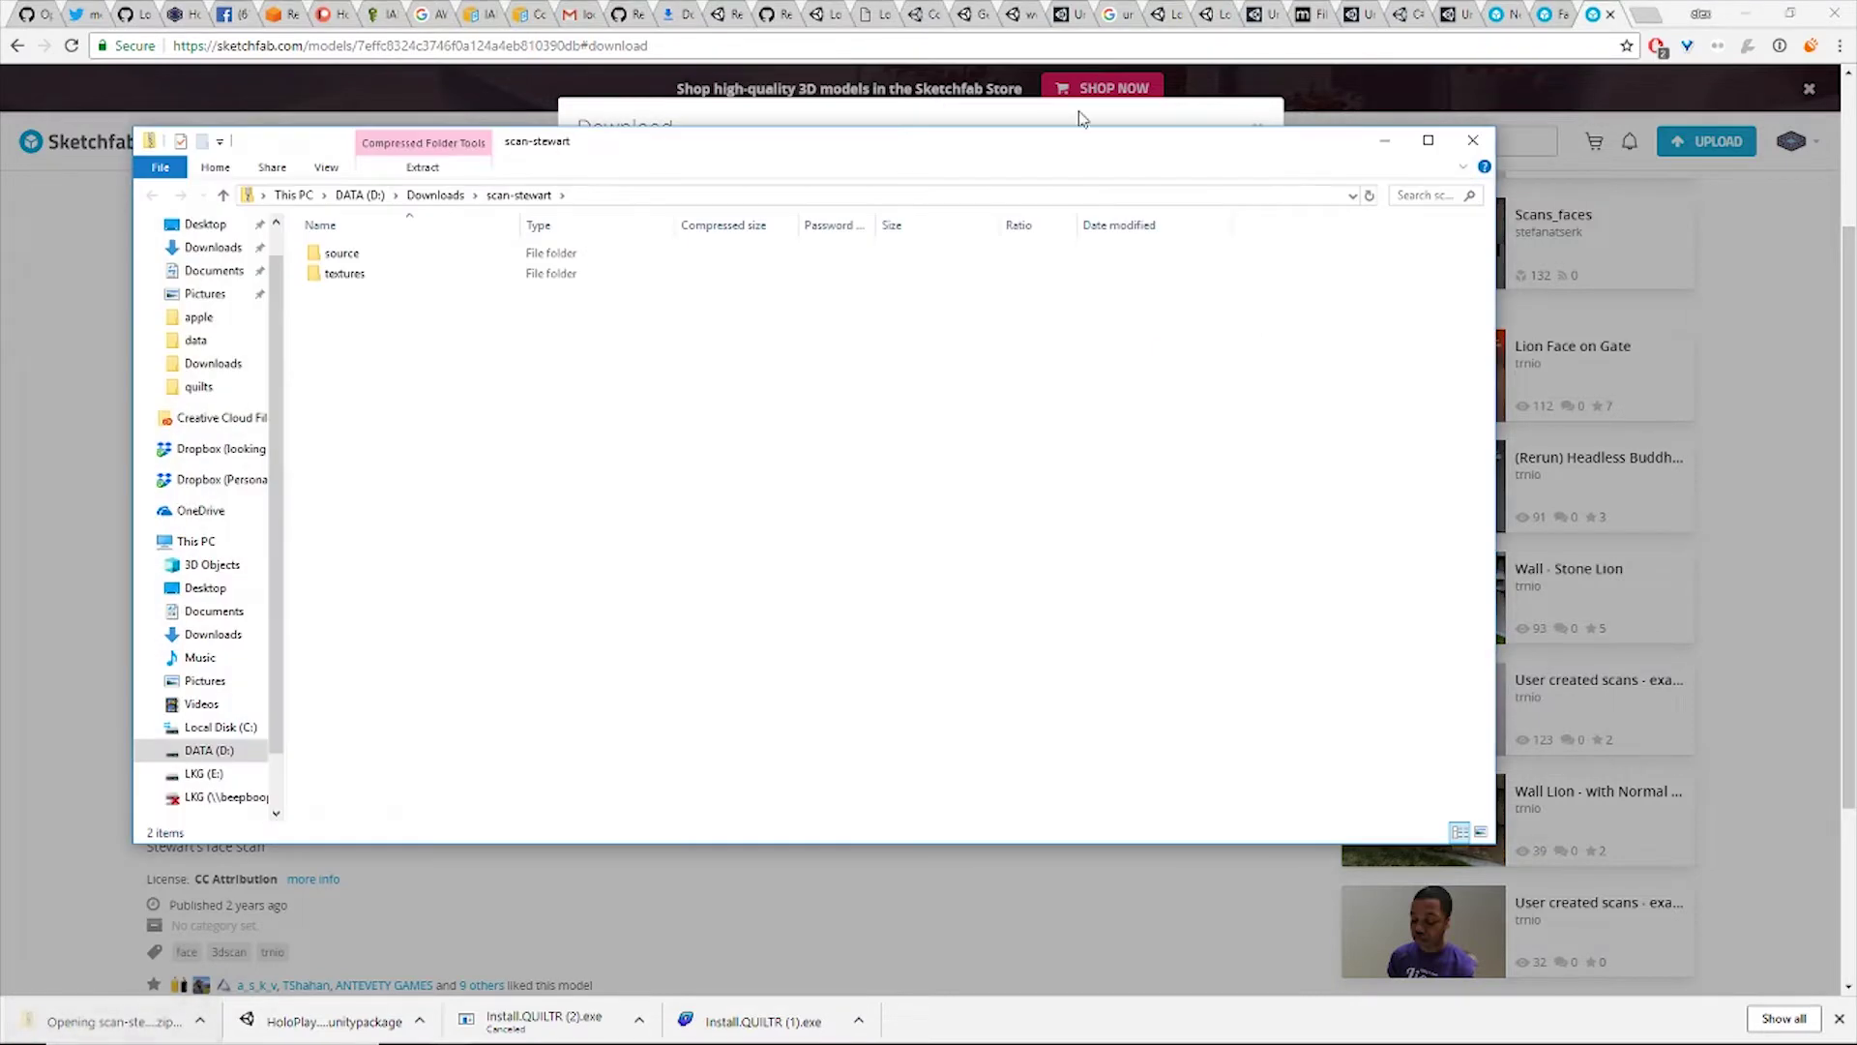
{"action": "left_click", "coordinate": [435, 172]}
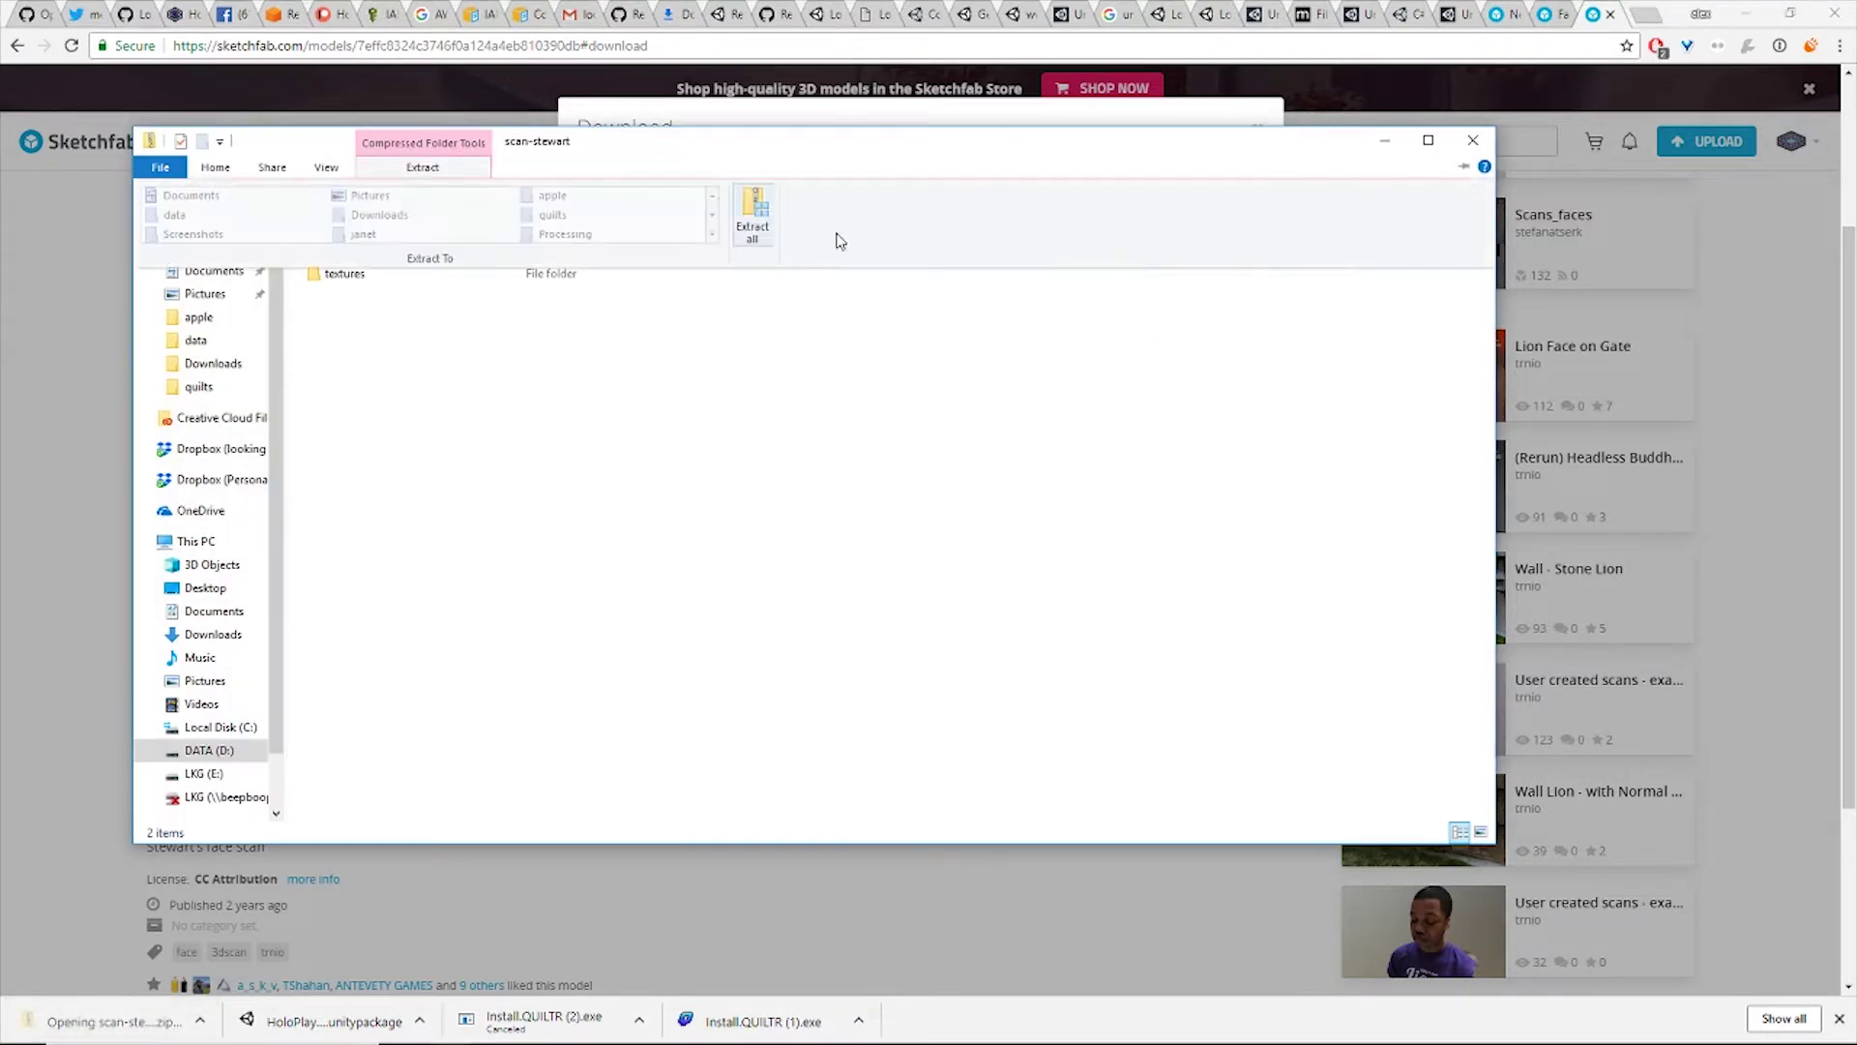
{"action": "left_click", "coordinate": [752, 208]}
{"action": "key", "text": "Return"}
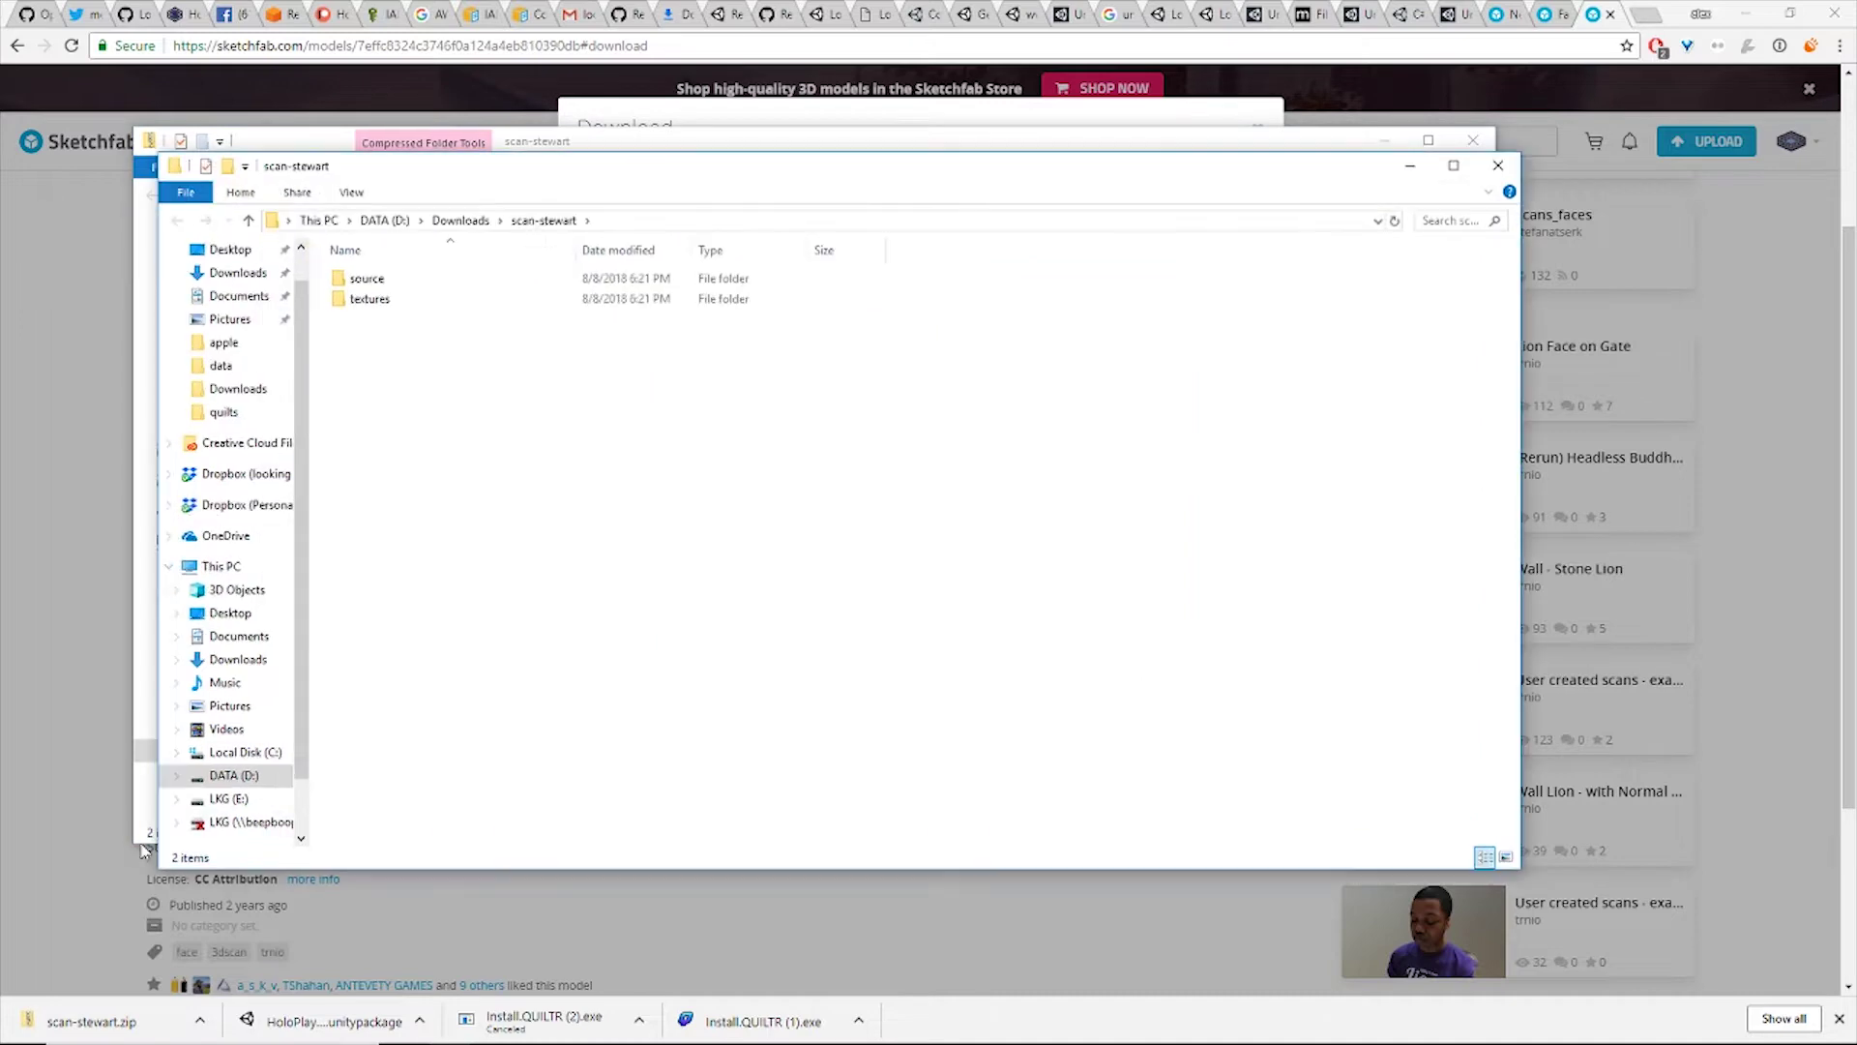
{"action": "left_click", "coordinate": [91, 757]}
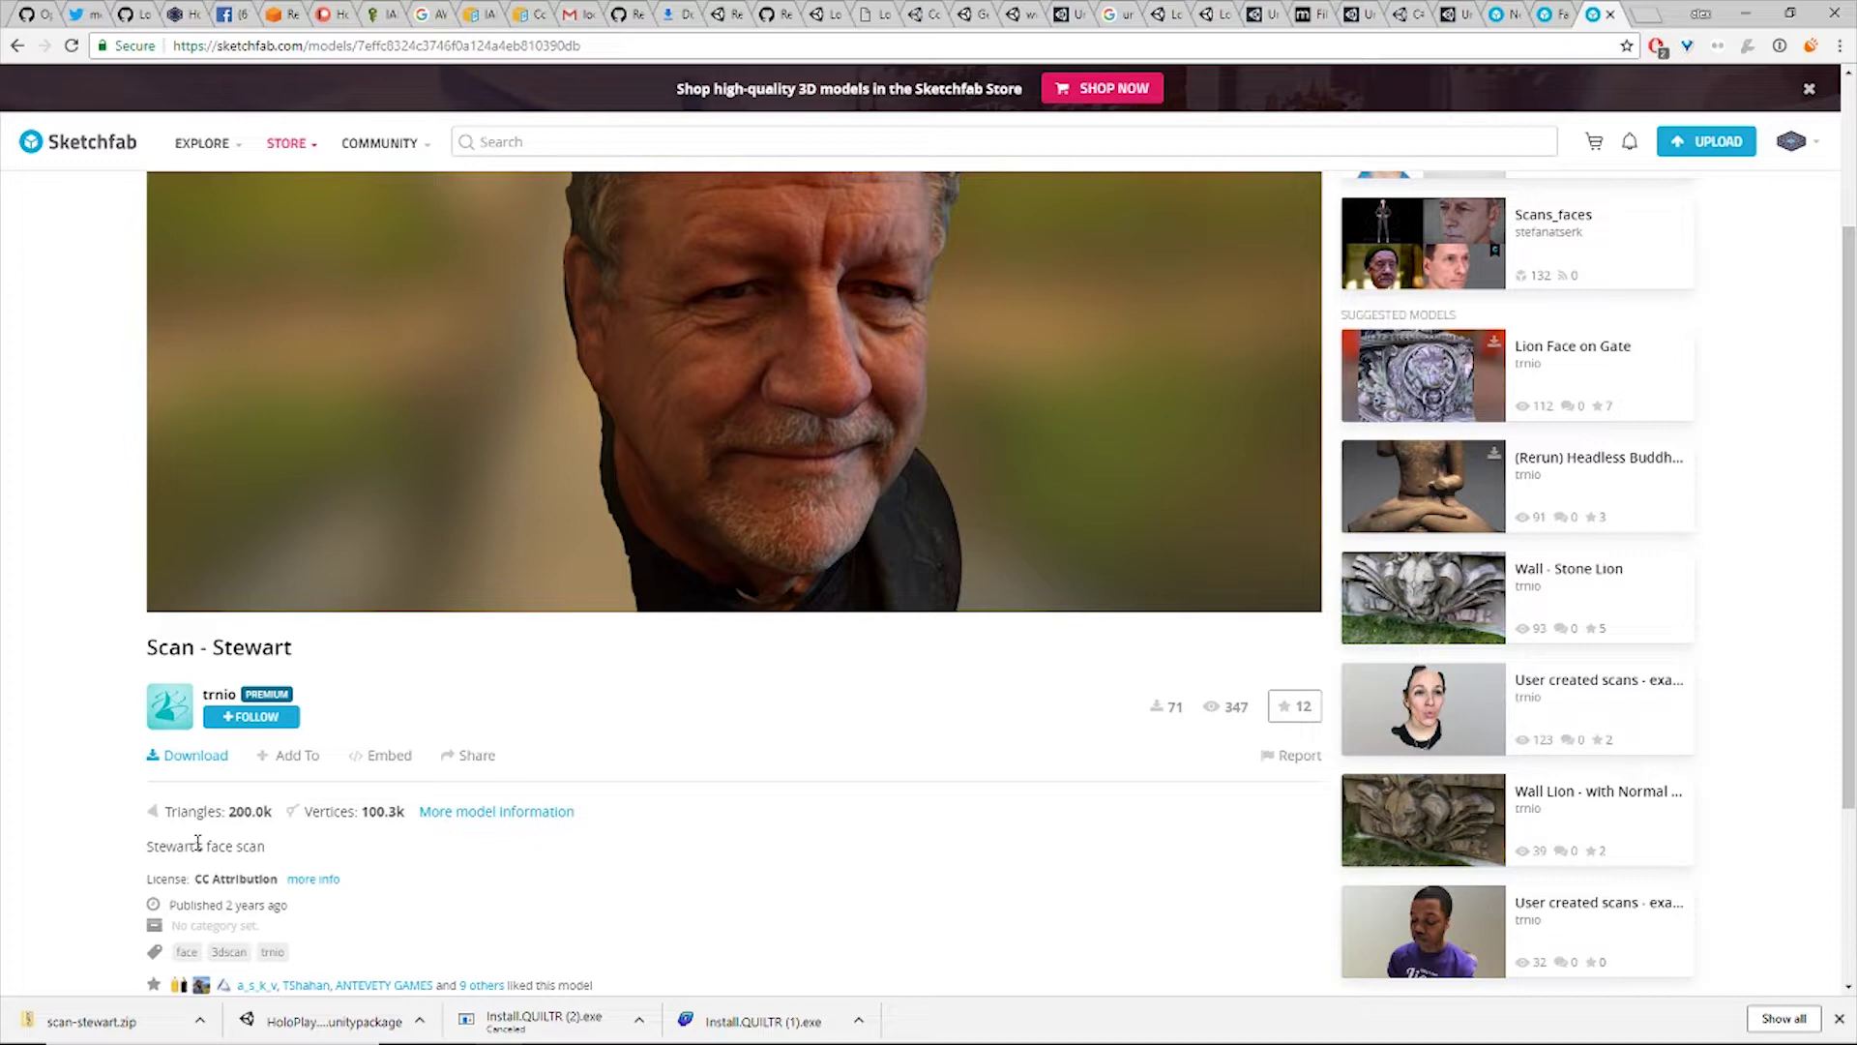
Search the web for "meshlab" in a new browser tab.
{"action": "key", "text": "alt"}
{"action": "key", "text": "ctrl+t"}
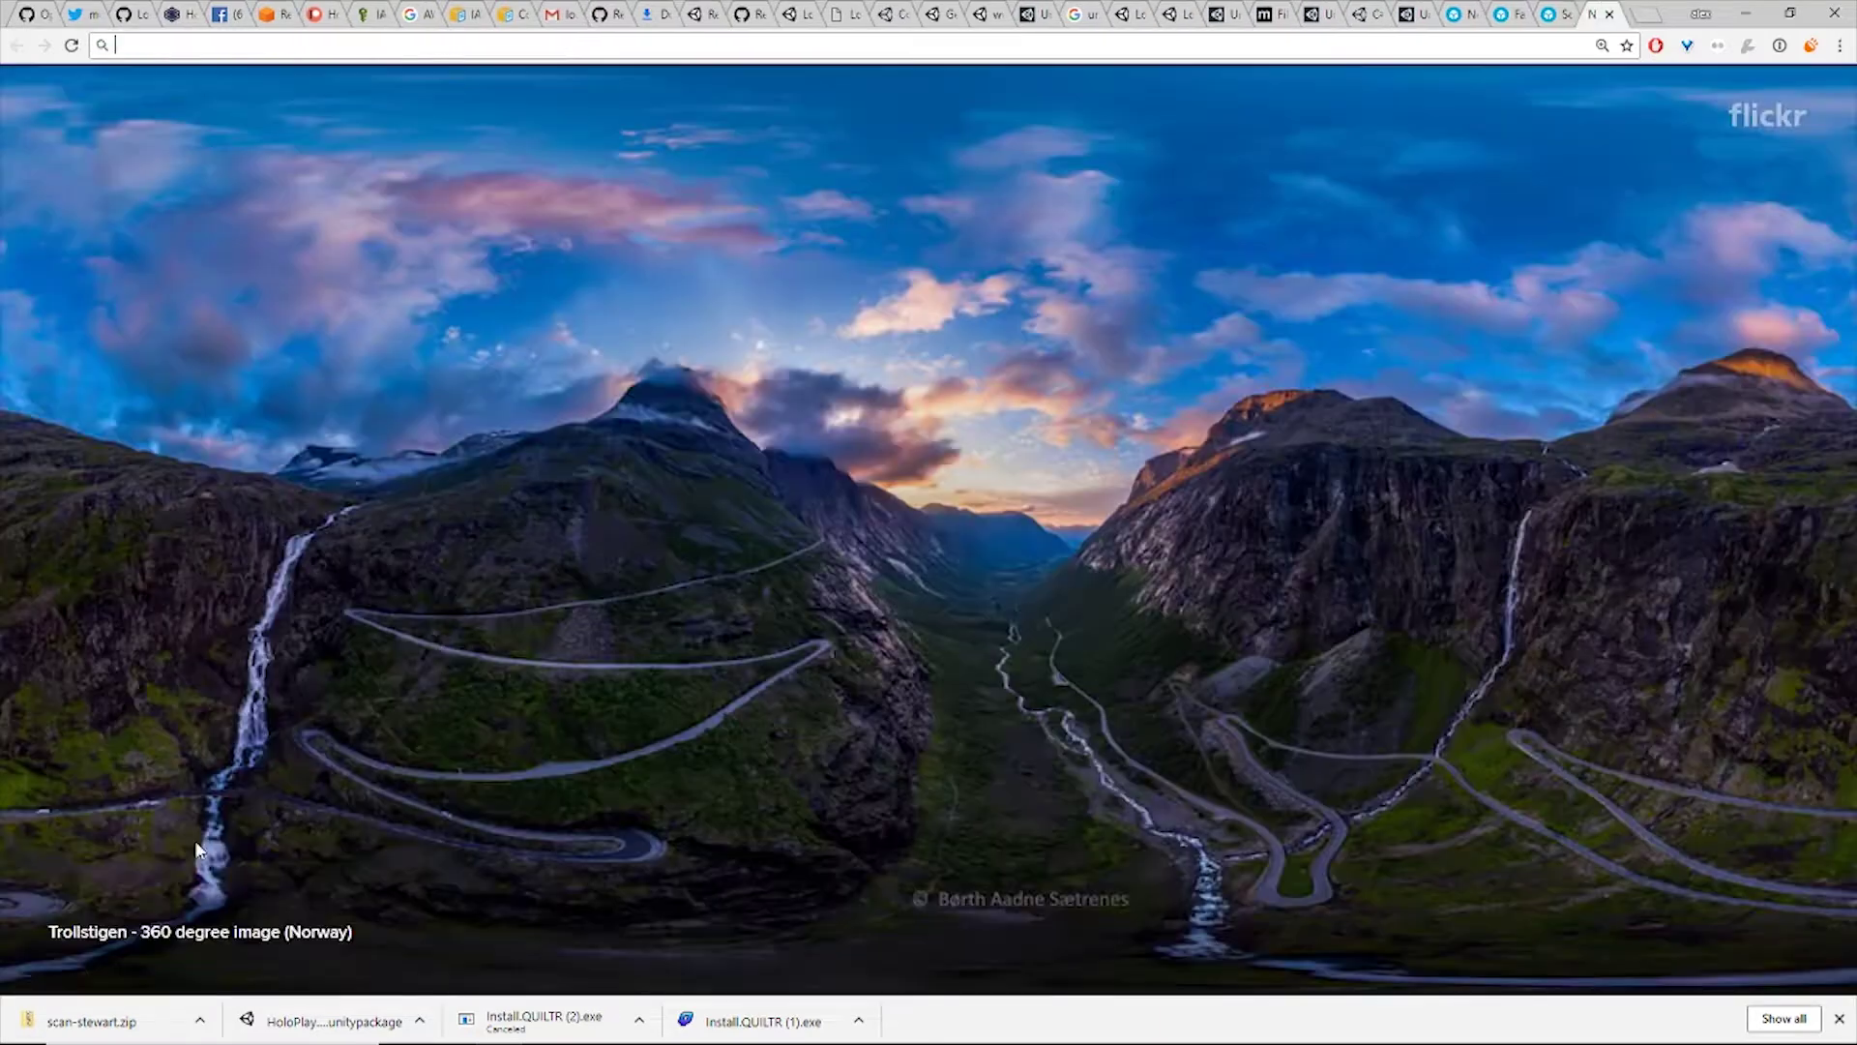
{"action": "type", "text": "meshlab"}
{"action": "key", "text": "Return"}
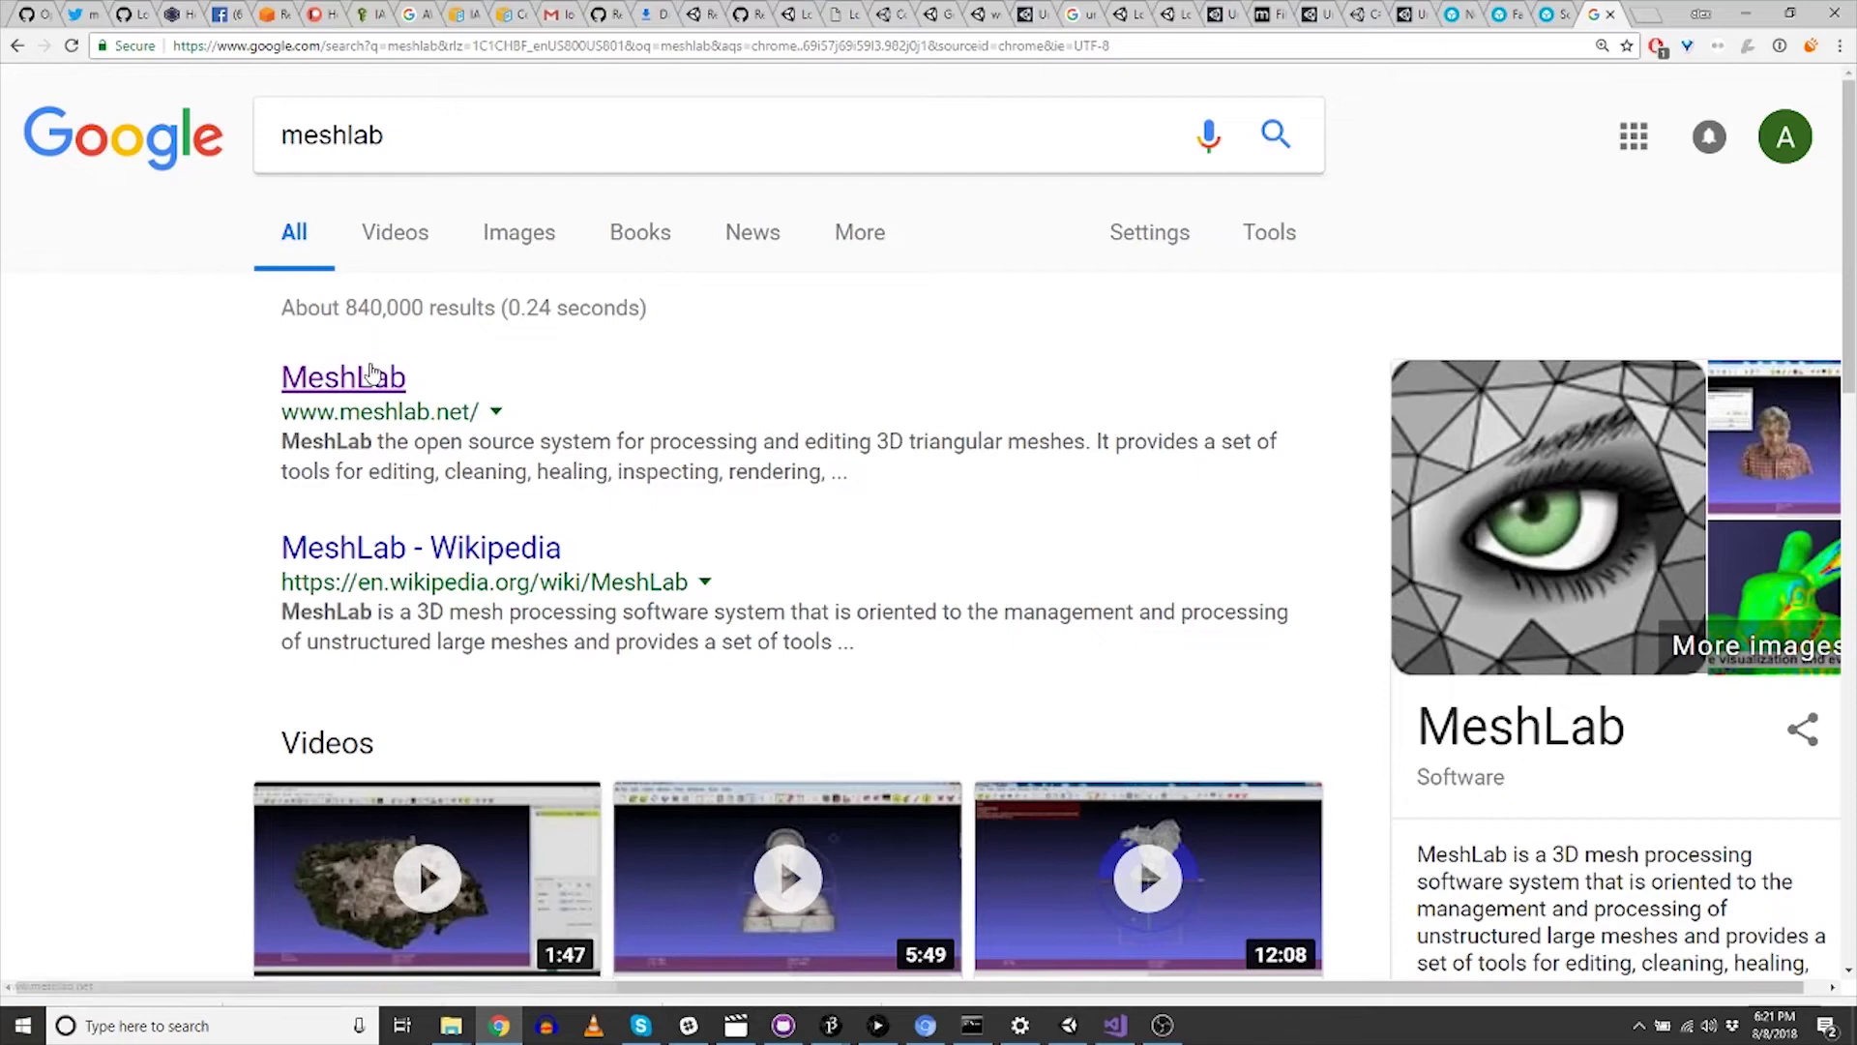
Close the search results tab and launch the installed MeshLab application.
{"action": "key", "text": "ctrl+w"}
{"action": "key", "text": "super"}
{"action": "type", "text": "mesh"}
{"action": "key", "text": "Return"}
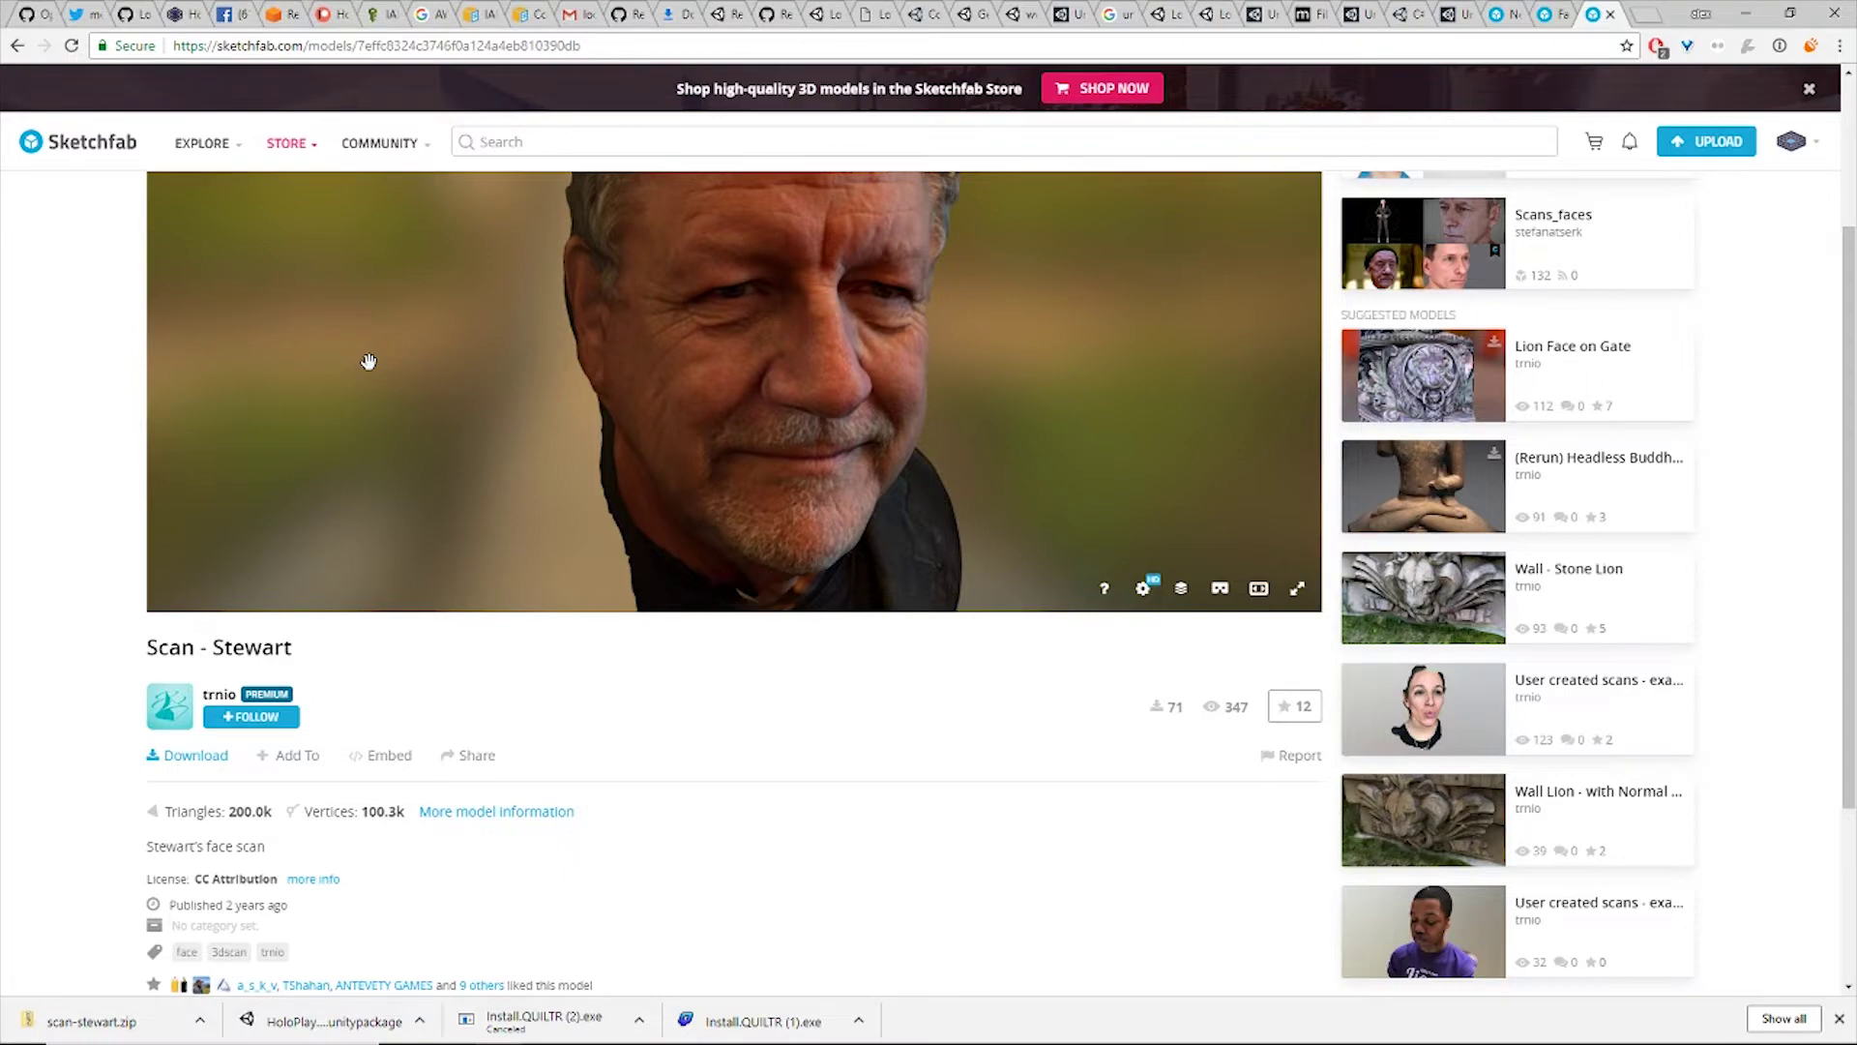
{"action": "key", "text": "alt+Tab"}
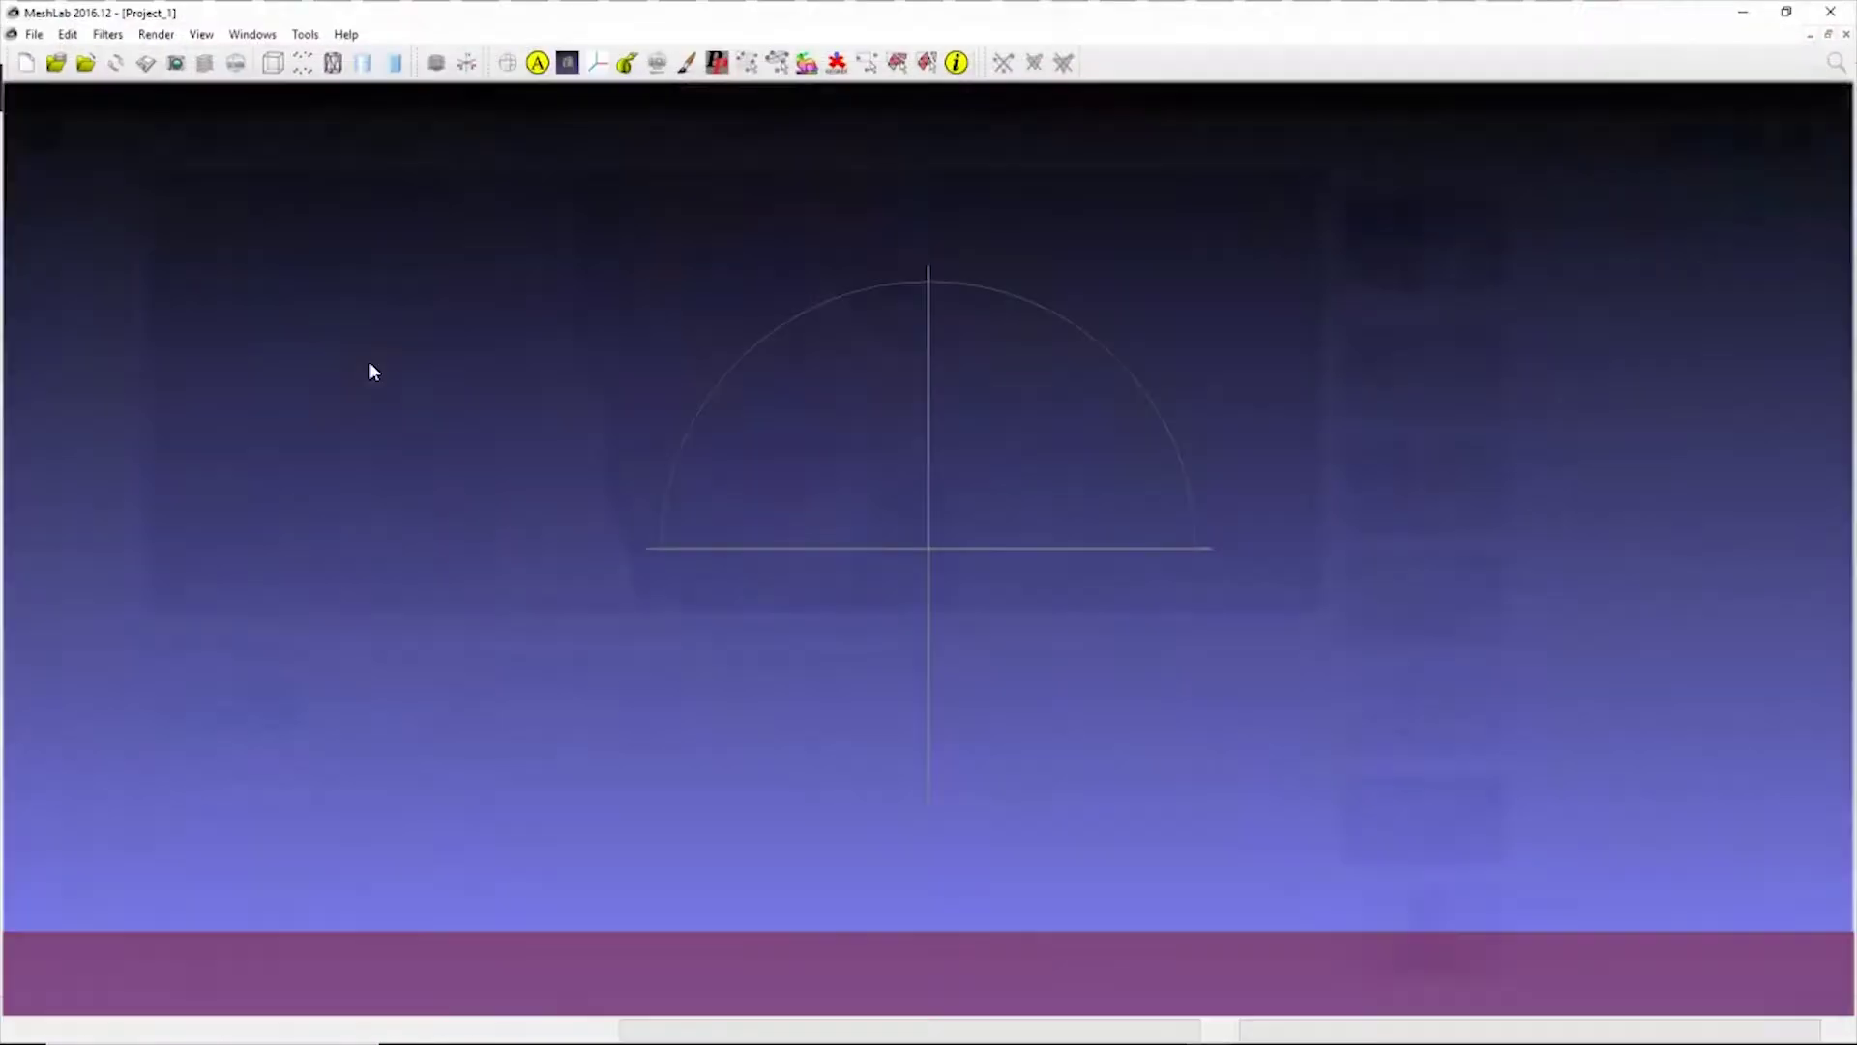
Switch to File Explorer and extract all files from zip.zip inside the scan-stewart source folder.
{"action": "key", "text": "alt+Tab"}
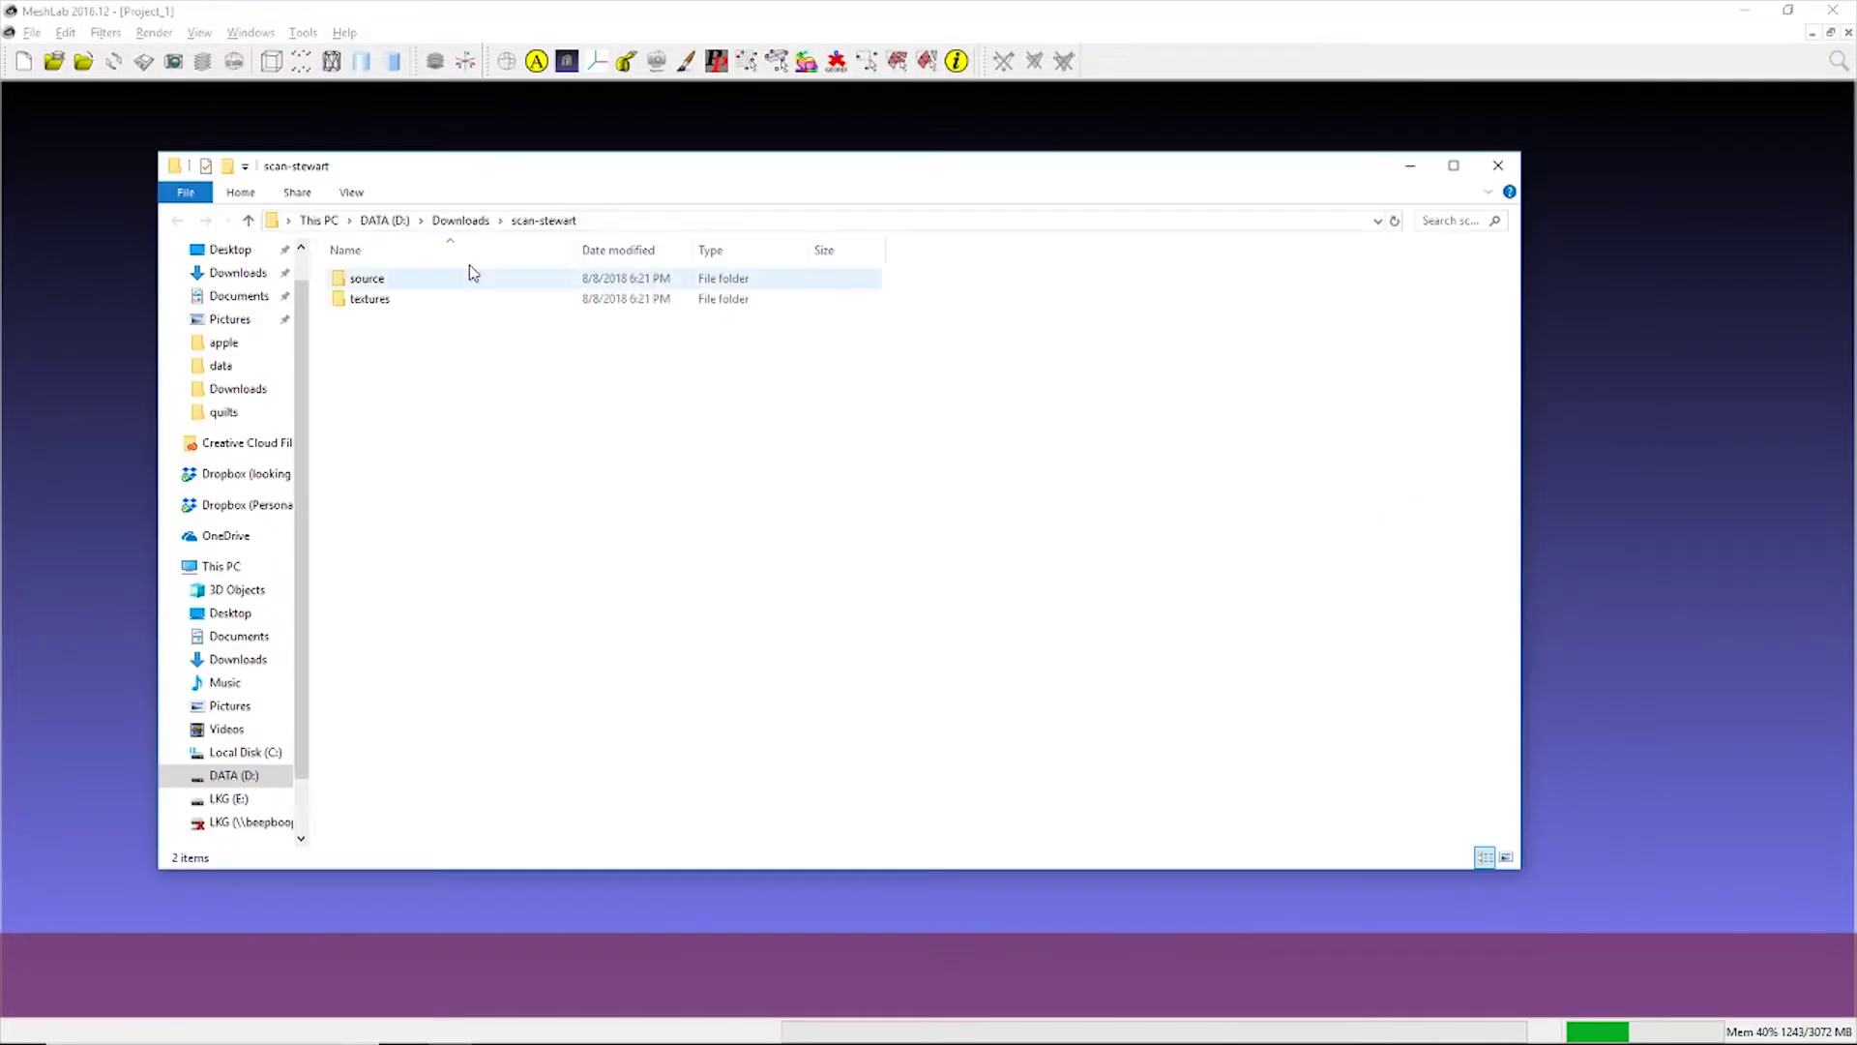
{"action": "left_click", "coordinate": [393, 285]}
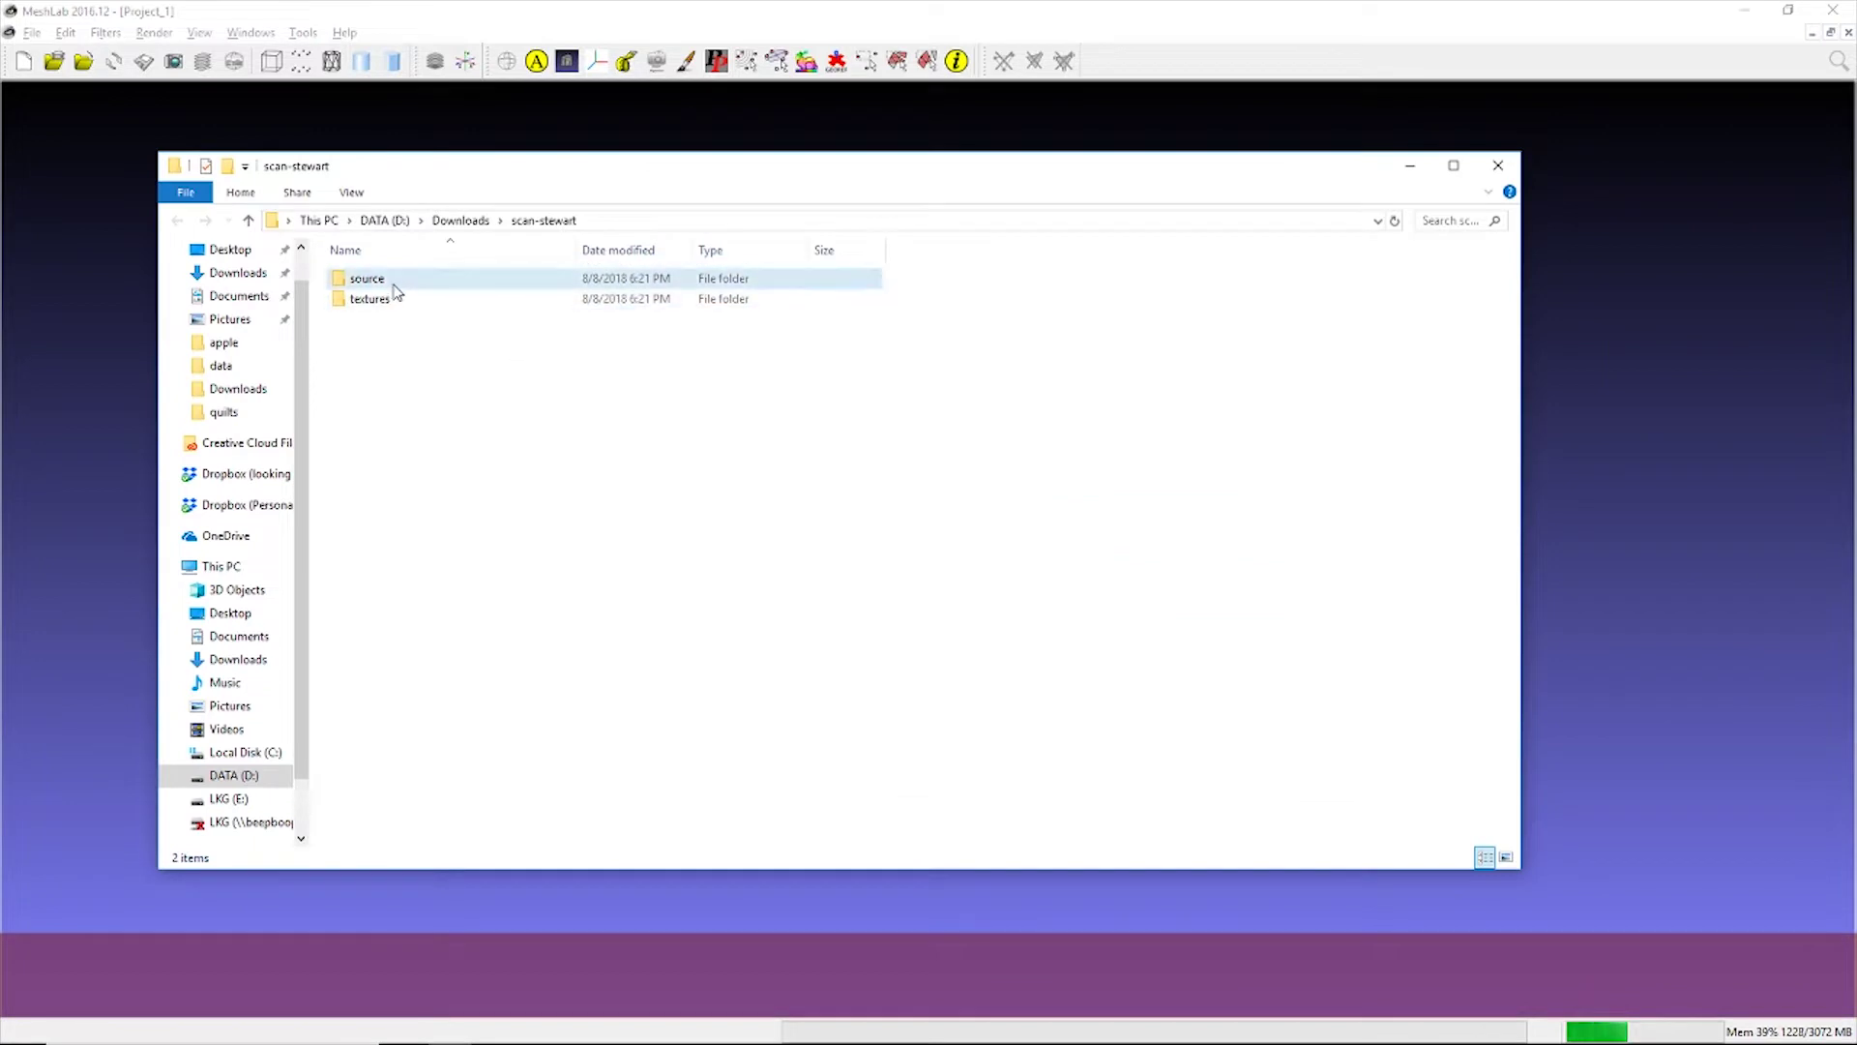
{"action": "double_click", "coordinate": [392, 284]}
{"action": "double_click", "coordinate": [393, 284]}
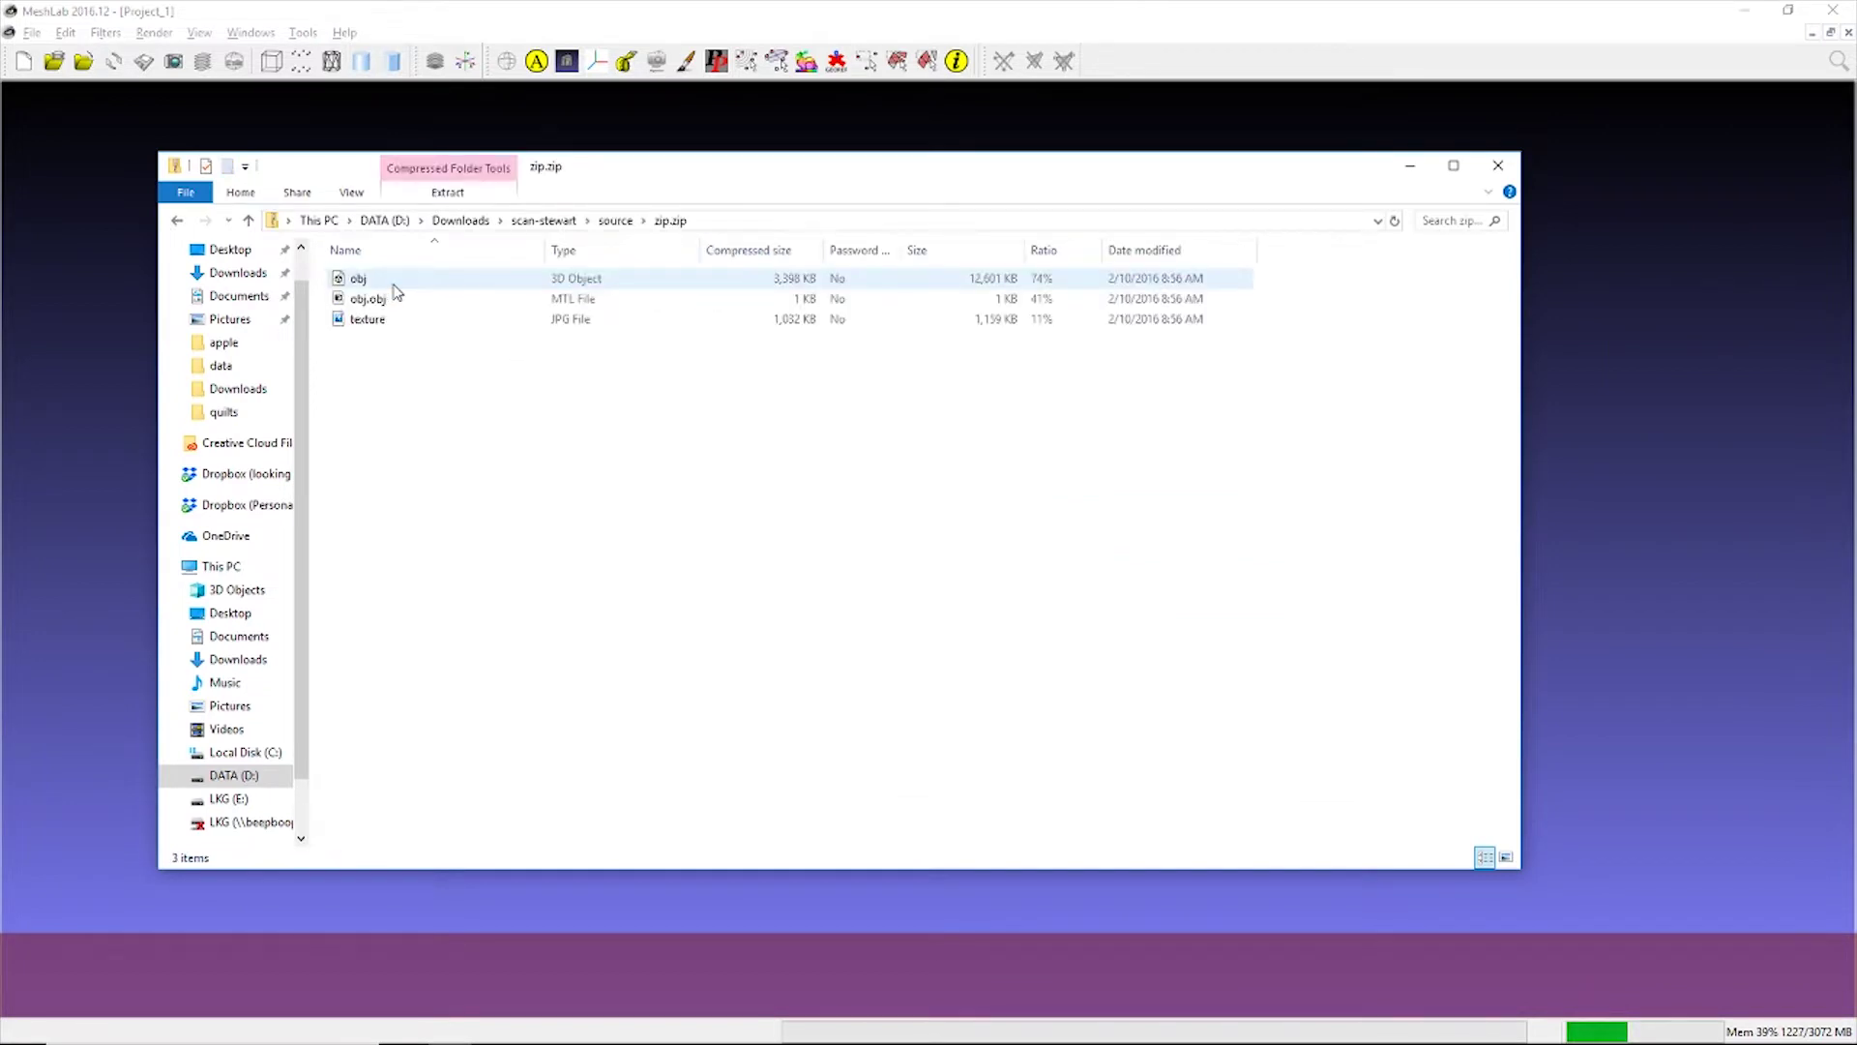
{"action": "left_click", "coordinate": [448, 193]}
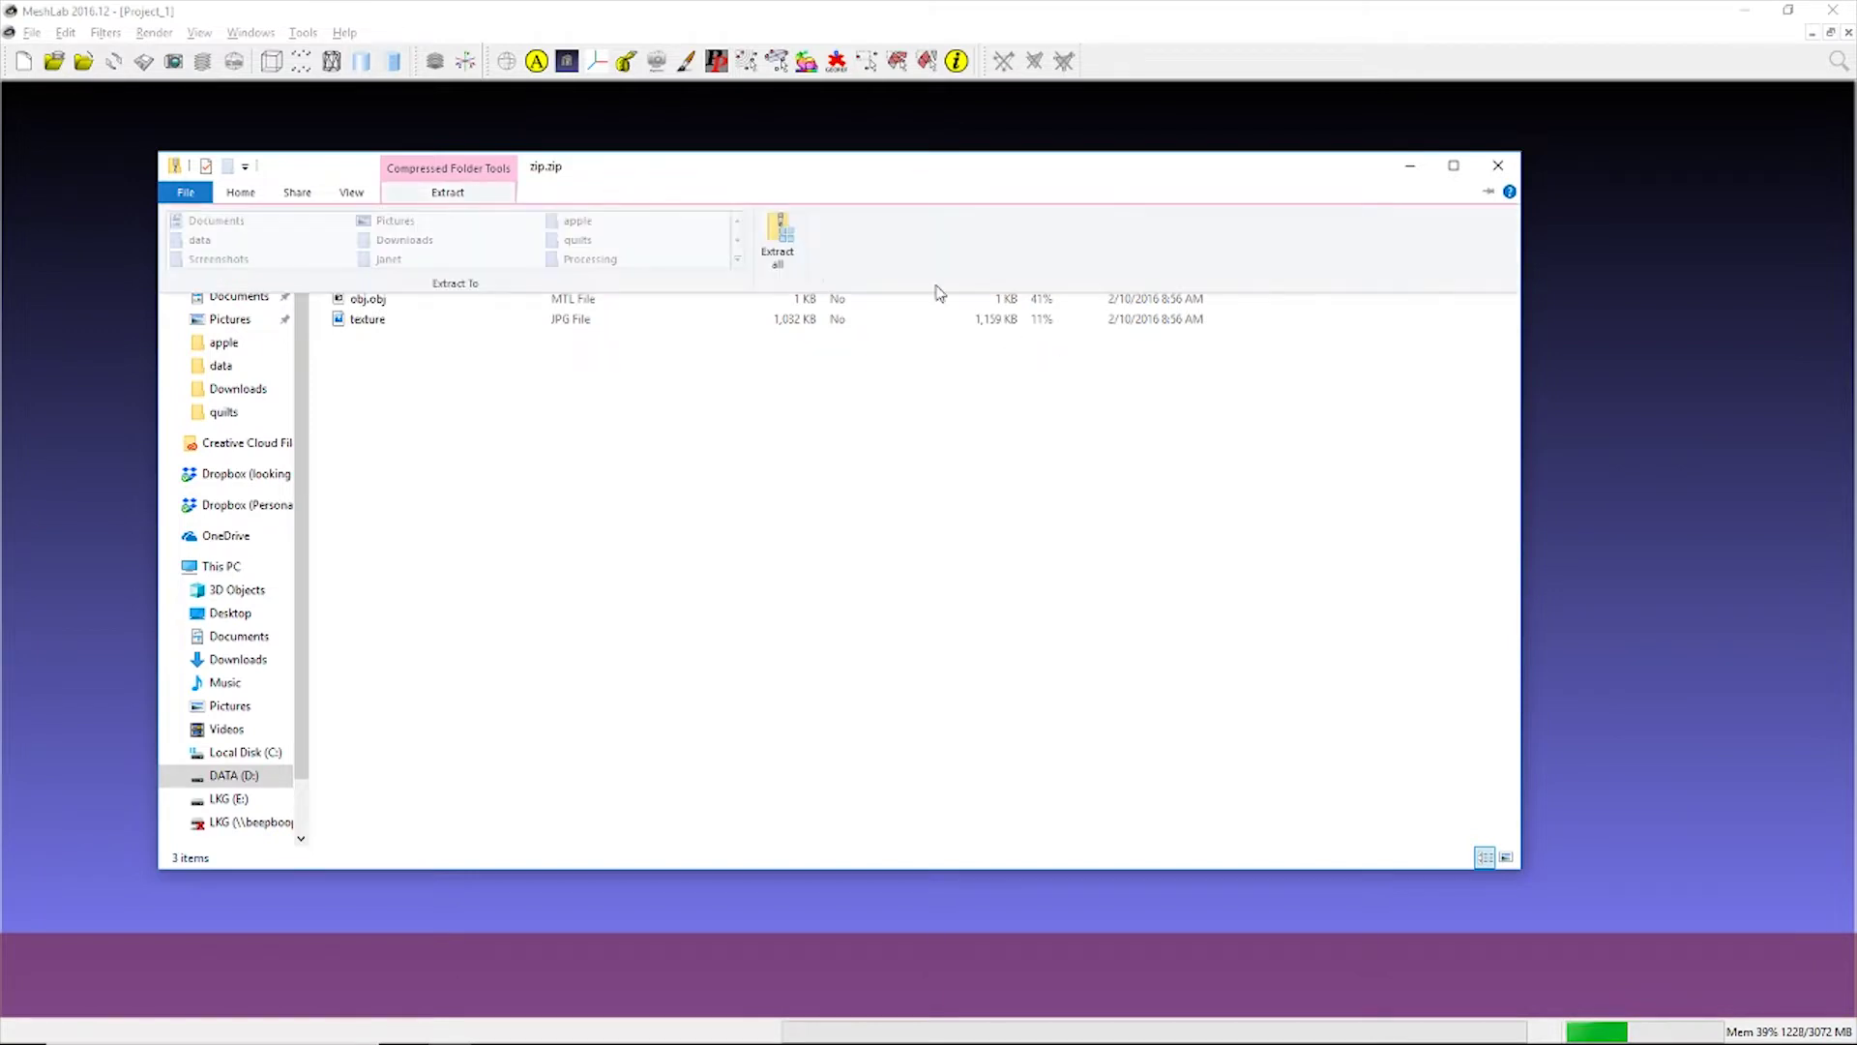
{"action": "left_click", "coordinate": [778, 244]}
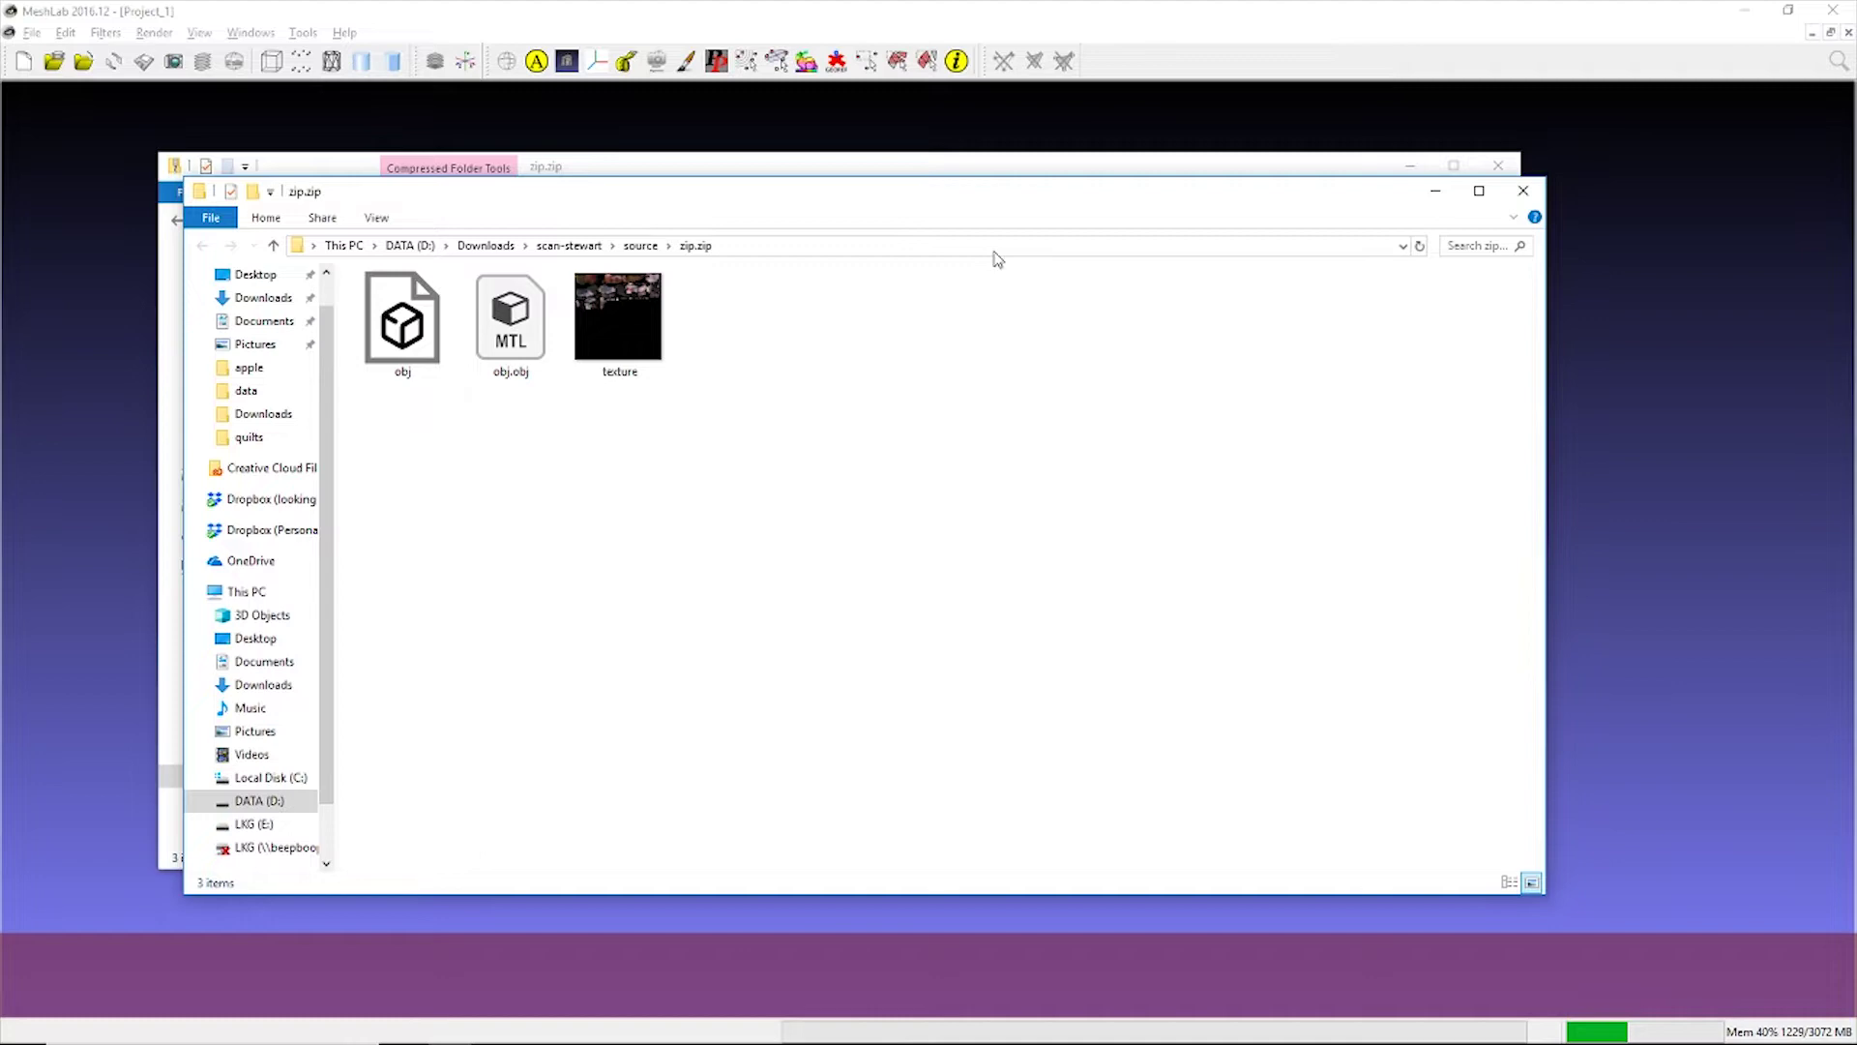
Switch to MeshLab and import the obj mesh from Downloads/scan-stewart/source/zip.zip on the D: drive.
{"action": "key", "text": "alt+Tab"}
{"action": "key", "text": "alt+Tab"}
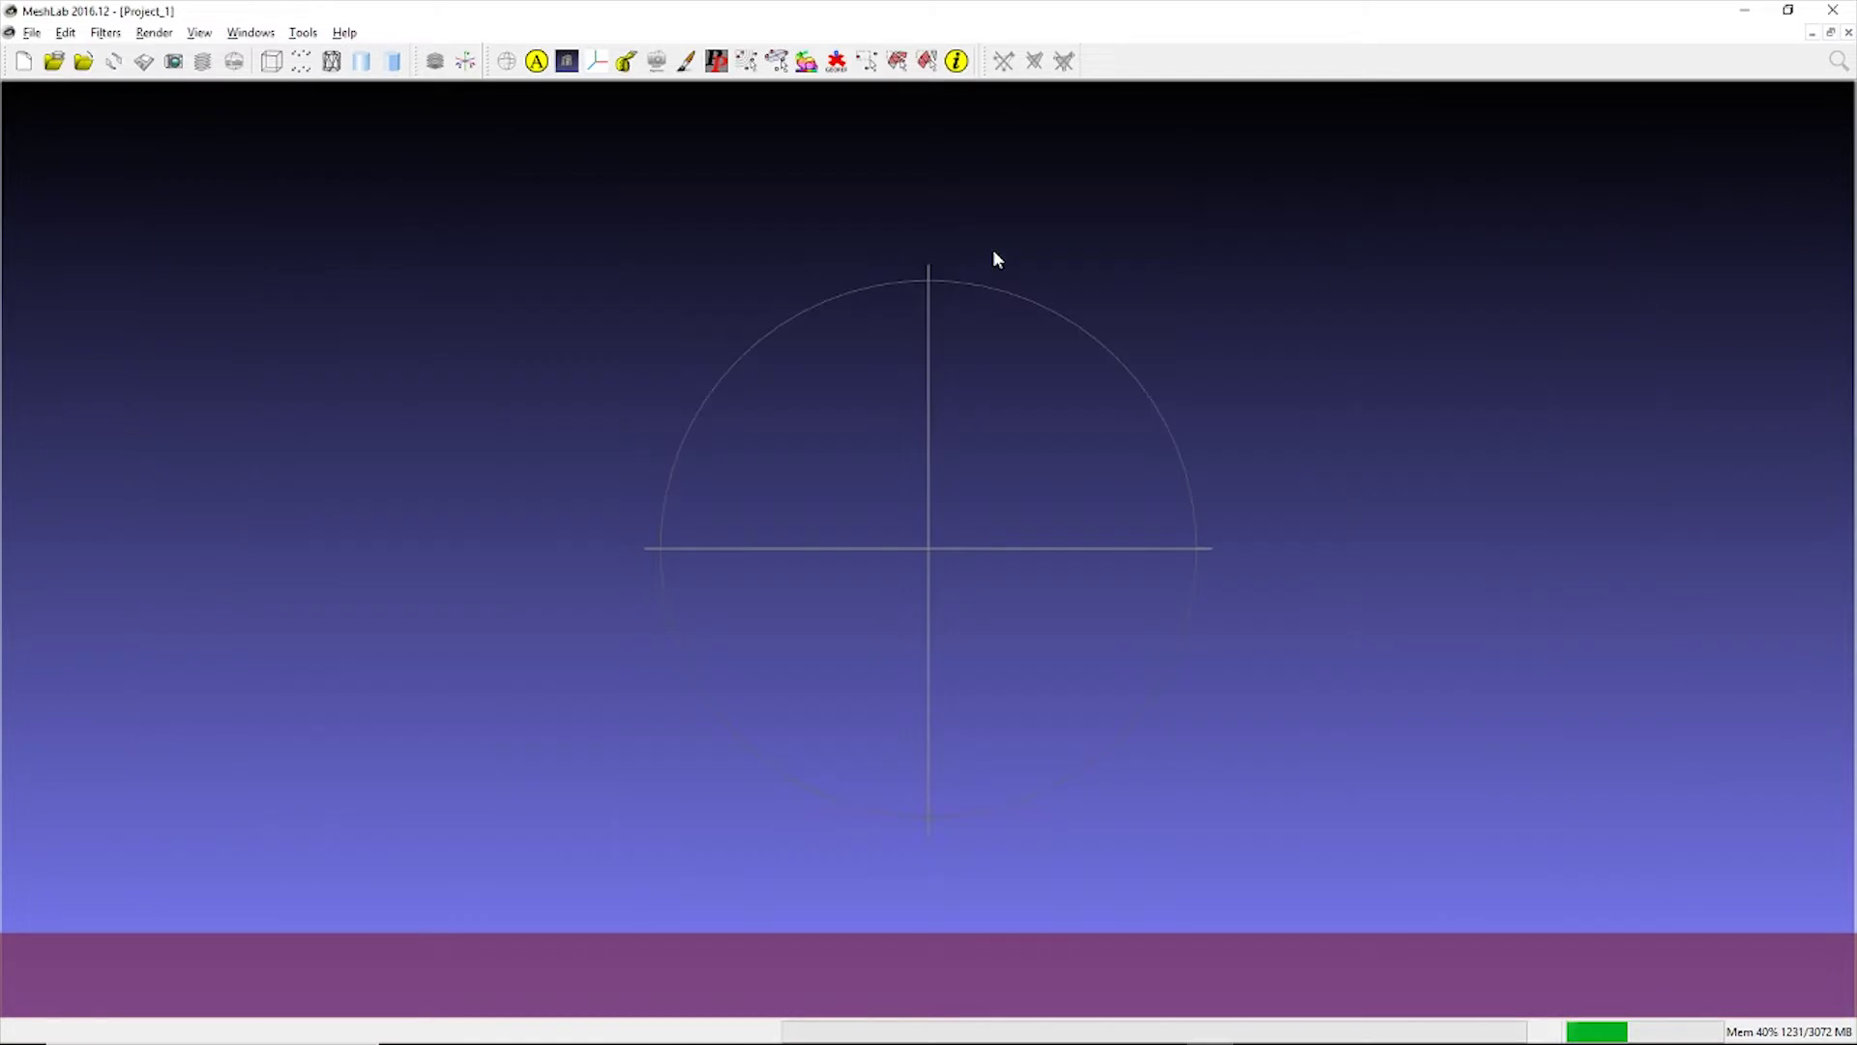
{"action": "left_click", "coordinate": [32, 32]}
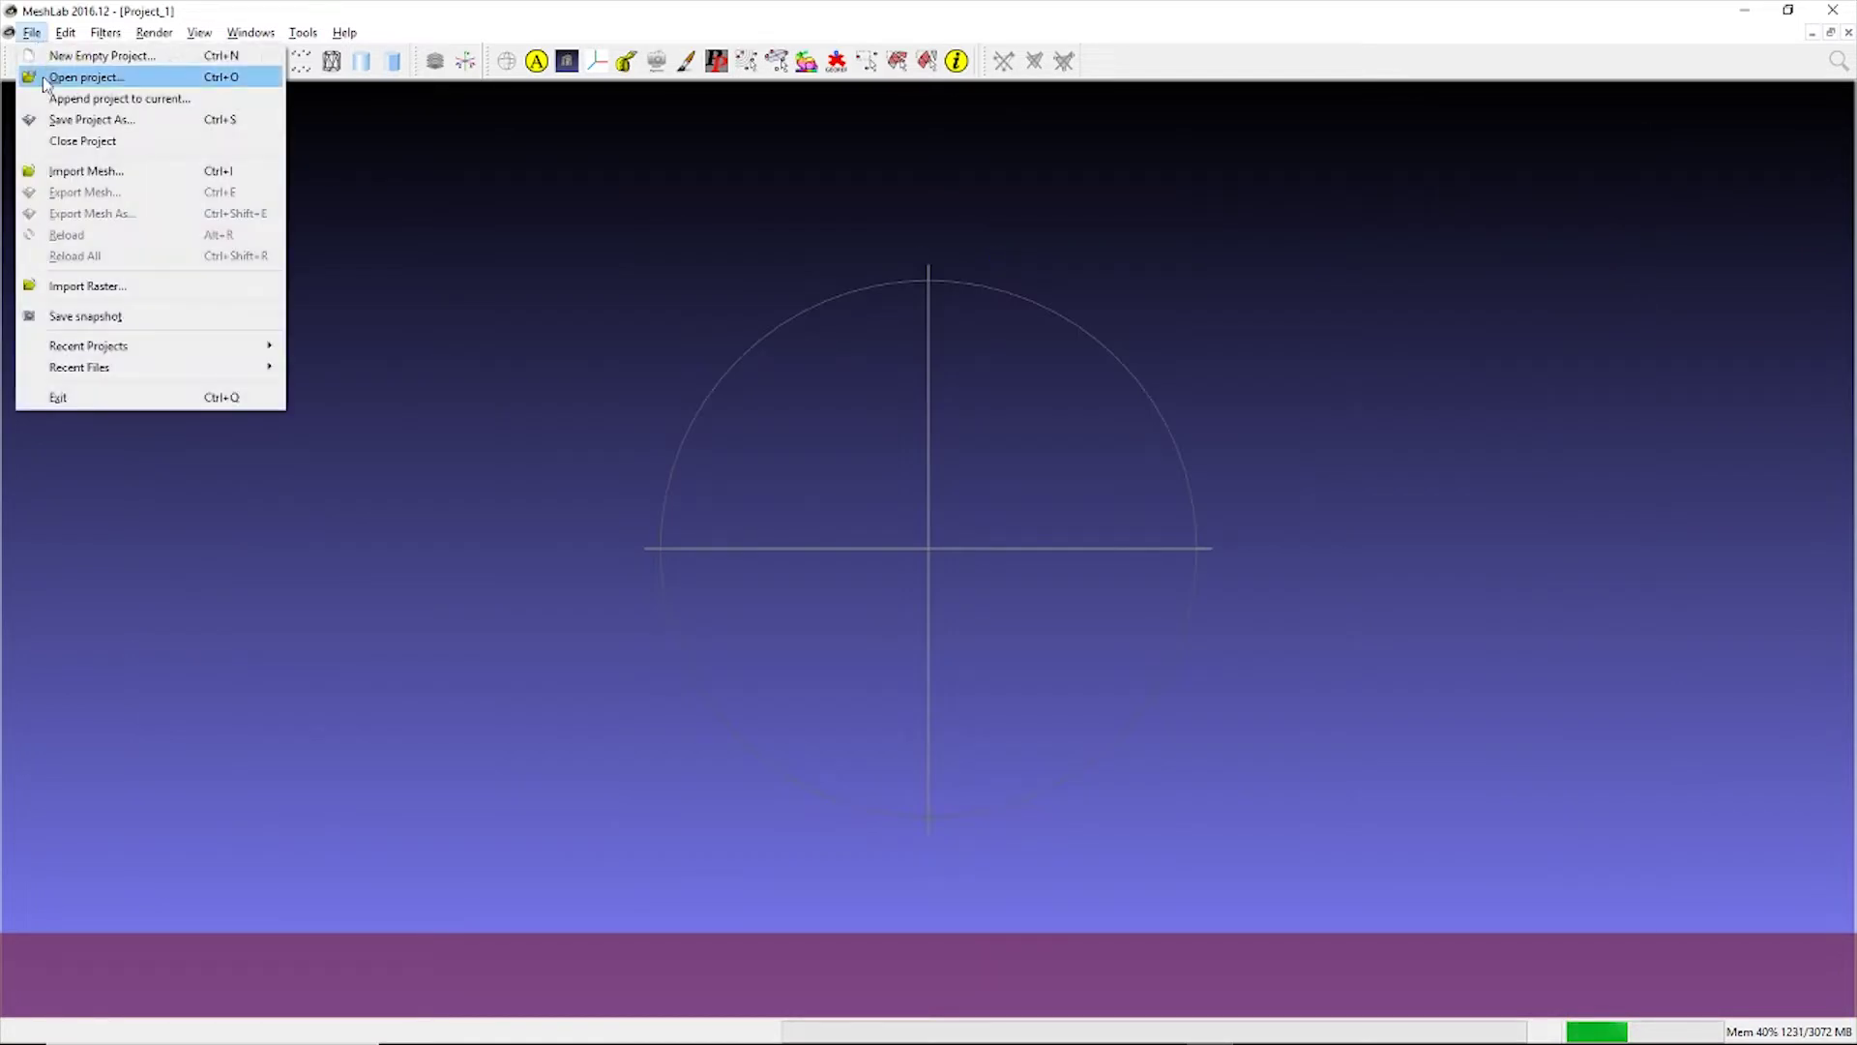
{"action": "left_click", "coordinate": [86, 171]}
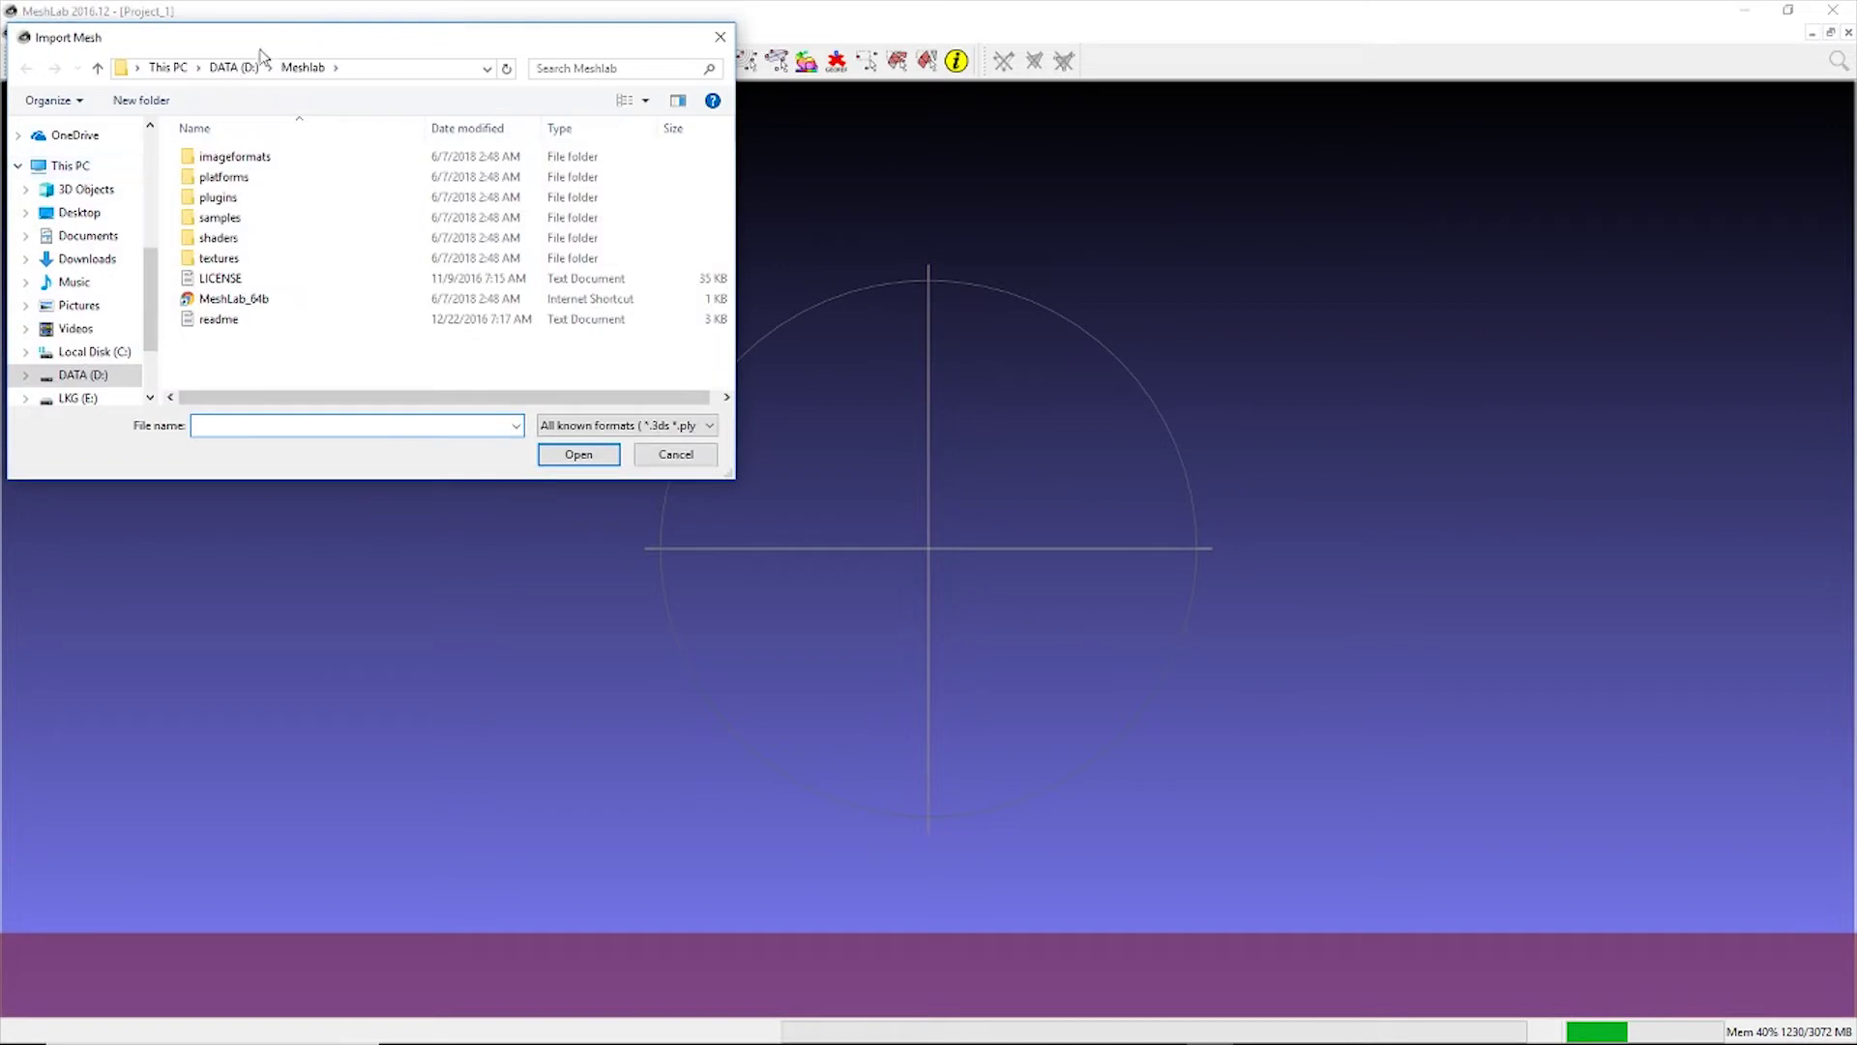
{"action": "left_click", "coordinate": [106, 376]}
{"action": "scroll", "coordinate": [259, 223], "scroll_direction": "up", "scroll_amount": 2}
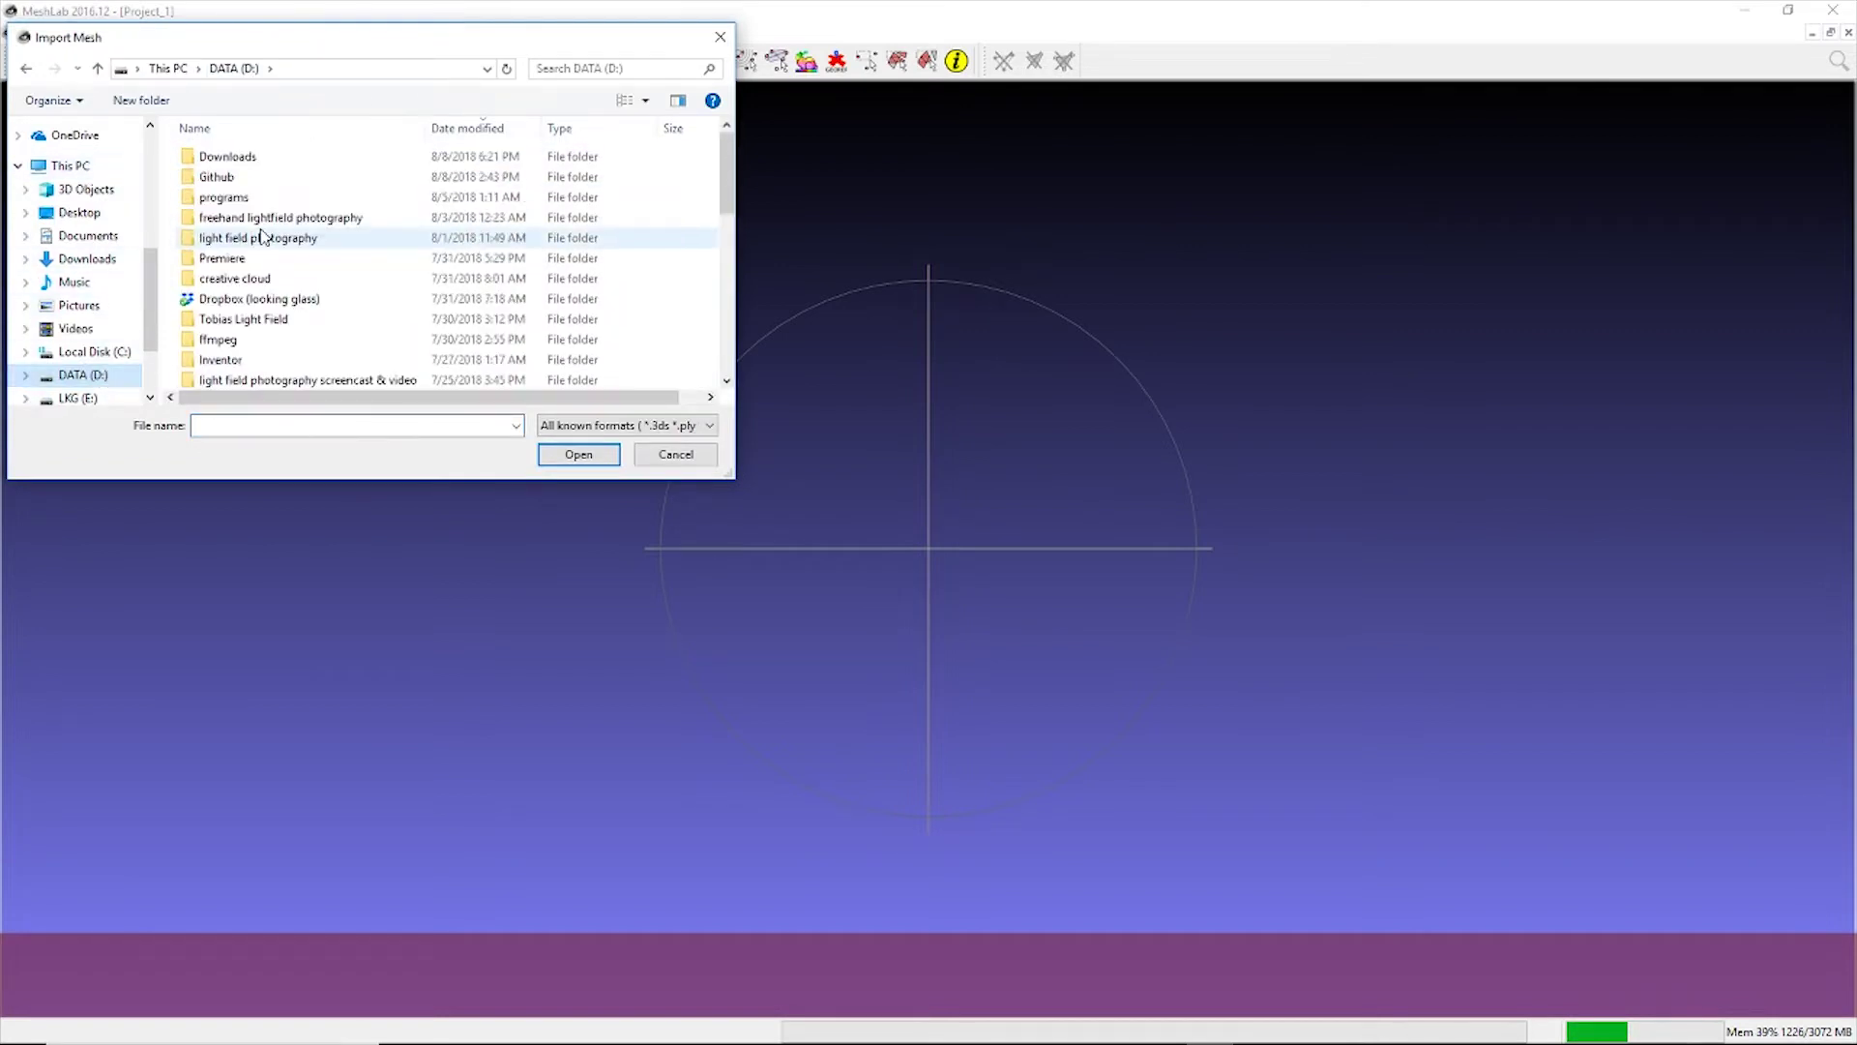
{"action": "double_click", "coordinate": [218, 155]}
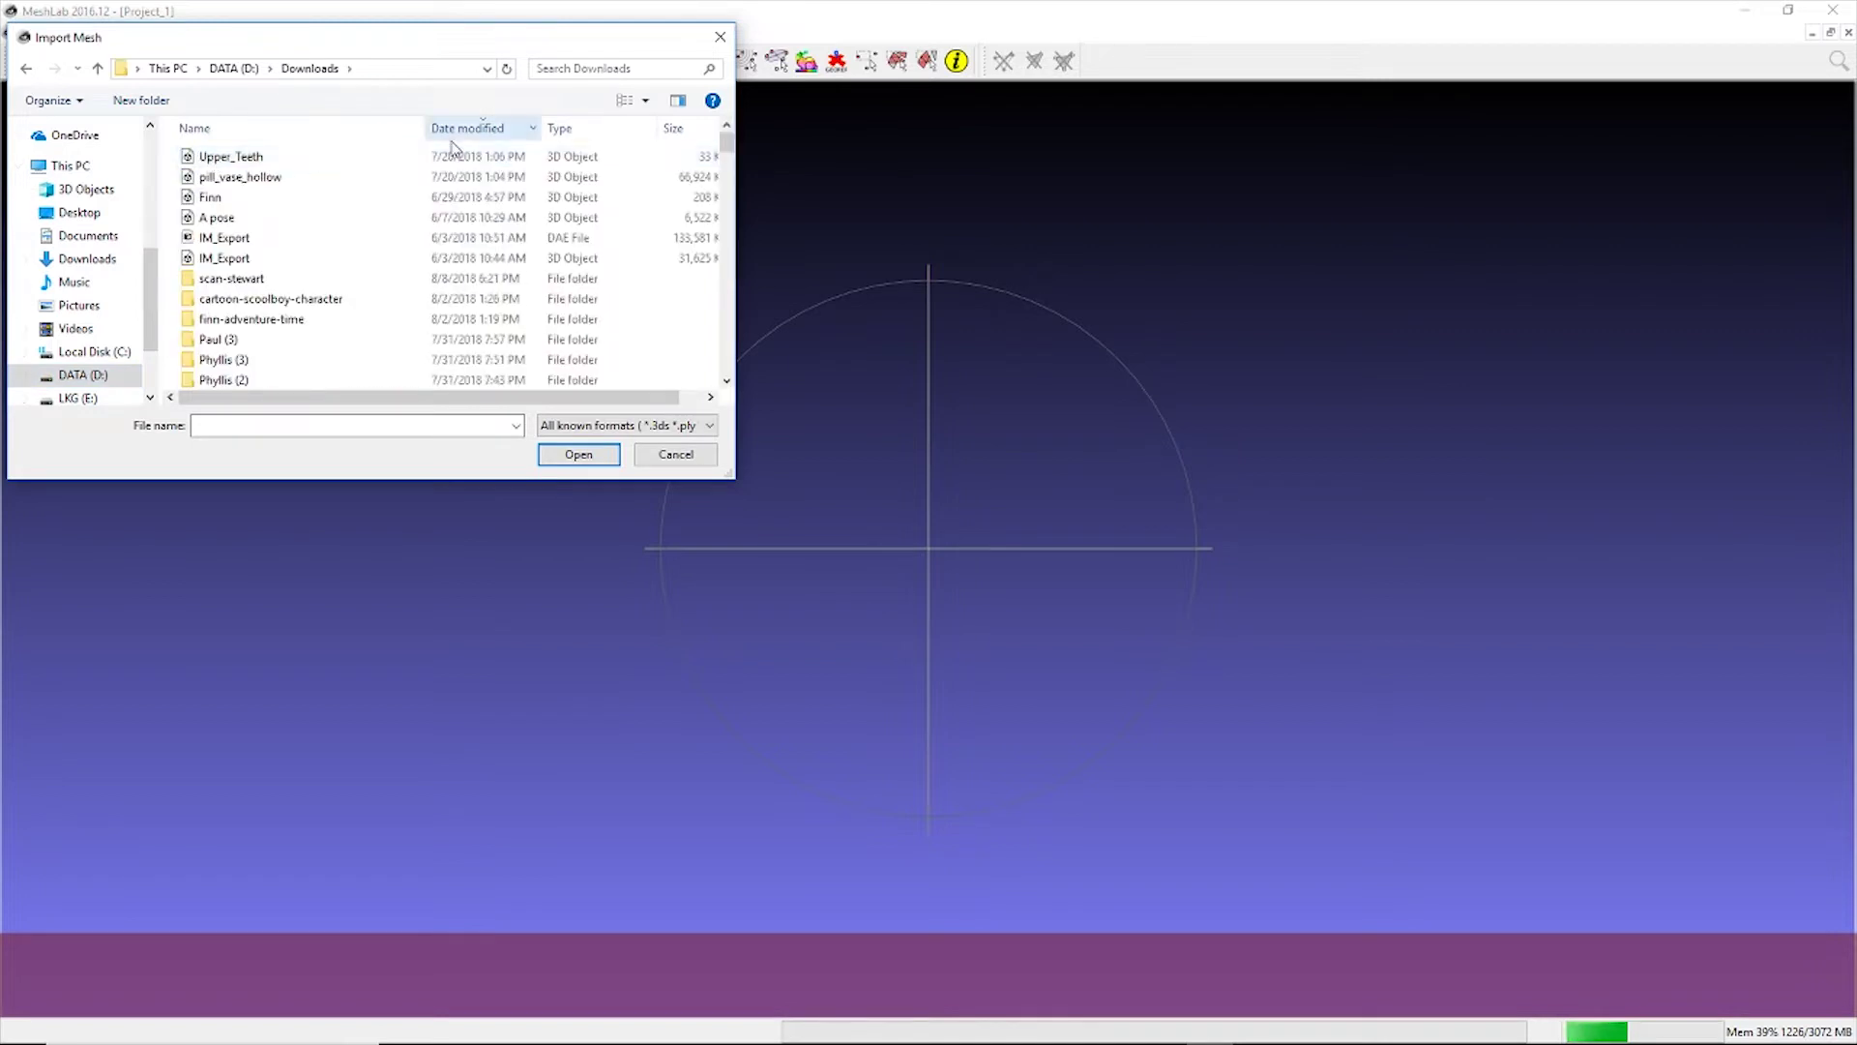
{"action": "double_click", "coordinate": [232, 278]}
{"action": "double_click", "coordinate": [238, 160]}
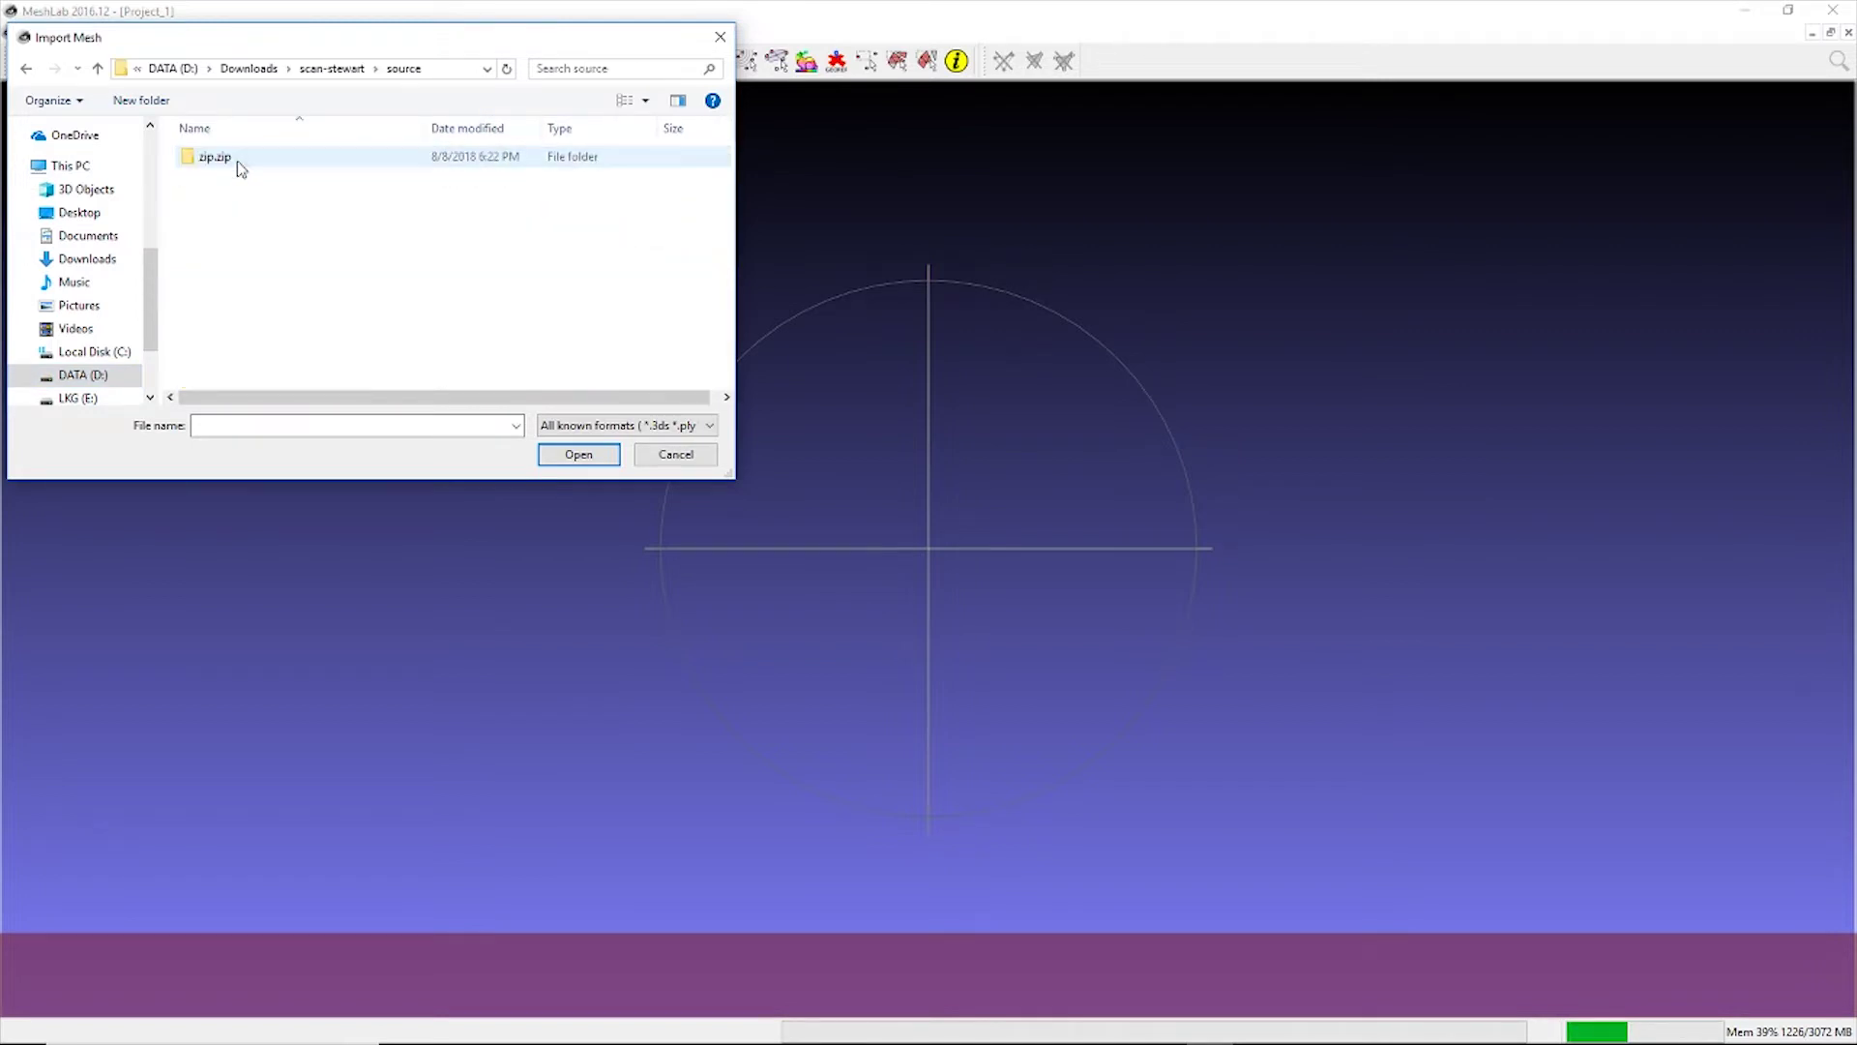
{"action": "double_click", "coordinate": [241, 163]}
{"action": "double_click", "coordinate": [236, 163]}
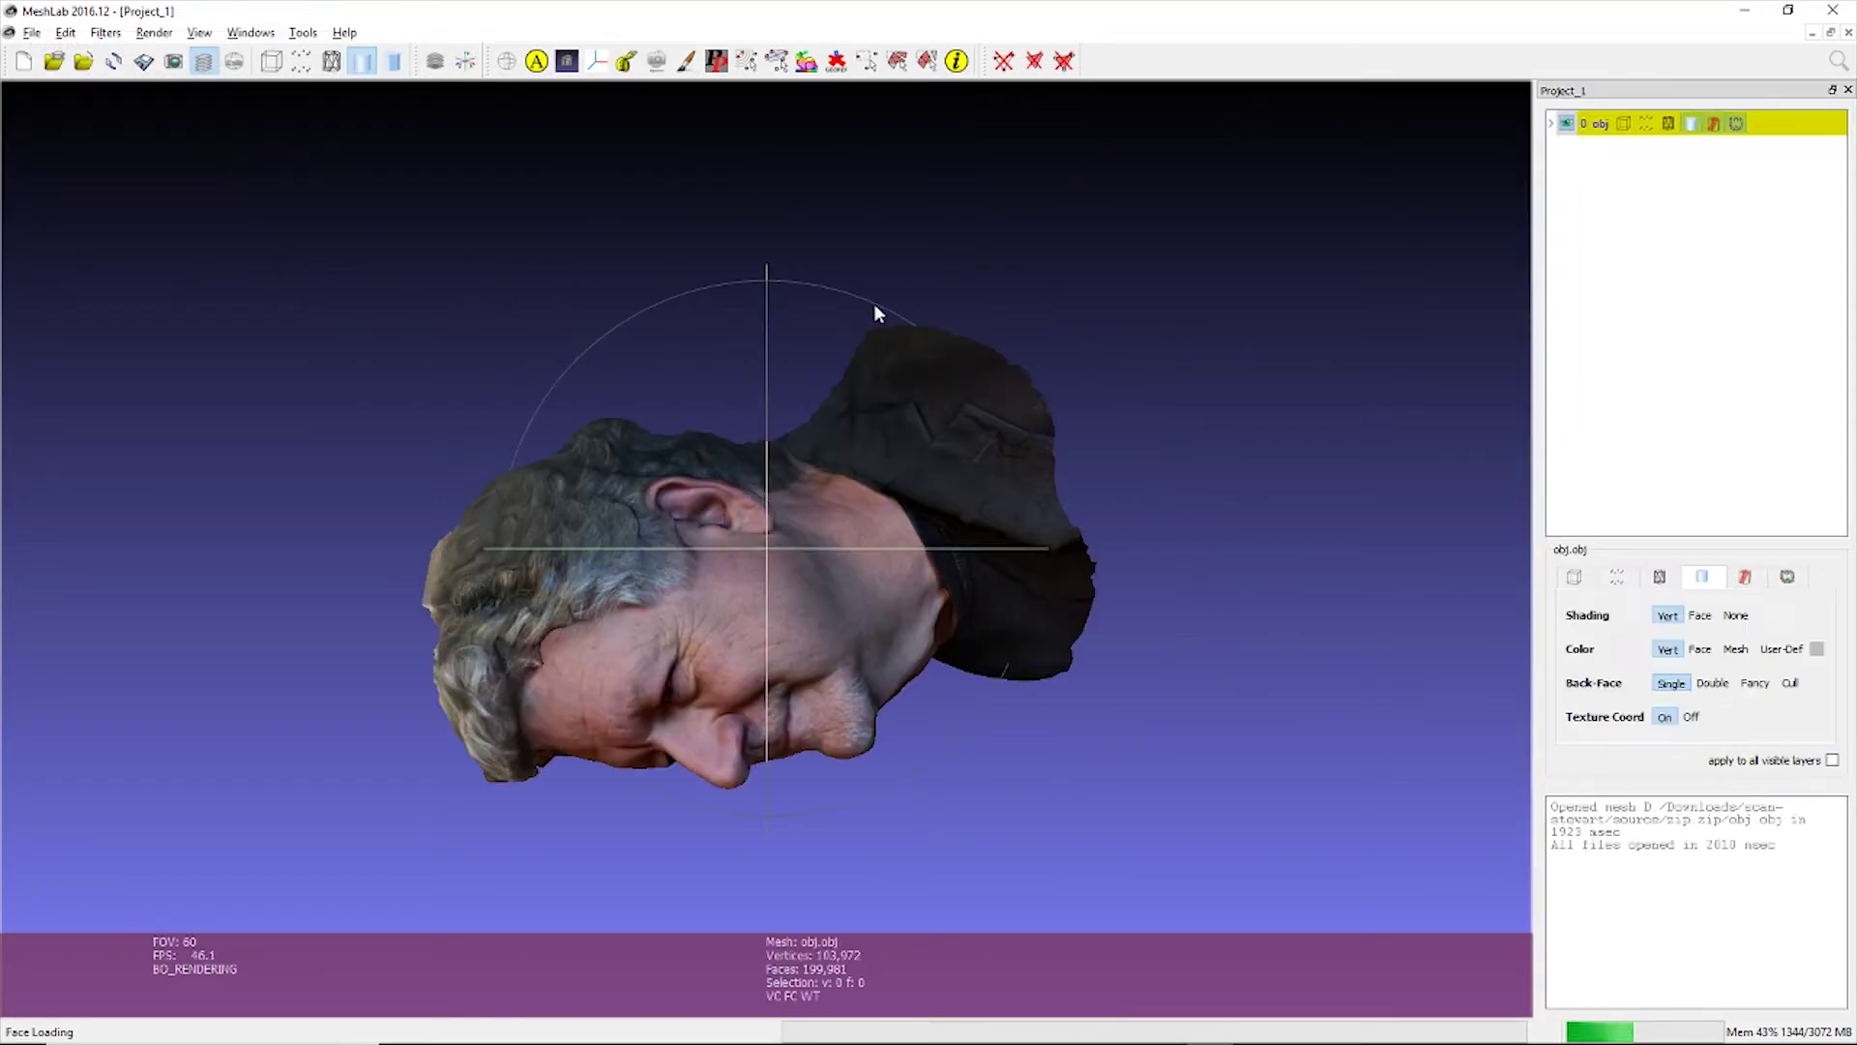
Simplify the head mesh with Quadric Edge Collapse Decimation (with texture) to 100000 faces, preserving the mesh boundary and normals.
{"action": "left_click_drag", "start_coordinate": [876, 311], "coordinate": [1012, 696]}
{"action": "left_click_drag", "start_coordinate": [841, 779], "coordinate": [1669, 61]}
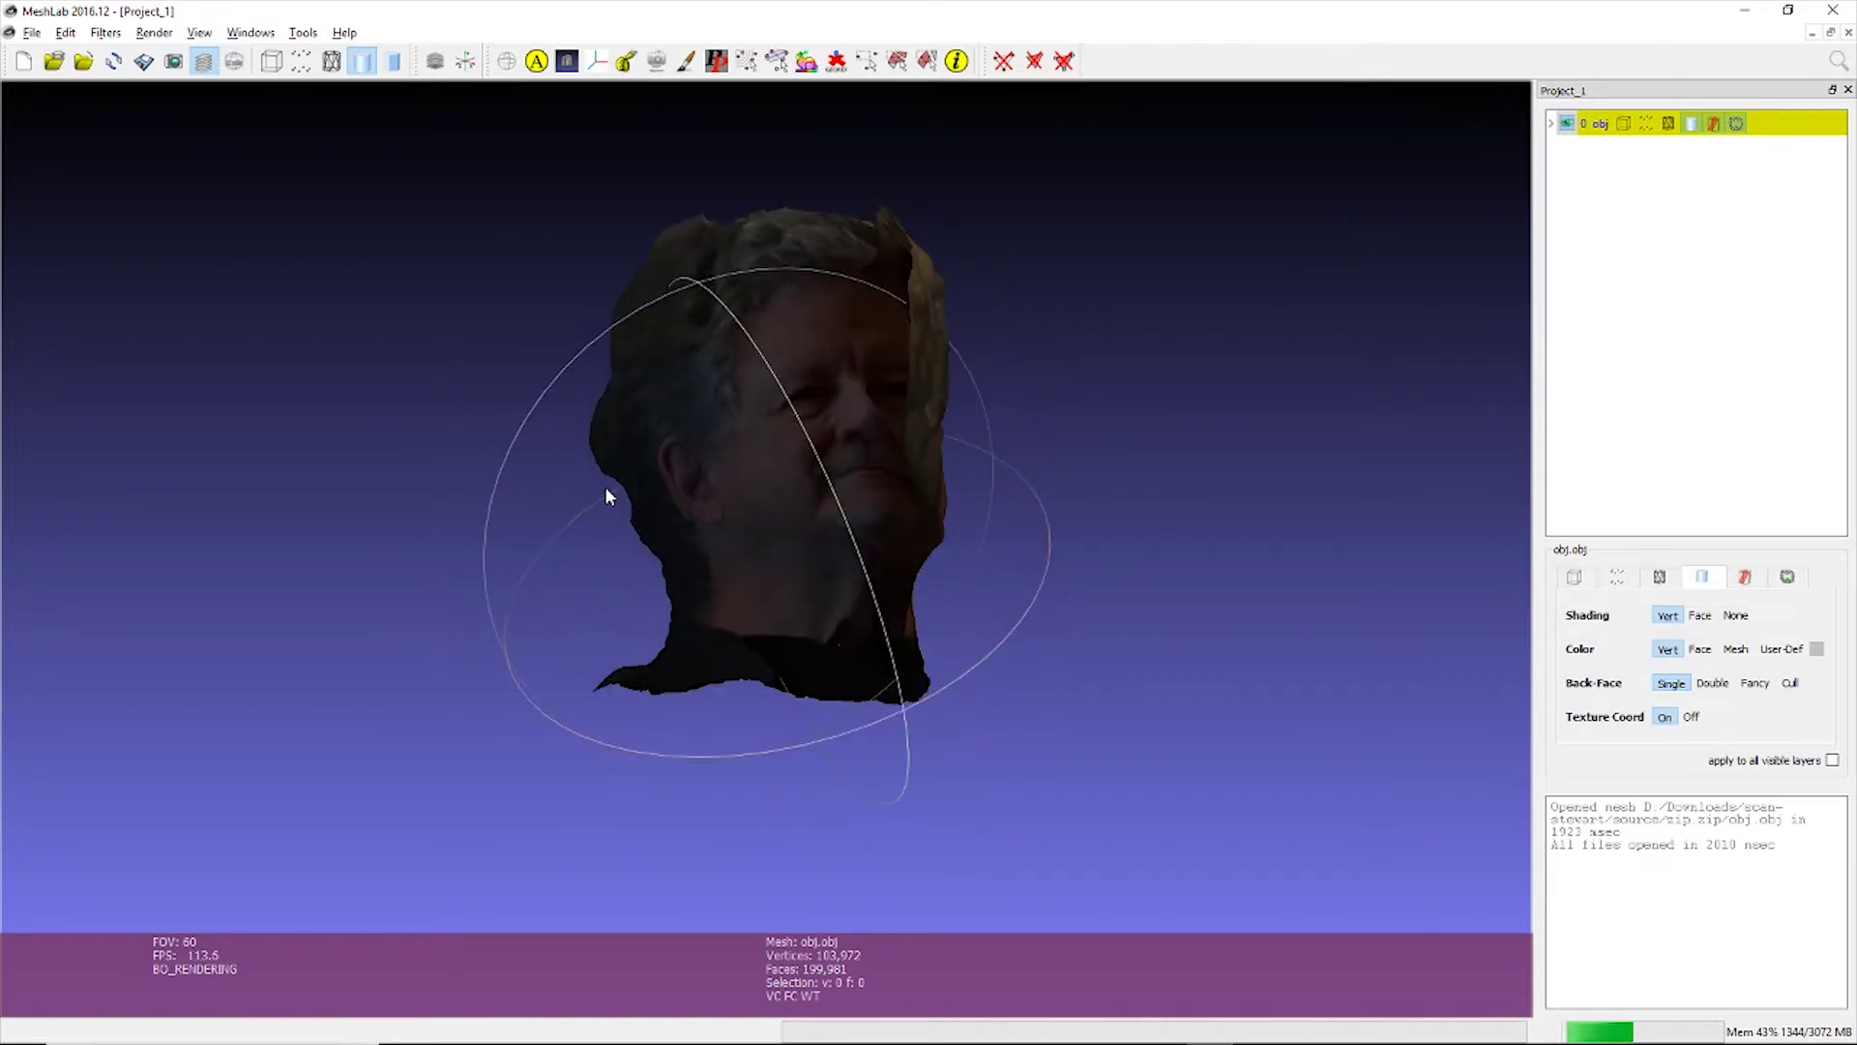
{"action": "left_click_drag", "start_coordinate": [1032, 564], "coordinate": [313, 605]}
{"action": "left_click_drag", "start_coordinate": [1077, 803], "coordinate": [1023, 561]}
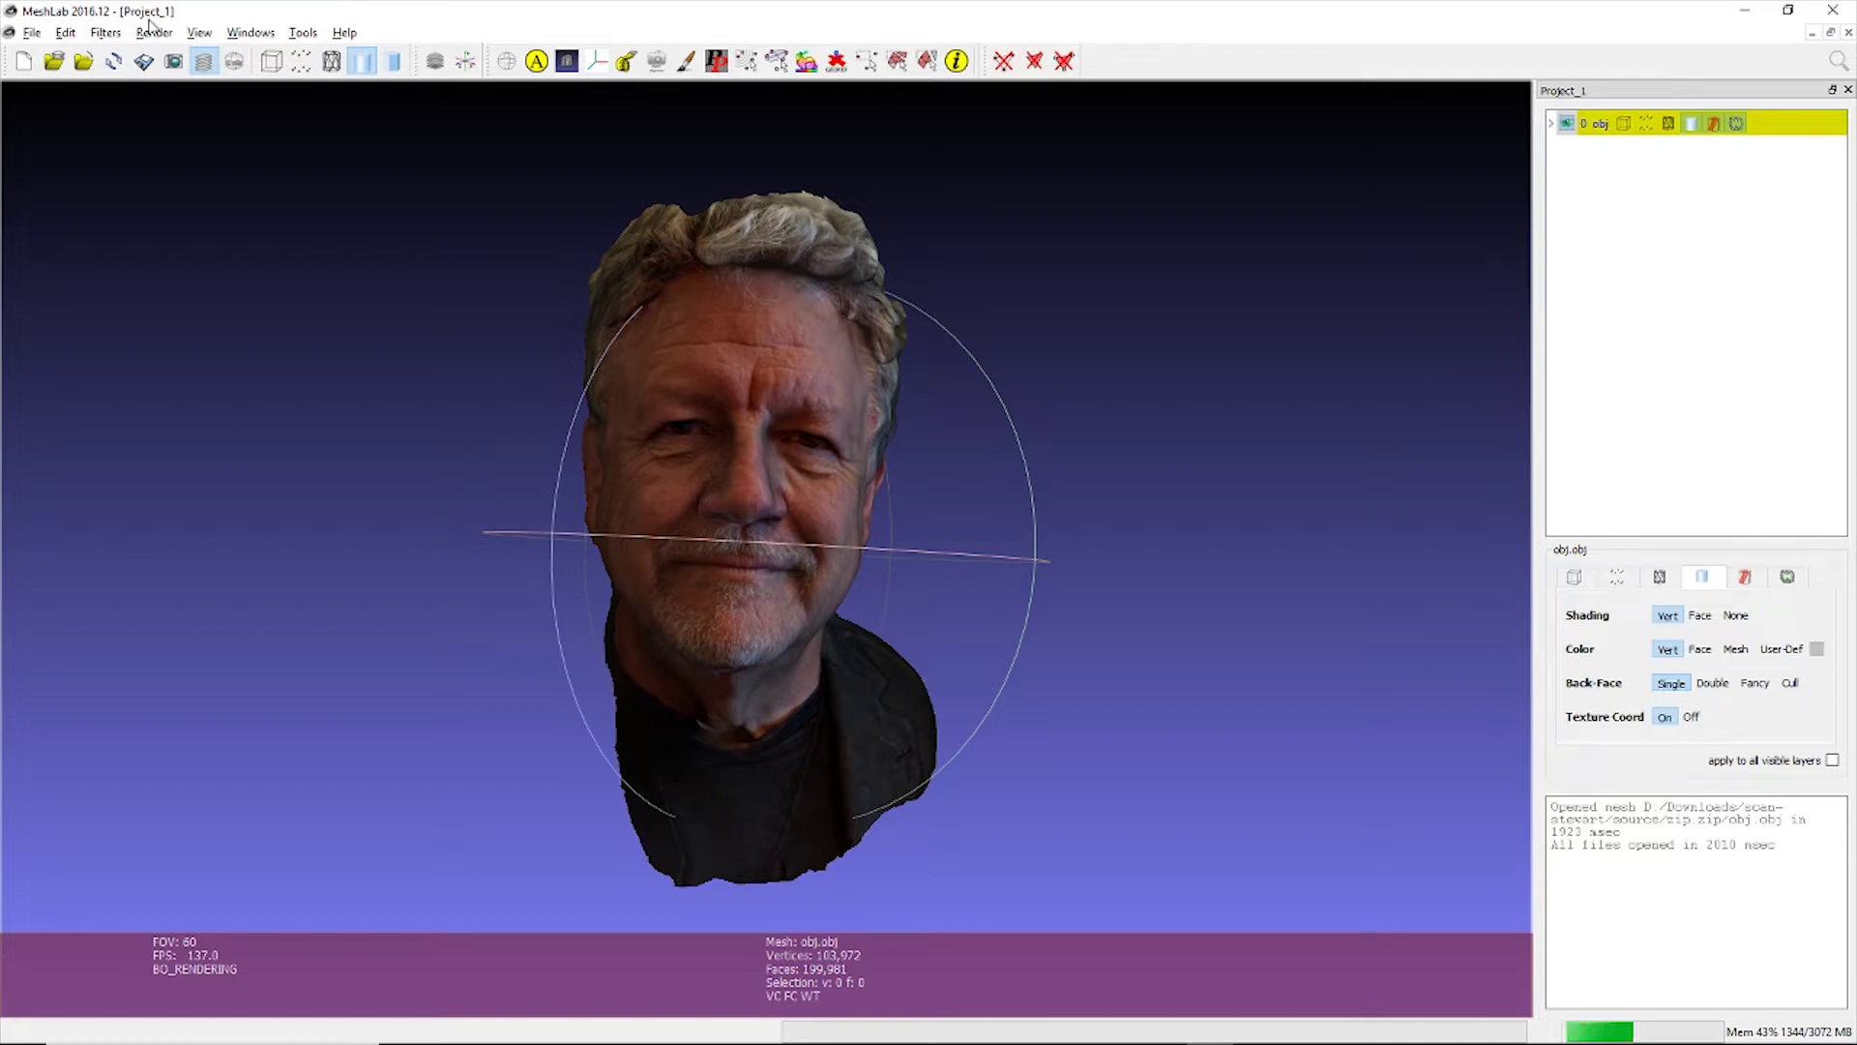
{"action": "left_click", "coordinate": [105, 31]}
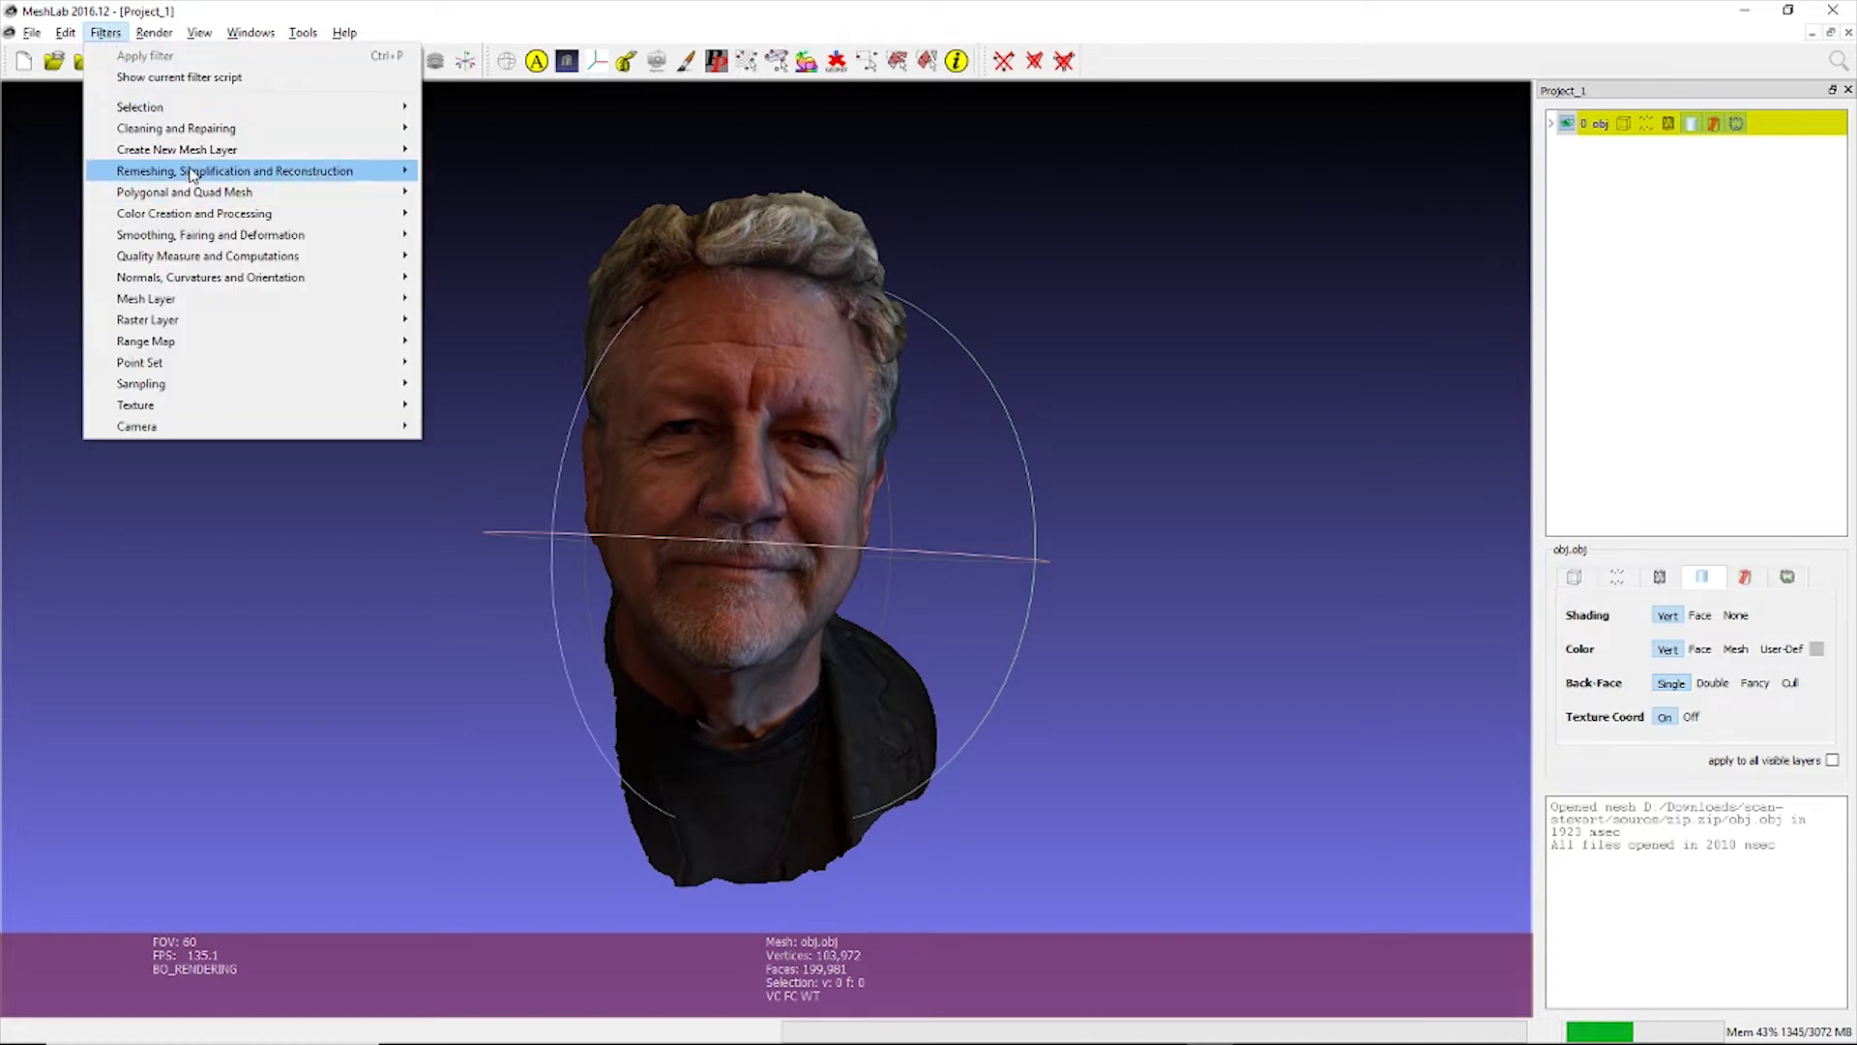
{"action": "mouse_move", "coordinate": [192, 172]}
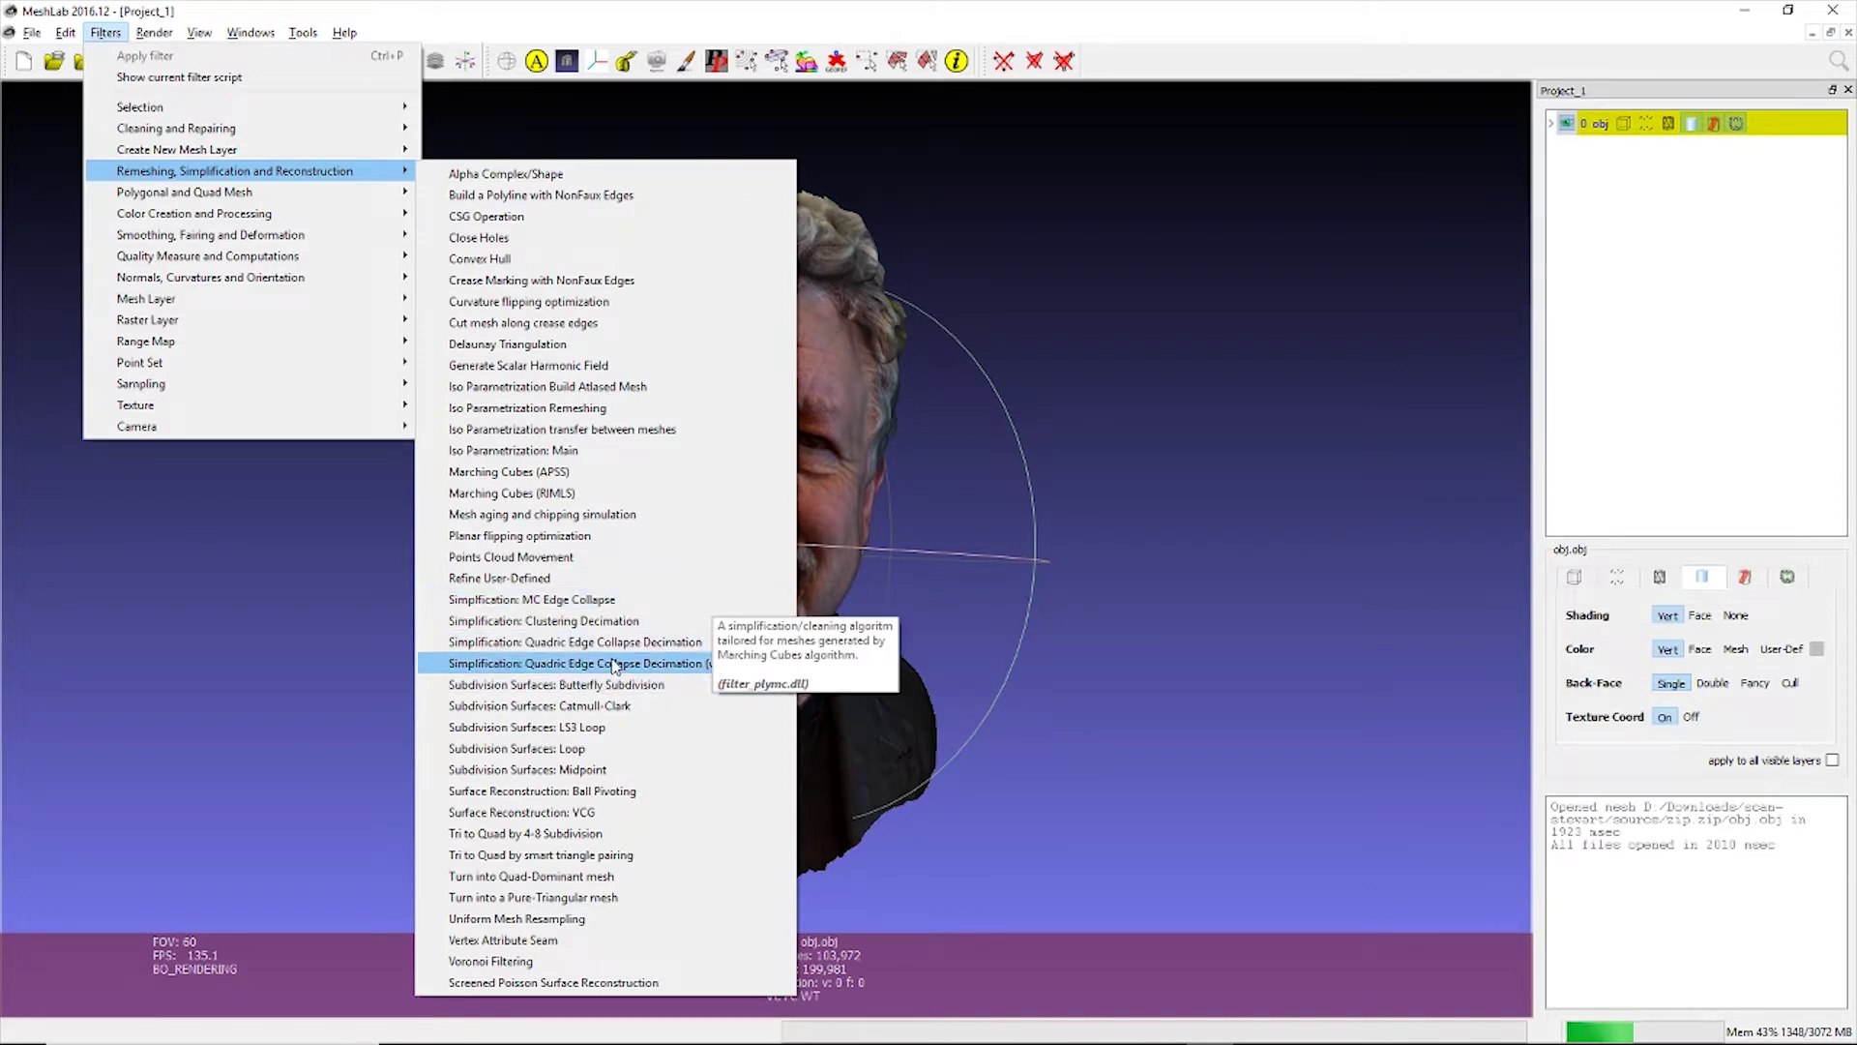
{"action": "left_click", "coordinate": [510, 664]}
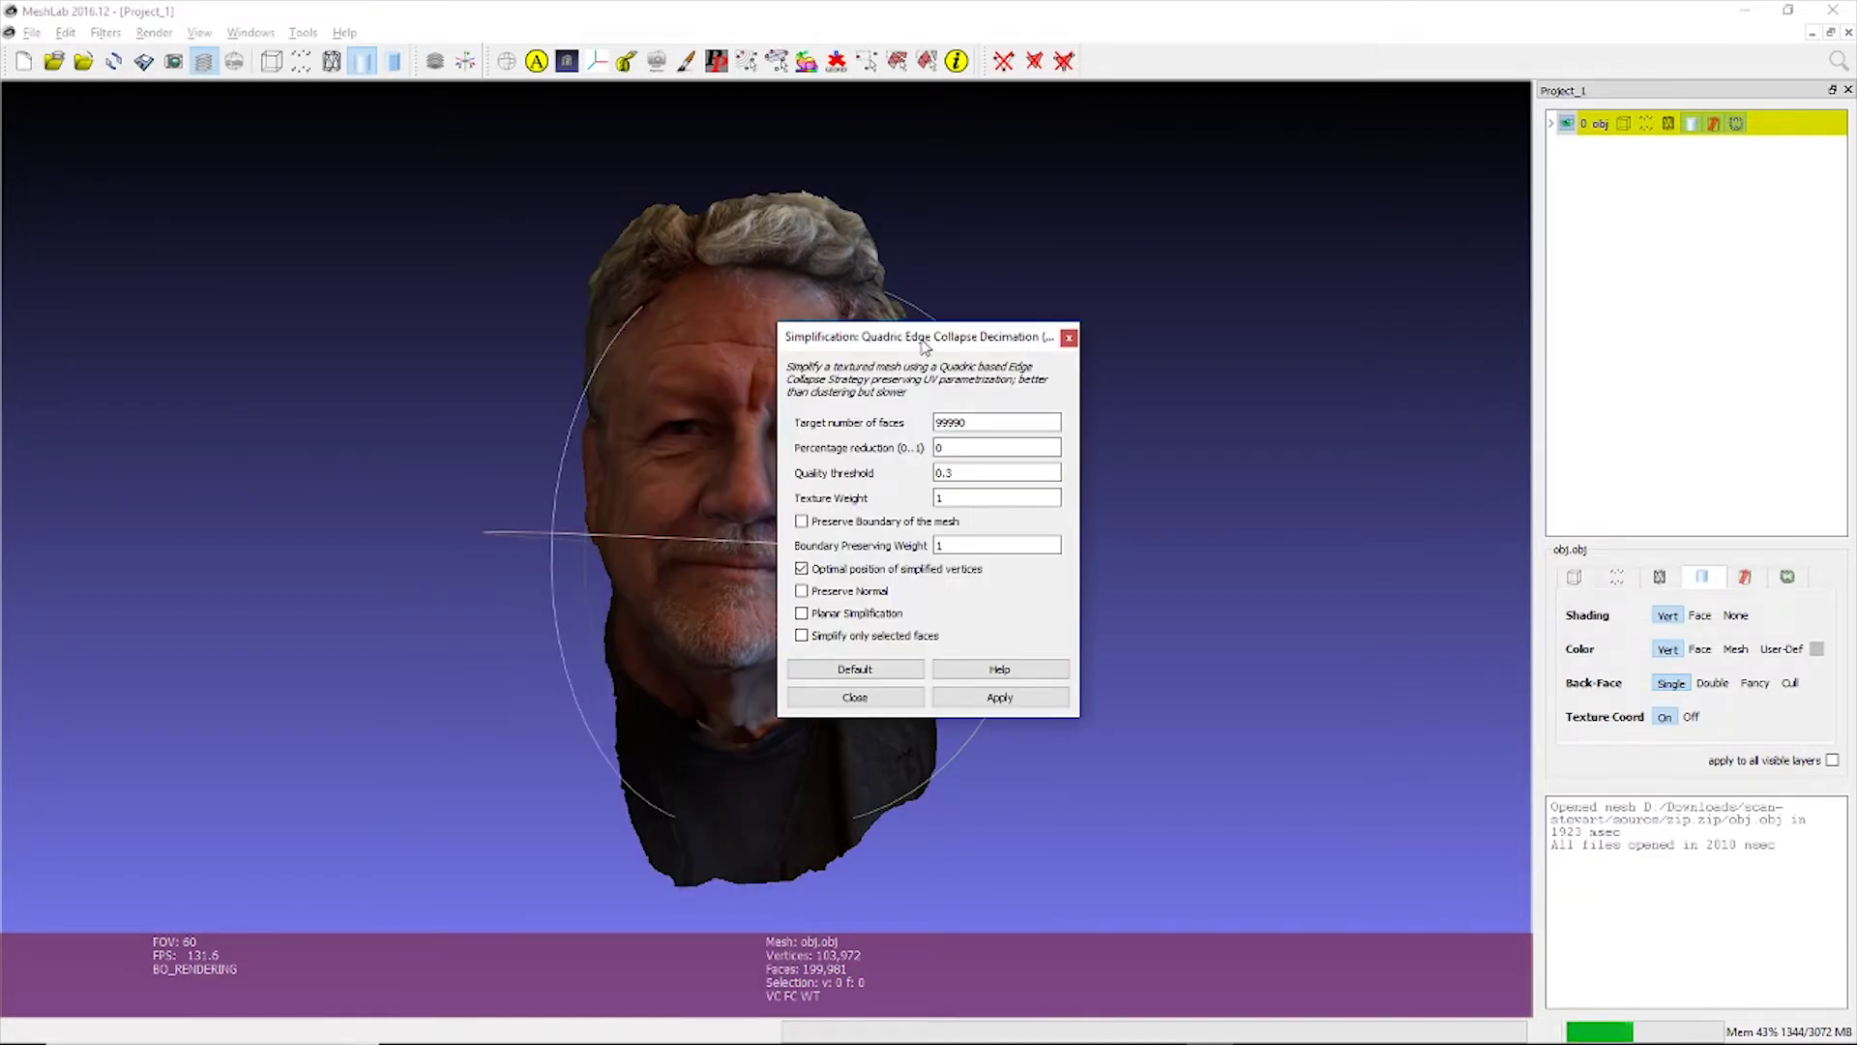
{"action": "left_click_drag", "start_coordinate": [927, 338], "coordinate": [1135, 248]}
{"action": "double_click", "coordinate": [1192, 331]}
{"action": "type", "text": "100"}
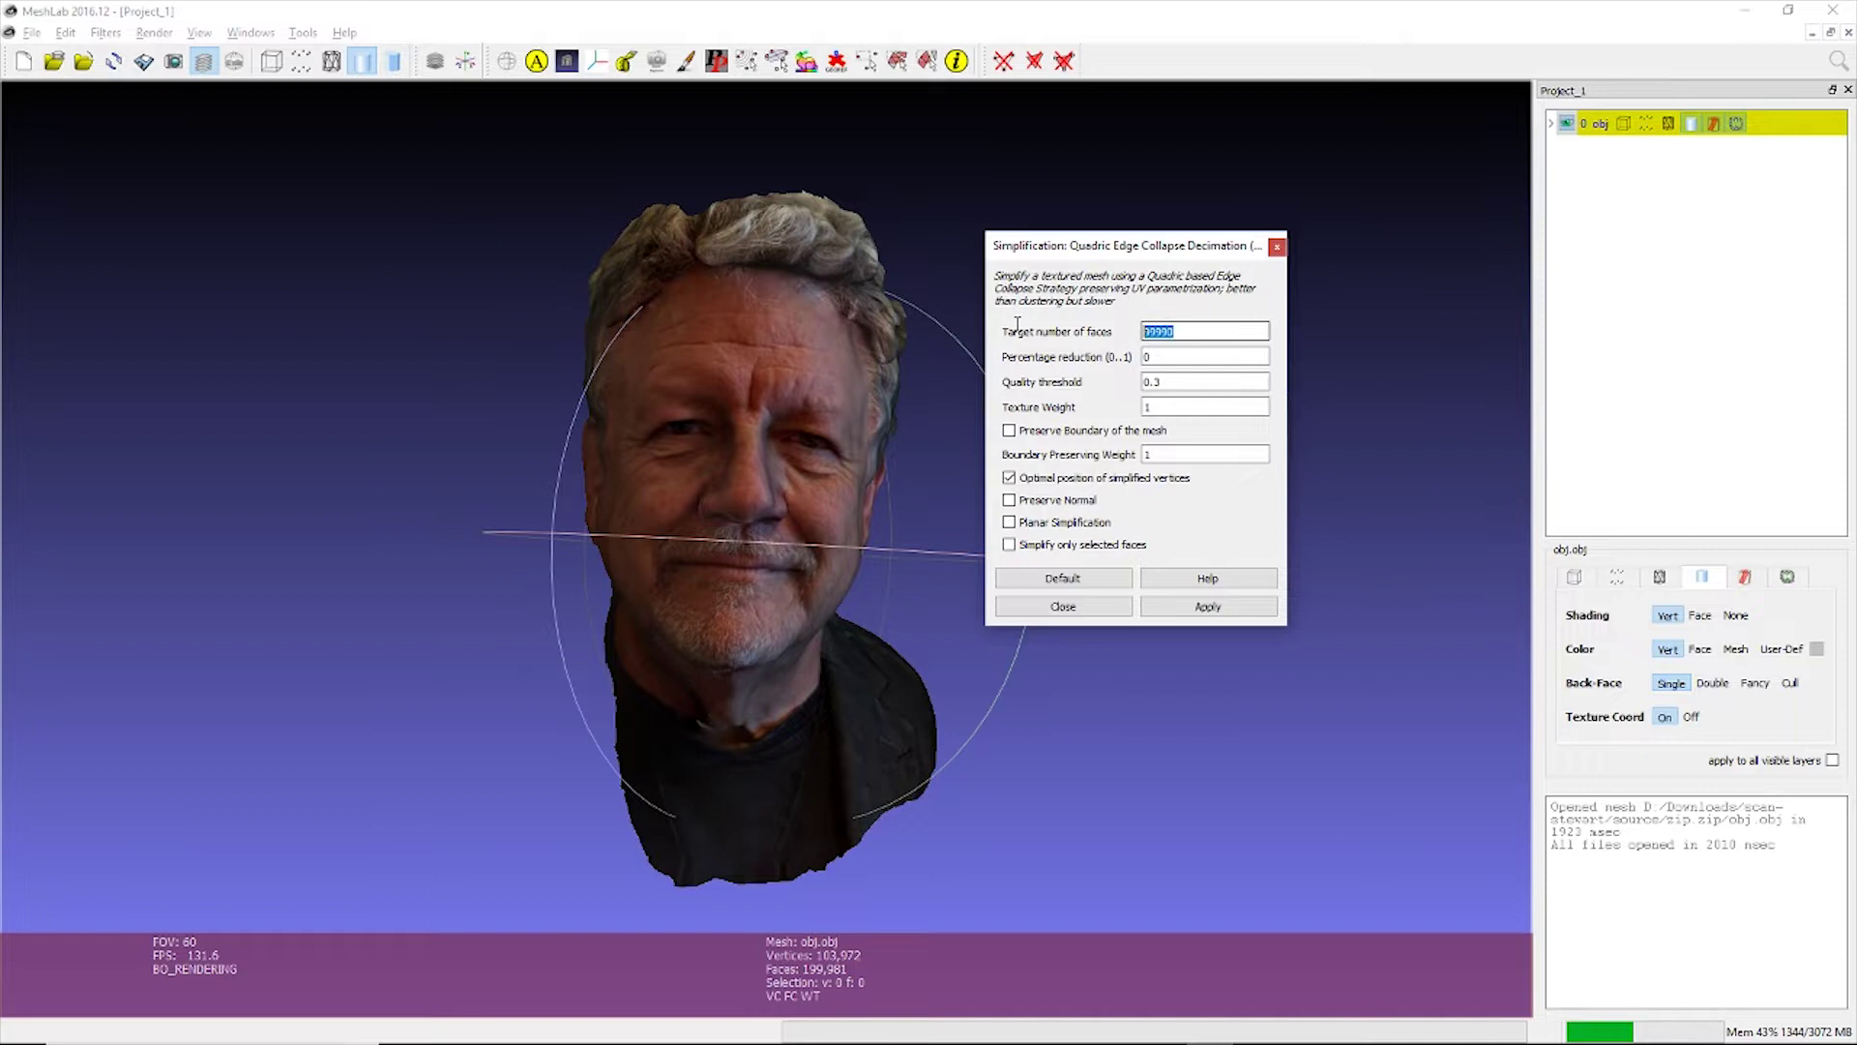
{"action": "type", "text": "000"}
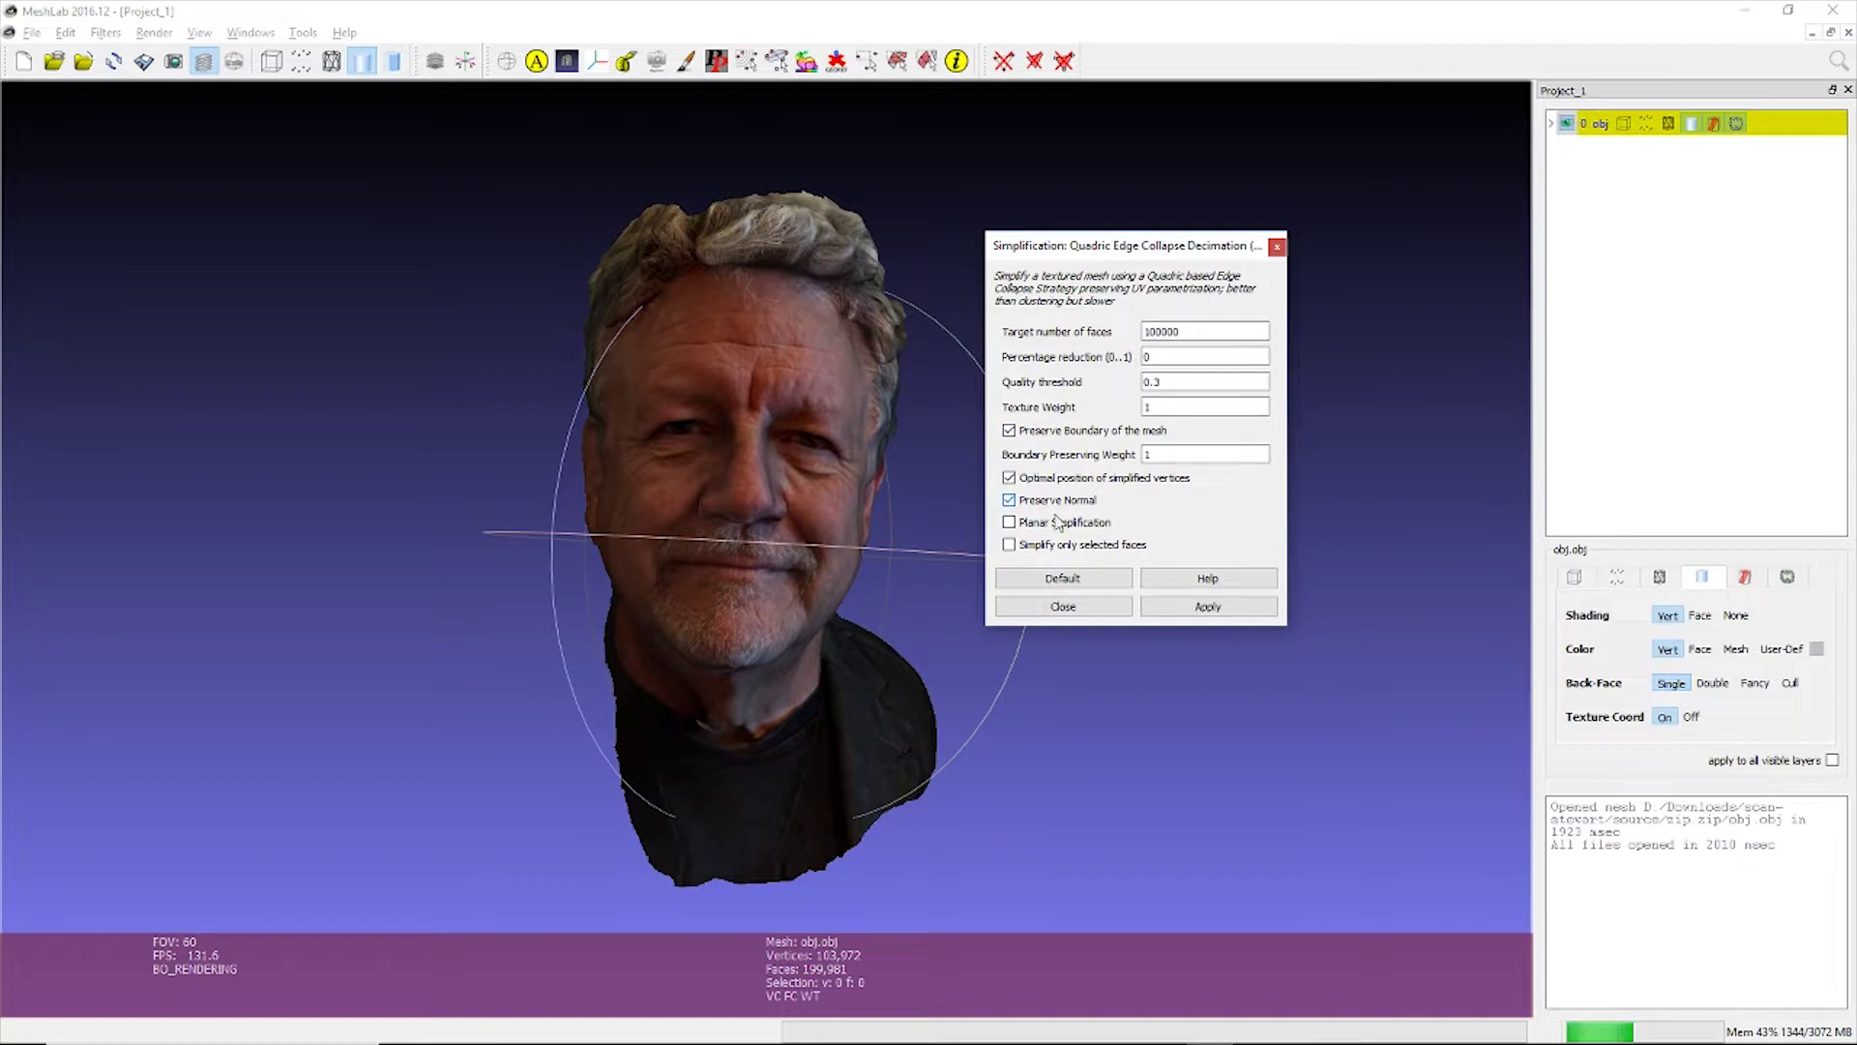
{"action": "left_click", "coordinate": [1185, 609]}
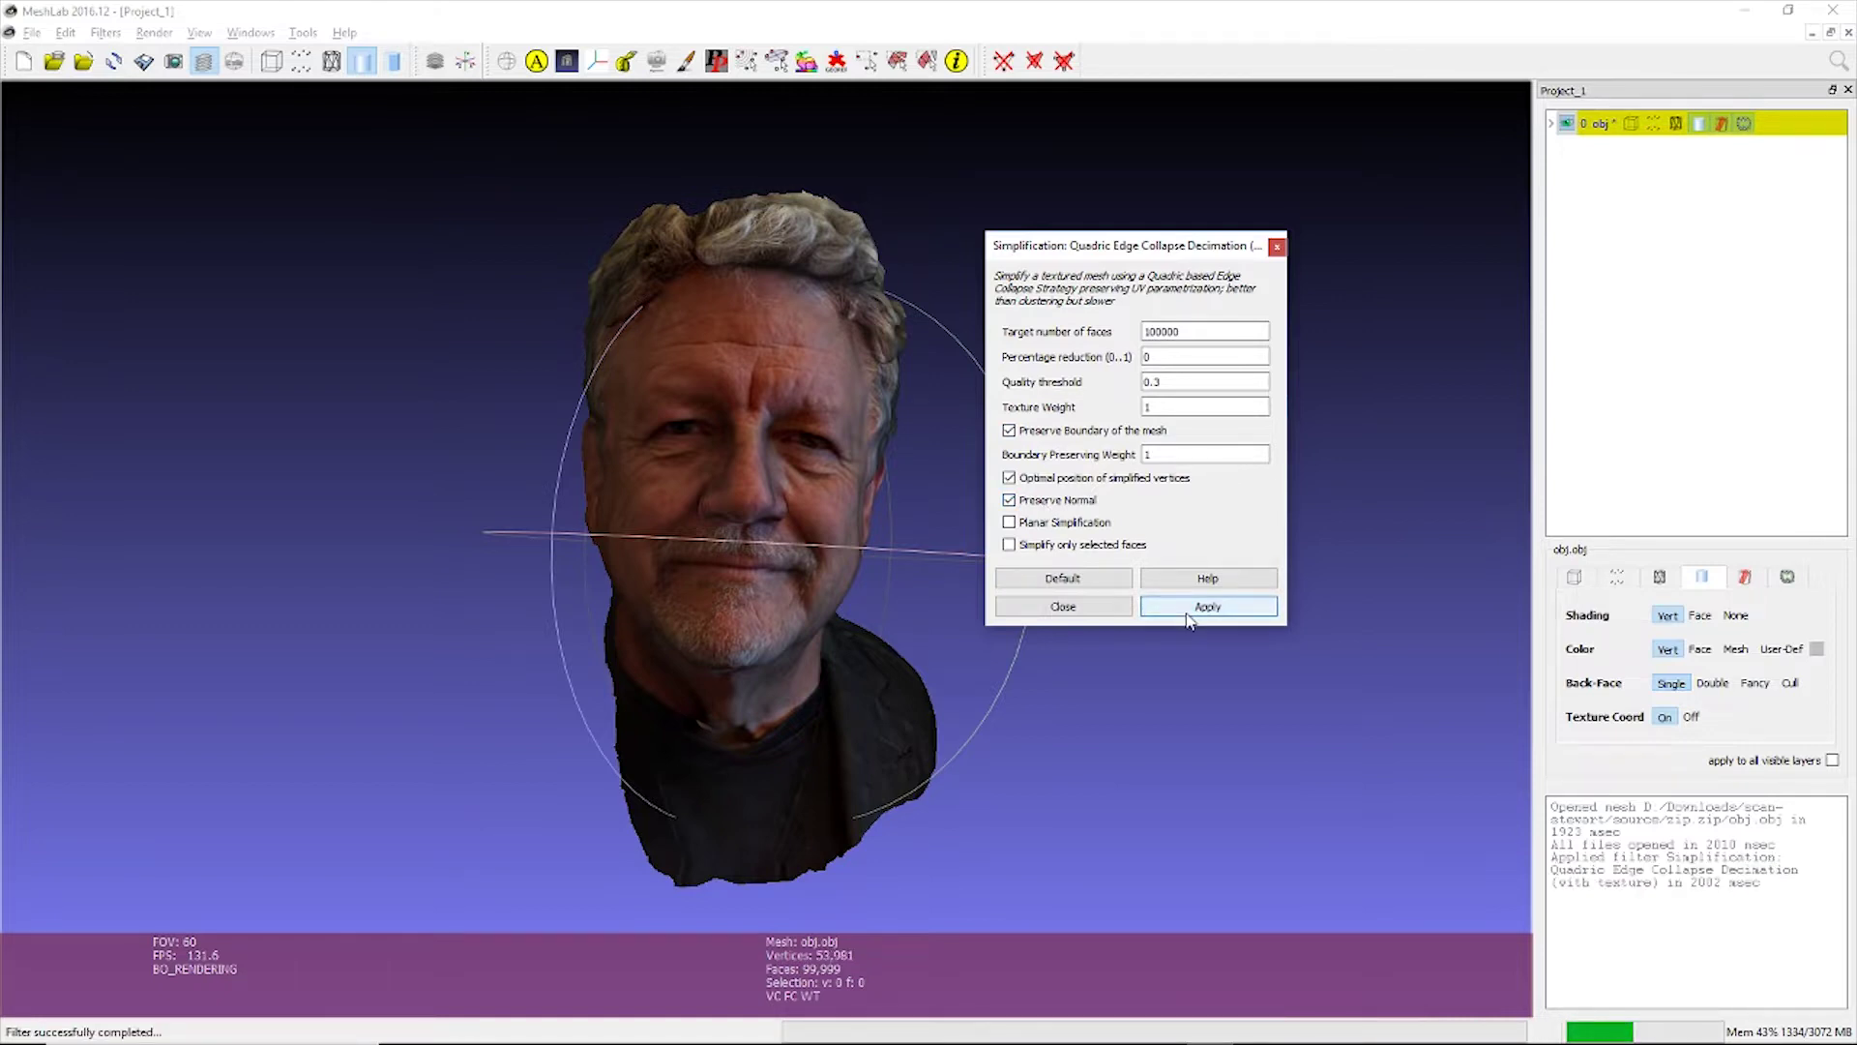
{"action": "left_click", "coordinate": [1057, 608]}
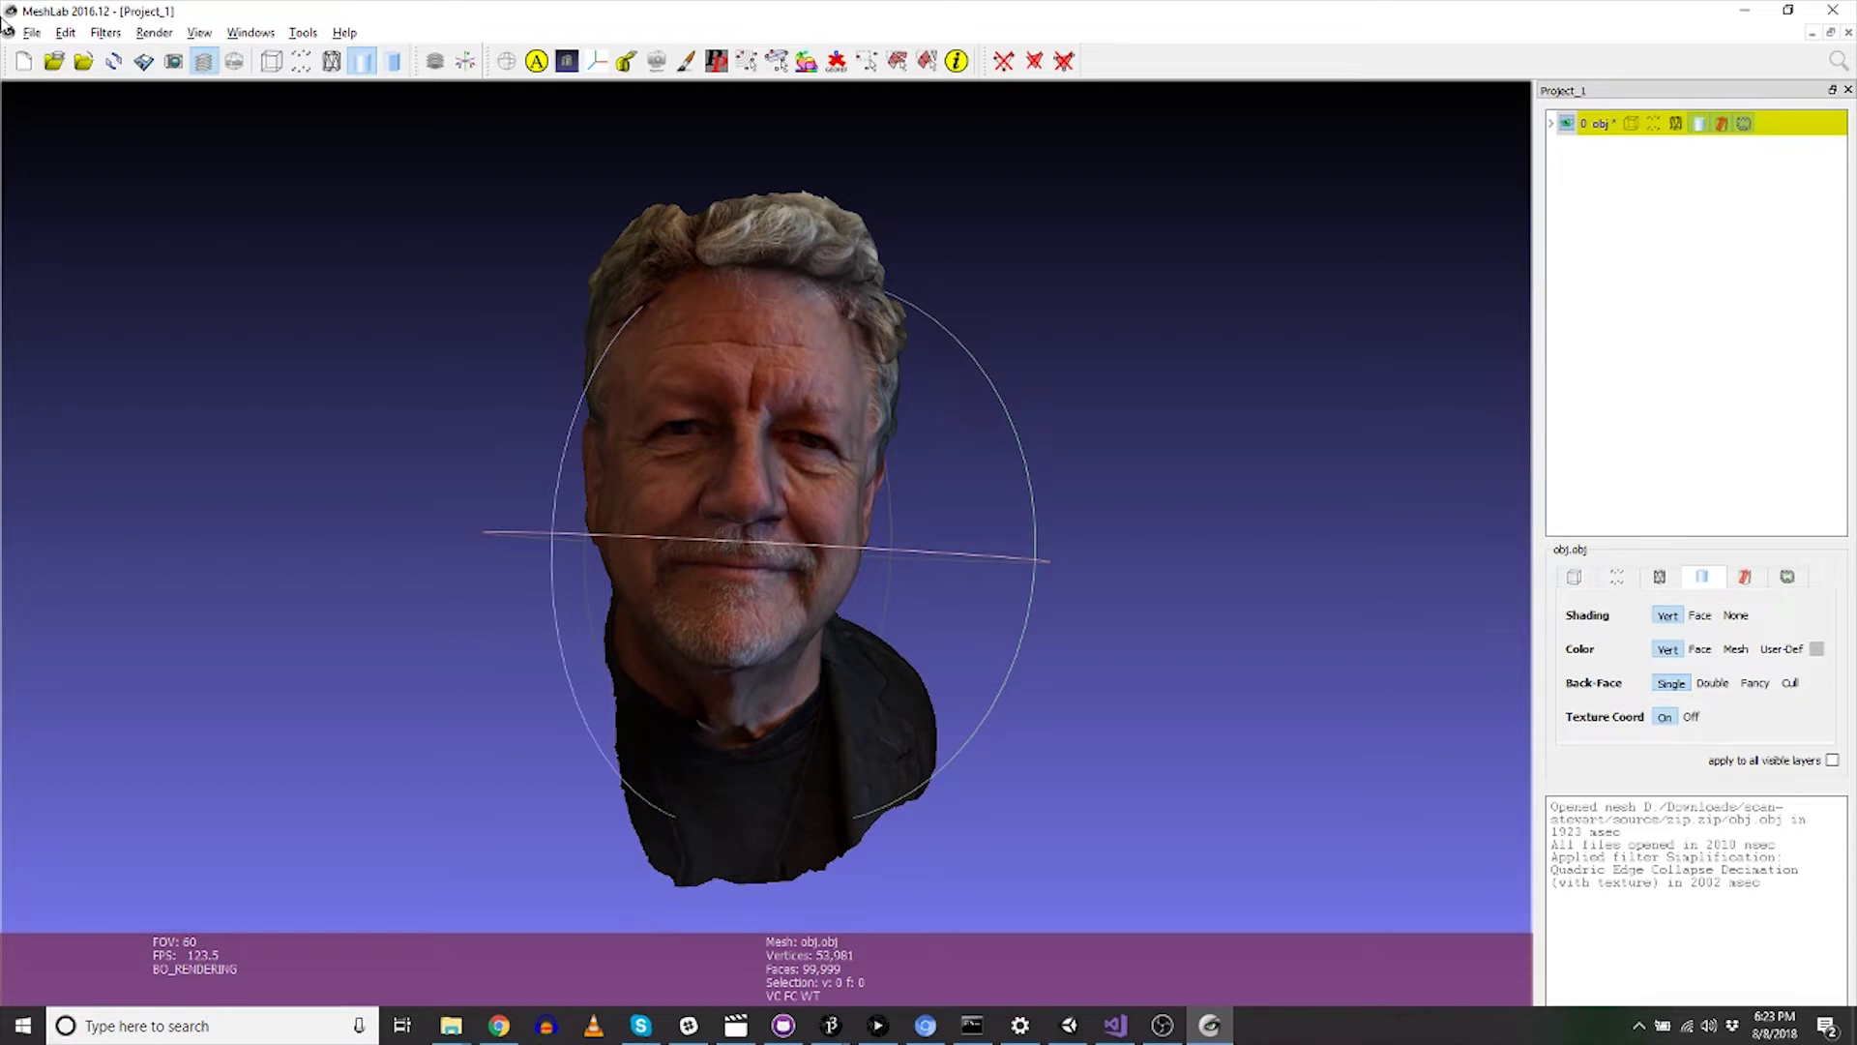
Export the simplified mesh as an Alias Wavefront Object file named "stewart-100k polys" in the zip.zip folder, keeping the default export options.
{"action": "left_click", "coordinate": [32, 34]}
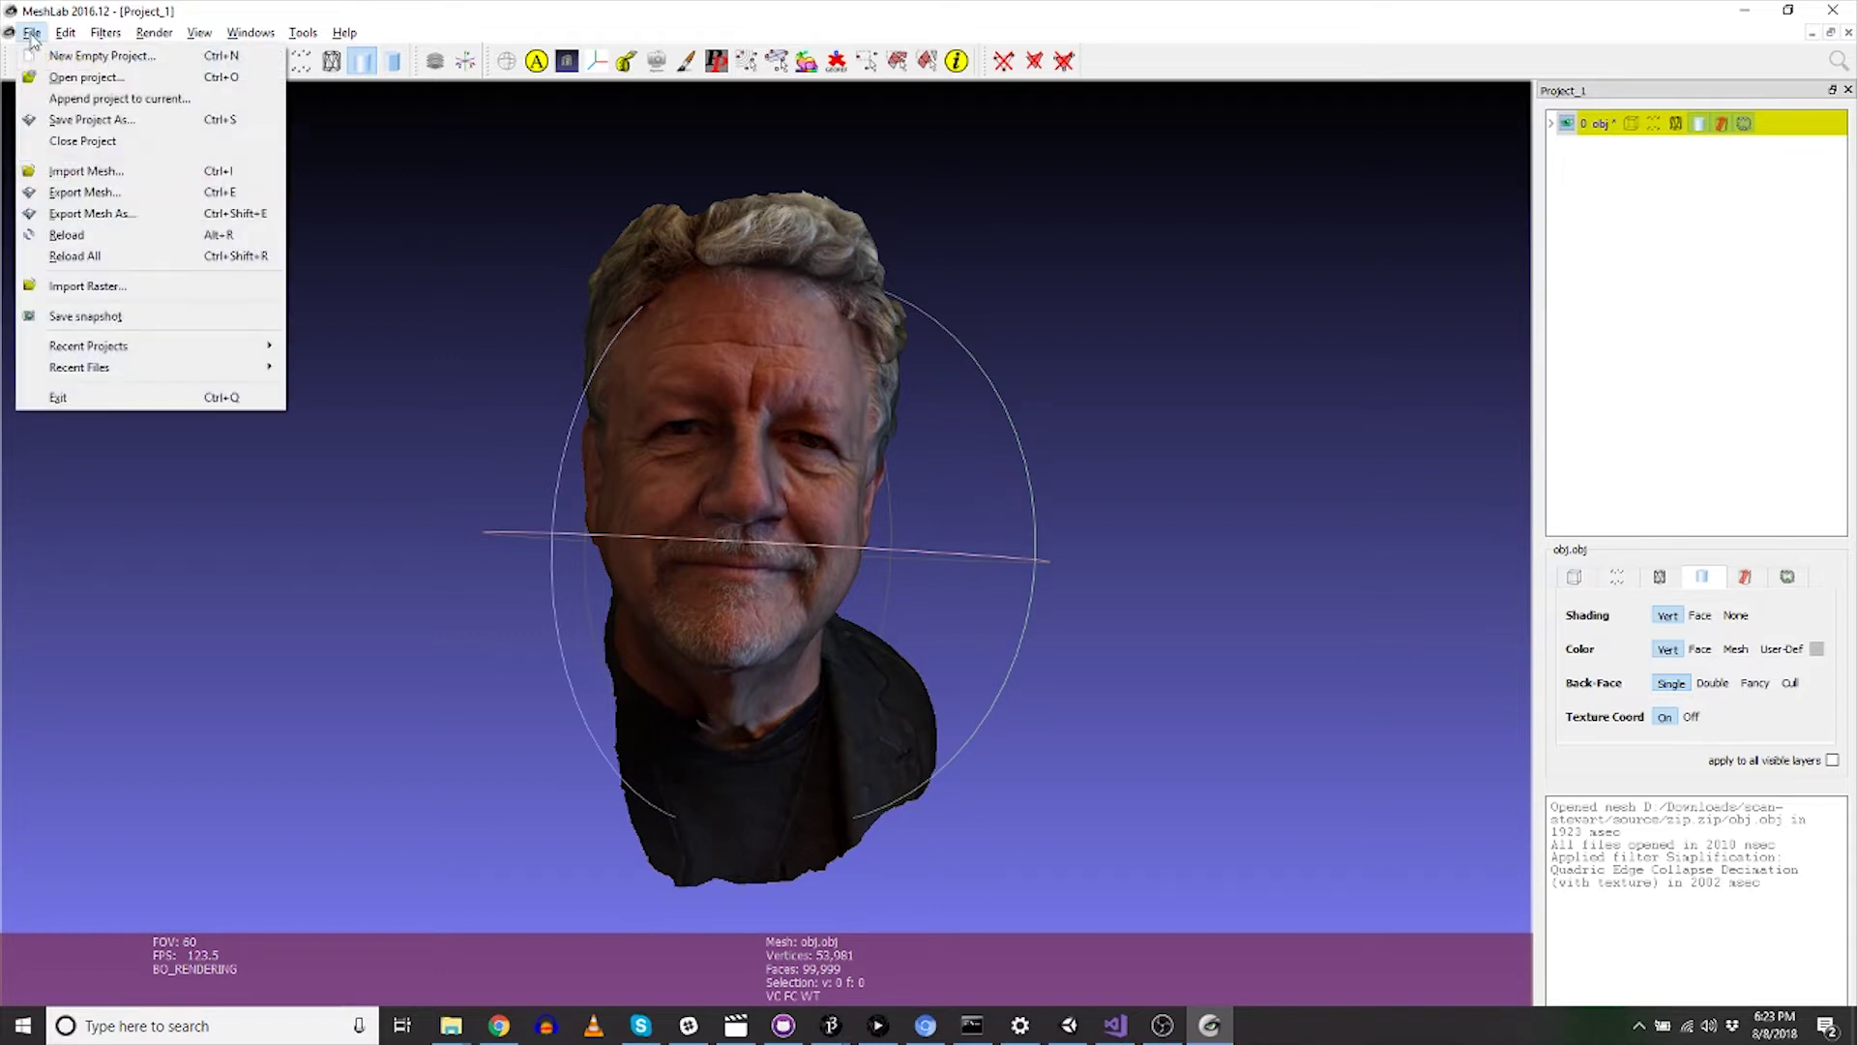
{"action": "left_click", "coordinate": [97, 220]}
{"action": "left_click", "coordinate": [877, 716]}
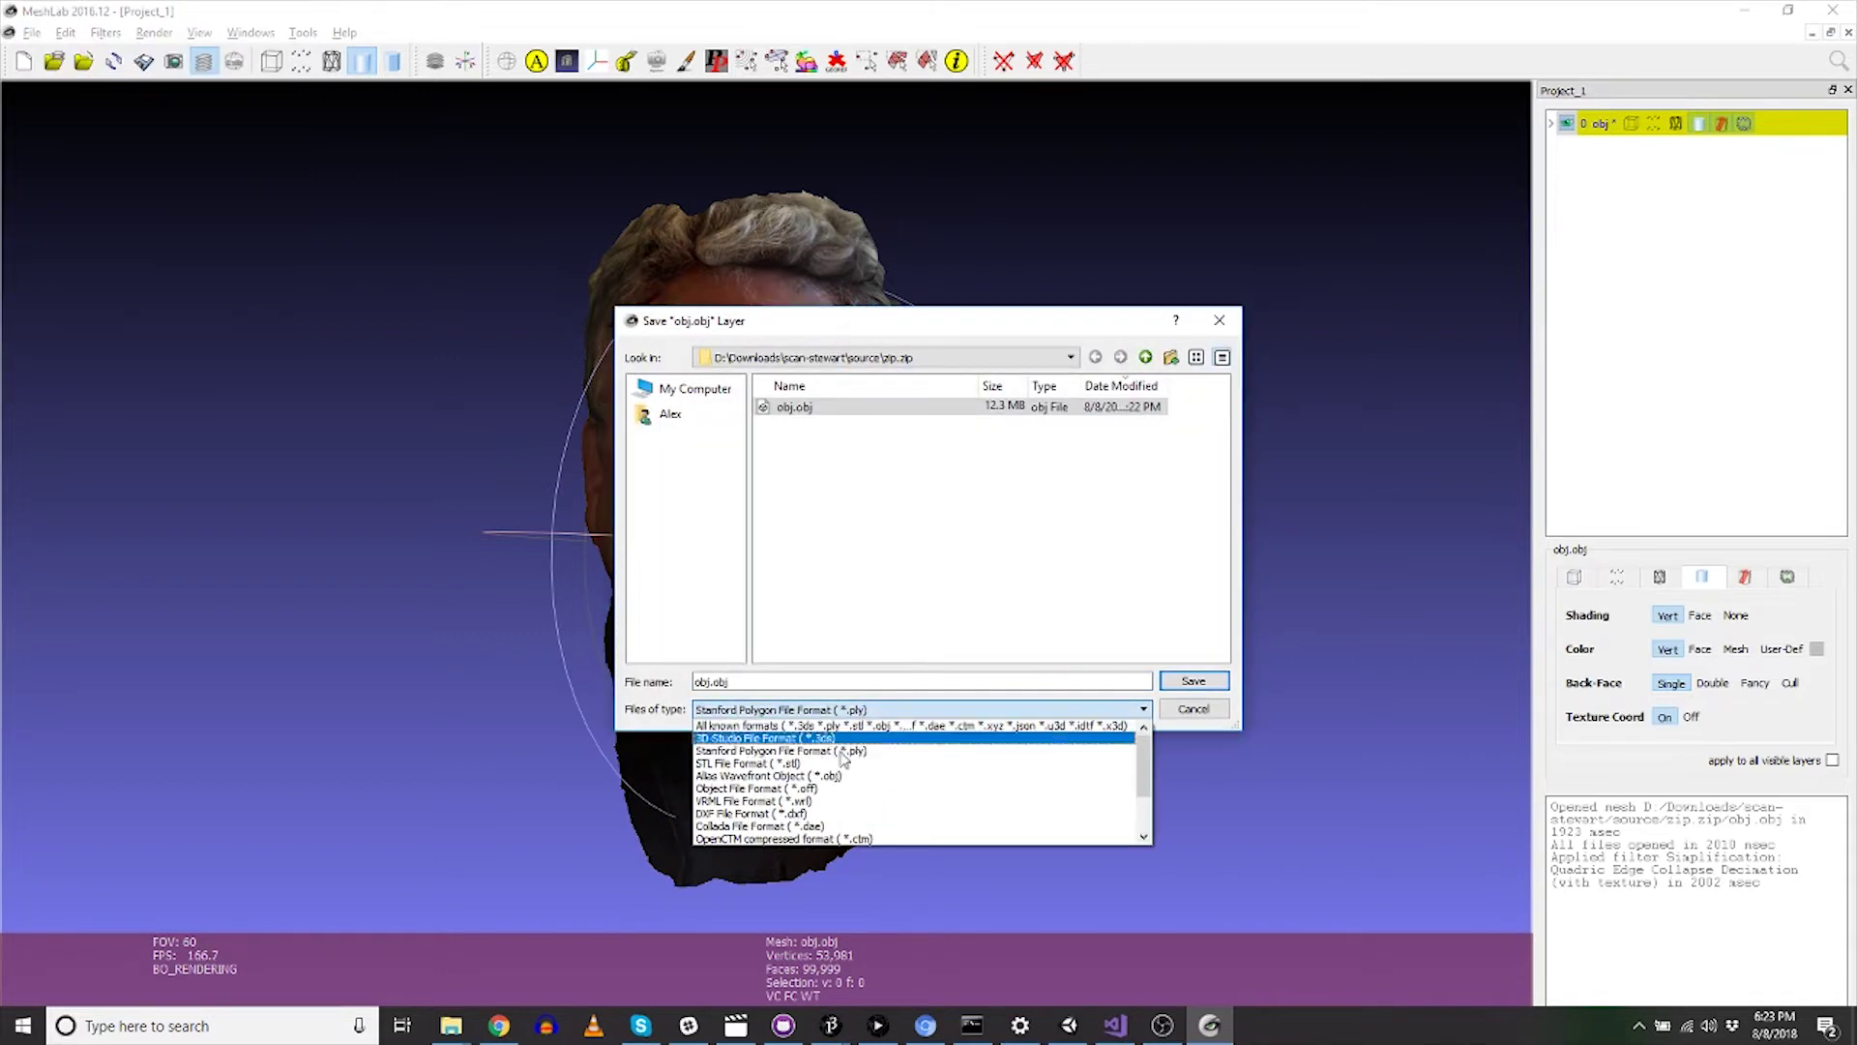
{"action": "left_click", "coordinate": [834, 780]}
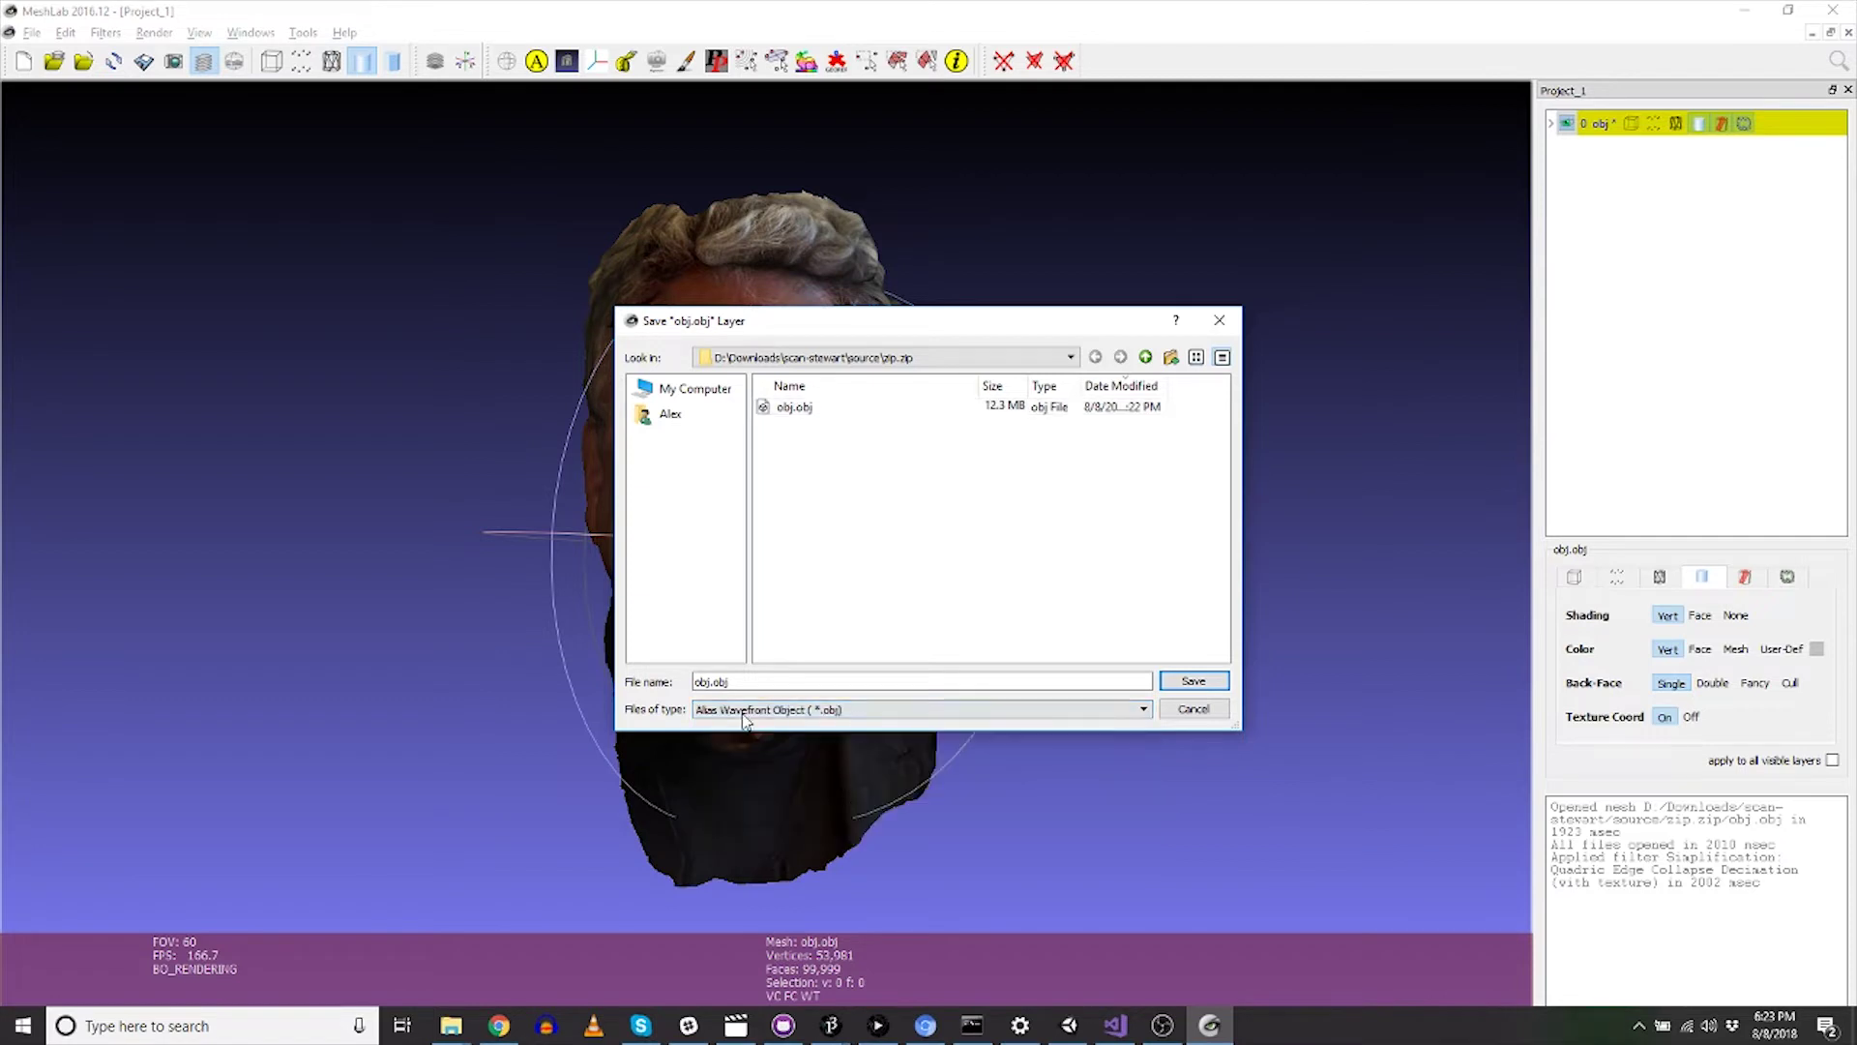
{"action": "key", "text": "shift+Tab"}
{"action": "type", "text": "s"}
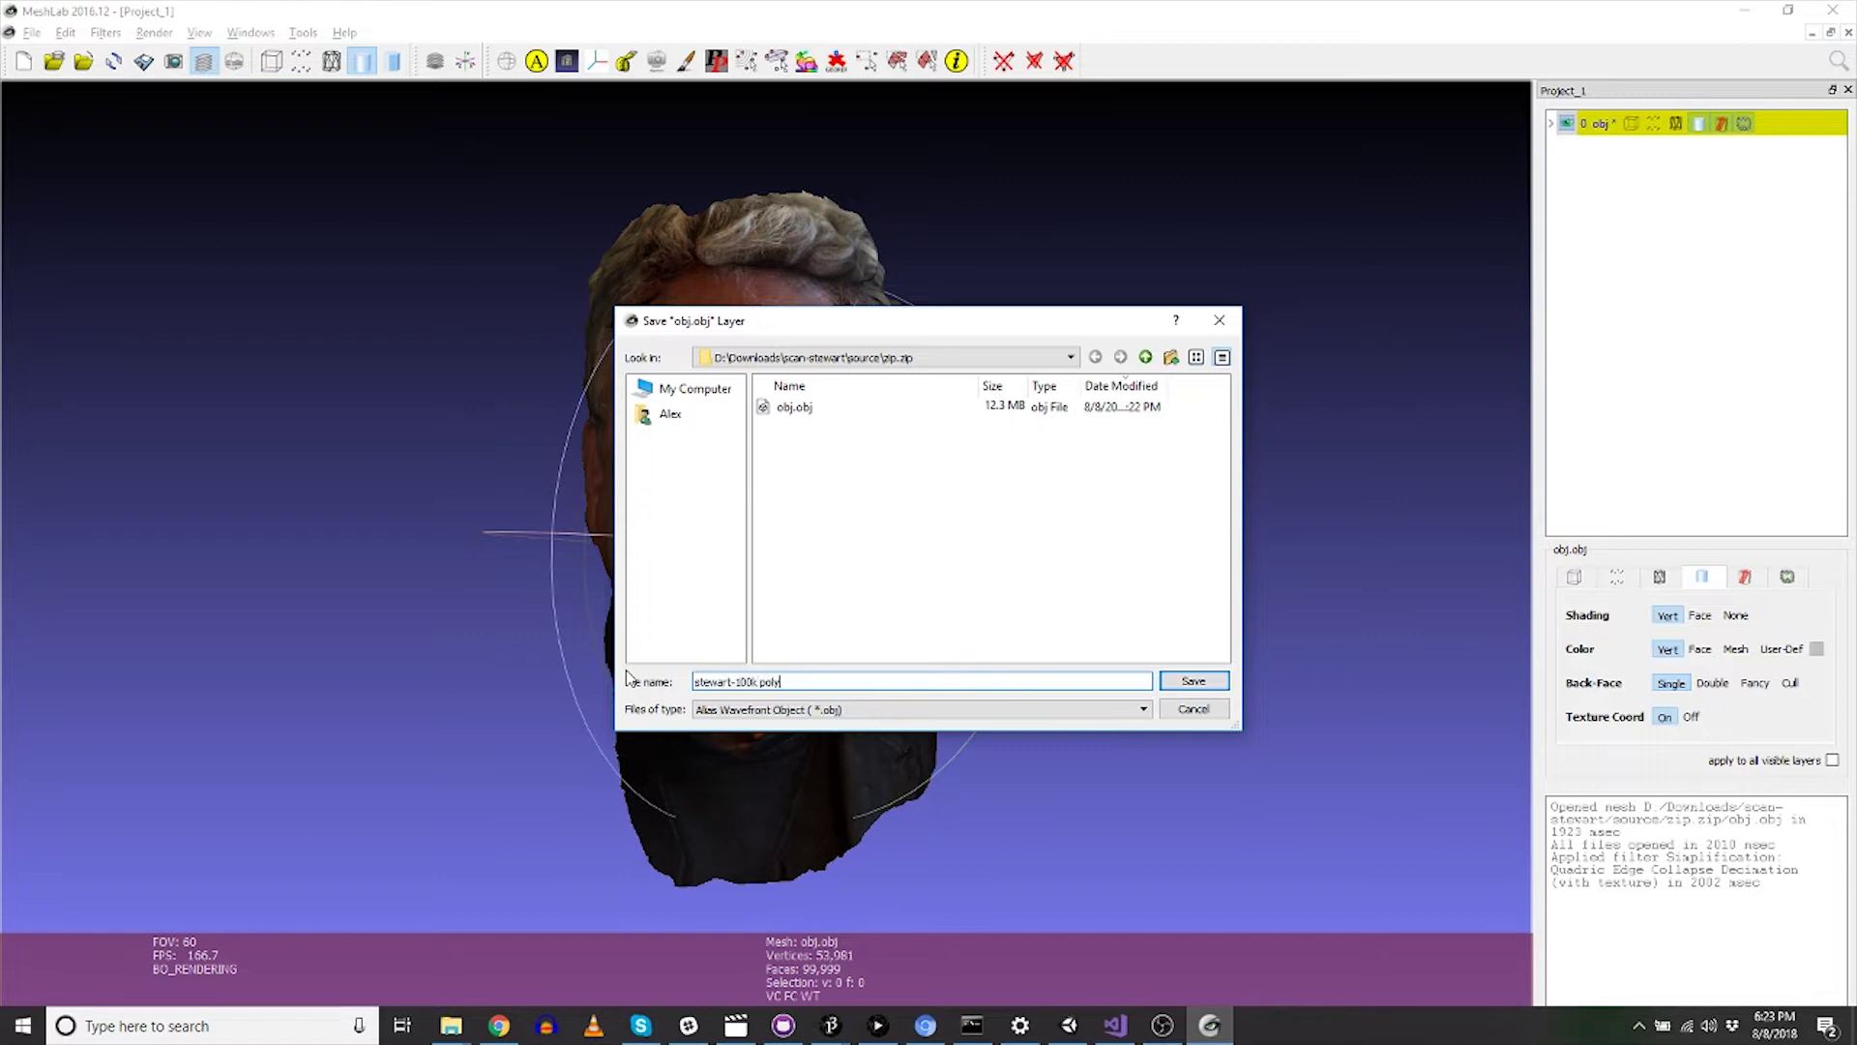
{"action": "key", "text": "Return"}
{"action": "left_click", "coordinate": [570, 369]}
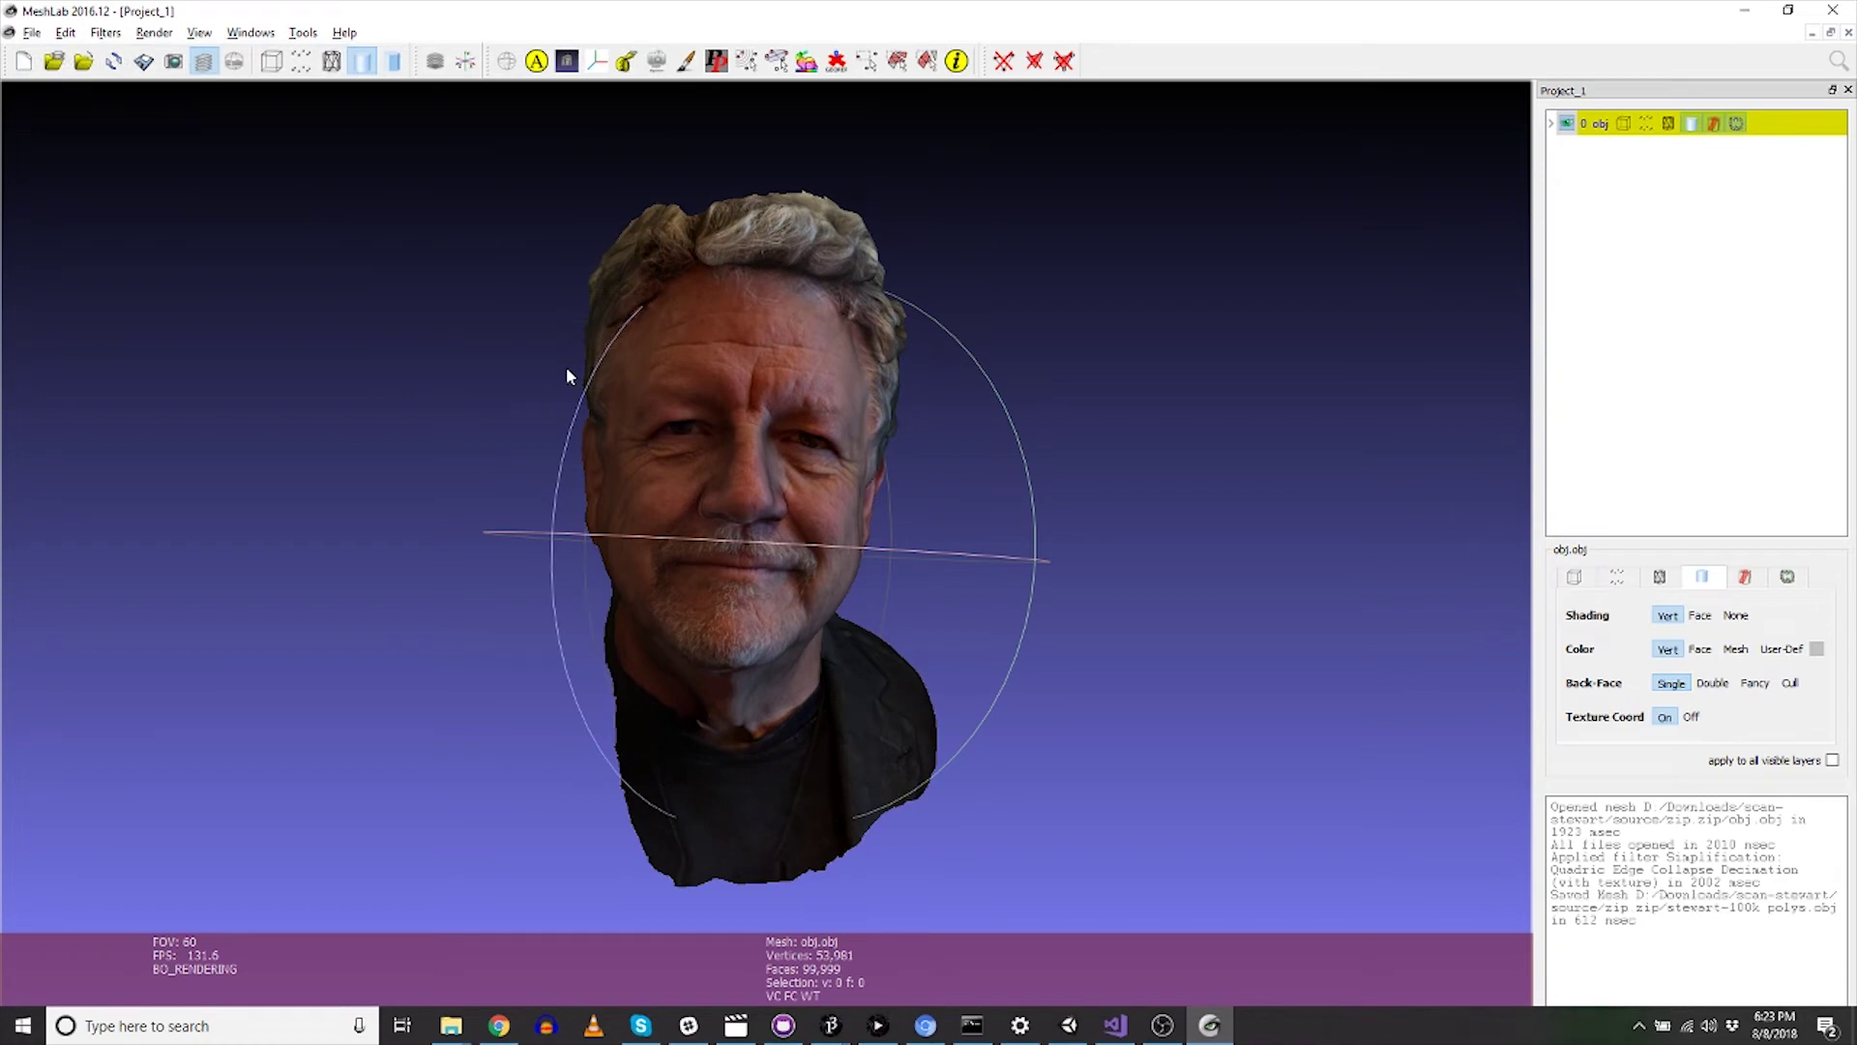
Switch to Unity, create a folder named "models" in the project's Assets, and open it.
{"action": "key", "text": "alt+Tab"}
{"action": "key", "text": "alt+Tab"}
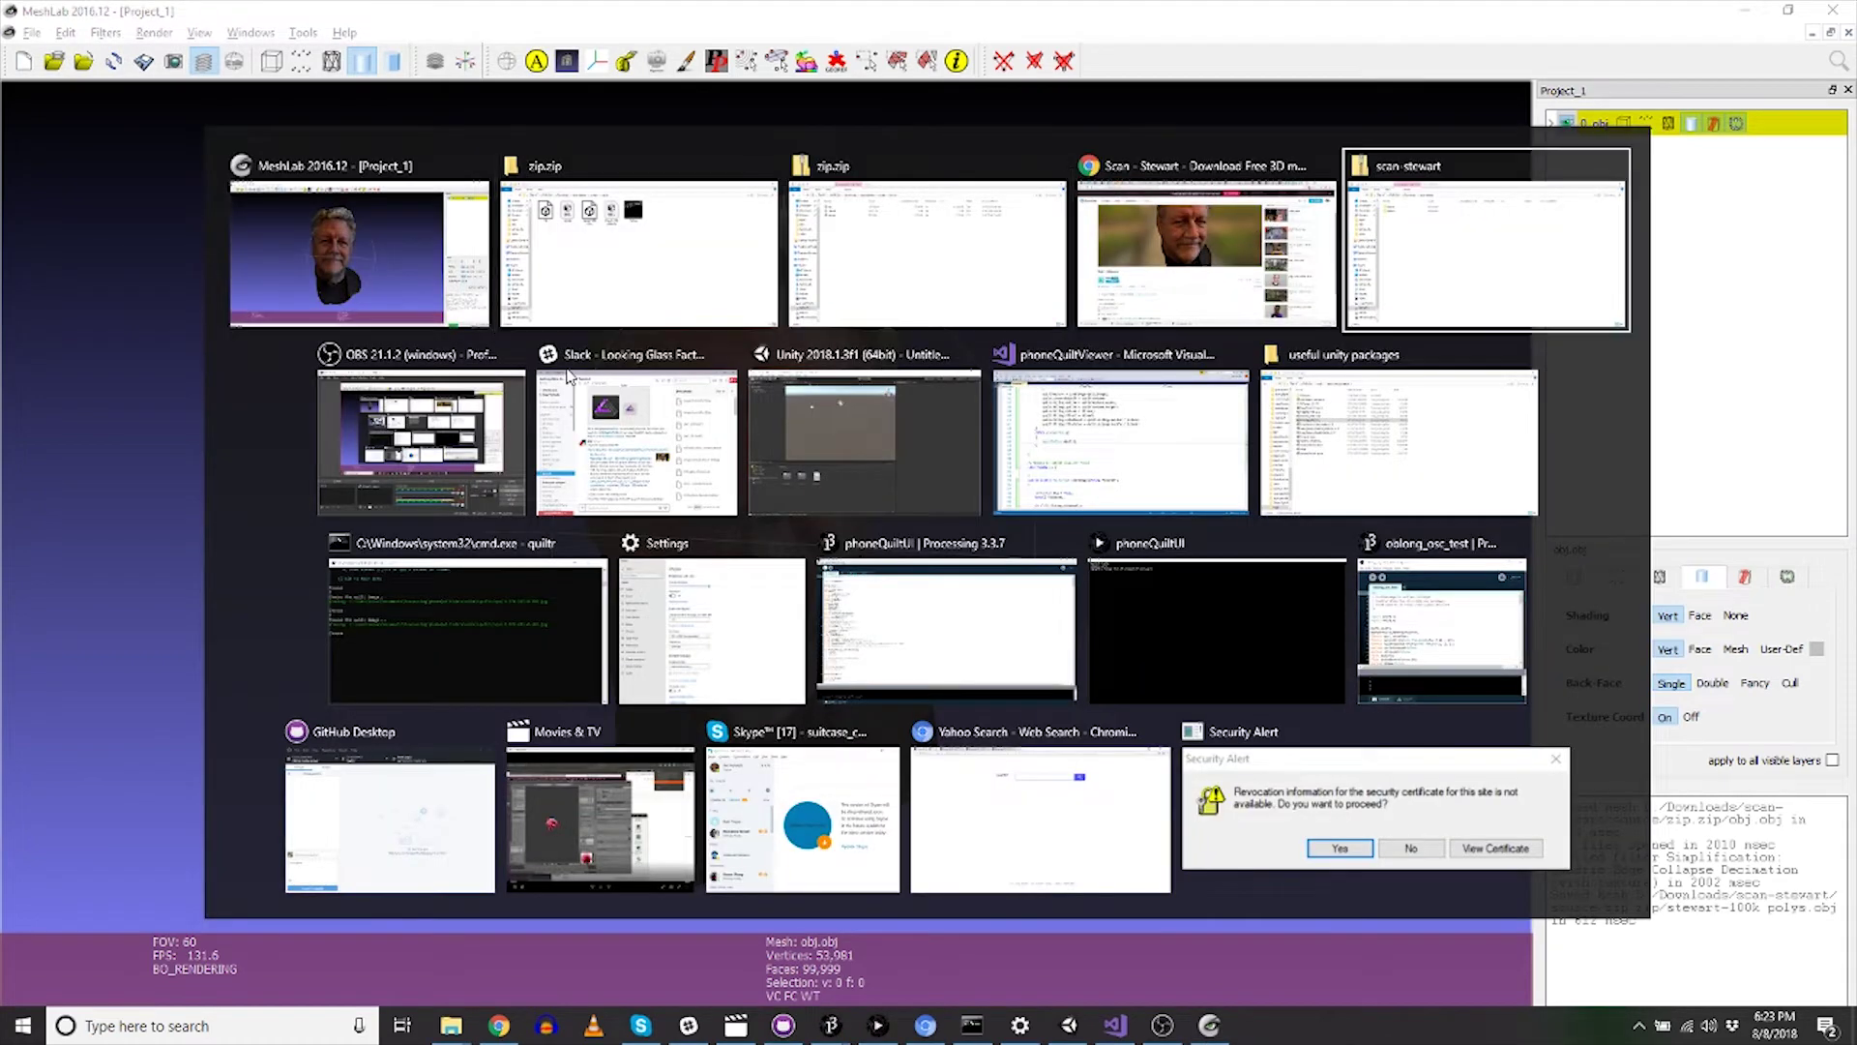
{"action": "key", "text": "alt+Tab"}
{"action": "key", "text": "alt+Tab"}
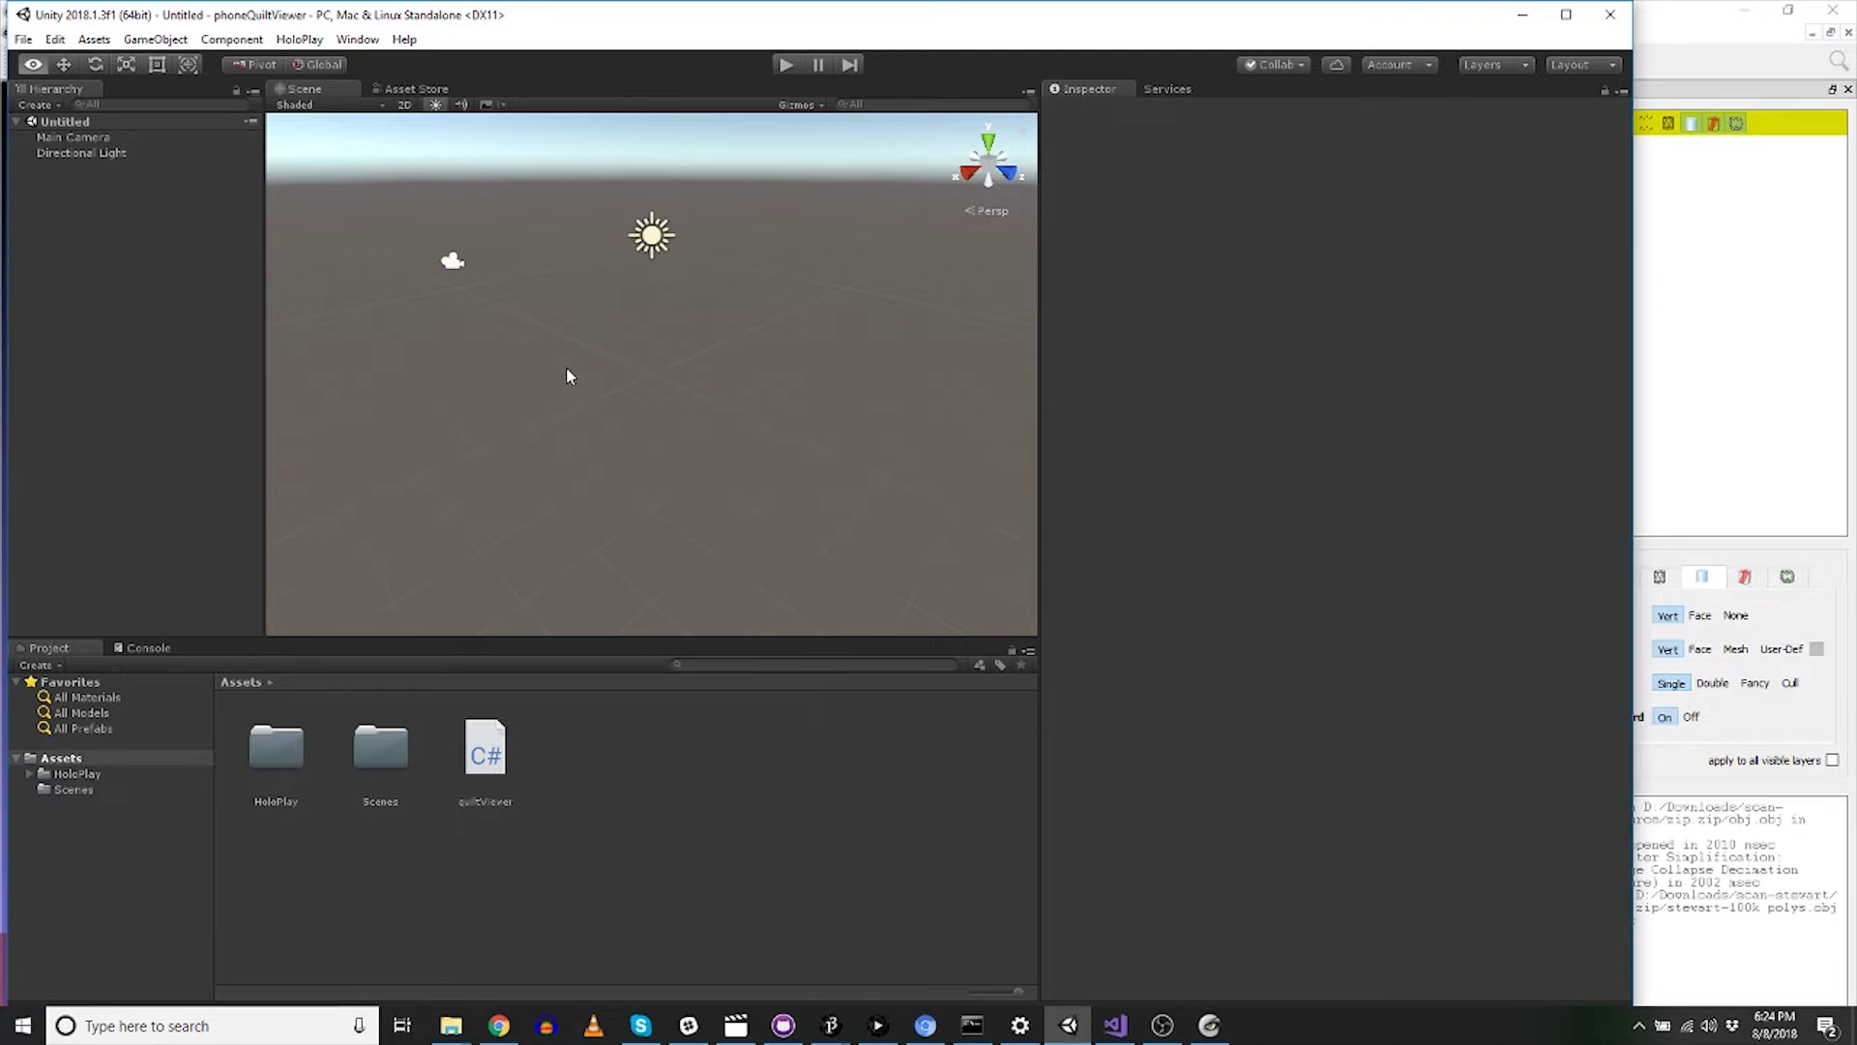
{"action": "right_click", "coordinate": [704, 864]}
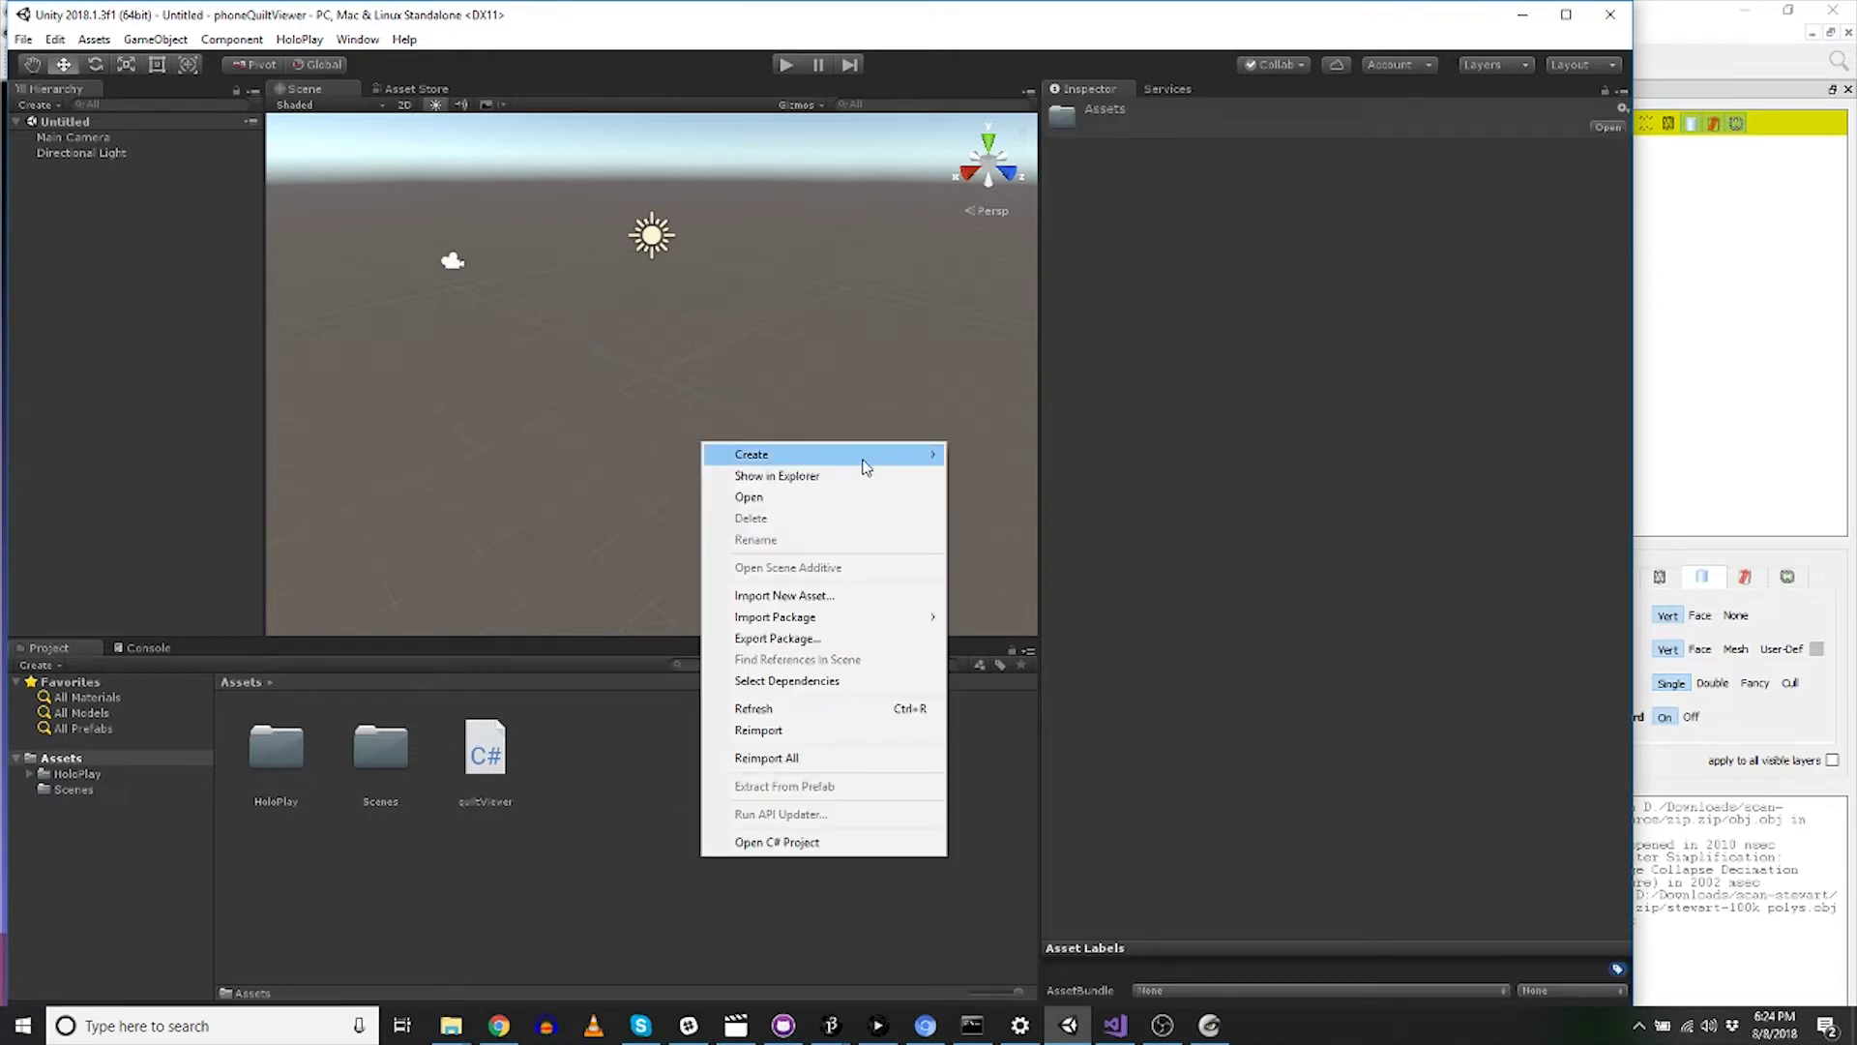
{"action": "mouse_move", "coordinate": [862, 458]}
{"action": "left_click", "coordinate": [1055, 383]}
{"action": "type", "text": "models"}
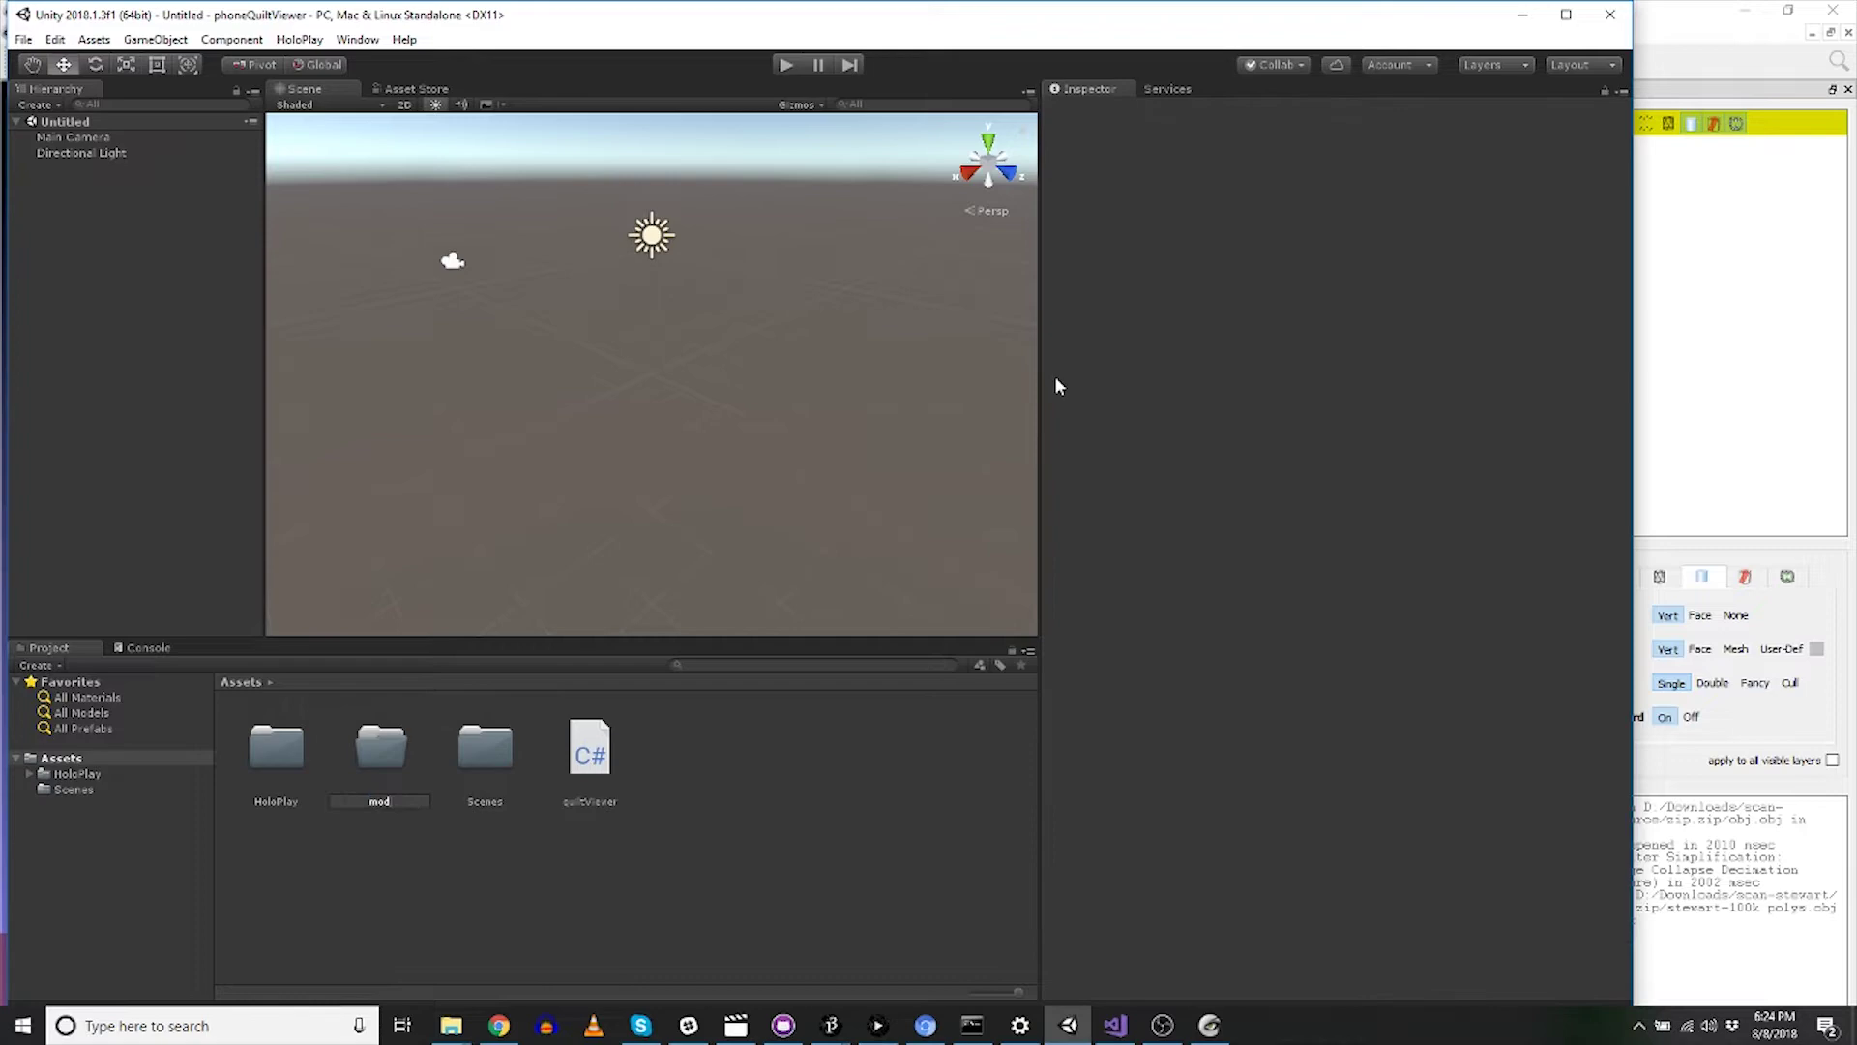
{"action": "key", "text": "Return"}
{"action": "double_click", "coordinate": [364, 743]}
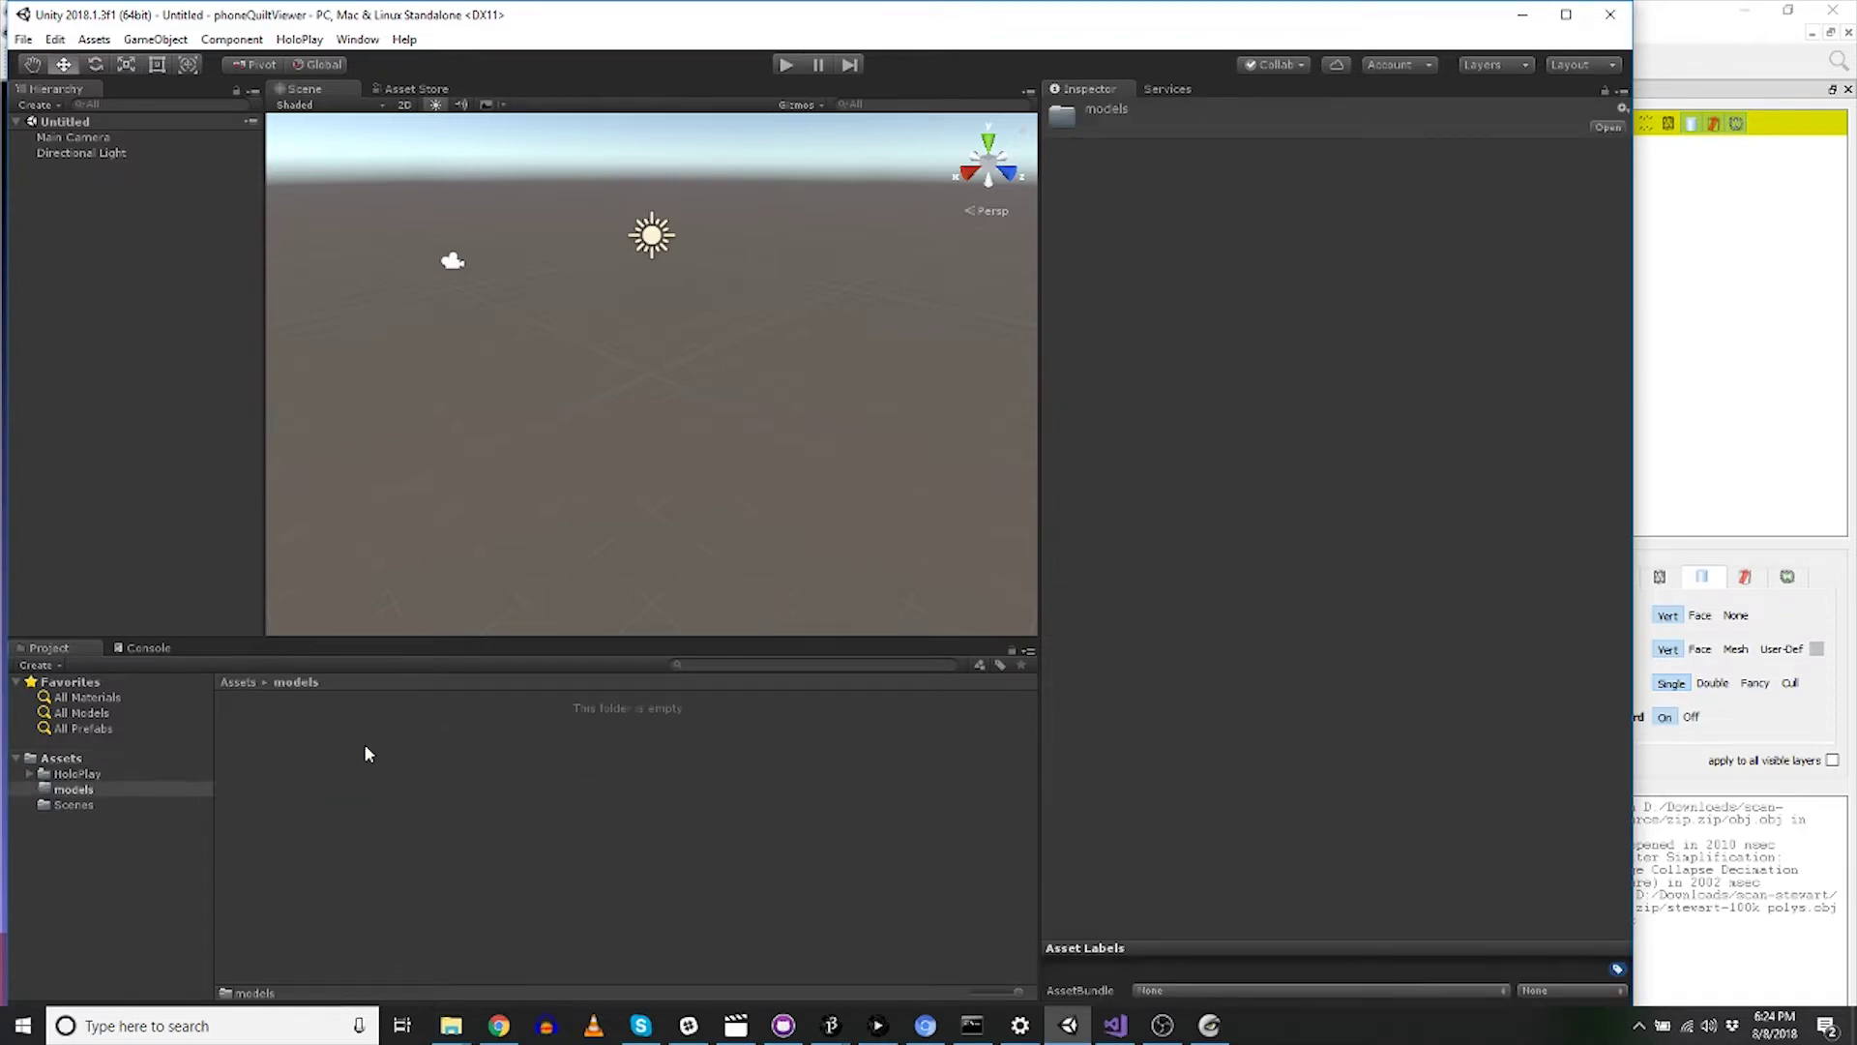
Switch to File Explorer's zip.zip folder and import the "stewart-100k polys" object and the texture image into Unity's models folder.
{"action": "key", "text": "super+Tab"}
{"action": "key", "text": "Right"}
{"action": "key", "text": "Return"}
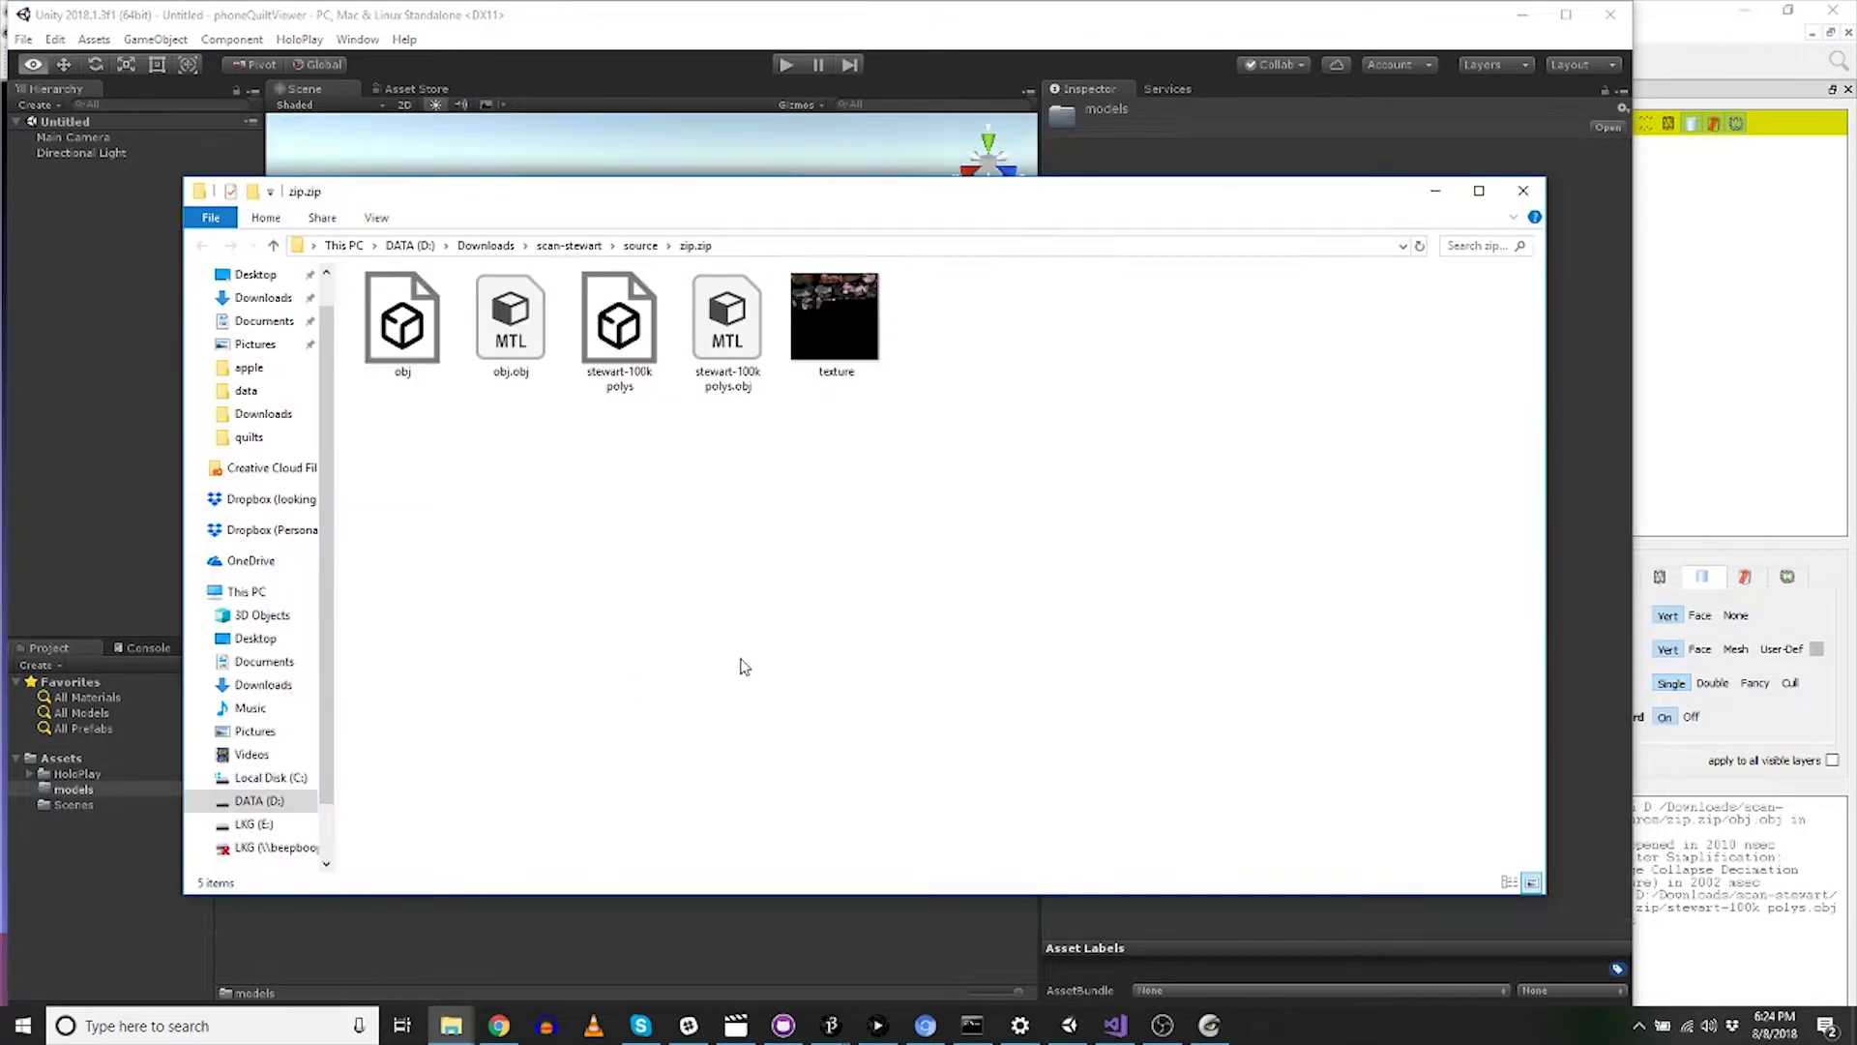
{"action": "left_click_drag", "start_coordinate": [750, 317], "coordinate": [736, 363]}
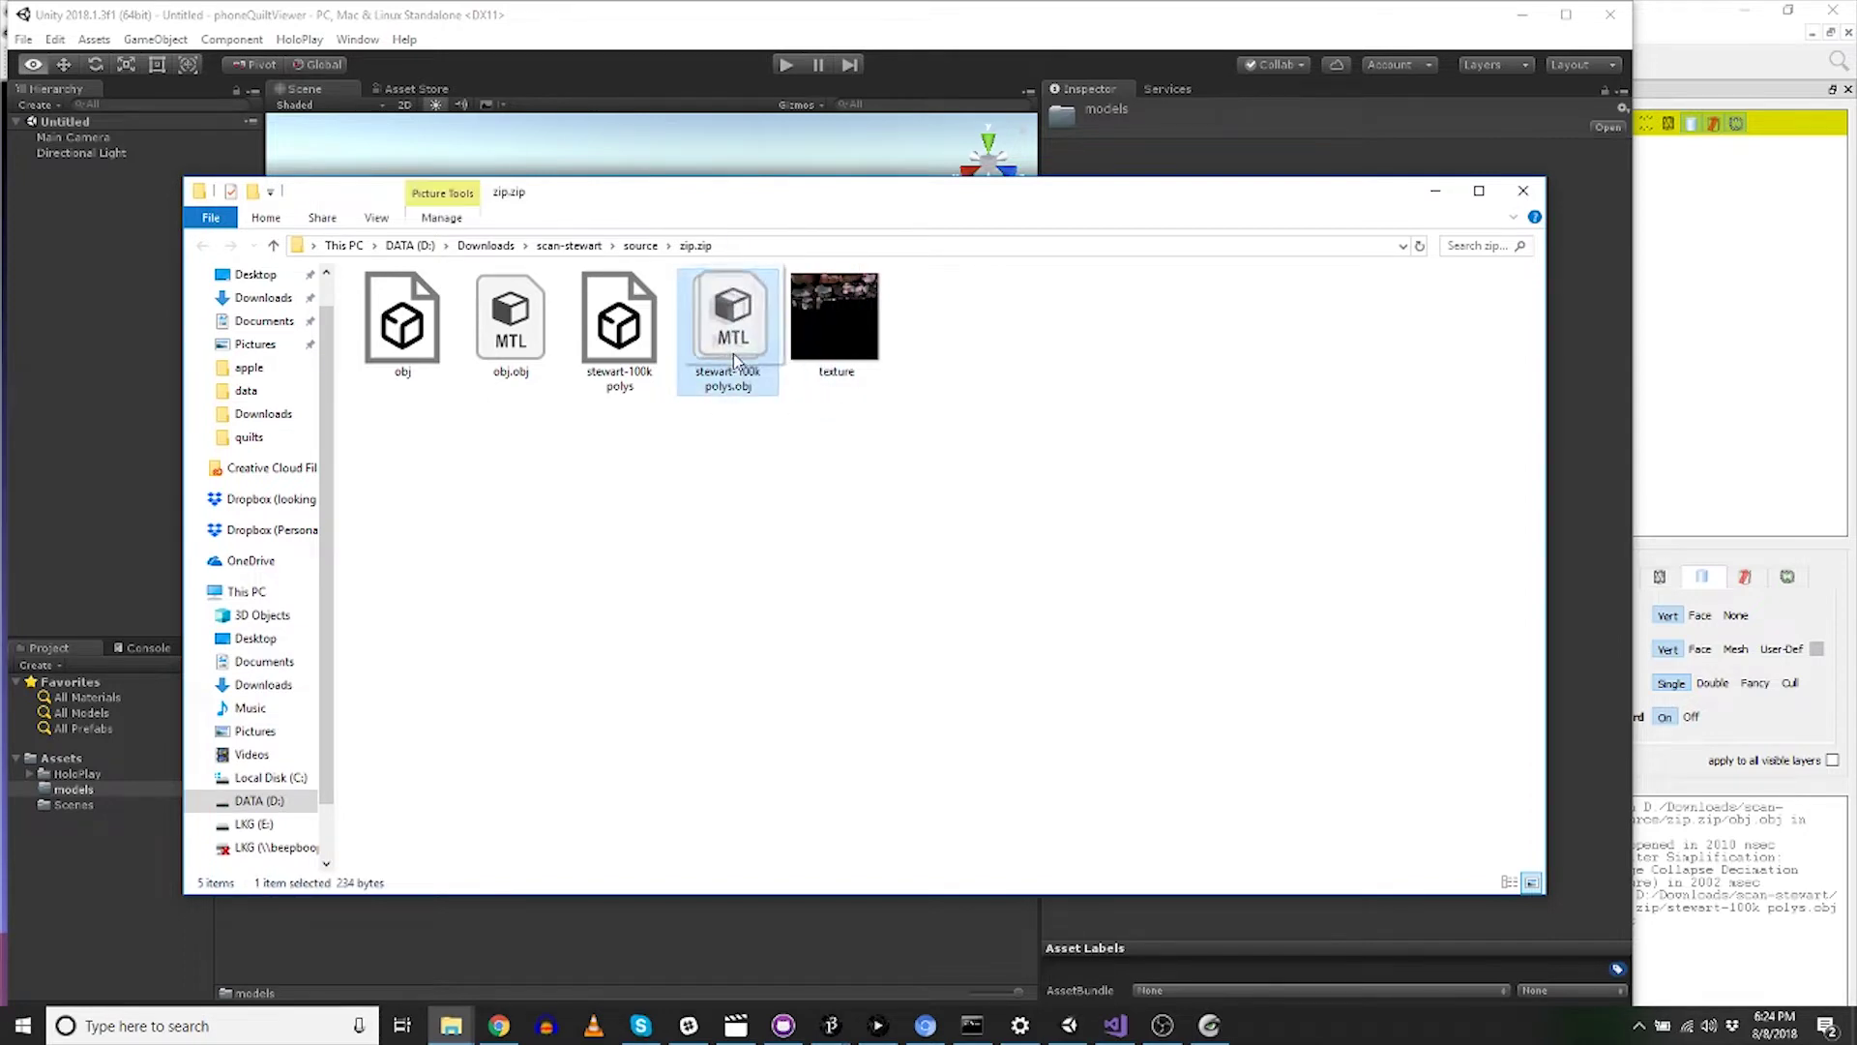
{"action": "left_click", "coordinate": [617, 324]}
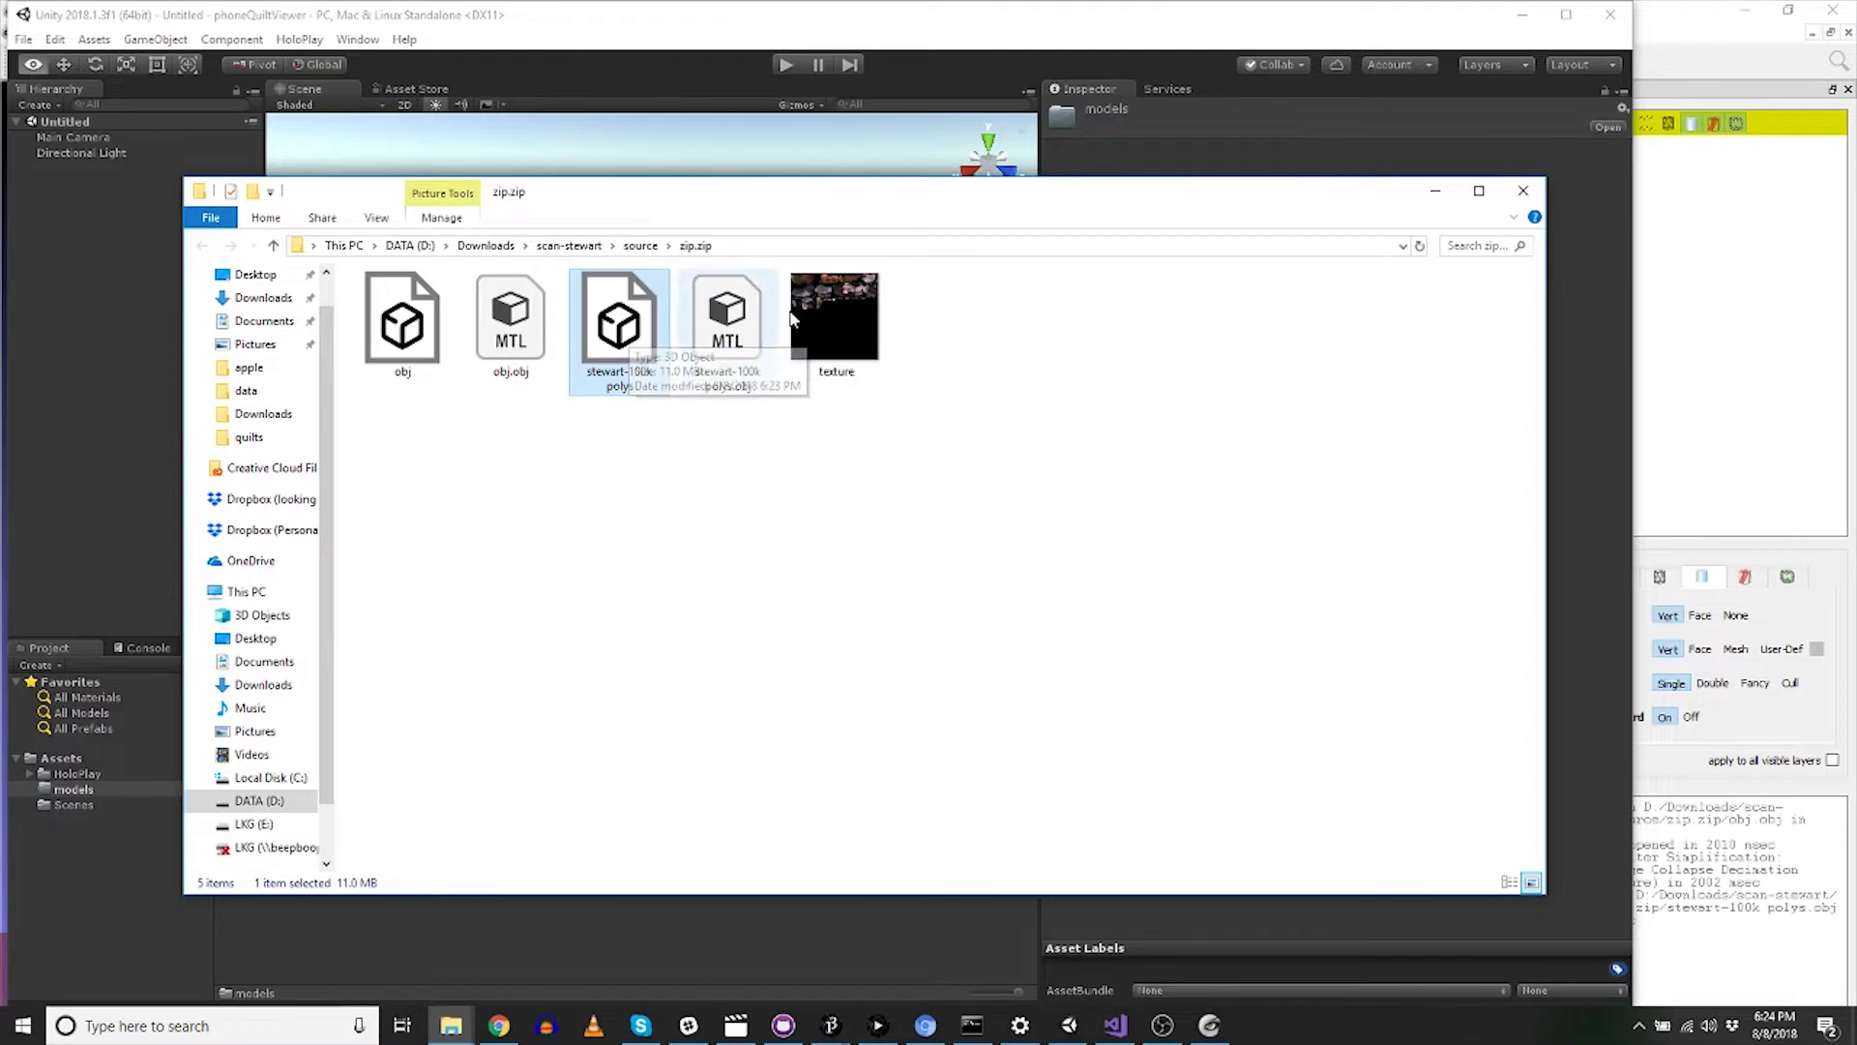
{"action": "left_click", "coordinate": [853, 317], "text": "ctrl"}
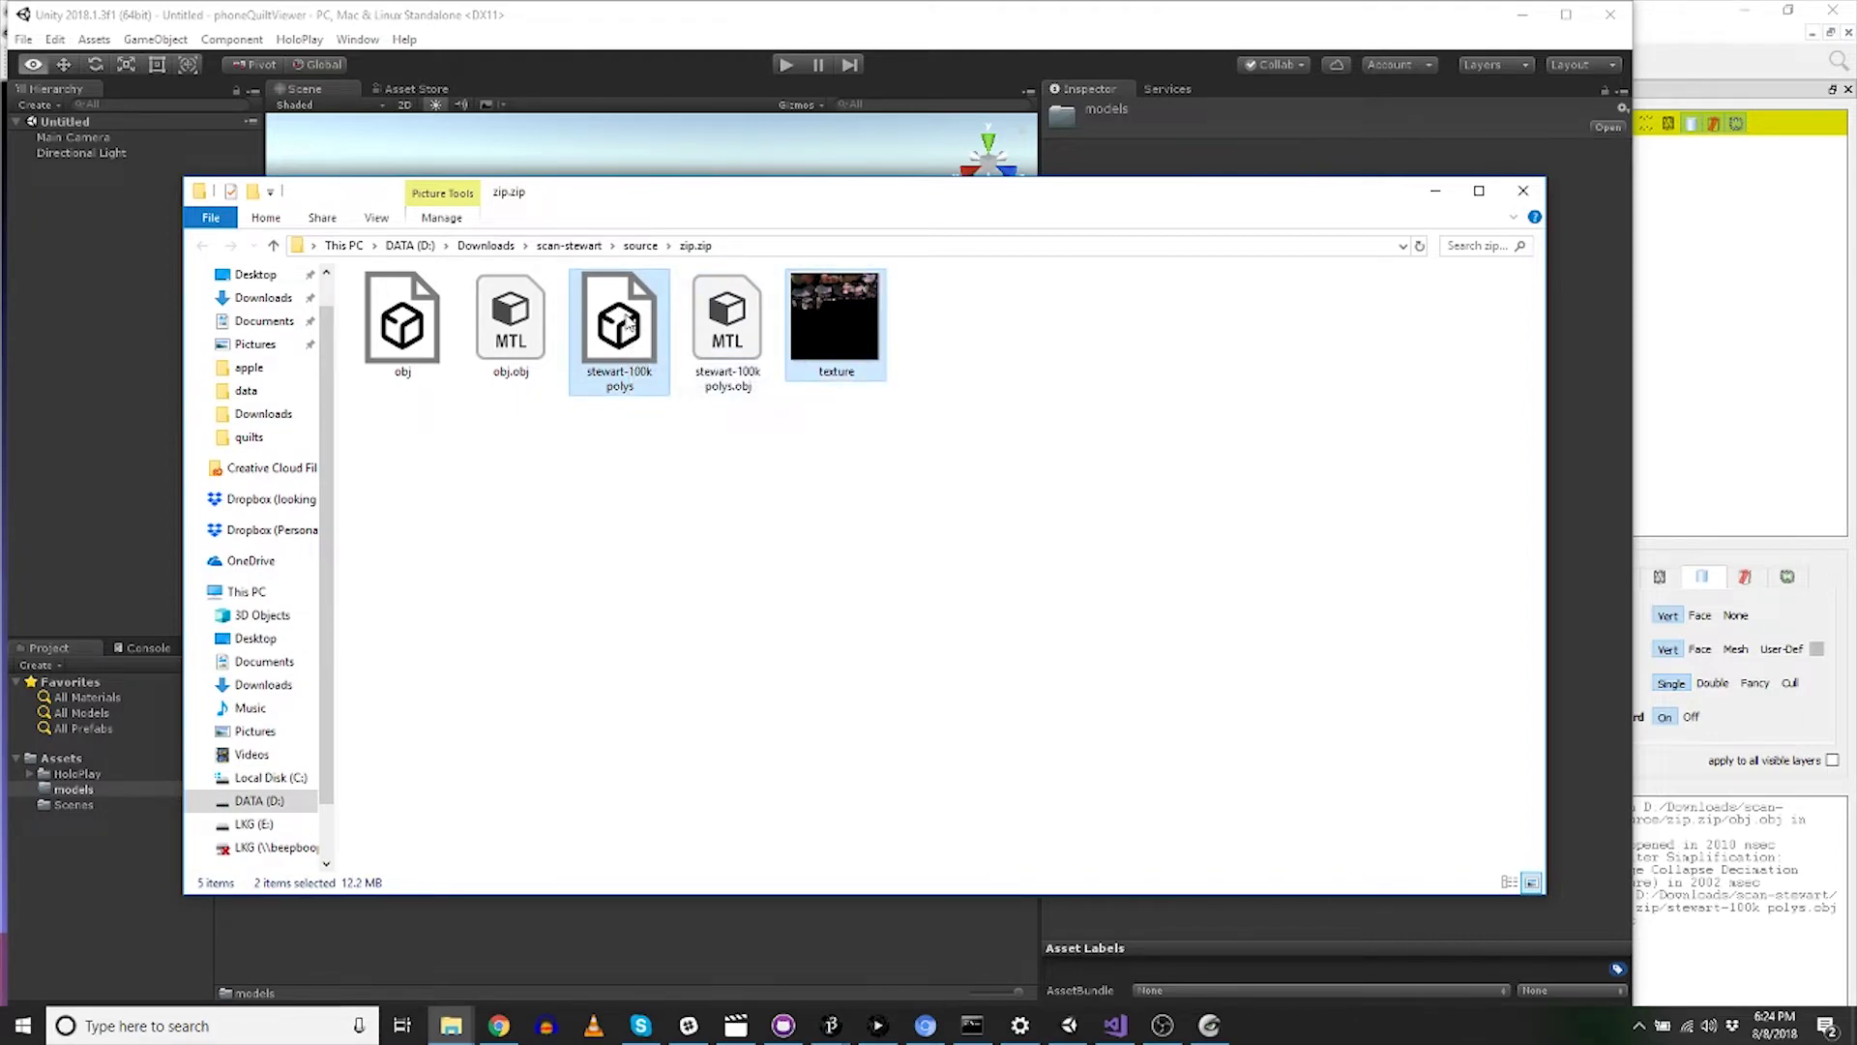
{"action": "left_click_drag", "start_coordinate": [626, 325], "coordinate": [443, 726]}
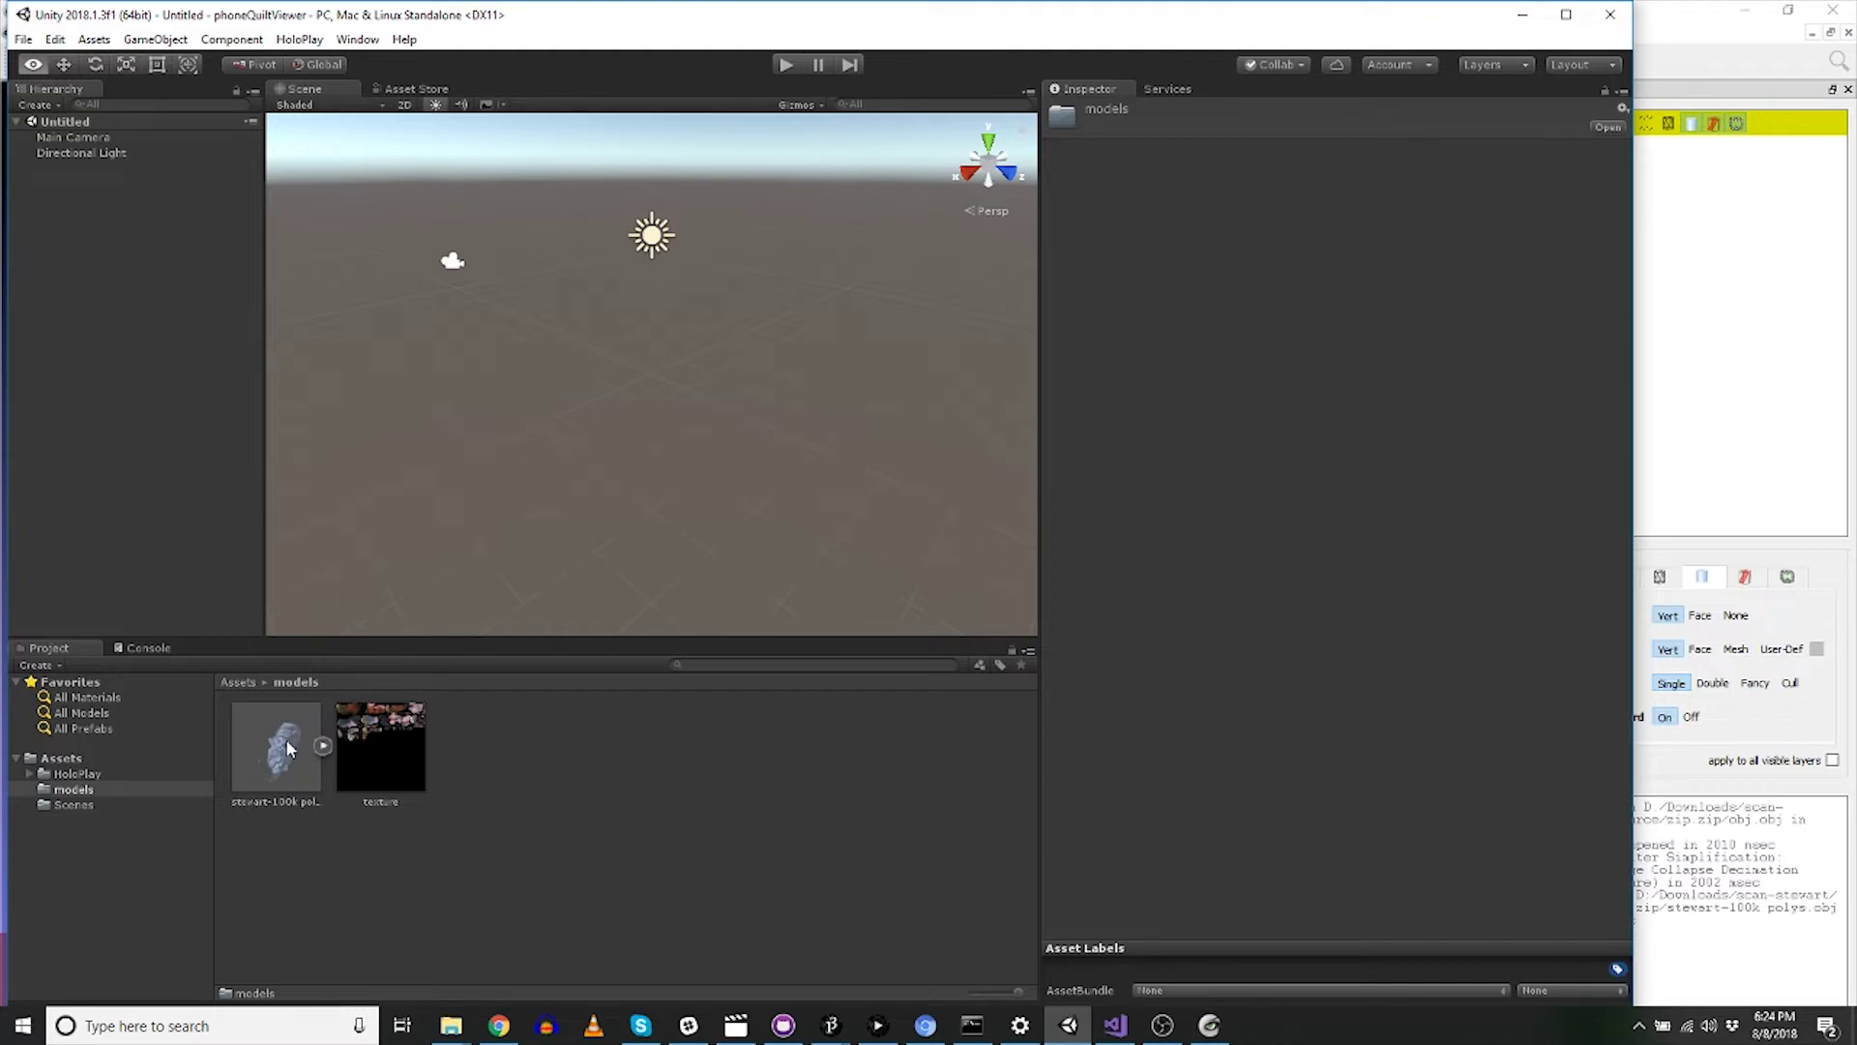
Place the stewart-100k polys model in the scene and set its position to X 0, Y 0, Z 0.
{"action": "left_click_drag", "start_coordinate": [287, 748], "coordinate": [653, 373]}
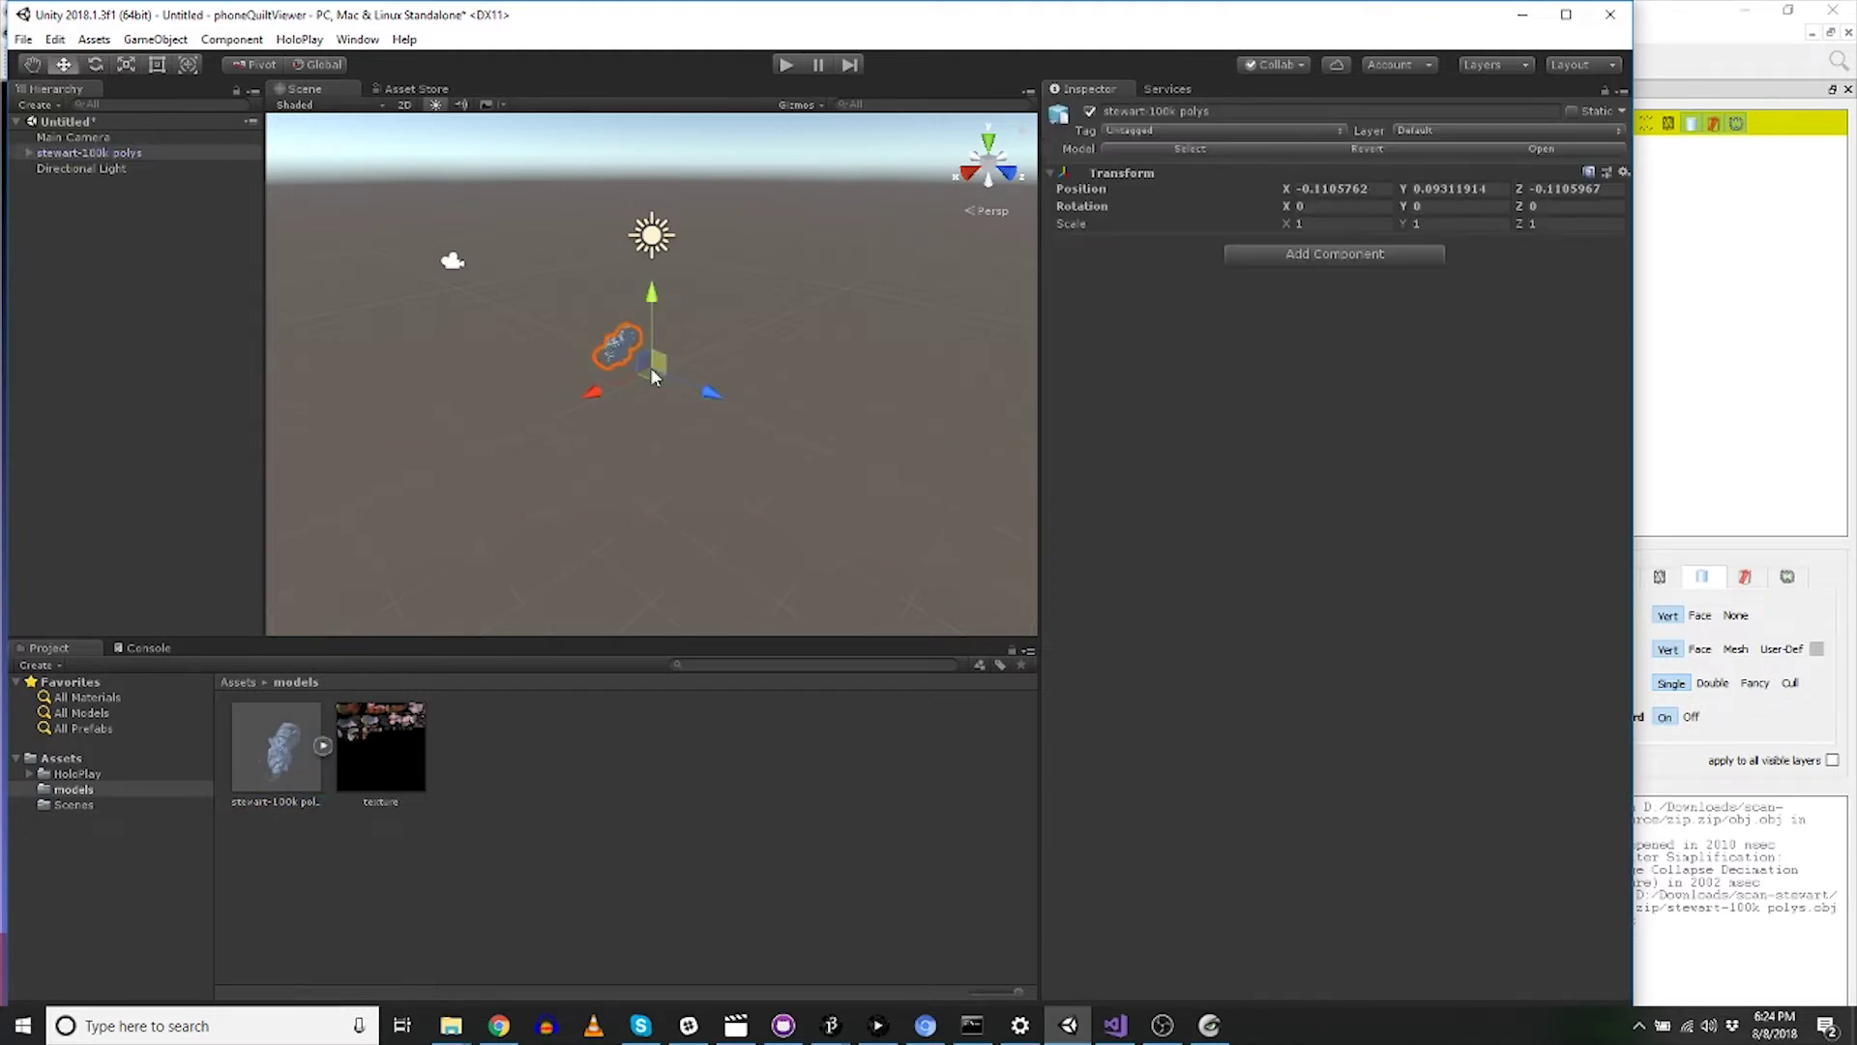
{"action": "left_click", "coordinate": [1389, 186]}
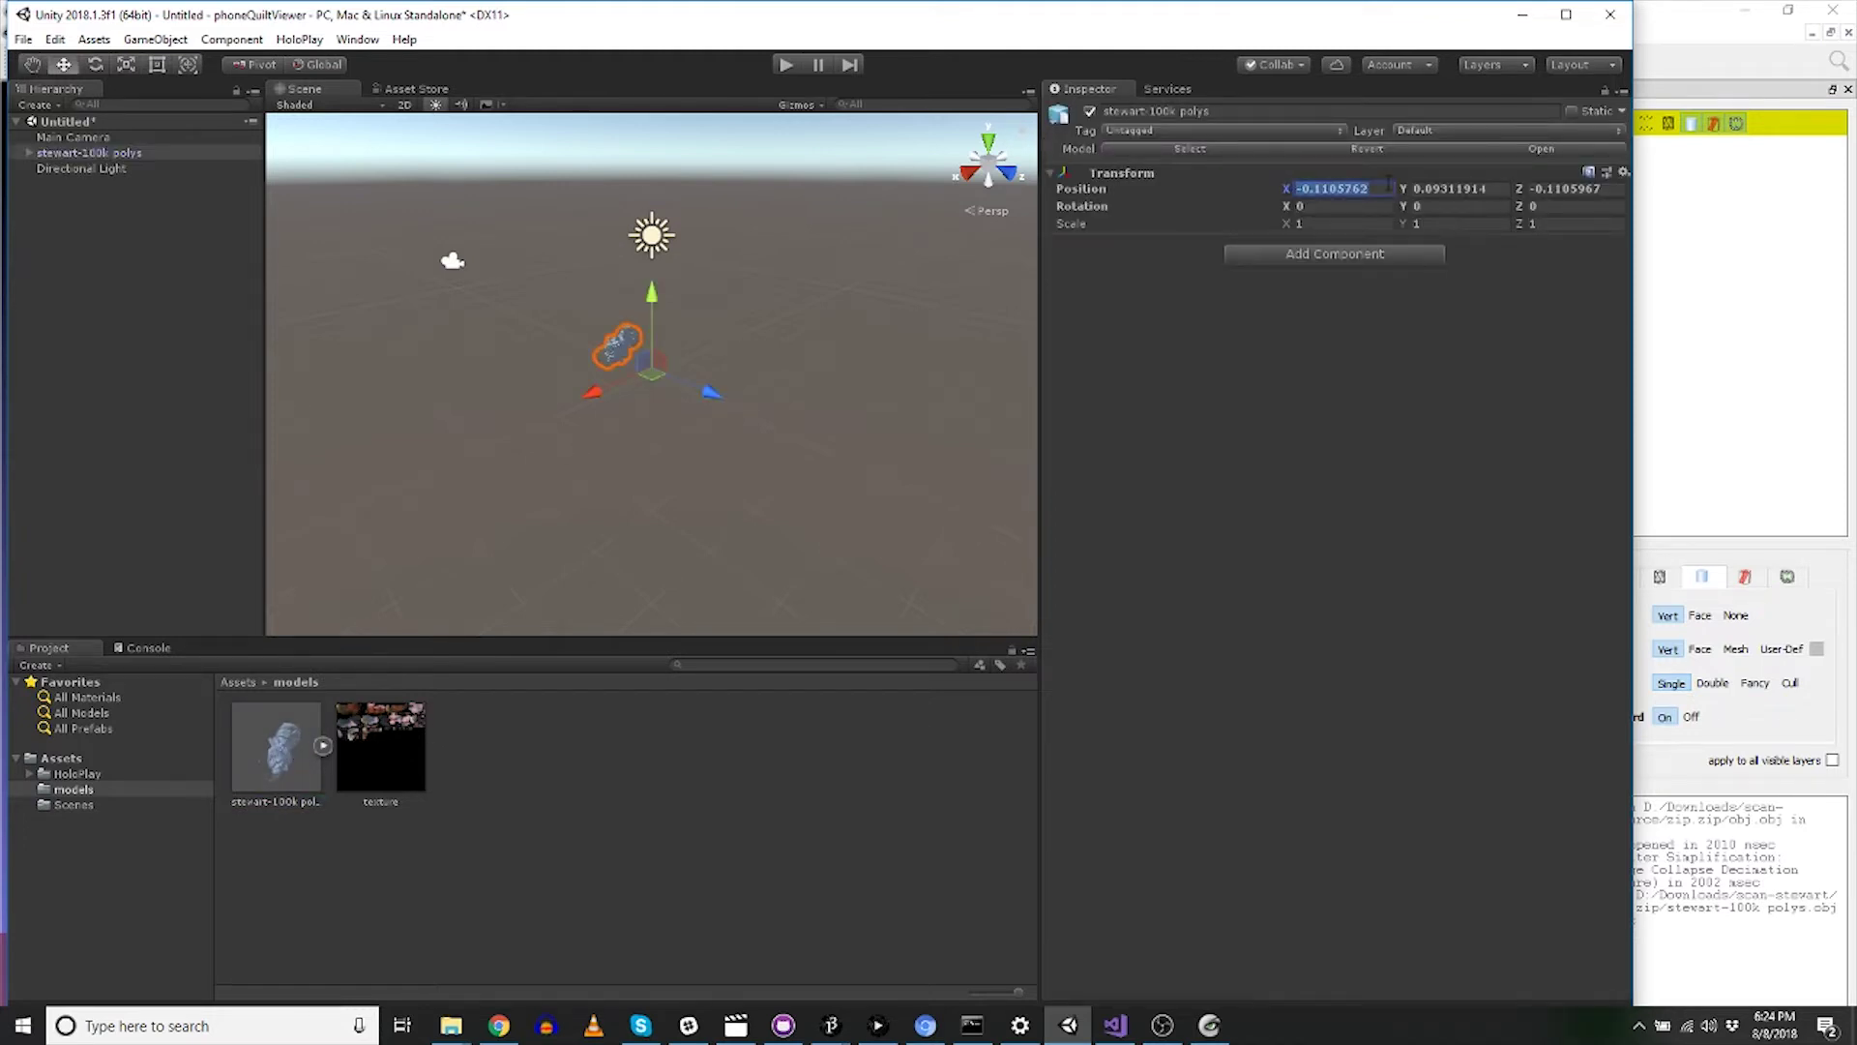
{"action": "type", "text": "0"}
{"action": "key", "text": "Tab"}
{"action": "type", "text": "0"}
{"action": "key", "text": "Tab"}
{"action": "type", "text": "0"}
{"action": "key", "text": "Tab"}
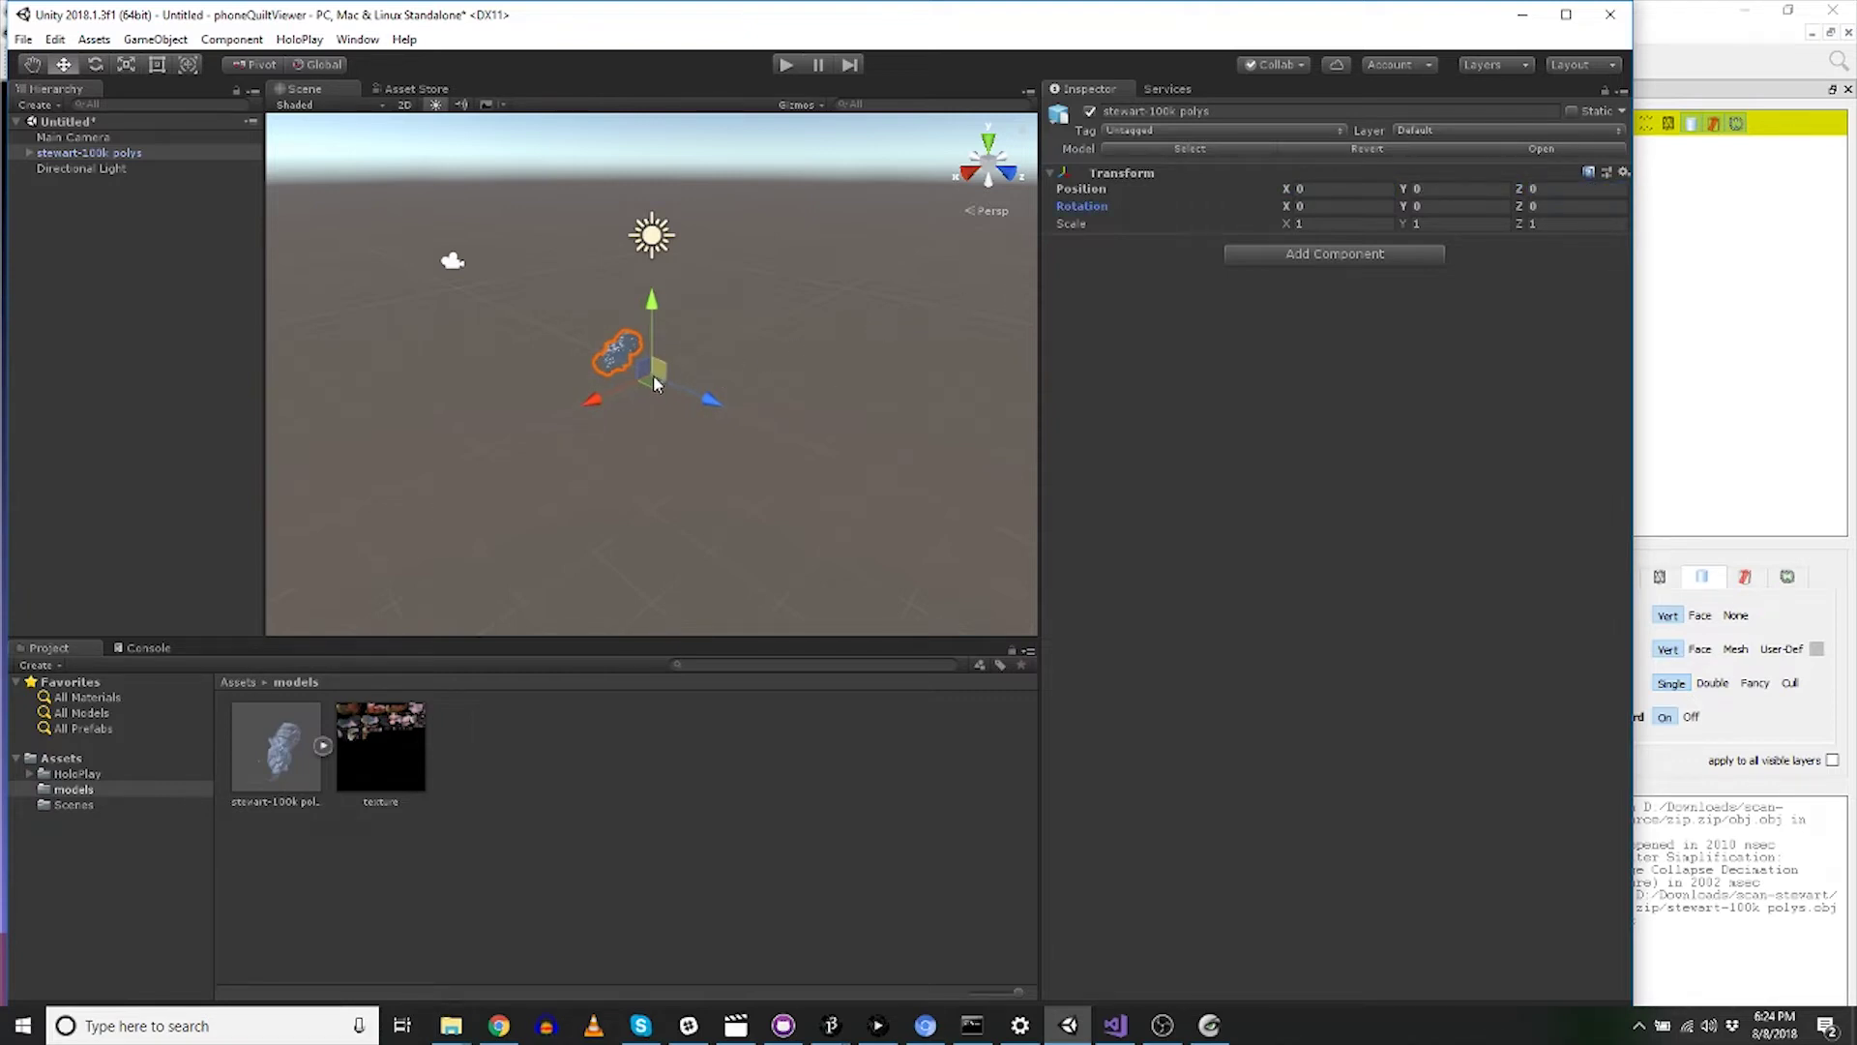
Scale the head model up uniformly to about 5.12, then move and rotate it so it stands upright near the scene's centre.
{"action": "key", "text": "e"}
{"action": "key", "text": "r"}
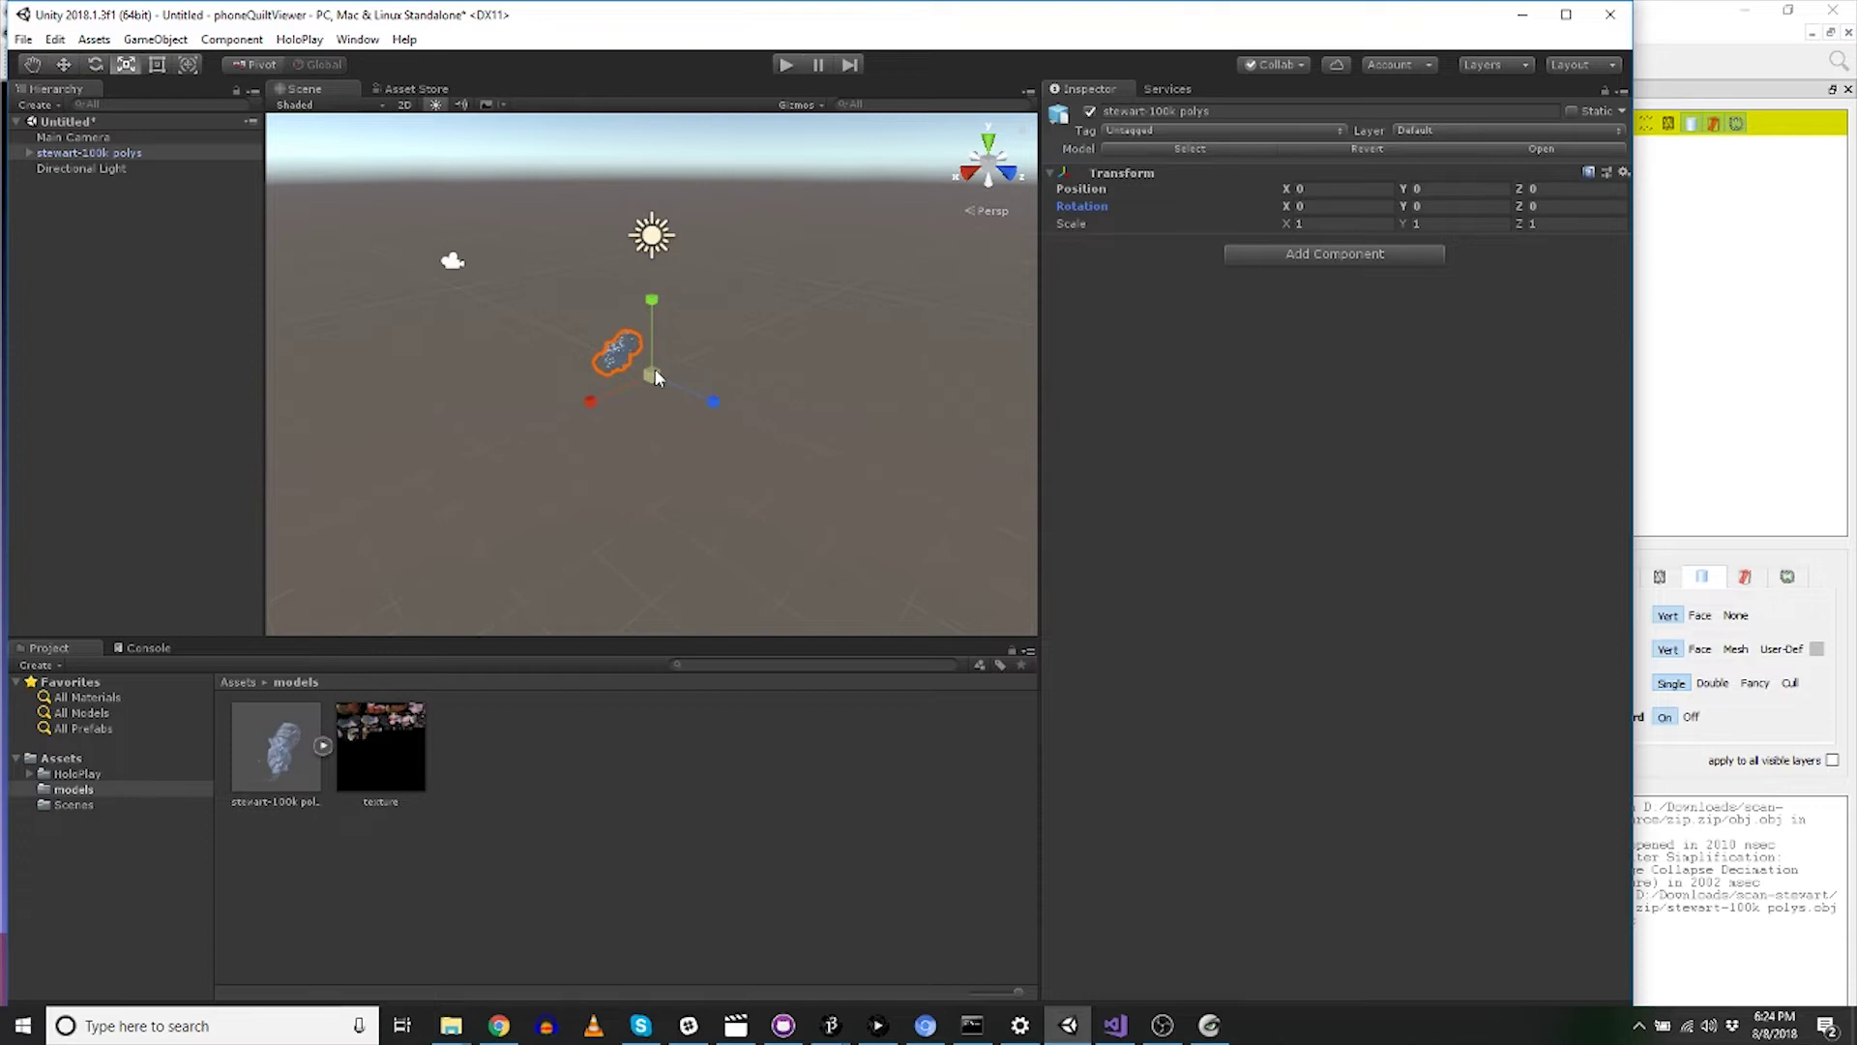
{"action": "left_click_drag", "start_coordinate": [653, 369], "coordinate": [1021, 231]}
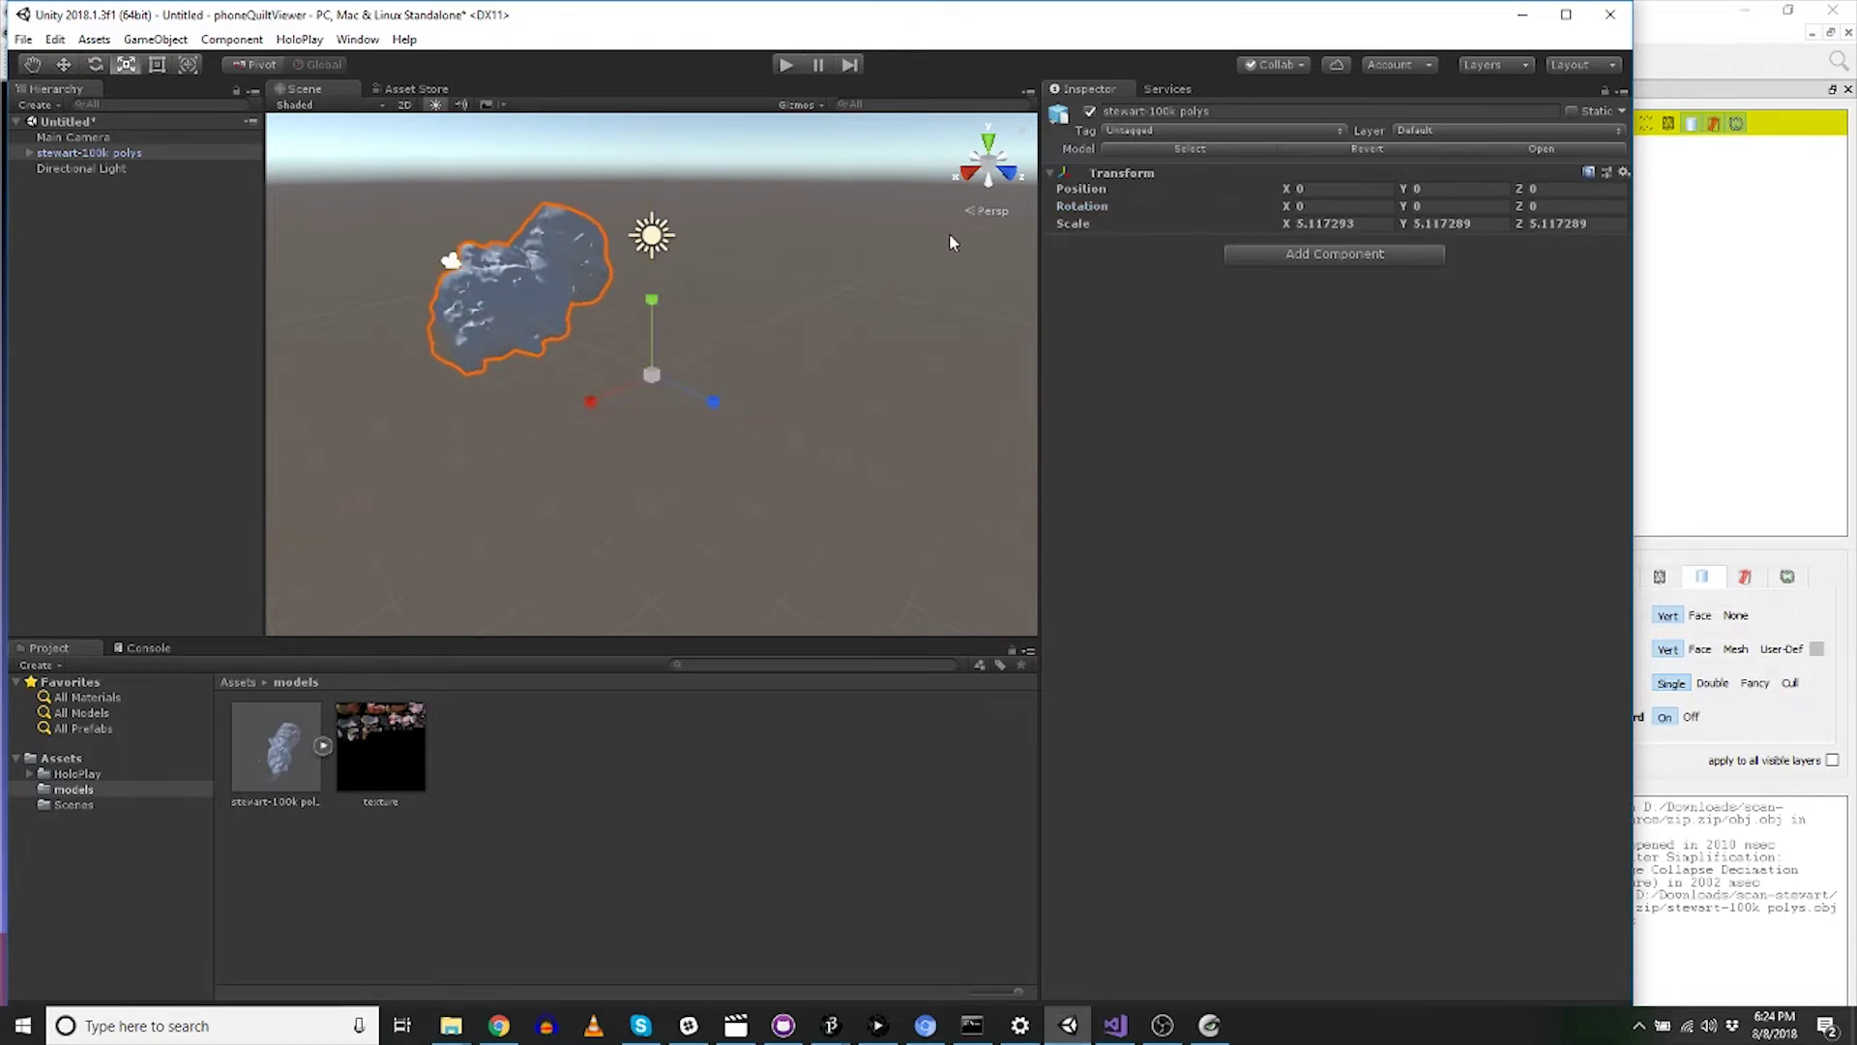
{"action": "key", "text": "w"}
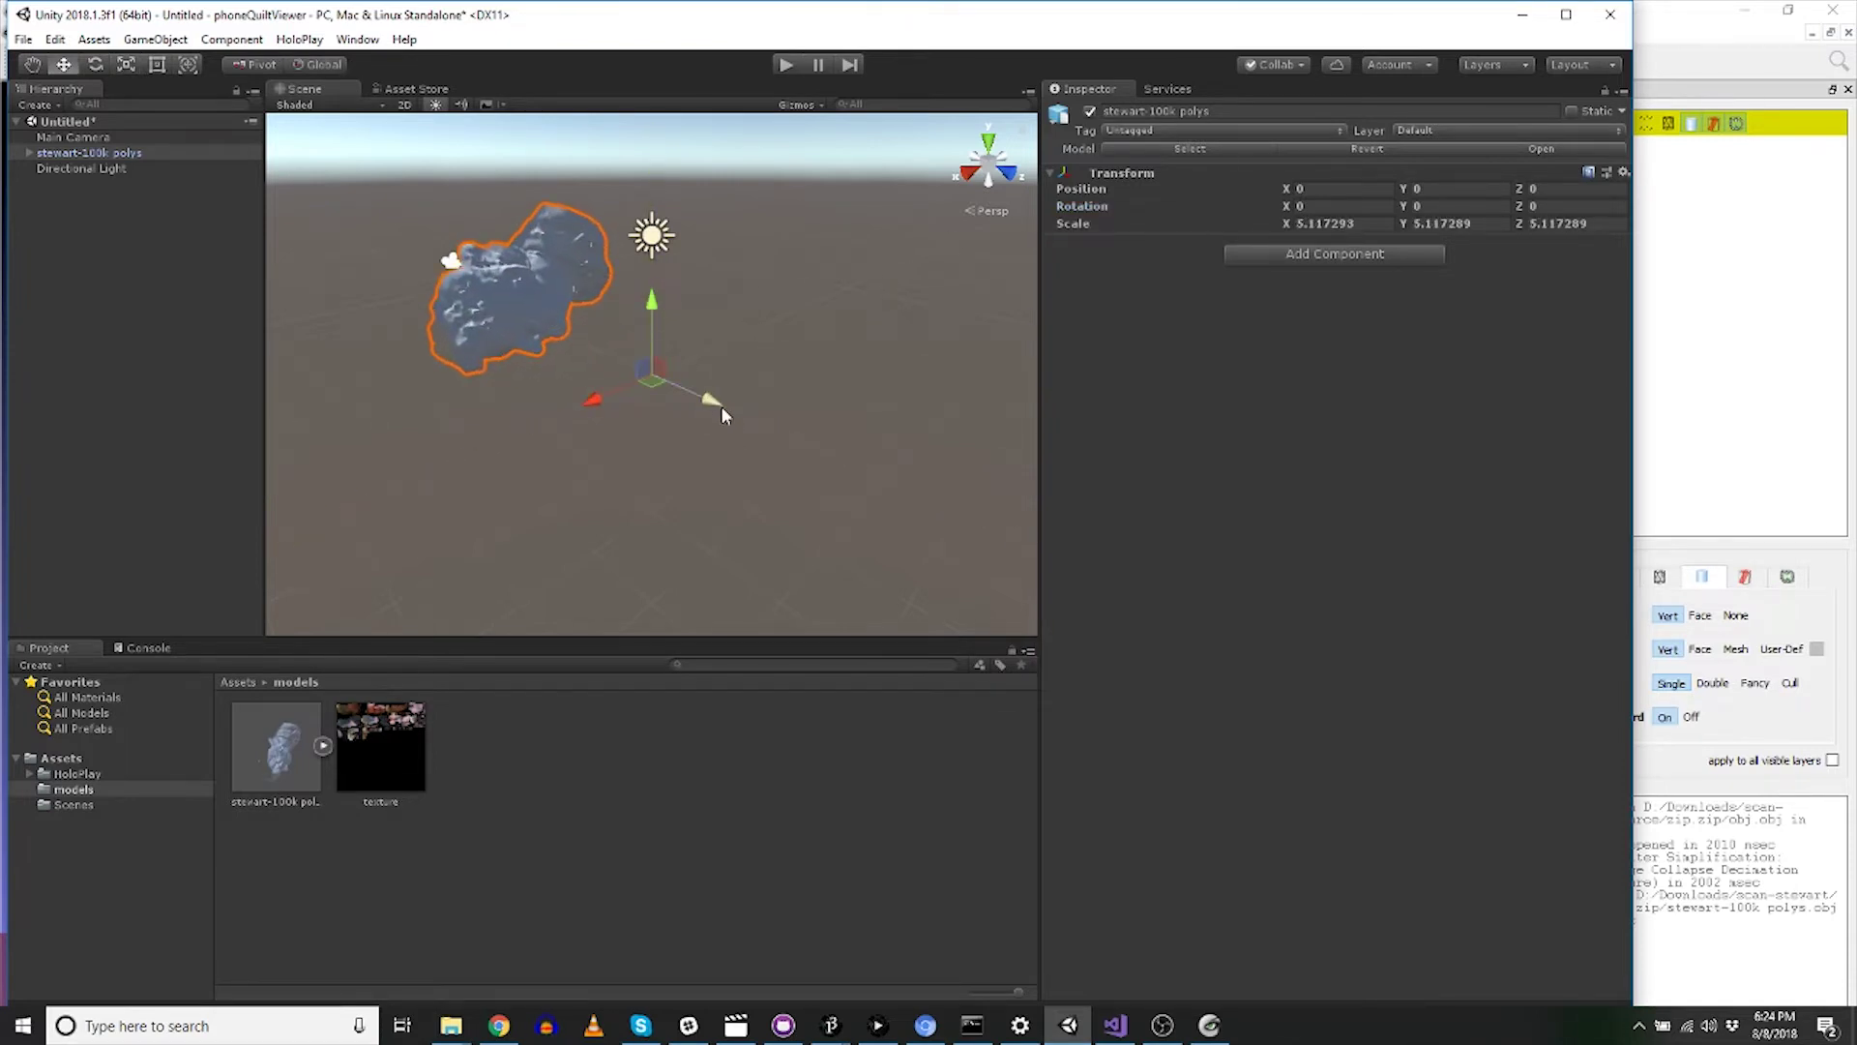
{"action": "left_click_drag", "start_coordinate": [722, 414], "coordinate": [958, 282]}
{"action": "key", "text": "e"}
{"action": "left_click", "coordinate": [648, 904]}
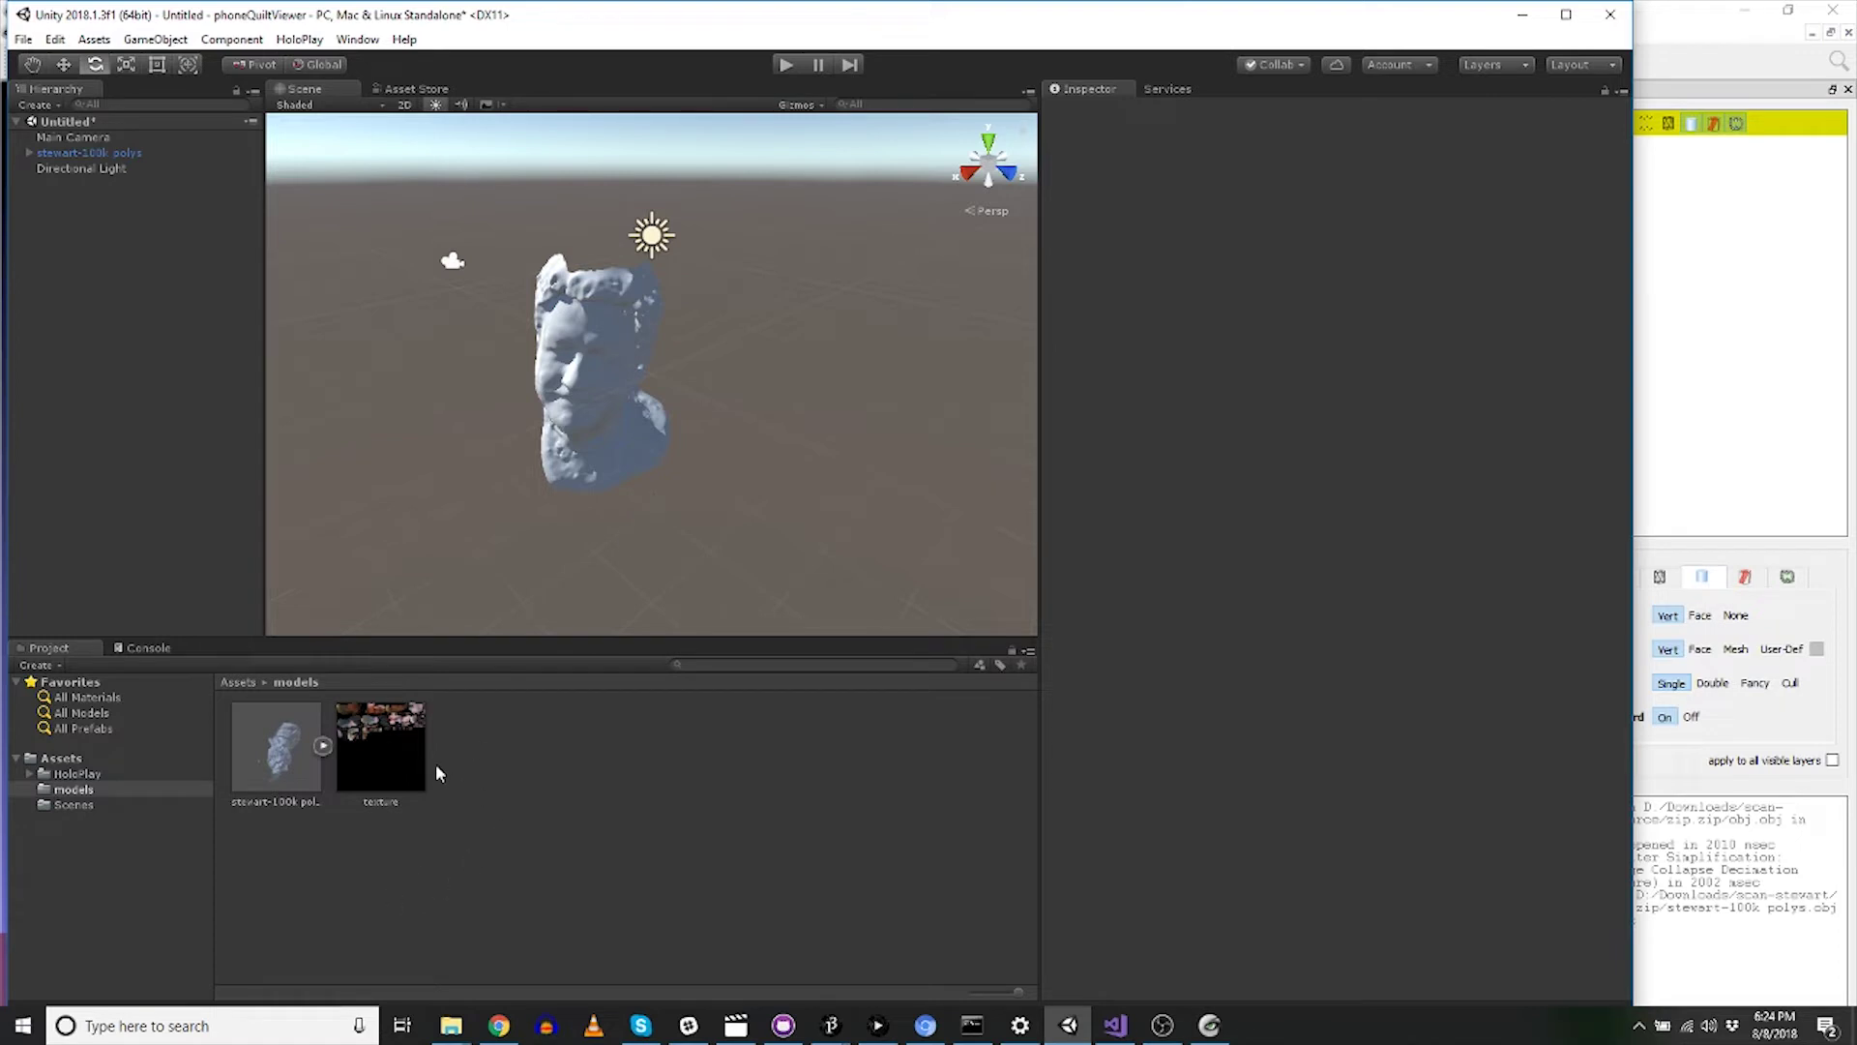
Create a new material in the models folder, keeping its default name.
{"action": "left_click_drag", "start_coordinate": [380, 751], "coordinate": [416, 740]}
{"action": "right_click", "coordinate": [468, 744]}
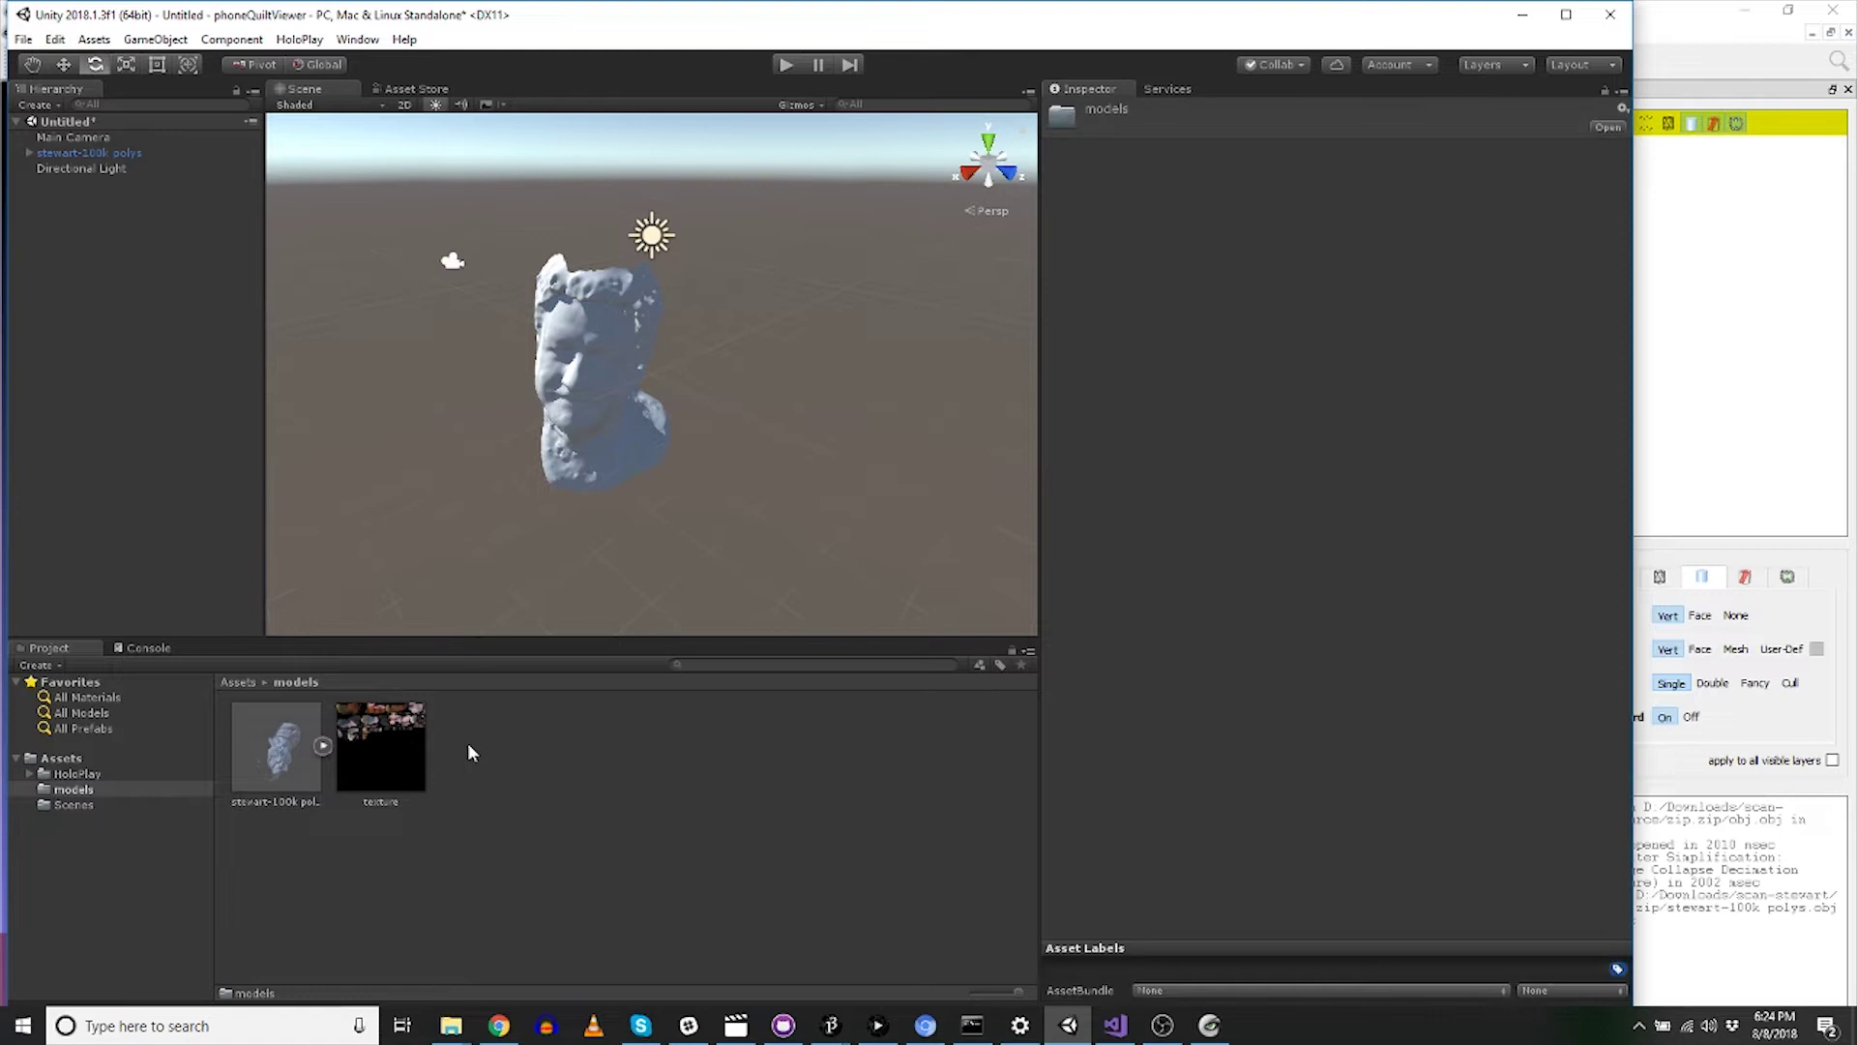
{"action": "mouse_move", "coordinate": [640, 342]}
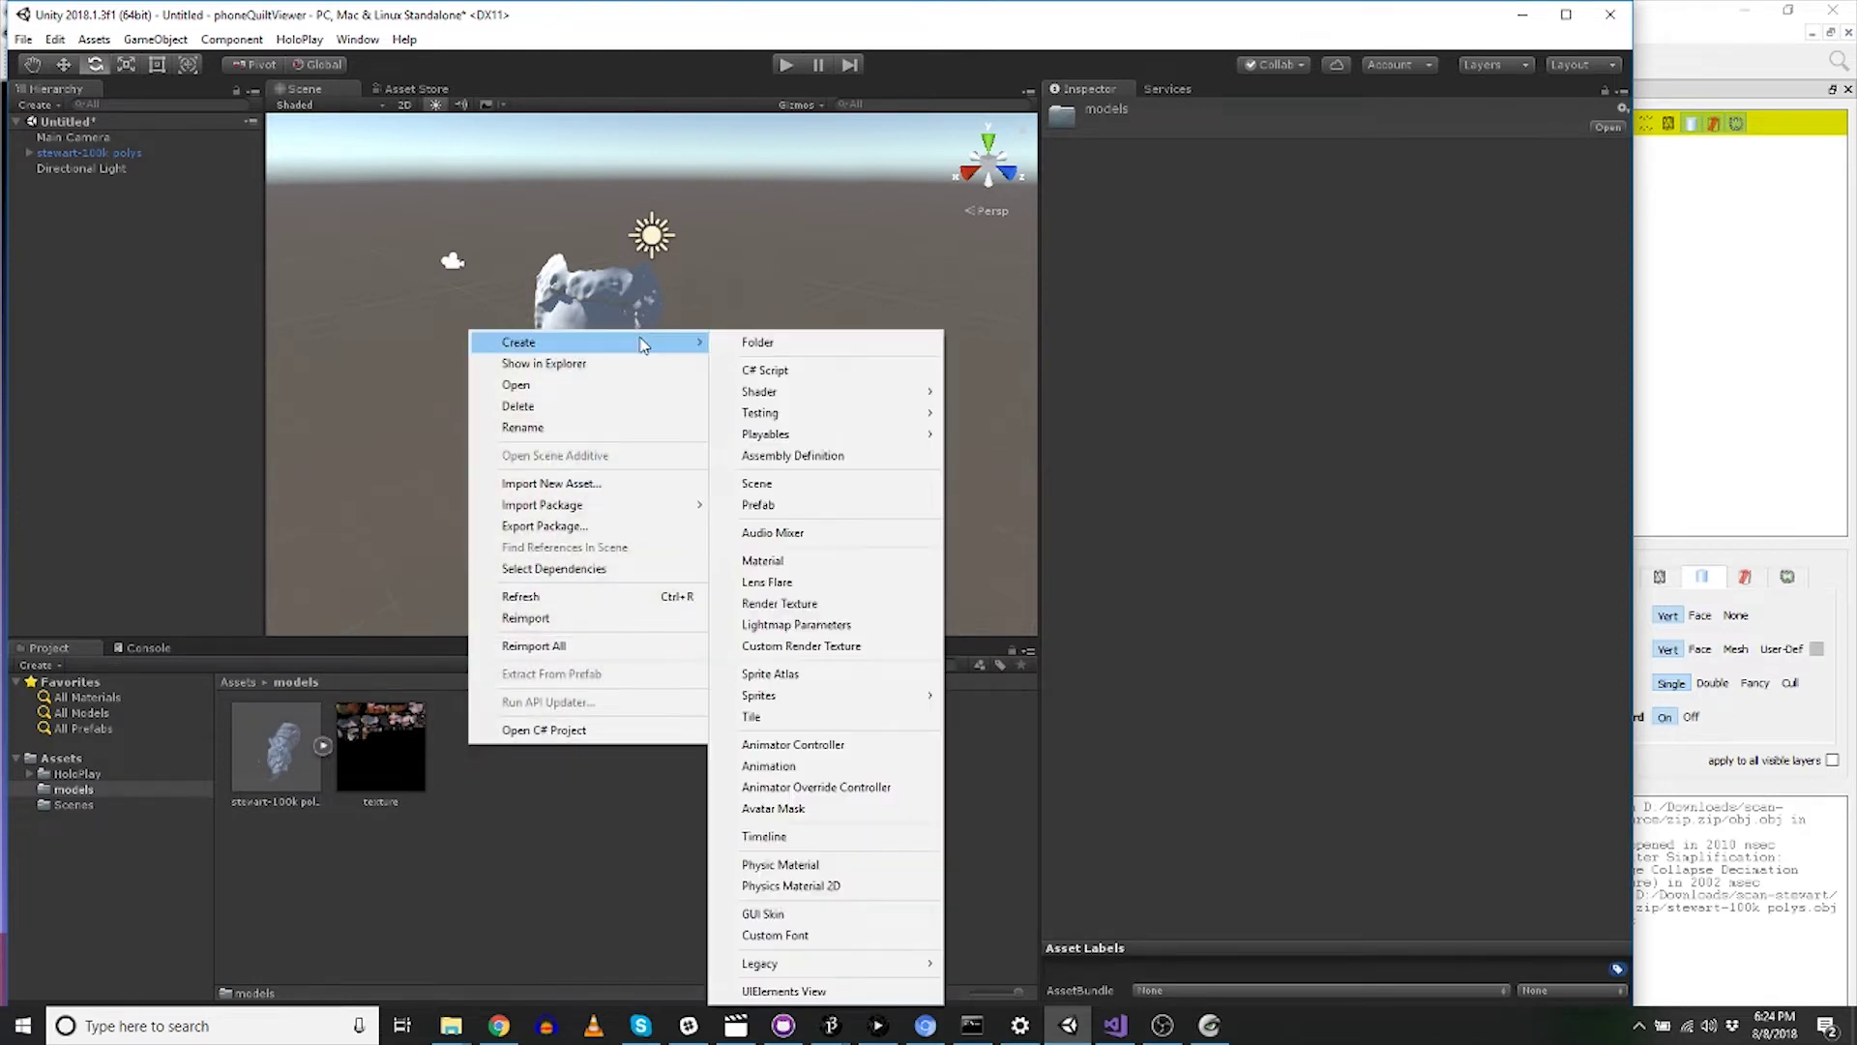
{"action": "left_click", "coordinate": [553, 791]}
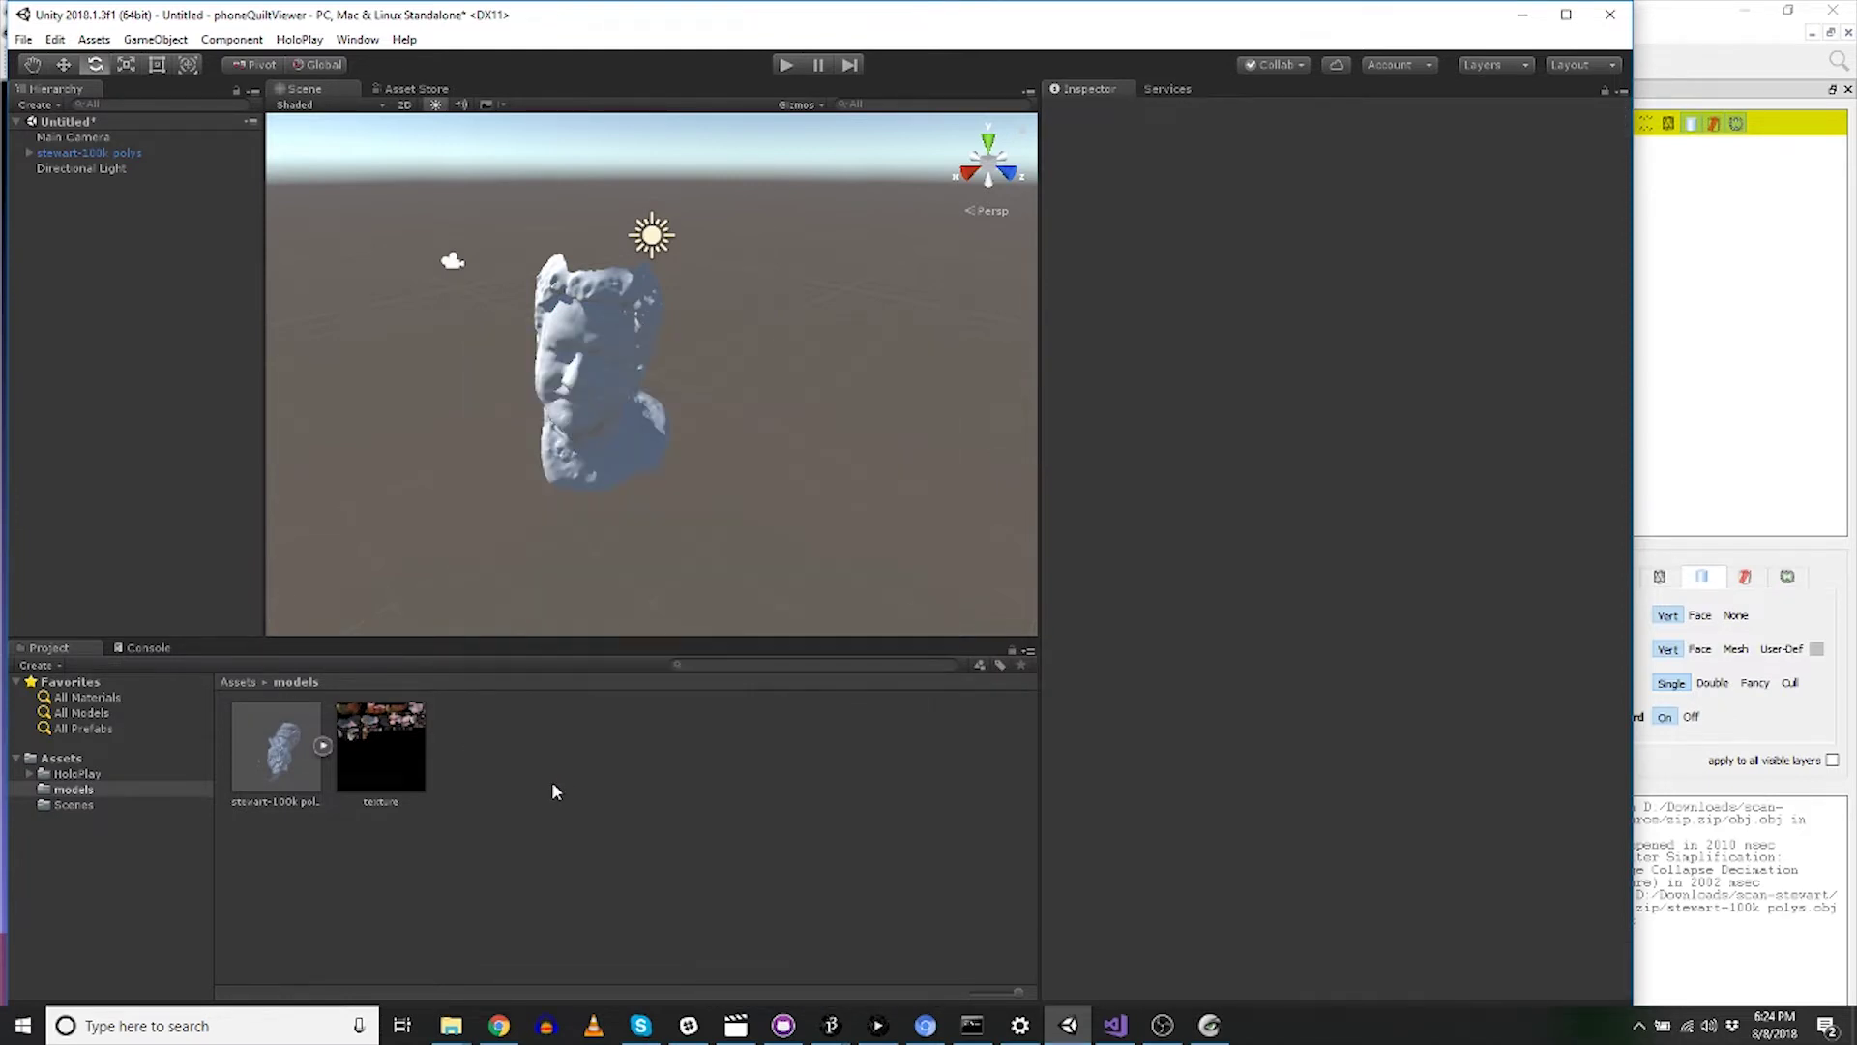
{"action": "right_click", "coordinate": [553, 789]}
{"action": "mouse_move", "coordinate": [683, 384]}
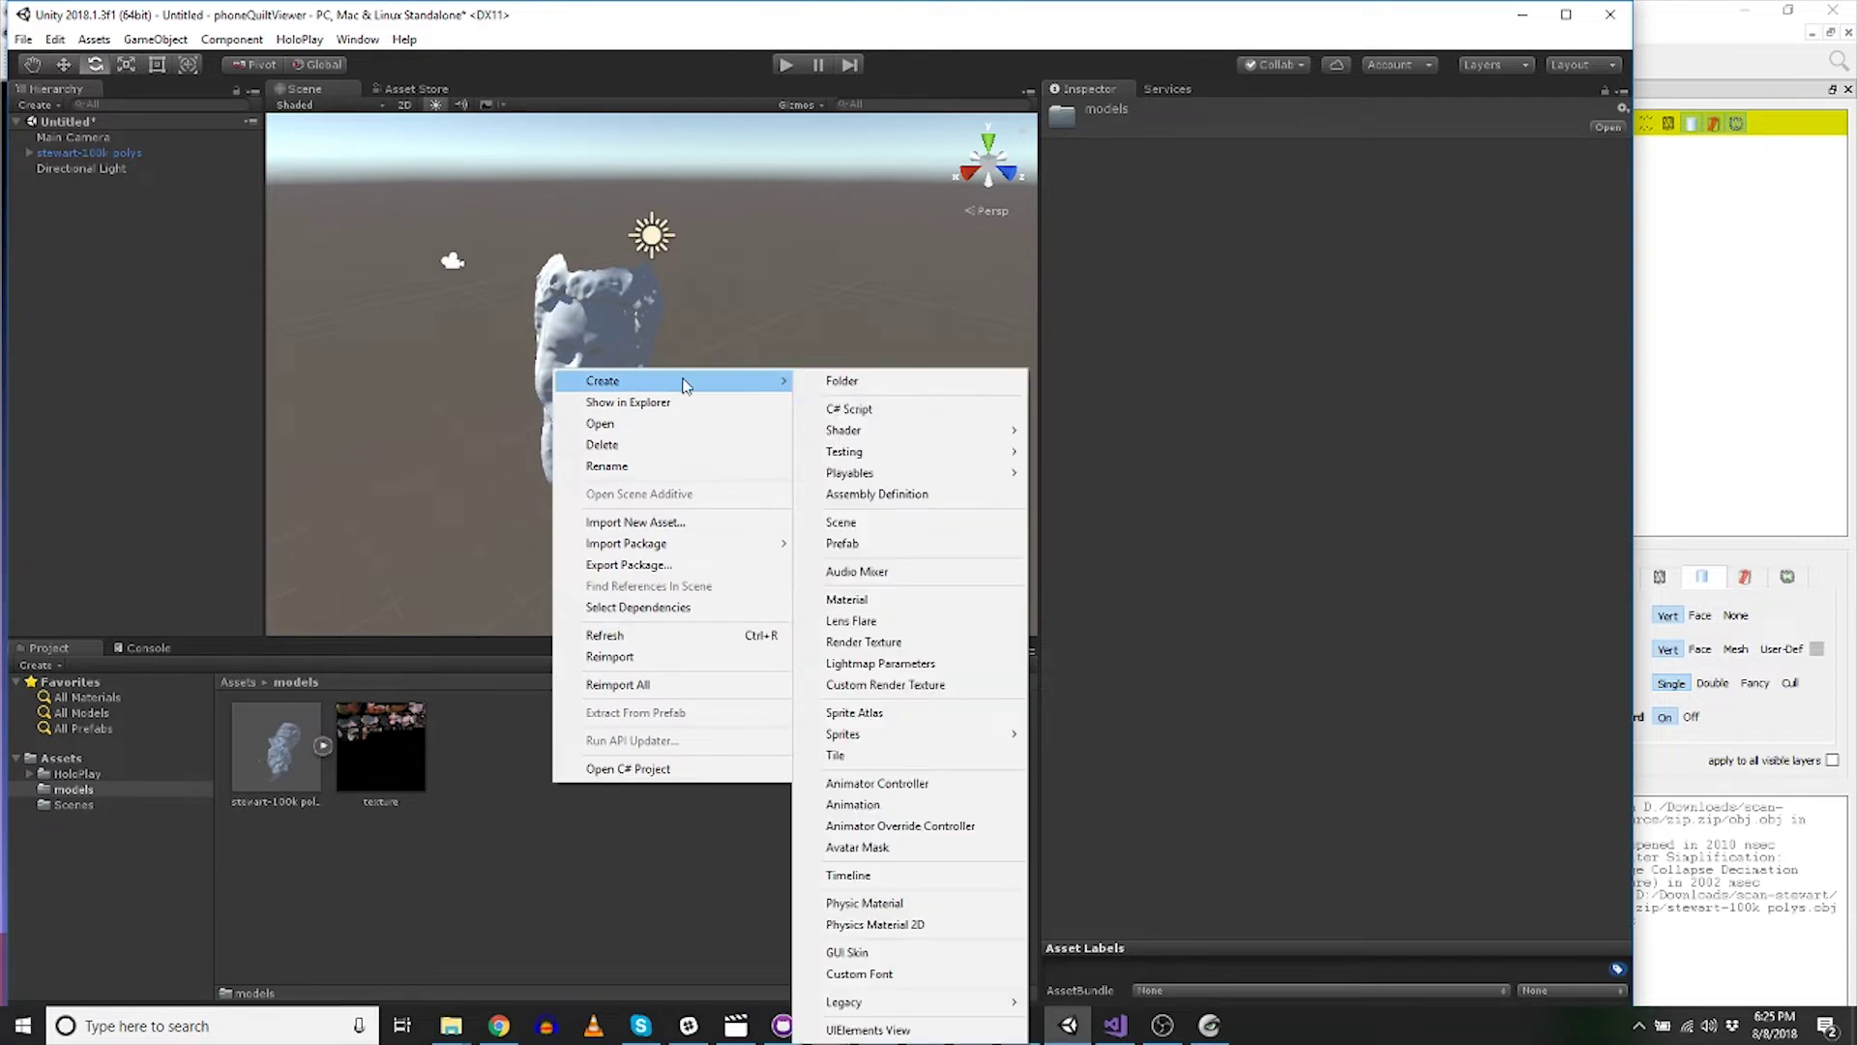
{"action": "left_click", "coordinate": [870, 599]}
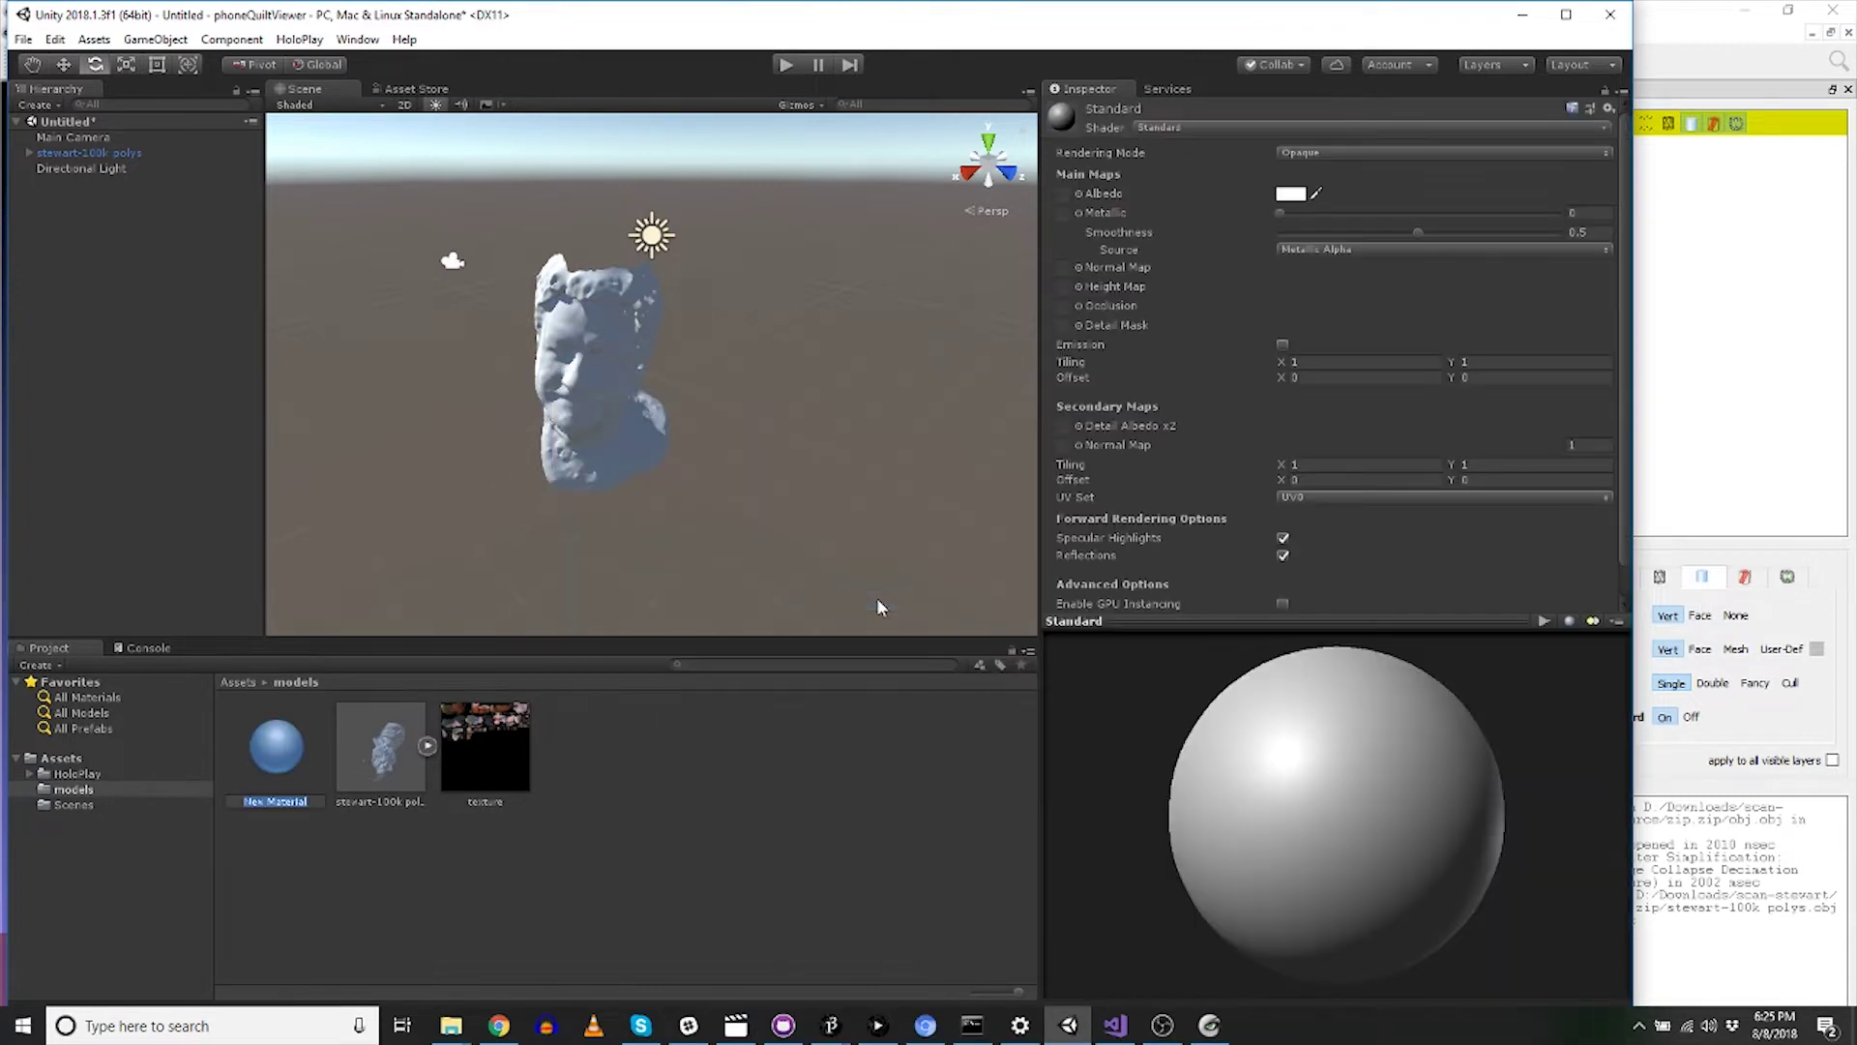
{"action": "key", "text": "Return"}
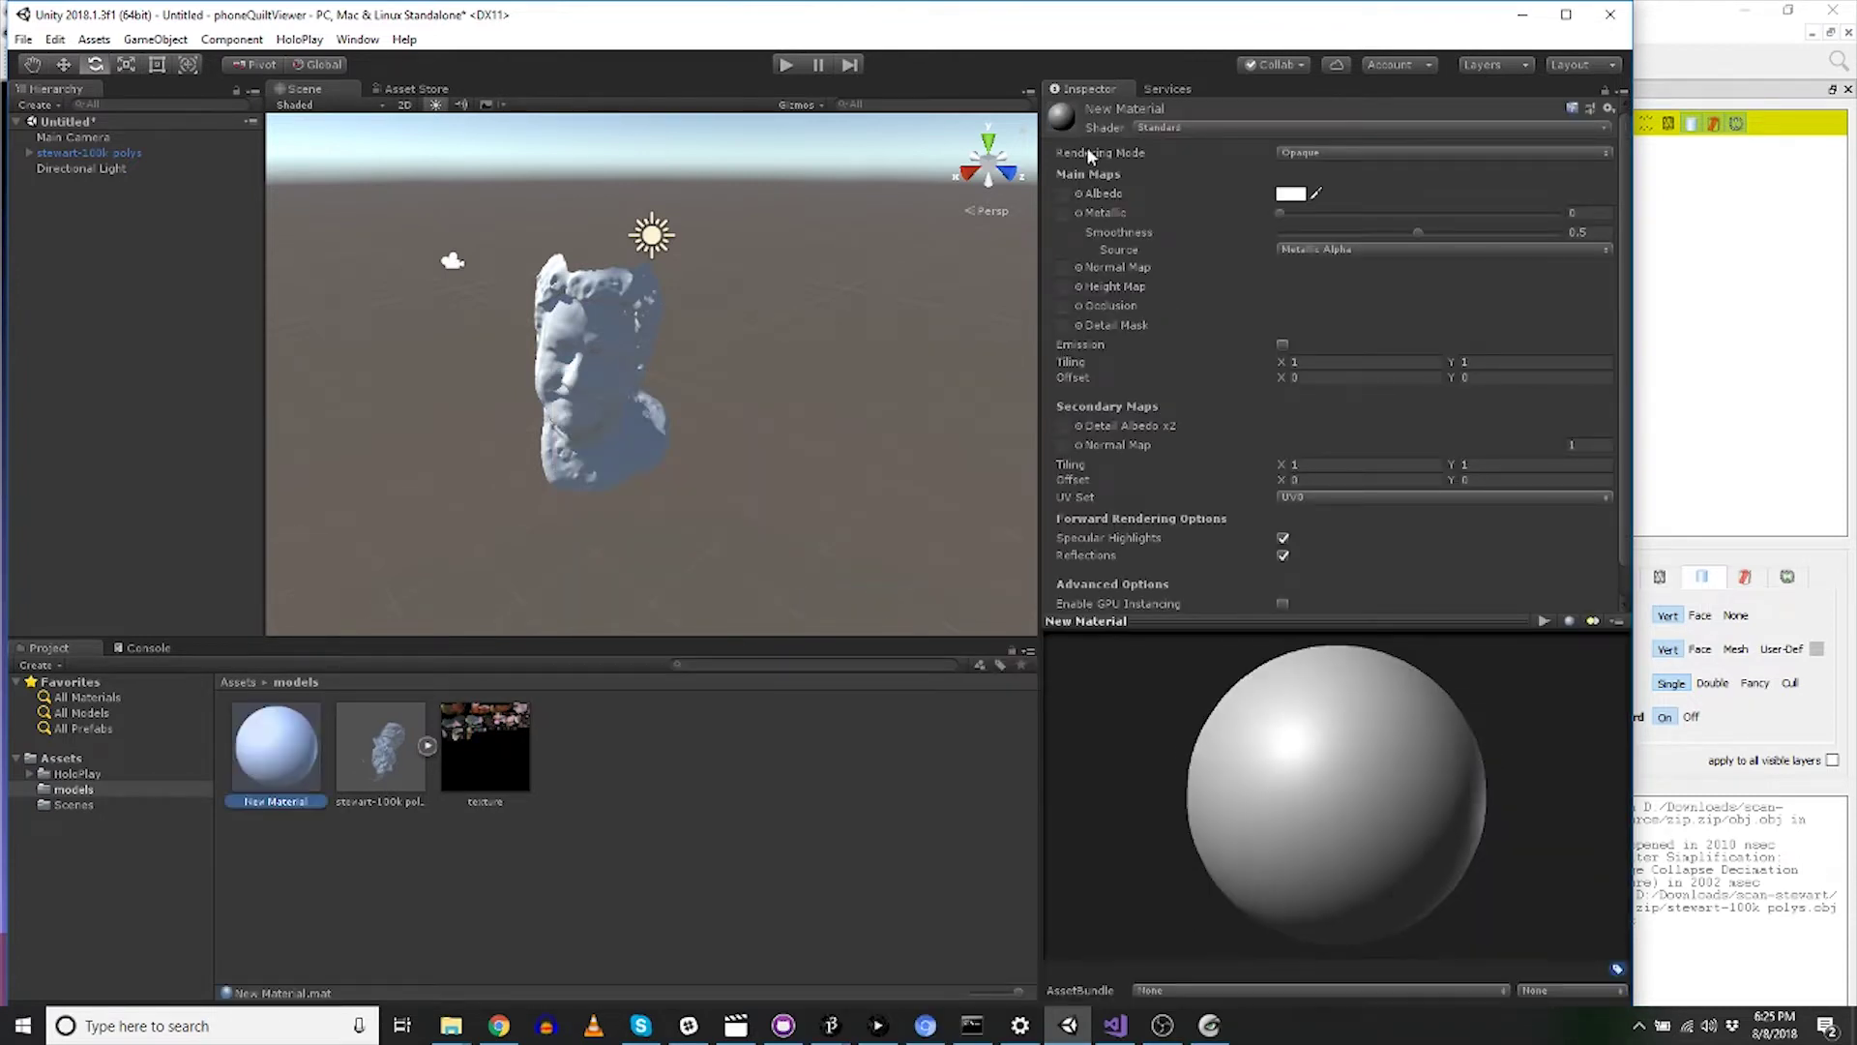
Assign the texture image as the new material's albedo map with smoothness 0, and apply the material to the head model.
{"action": "left_click_drag", "start_coordinate": [485, 749], "coordinate": [1067, 200]}
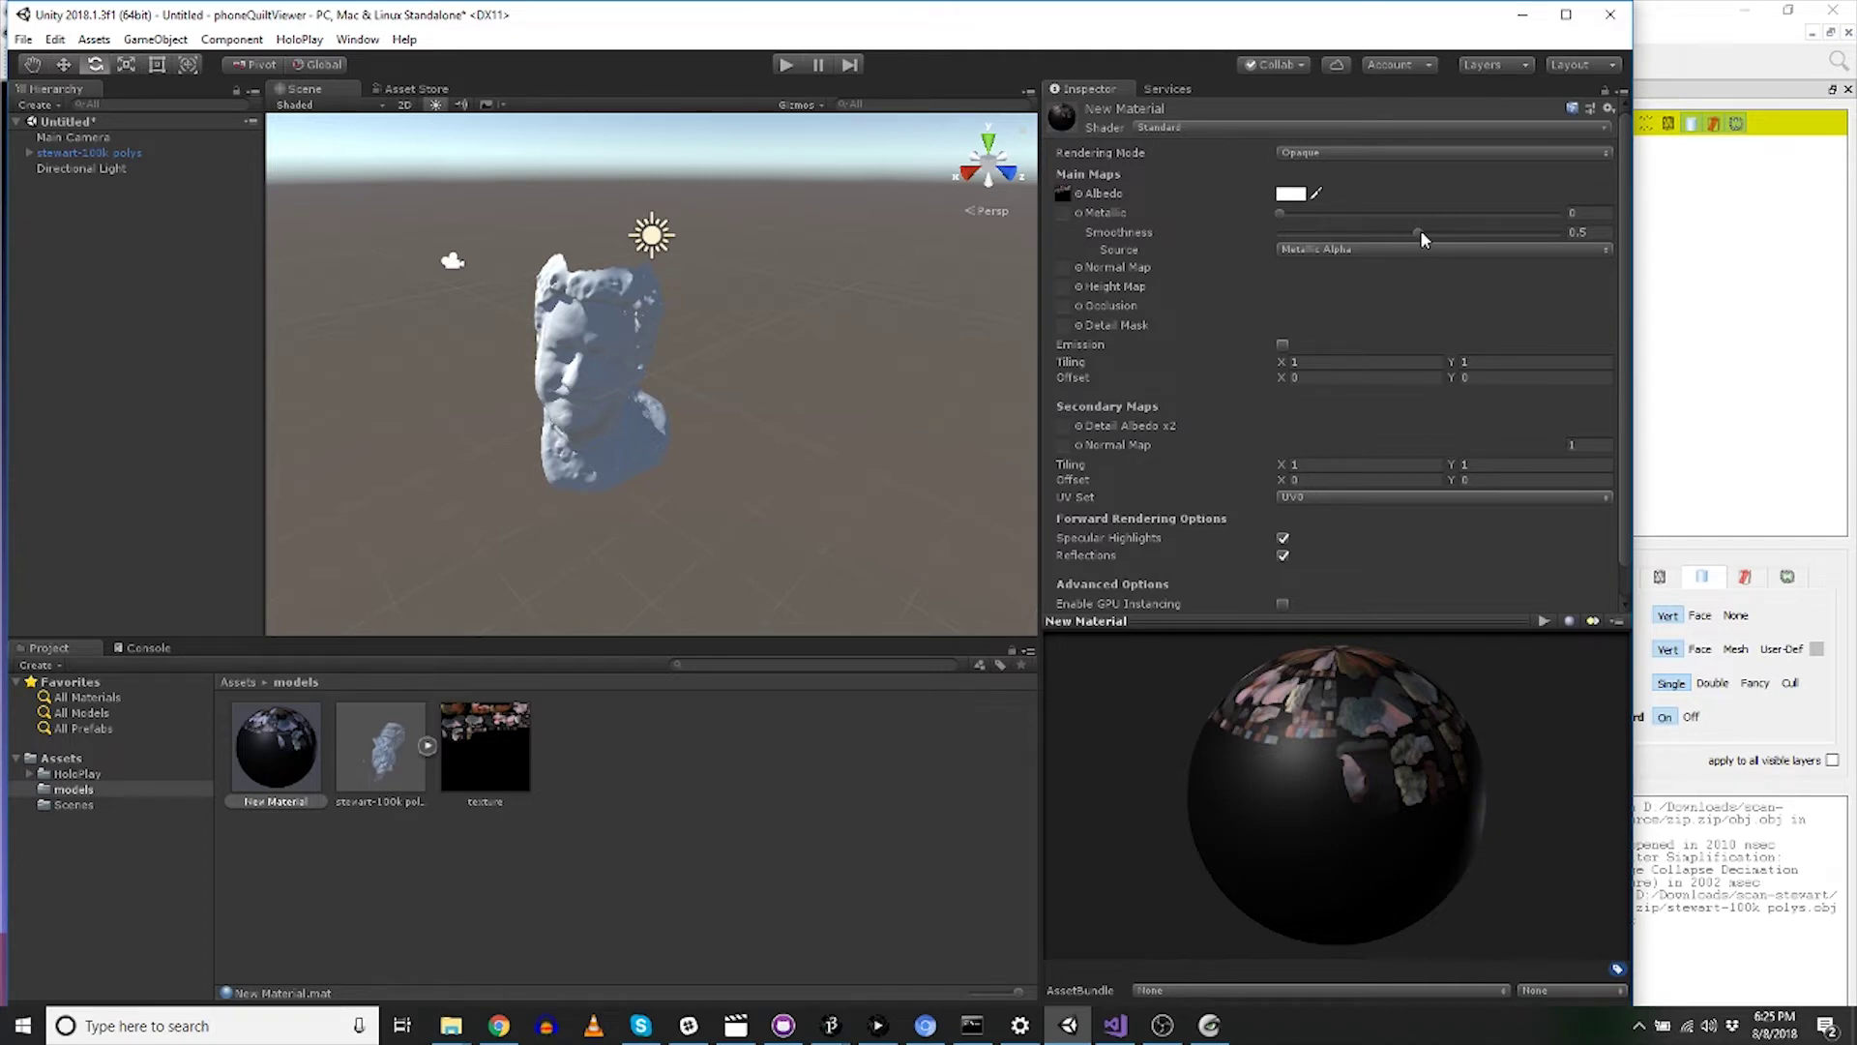
{"action": "left_click_drag", "start_coordinate": [1420, 232], "coordinate": [1166, 235]}
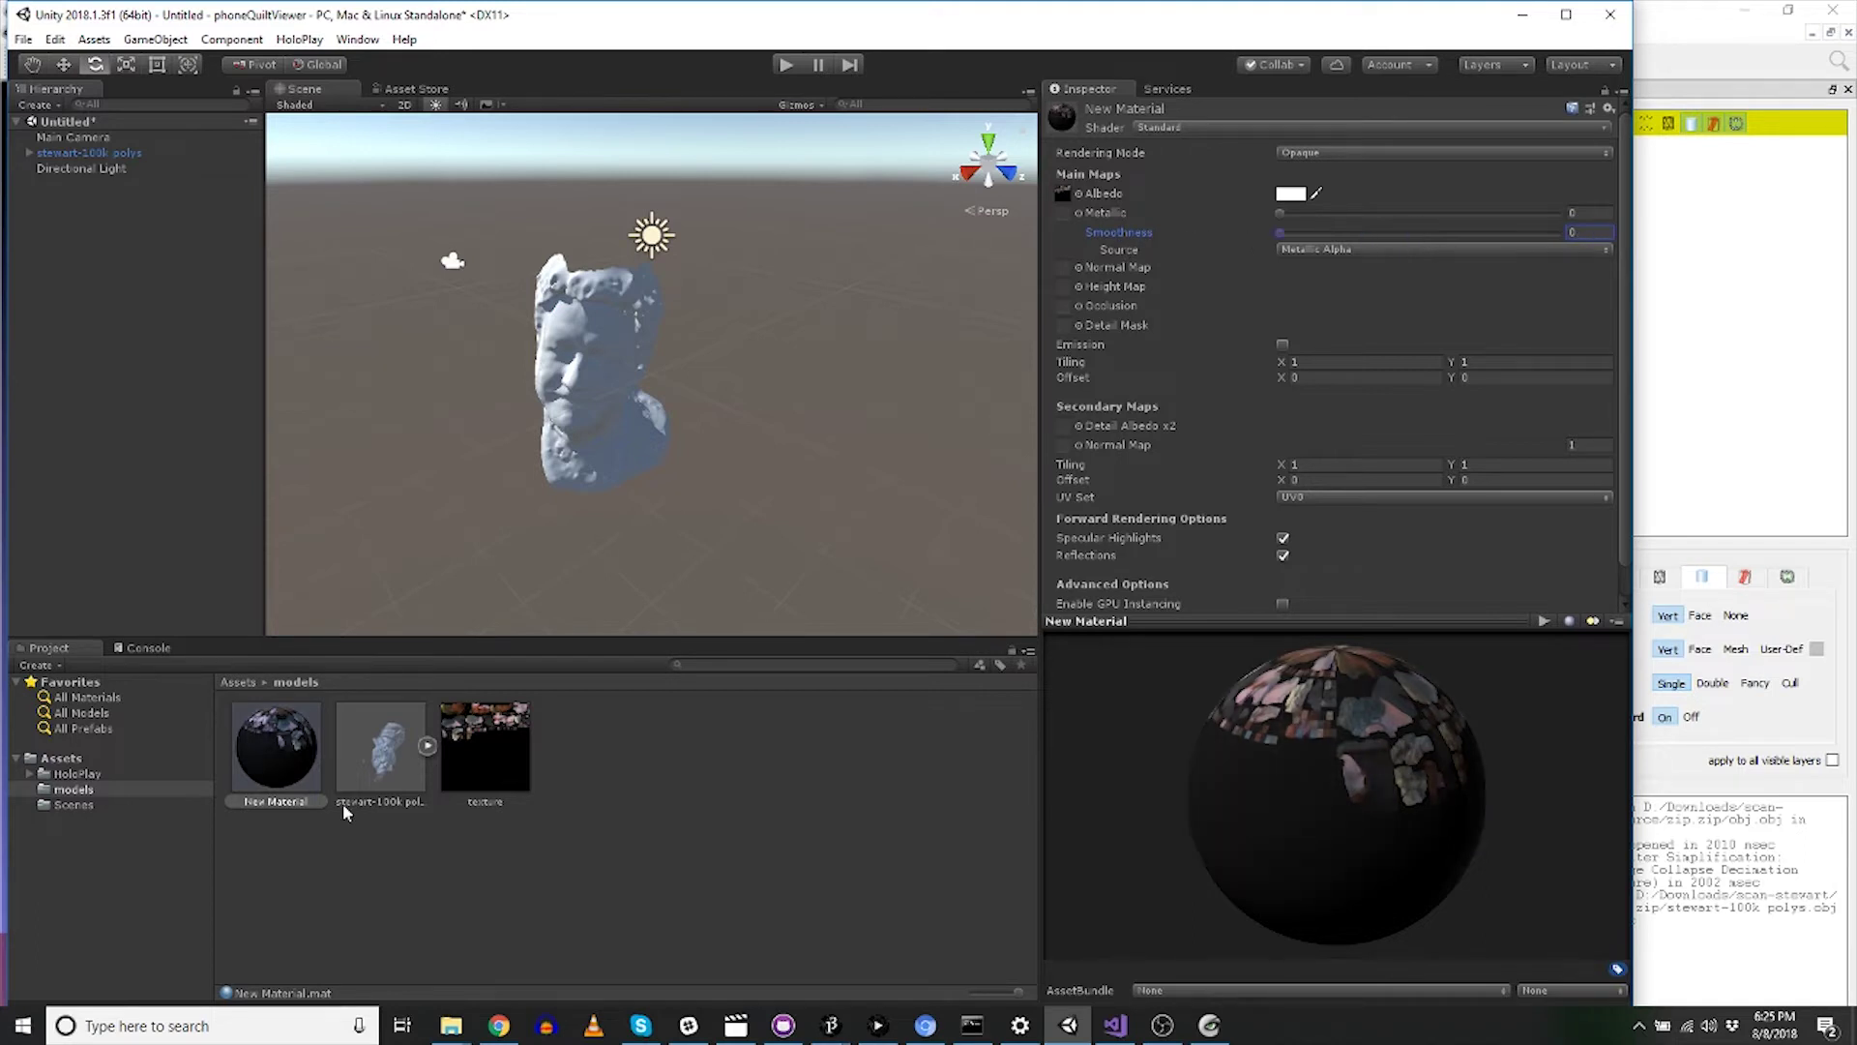
{"action": "left_click_drag", "start_coordinate": [281, 757], "coordinate": [575, 420]}
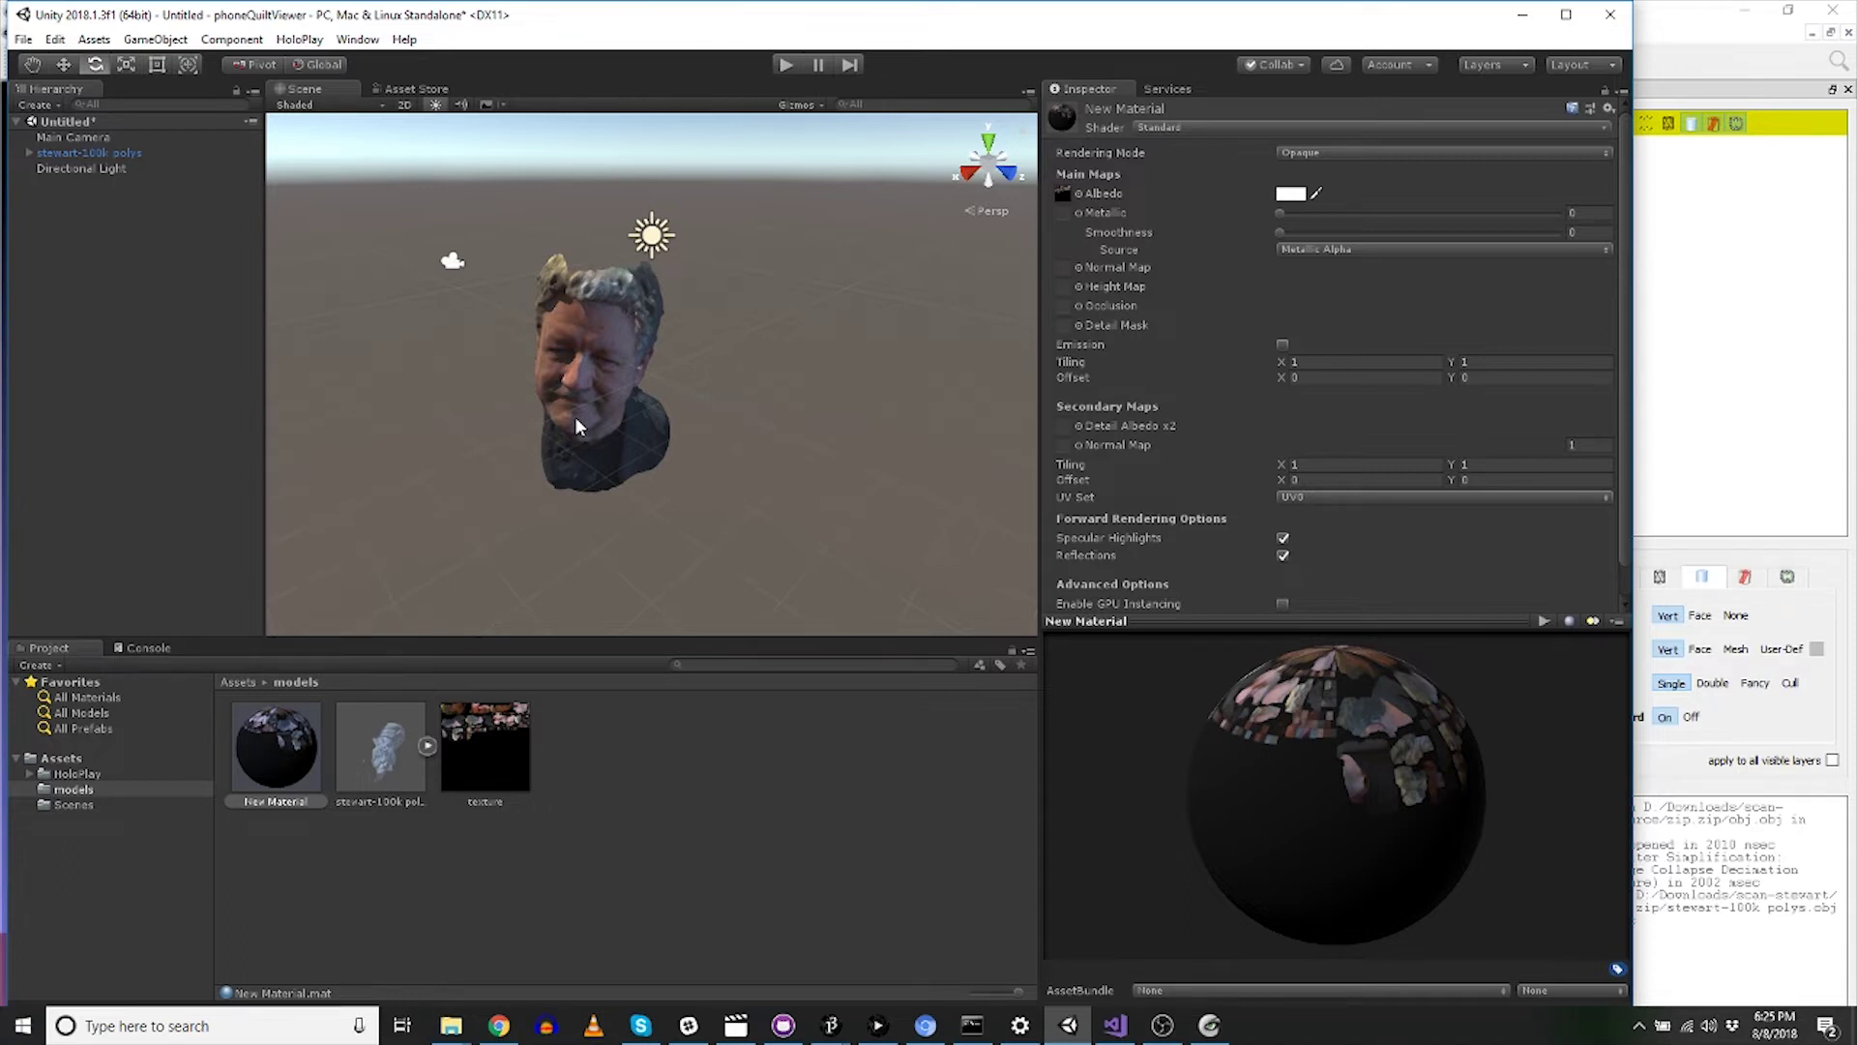
Add the HoloPlay Capture prefab from the HoloPlay folder to the scene and set its position to X 0, Y 0, Z 0.
{"action": "left_click", "coordinate": [93, 774]}
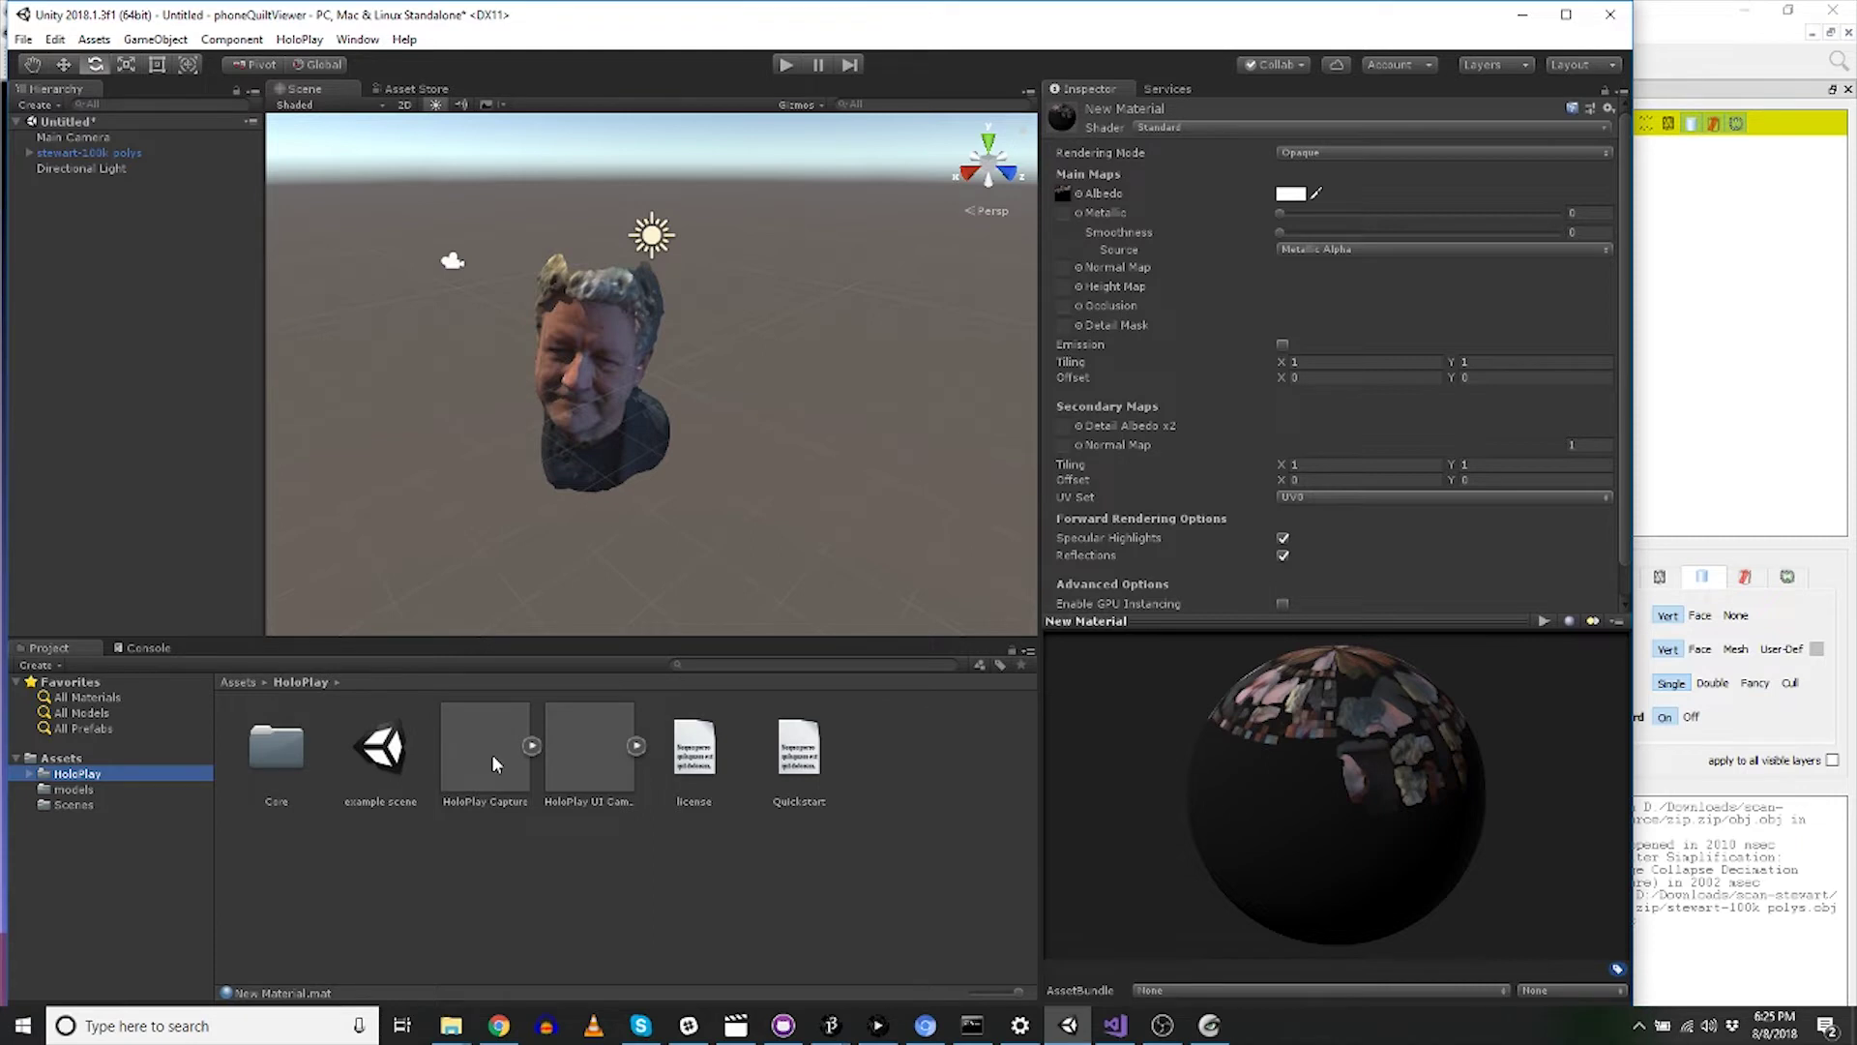
{"action": "left_click_drag", "start_coordinate": [491, 752], "coordinate": [636, 440]}
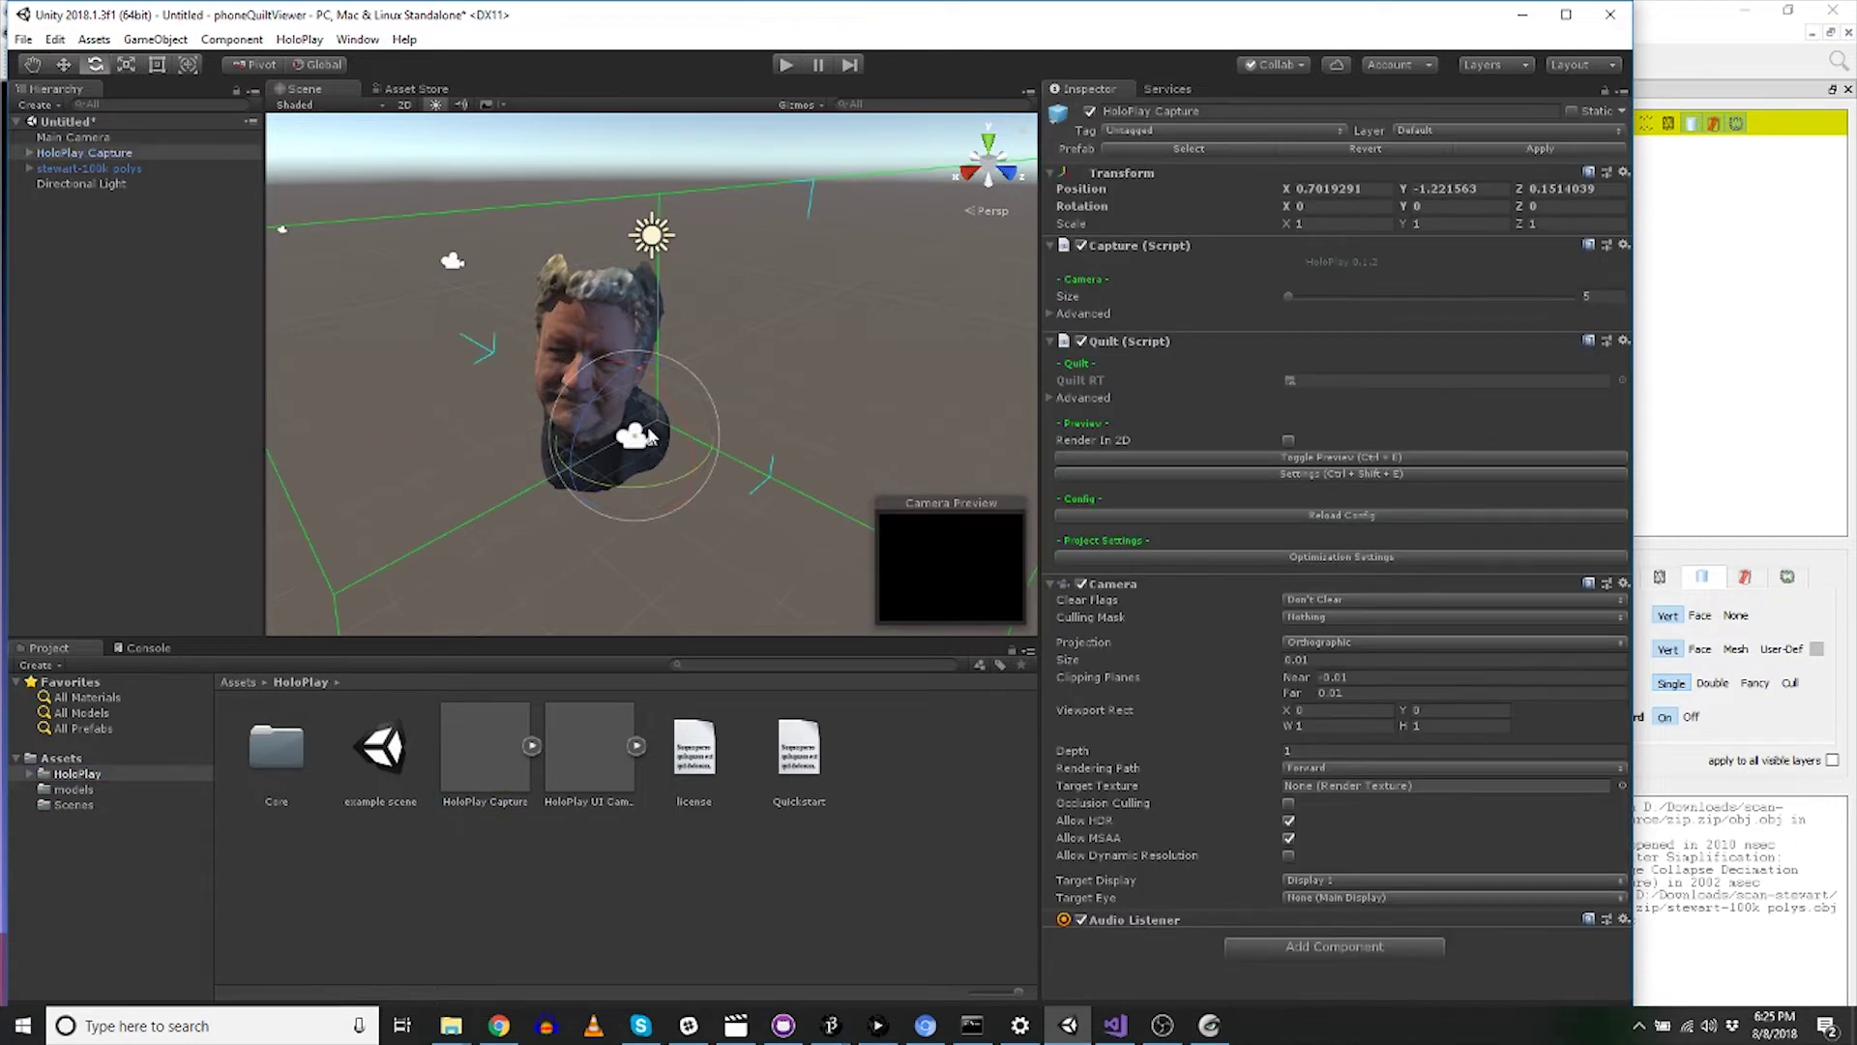
{"action": "left_click", "coordinate": [1347, 189]}
{"action": "type", "text": "0"}
{"action": "key", "text": "Tab"}
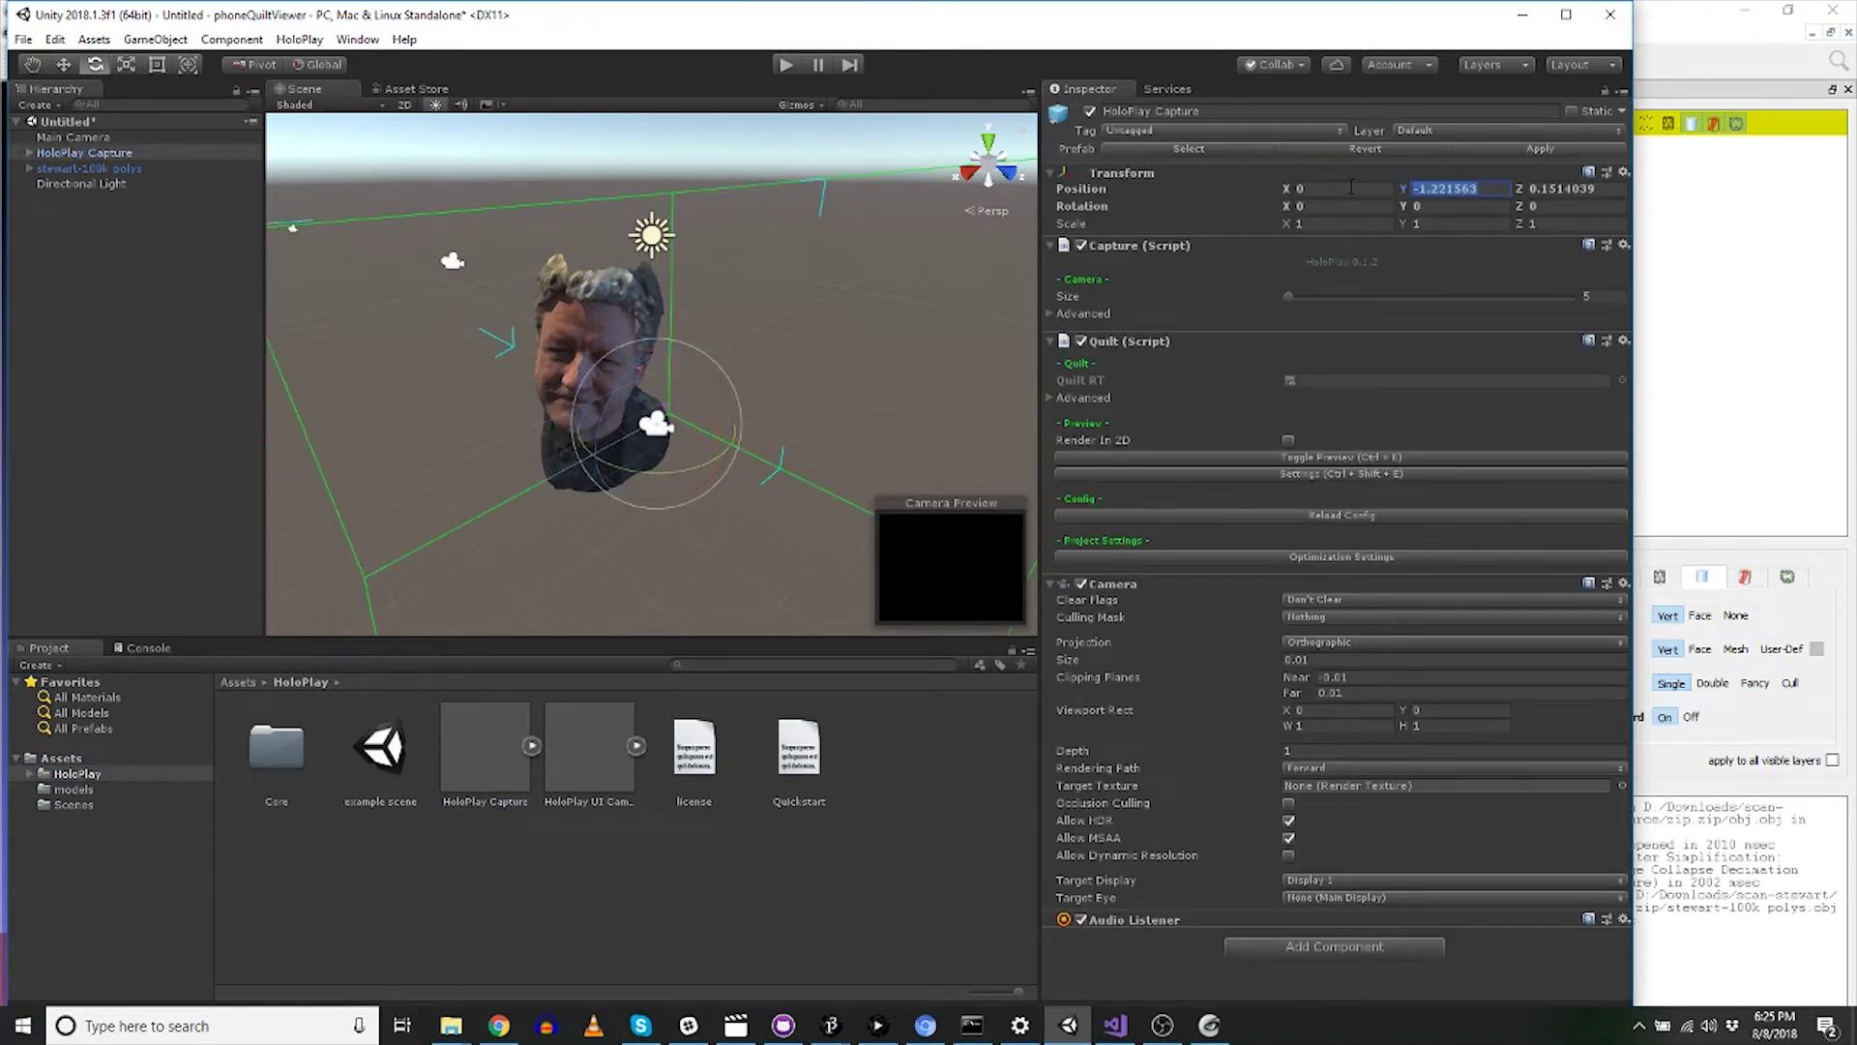
{"action": "type", "text": "0"}
{"action": "key", "text": "Tab"}
{"action": "type", "text": "0"}
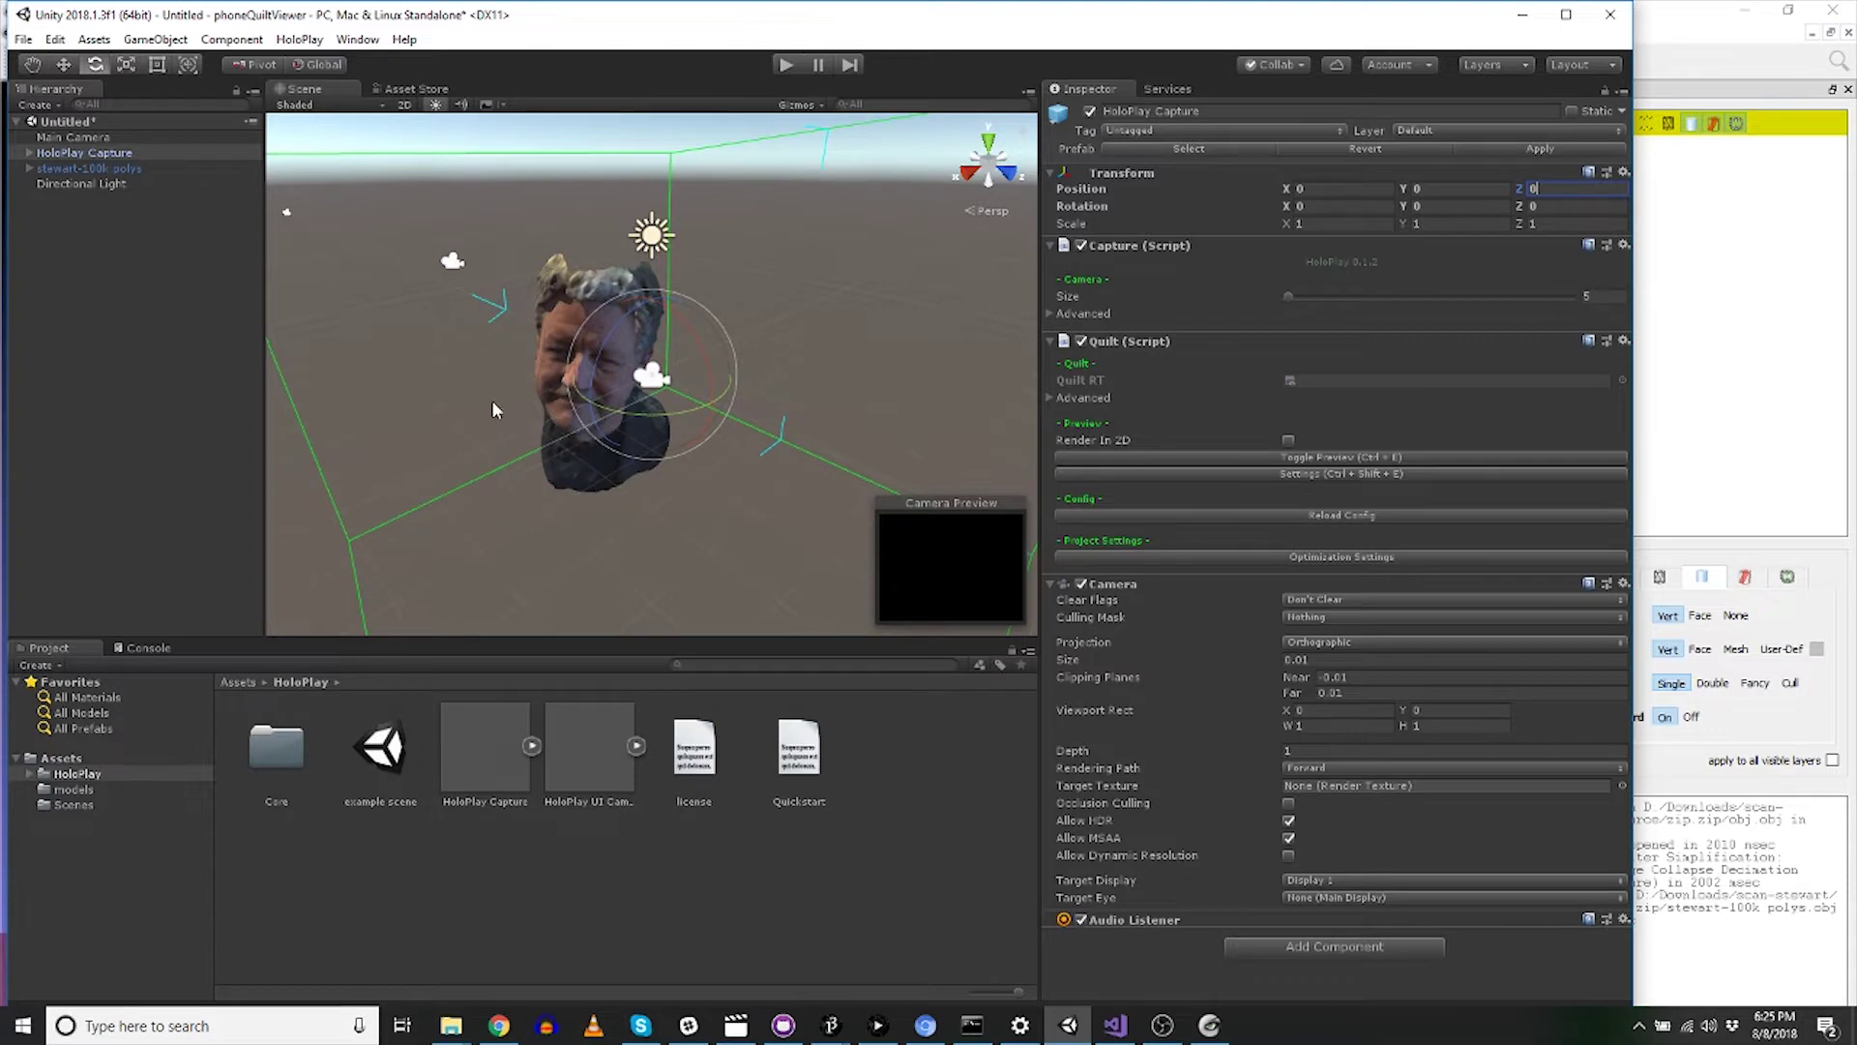
Turn on the HoloPlay preview so the scene is shown on the holographic display.
{"action": "scroll", "coordinate": [572, 485], "scroll_direction": "down", "scroll_amount": 5}
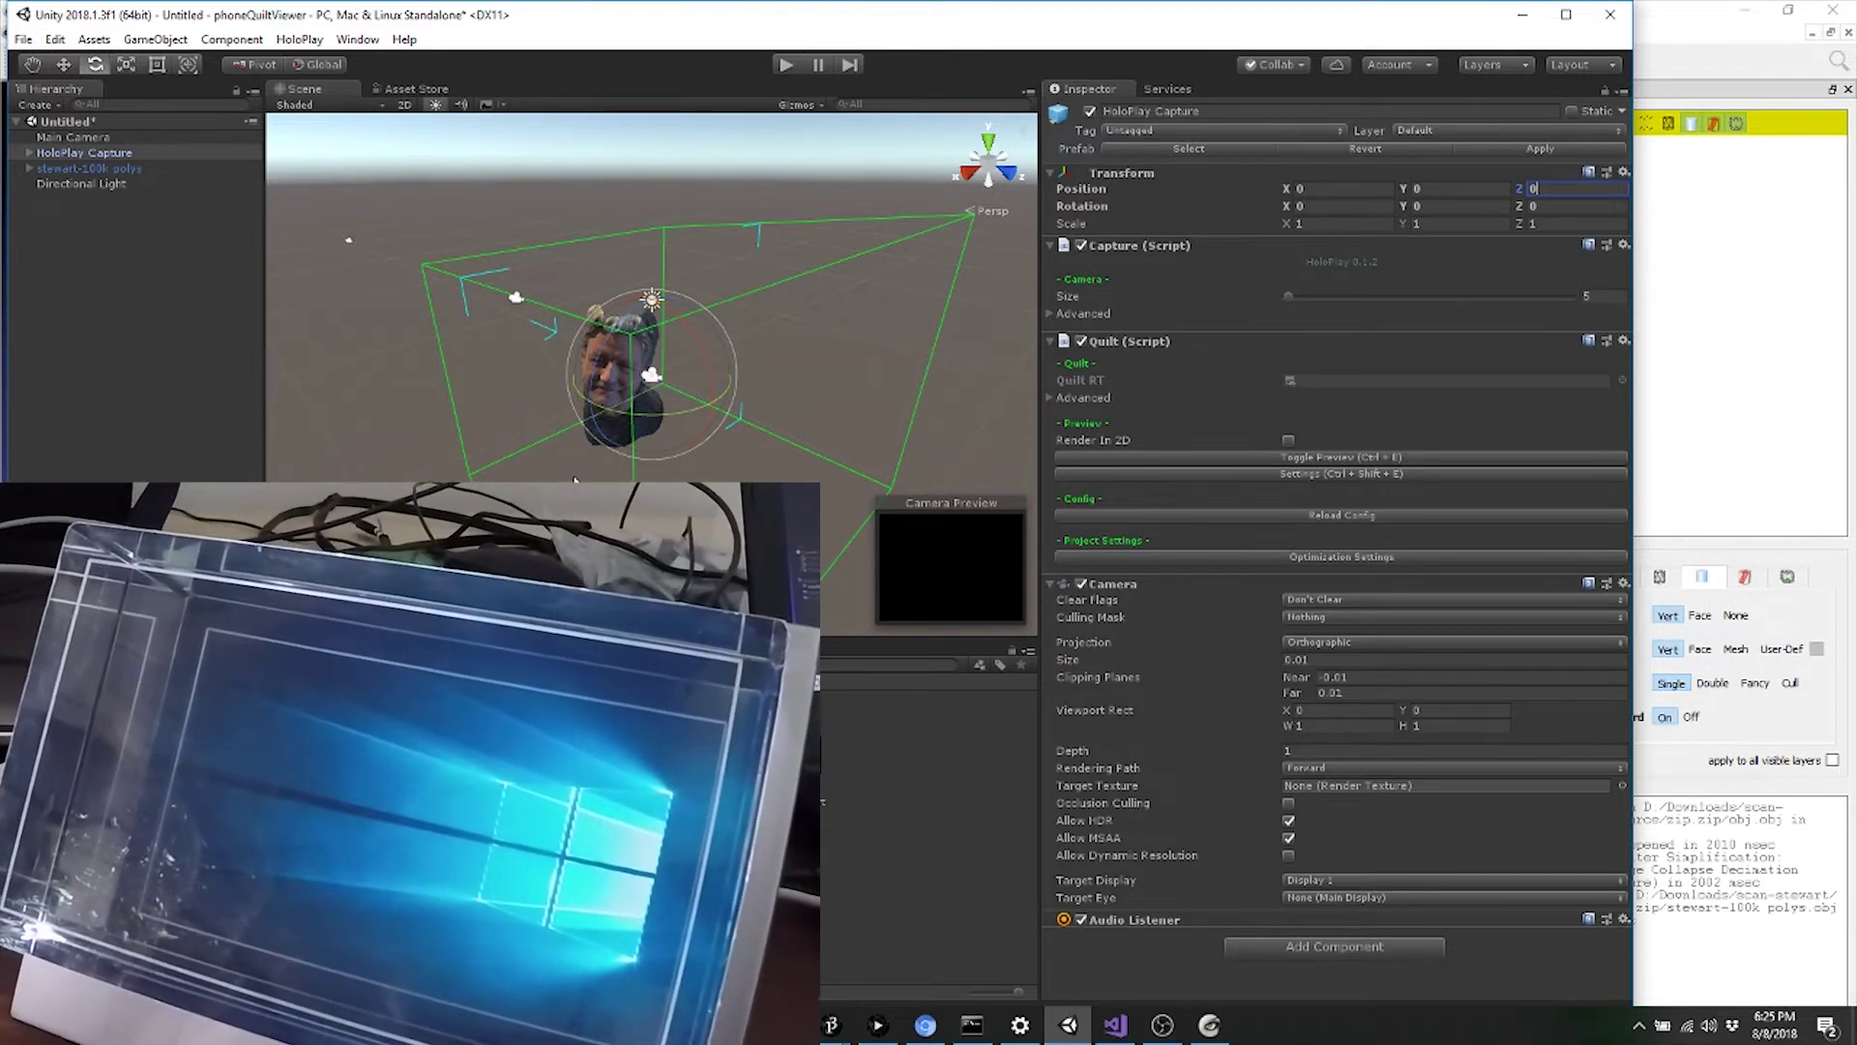
{"action": "key", "text": "ctrl+e"}
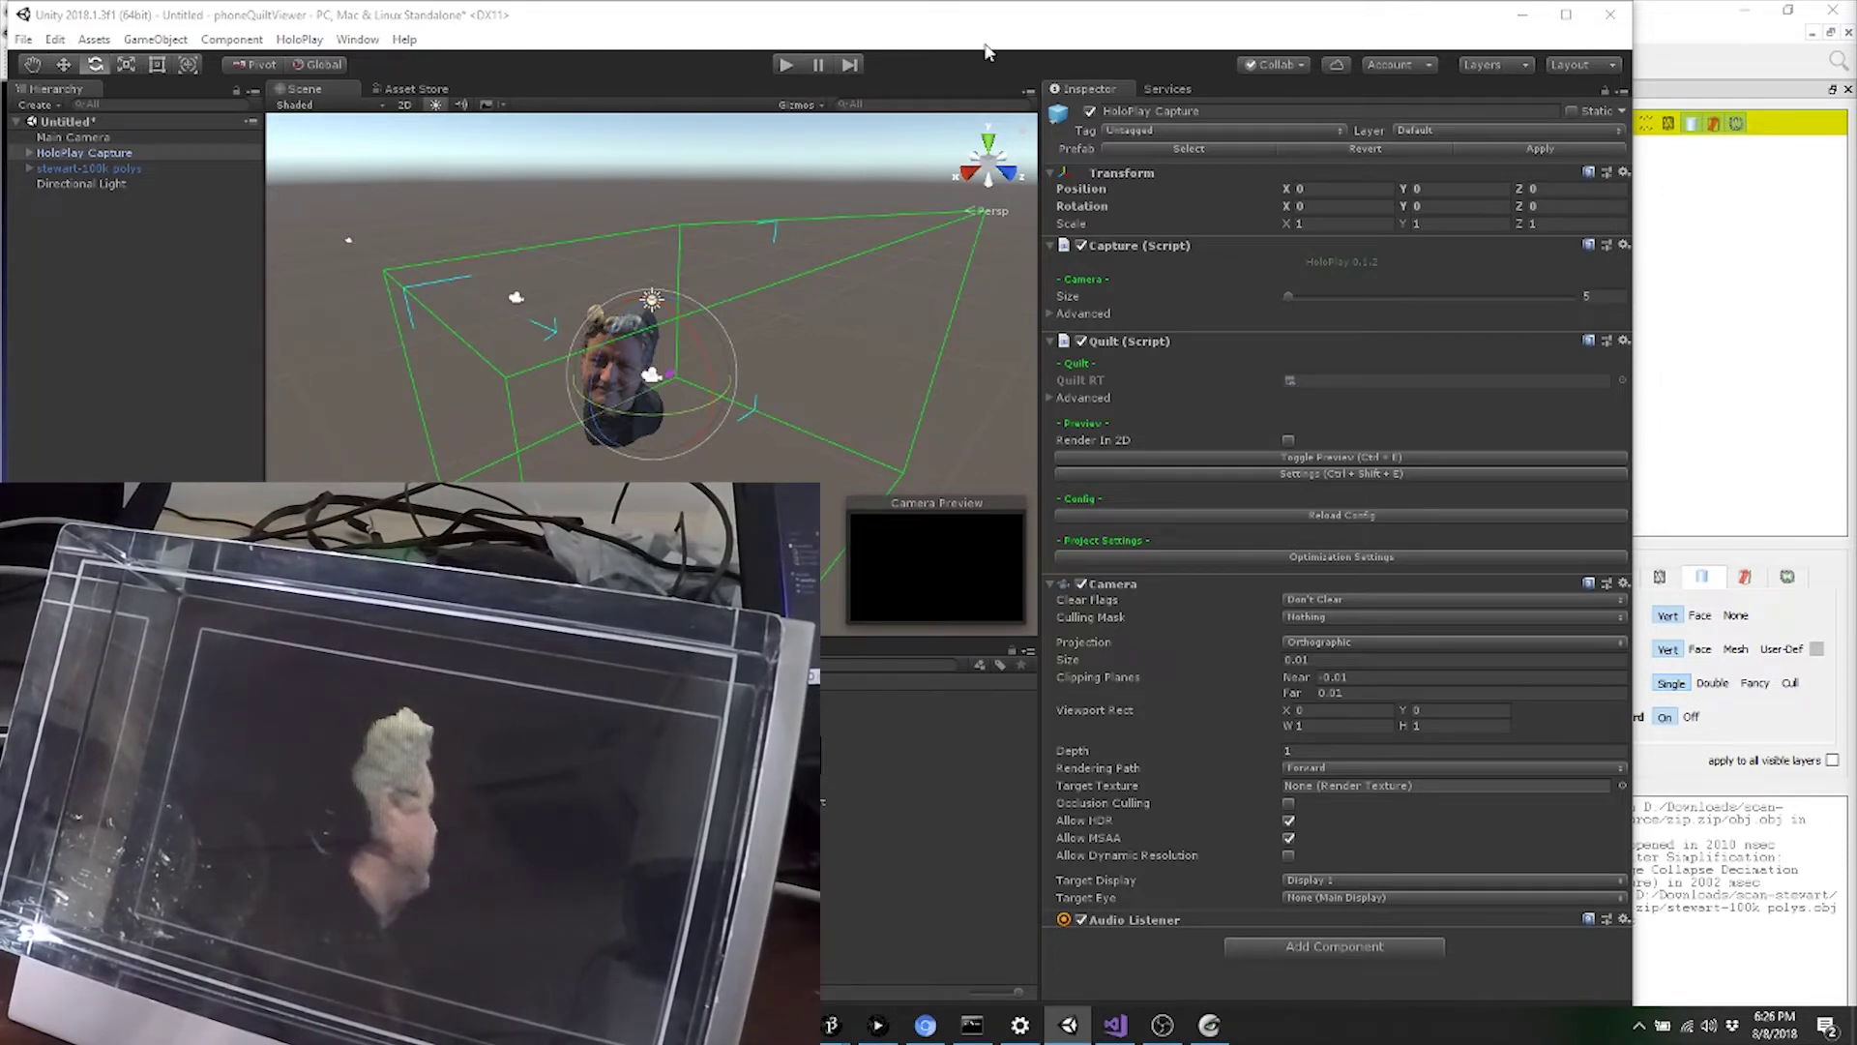
Rotate the head model about the vertical axis to about Y 114.75 so the face points forward in the back view.
{"action": "left_click", "coordinate": [977, 152]}
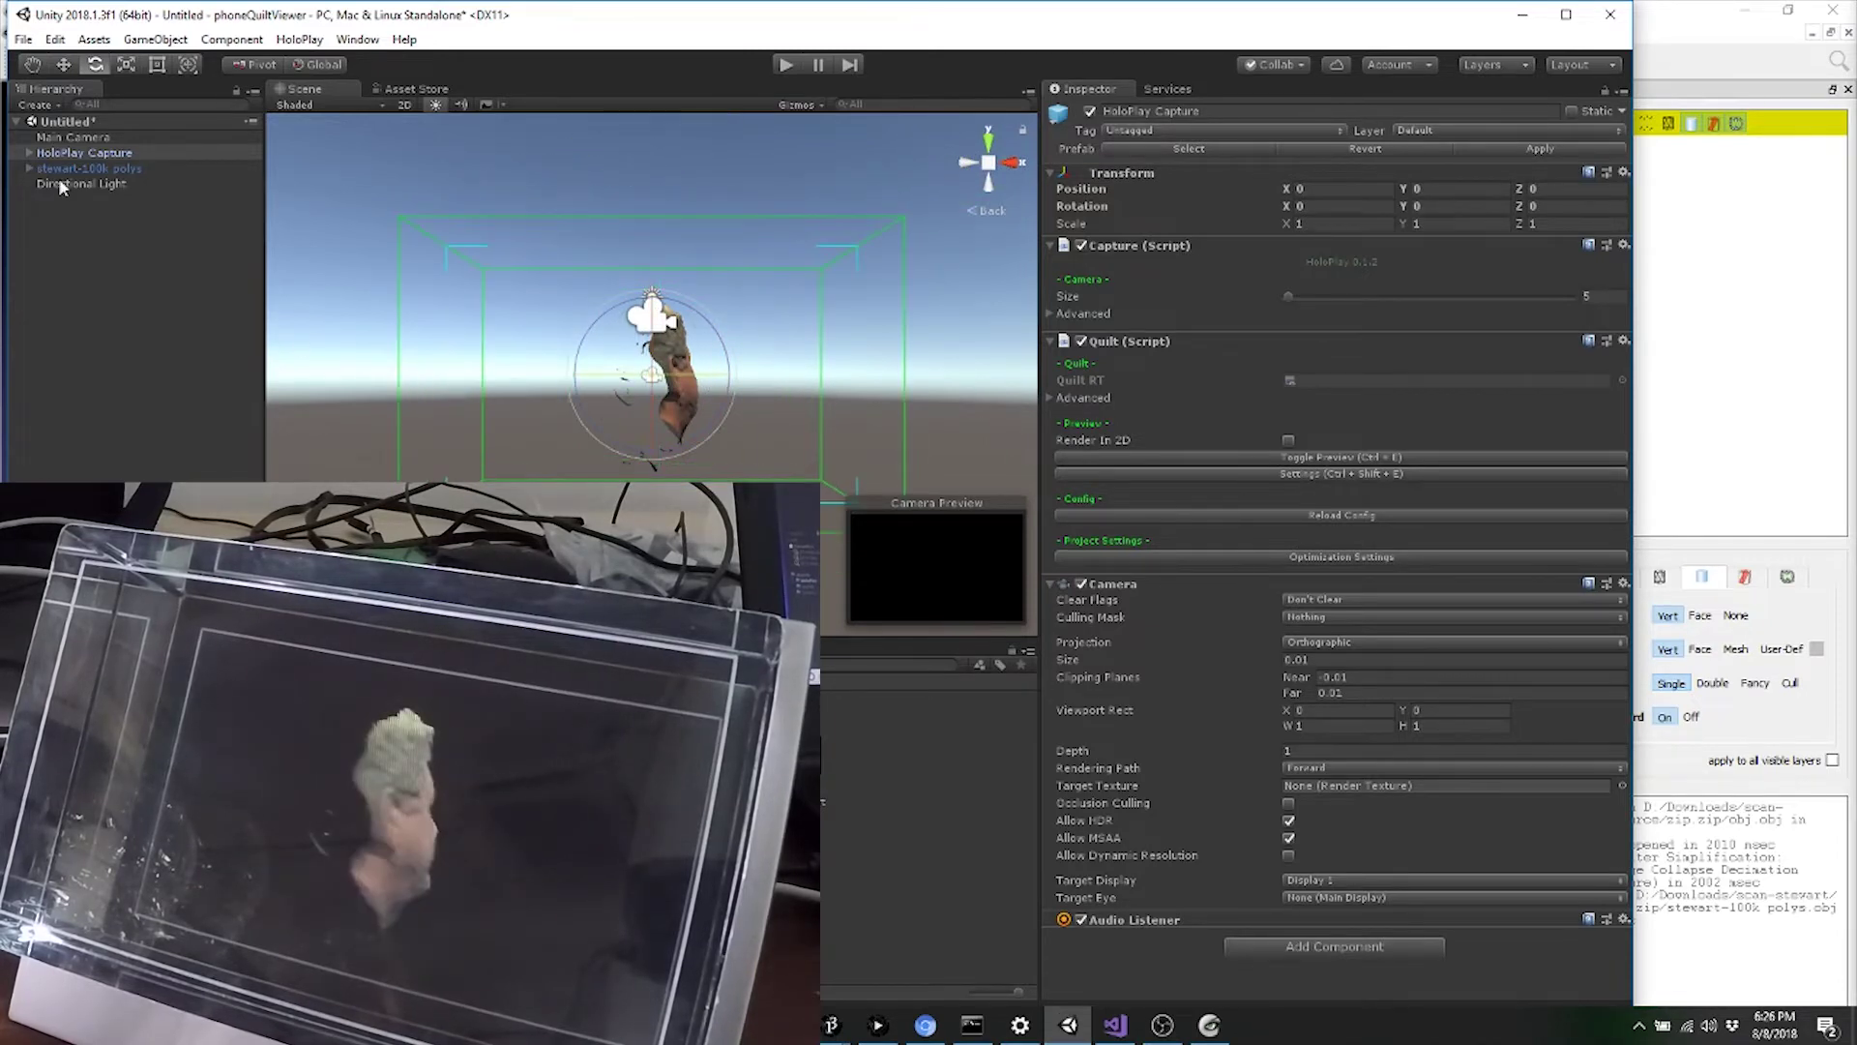
{"action": "left_click", "coordinate": [87, 169]}
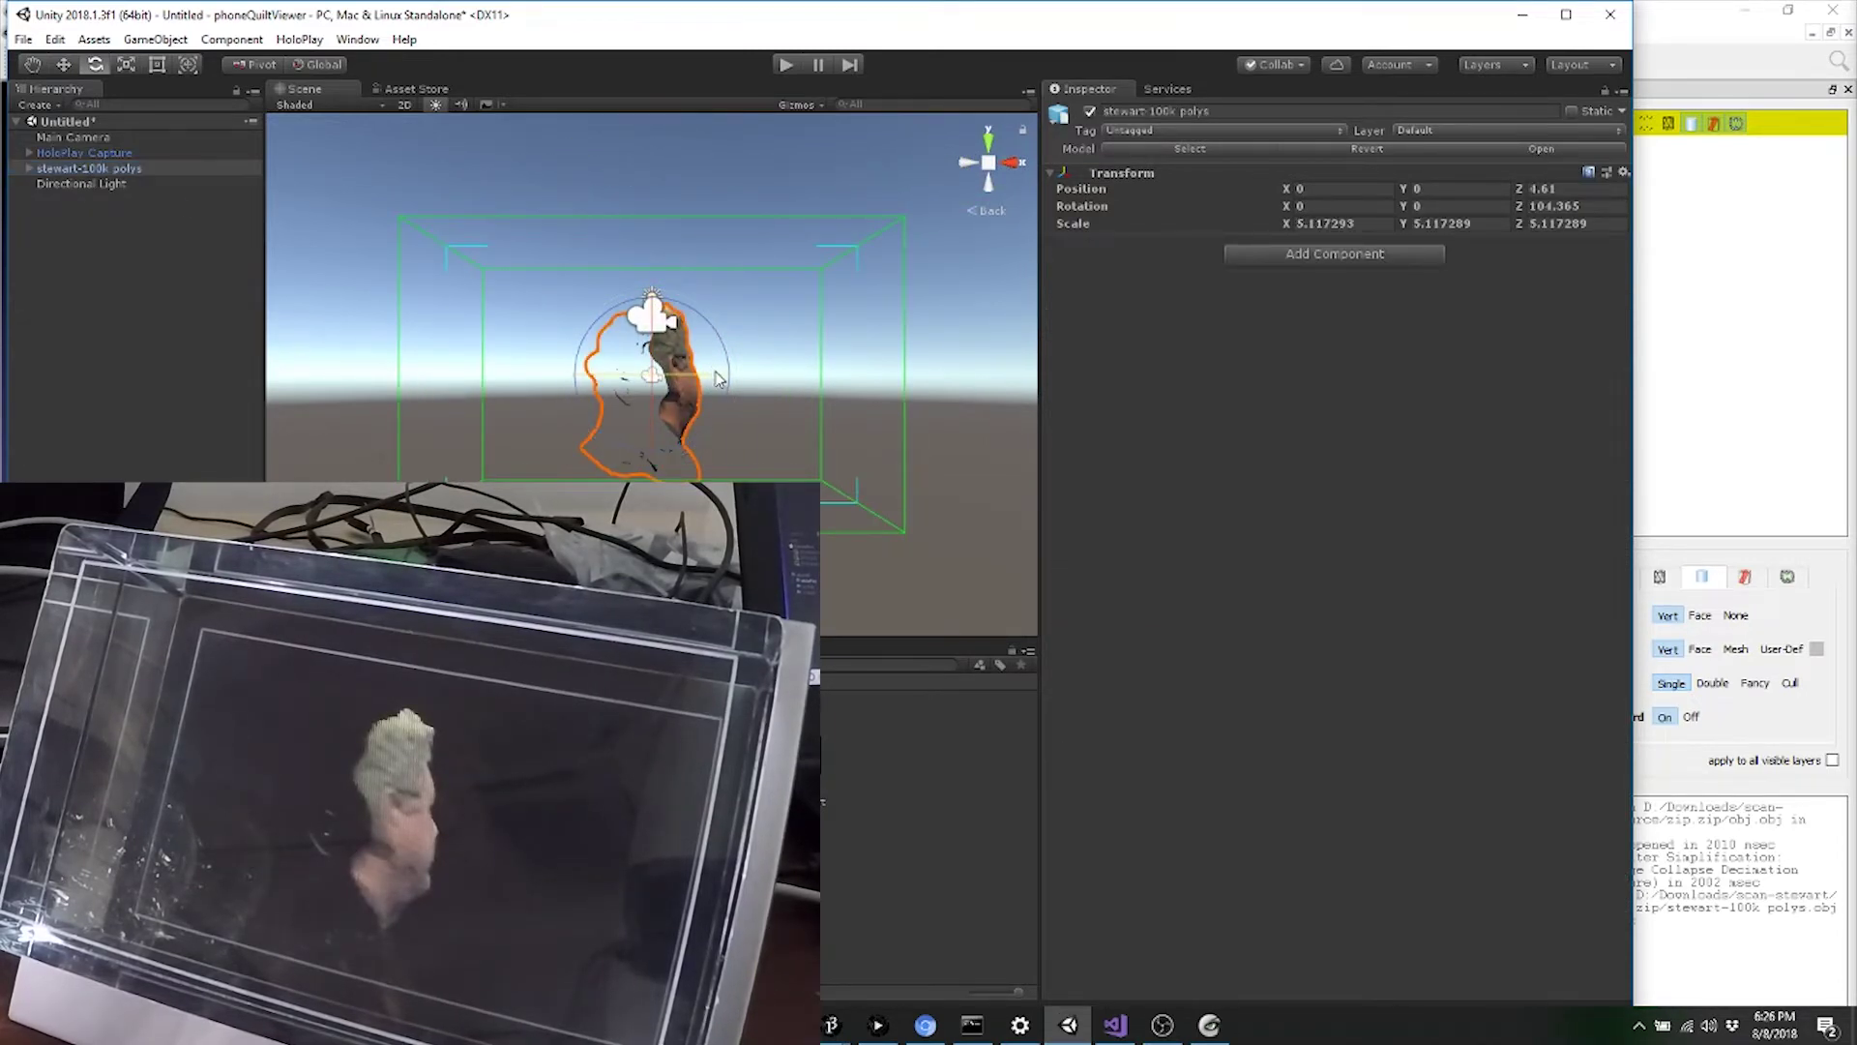
{"action": "left_click_drag", "start_coordinate": [682, 377], "coordinate": [528, 391]}
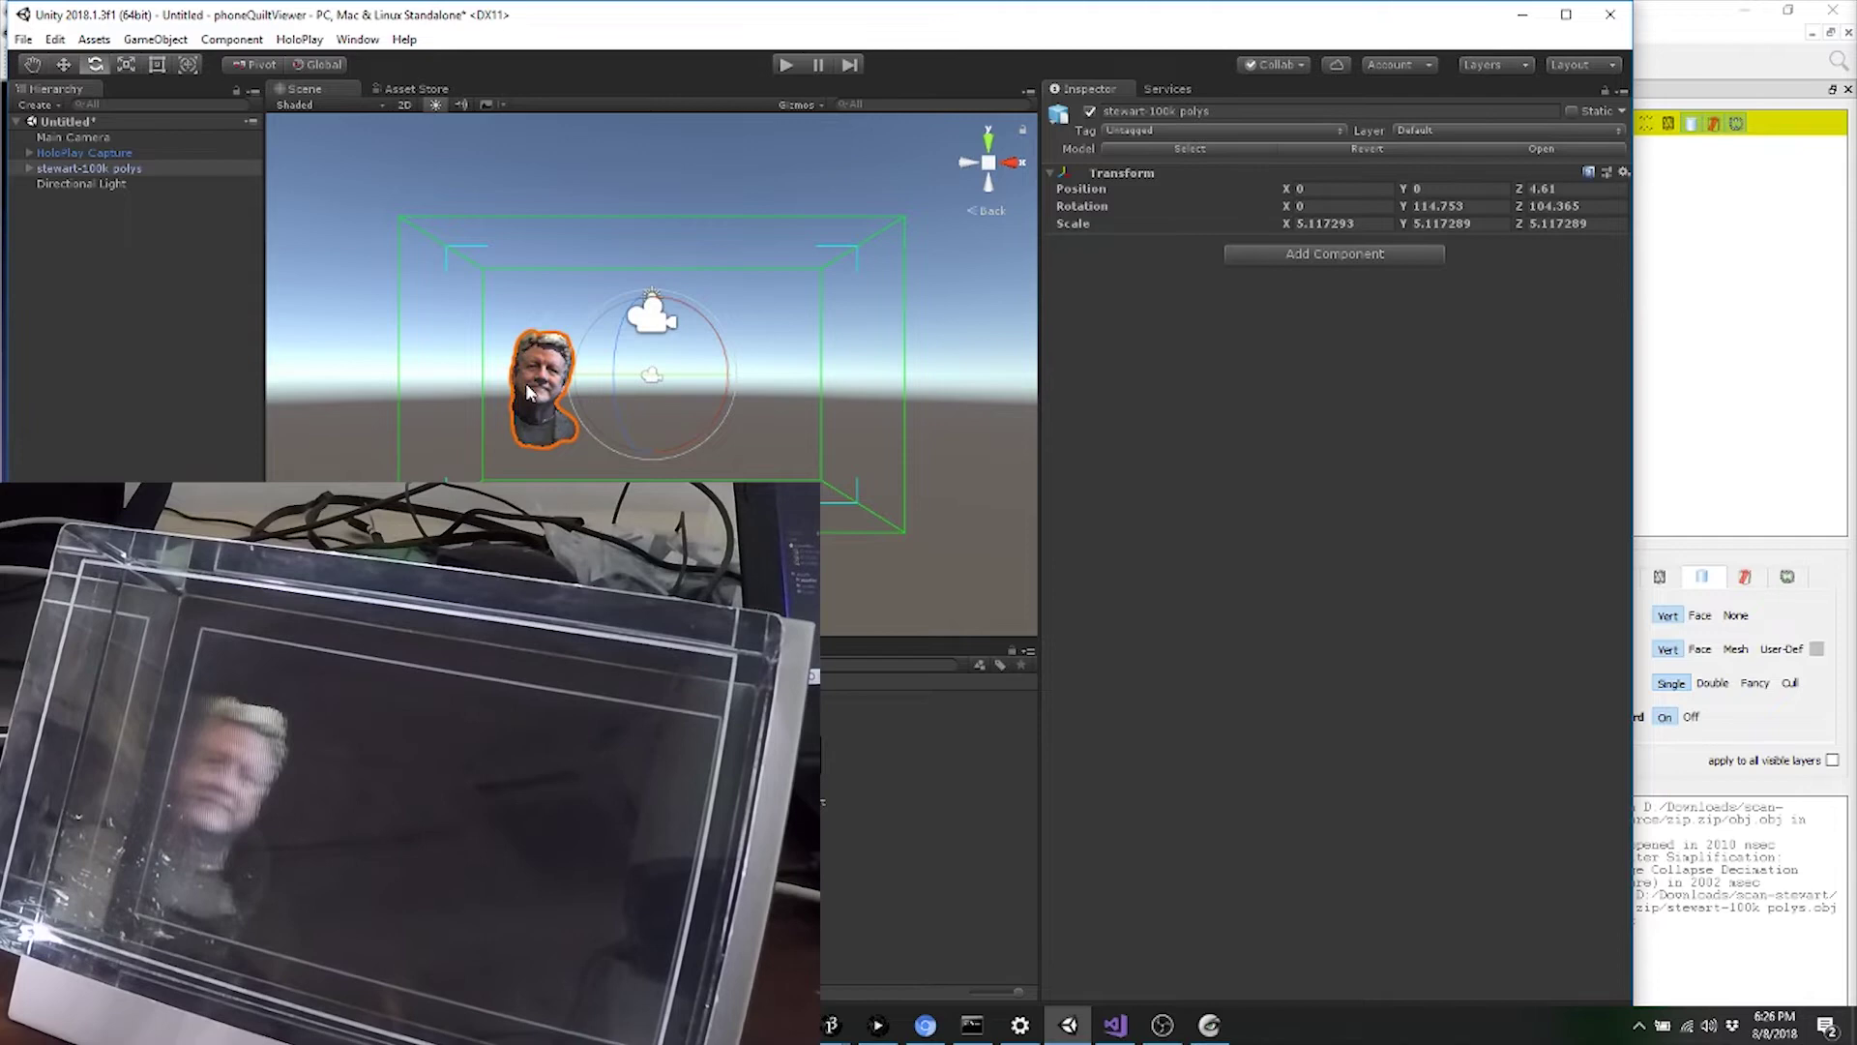
Create an empty object named head at the scene's top level and make the scanned head model its child.
{"action": "right_click", "coordinate": [85, 273]}
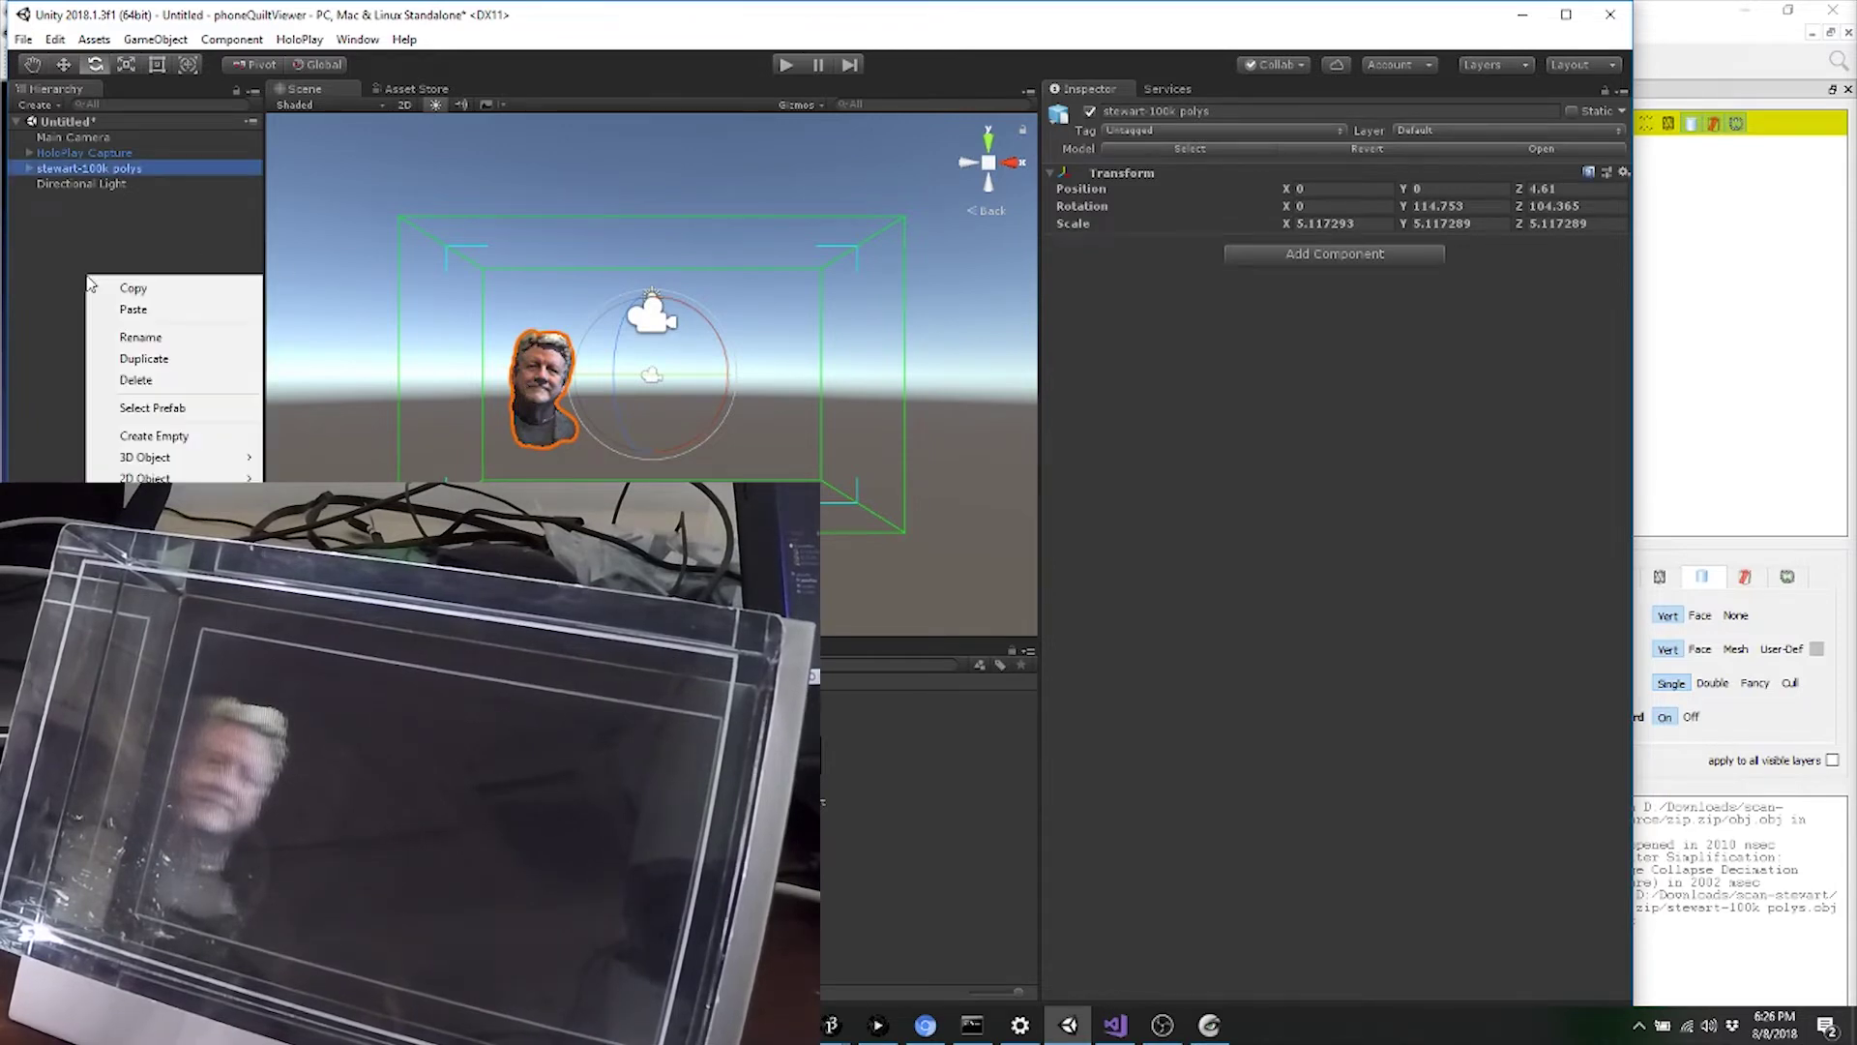
{"action": "left_click", "coordinate": [158, 436]}
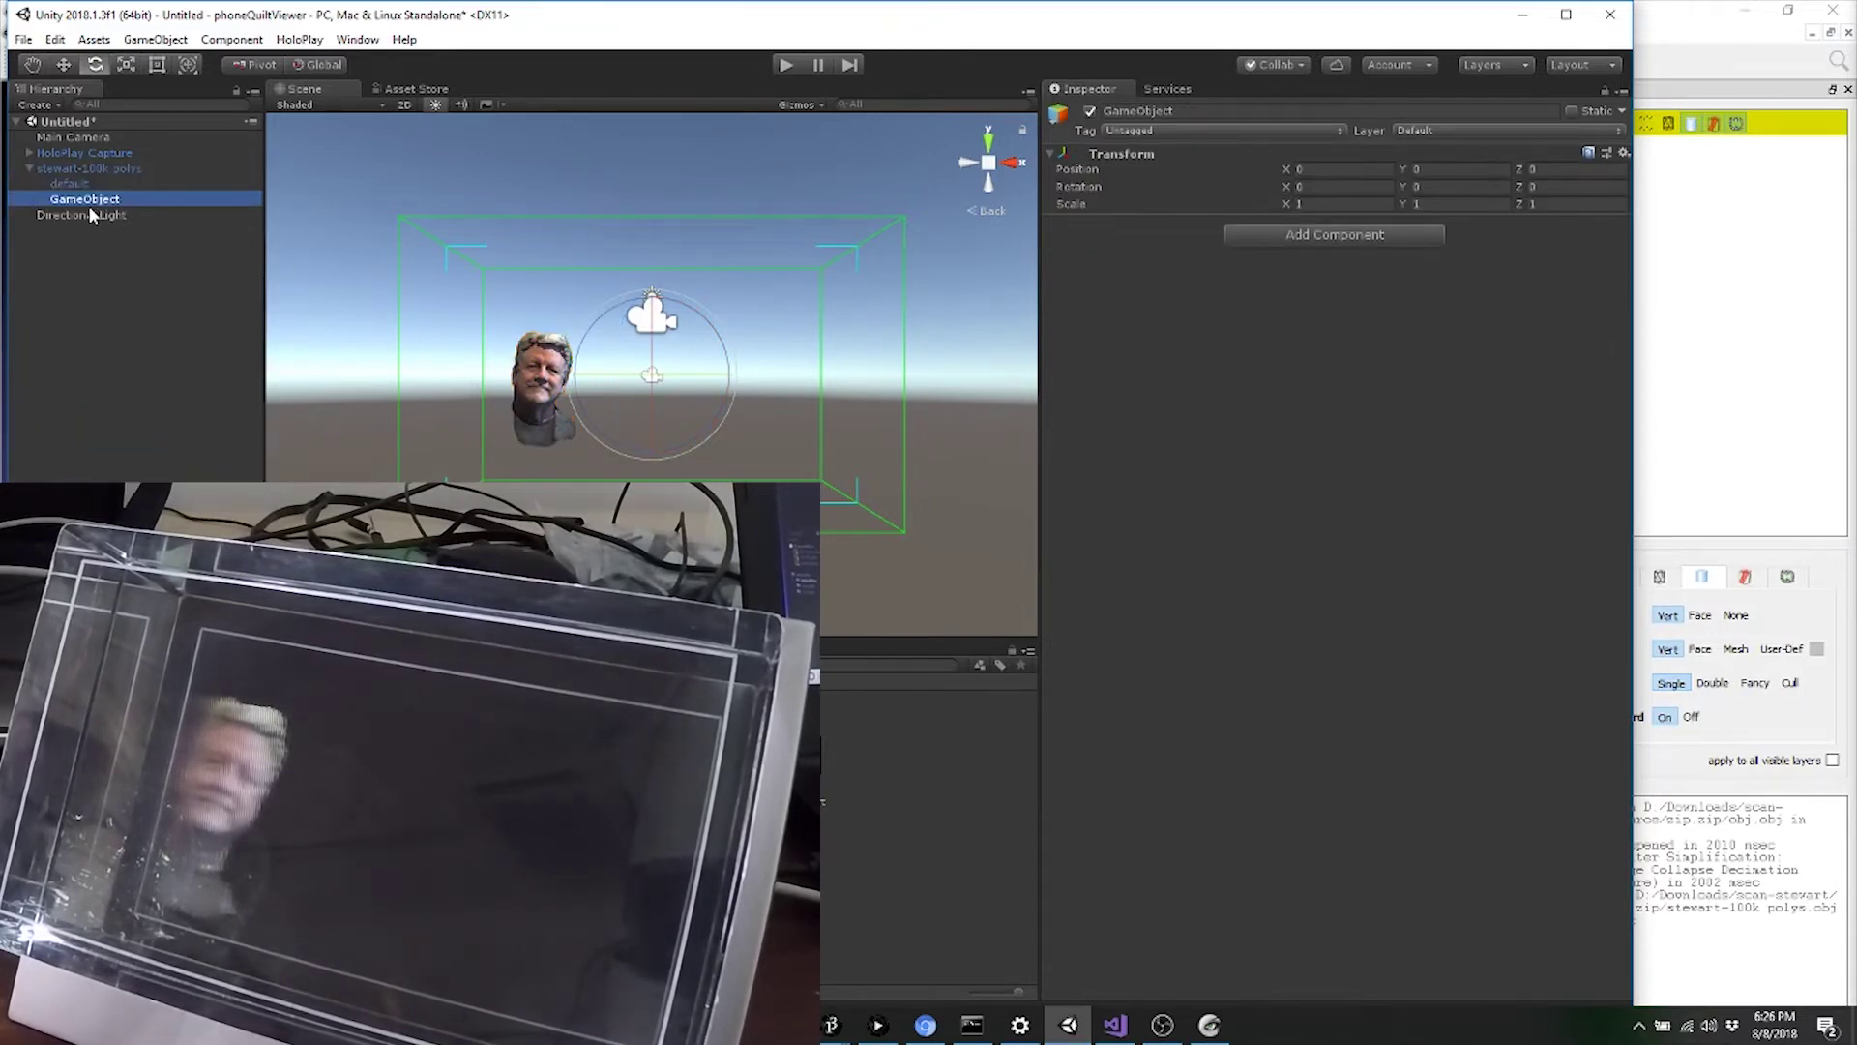
{"action": "left_click_drag", "start_coordinate": [87, 205], "coordinate": [49, 165]}
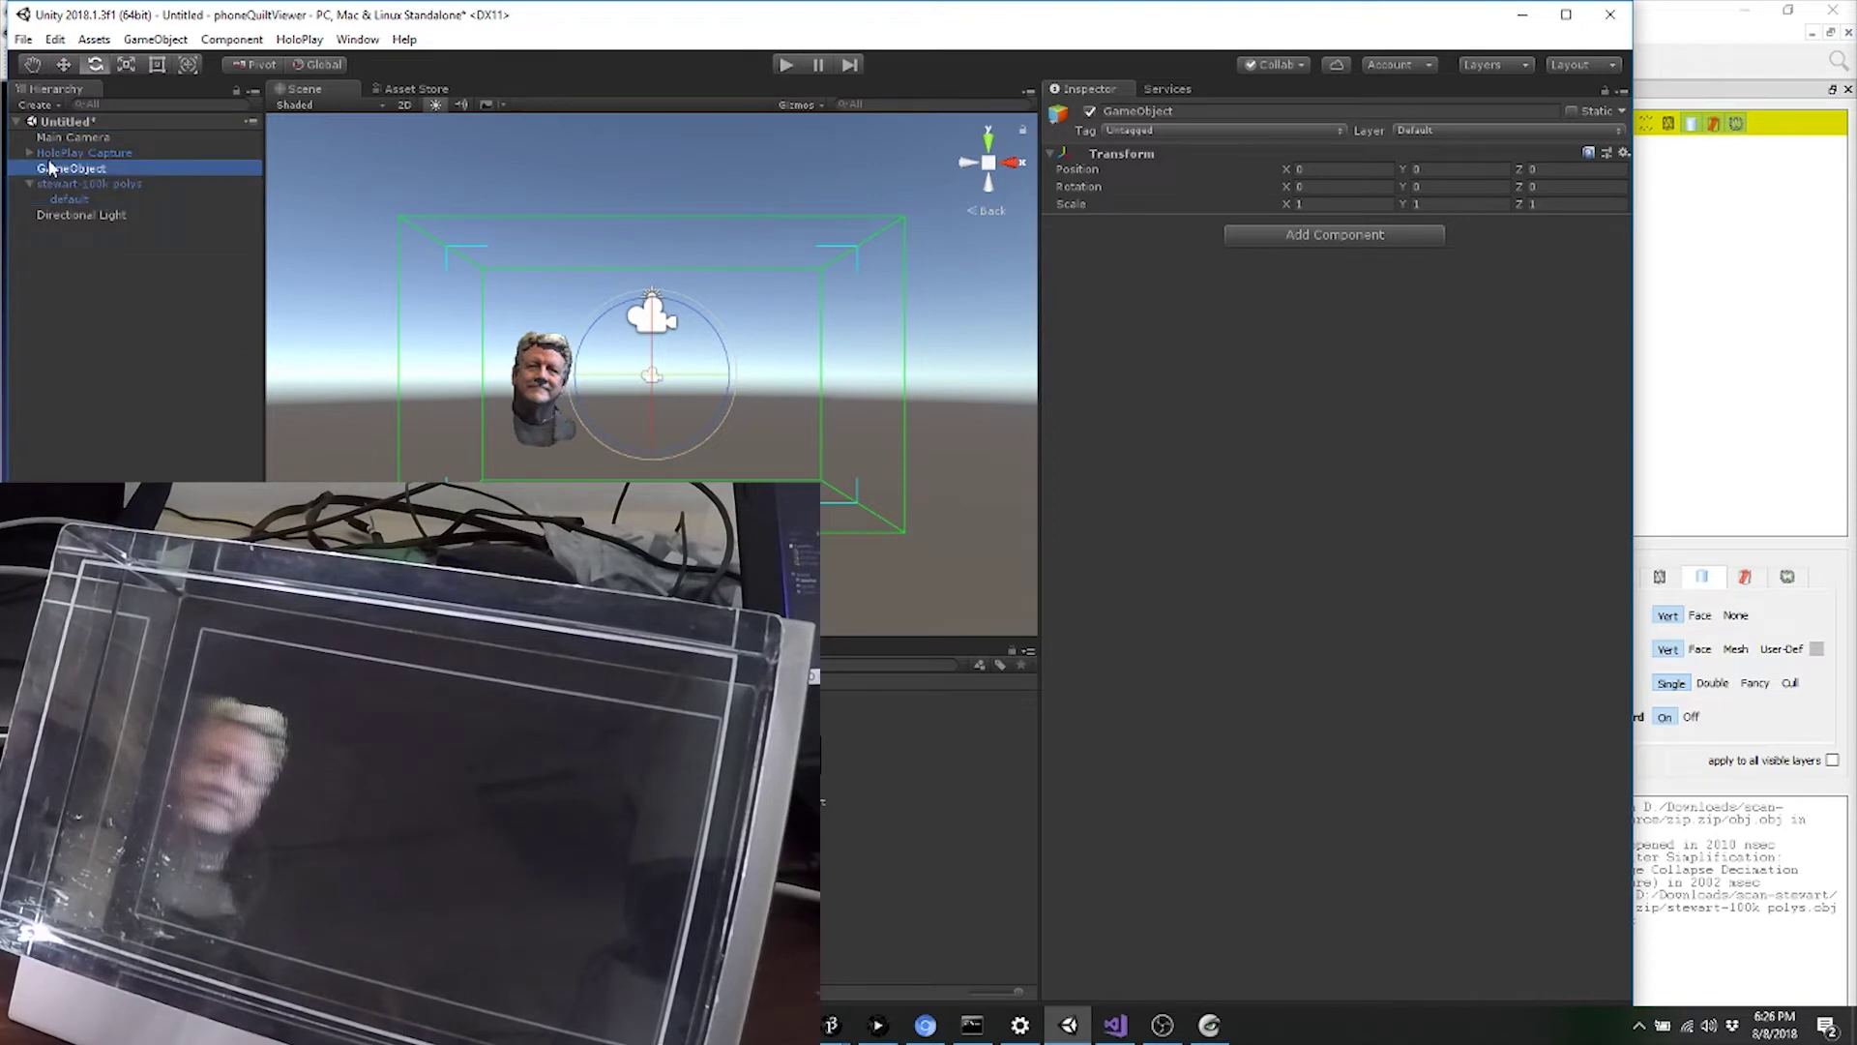
{"action": "left_click", "coordinate": [50, 168]}
{"action": "type", "text": "head"}
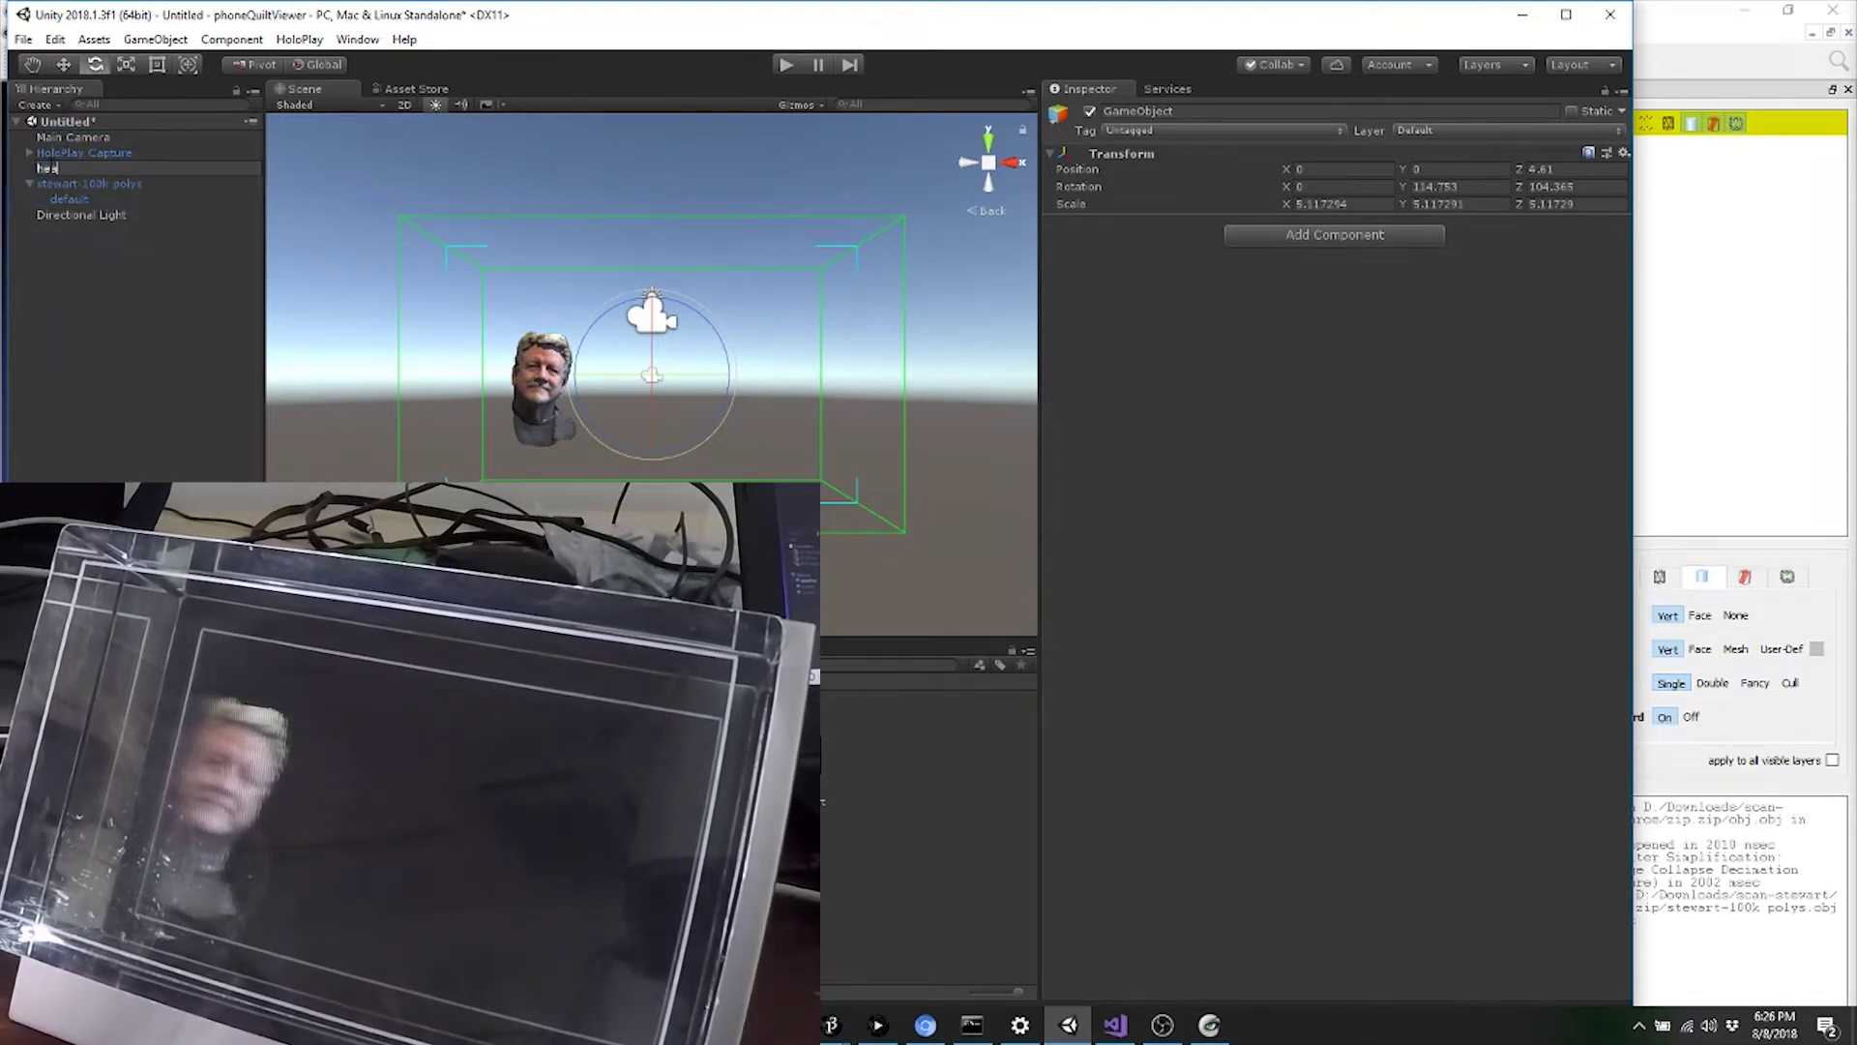
{"action": "key", "text": "Return"}
{"action": "left_click", "coordinate": [60, 186]}
{"action": "left_click_drag", "start_coordinate": [60, 187], "coordinate": [58, 171]}
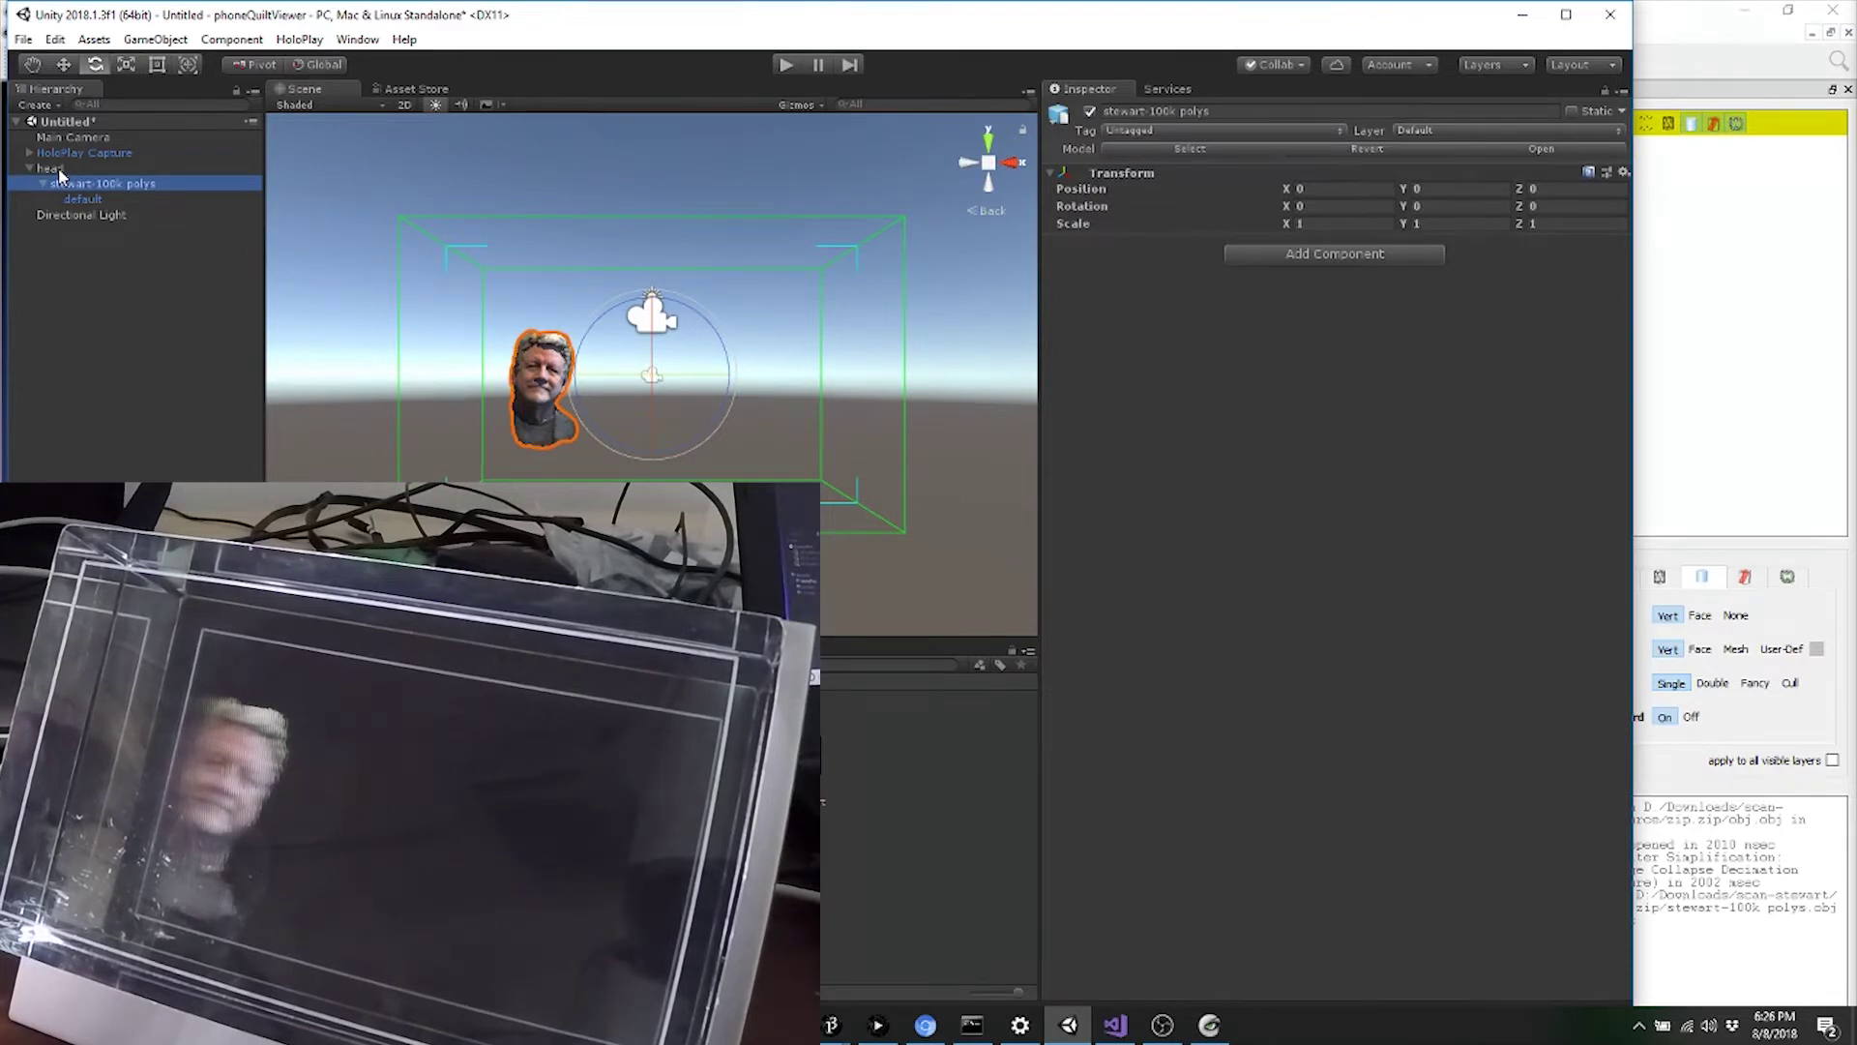
Set the head parent object's rotation to Y 0 and Z 0 and its position to Z 0.
{"action": "left_click", "coordinate": [53, 168]}
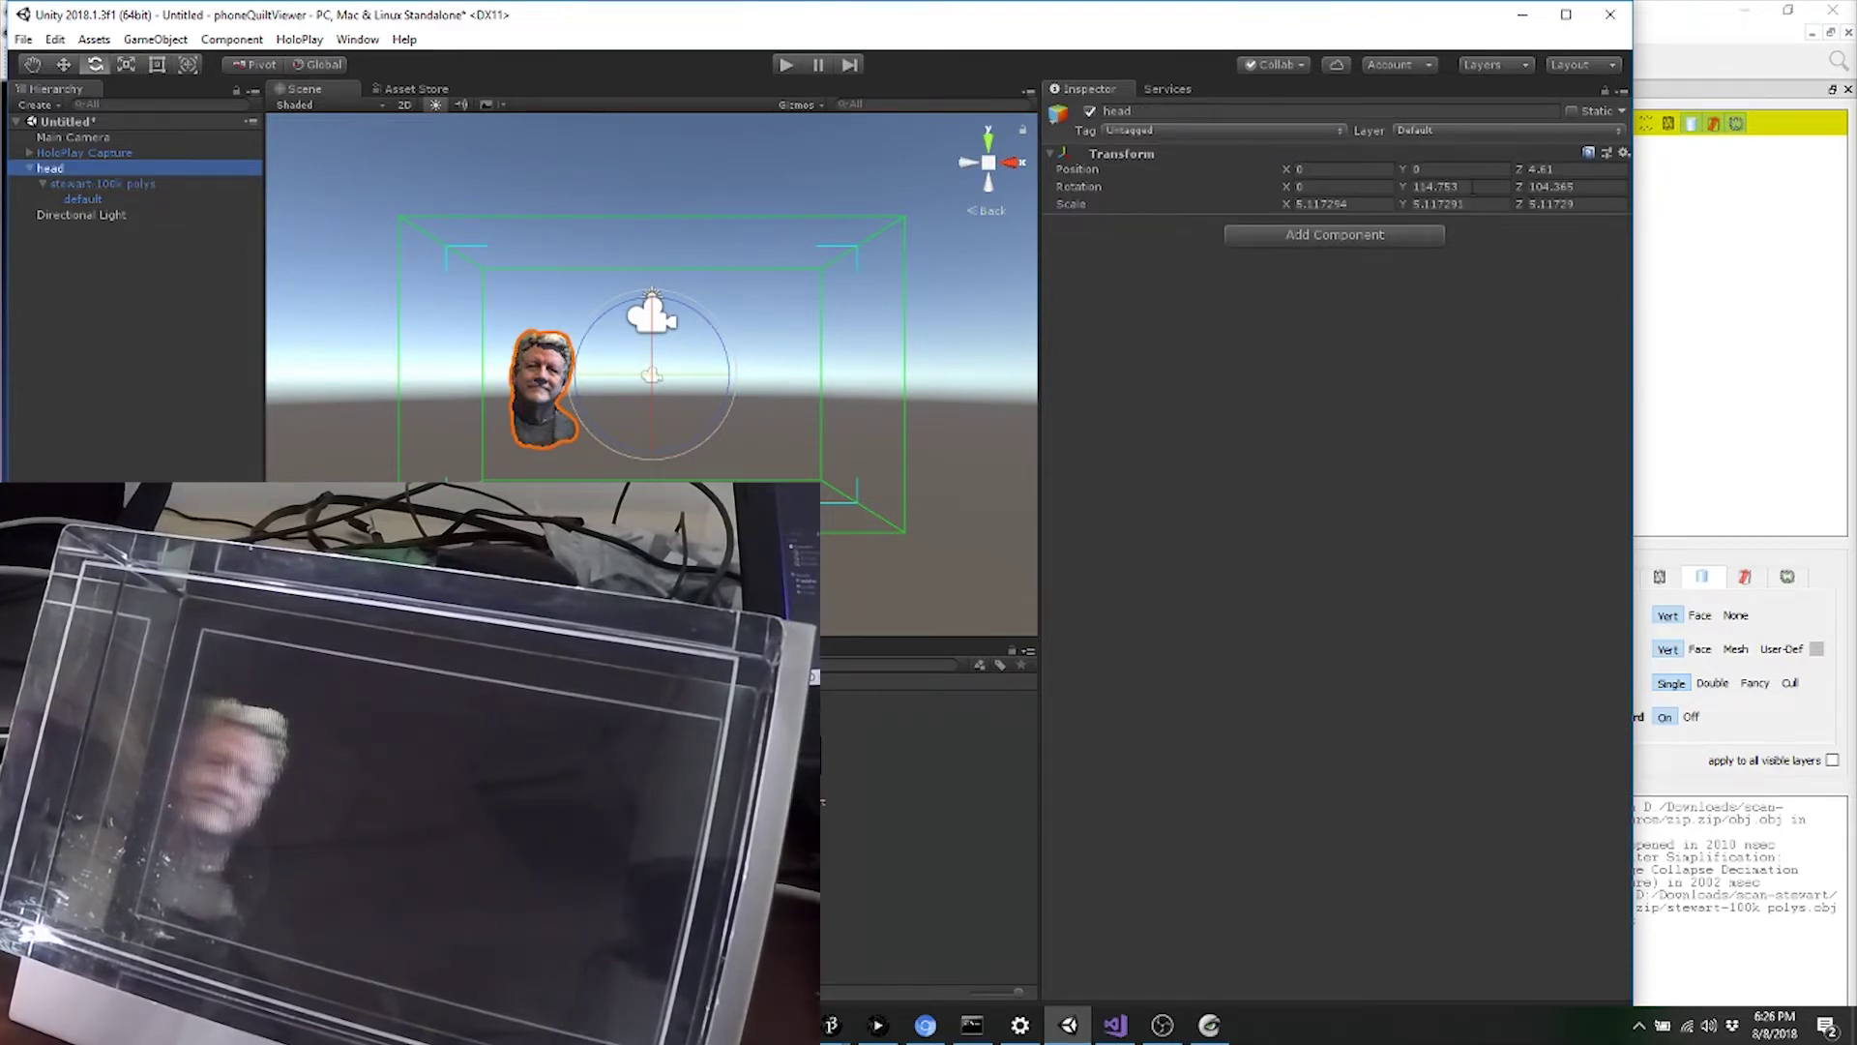
{"action": "left_click", "coordinate": [1473, 186]}
{"action": "type", "text": "0"}
{"action": "key", "text": "Tab"}
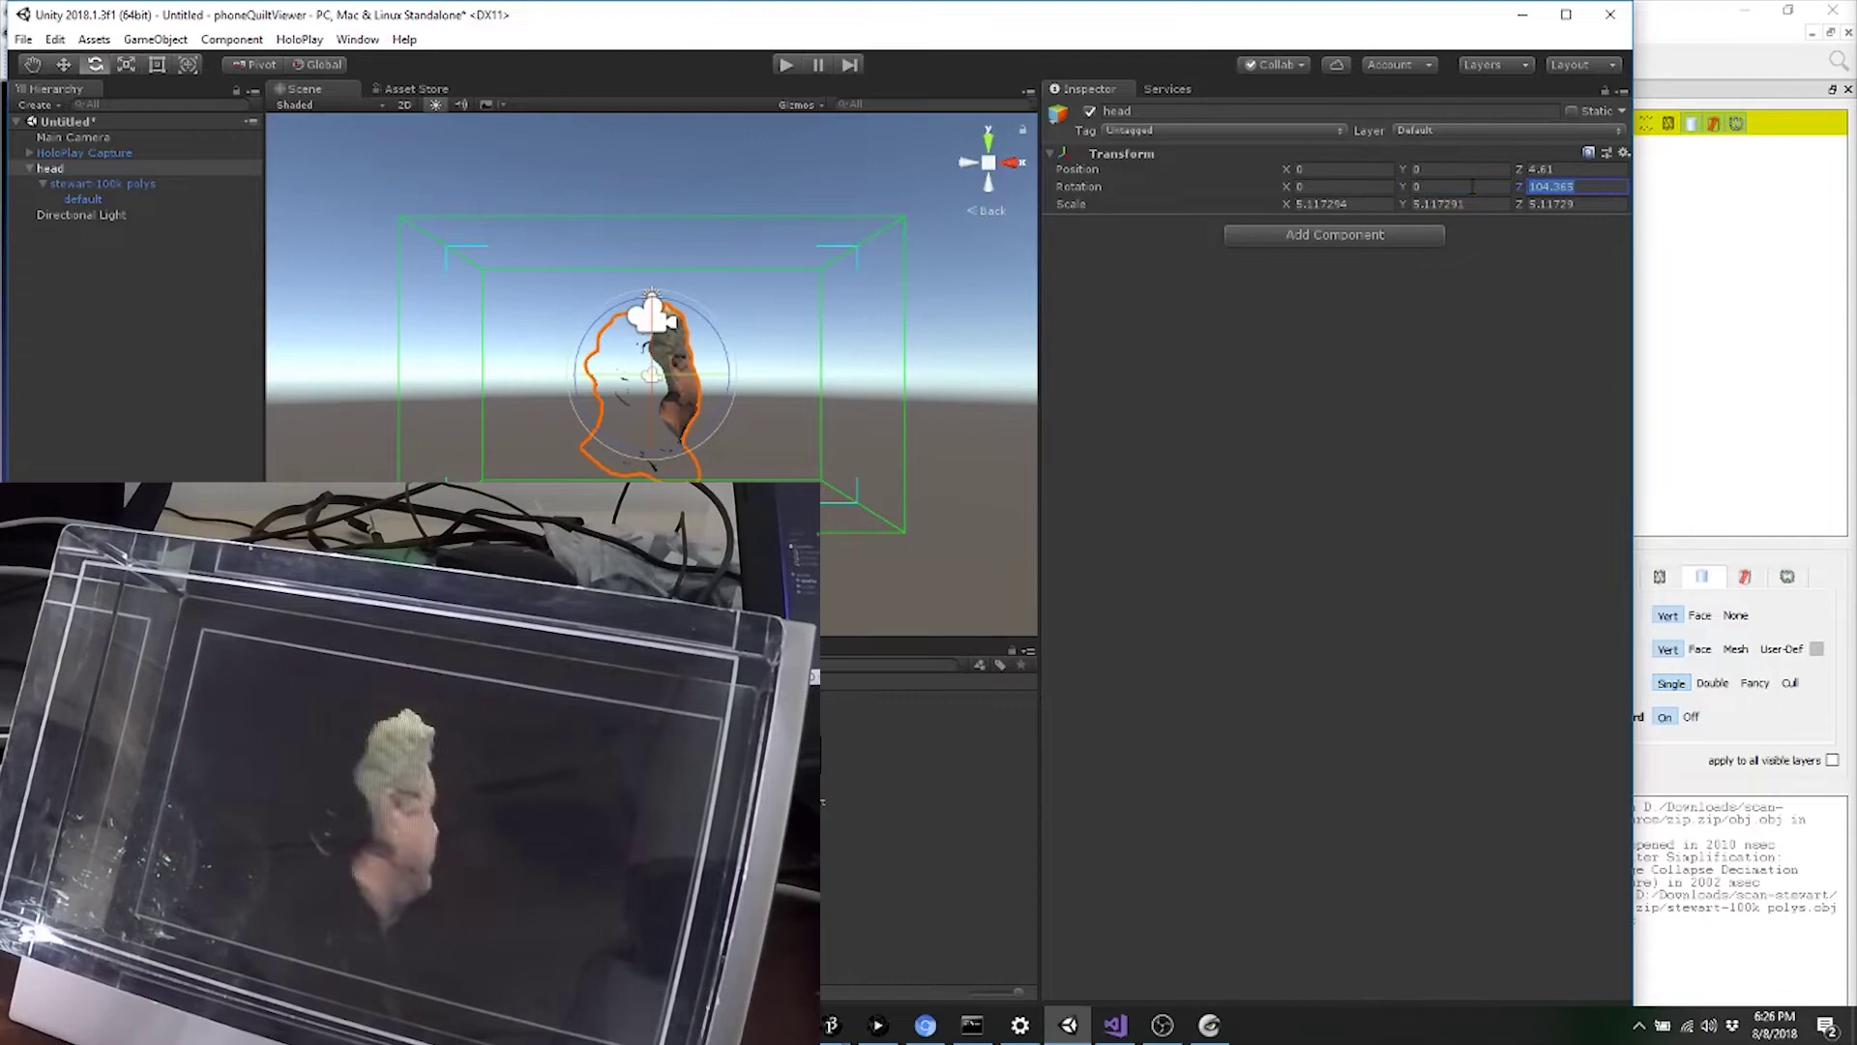
{"action": "type", "text": "0"}
{"action": "left_click", "coordinate": [1572, 168]}
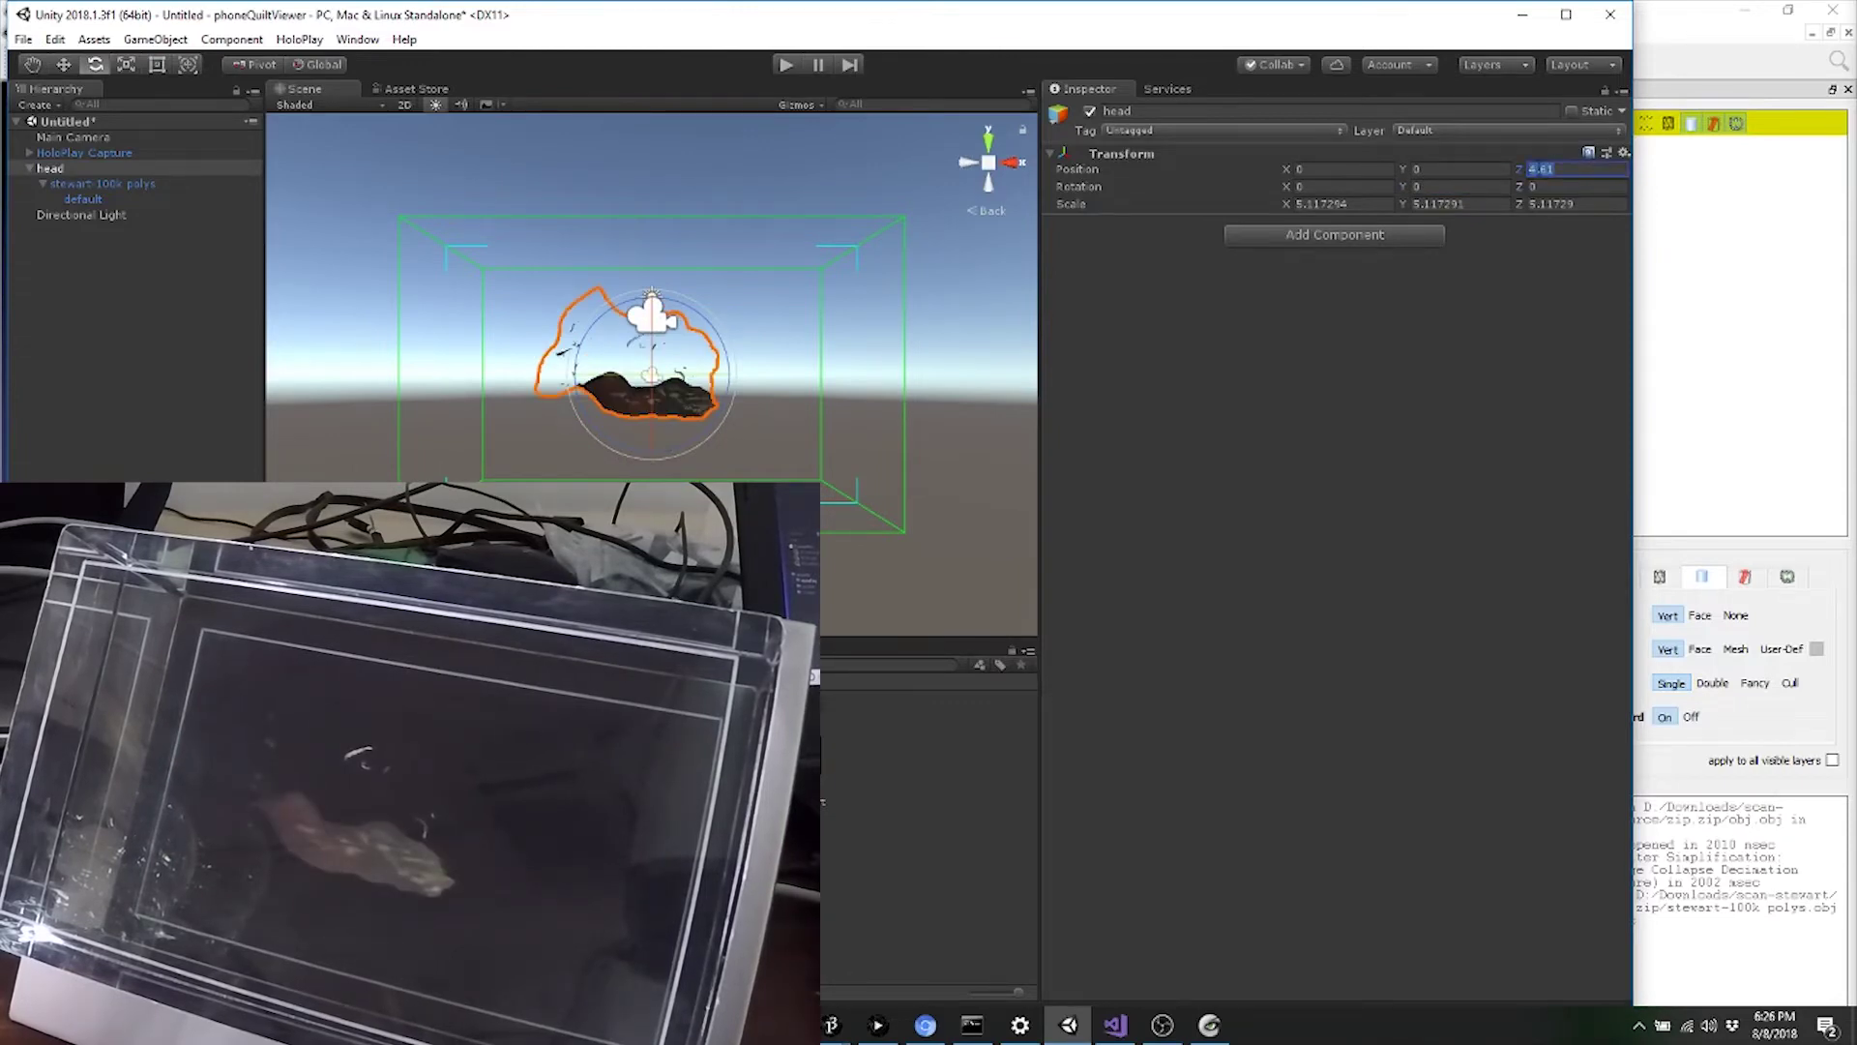
{"action": "type", "text": "0"}
Set the head parent object's scale to 1 on the X, Y and Z axes.
{"action": "left_click", "coordinate": [1335, 204]}
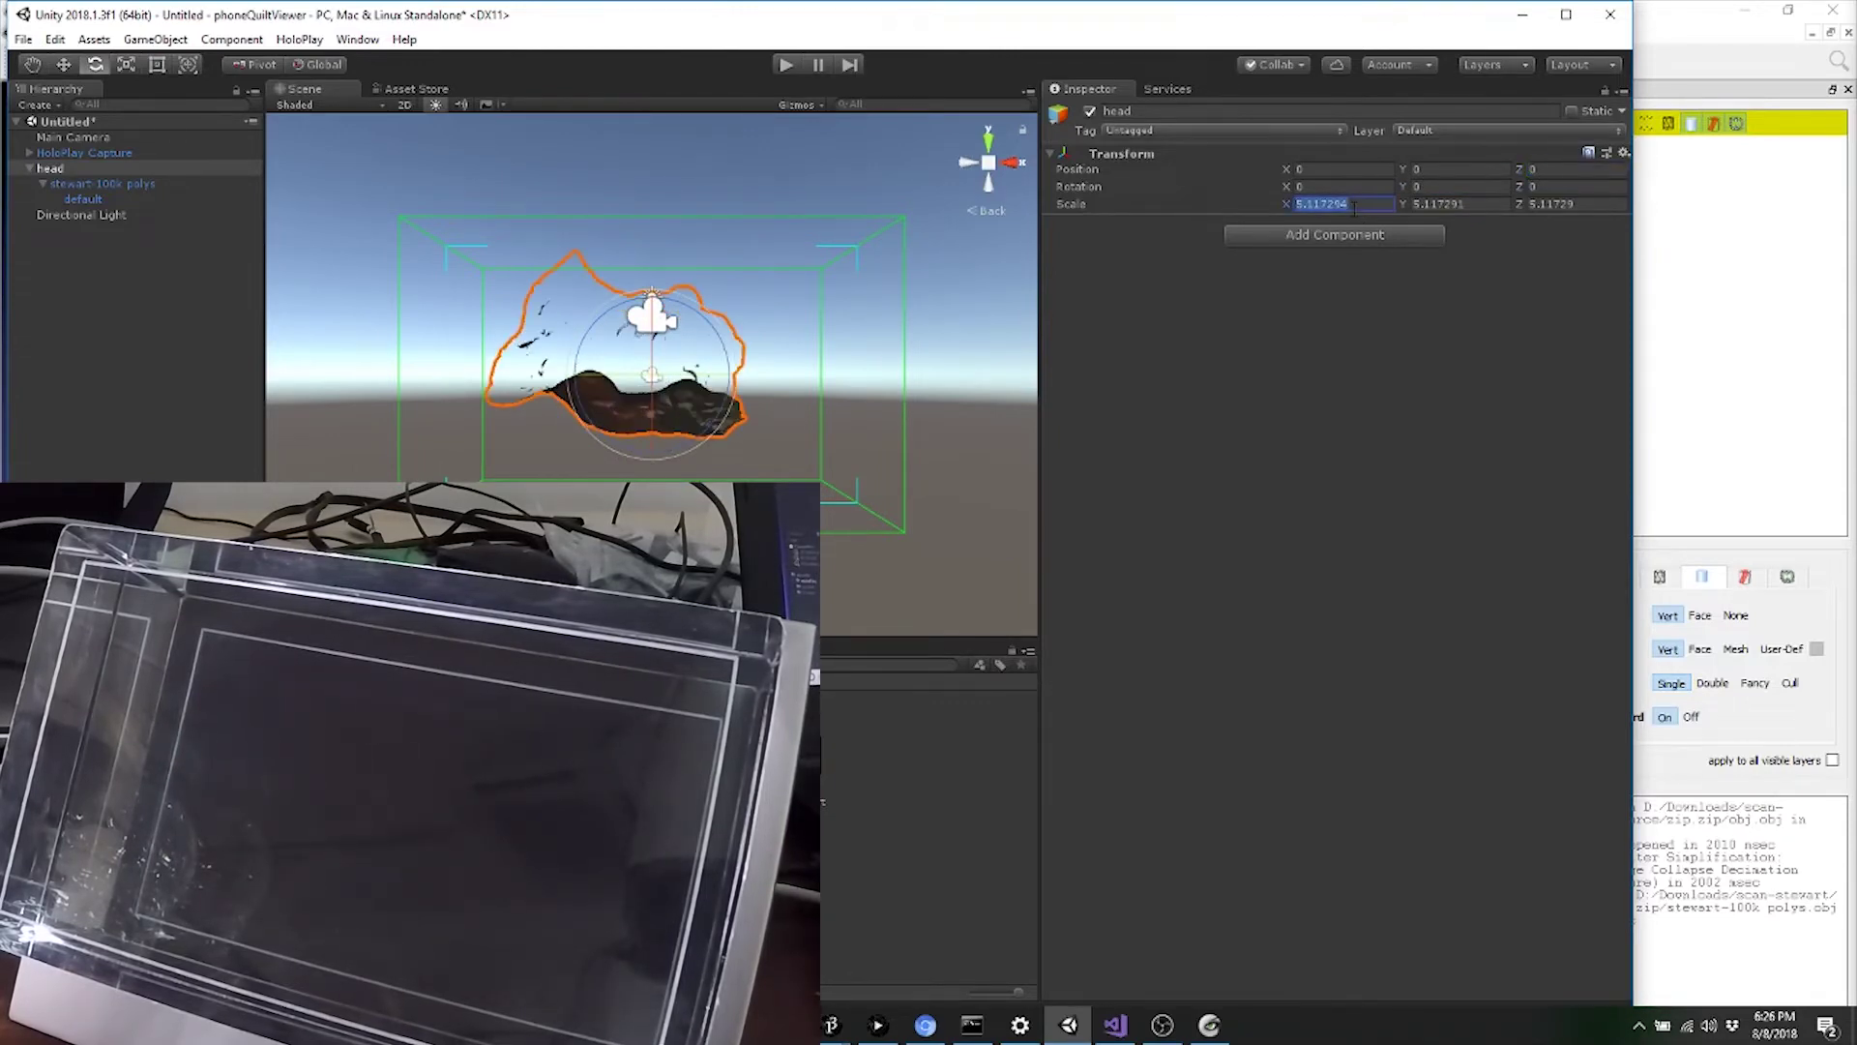
{"action": "type", "text": "1"}
{"action": "key", "text": "Tab"}
{"action": "type", "text": "1"}
{"action": "key", "text": "Tab"}
{"action": "type", "text": "1"}
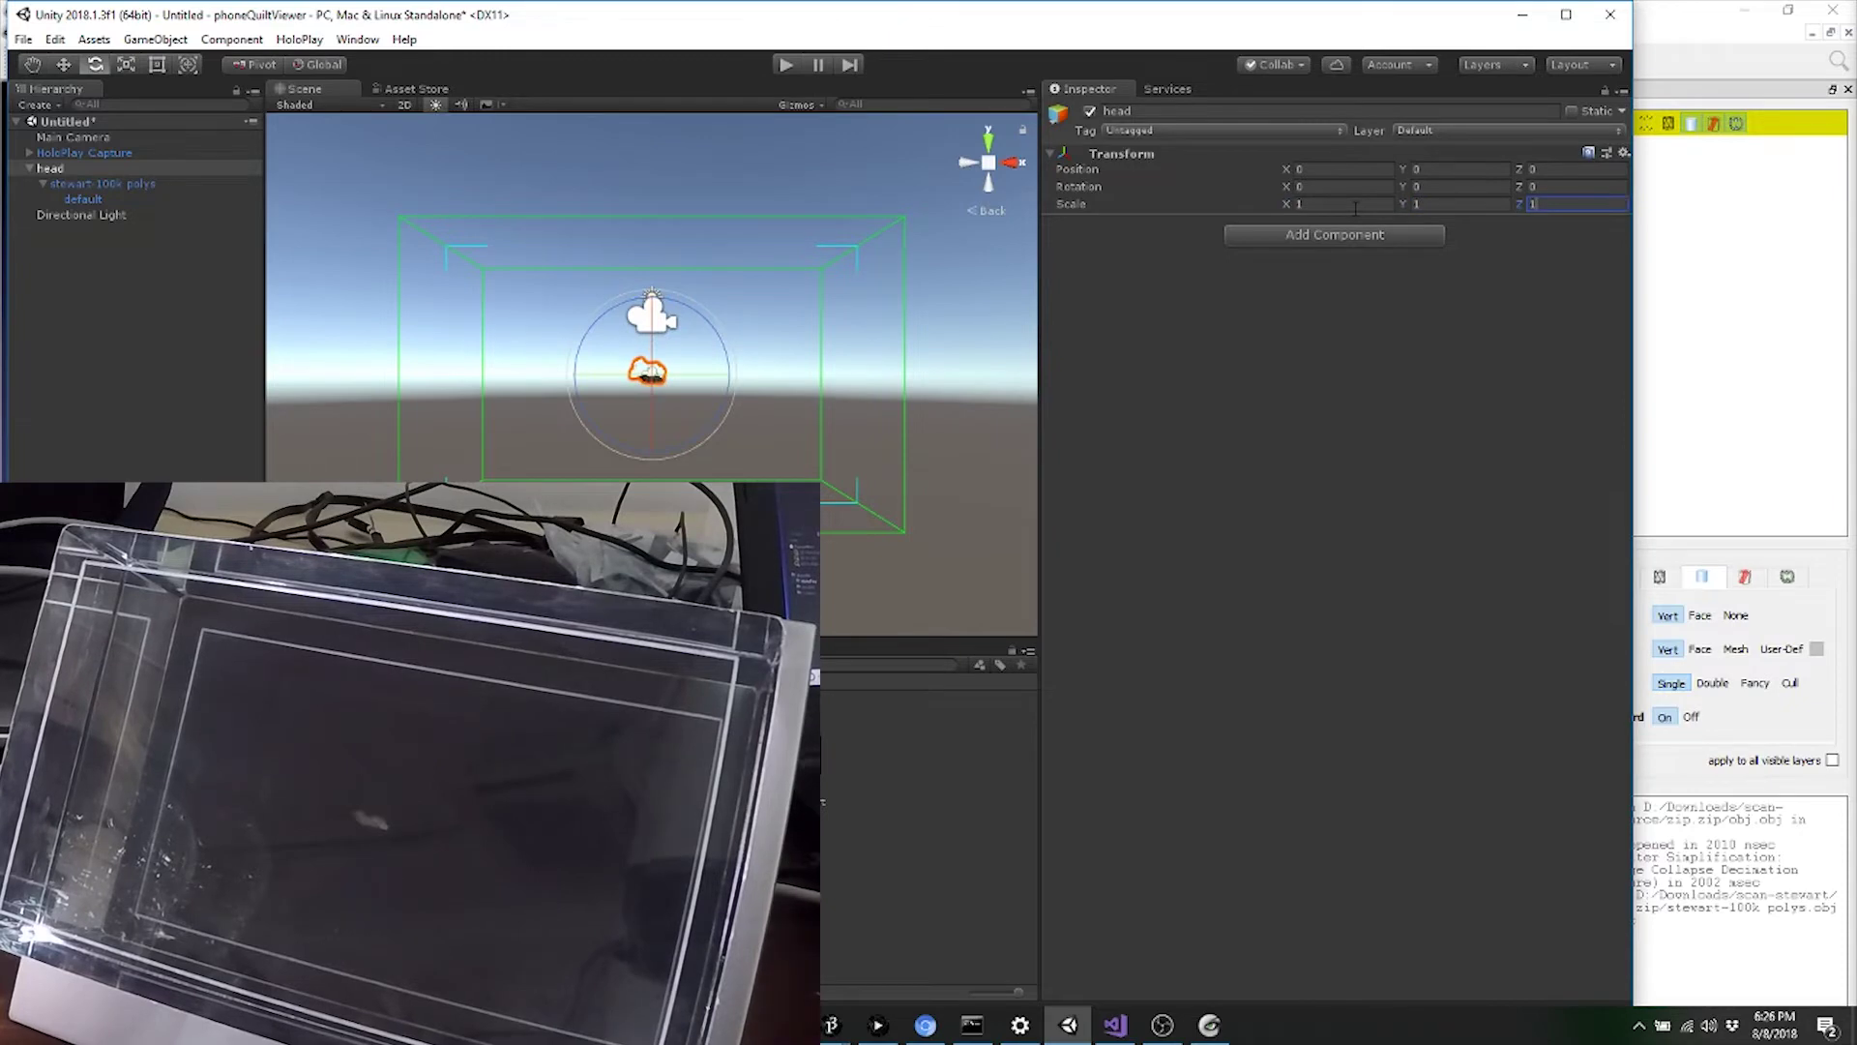
Rotate the child model upright and facing forward, to about X 0.61, Y 110.46, Z 90.16, and scale it uniformly to about 4.57.
{"action": "left_click", "coordinate": [119, 182]}
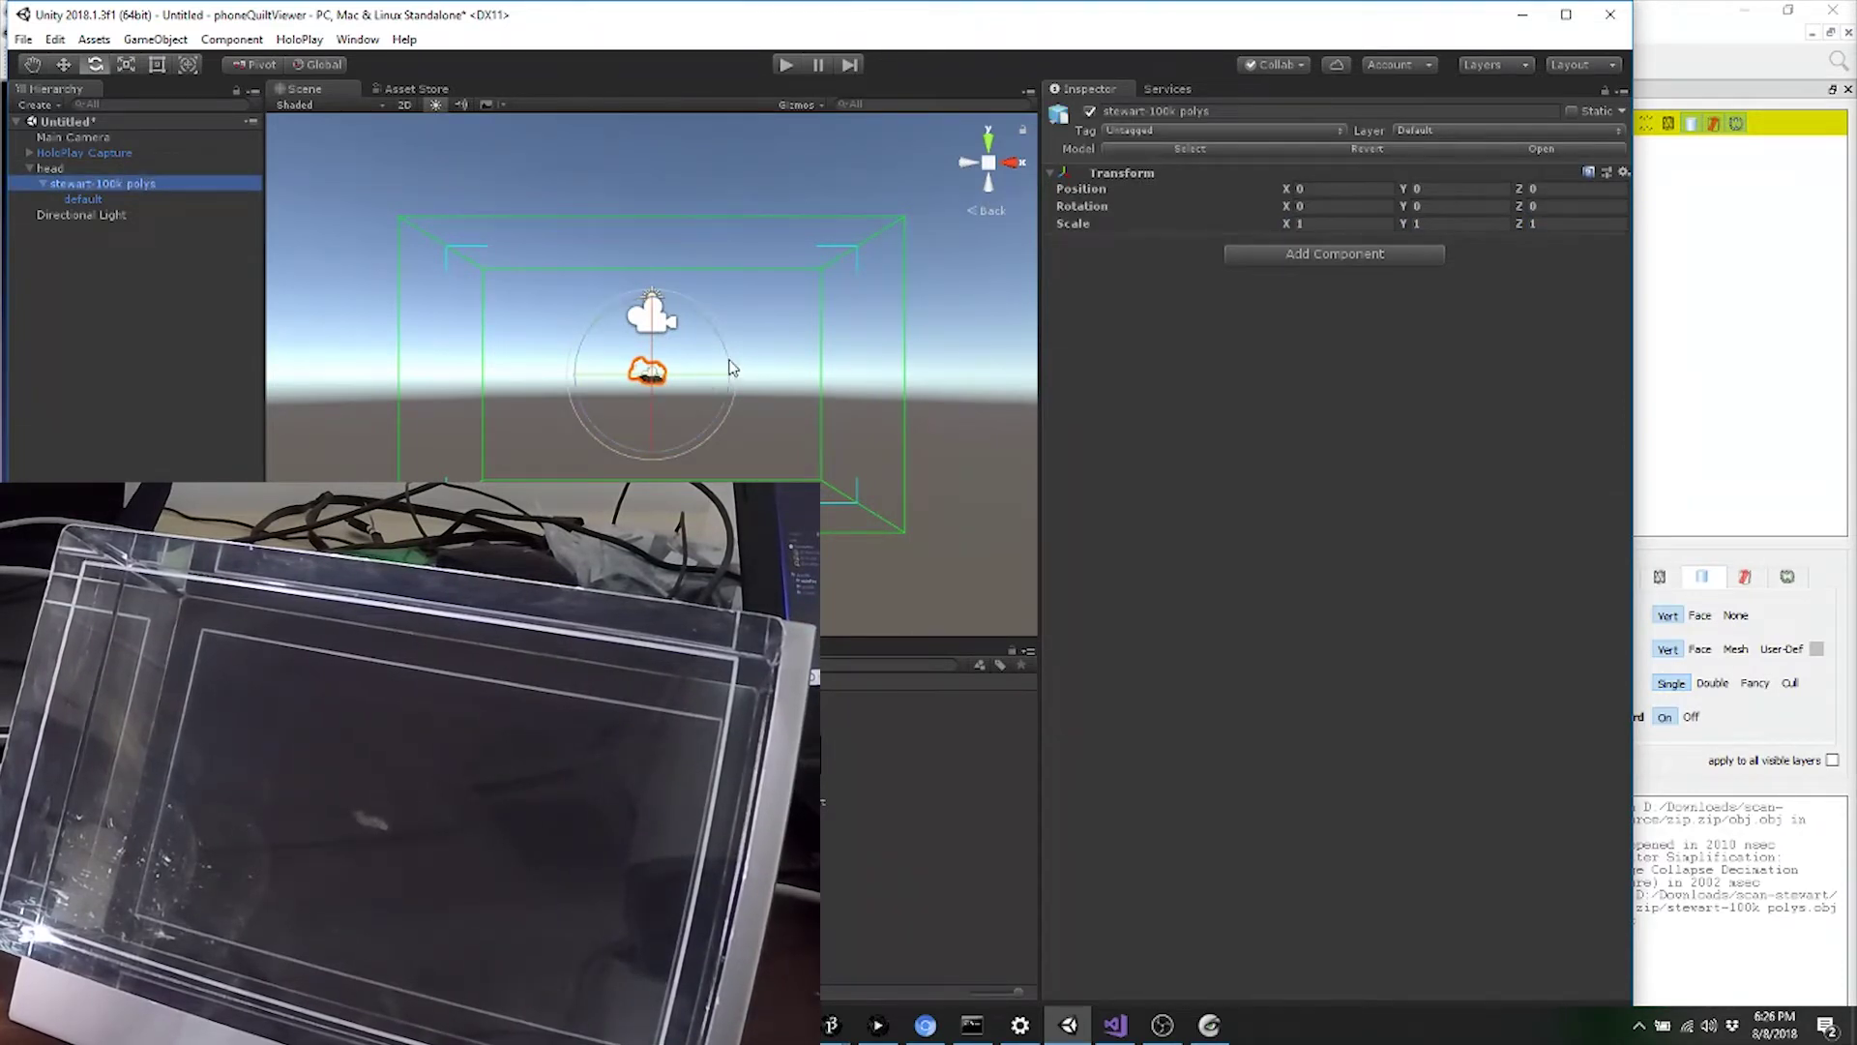
{"action": "left_click_drag", "start_coordinate": [732, 367], "coordinate": [341, 230]}
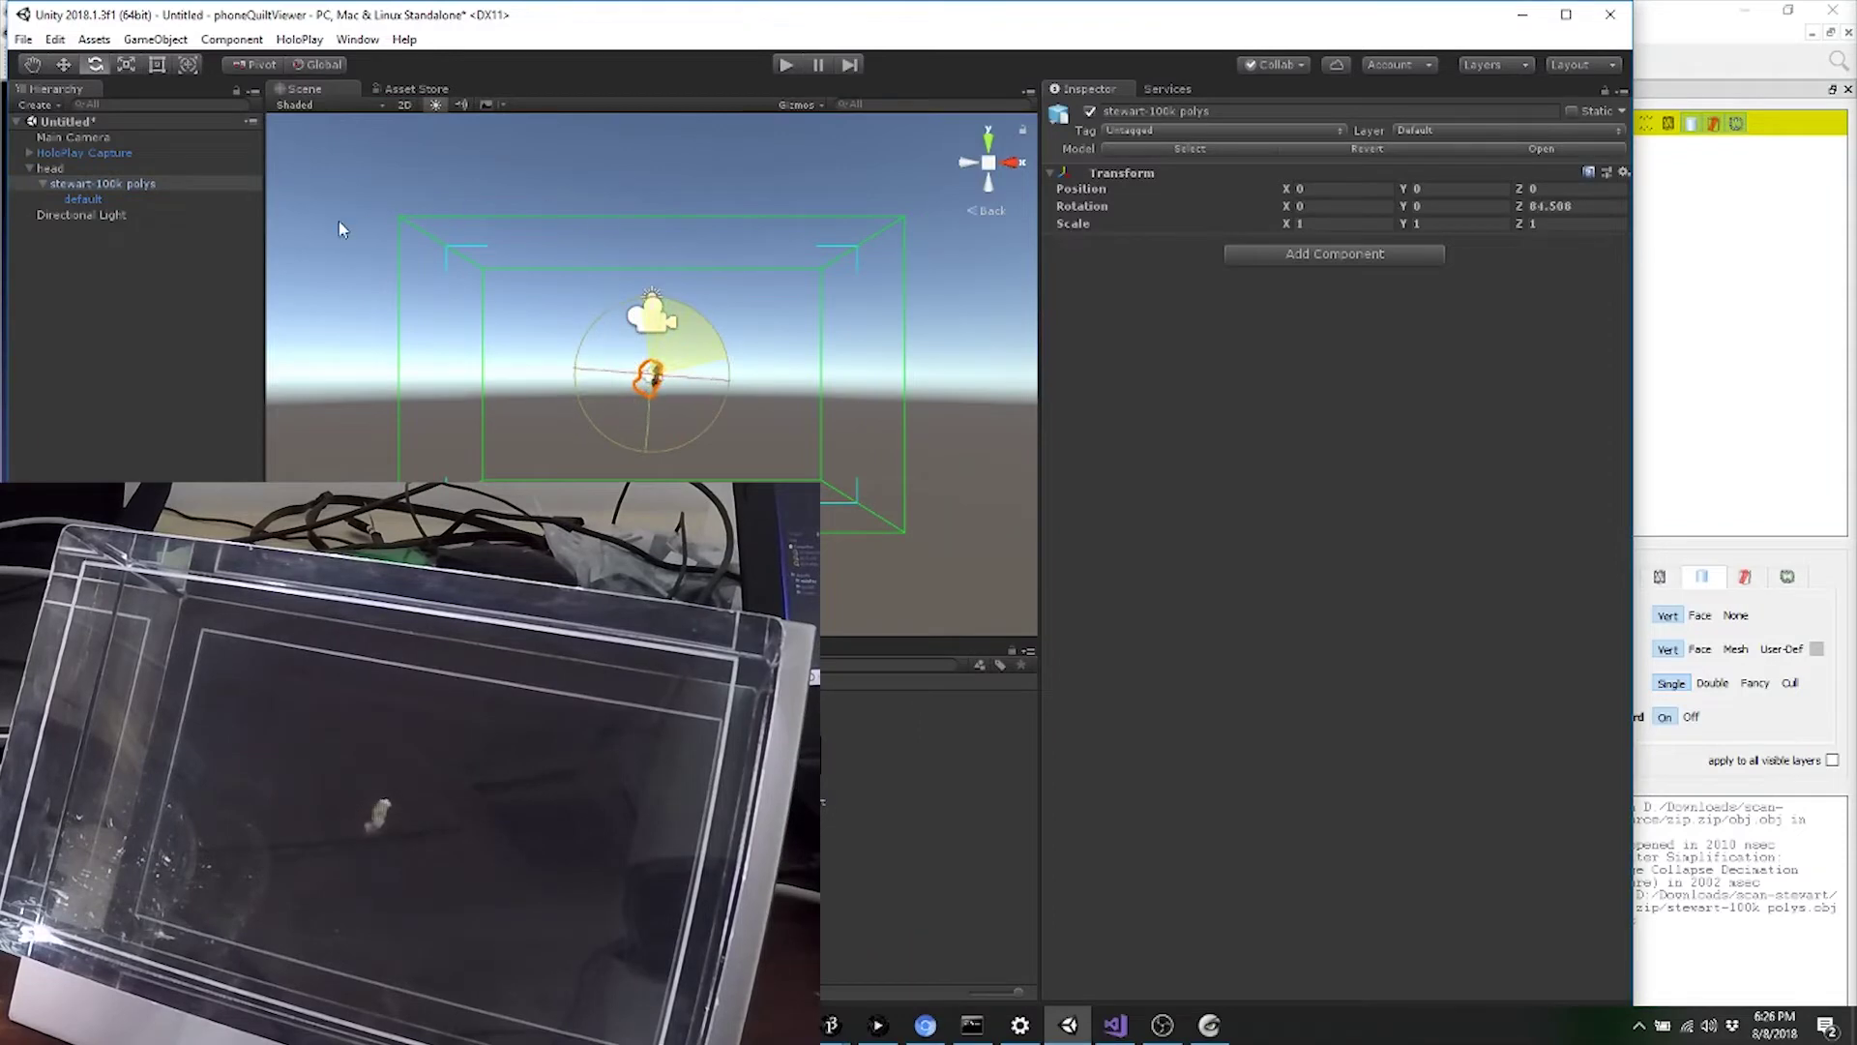
{"action": "left_click_drag", "start_coordinate": [733, 376], "coordinate": [452, 398]}
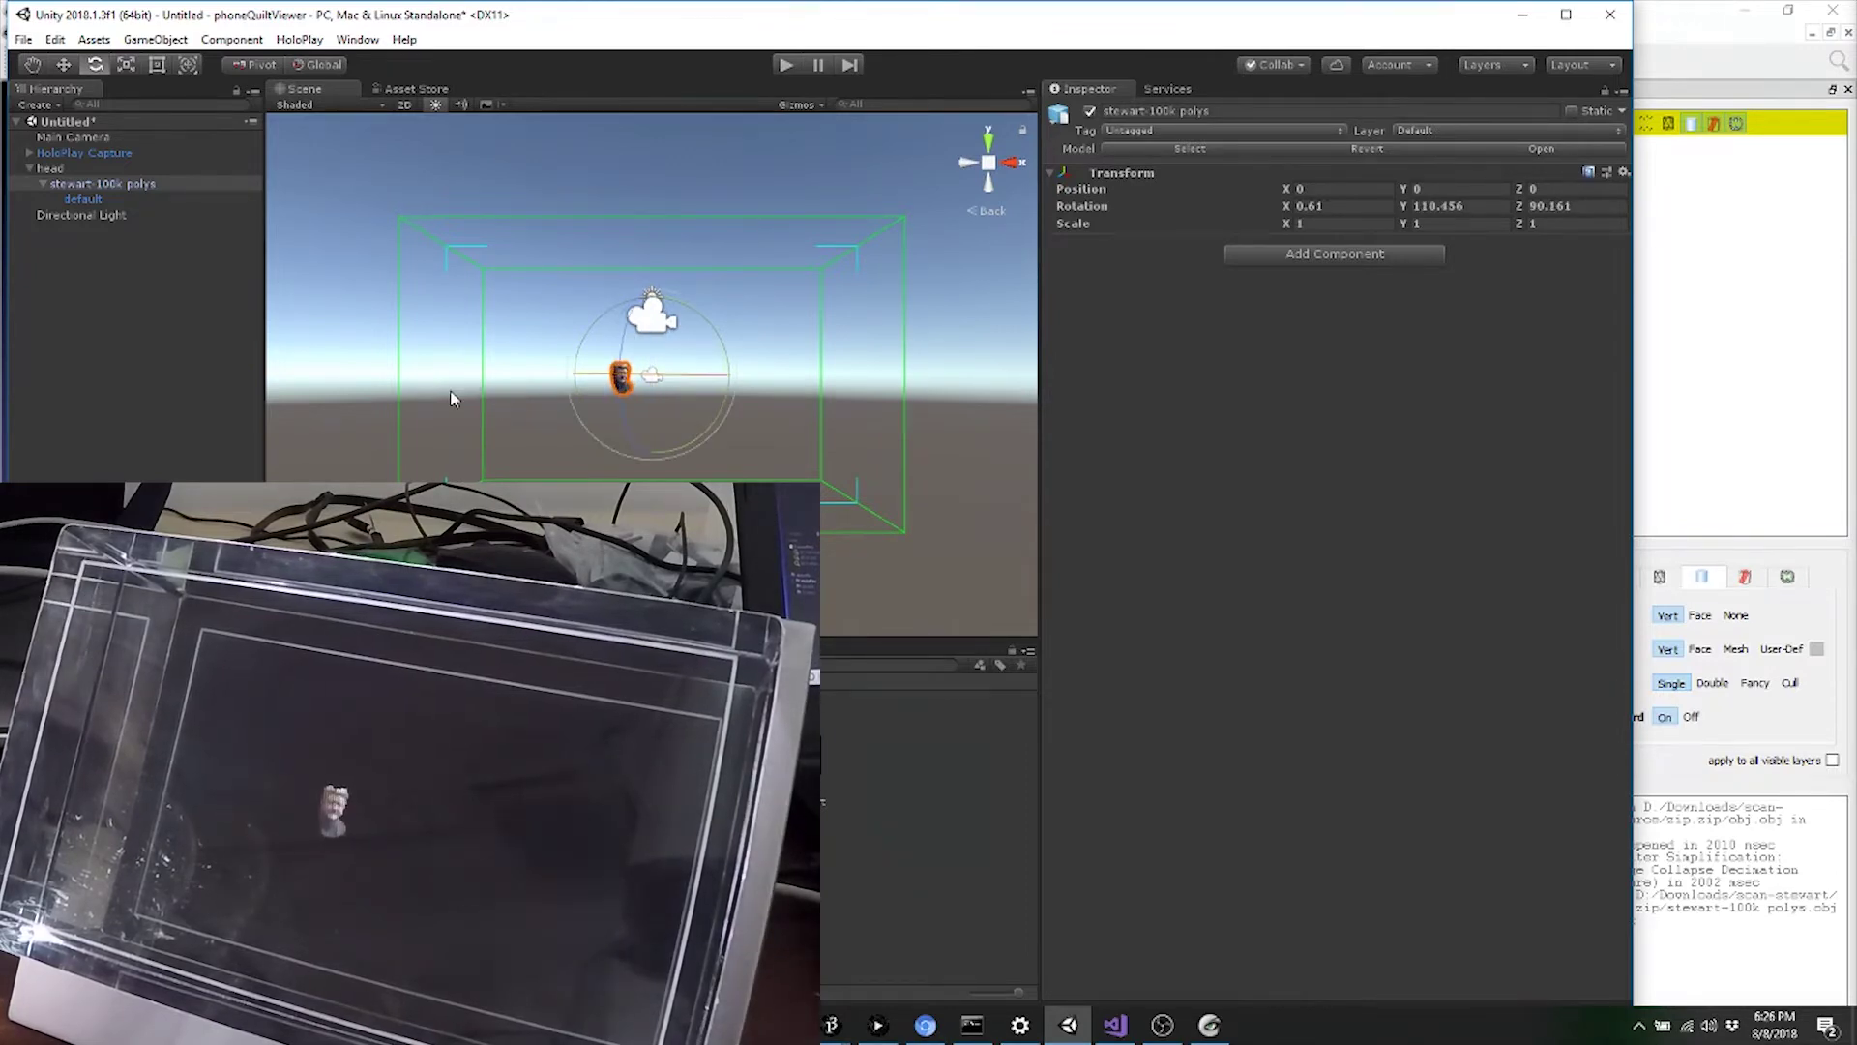
{"action": "key", "text": "r"}
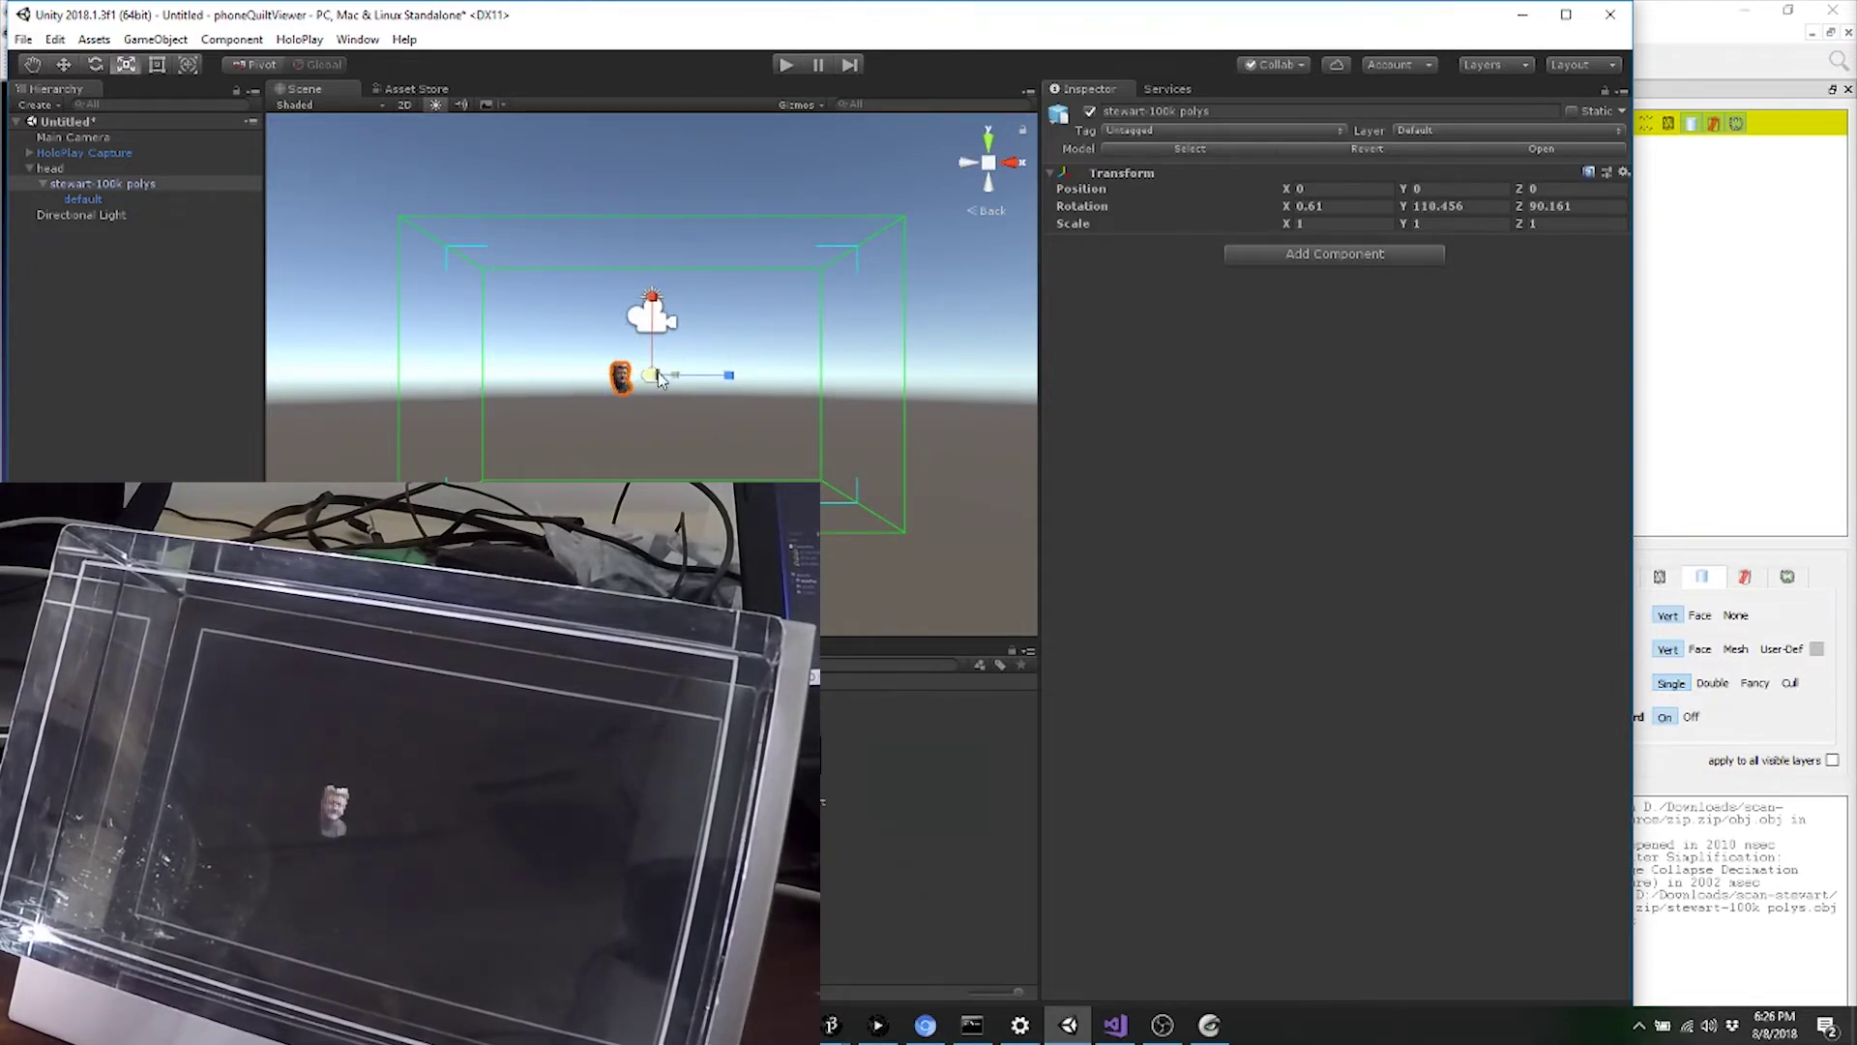
{"action": "left_click_drag", "start_coordinate": [653, 375], "coordinate": [920, 171]}
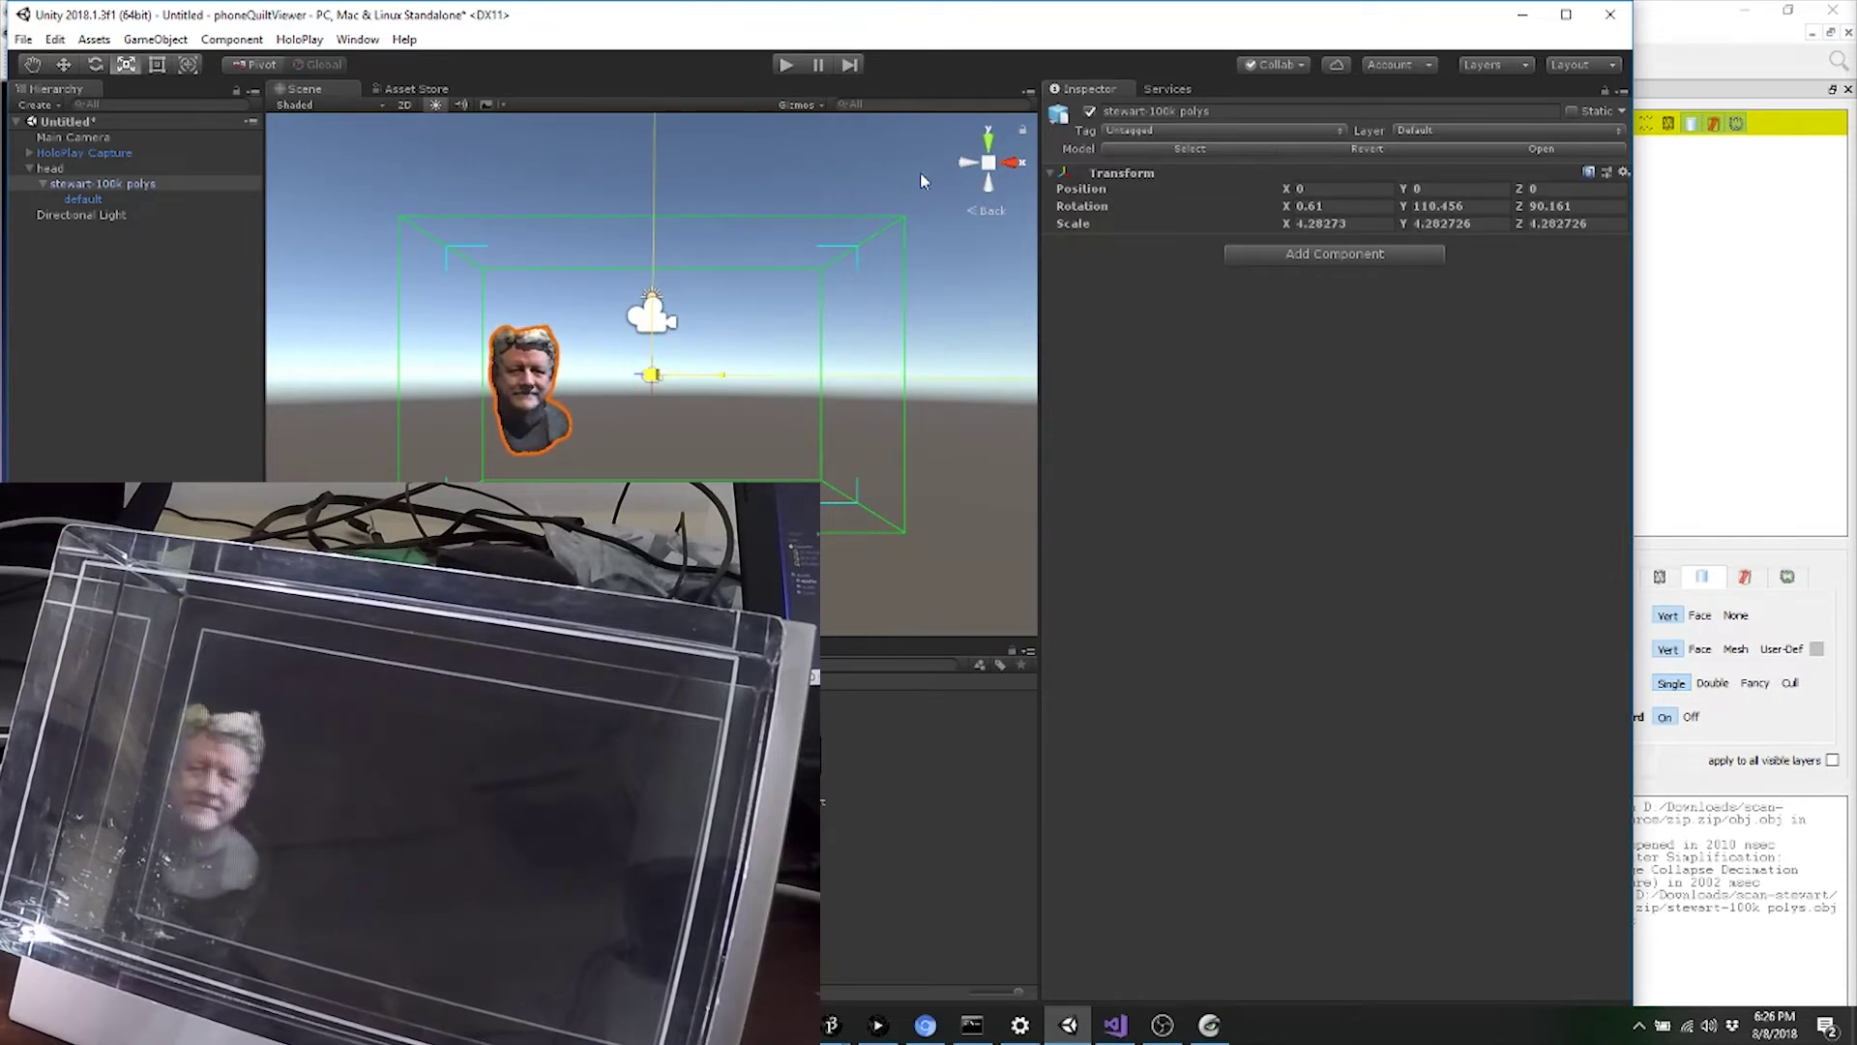
{"action": "key", "text": "w"}
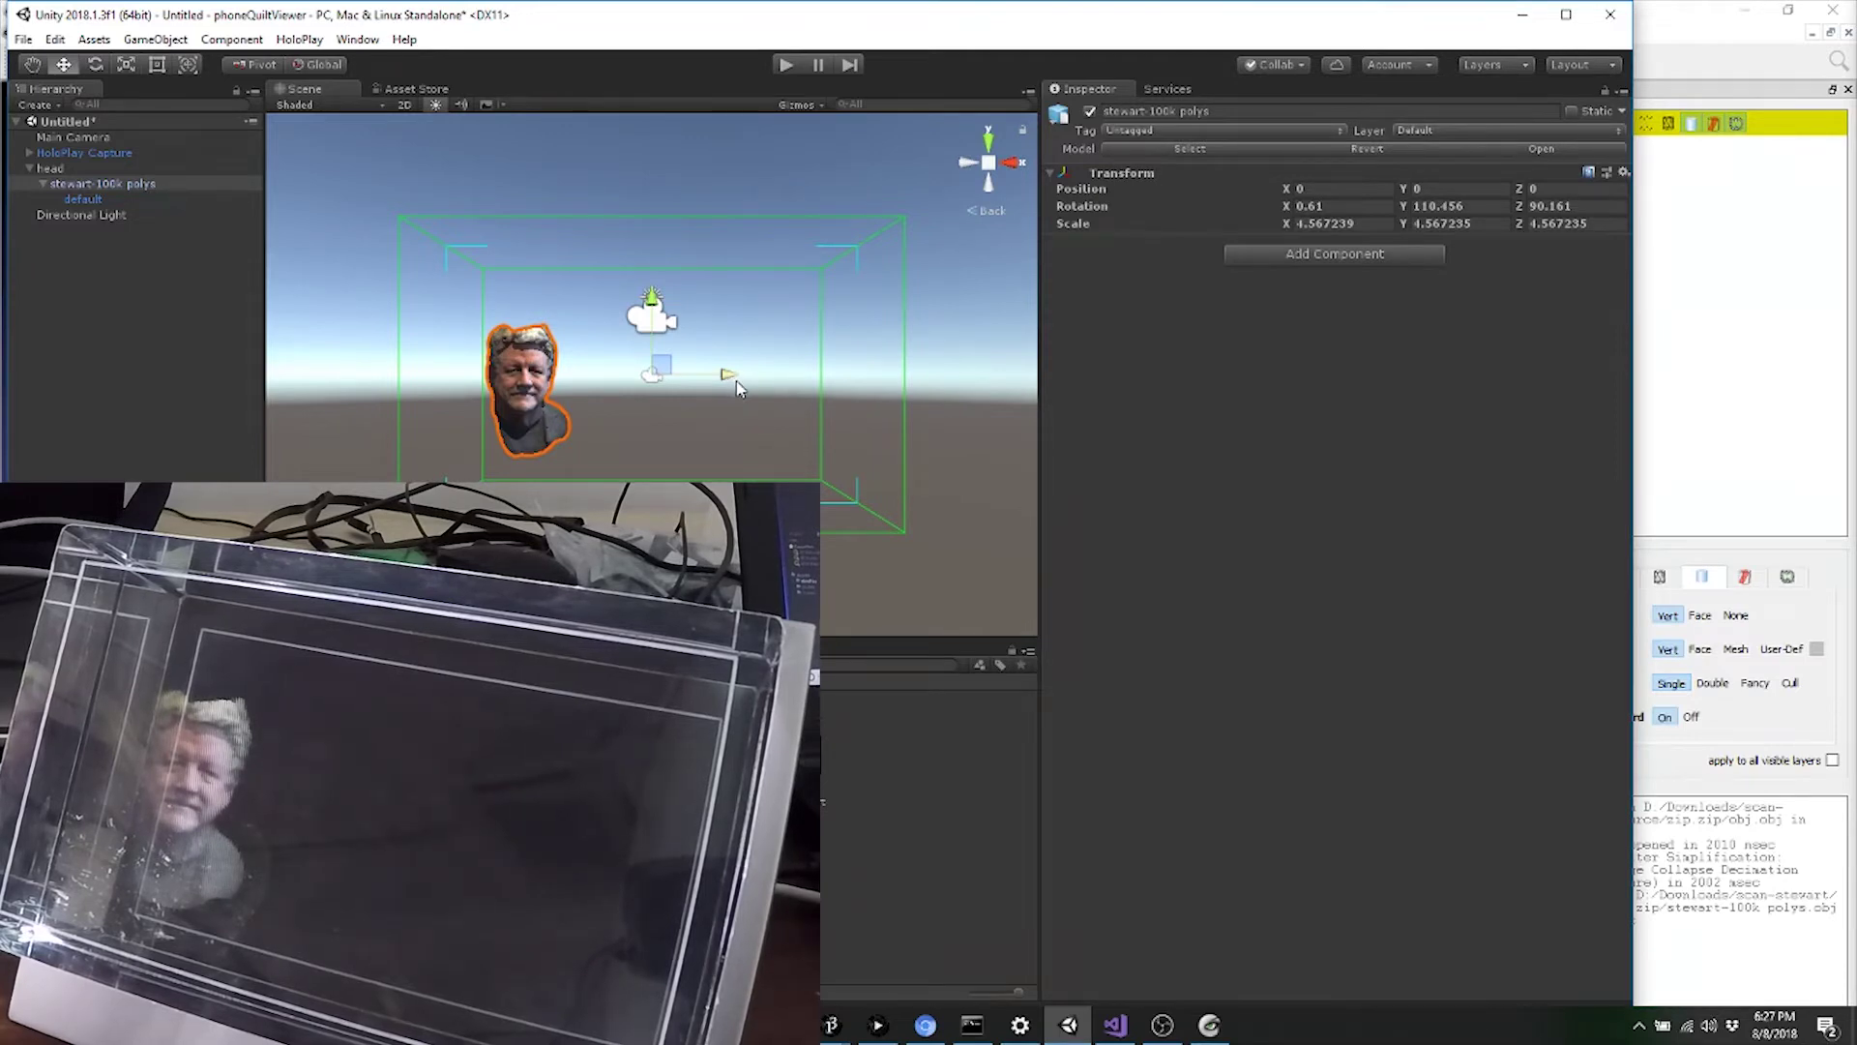
{"action": "key", "text": "q"}
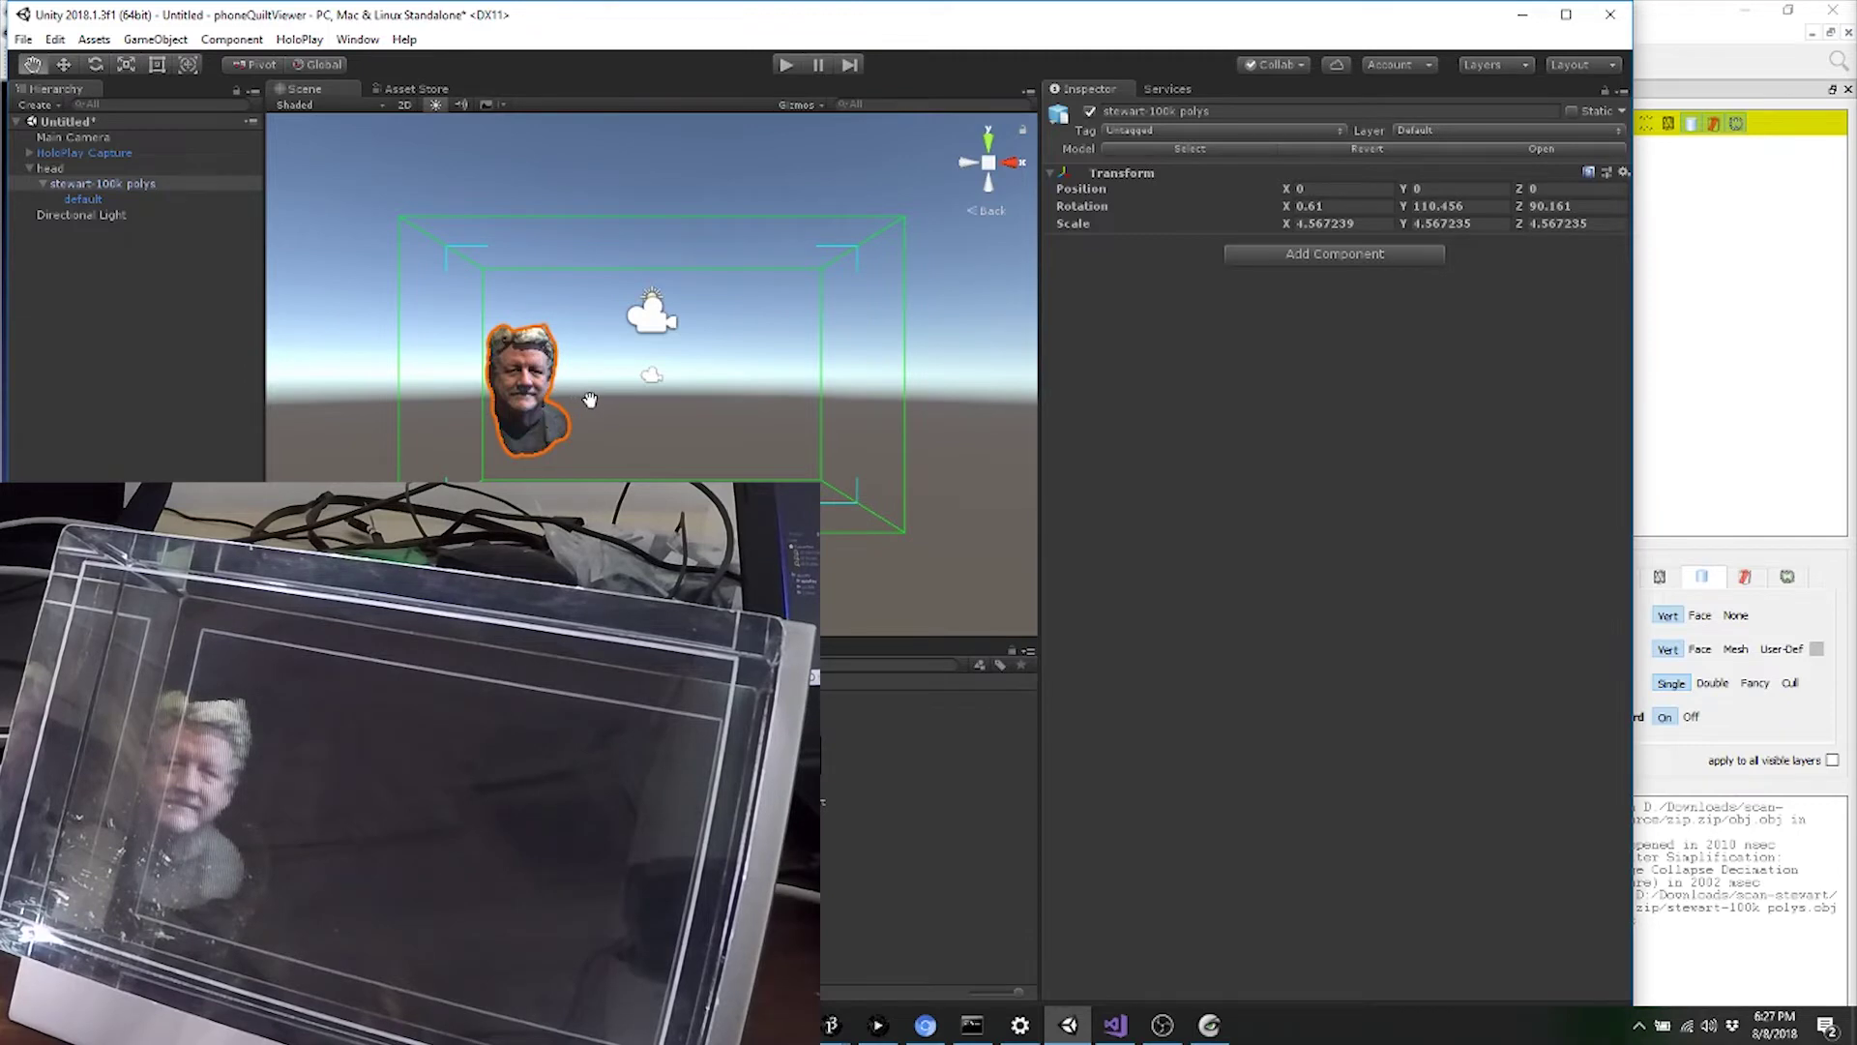
{"action": "key", "text": "w"}
{"action": "key", "text": "e"}
{"action": "key", "text": "r"}
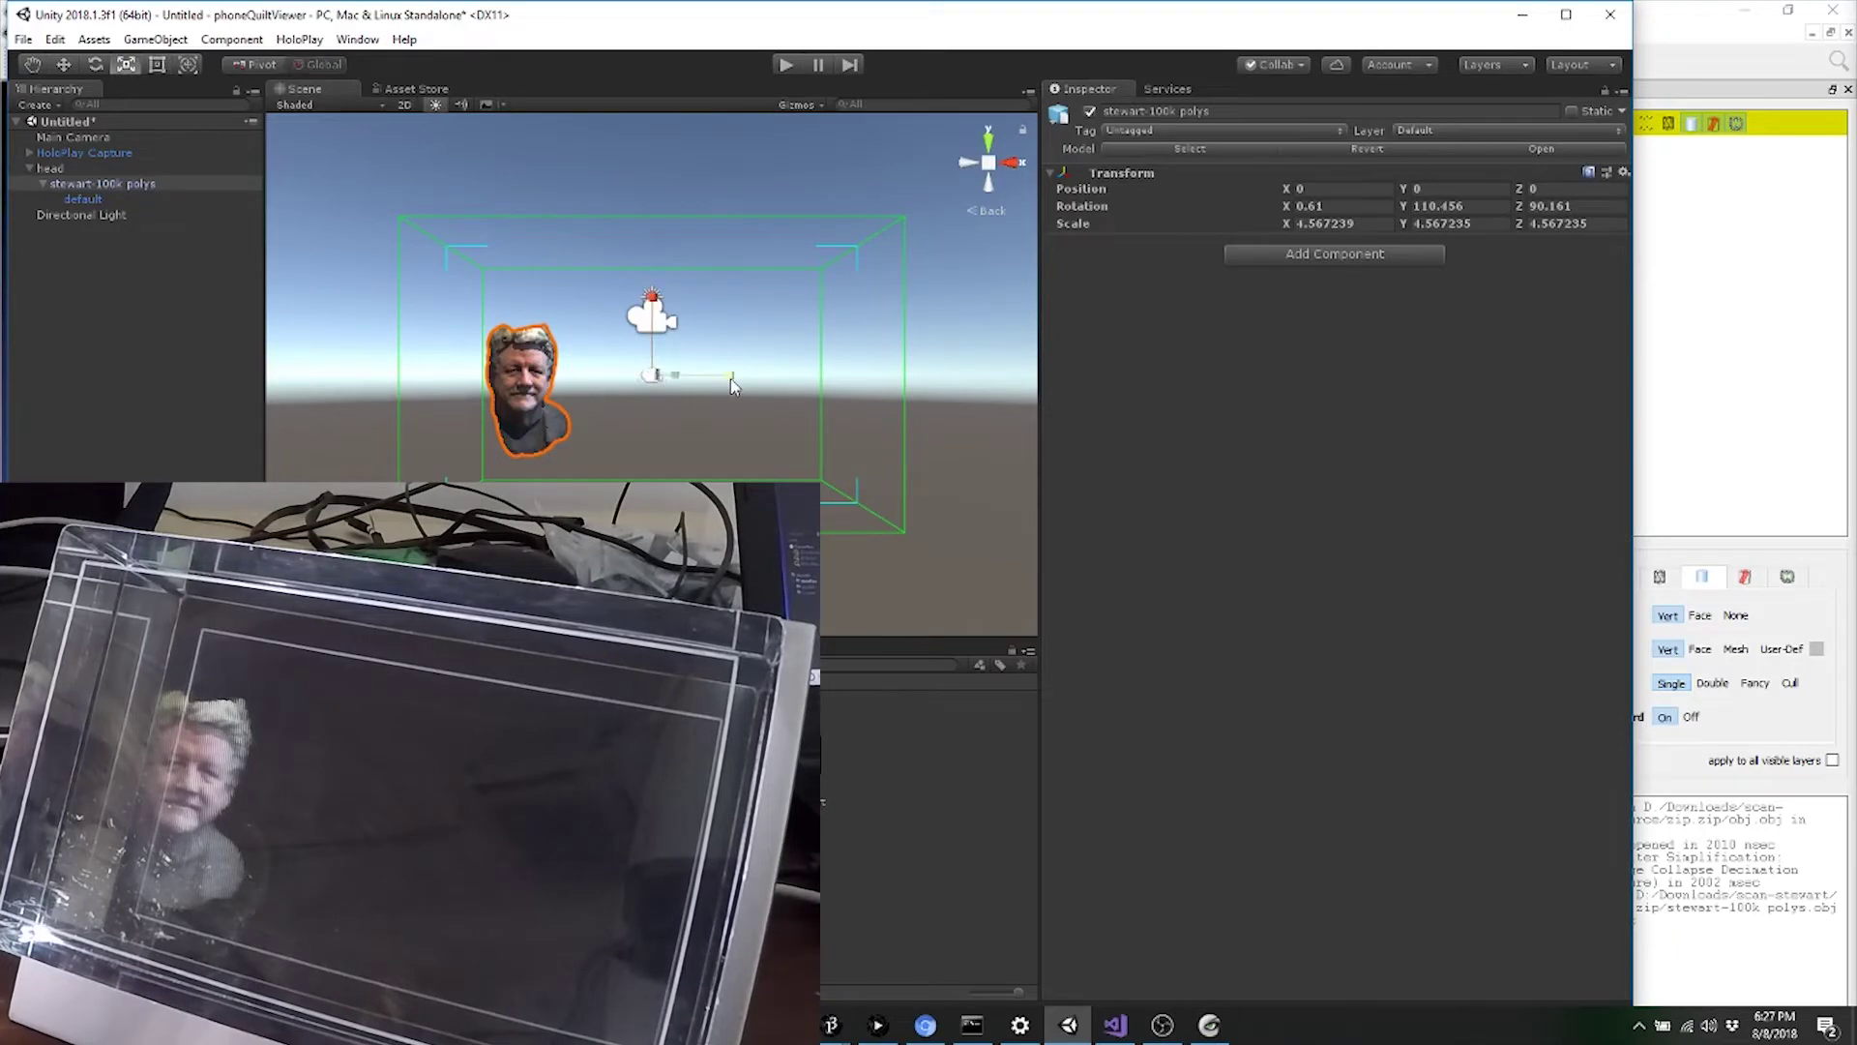
{"action": "key", "text": "e"}
Move the child model along X to about 5.11 and turn it to about Y 127.98 so the face looks straight ahead.
{"action": "key", "text": "w"}
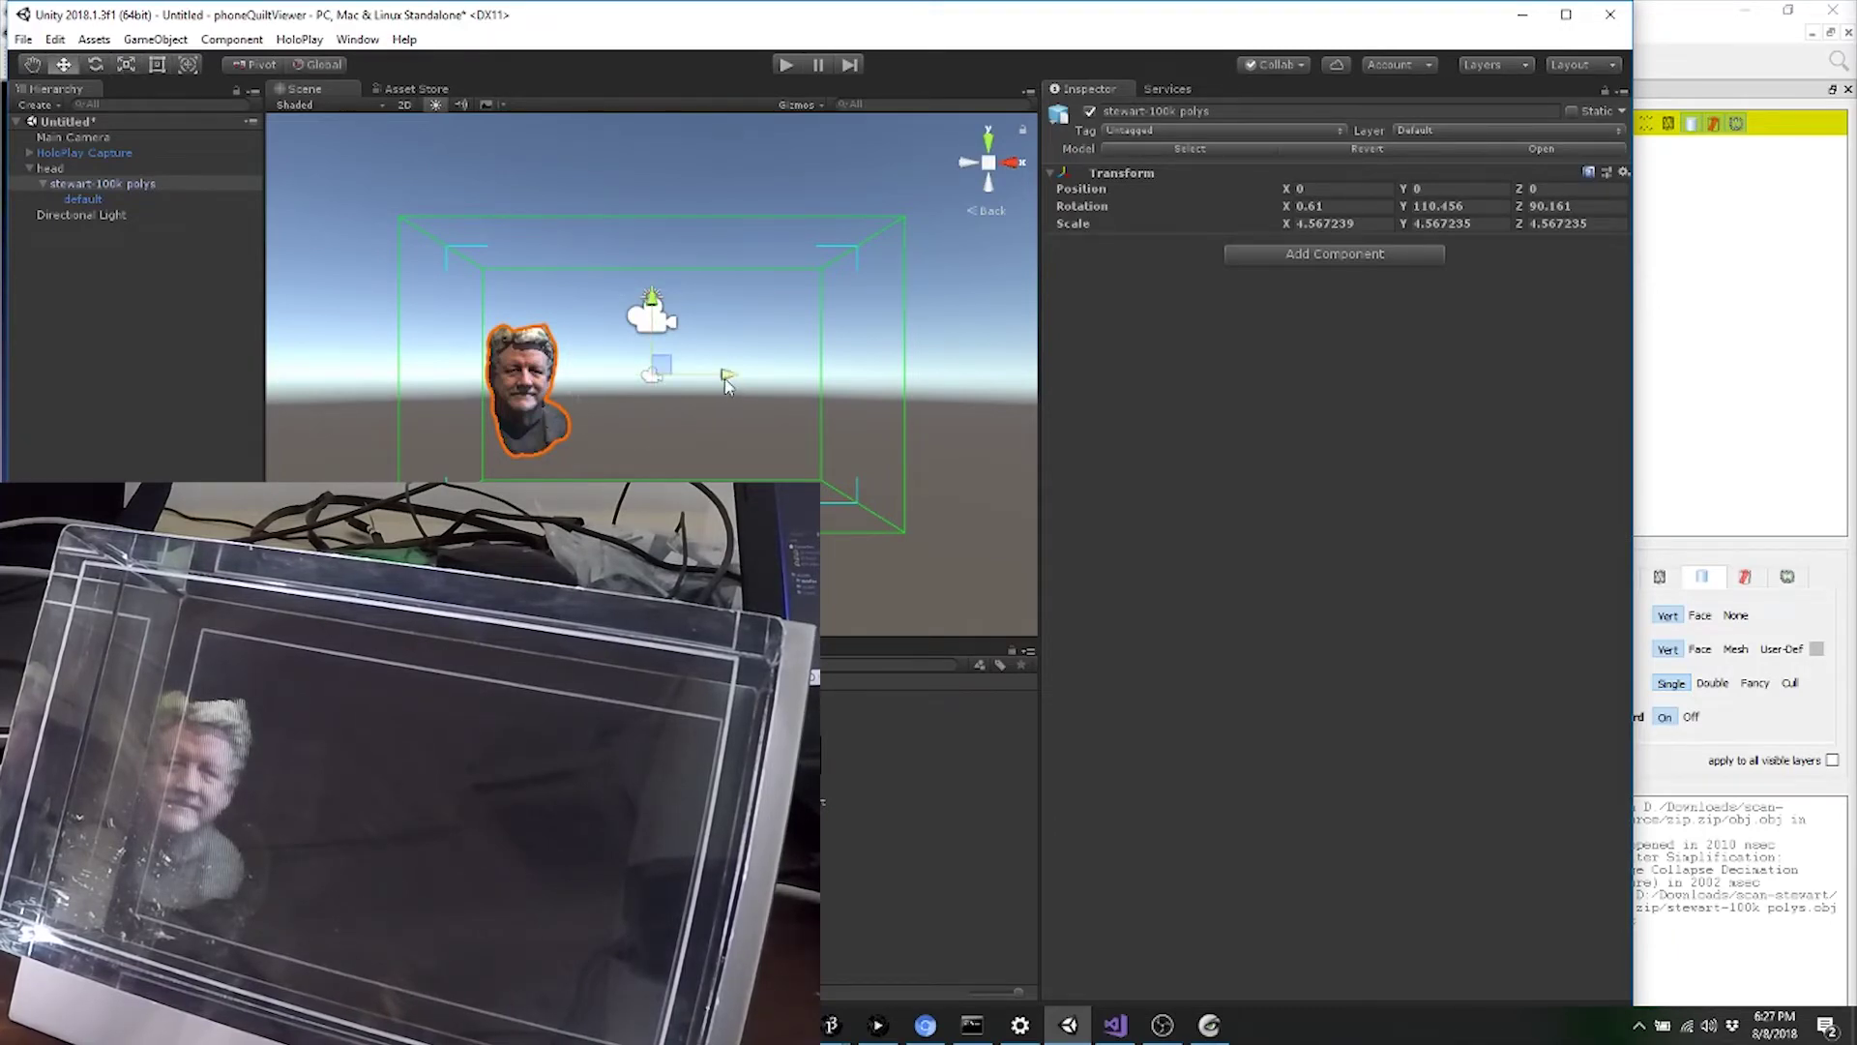
{"action": "left_click_drag", "start_coordinate": [728, 385], "coordinate": [815, 387]}
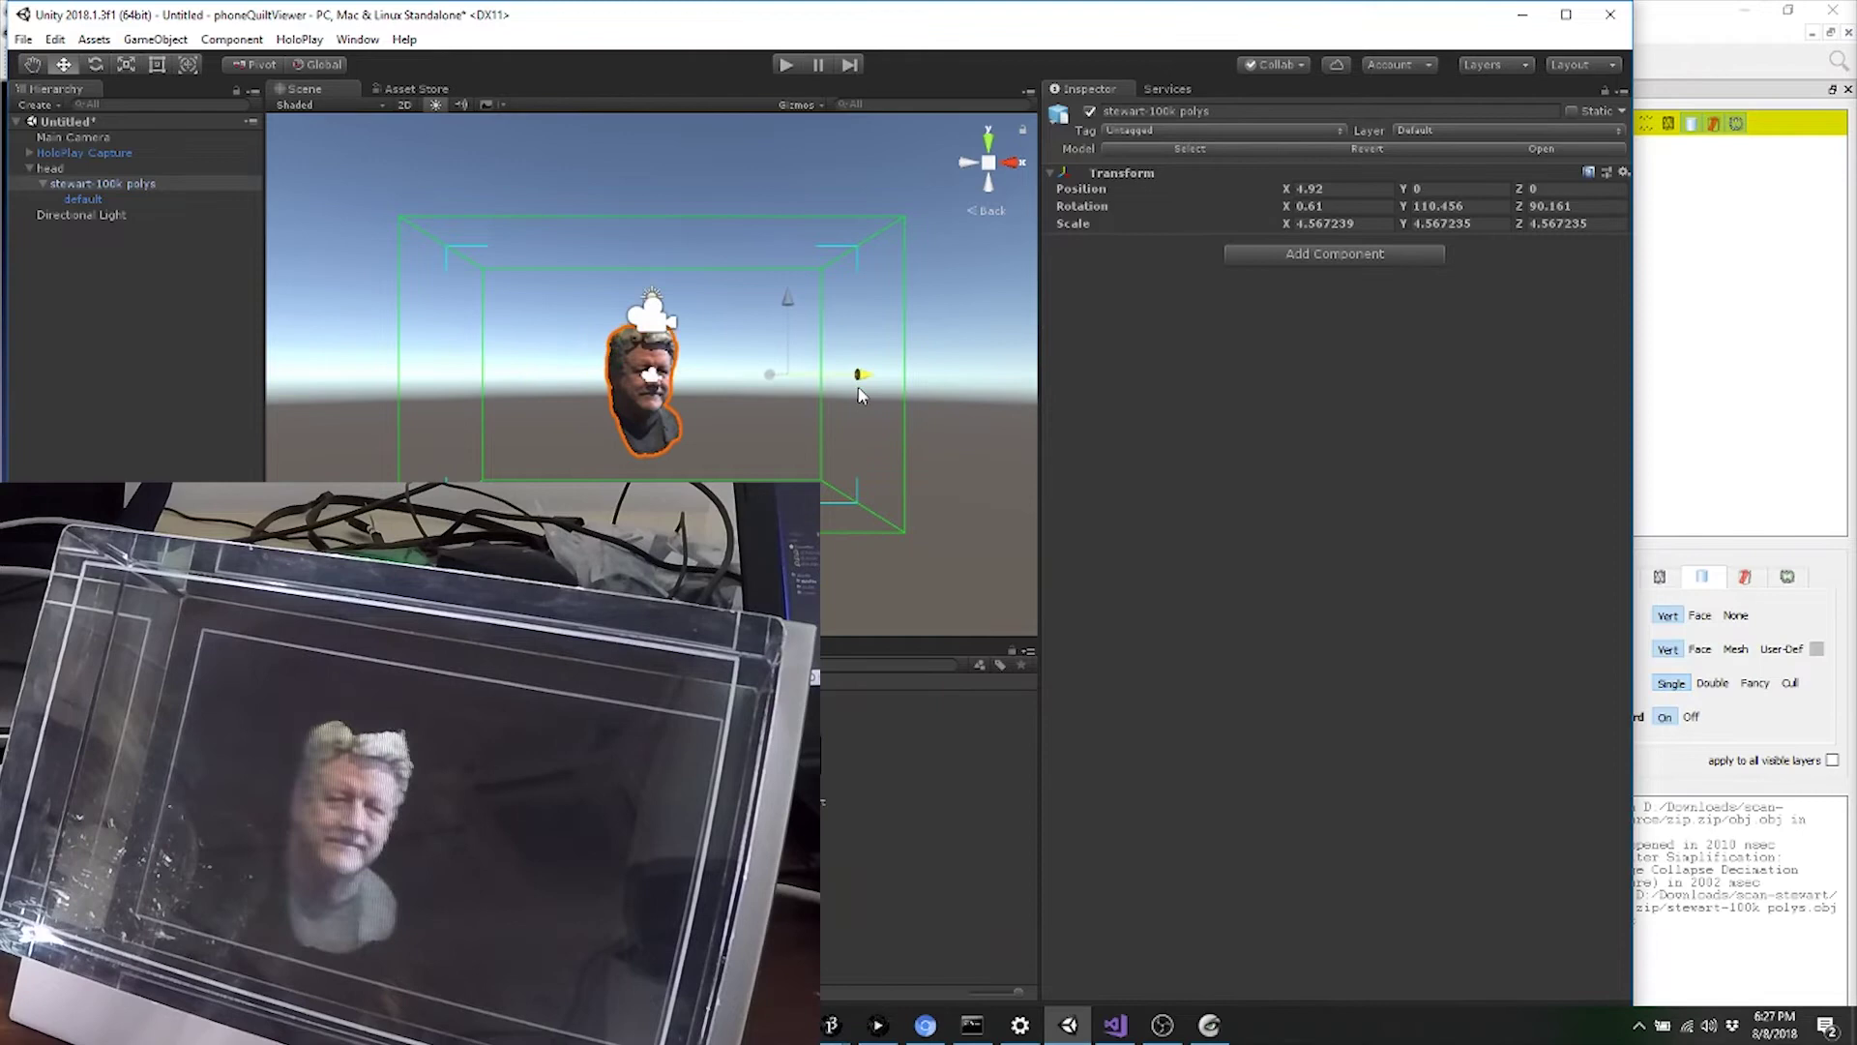
{"action": "left_click_drag", "start_coordinate": [861, 395], "coordinate": [855, 396]}
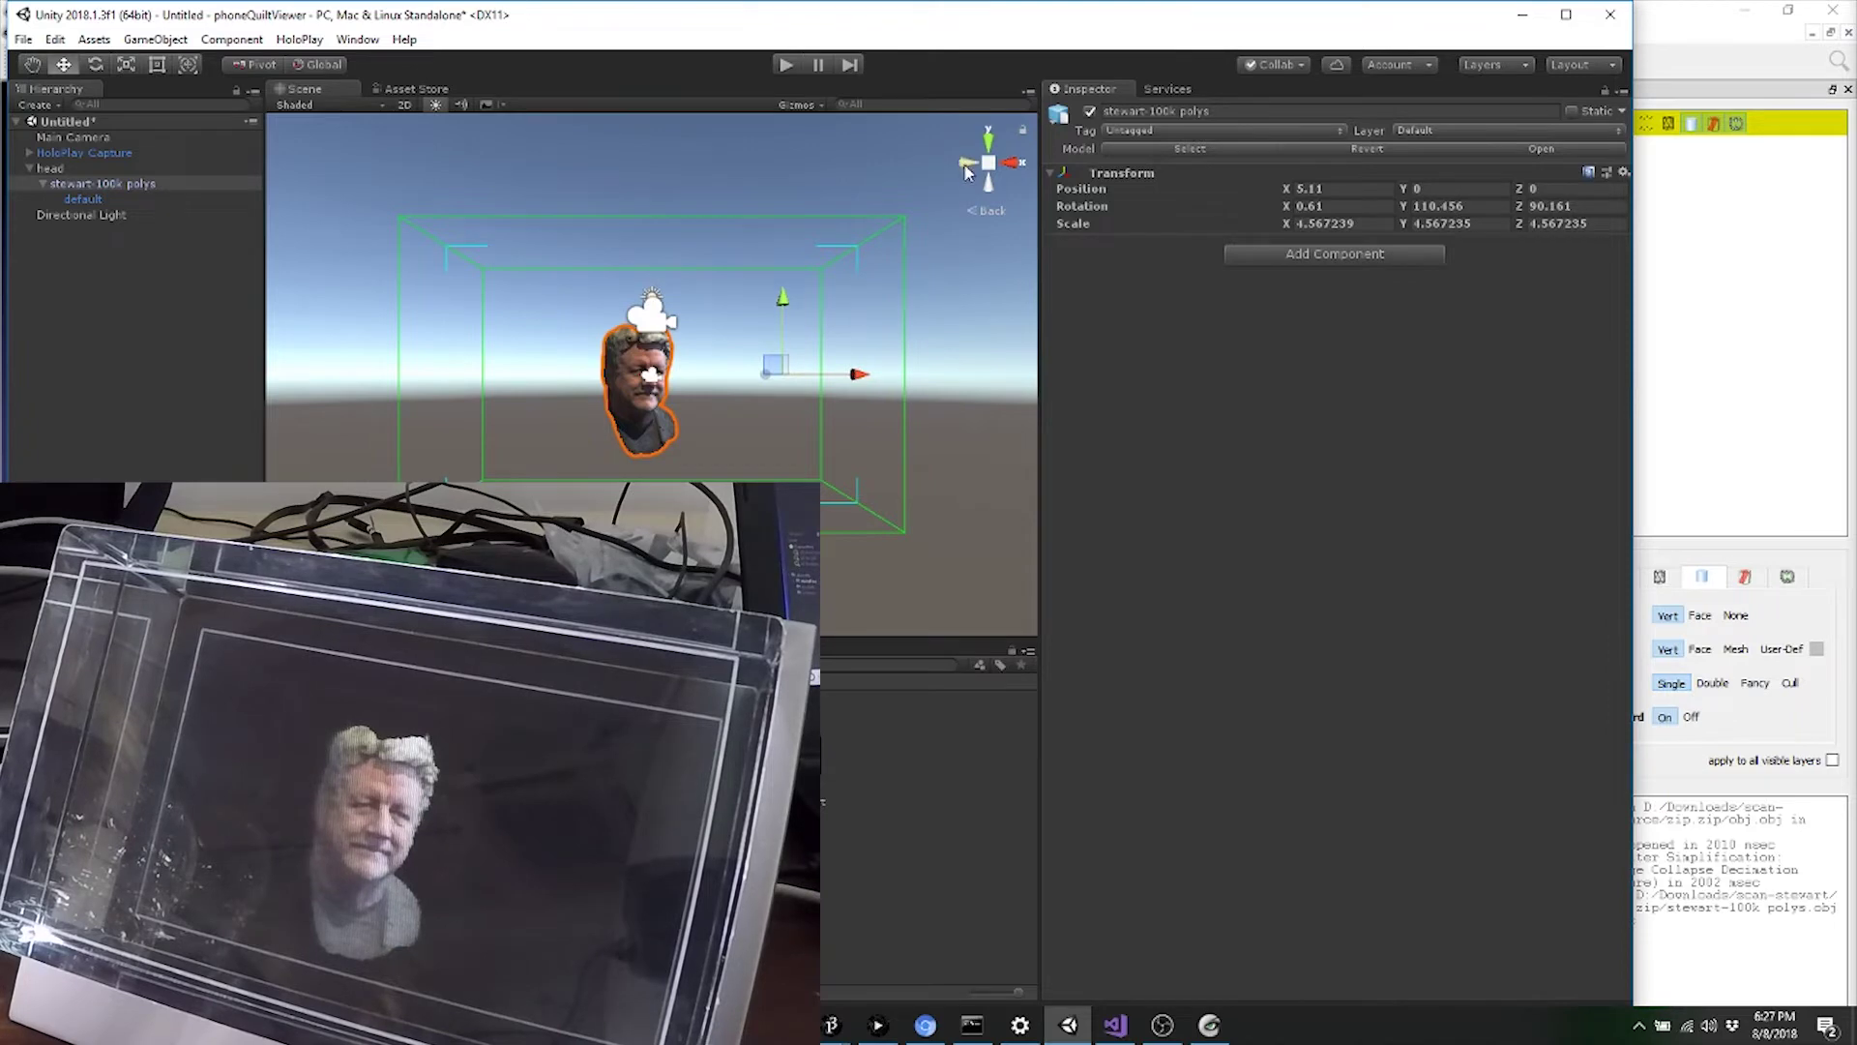
{"action": "key", "text": "e"}
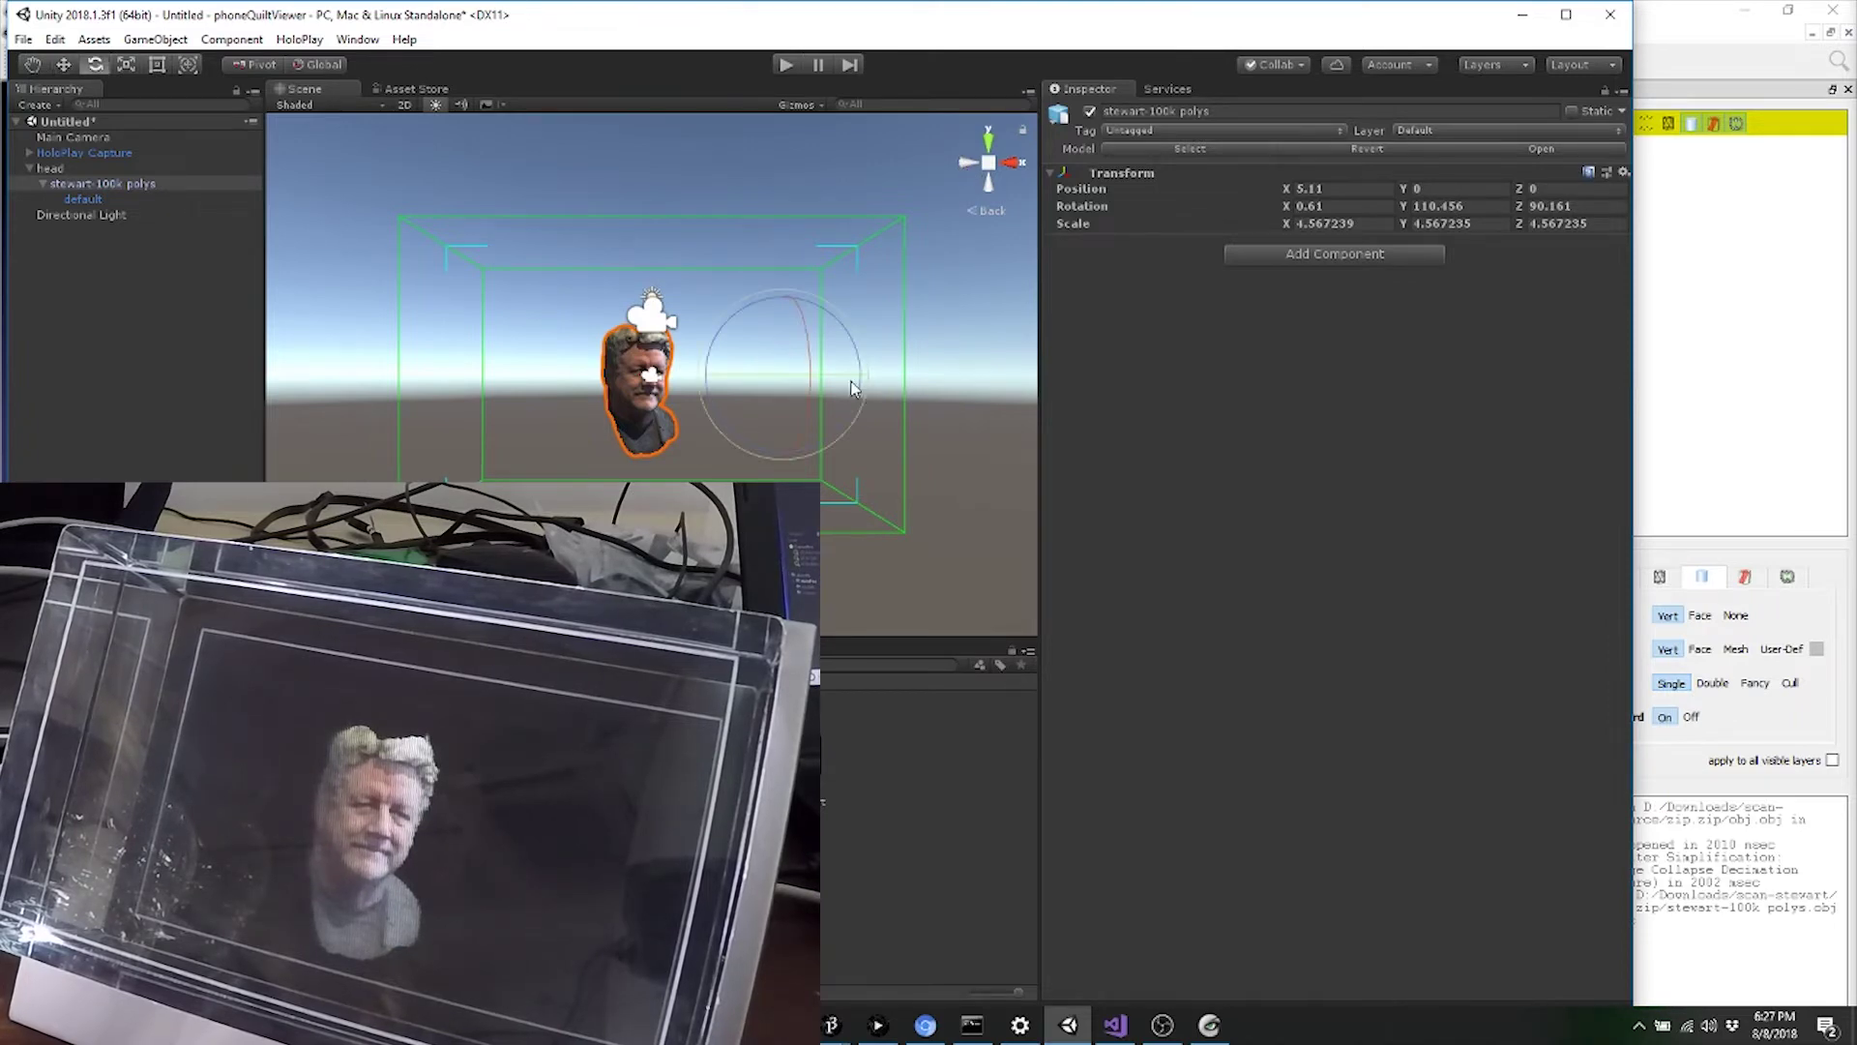
{"action": "left_click_drag", "start_coordinate": [849, 378], "coordinate": [816, 395]}
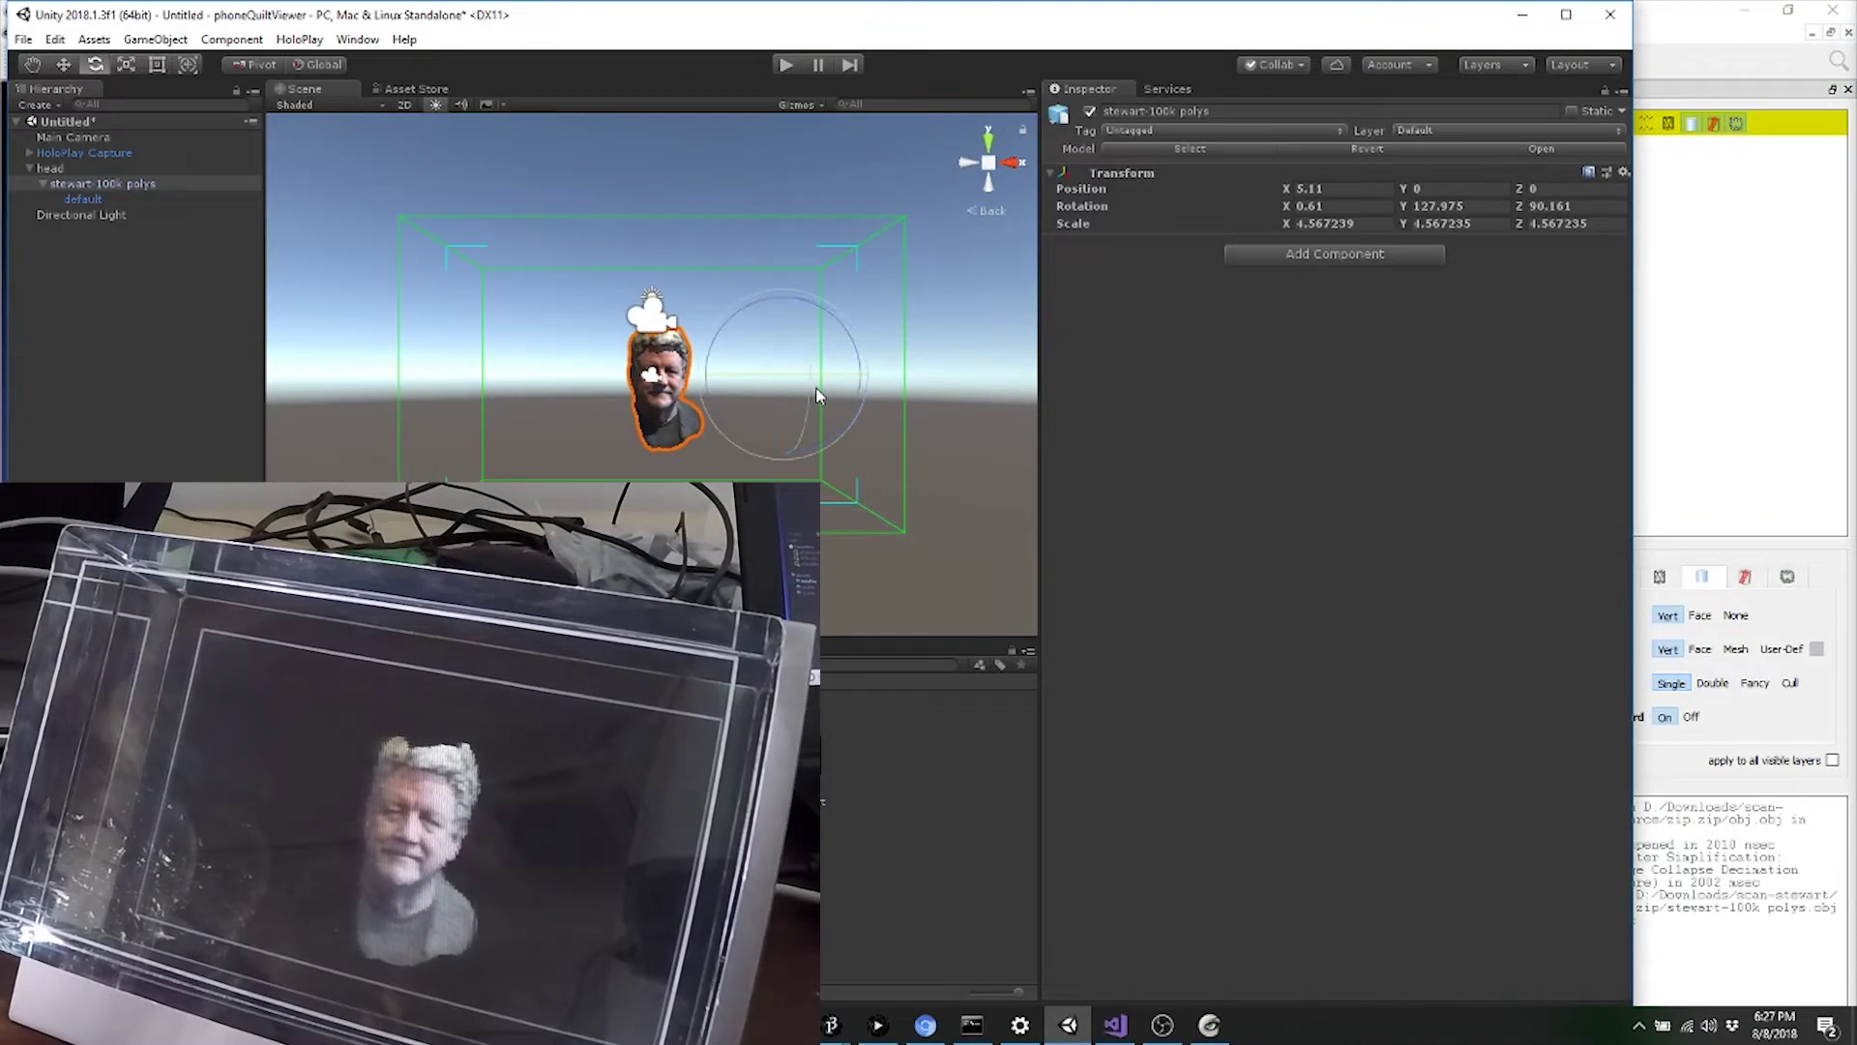
Centre the child model in the capture volume from the top view, at about X 4.58 and Z -3.67.
{"action": "left_click", "coordinate": [987, 141]}
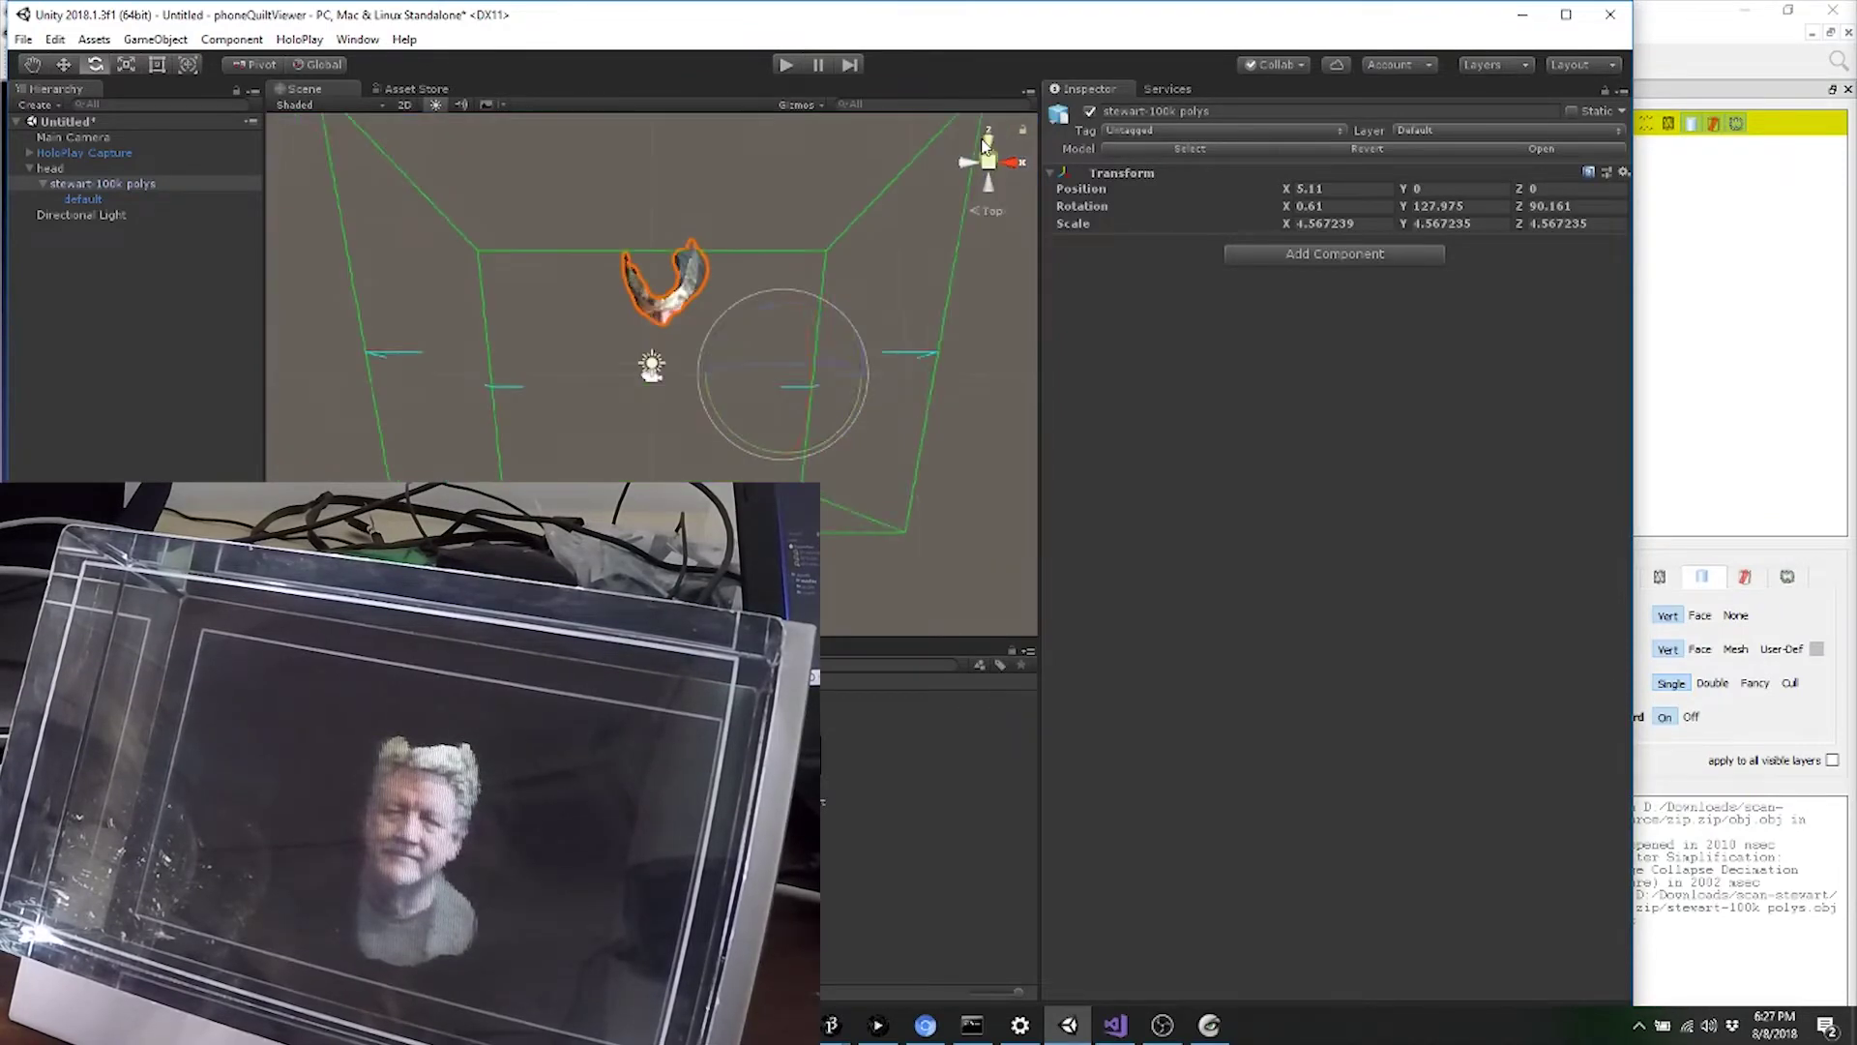
{"action": "key", "text": "w"}
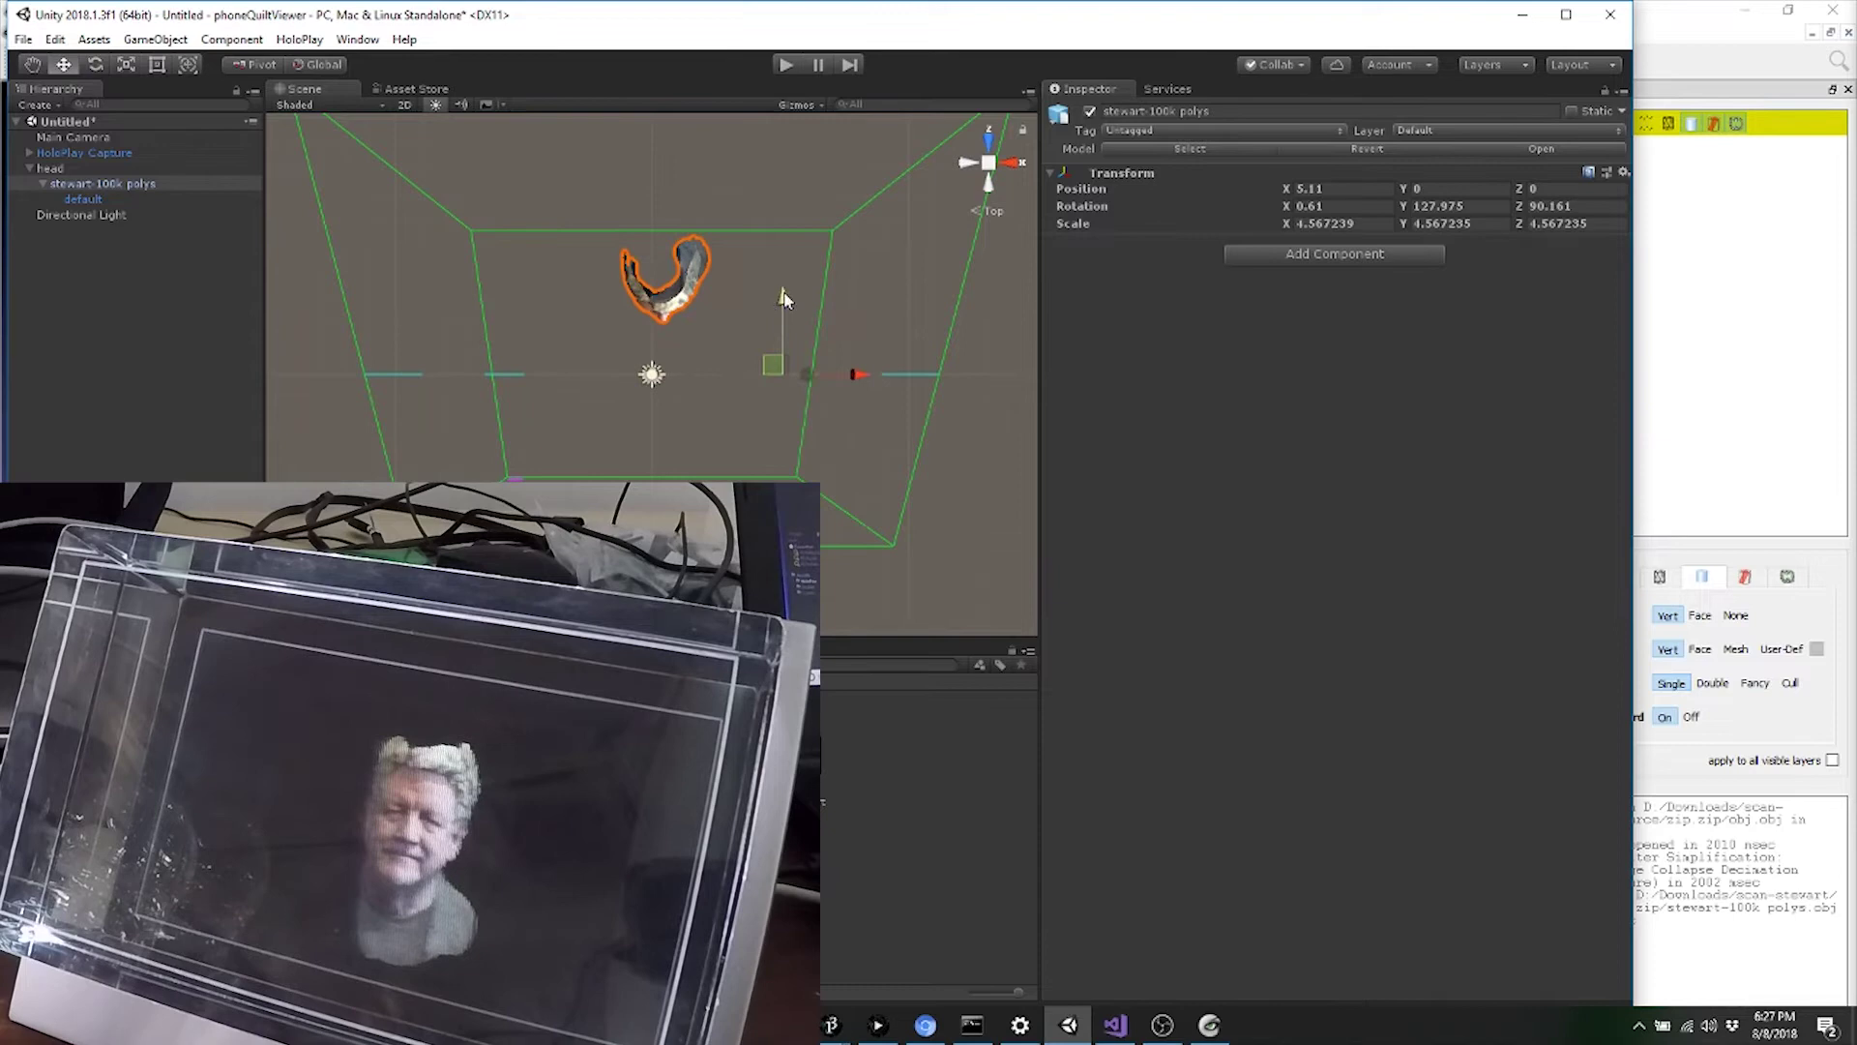
{"action": "left_click_drag", "start_coordinate": [783, 304], "coordinate": [782, 401]}
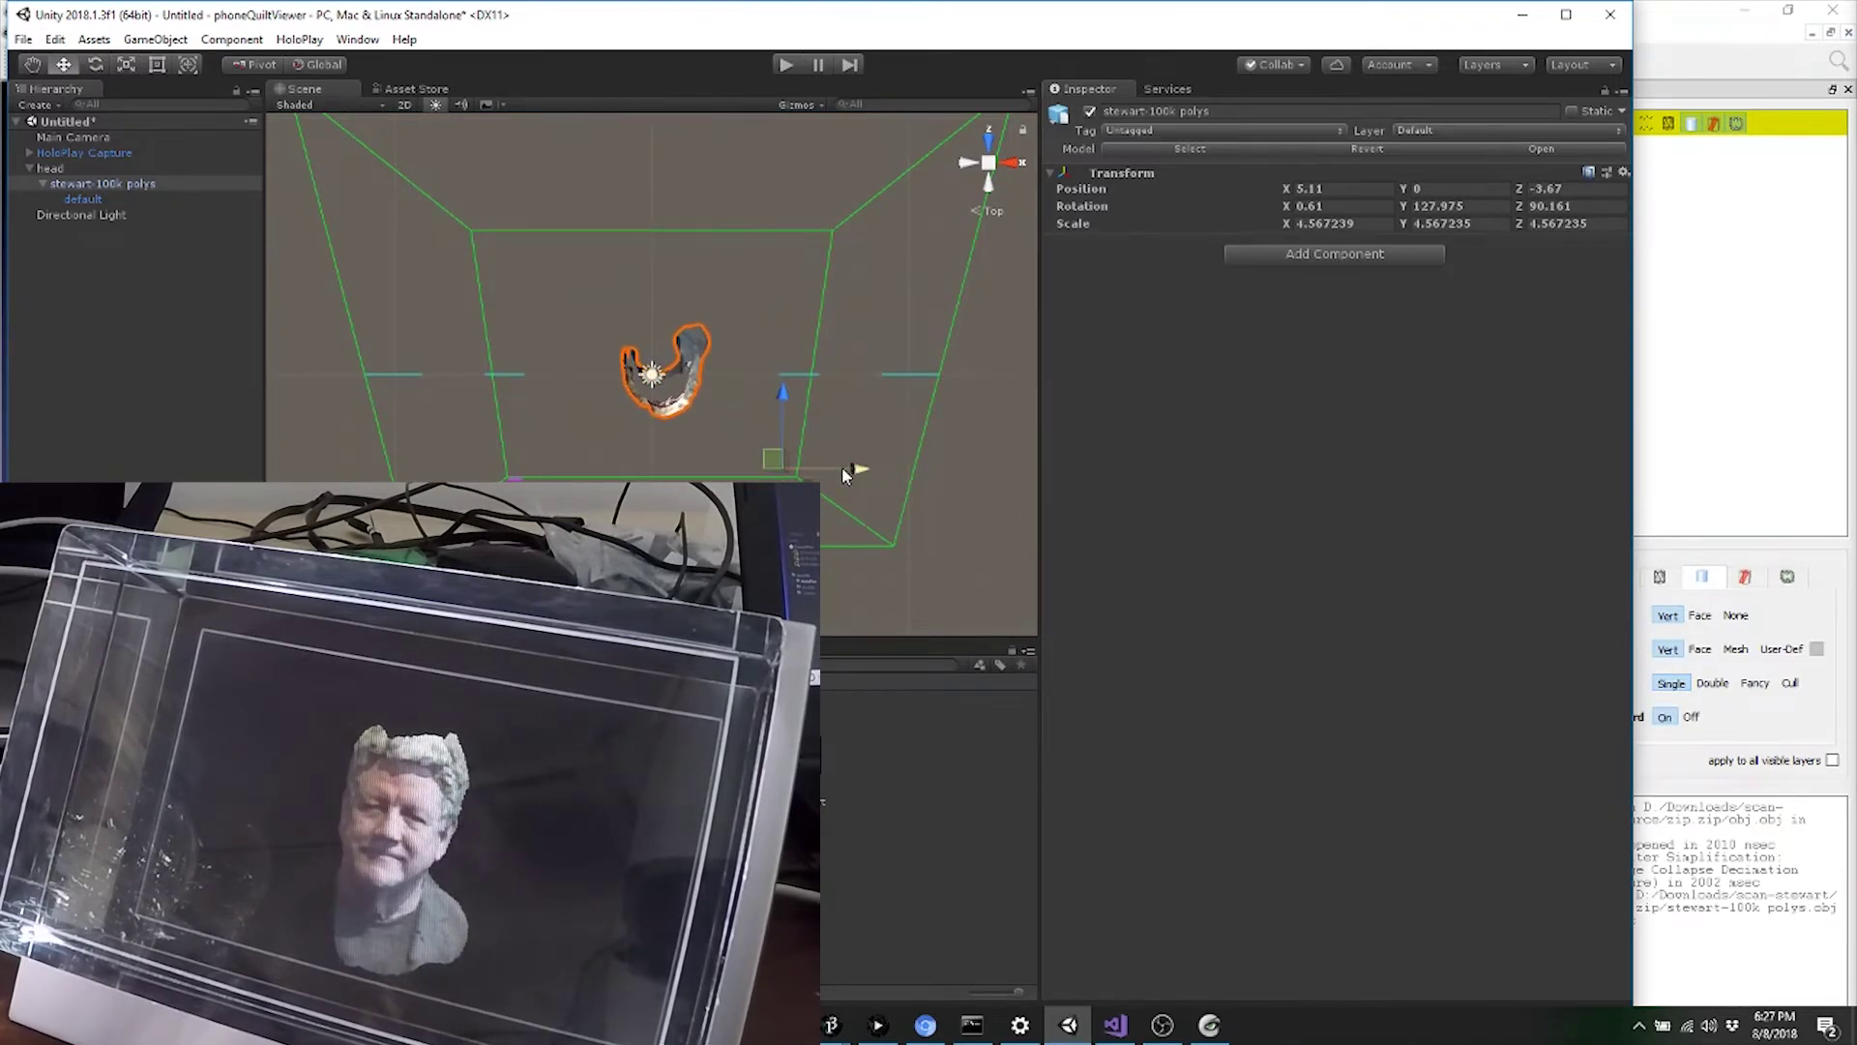
{"action": "left_click_drag", "start_coordinate": [844, 473], "coordinate": [830, 472]}
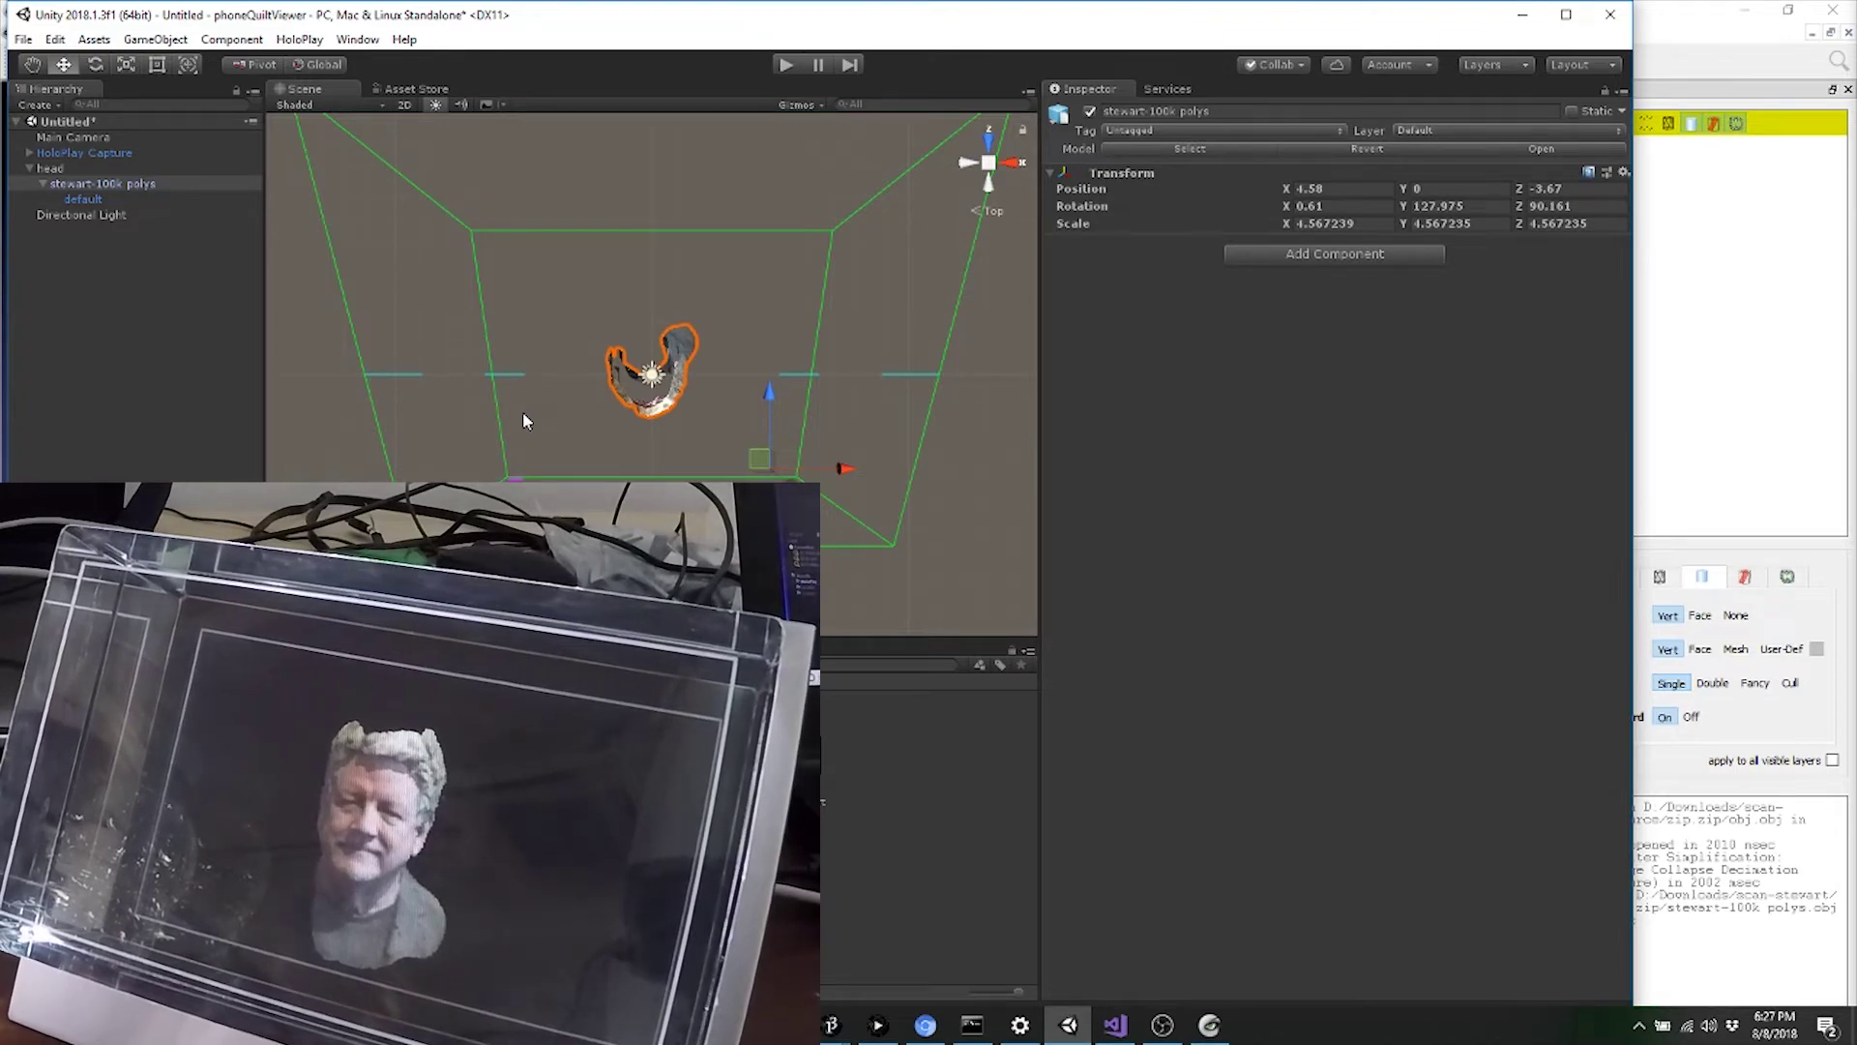
Scale the child model up uniformly to about 6.66, viewed from the back.
{"action": "left_click", "coordinate": [990, 189]}
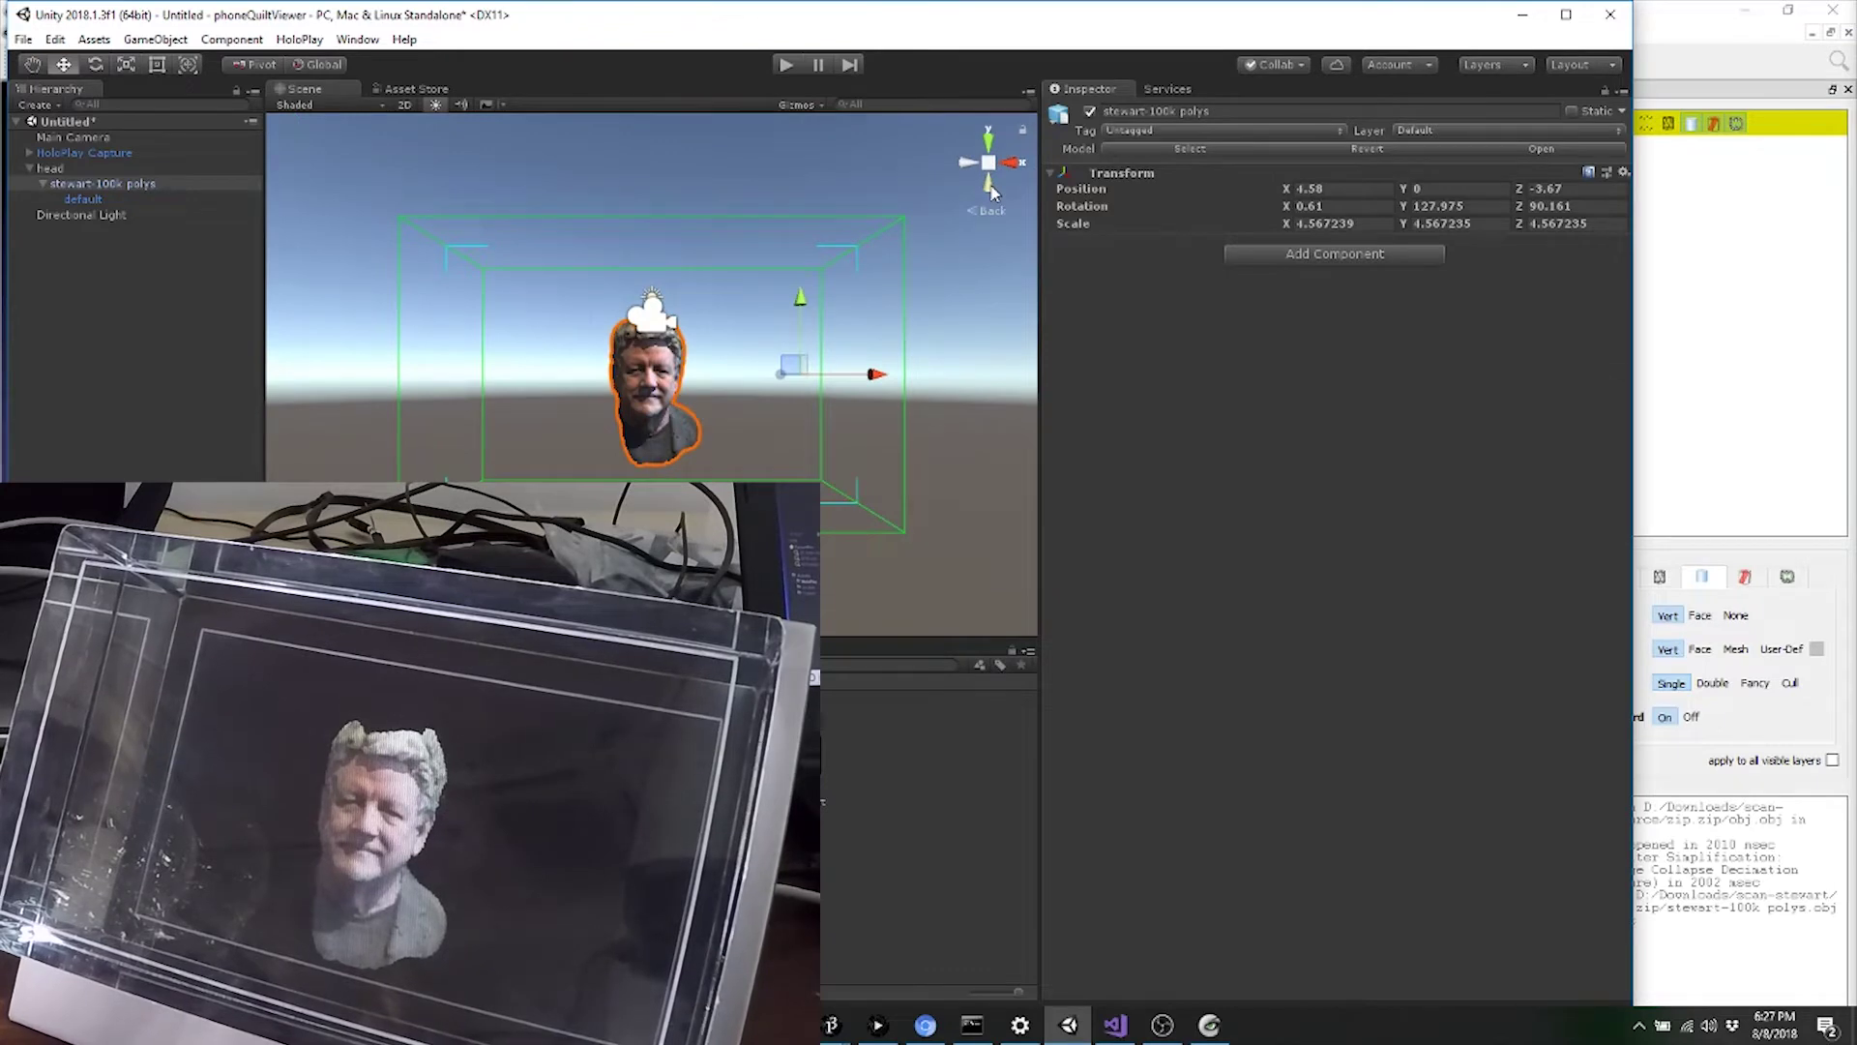
{"action": "key", "text": "e"}
{"action": "key", "text": "r"}
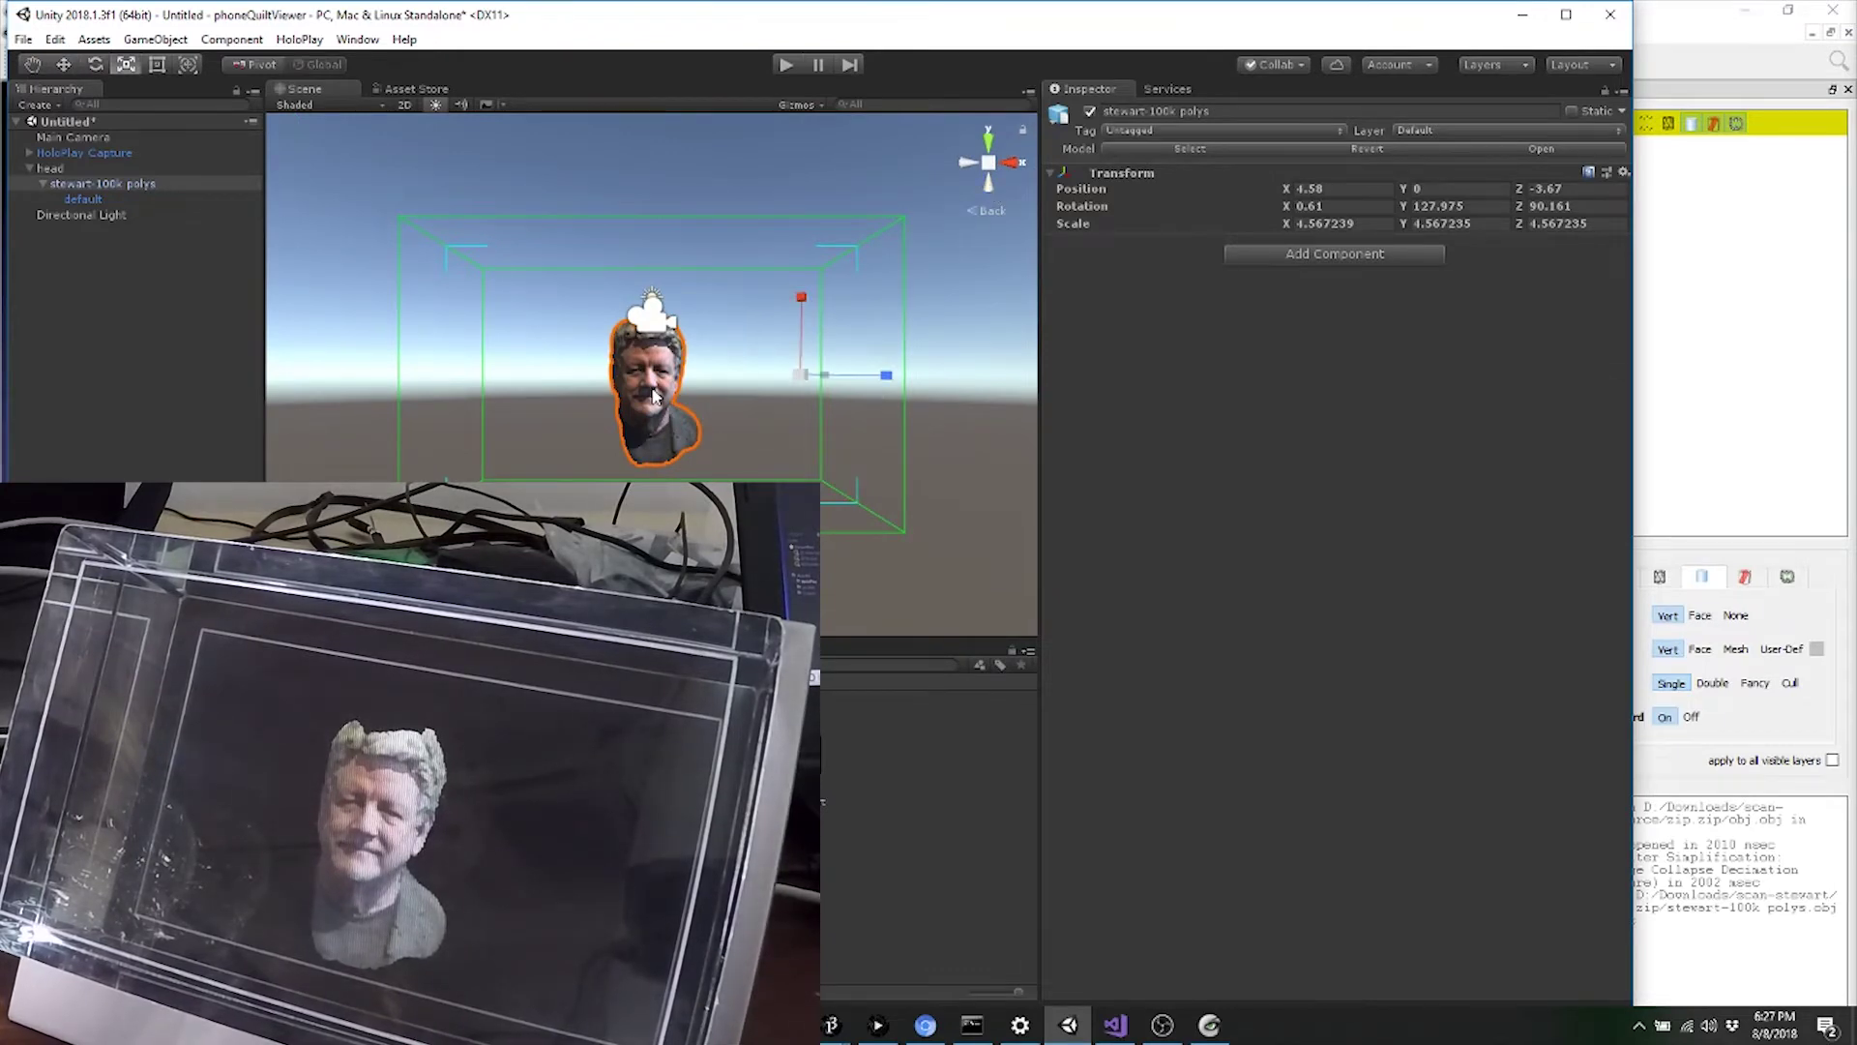
{"action": "left_click_drag", "start_coordinate": [802, 387], "coordinate": [814, 331]}
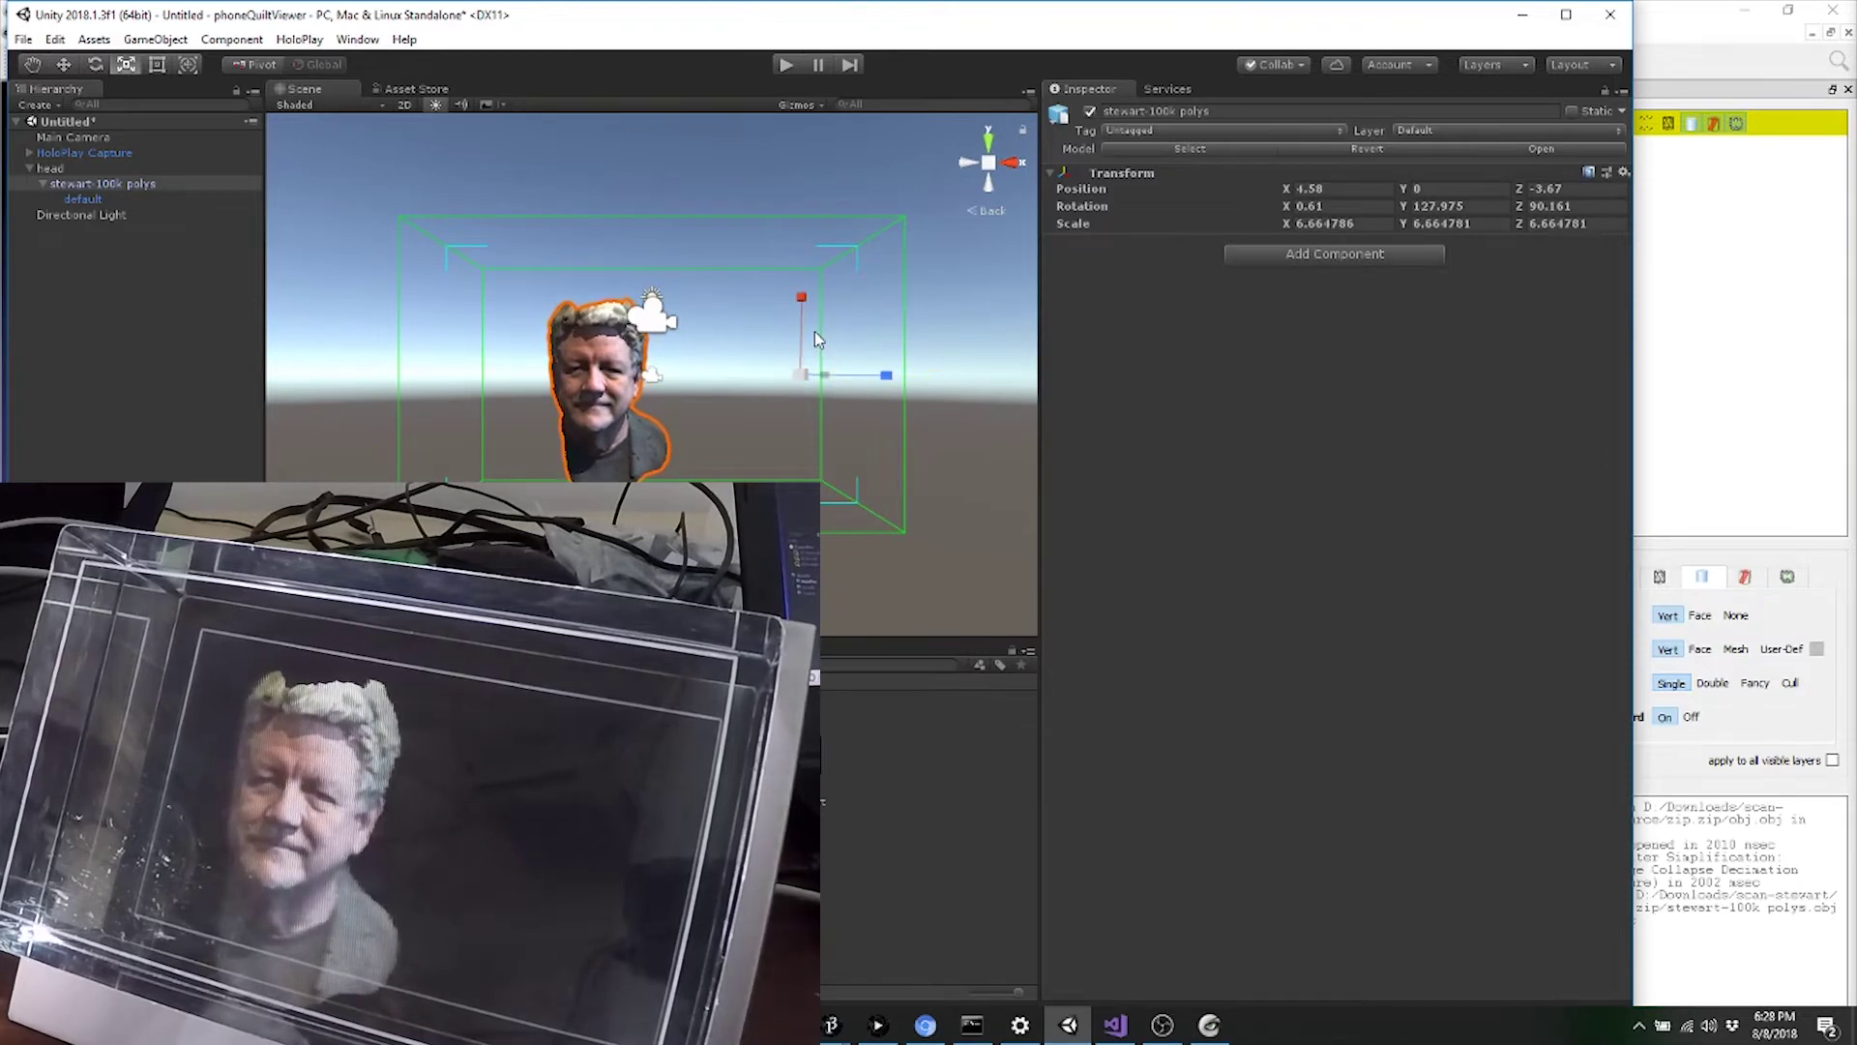
Undo the child model's last scaling and instead scale the head parent uniformly to about 1.90, with its Y rotation at 0.
{"action": "key", "text": "ctrl+z"}
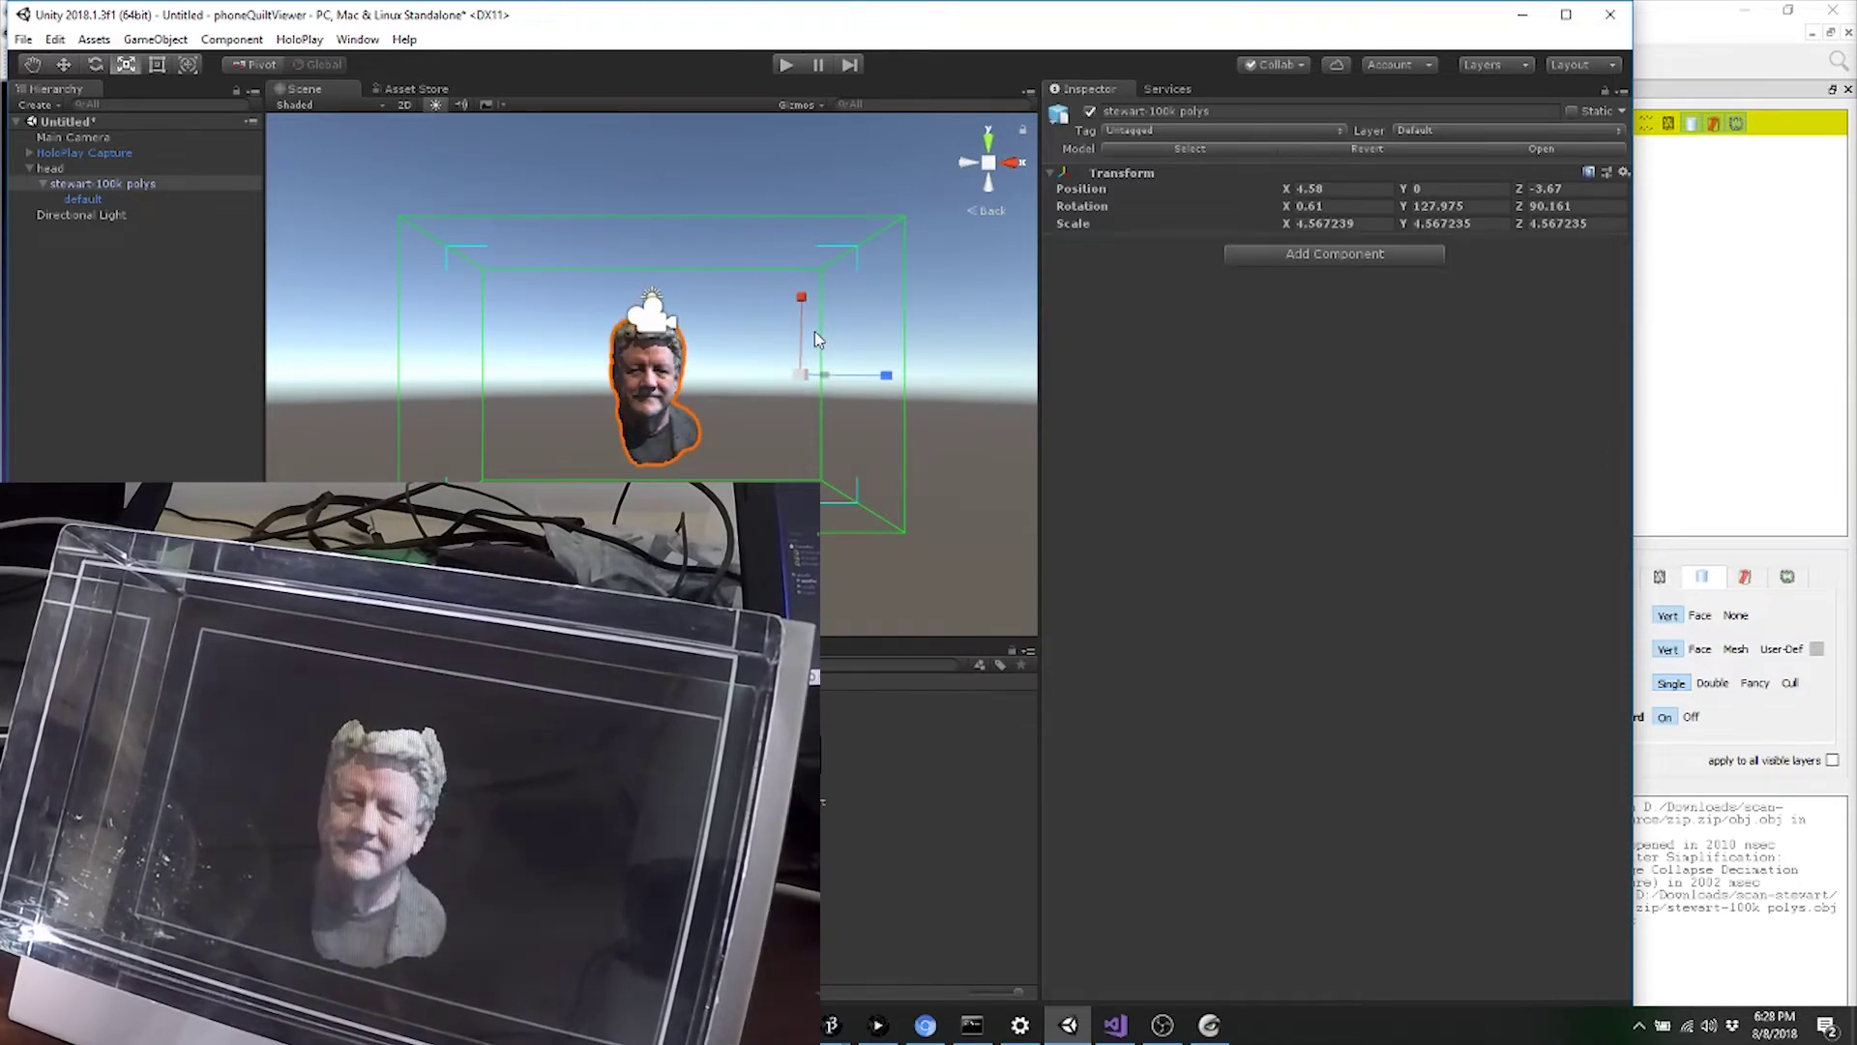
{"action": "right_click", "coordinate": [86, 171]}
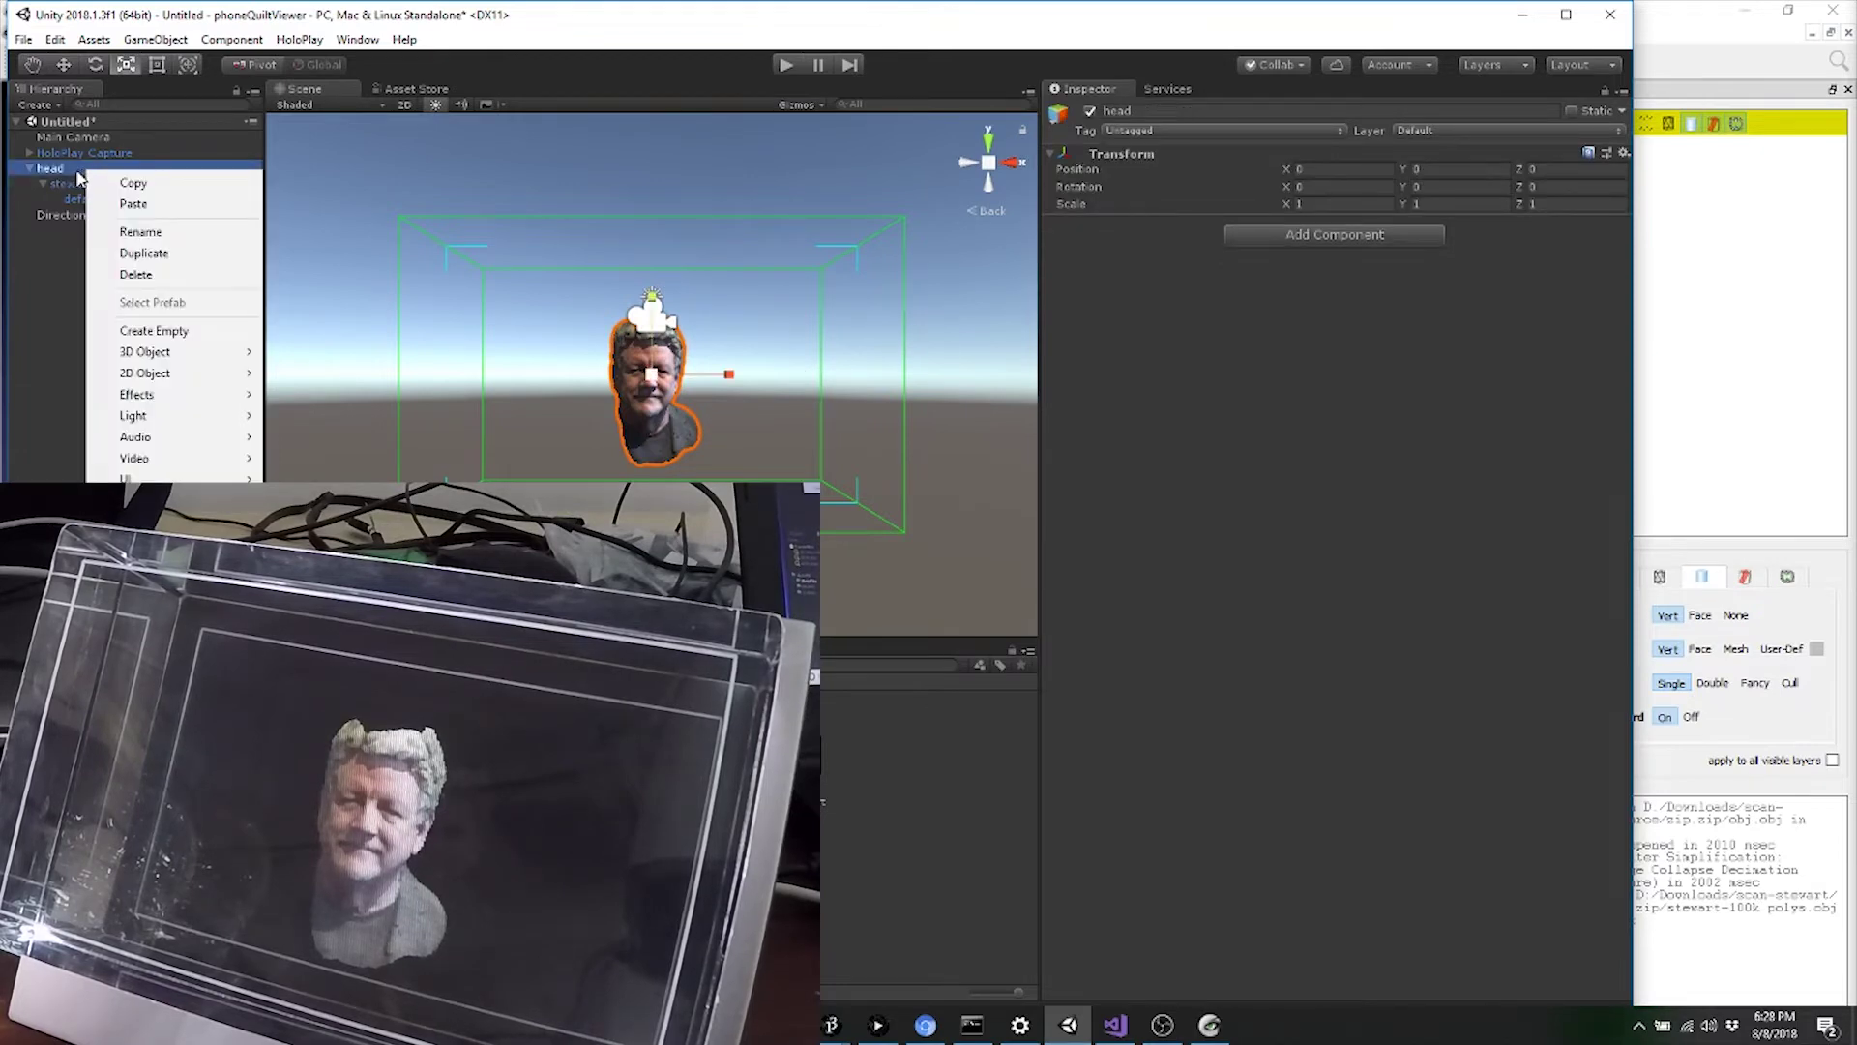
{"action": "left_click", "coordinate": [140, 232]}
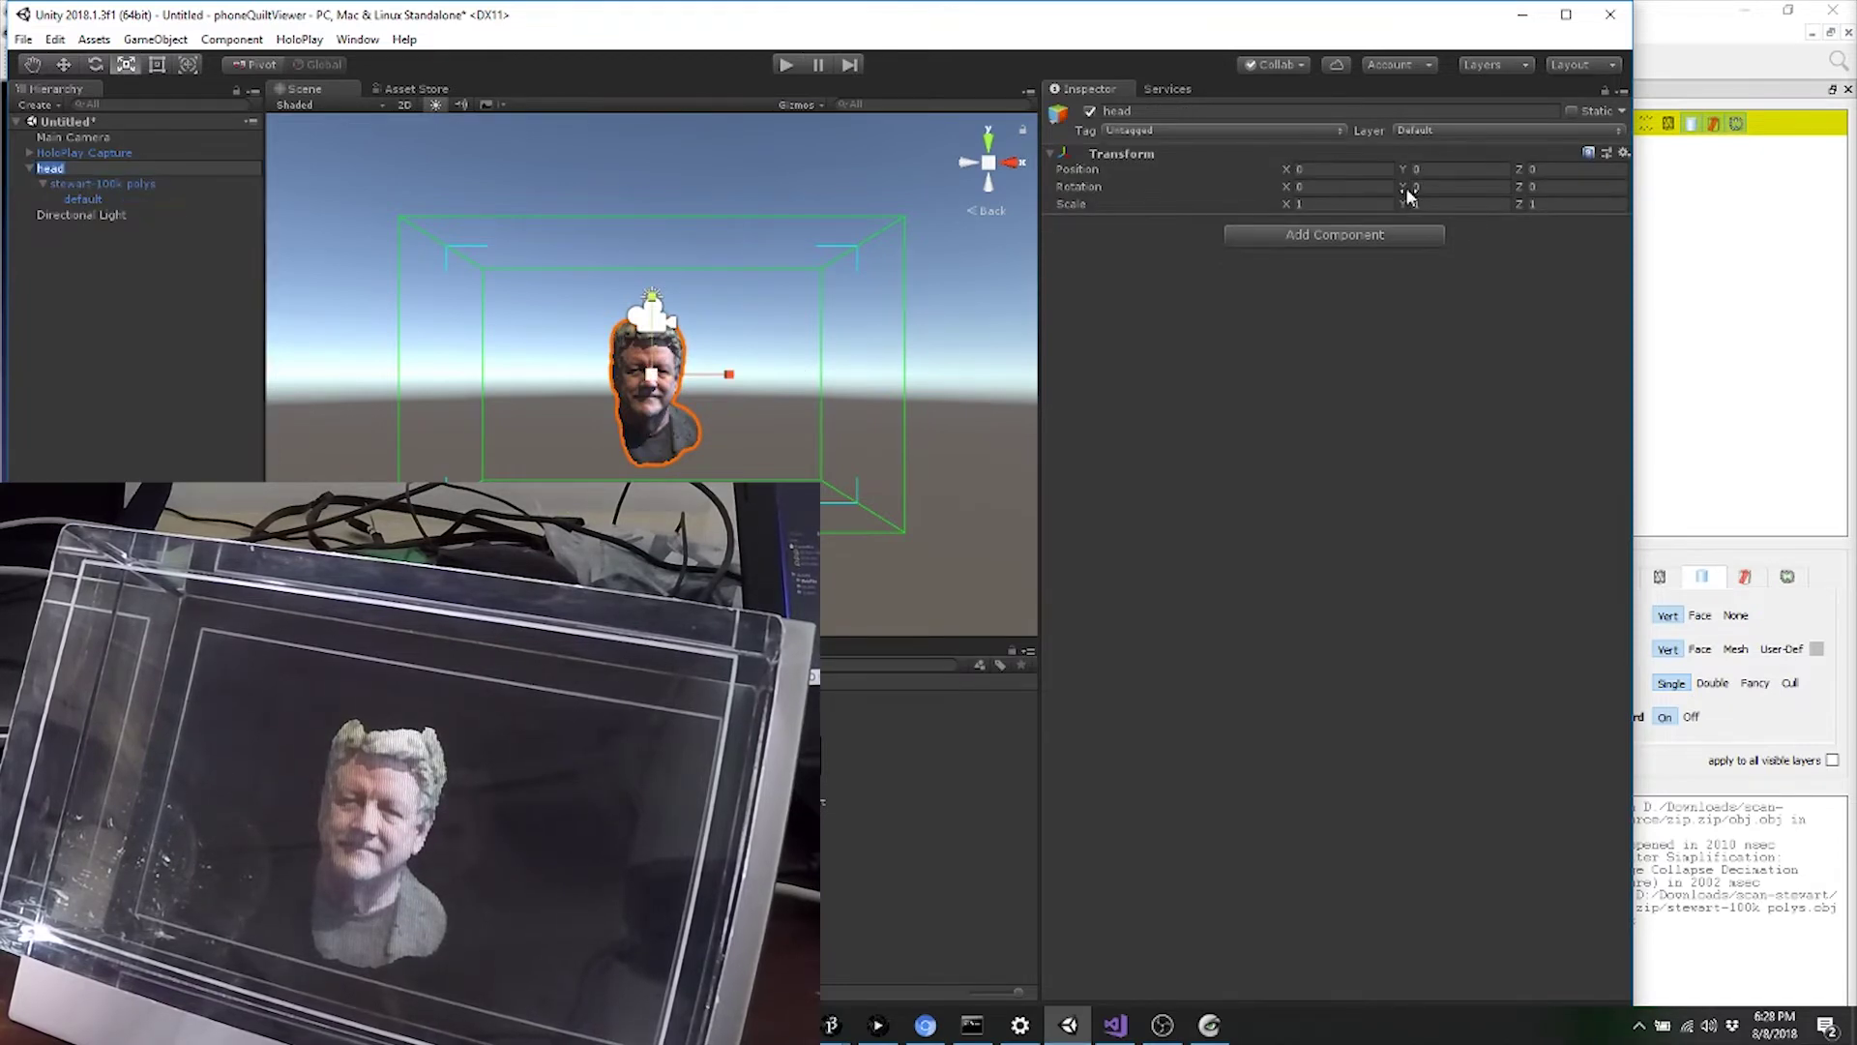
{"action": "left_click_drag", "start_coordinate": [1408, 192], "coordinate": [623, 170]}
{"action": "type", "text": "0"}
{"action": "key", "text": "Return"}
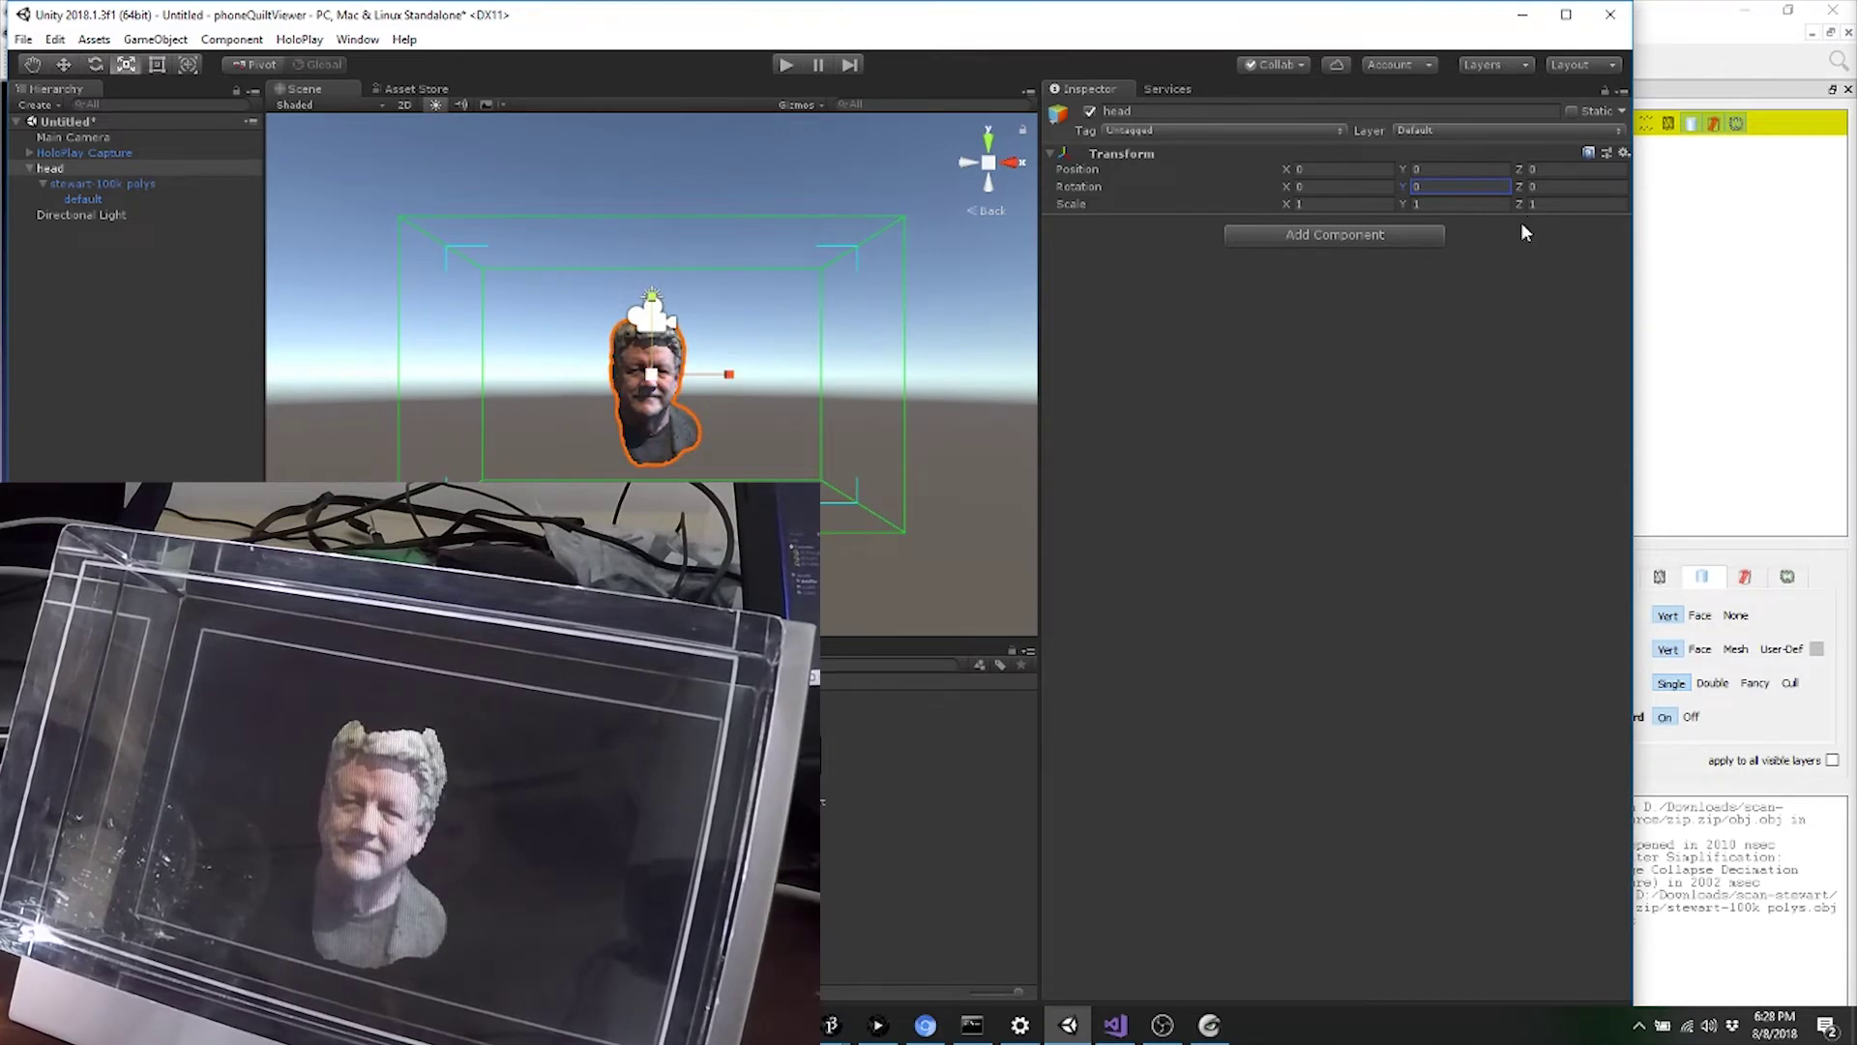
{"action": "left_click_drag", "start_coordinate": [650, 376], "coordinate": [719, 306]}
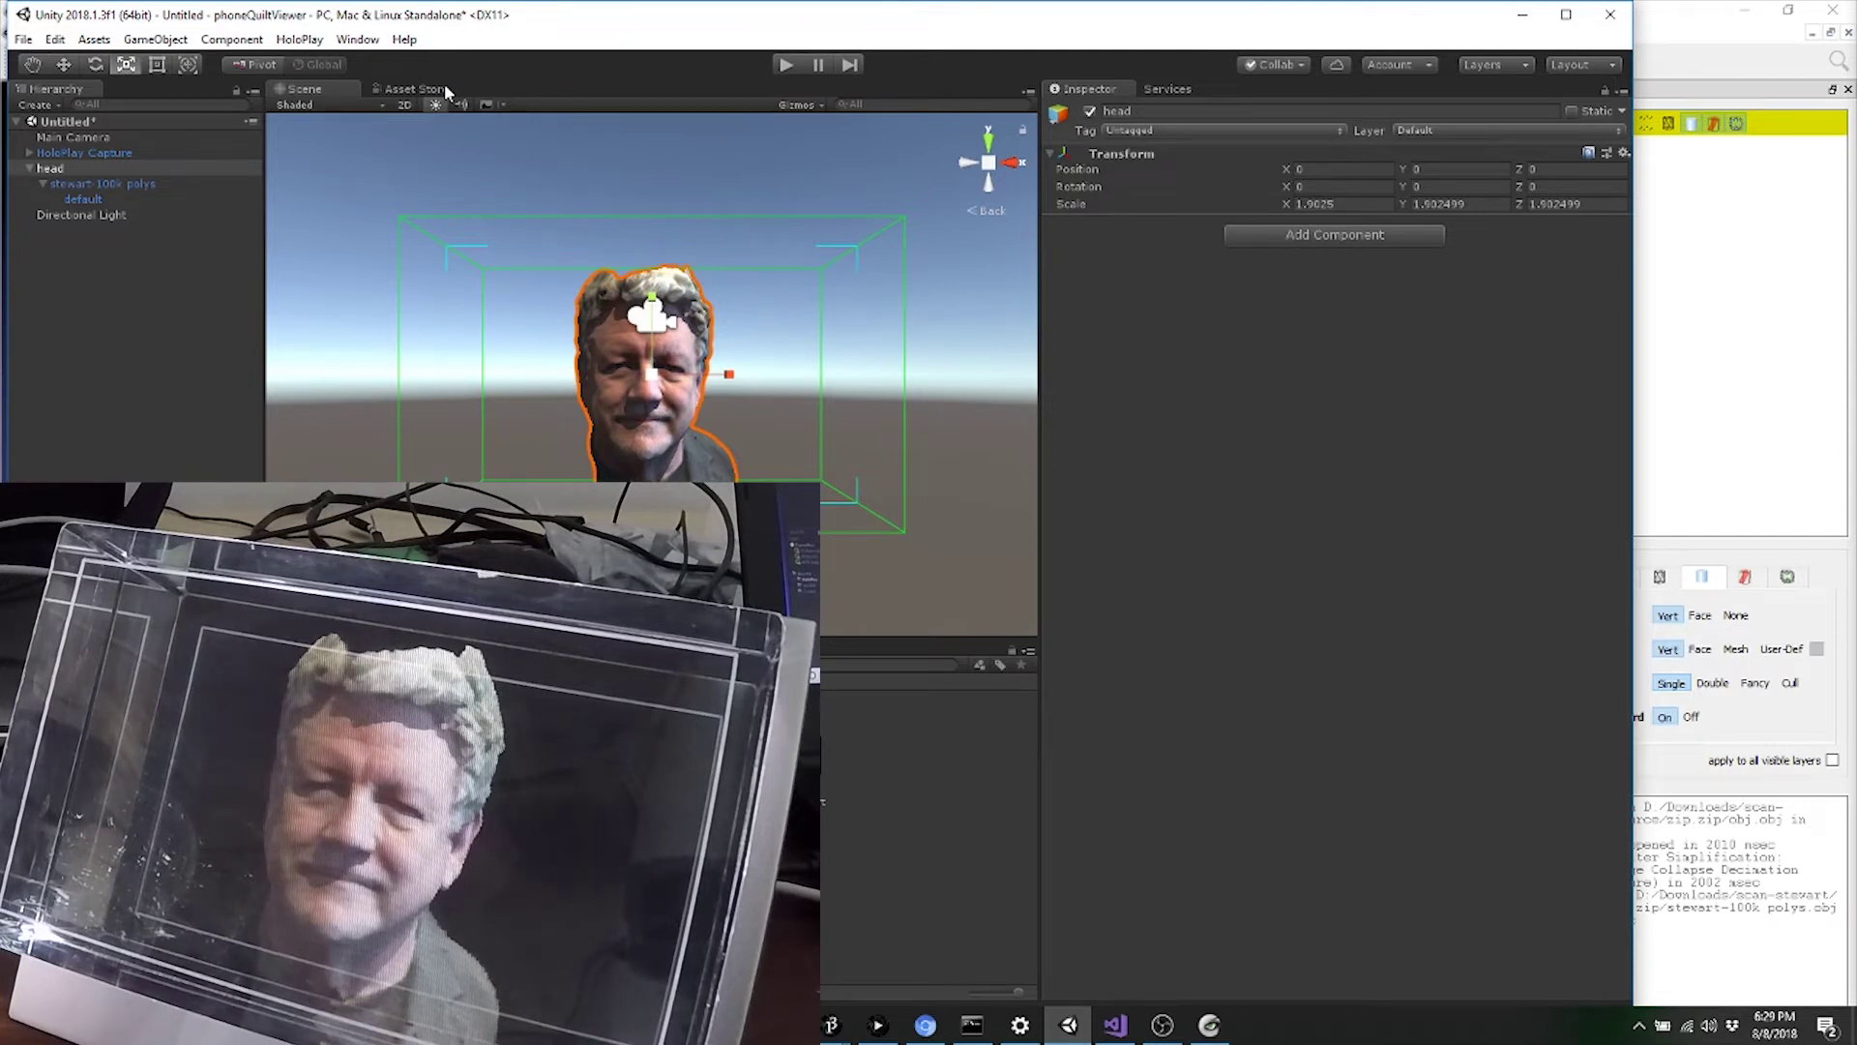
Search the Asset Store for post processing and open the free Post Processing Stack package by Unity Technologies.
{"action": "left_click", "coordinate": [442, 89]}
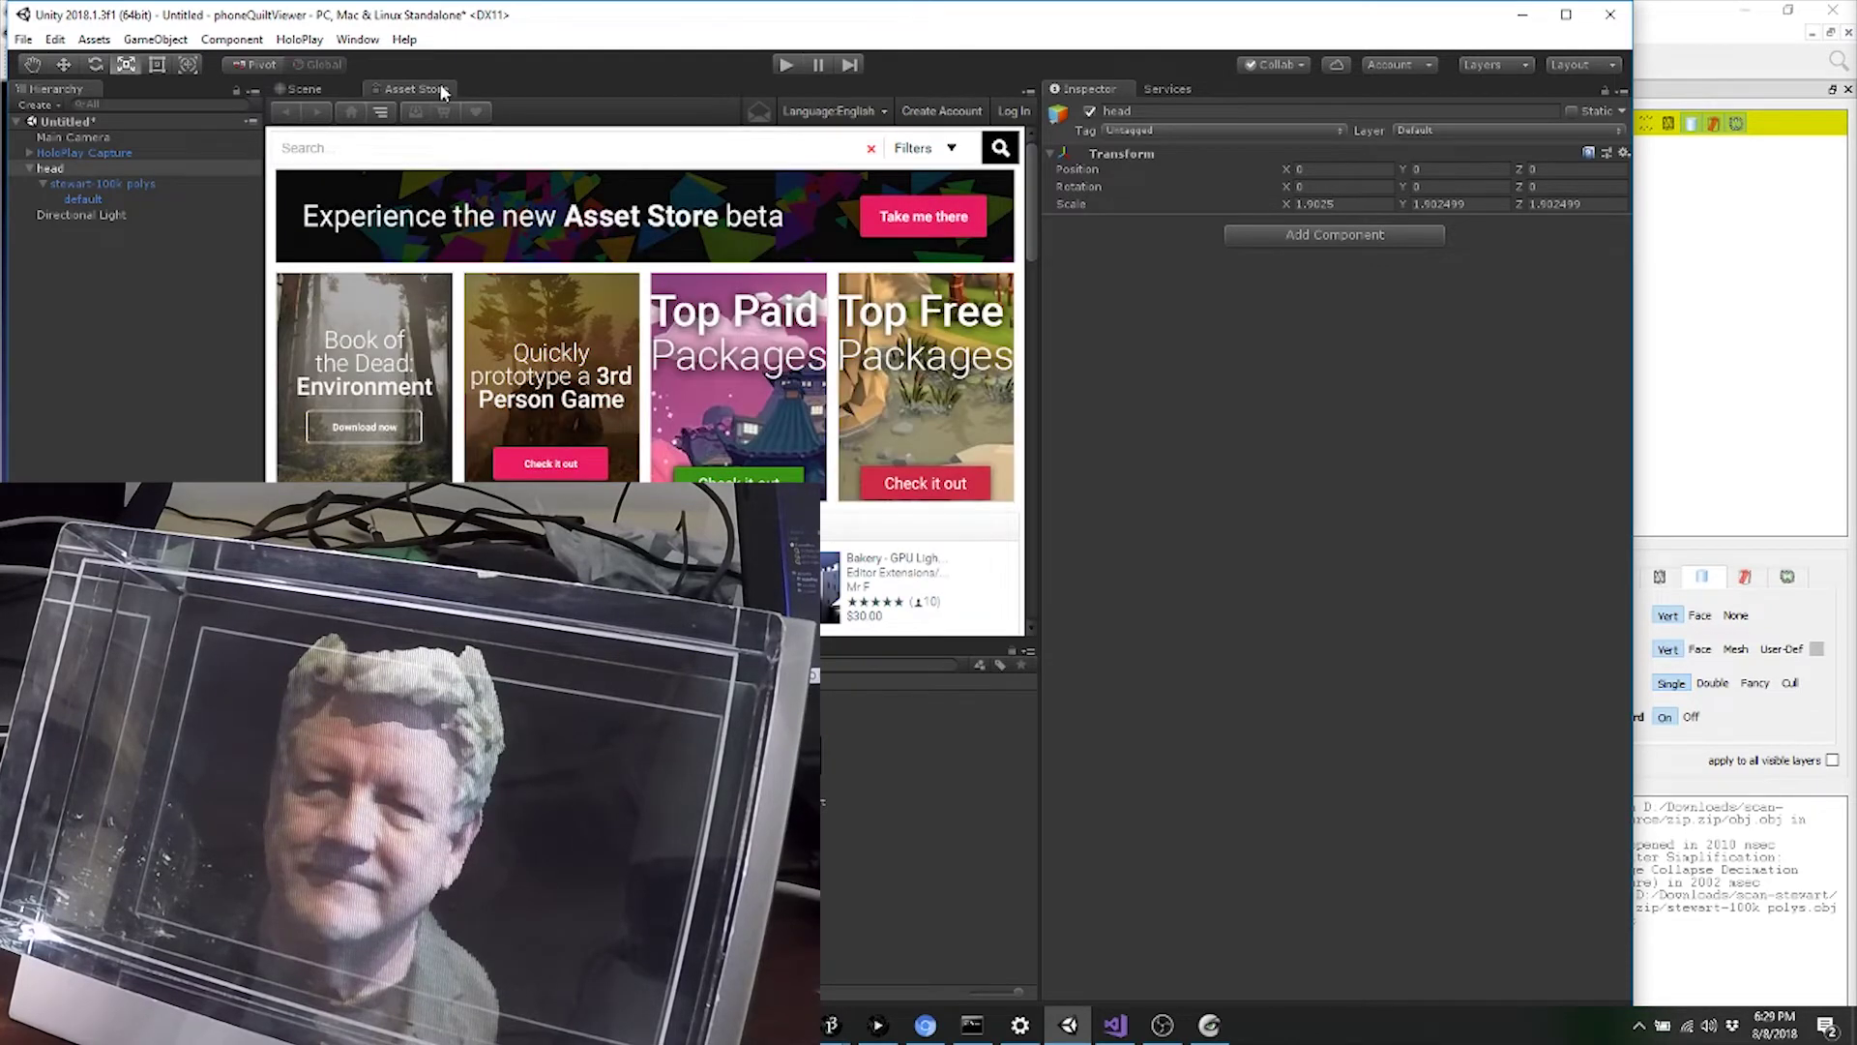
{"action": "left_click", "coordinate": [379, 158]}
{"action": "type", "text": "p"}
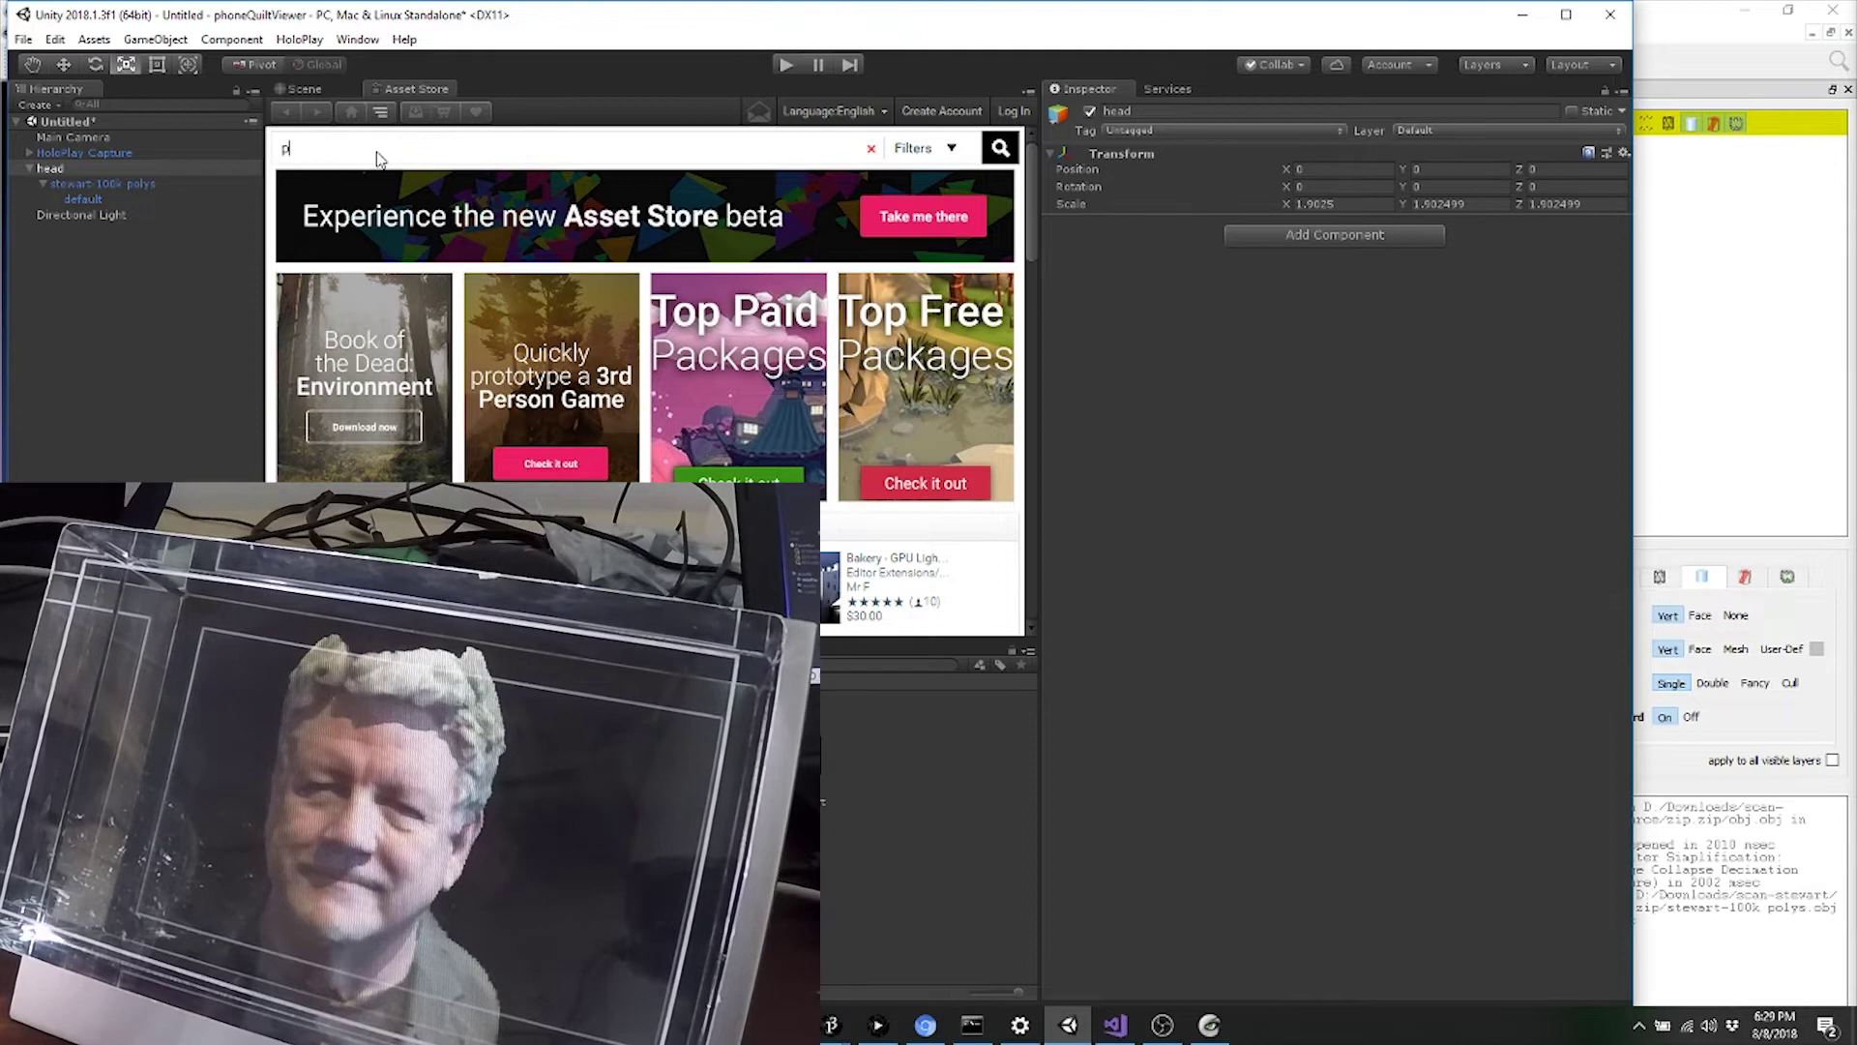
{"action": "type", "text": "ost processing"}
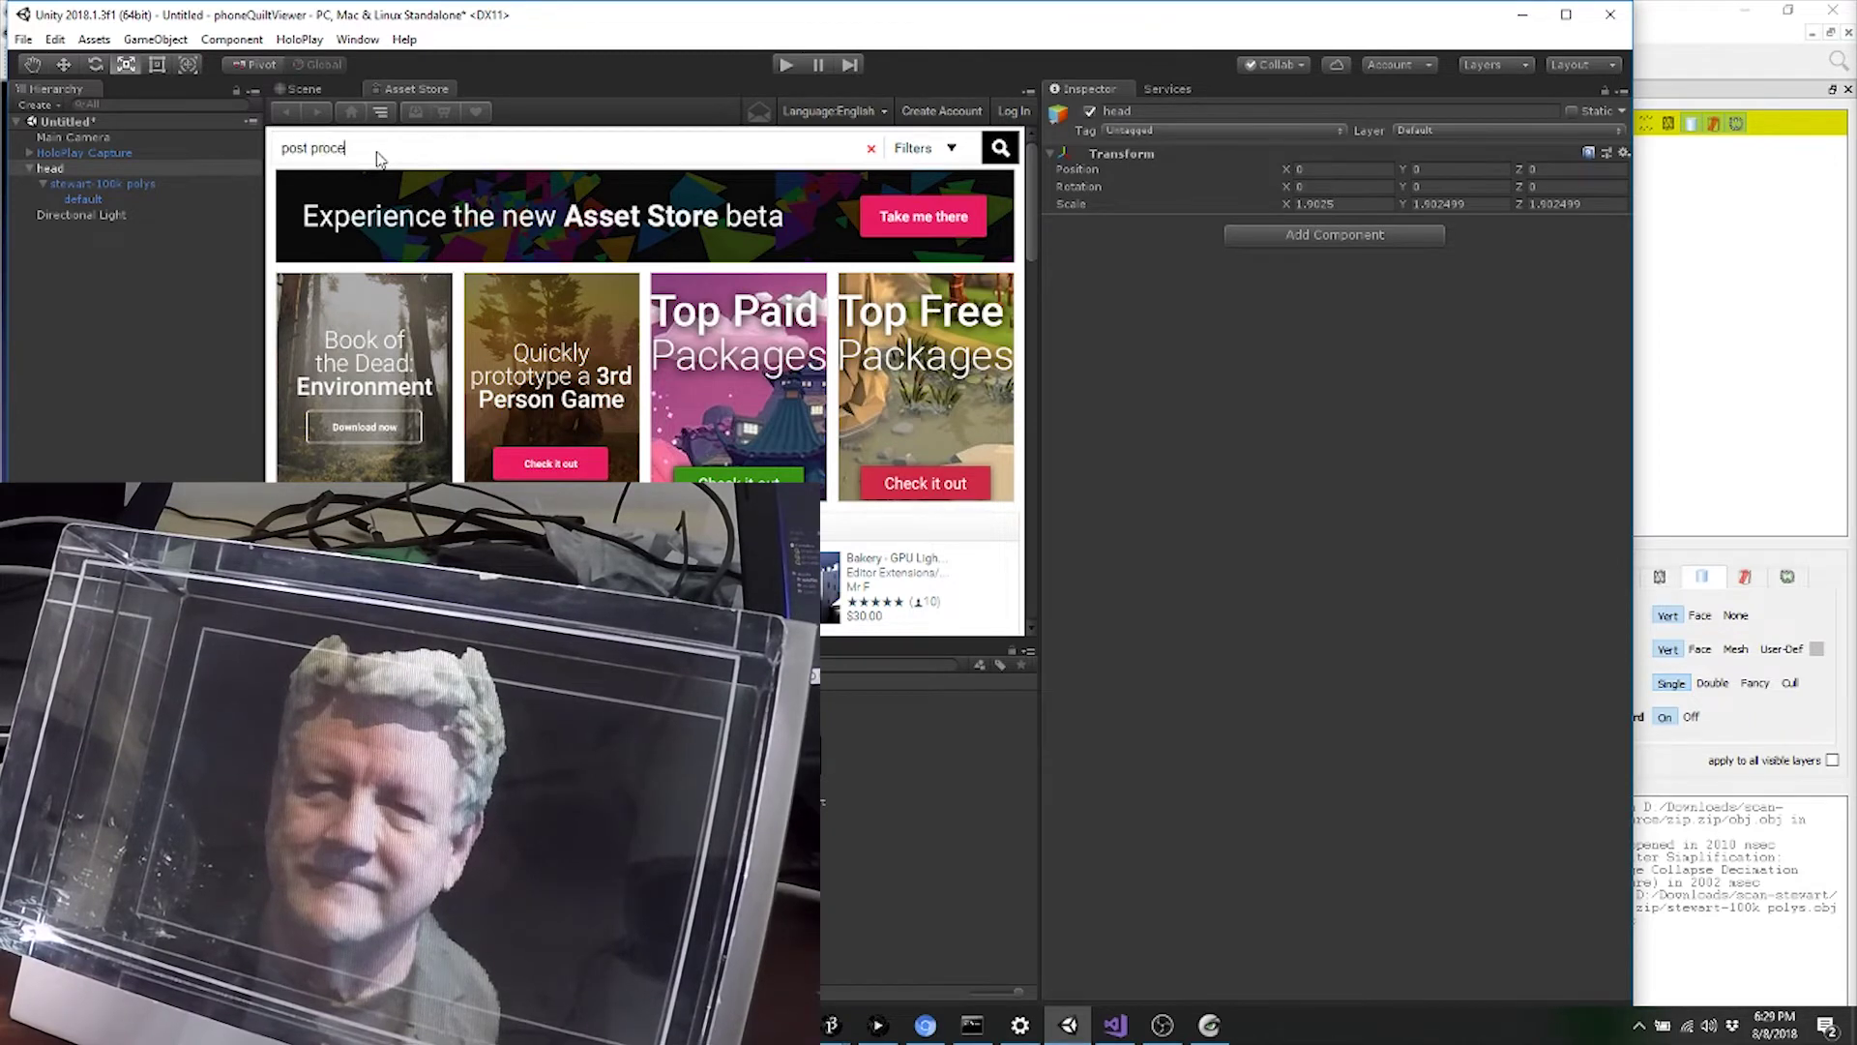
{"action": "key", "text": "Return"}
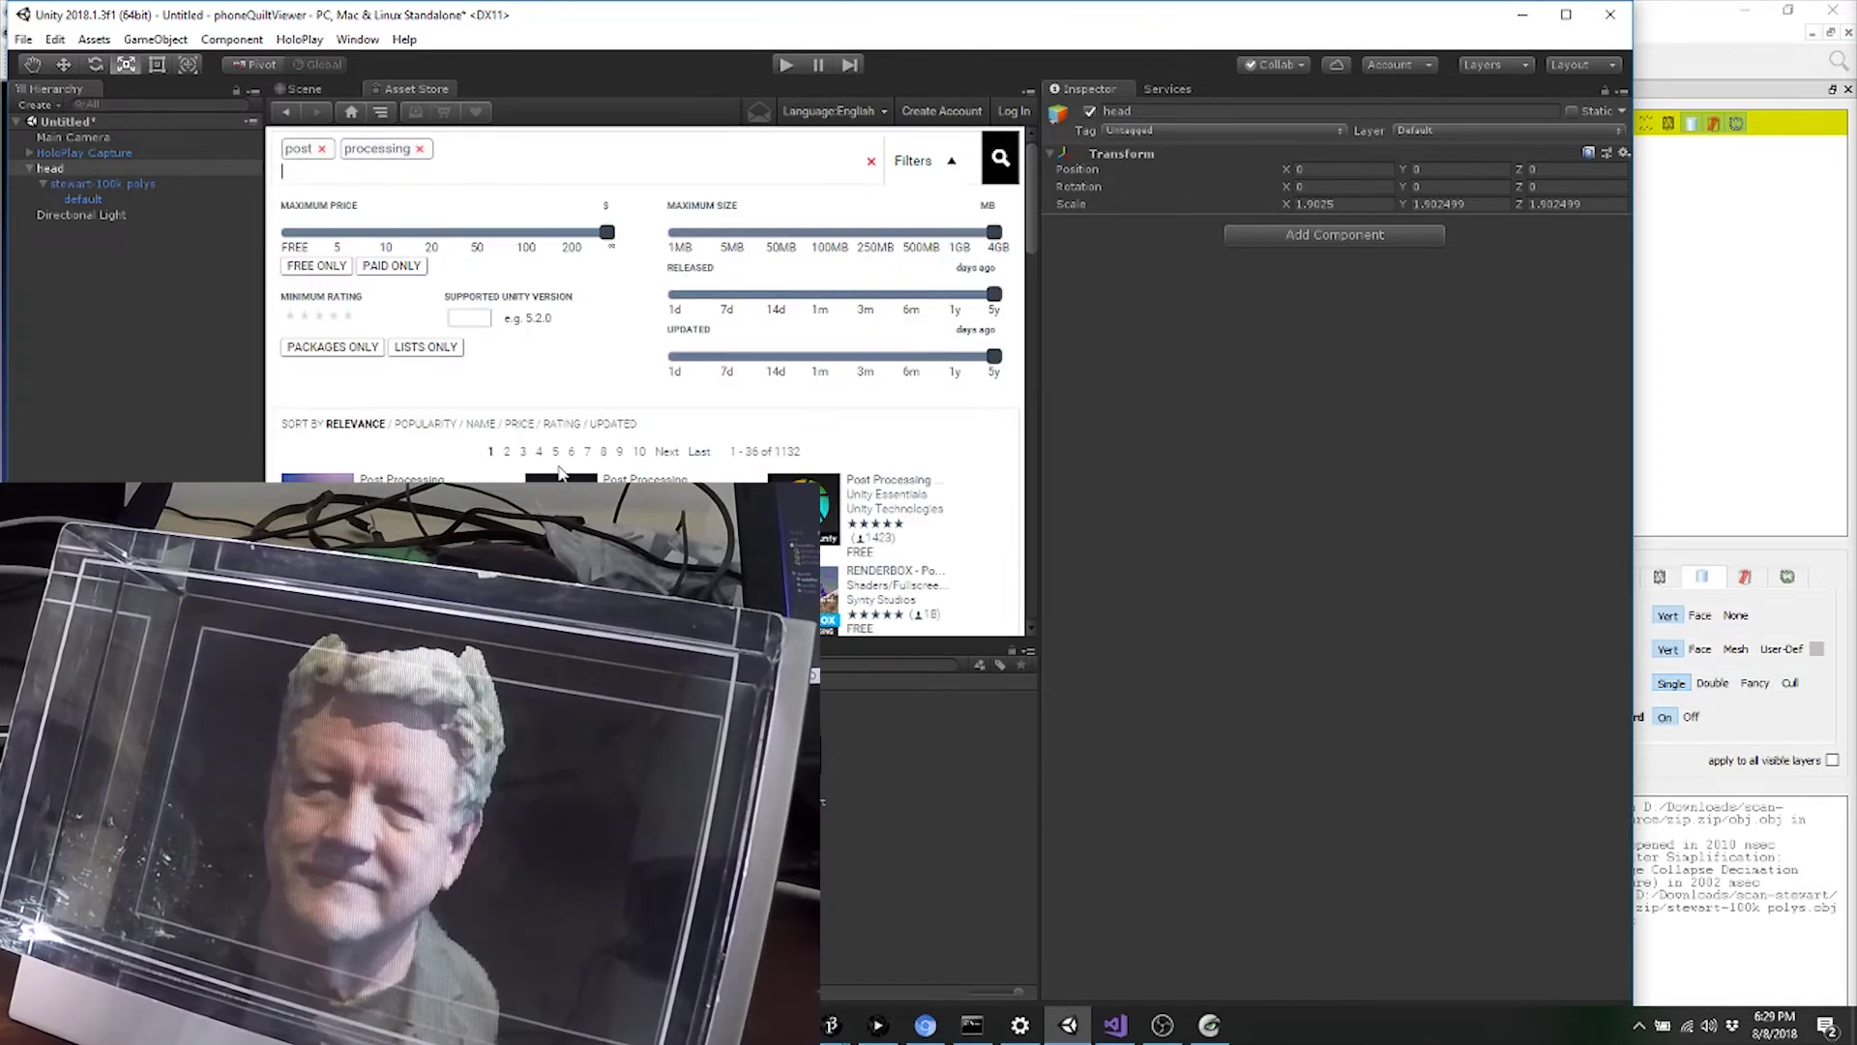
{"action": "scroll", "coordinate": [379, 152], "scroll_direction": "down", "scroll_amount": 1}
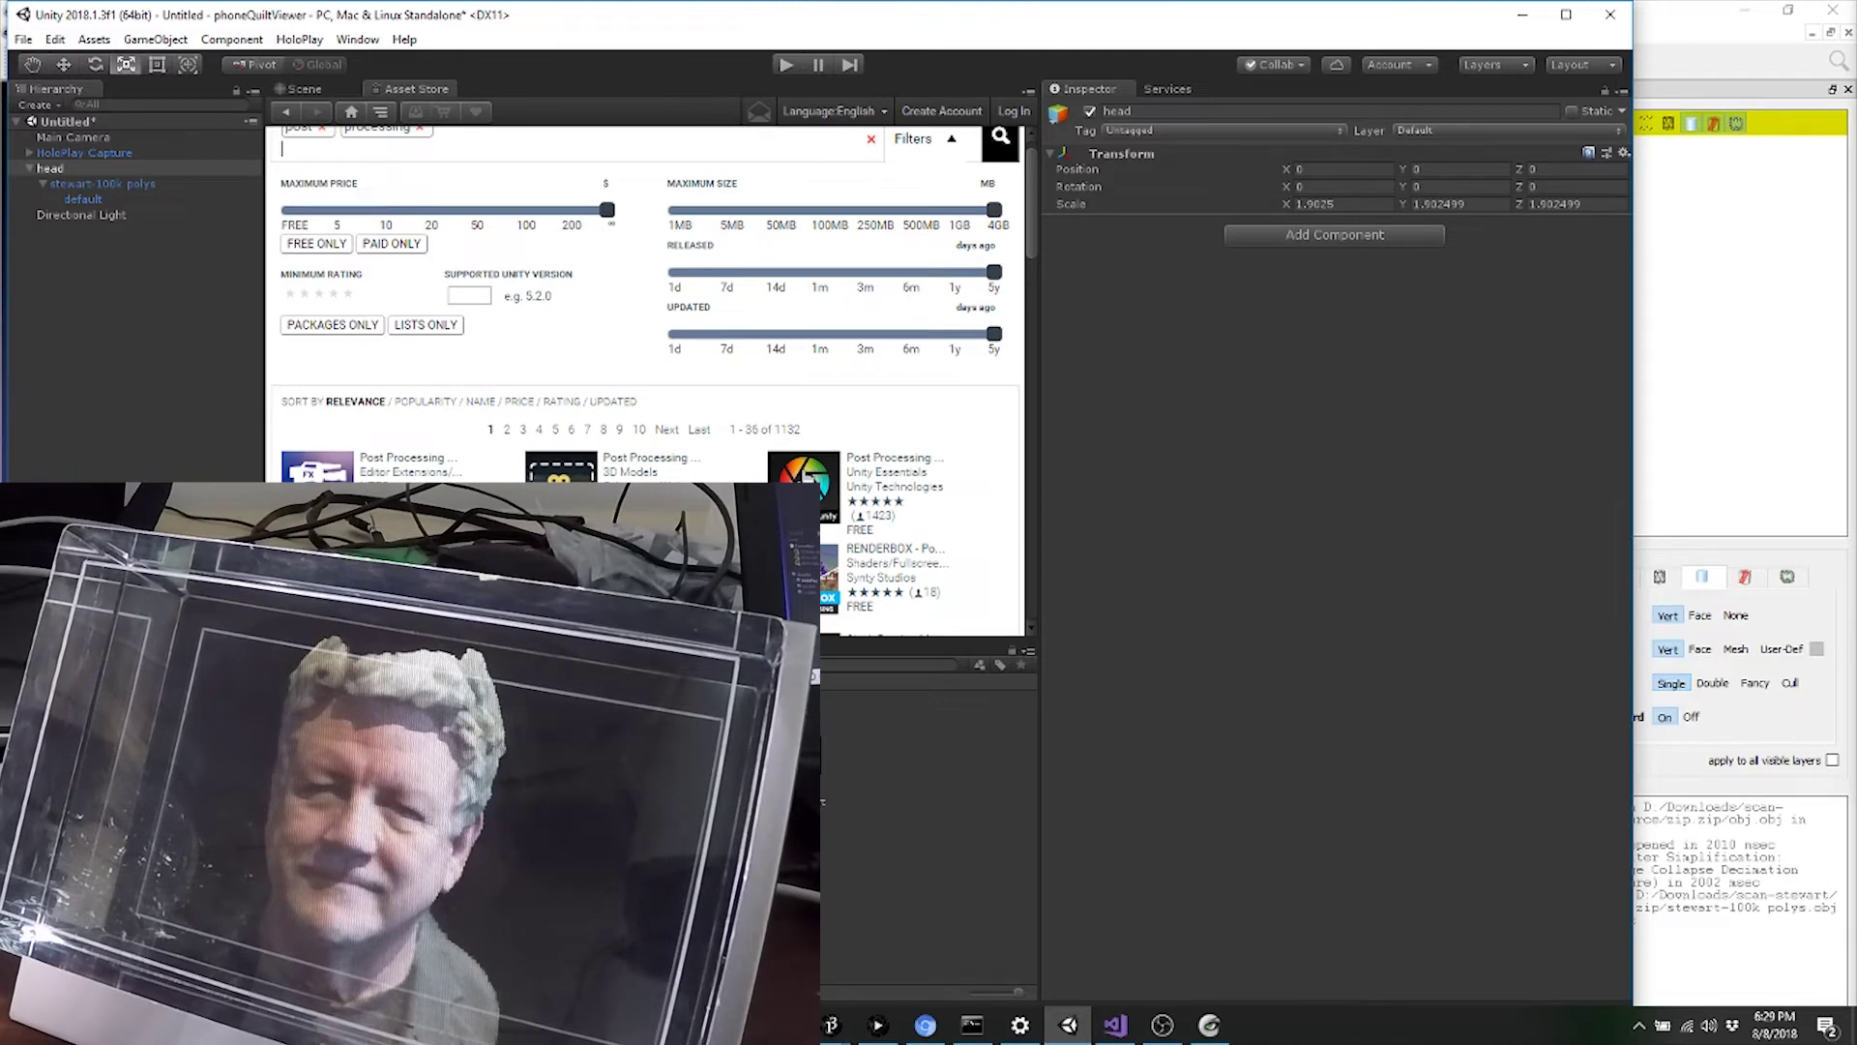
{"action": "left_click", "coordinate": [805, 474]}
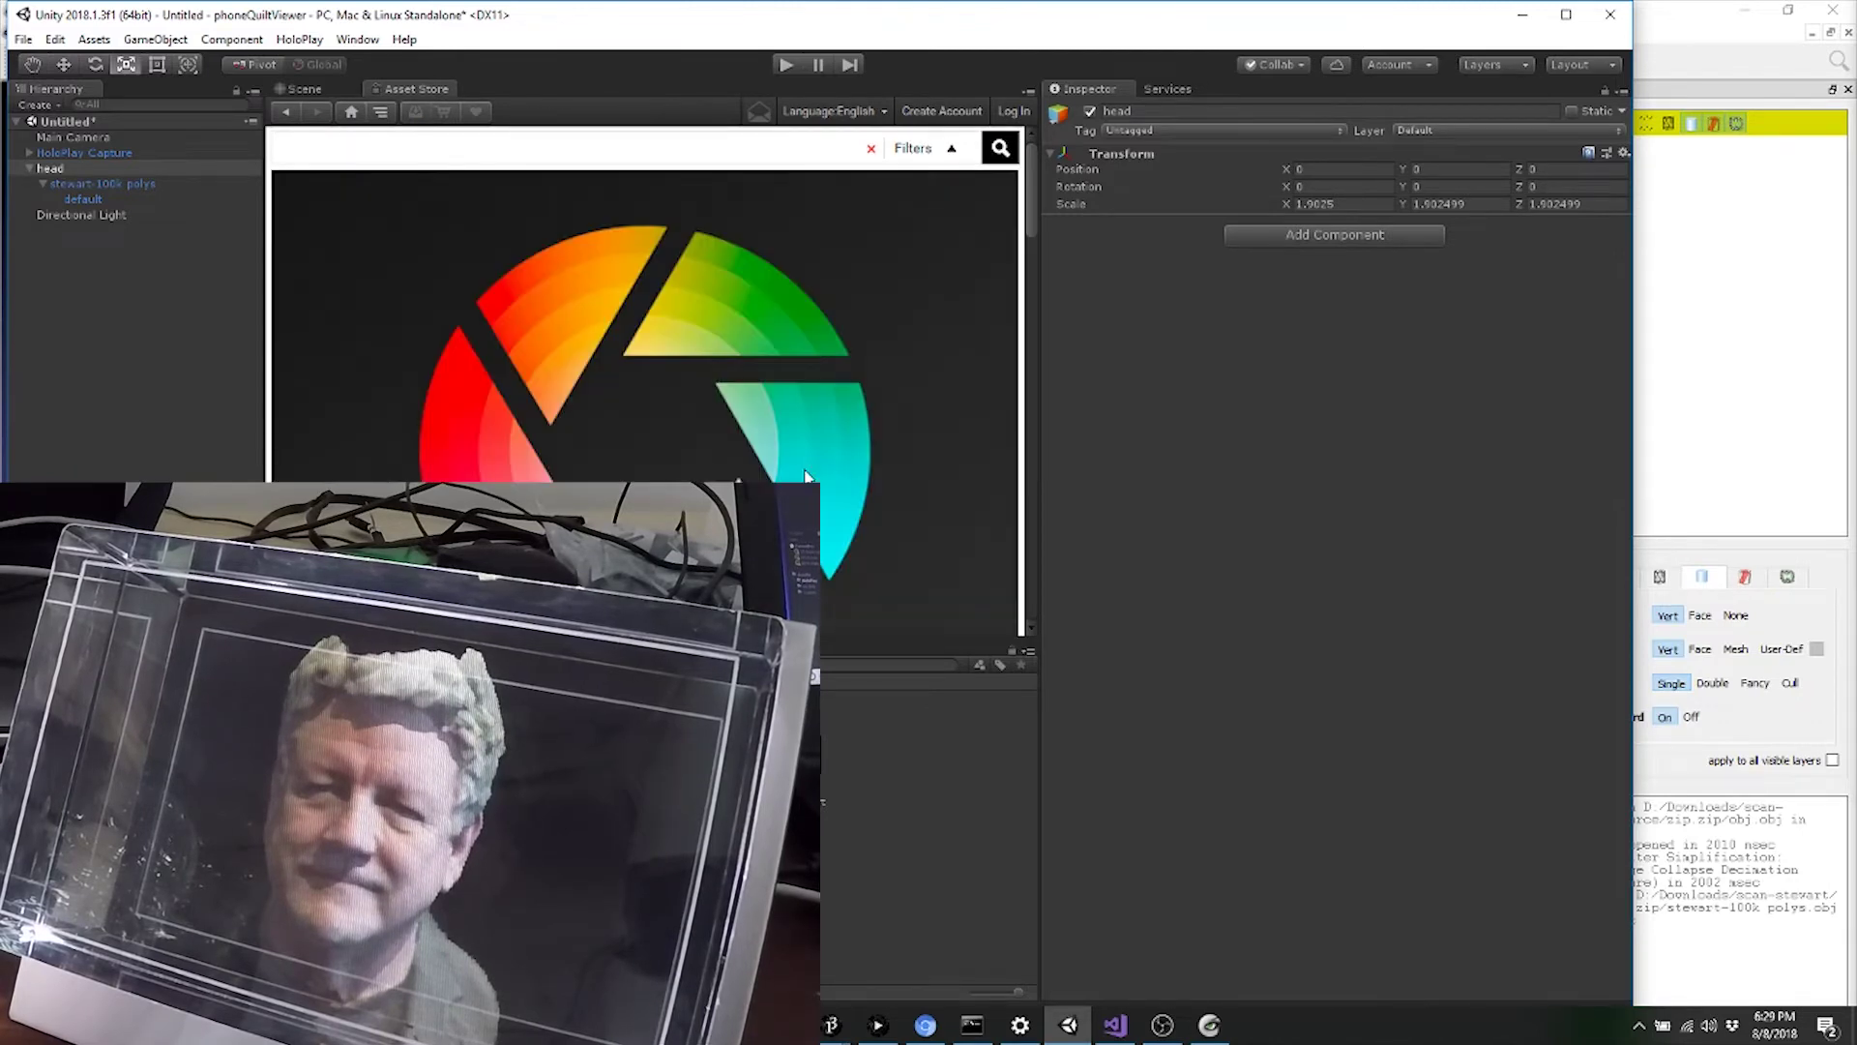
{"action": "scroll", "coordinate": [804, 474], "scroll_direction": "down", "scroll_amount": 5}
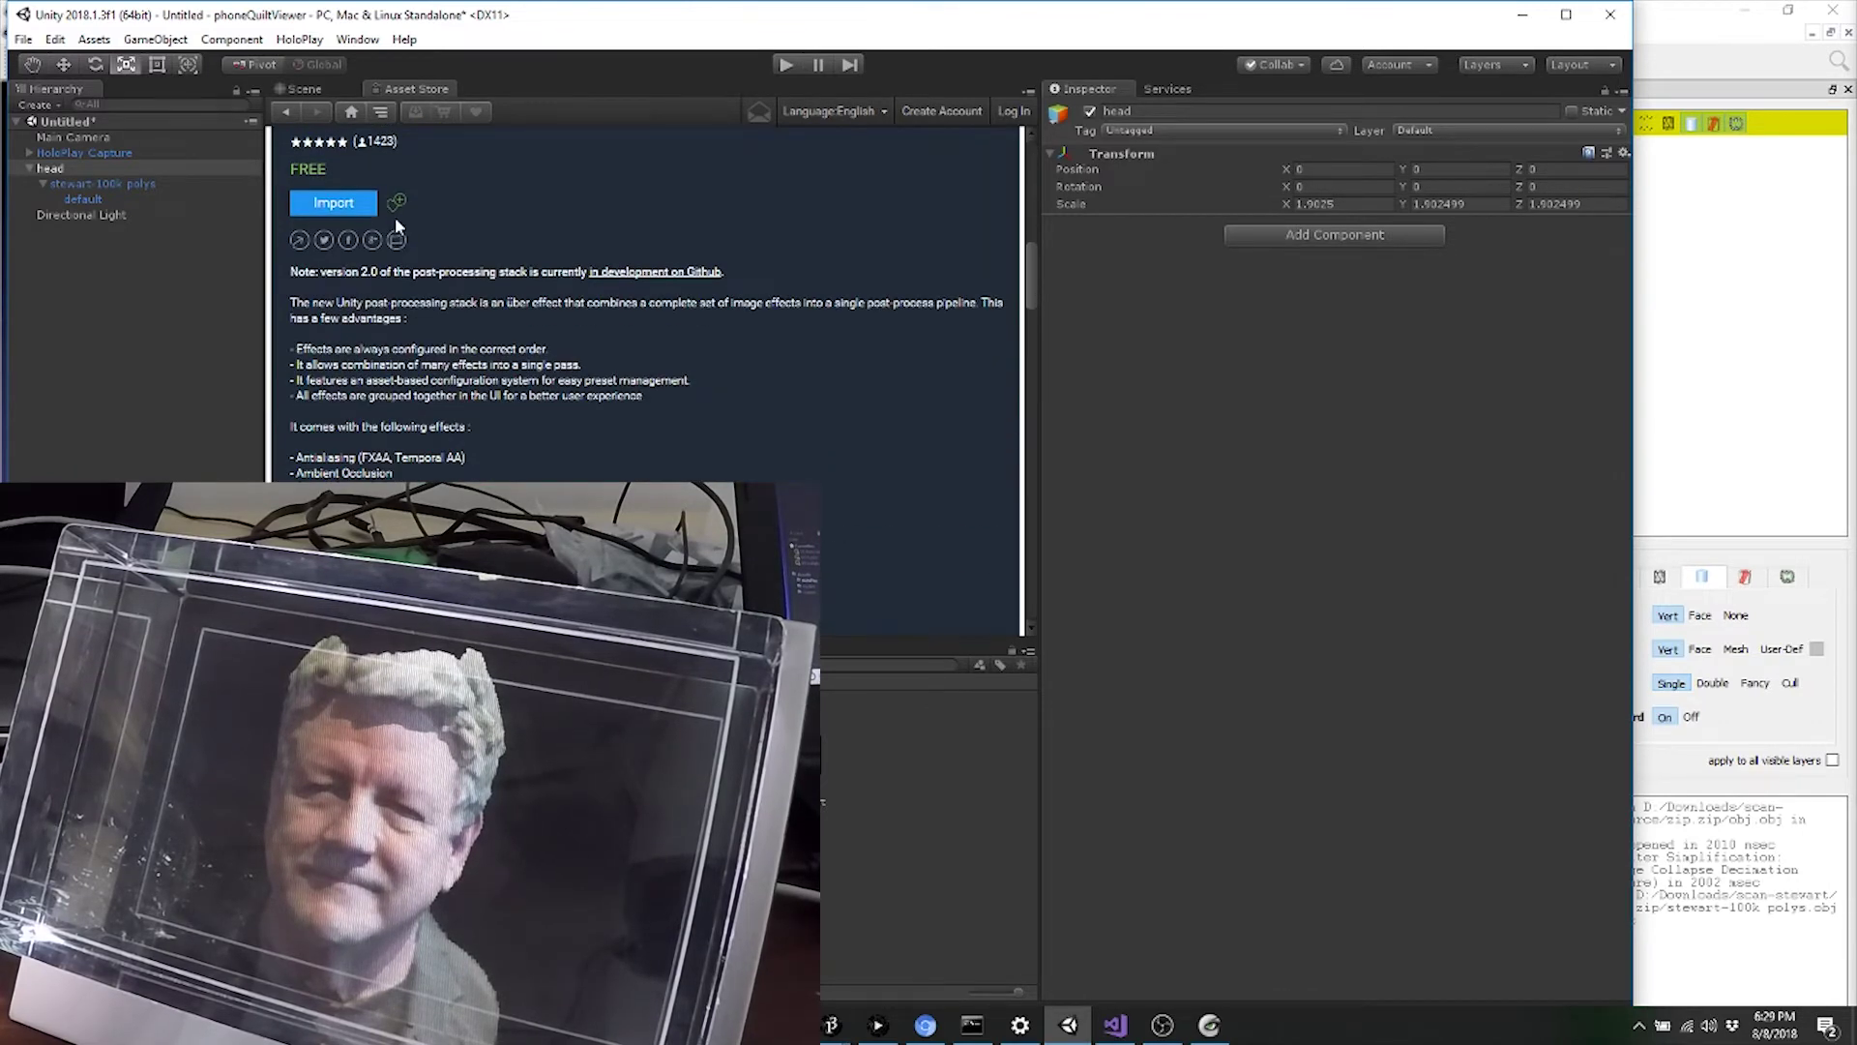
{"action": "scroll", "coordinate": [396, 223], "scroll_direction": "up", "scroll_amount": 3}
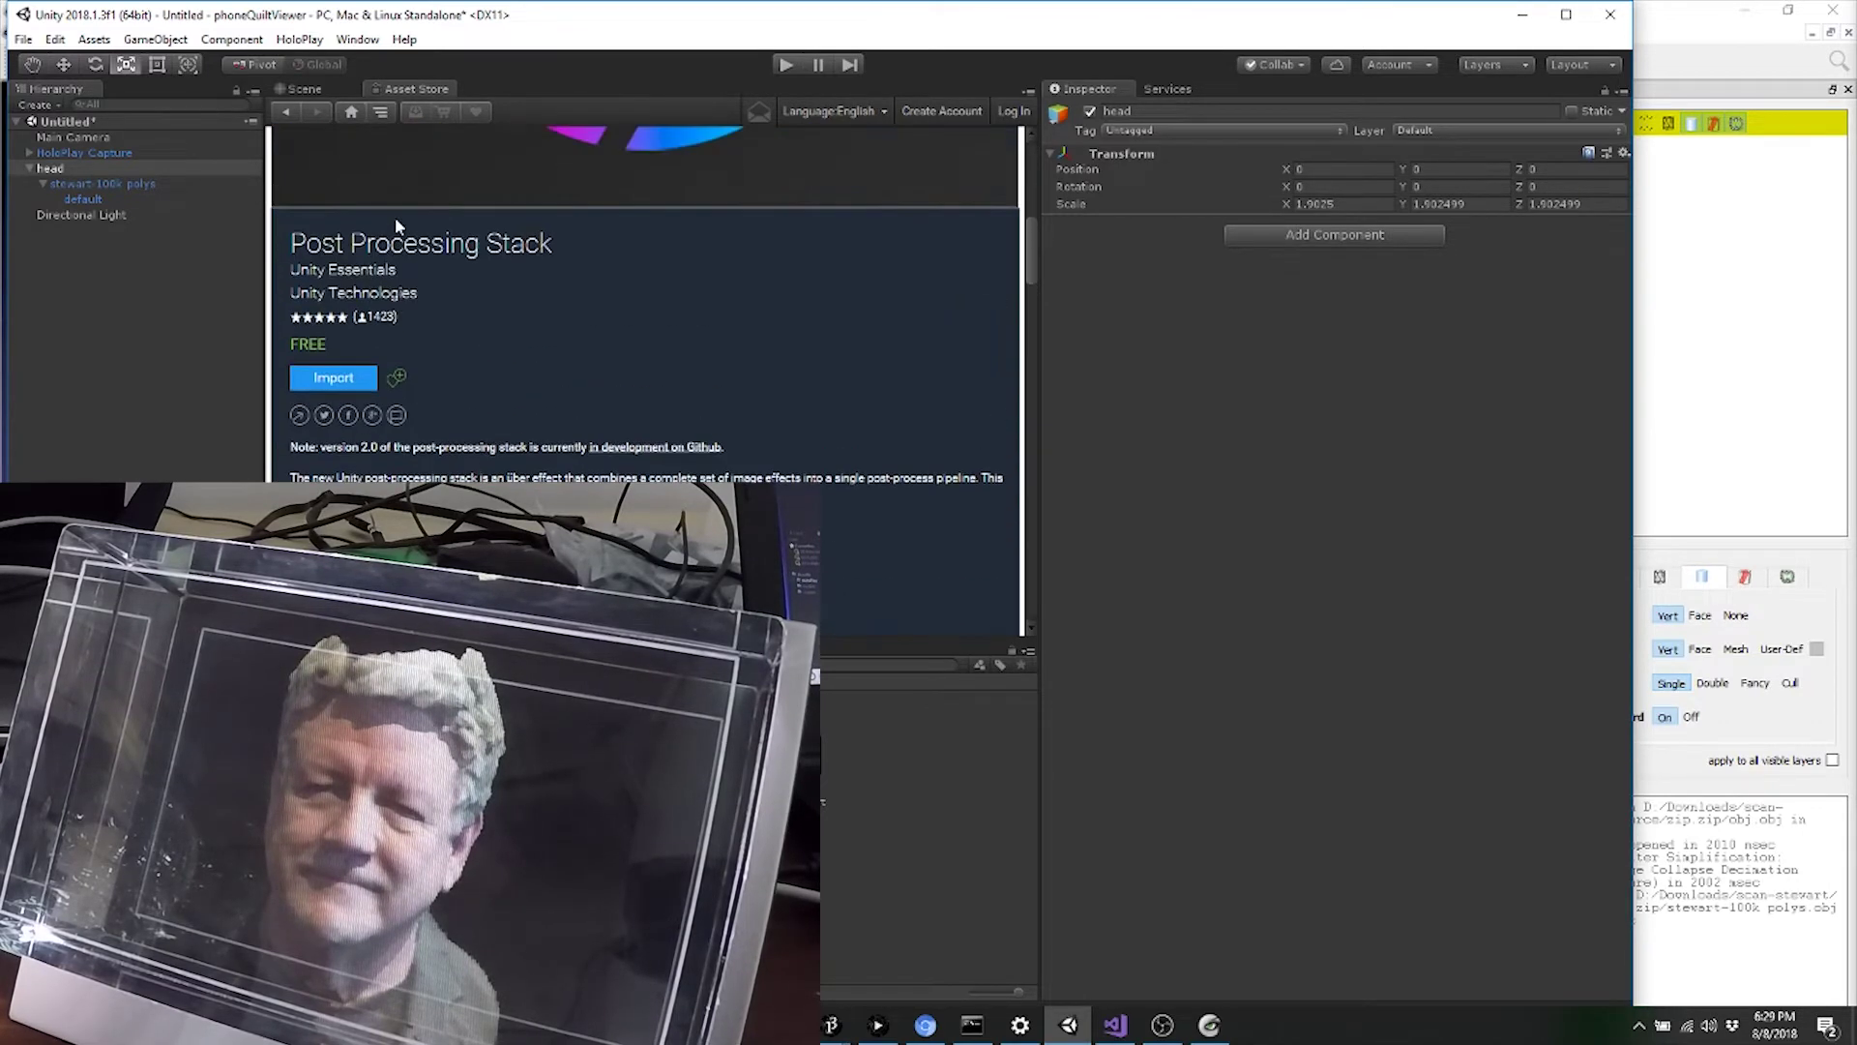
Request the Post Processing Stack import and sign into the Unity ID with the account's e-mail and password.
{"action": "left_click", "coordinate": [334, 378]}
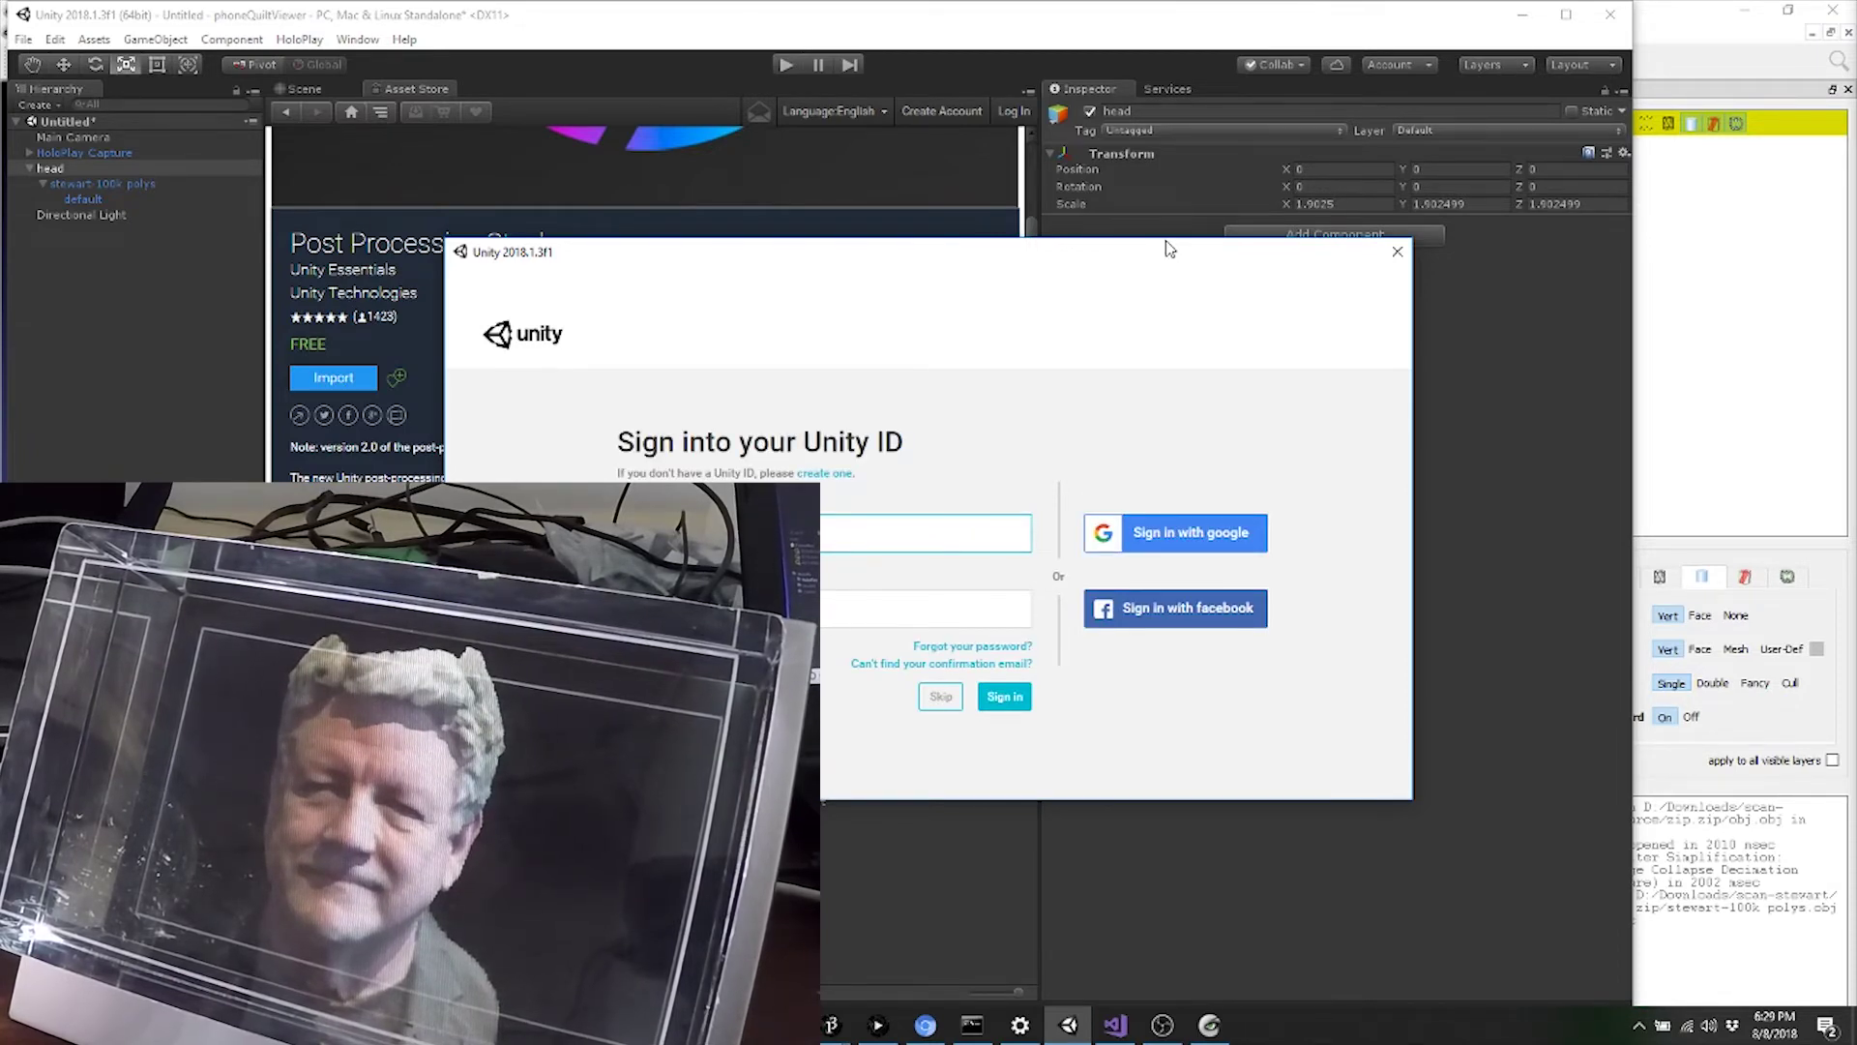
{"action": "key", "text": "Tab"}
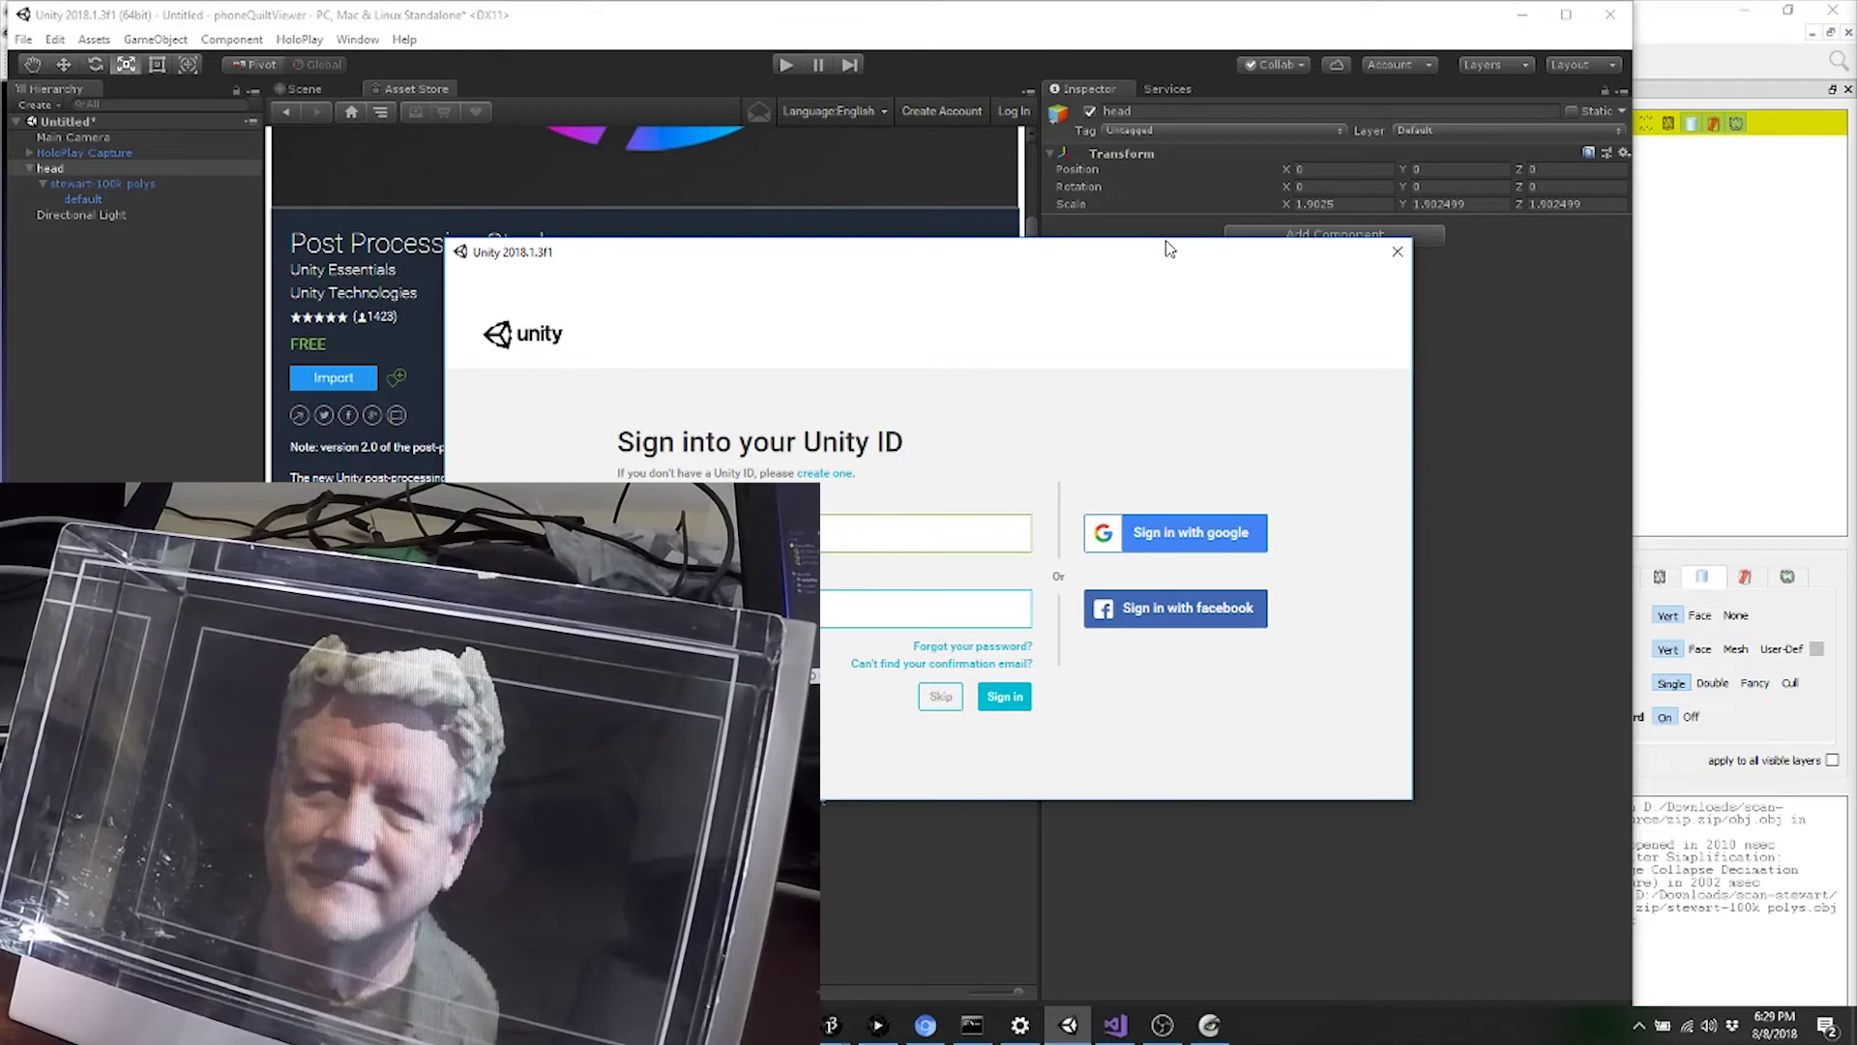
{"action": "key", "text": "Return"}
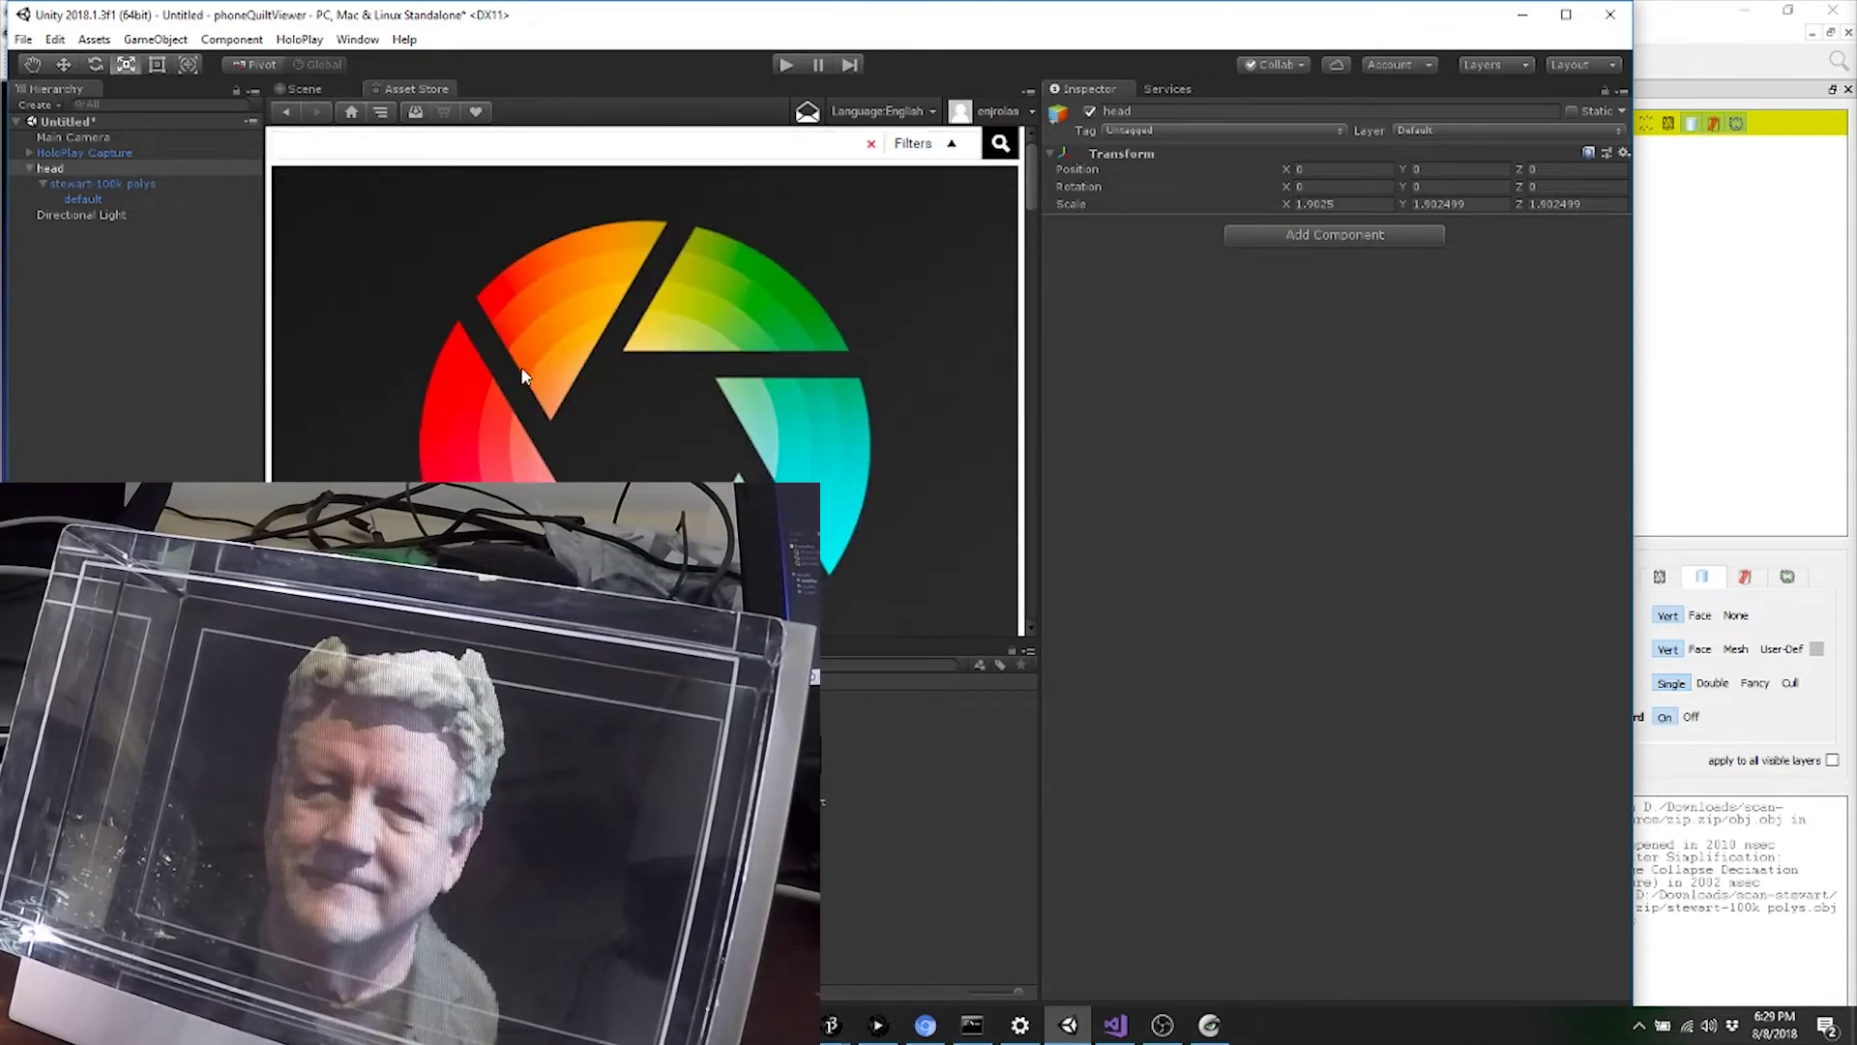
Import all files of the Post Processing Stack package and accept the automatic update of obsolete APIs.
{"action": "left_click", "coordinate": [332, 318]}
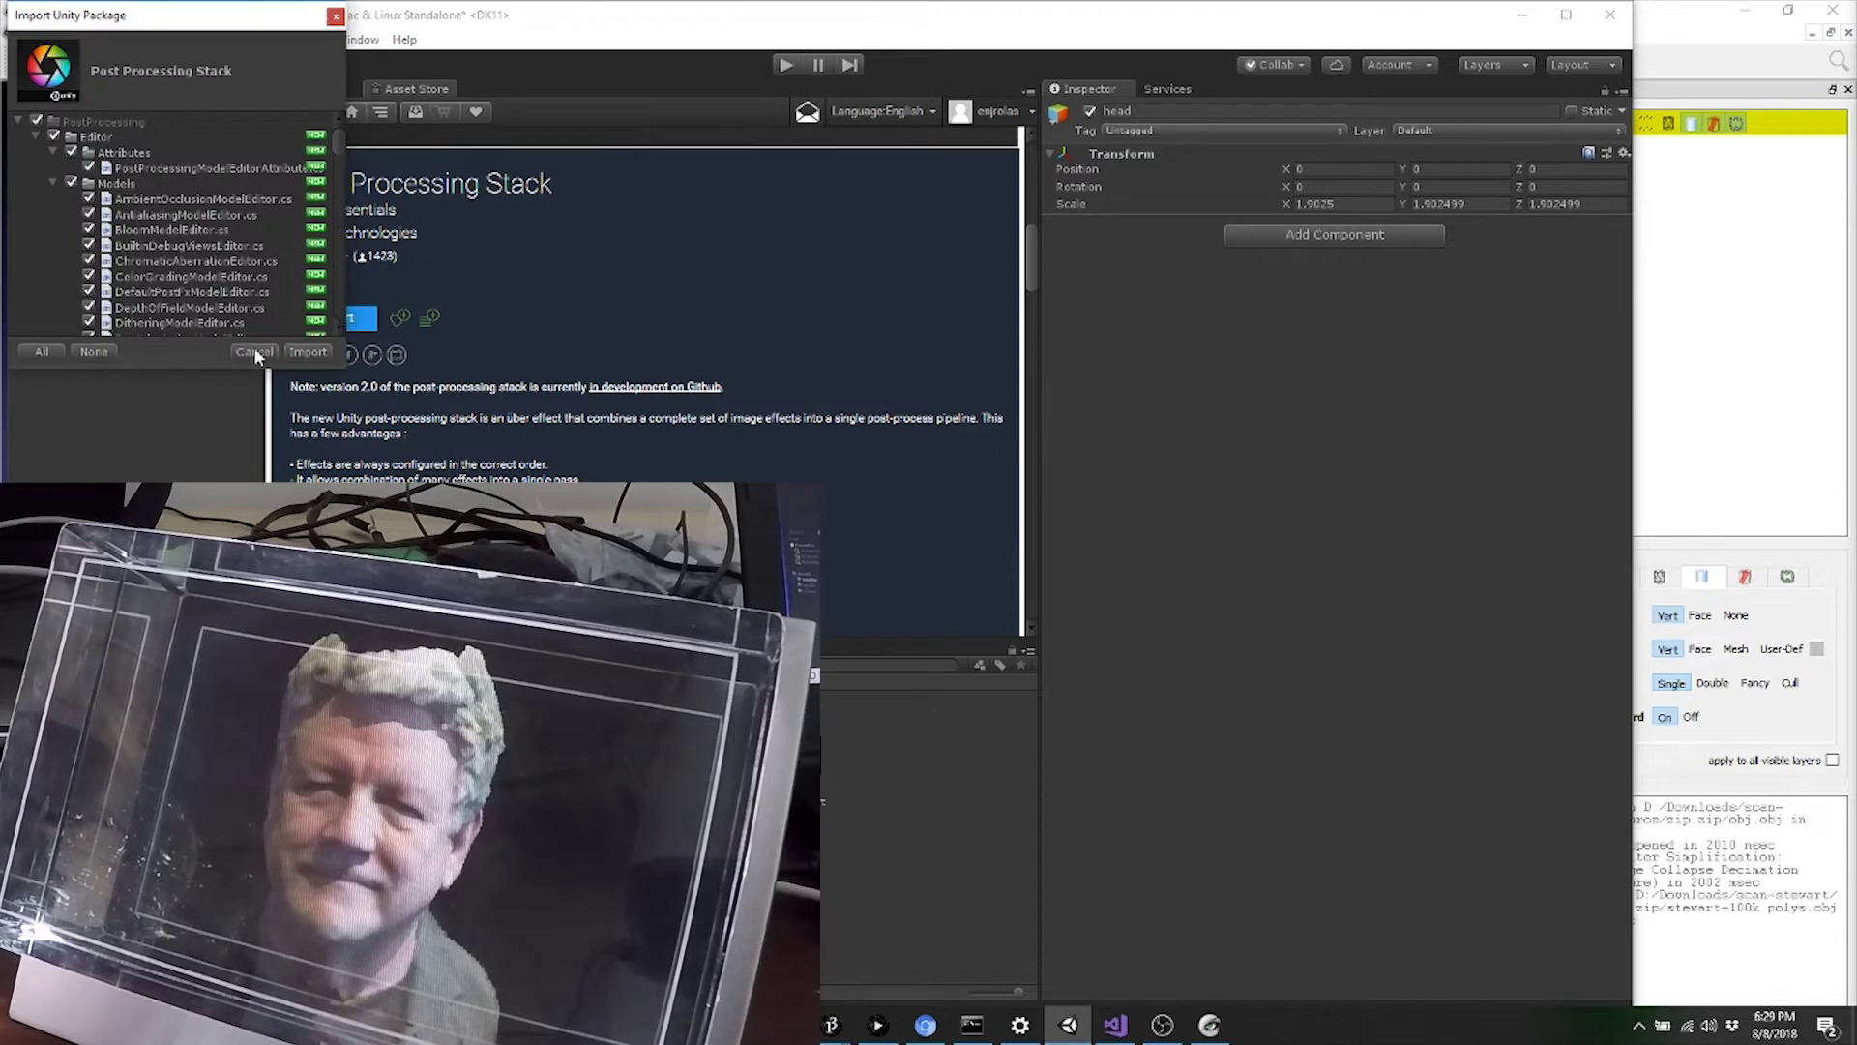
{"action": "left_click", "coordinate": [305, 352]}
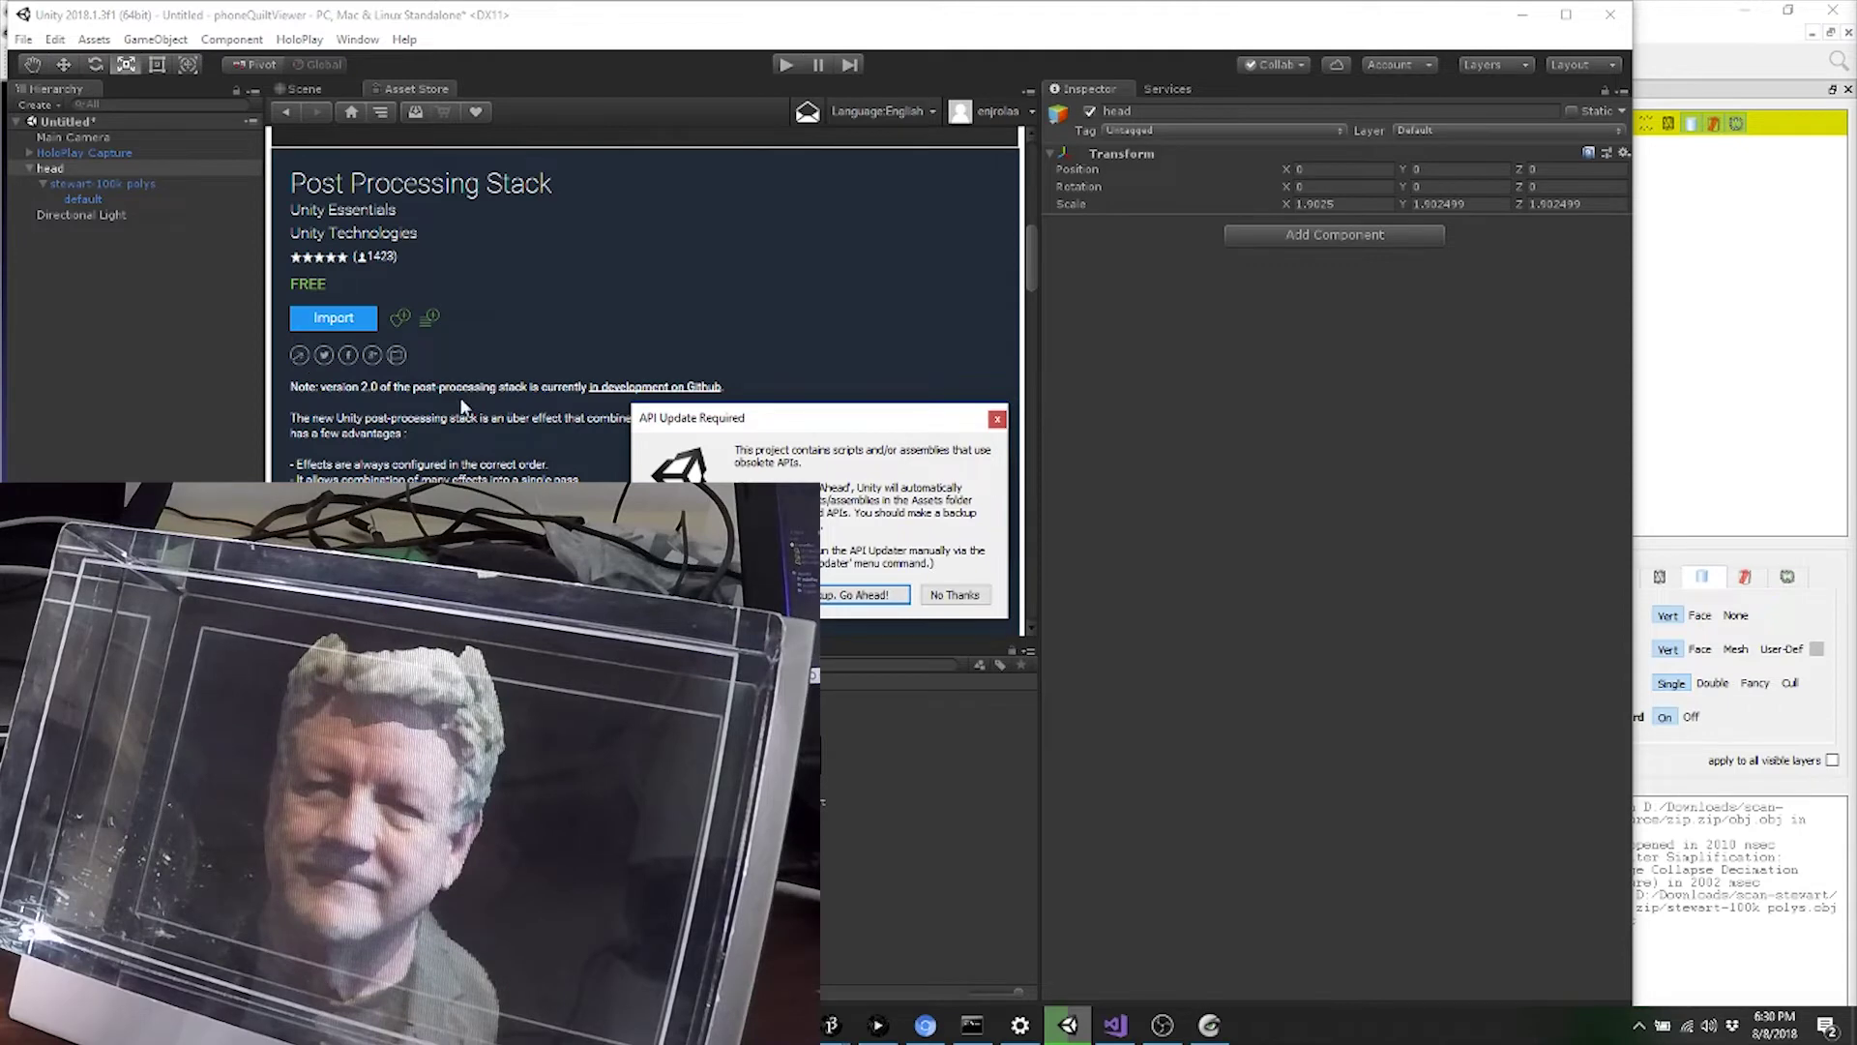
{"action": "left_click", "coordinate": [880, 594]}
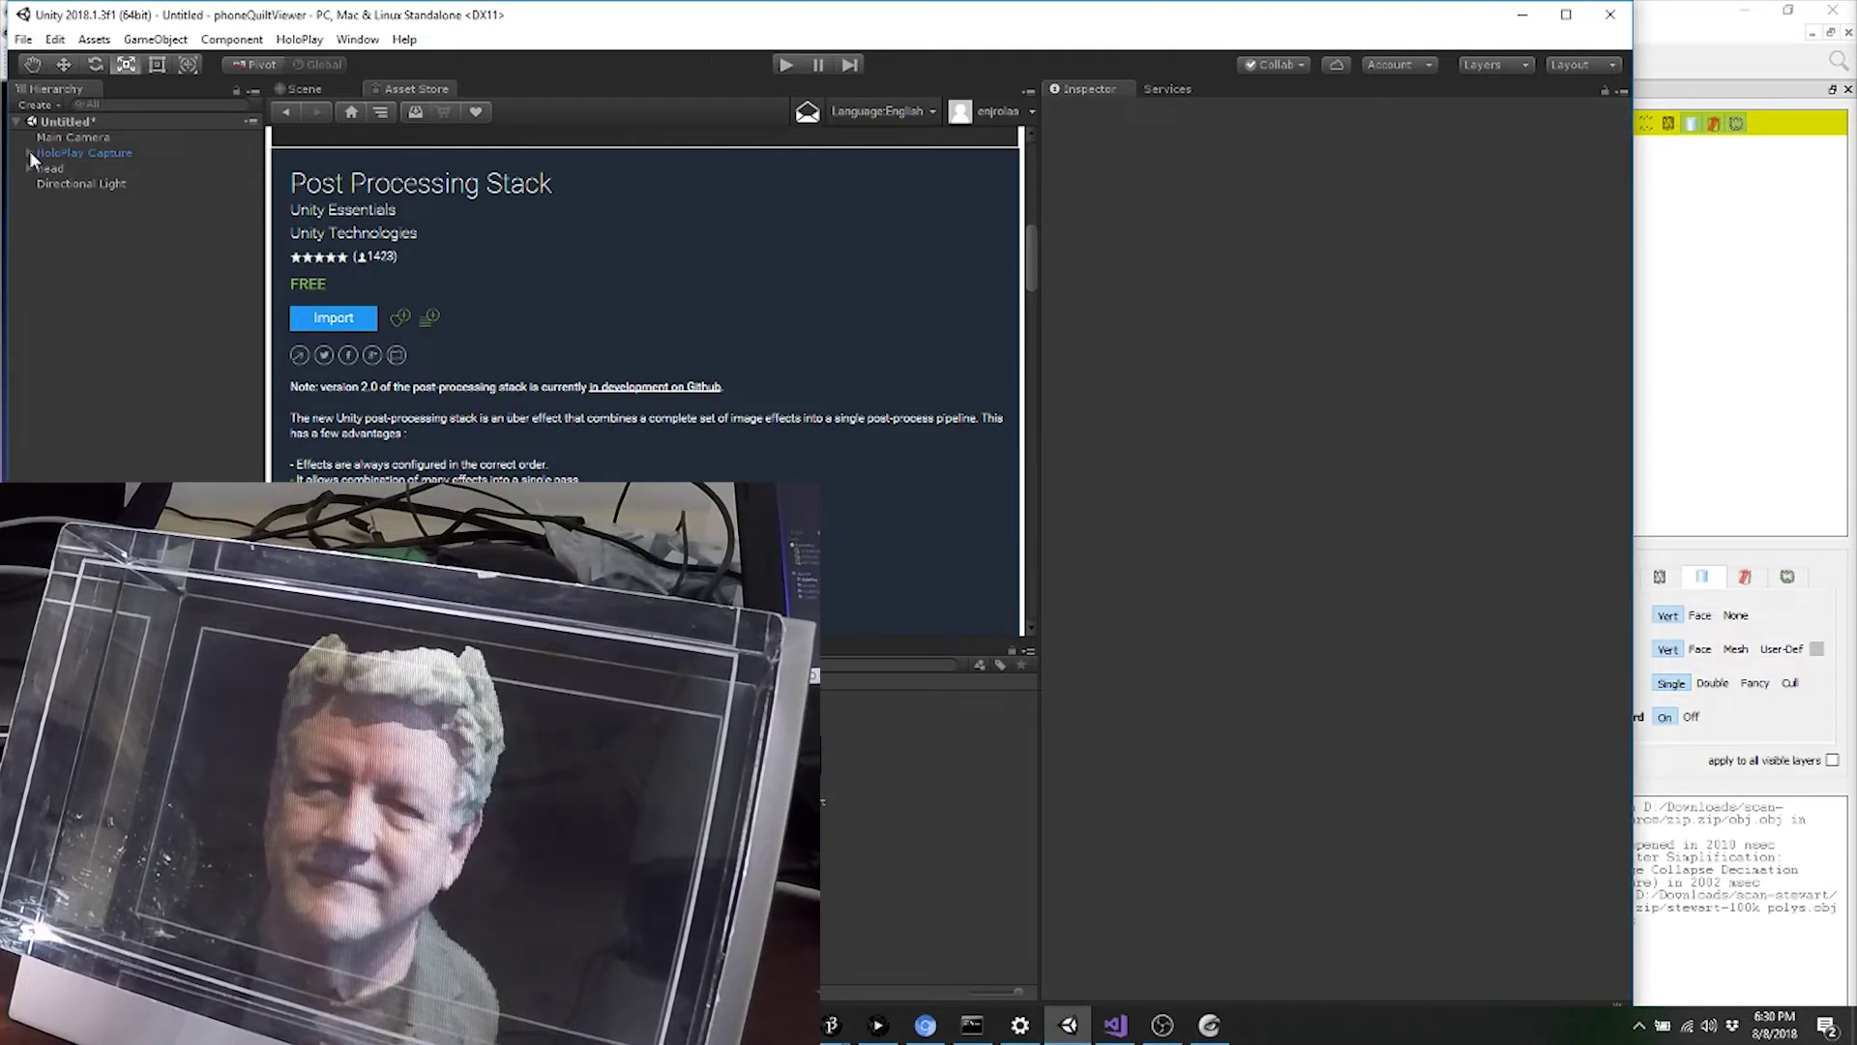
Add a Post Processing Behaviour component to the HoloPlay Camera under HoloPlay Capture.
{"action": "left_click", "coordinate": [30, 153]}
{"action": "left_click", "coordinate": [88, 169]}
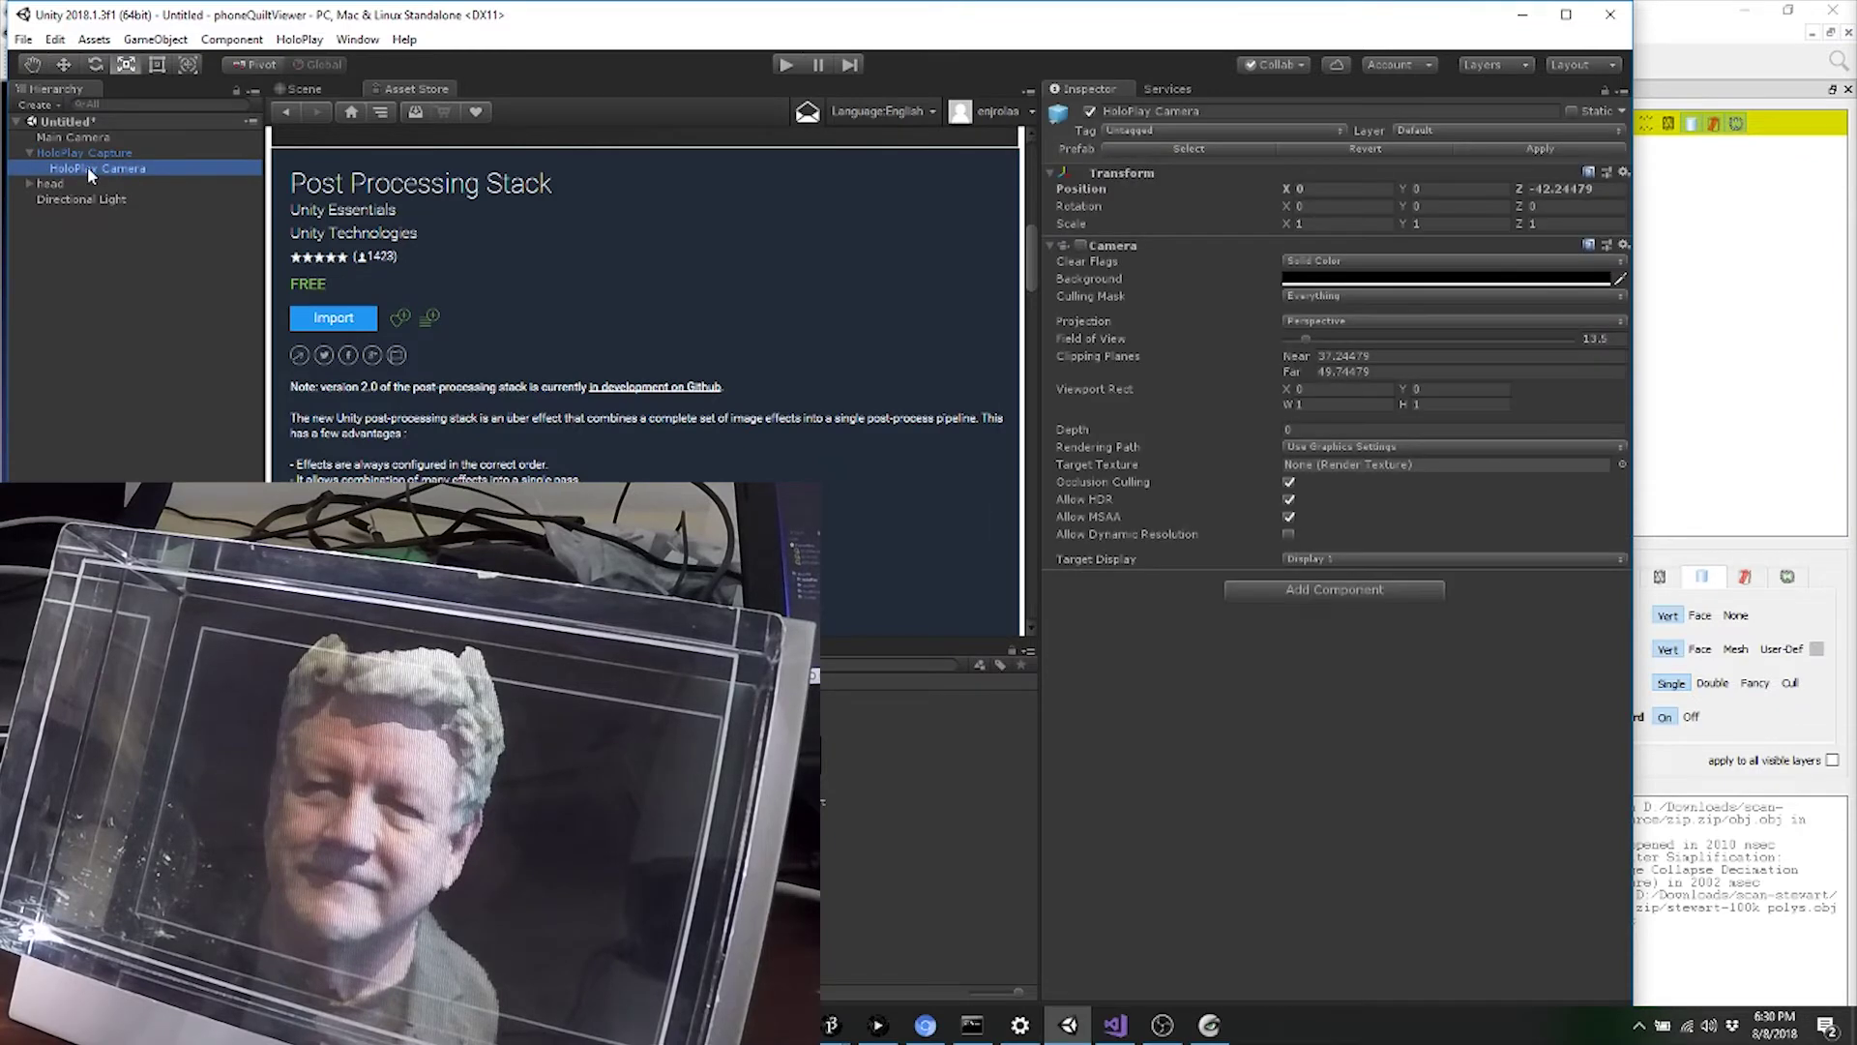
{"action": "left_click", "coordinate": [1238, 590]}
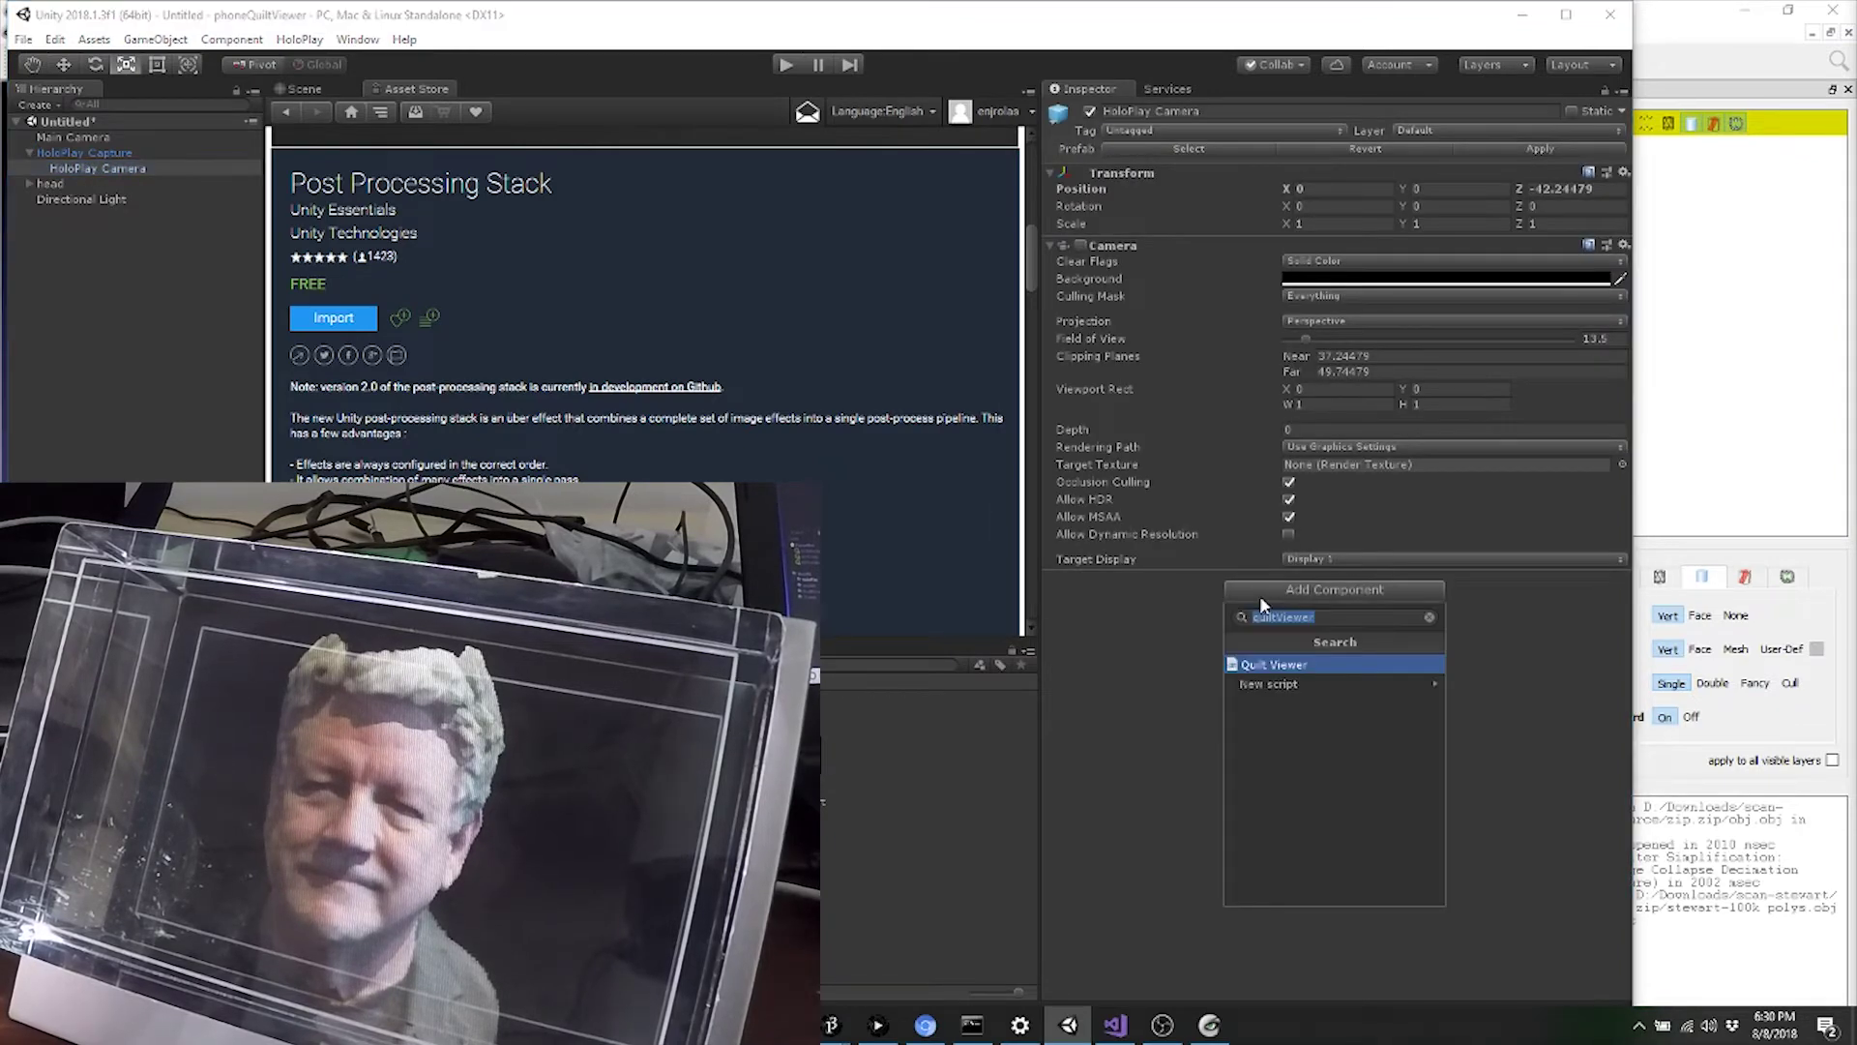
{"action": "type", "text": "post"}
{"action": "key", "text": "Return"}
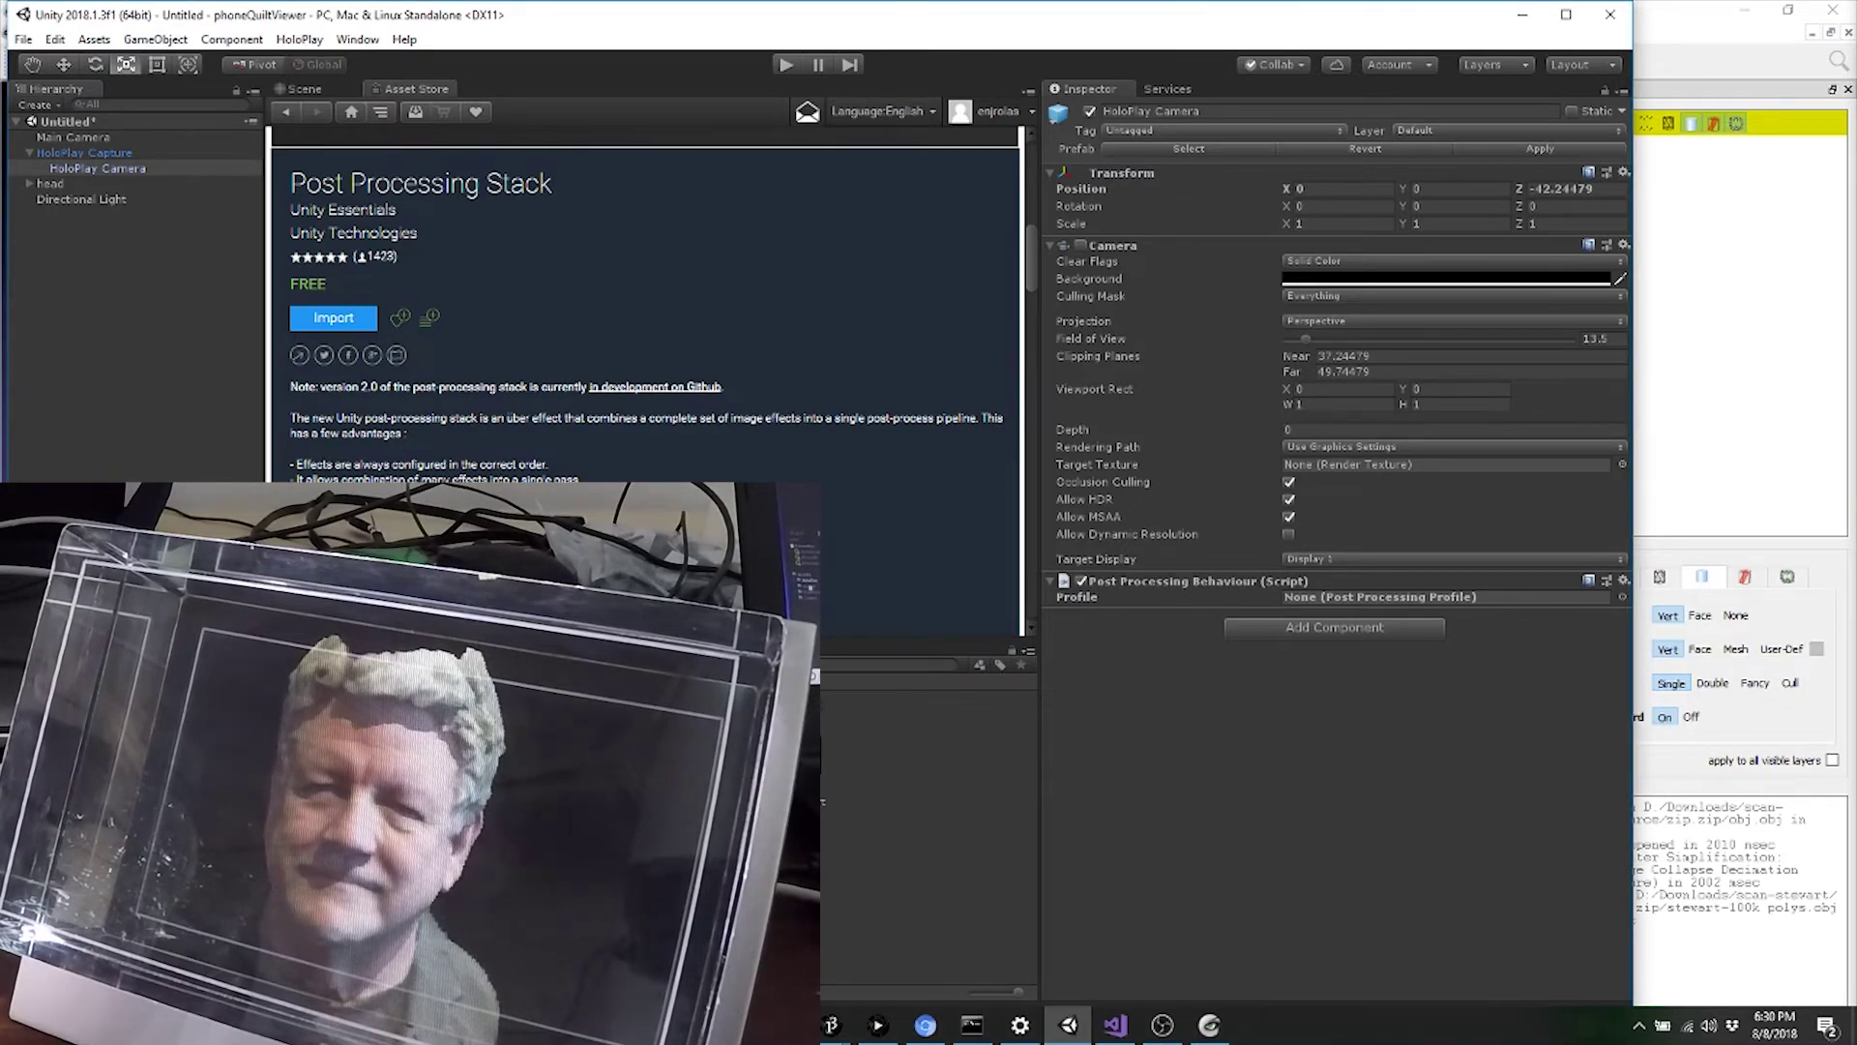
Create a folder named "post processing profiles" in the project's Assets.
{"action": "right_click", "coordinate": [483, 474]}
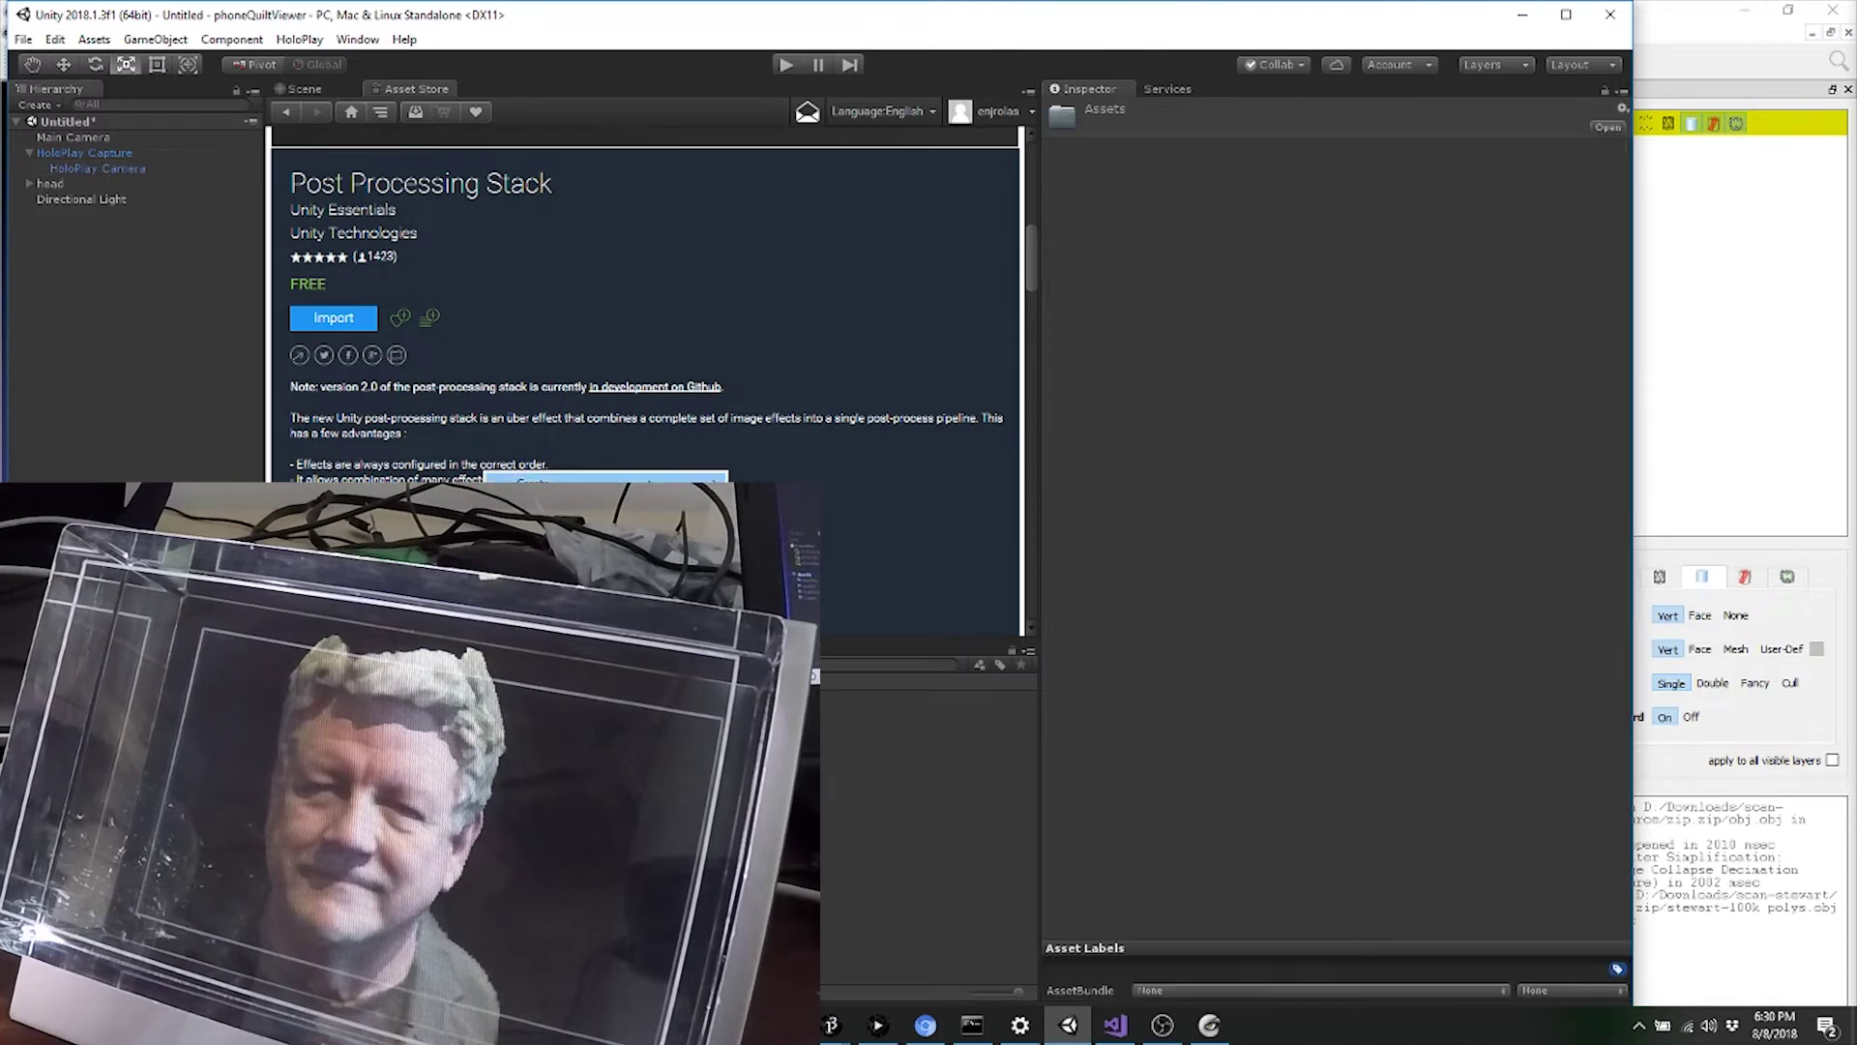
{"action": "mouse_move", "coordinate": [696, 478]}
{"action": "left_click", "coordinate": [852, 363]}
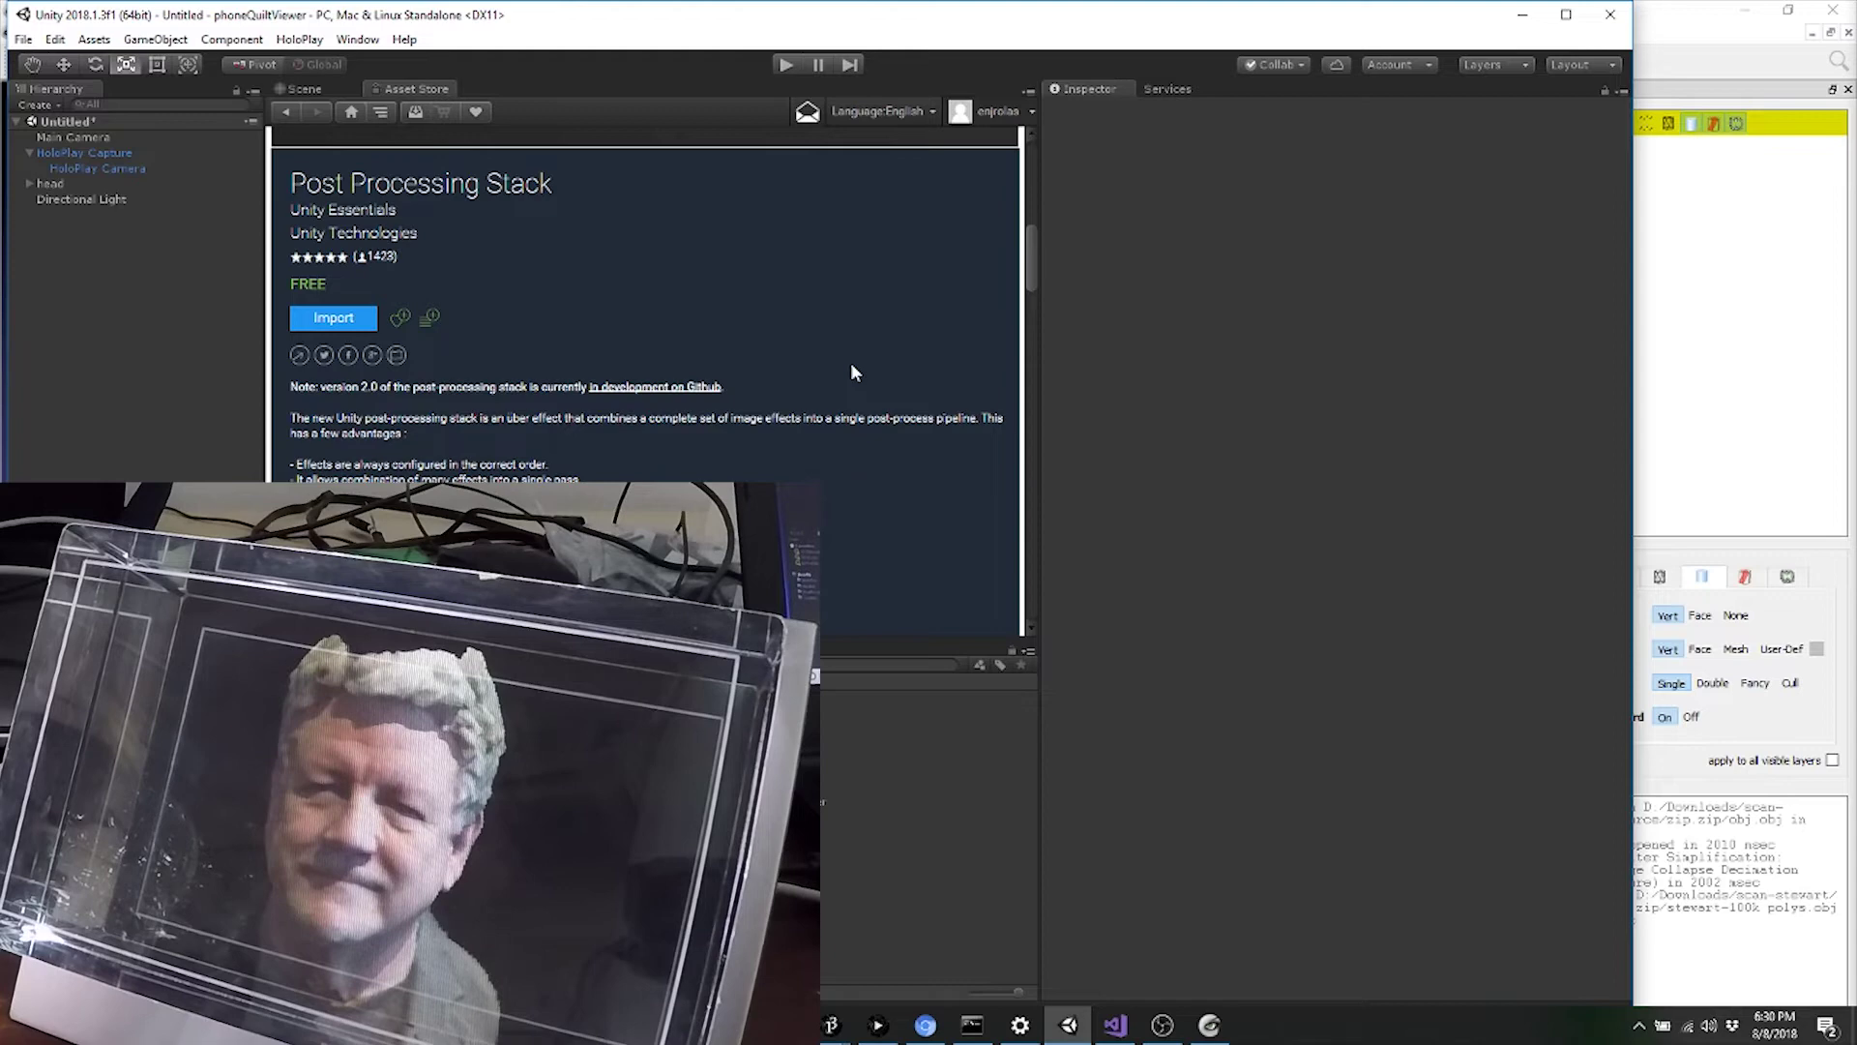
{"action": "type", "text": "post processing profiles"}
{"action": "key", "text": "Return"}
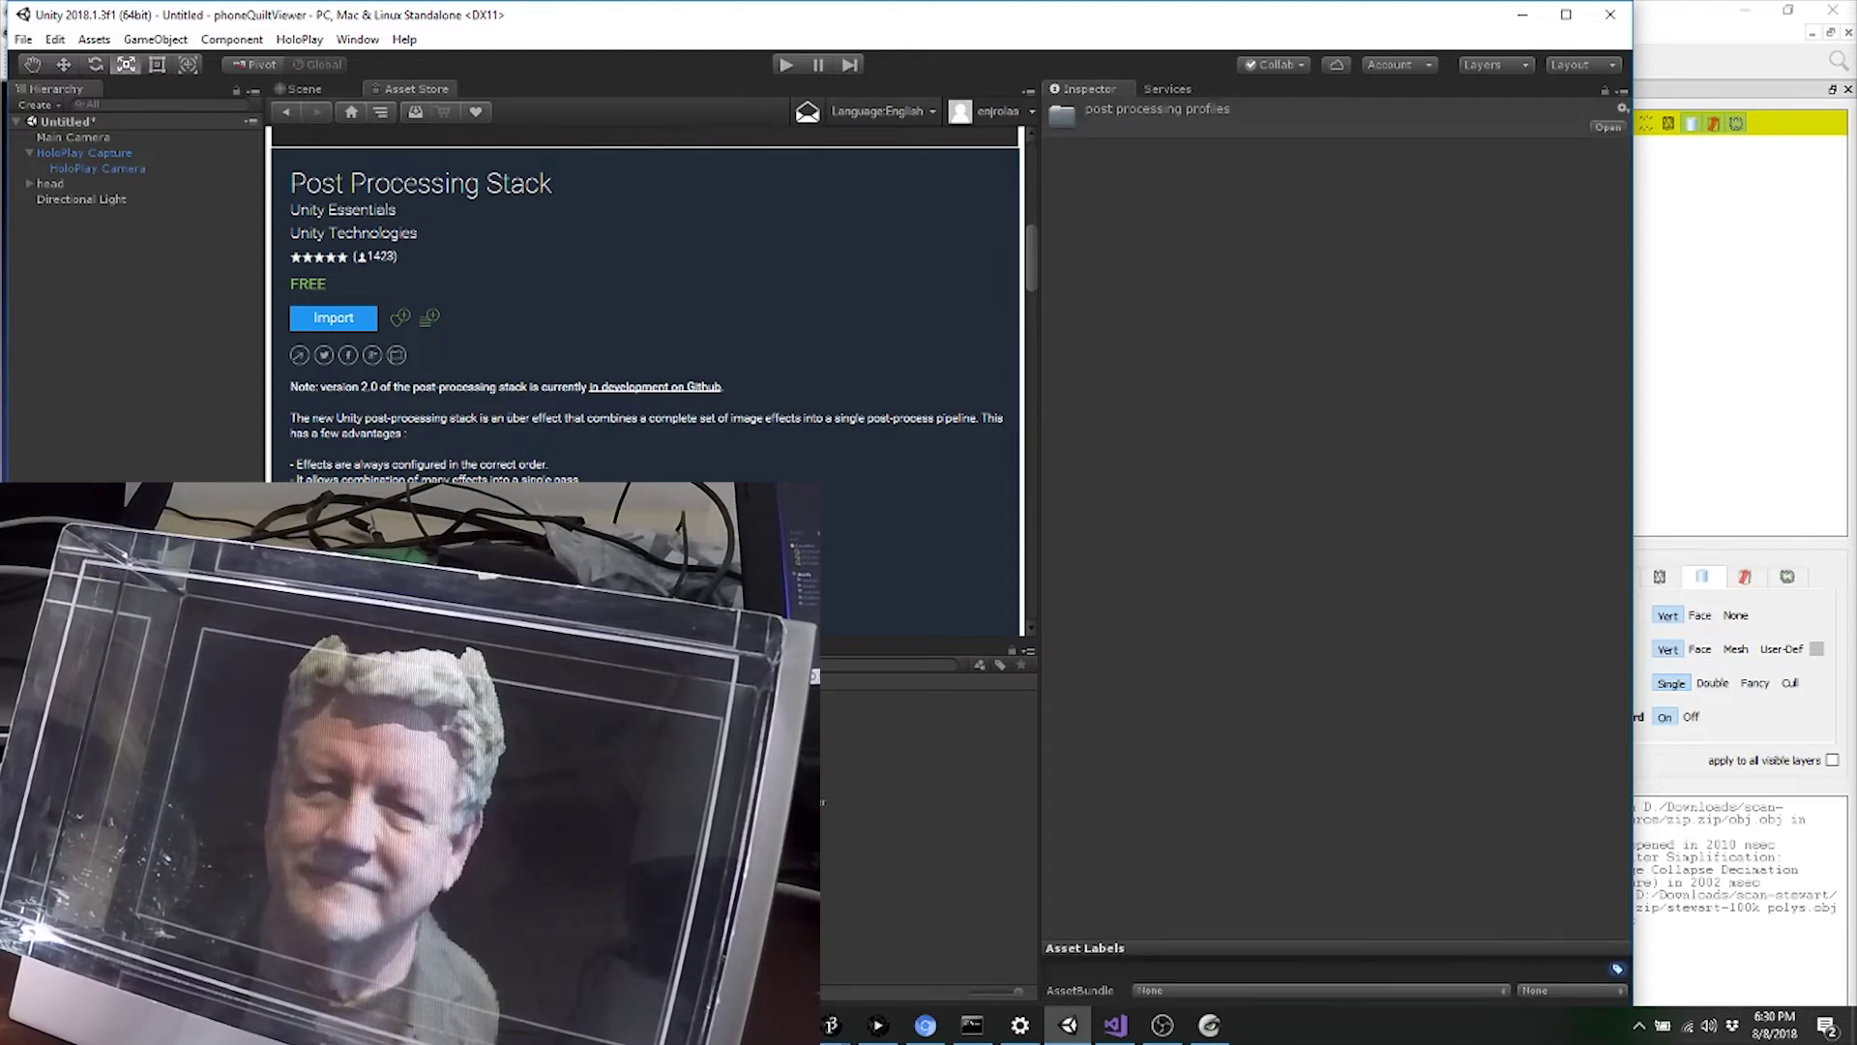
Create a Post Processing Profile named "post" in the project assets.
{"action": "right_click", "coordinate": [489, 716]}
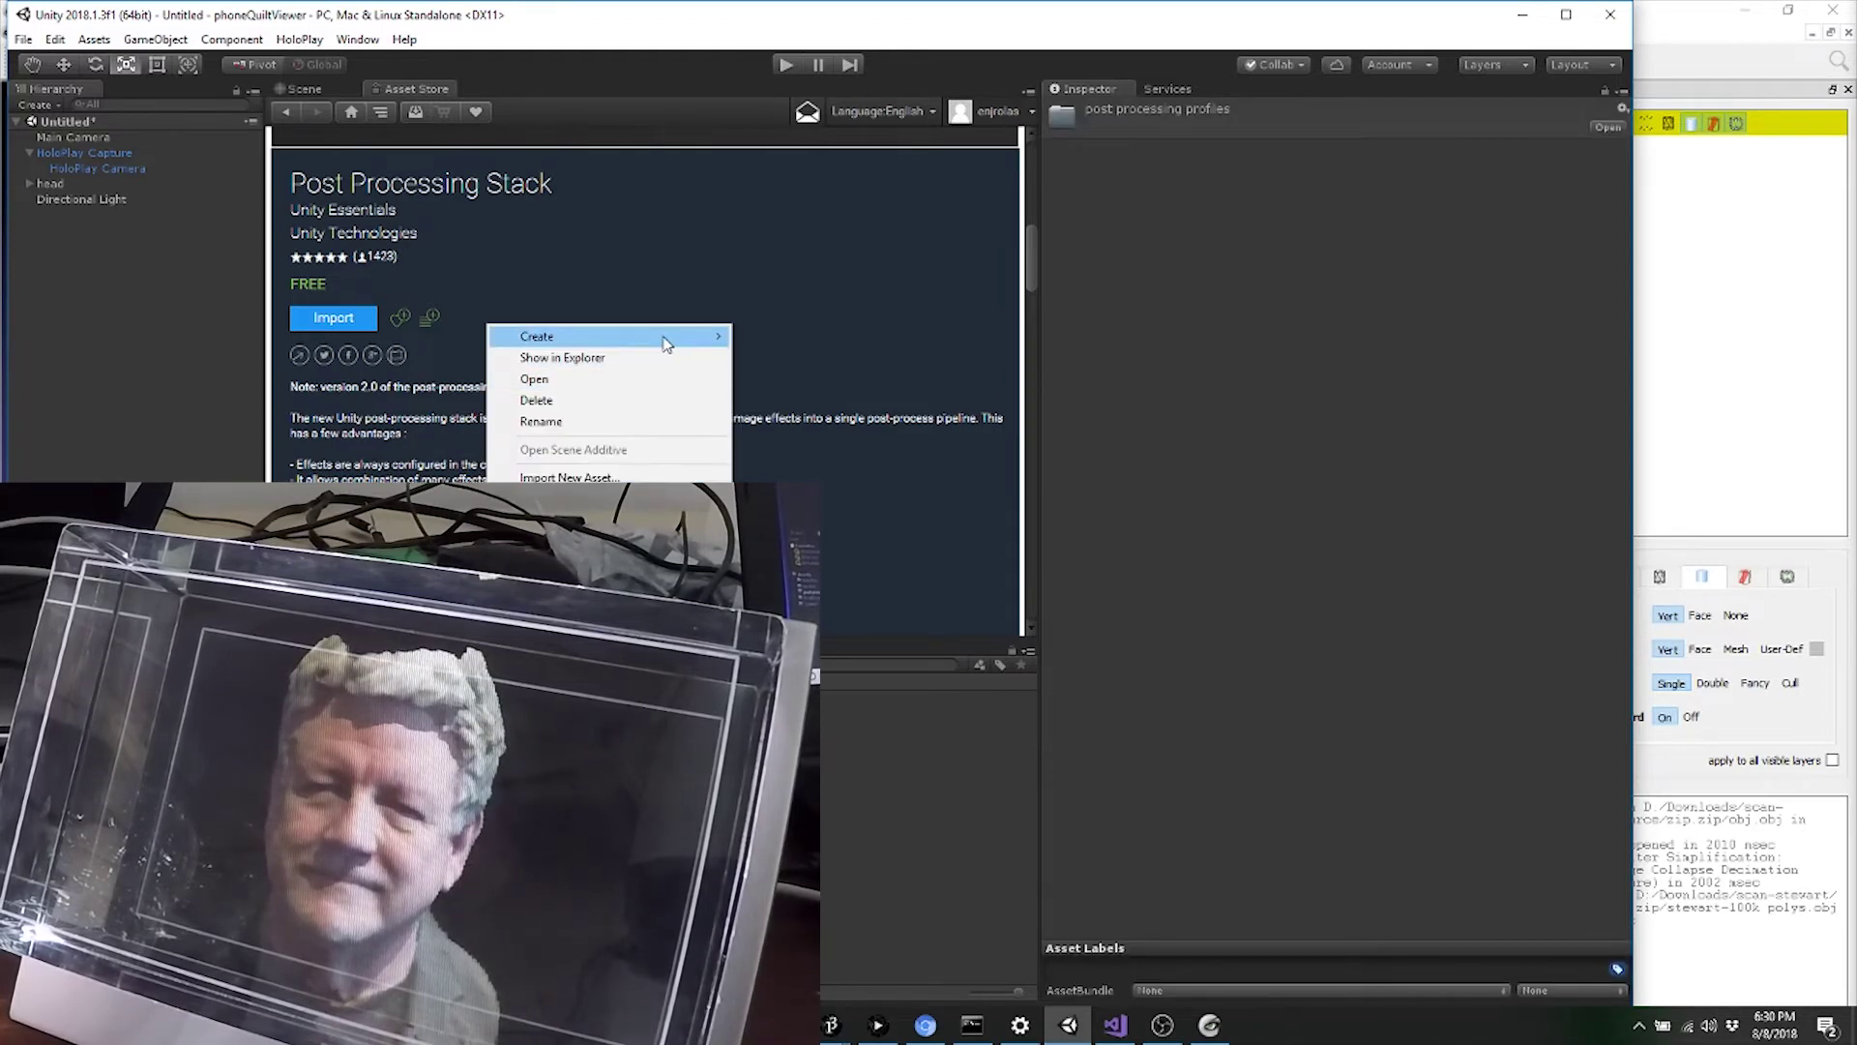
{"action": "mouse_move", "coordinate": [666, 343]}
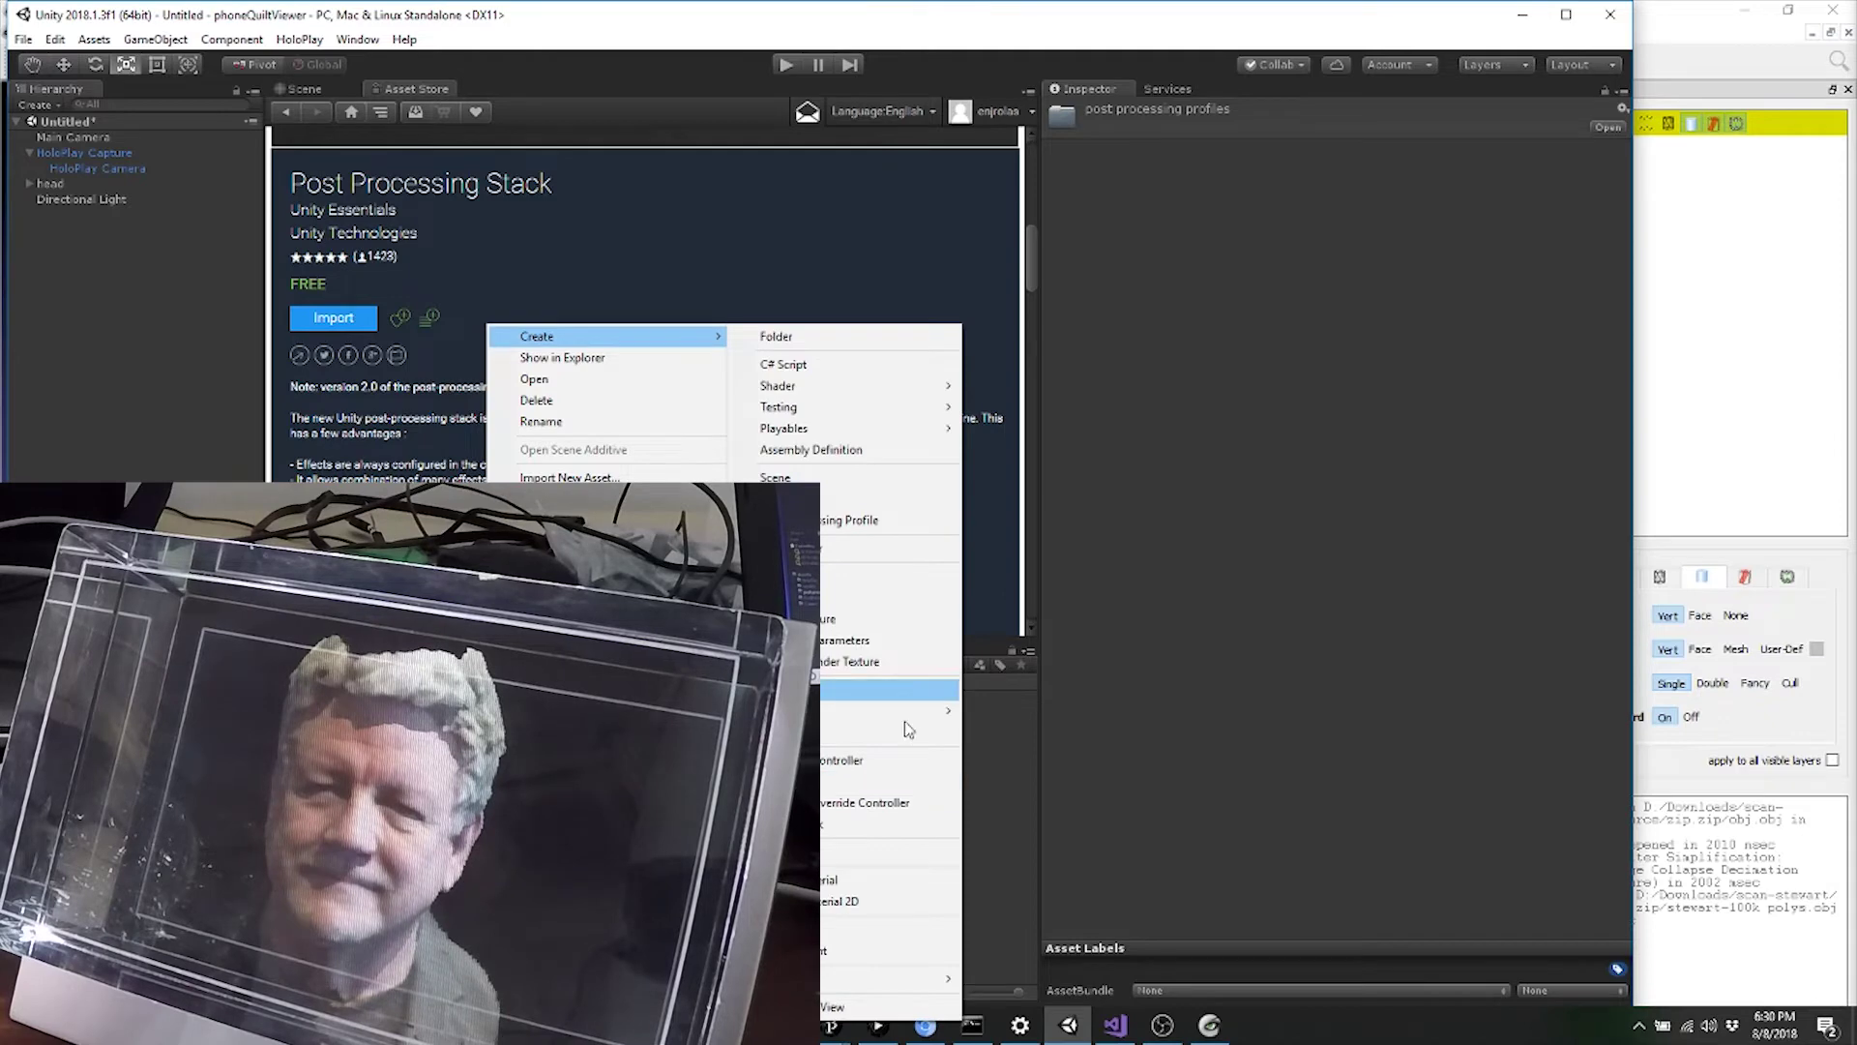
{"action": "left_click", "coordinate": [868, 519]}
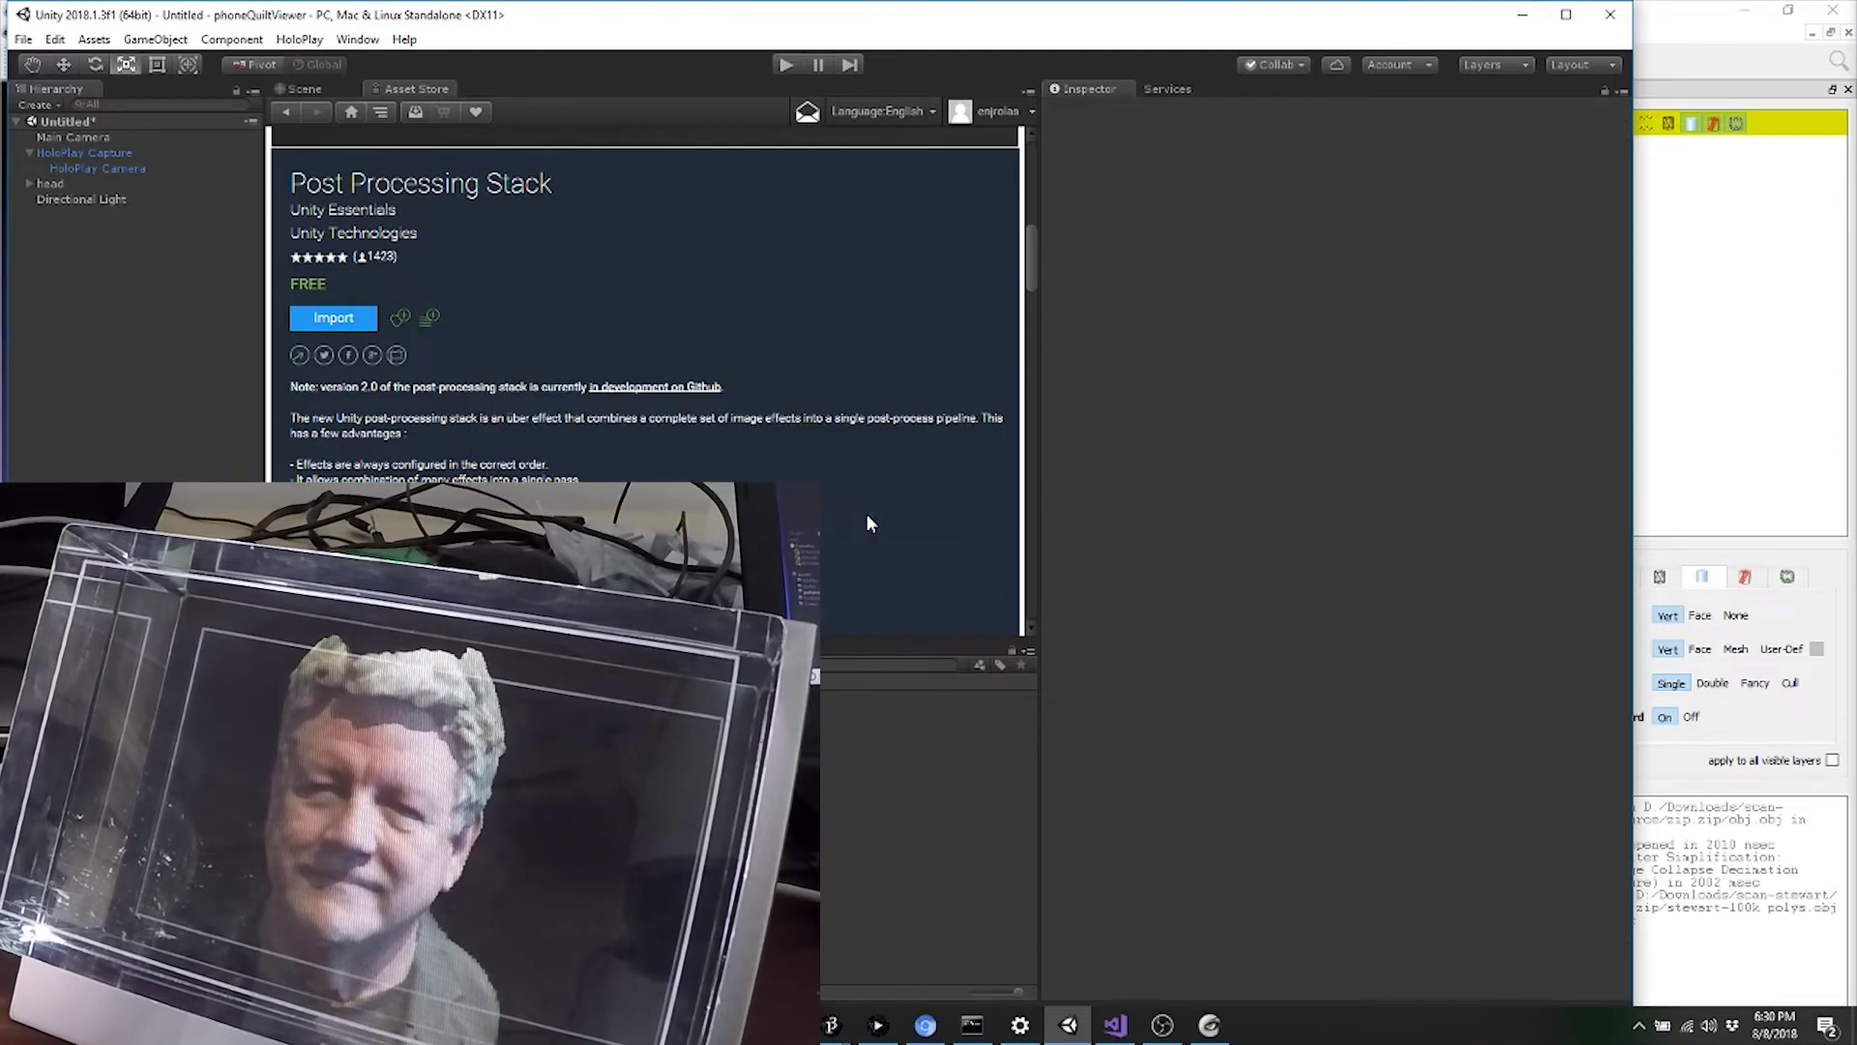
{"action": "type", "text": "post"}
{"action": "key", "text": "Return"}
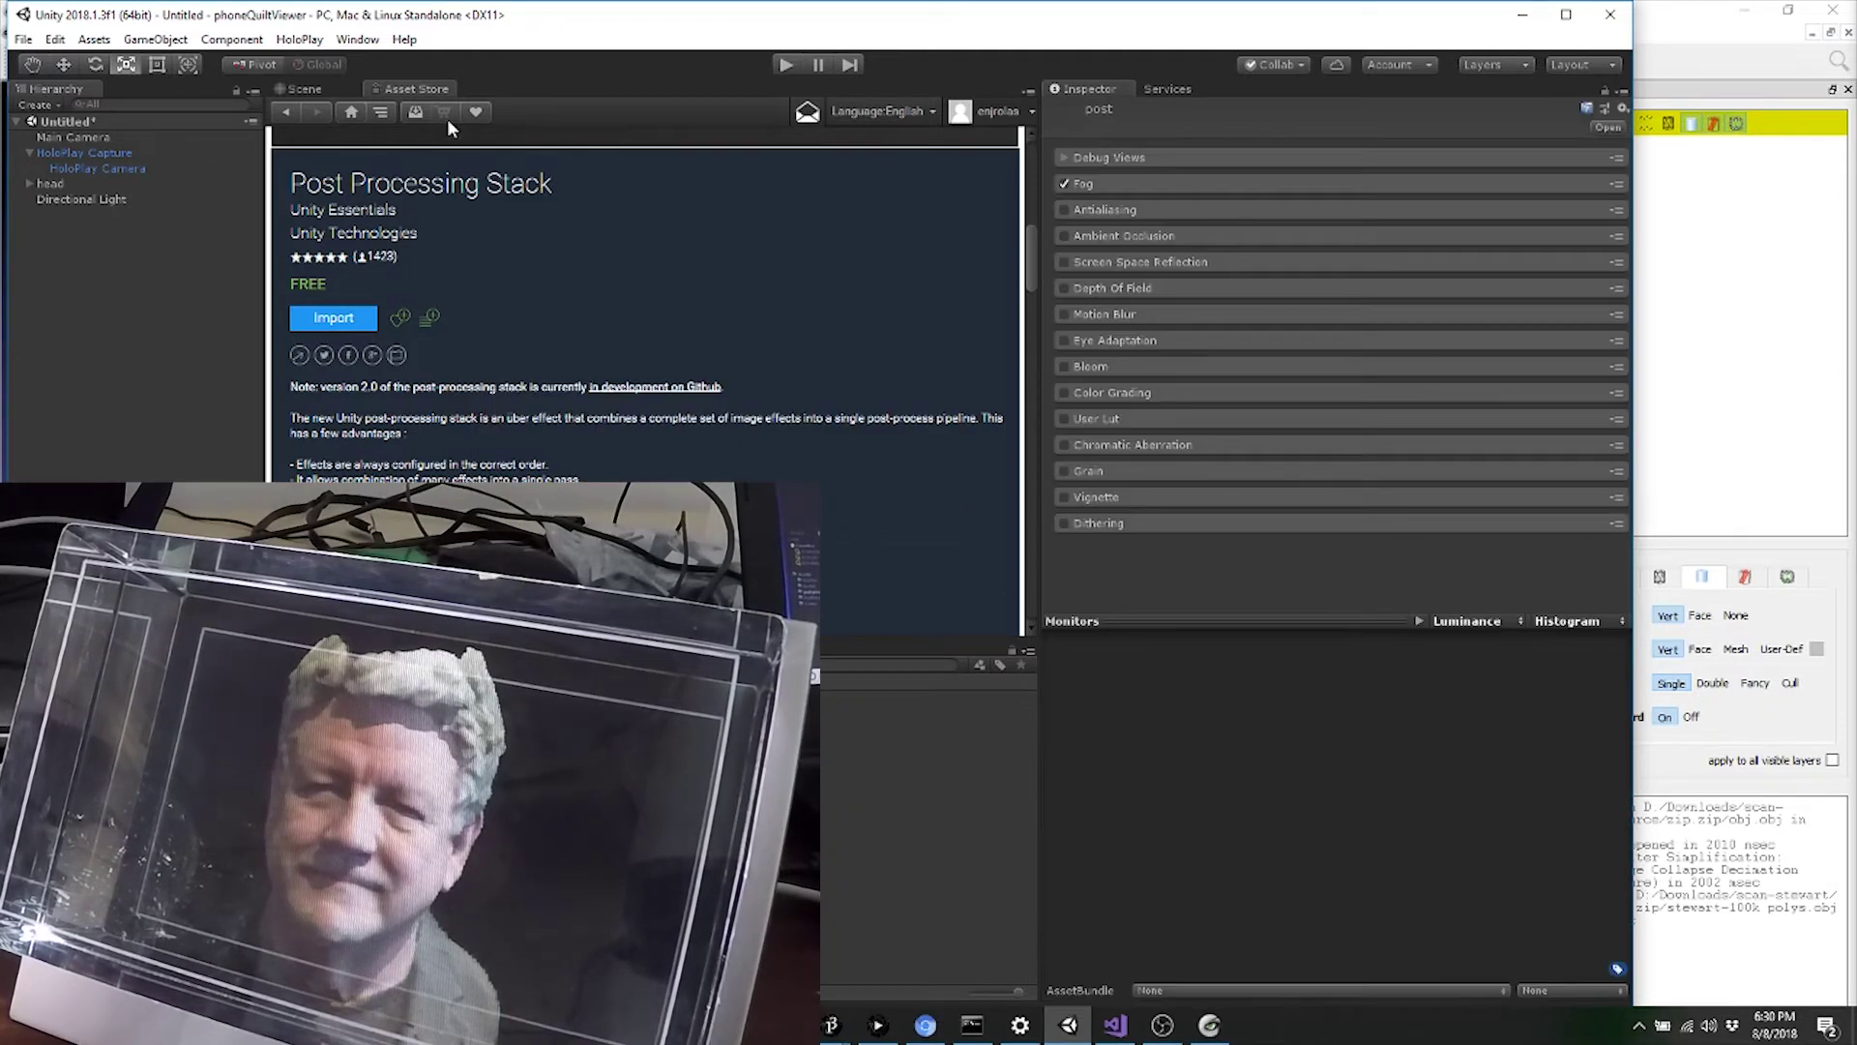
Assign the post profile to the Post Processing Behaviour of the HoloPlay Camera.
{"action": "left_click", "coordinate": [312, 89]}
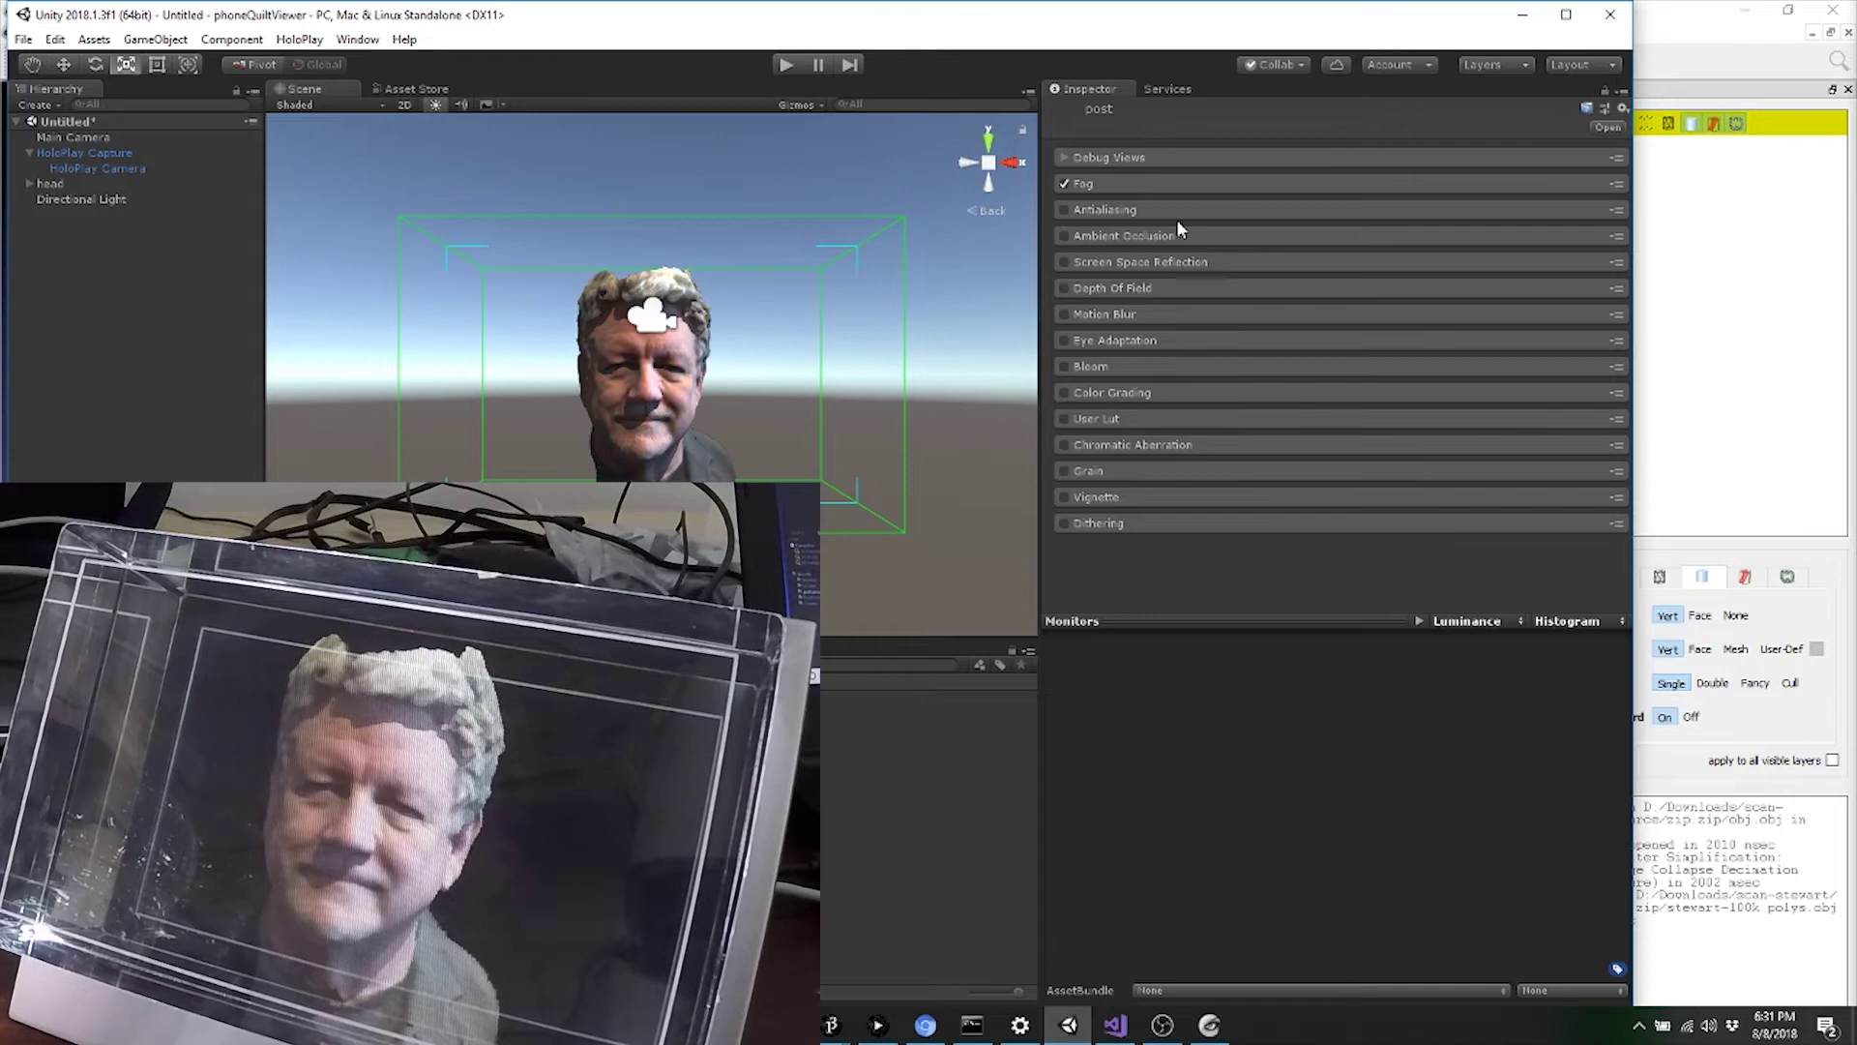
{"action": "left_click", "coordinate": [102, 168]}
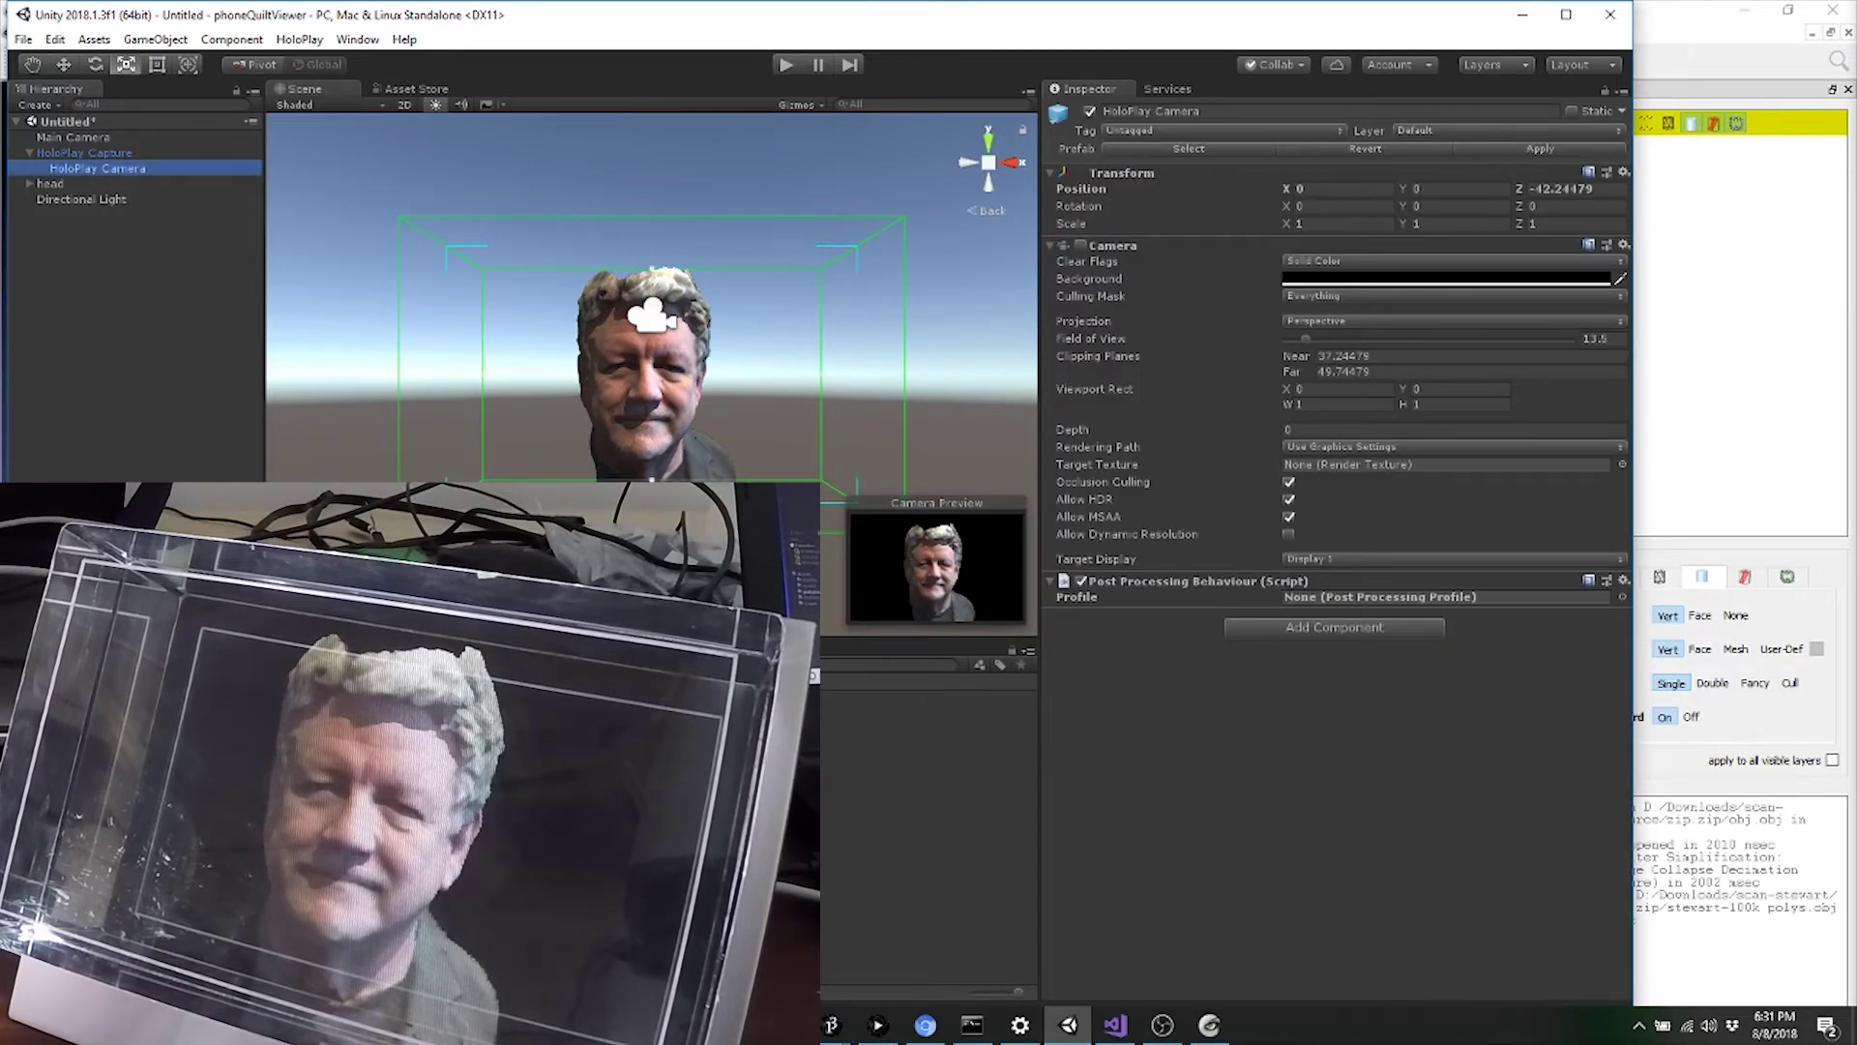
{"action": "left_click", "coordinate": [1346, 599]}
{"action": "left_click_drag", "start_coordinate": [1347, 607], "coordinate": [1347, 599]}
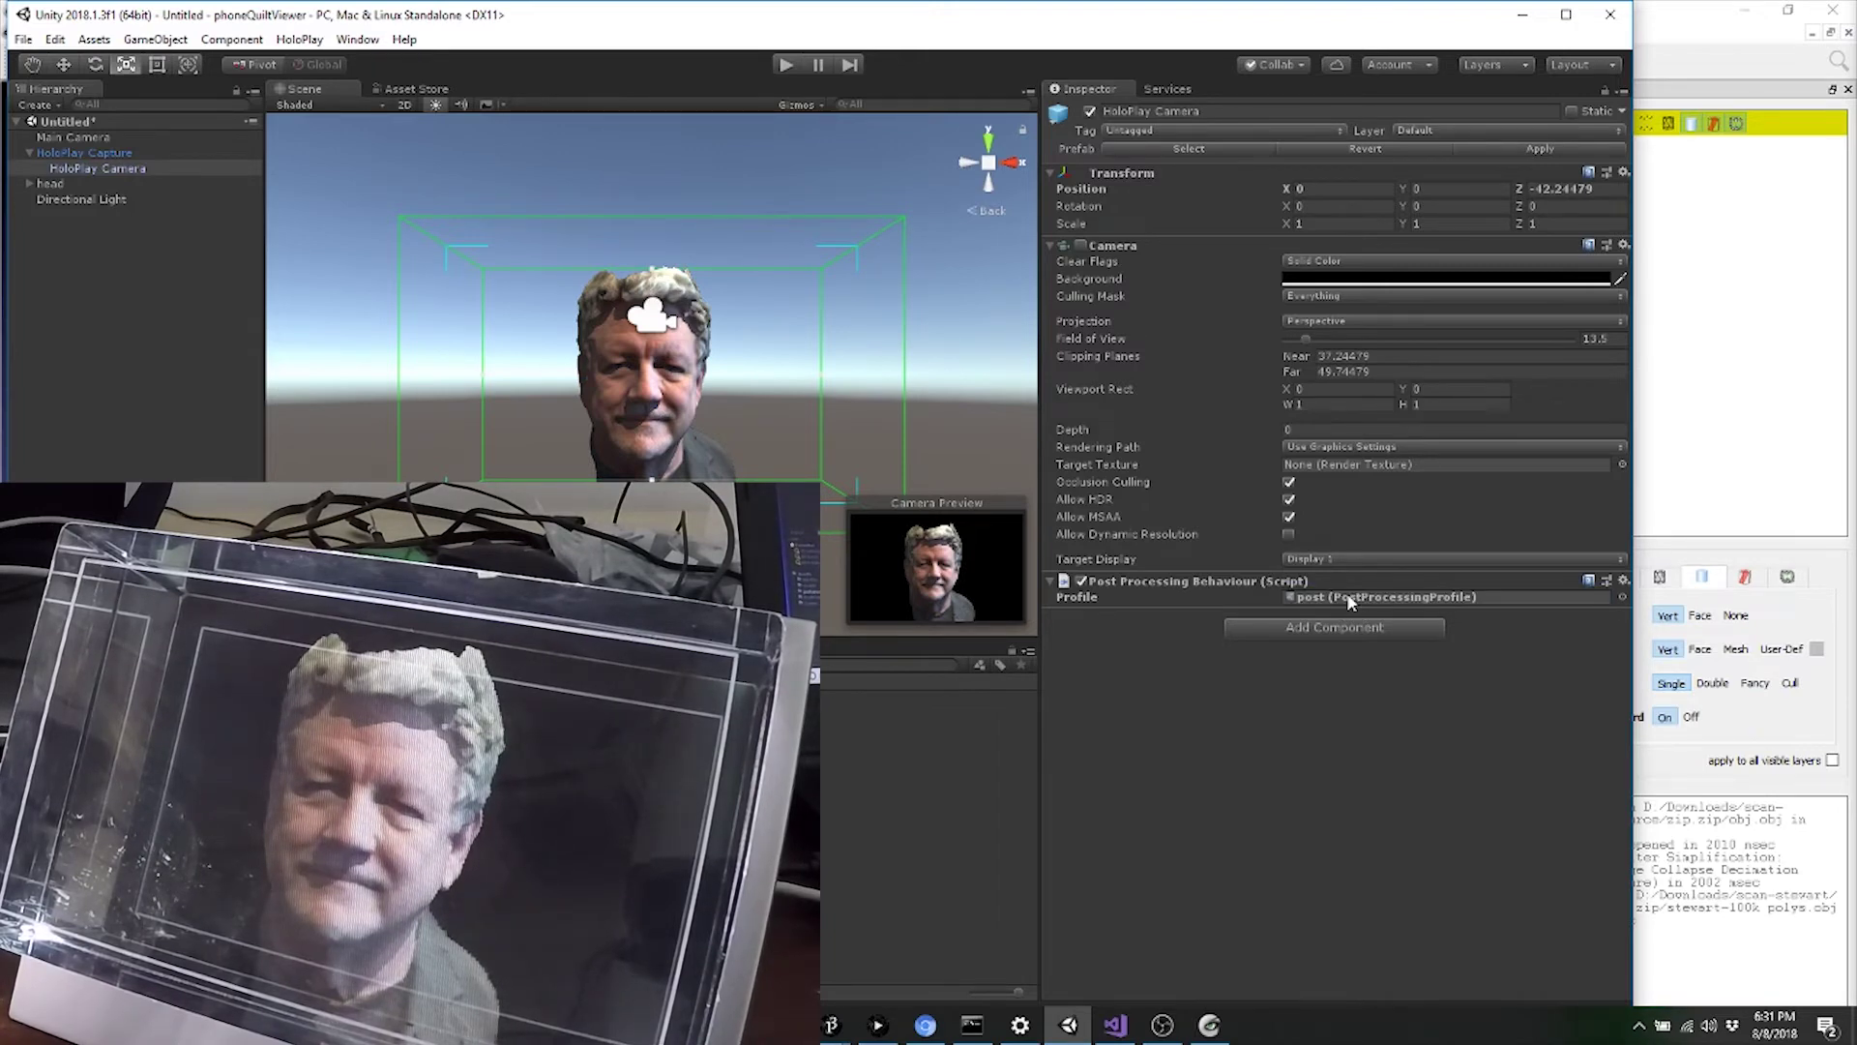
Delete the Main Camera from the scene and open the post profile assigned to the HoloPlay Camera.
{"action": "right_click", "coordinate": [58, 142]}
{"action": "left_click", "coordinate": [145, 241]}
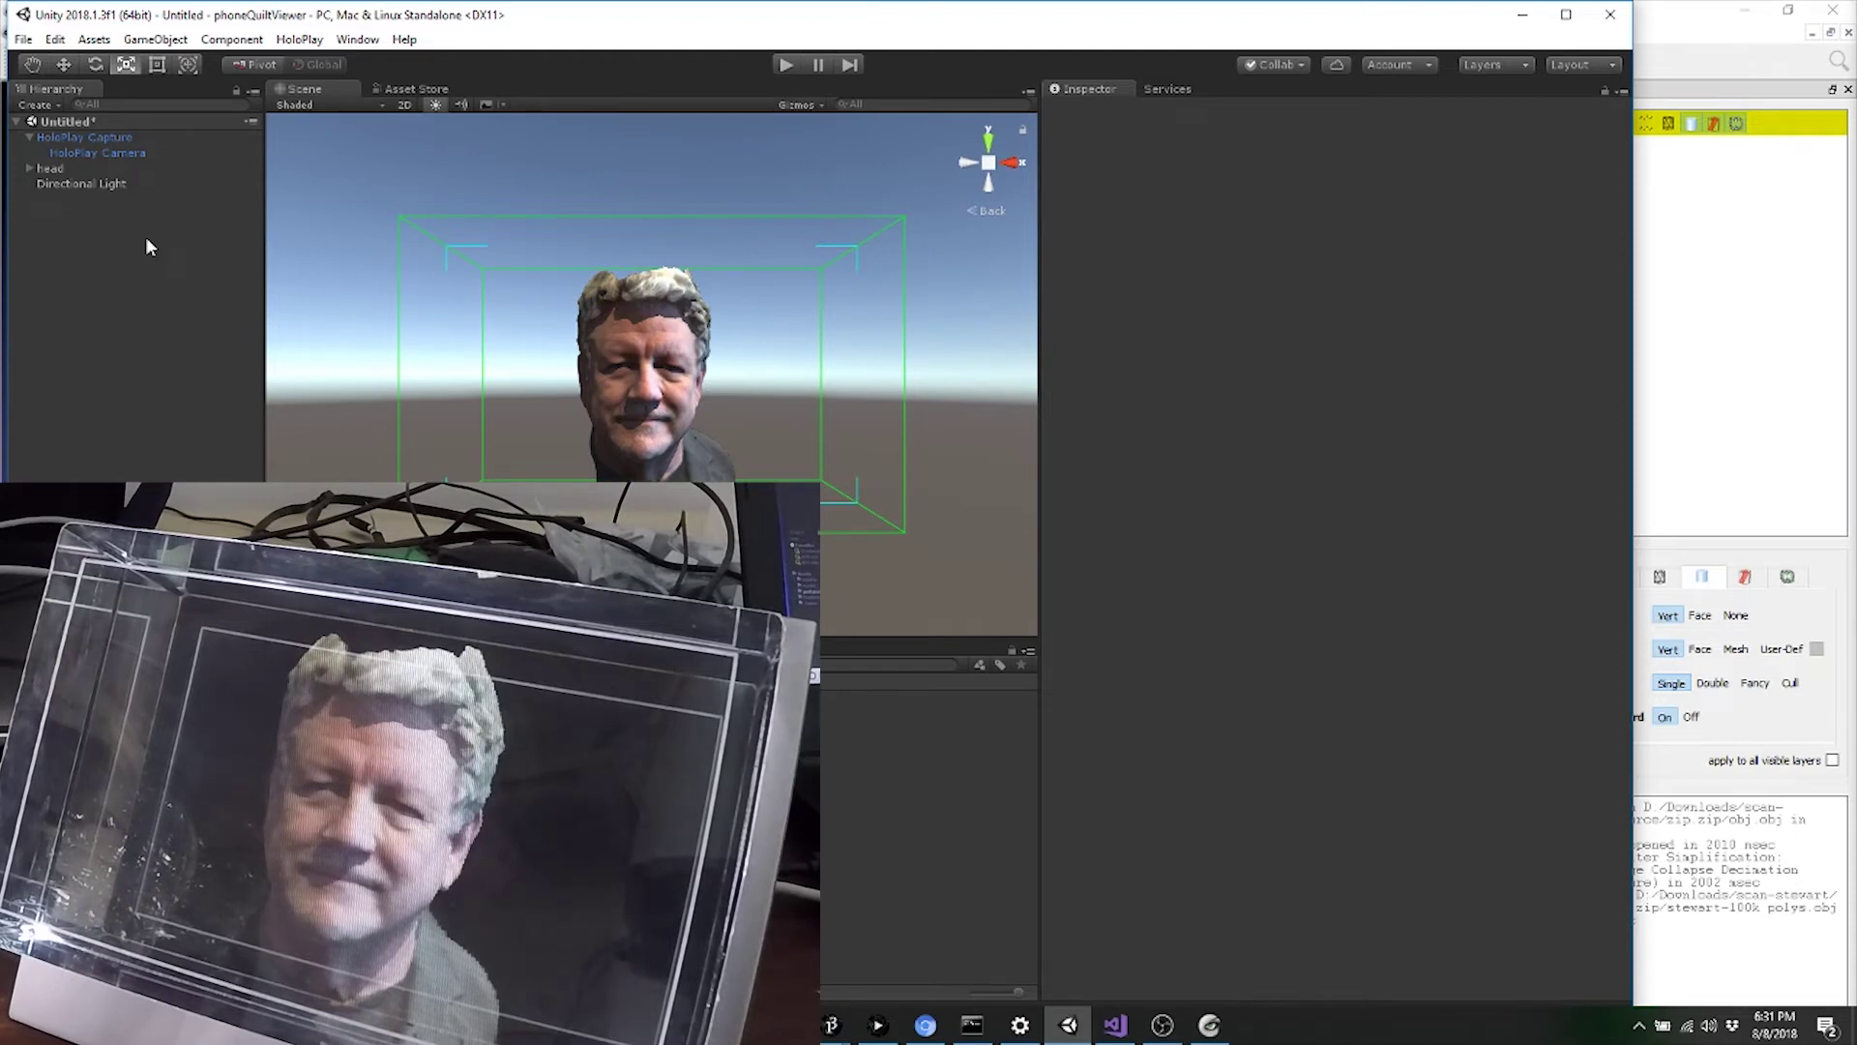
{"action": "left_click", "coordinate": [92, 153]}
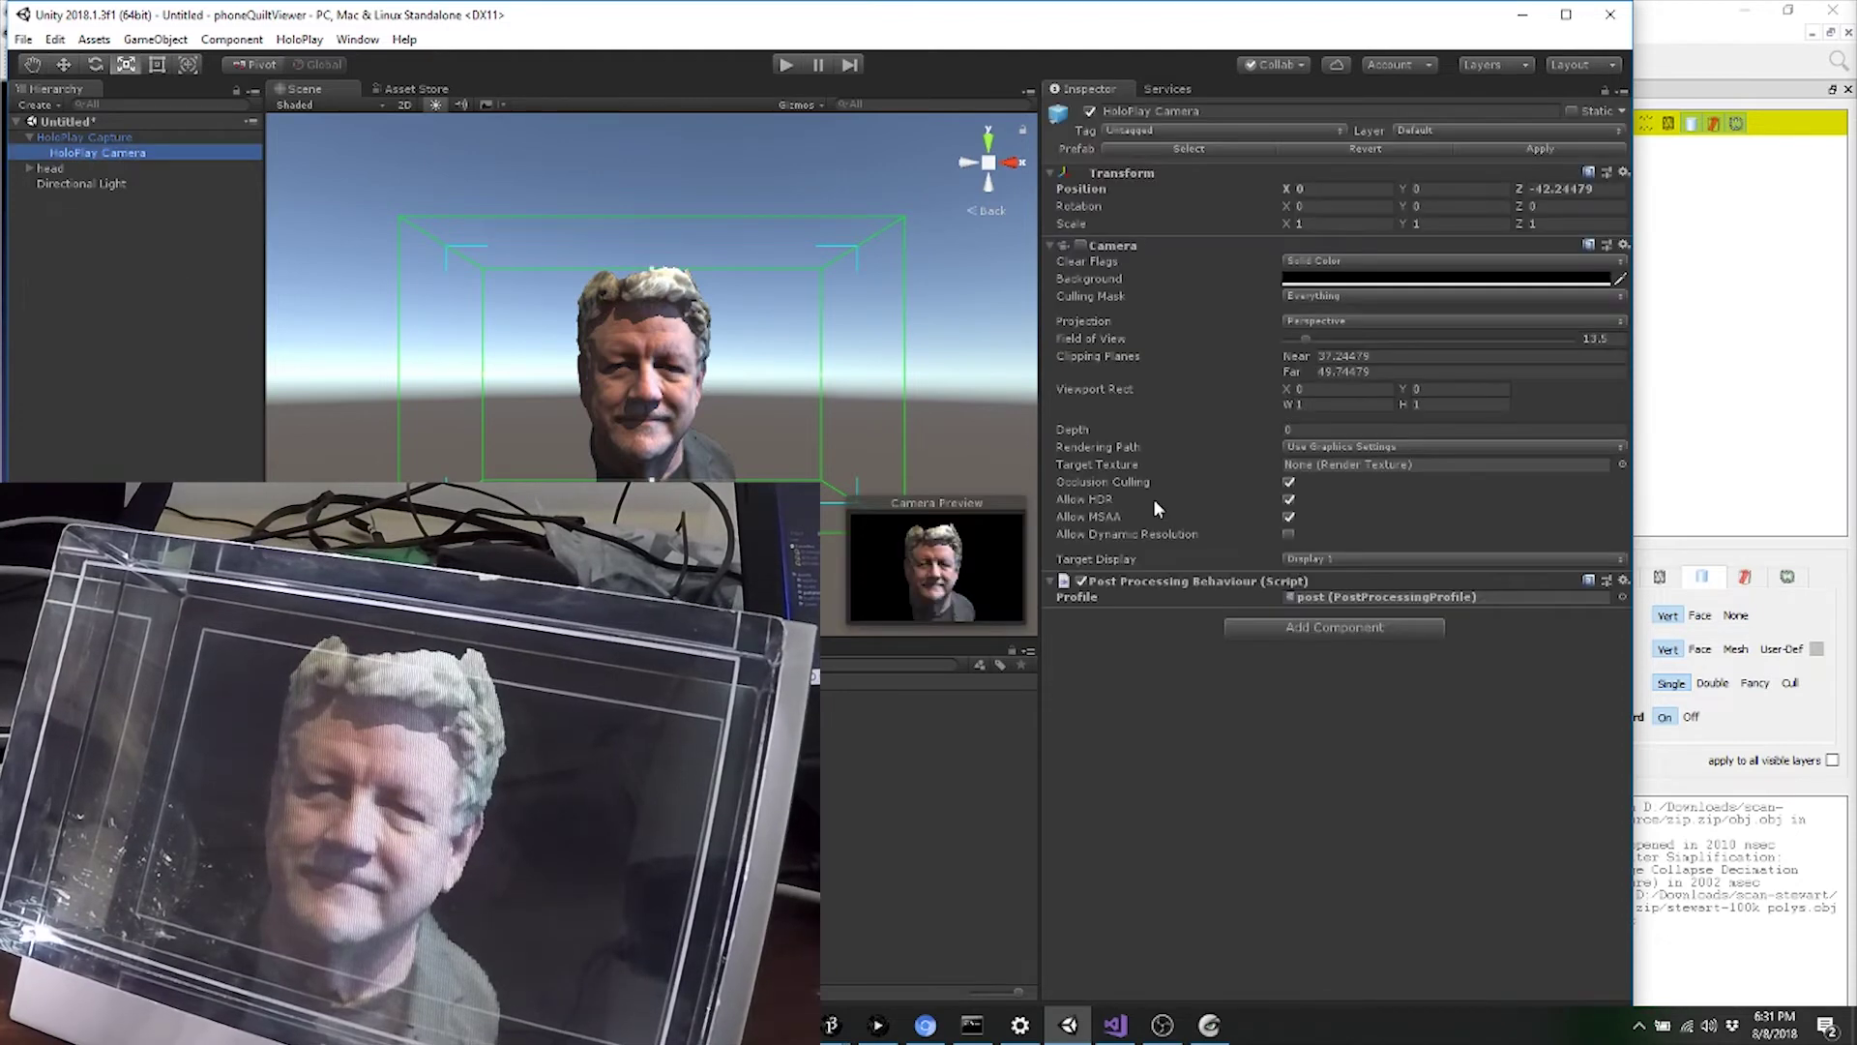
{"action": "double_click", "coordinate": [1375, 597]}
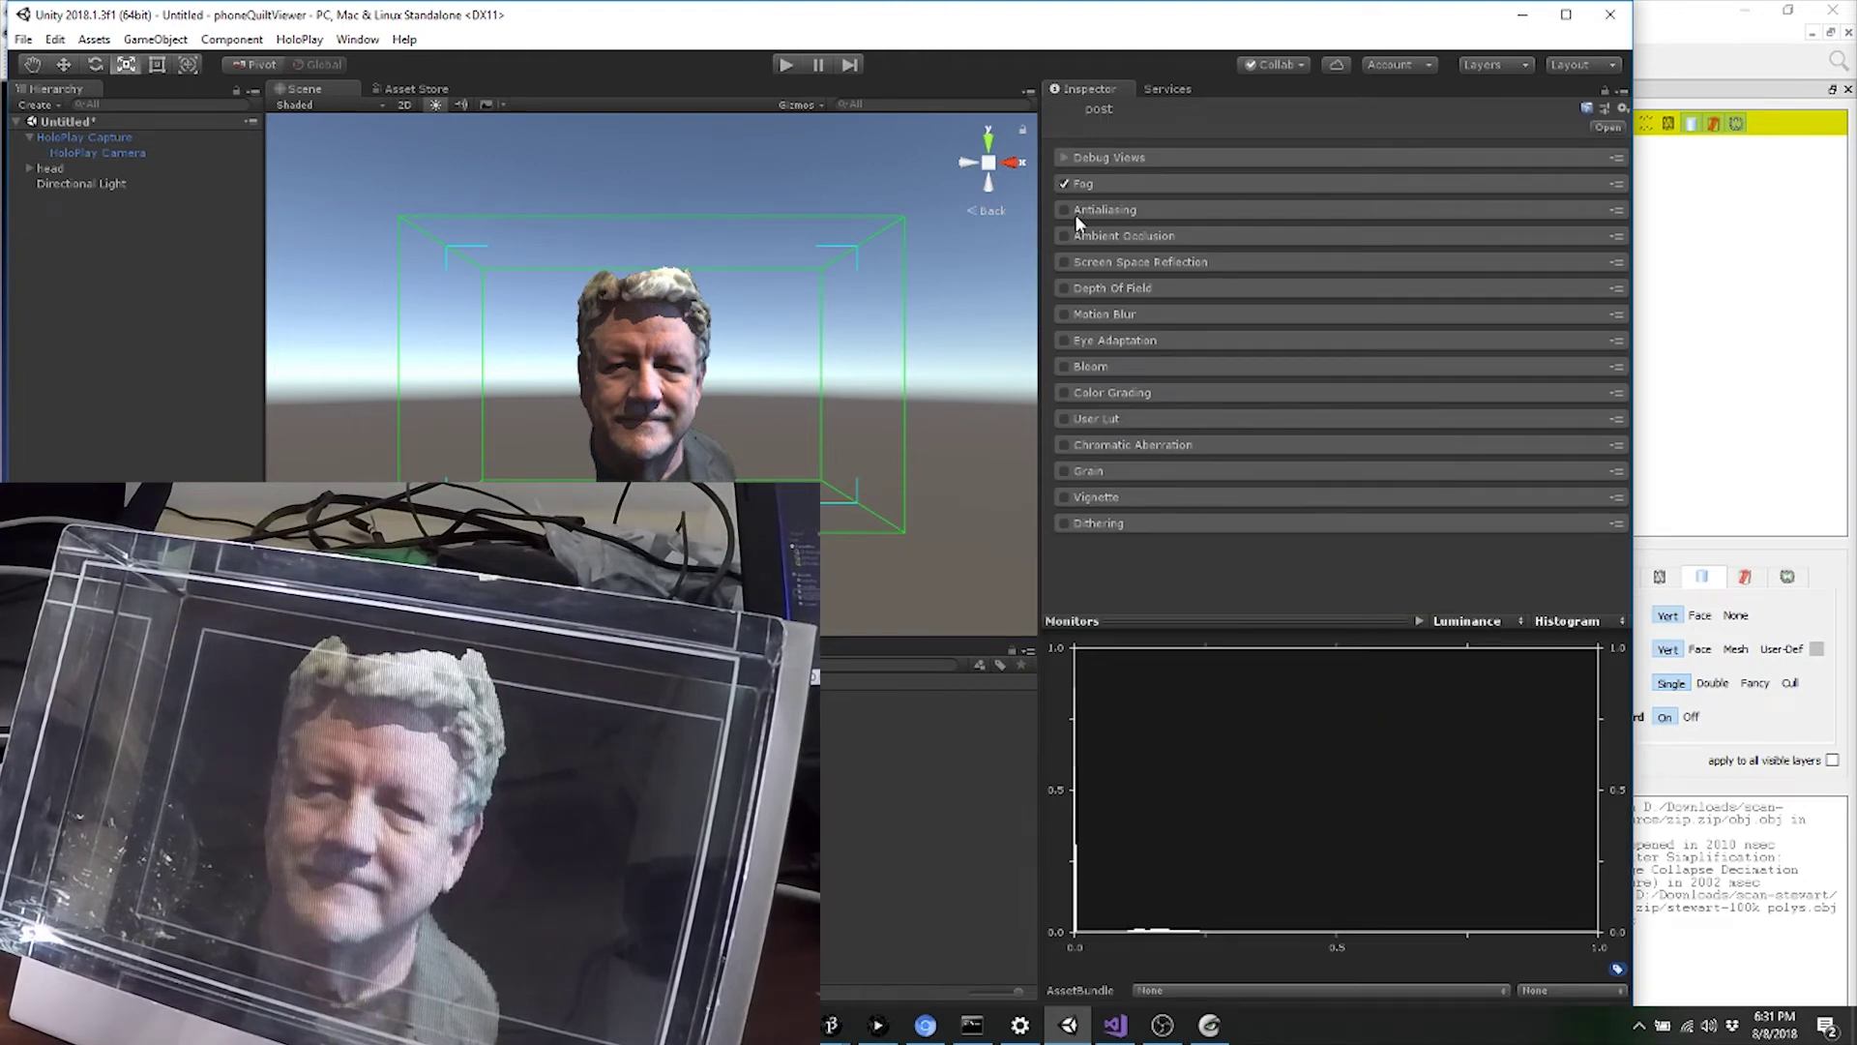
Enable Ambient Occlusion in the post profile and raise its intensity to 4.
{"action": "left_click", "coordinate": [1064, 238]}
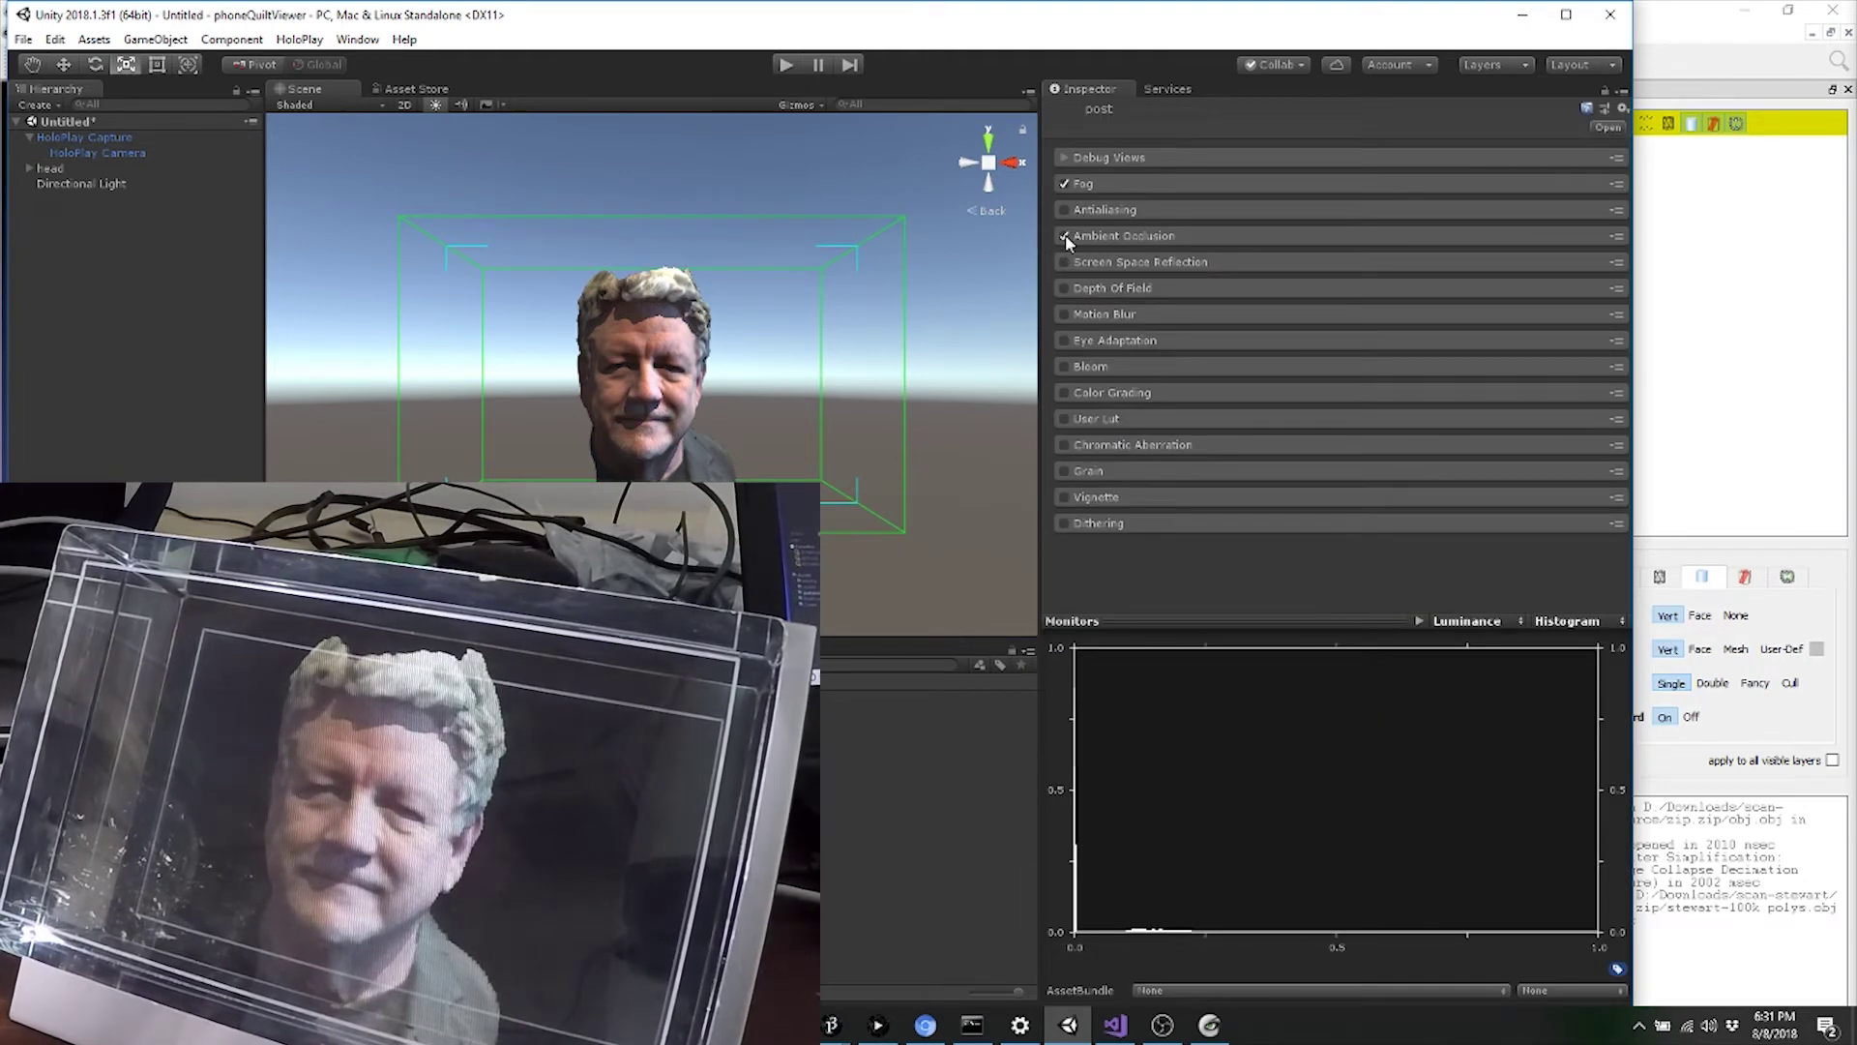
{"action": "left_click", "coordinate": [1113, 237]}
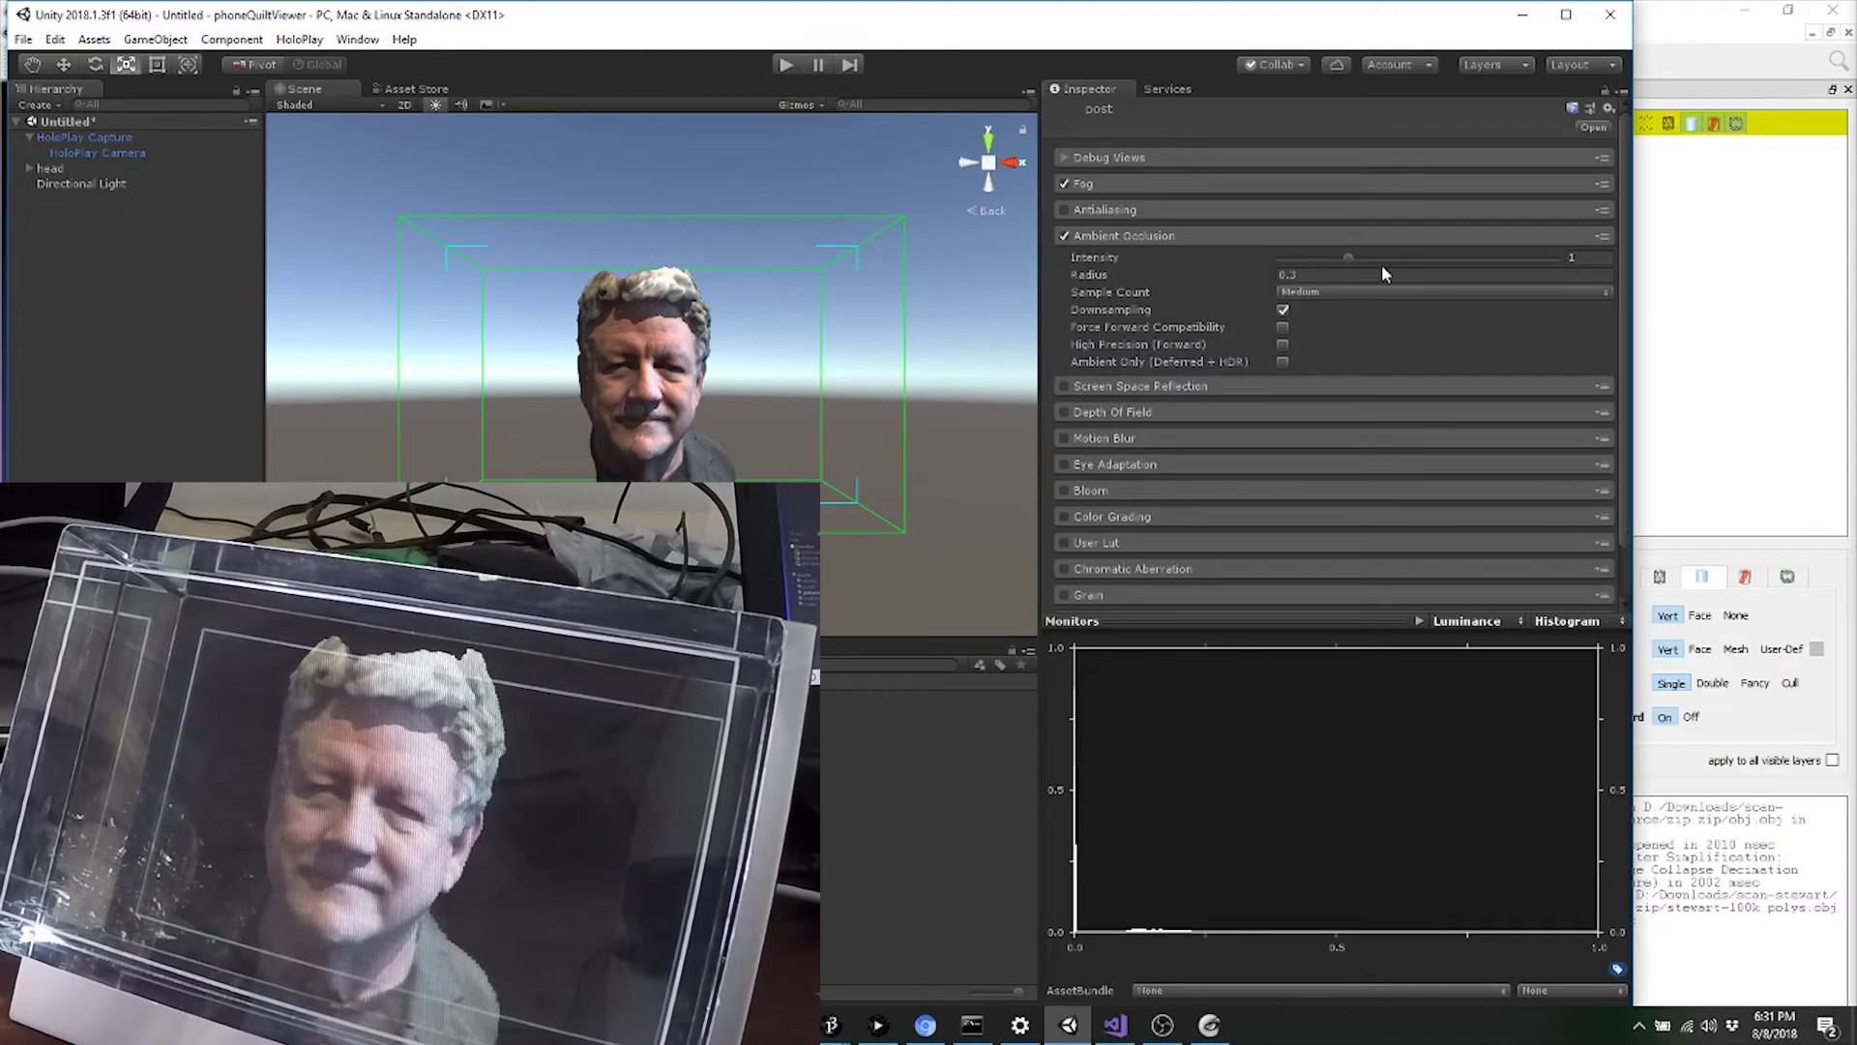
{"action": "left_click", "coordinate": [1346, 256]}
{"action": "left_click_drag", "start_coordinate": [1343, 254], "coordinate": [1691, 236]}
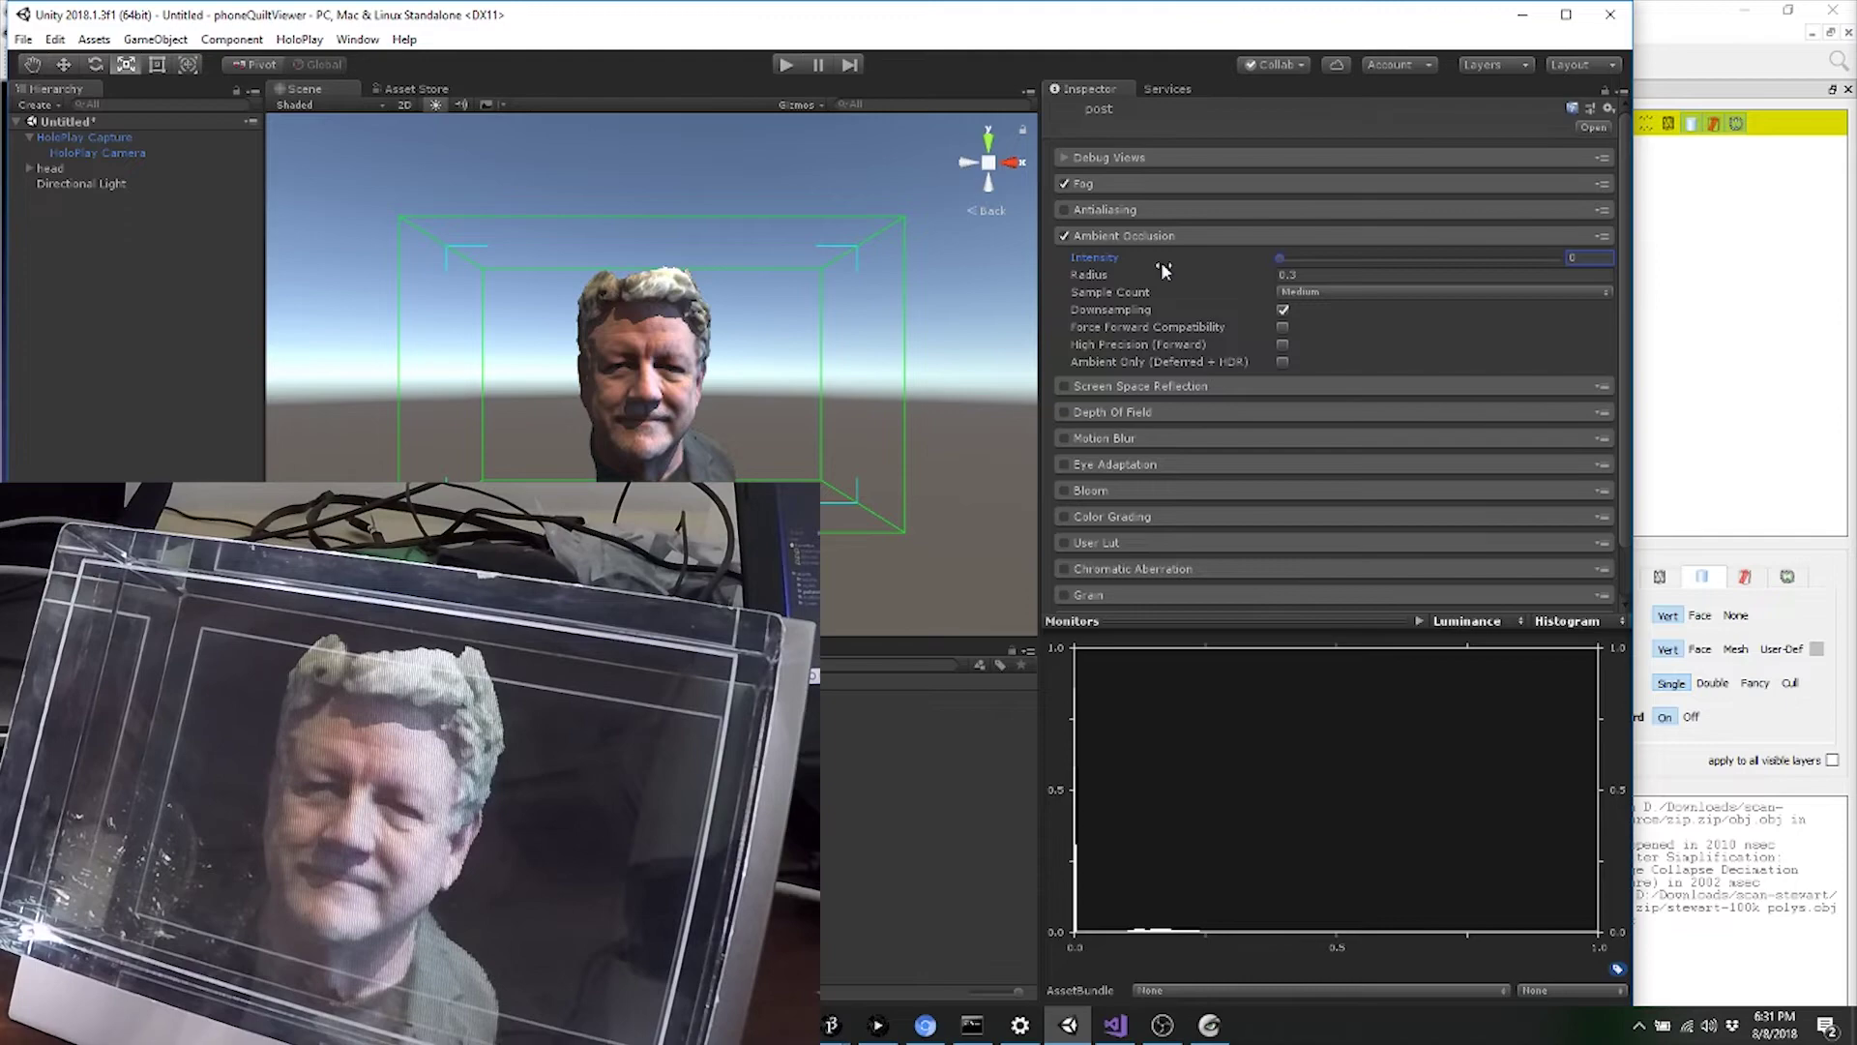
{"action": "left_click", "coordinate": [1718, 251]}
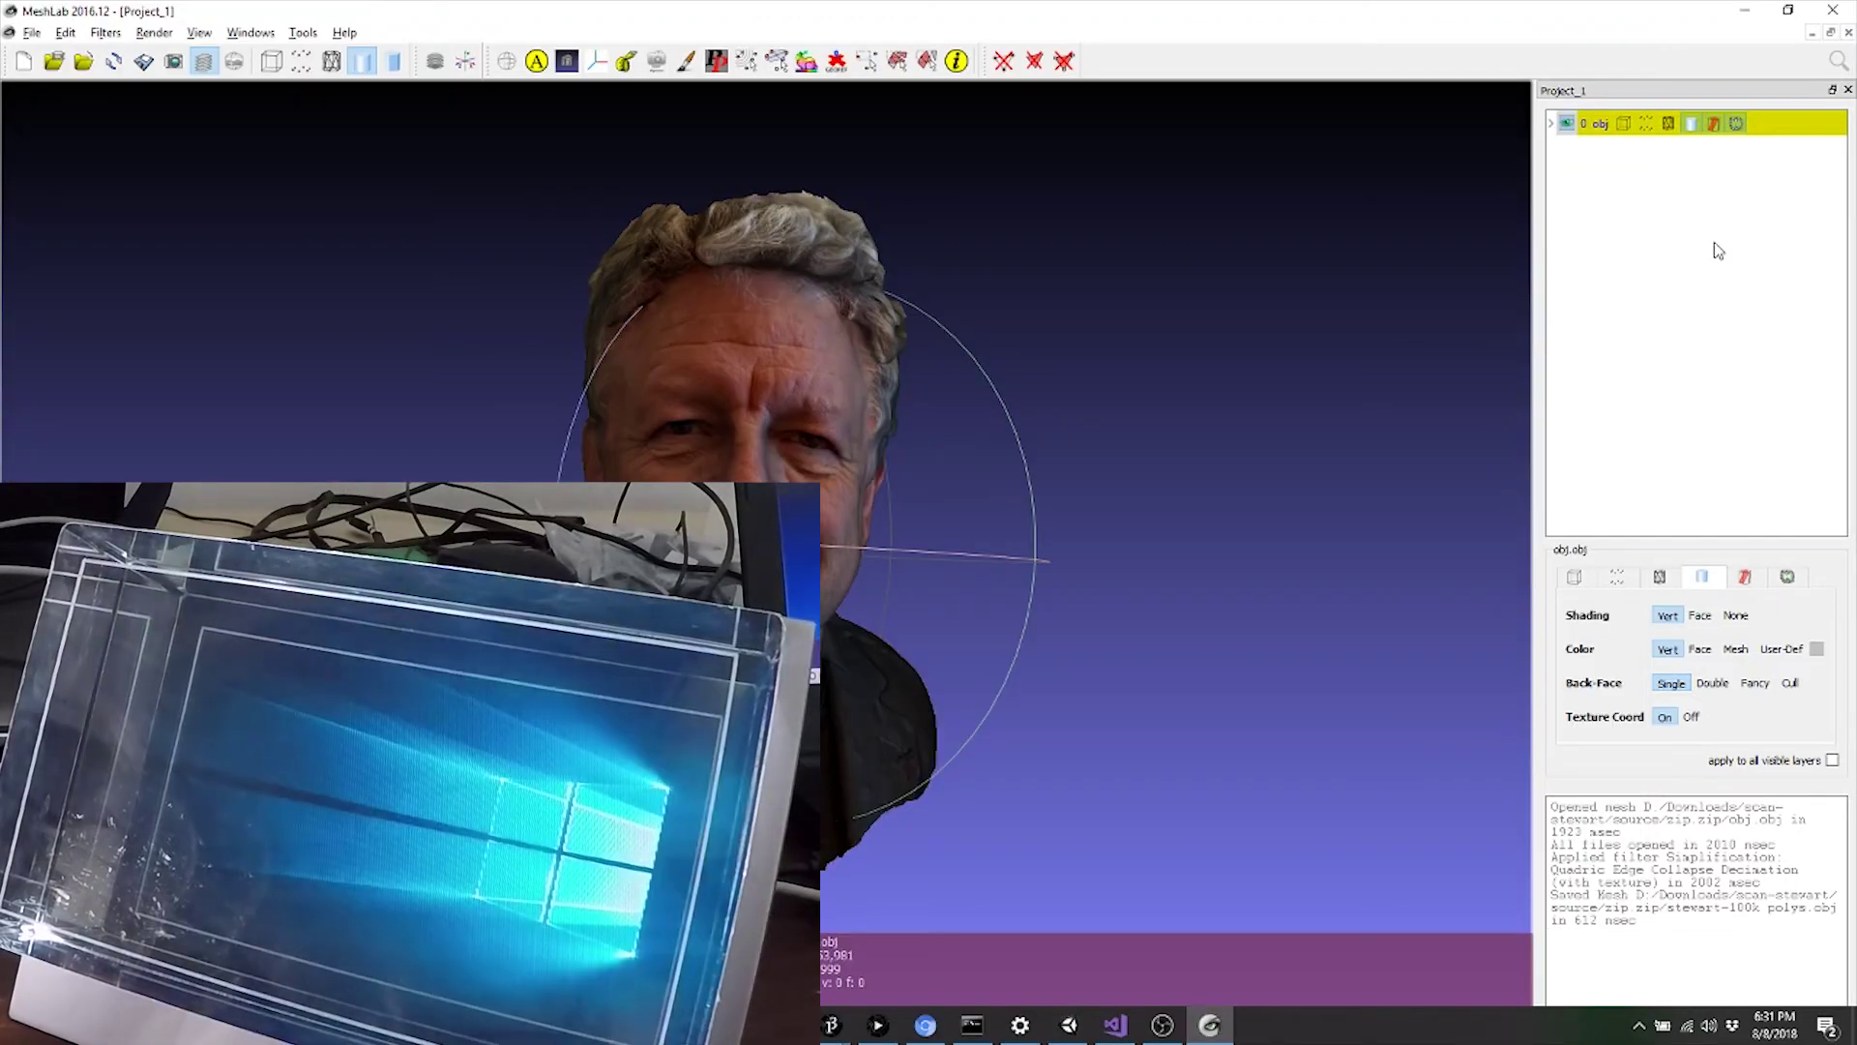
{"action": "key", "text": "alt+Tab"}
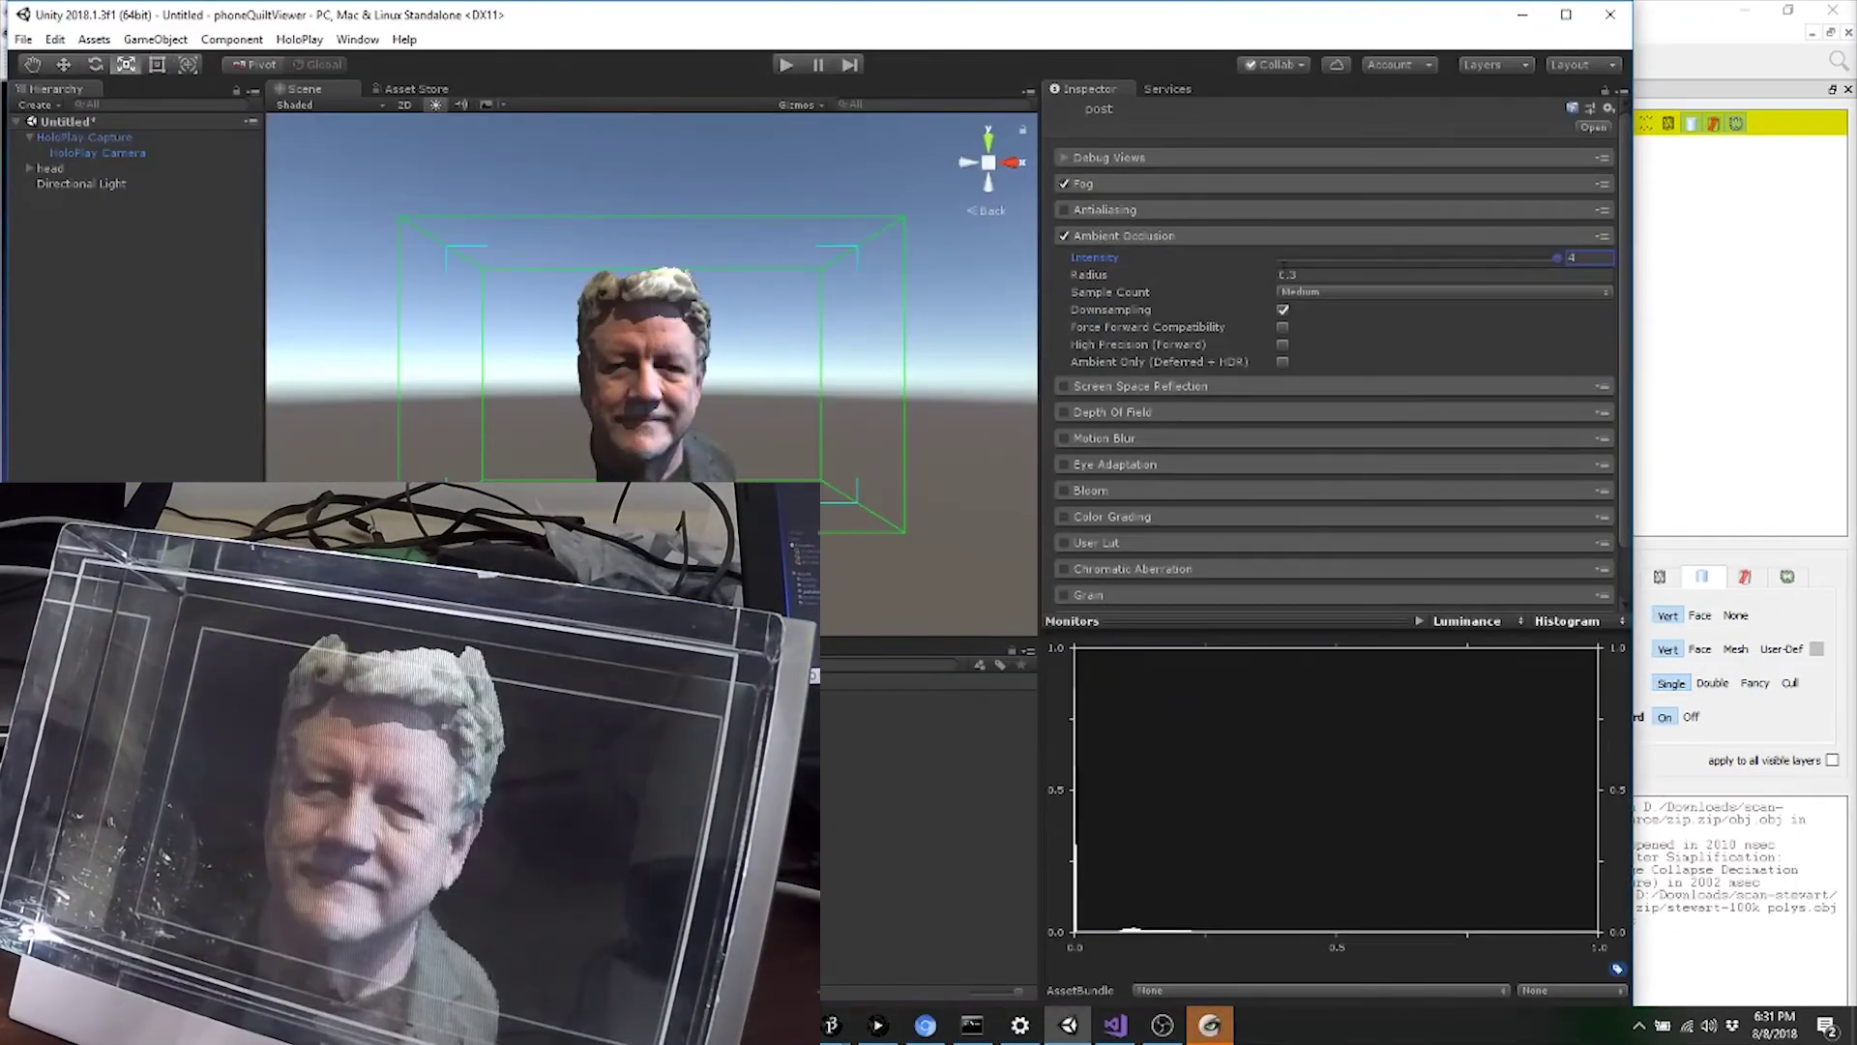
Try several radius values for the Ambient Occlusion effect, ending at 5.07.
{"action": "left_click", "coordinate": [1271, 274]}
{"action": "type", "text": "0.95"}
{"action": "key", "text": "Home"}
{"action": "type", "text": "1"}
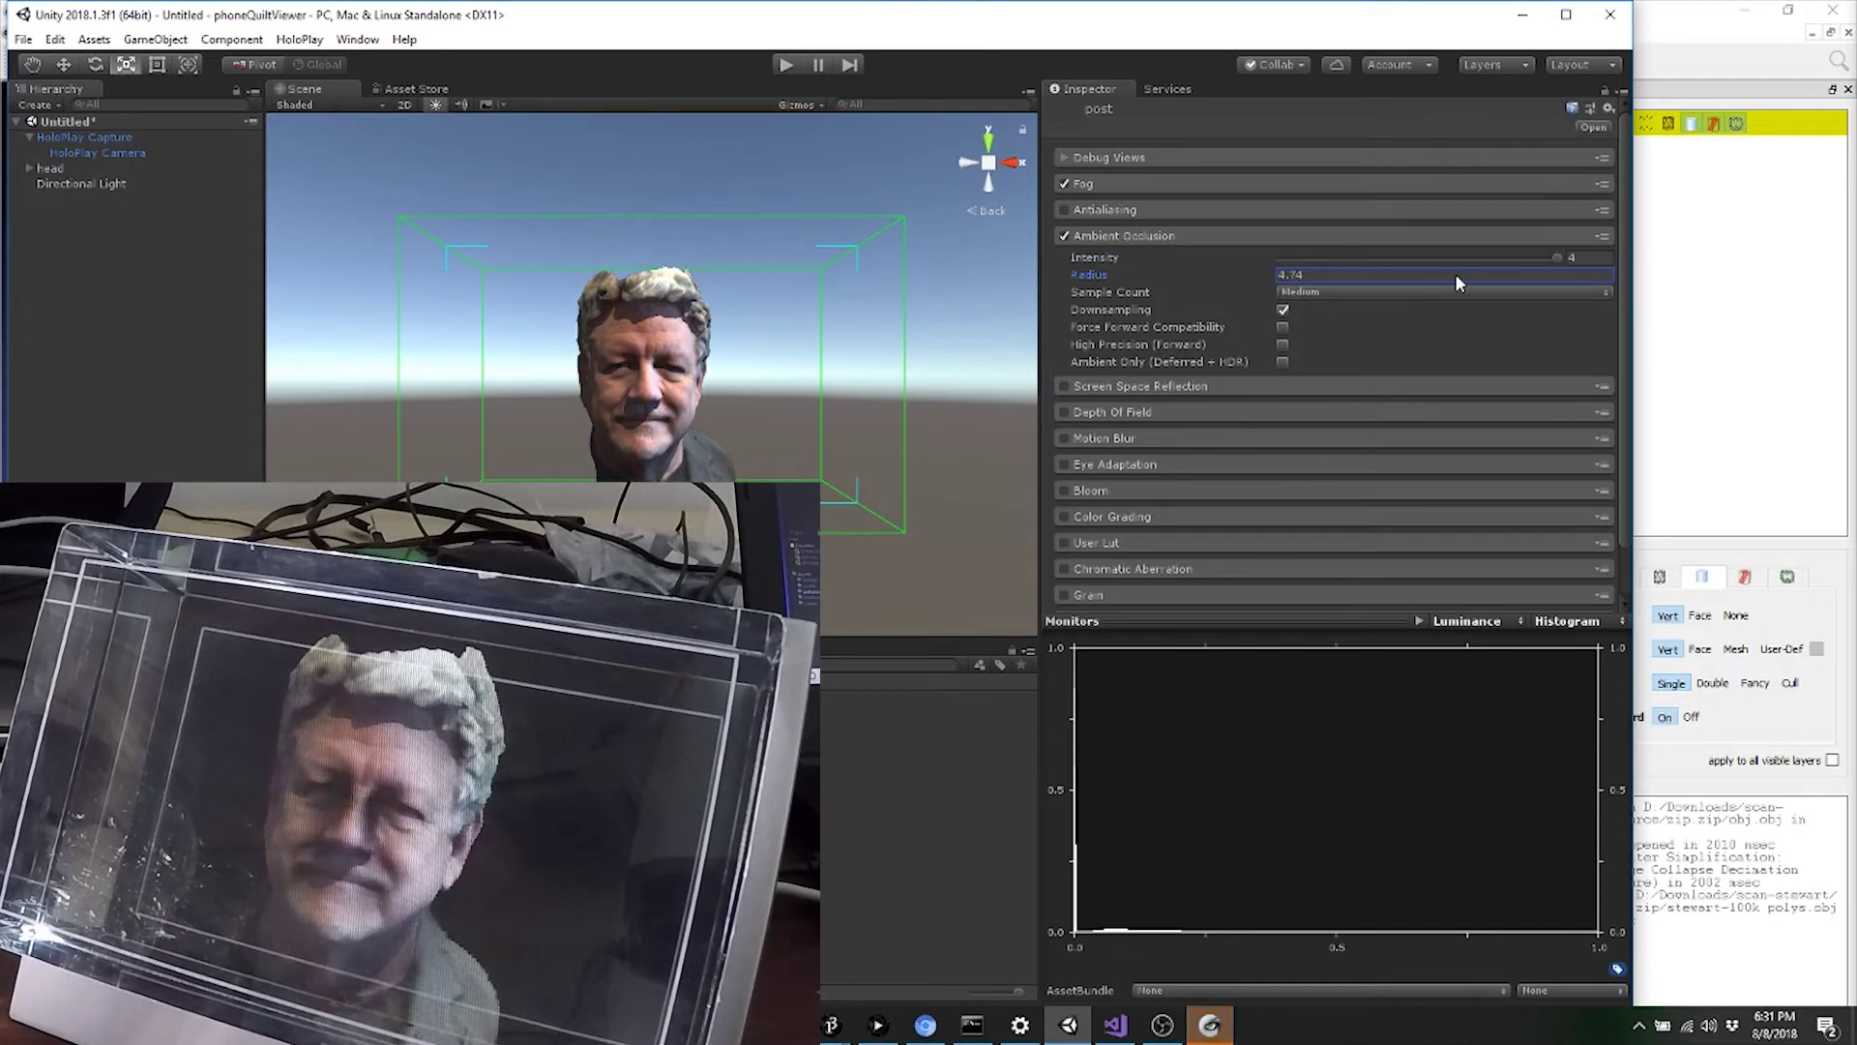
{"action": "key", "text": "ctrl+a"}
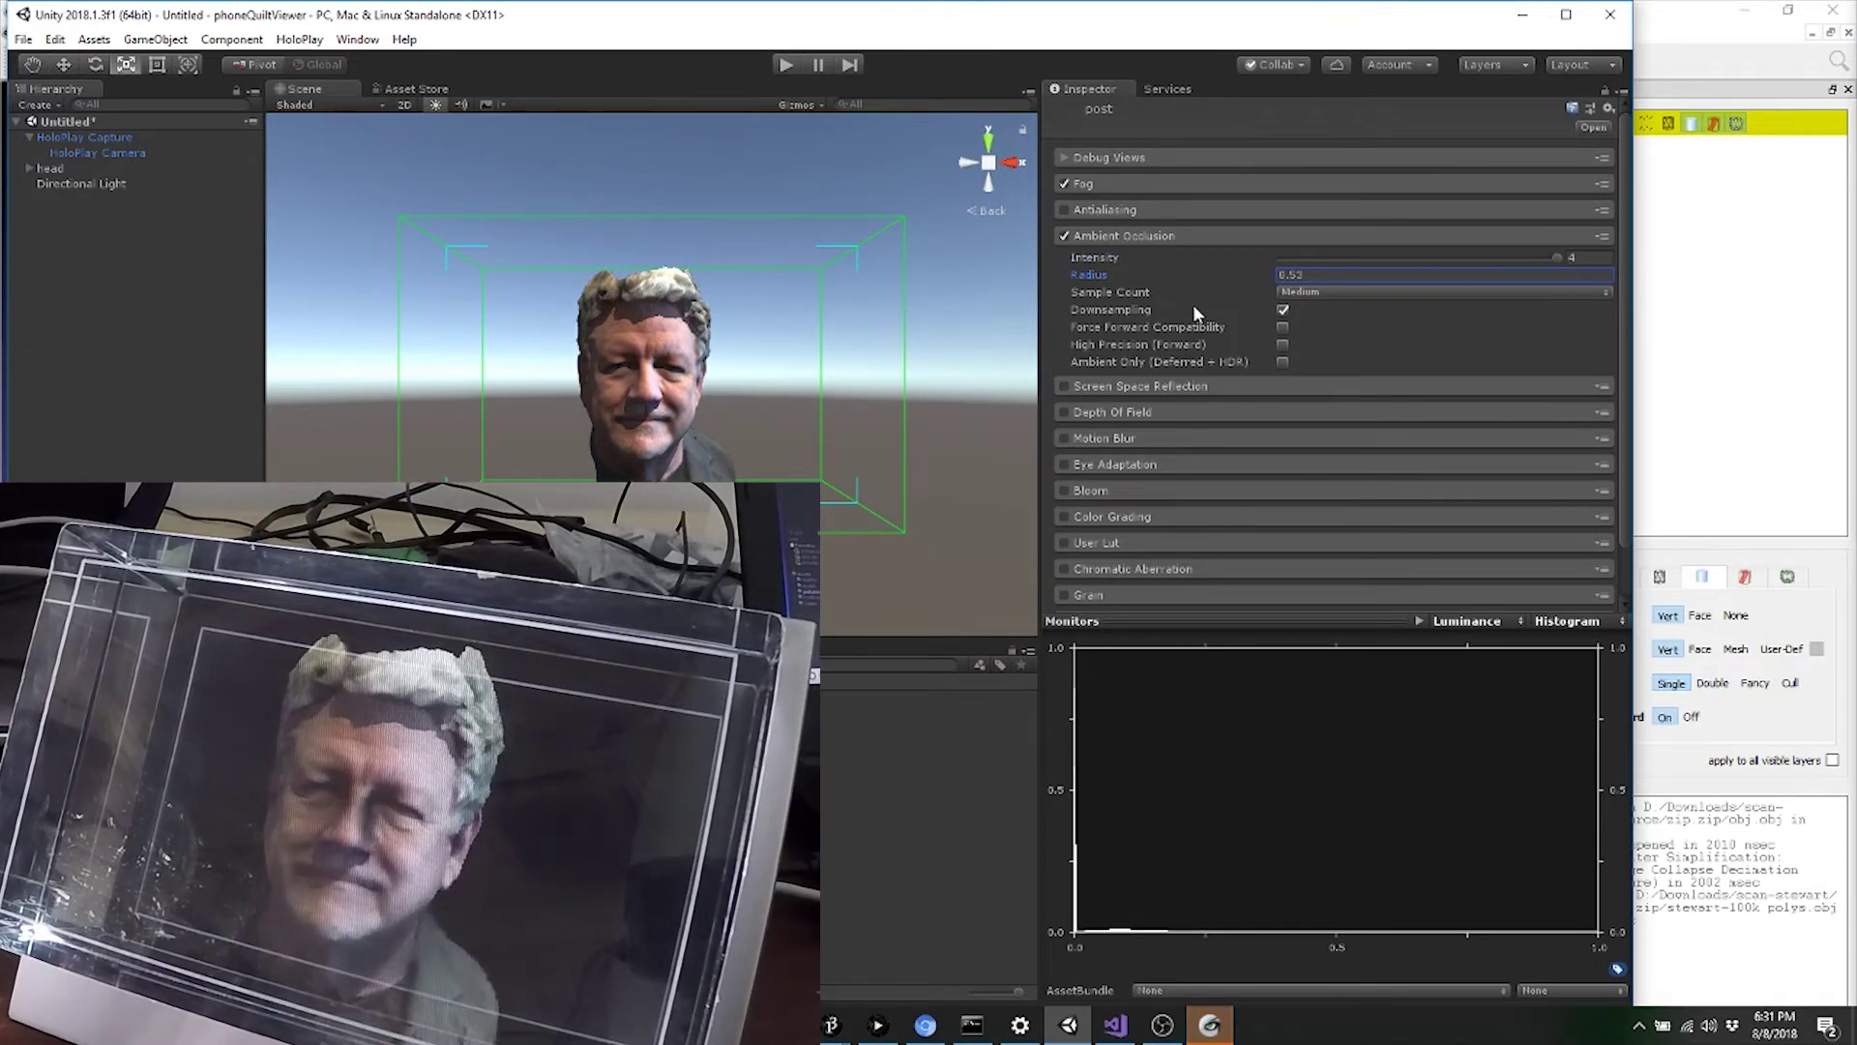
{"action": "type", "text": "3.45"}
{"action": "key", "text": "ctrl+a"}
{"action": "type", "text": "5.07"}
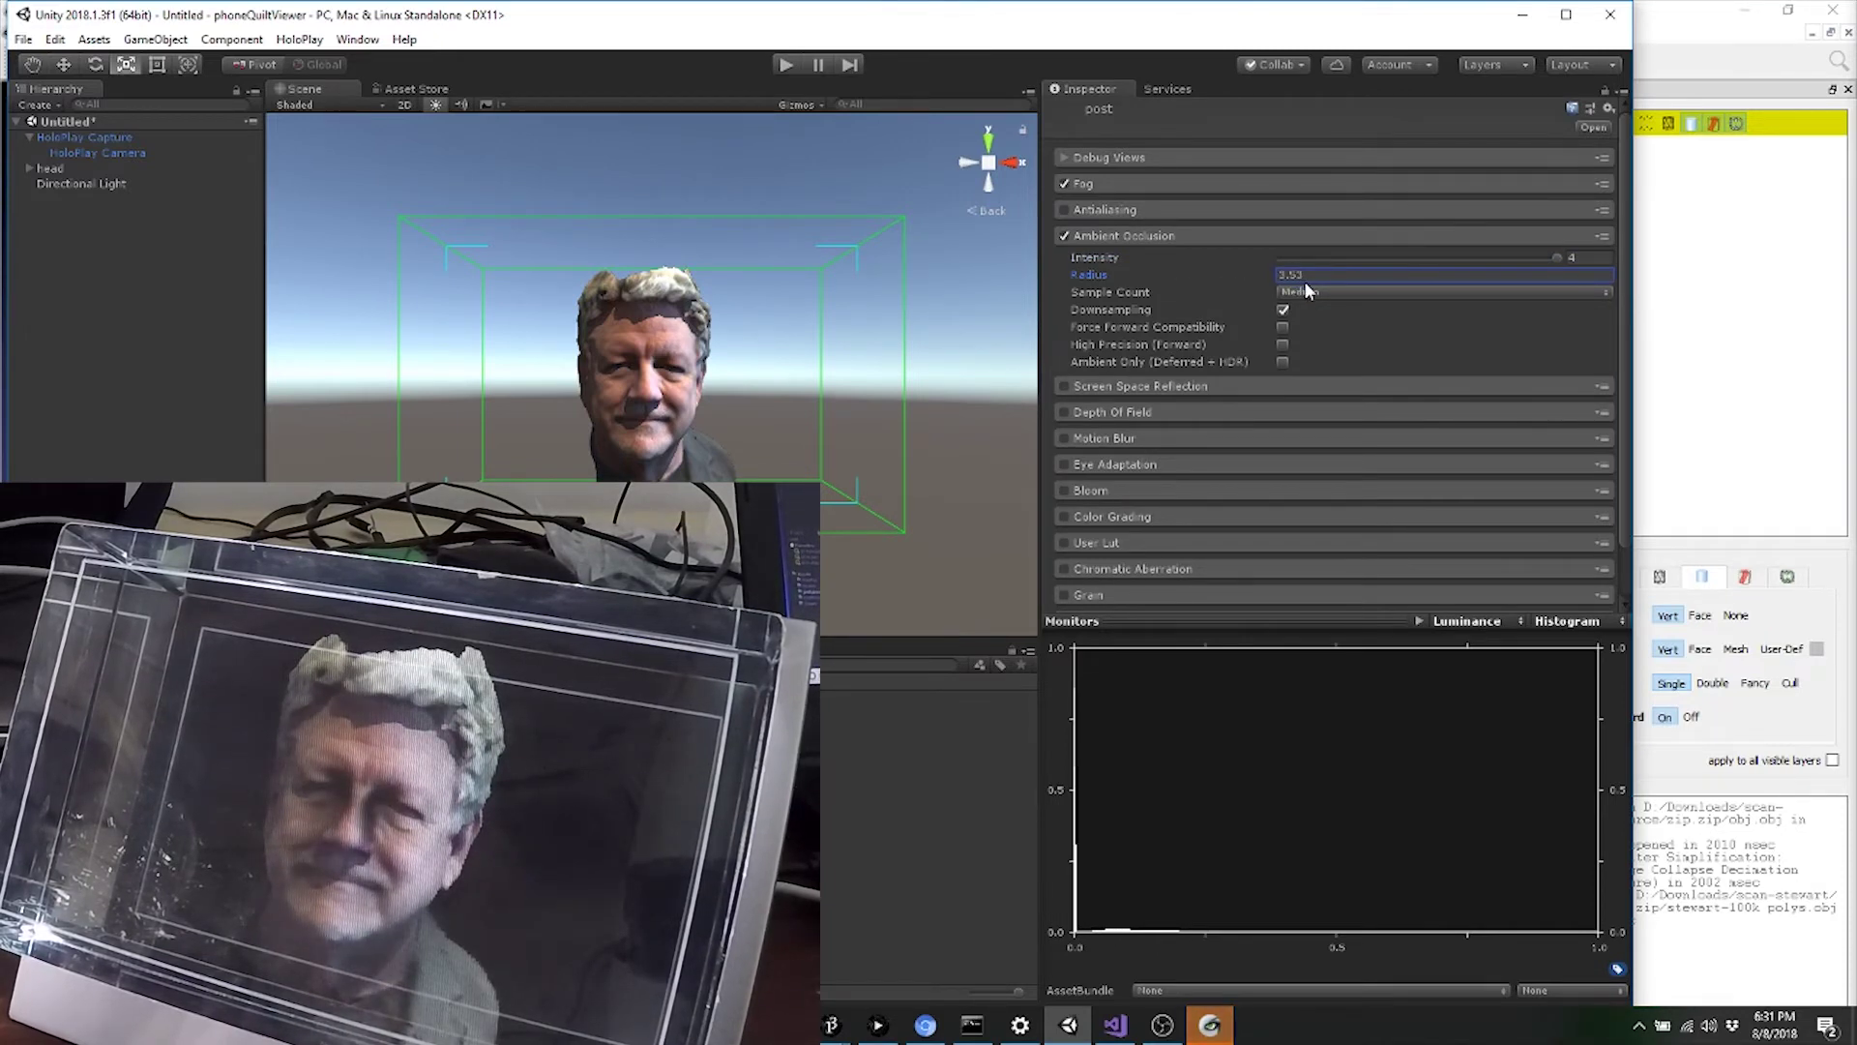
Set the Ambient Occlusion radius to 3.46 and its intensity to 3.33.
{"action": "left_click", "coordinate": [1554, 255]}
{"action": "left_click_drag", "start_coordinate": [1393, 258], "coordinate": [1329, 242]}
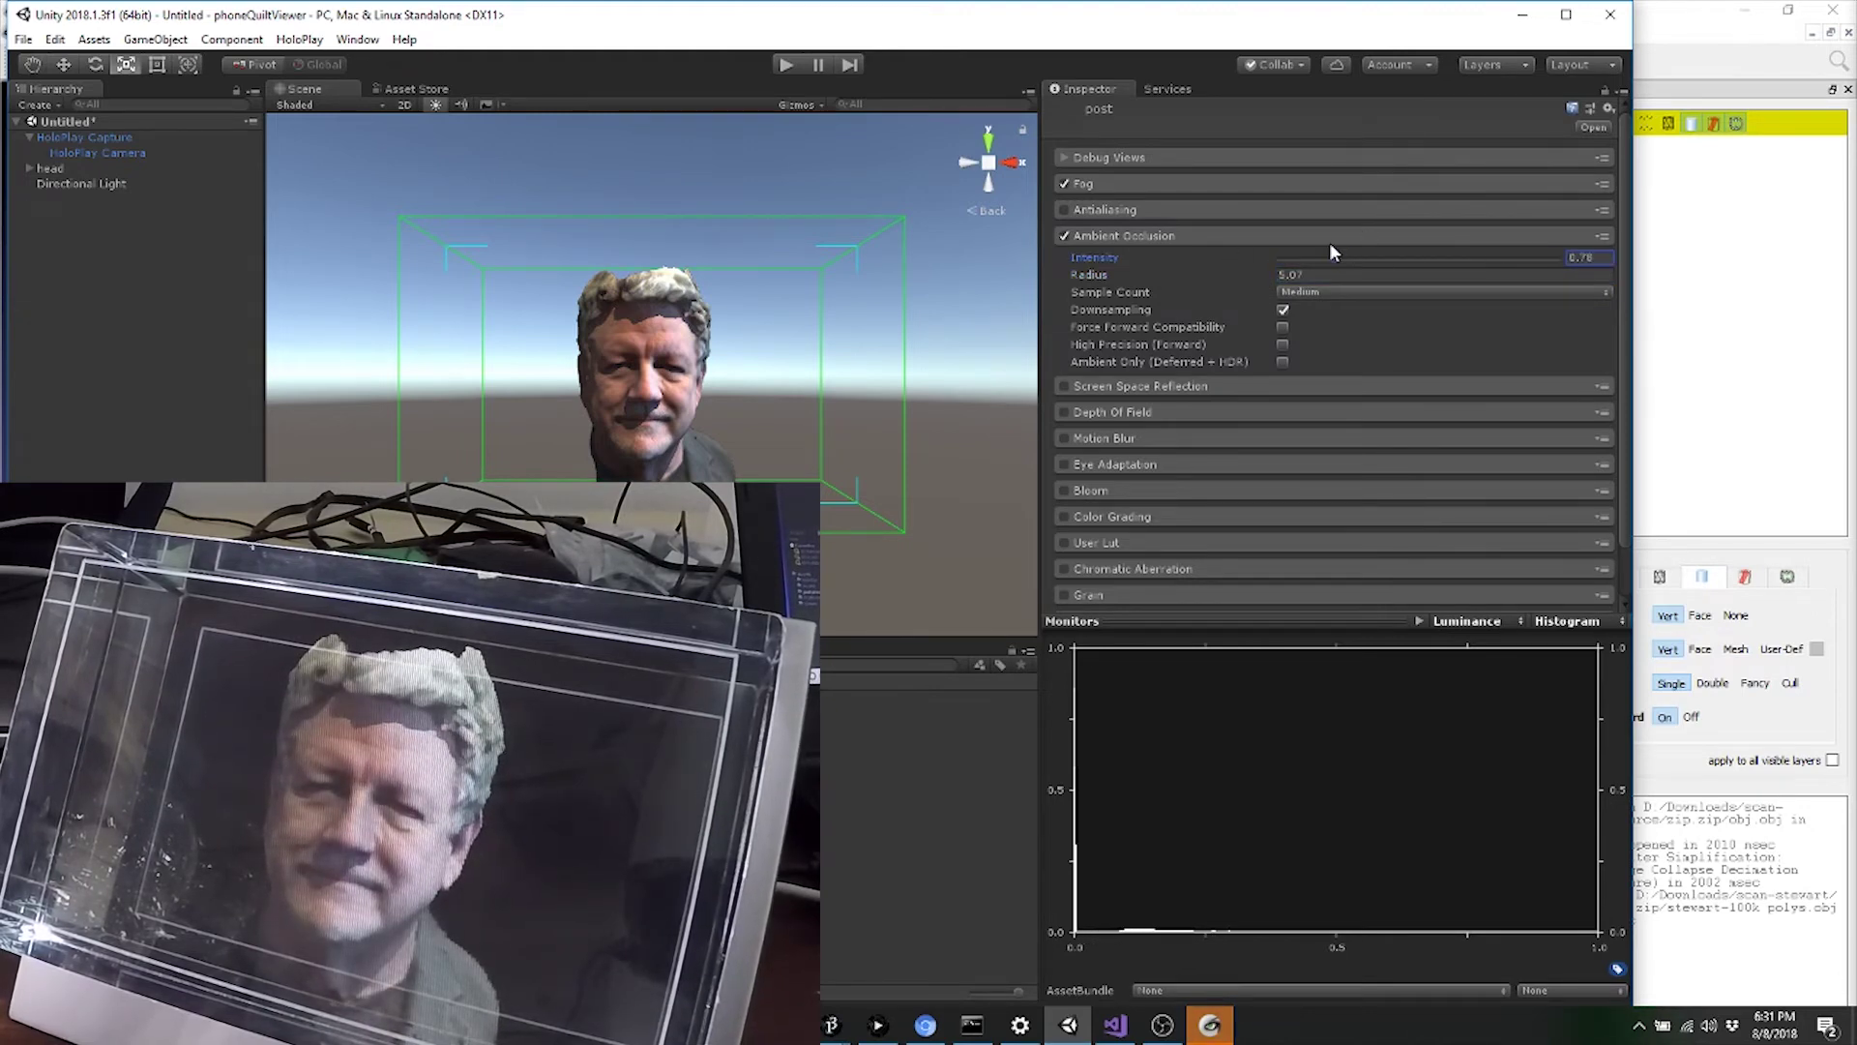
{"action": "left_click", "coordinate": [1275, 271]}
{"action": "type", "text": "3.5"}
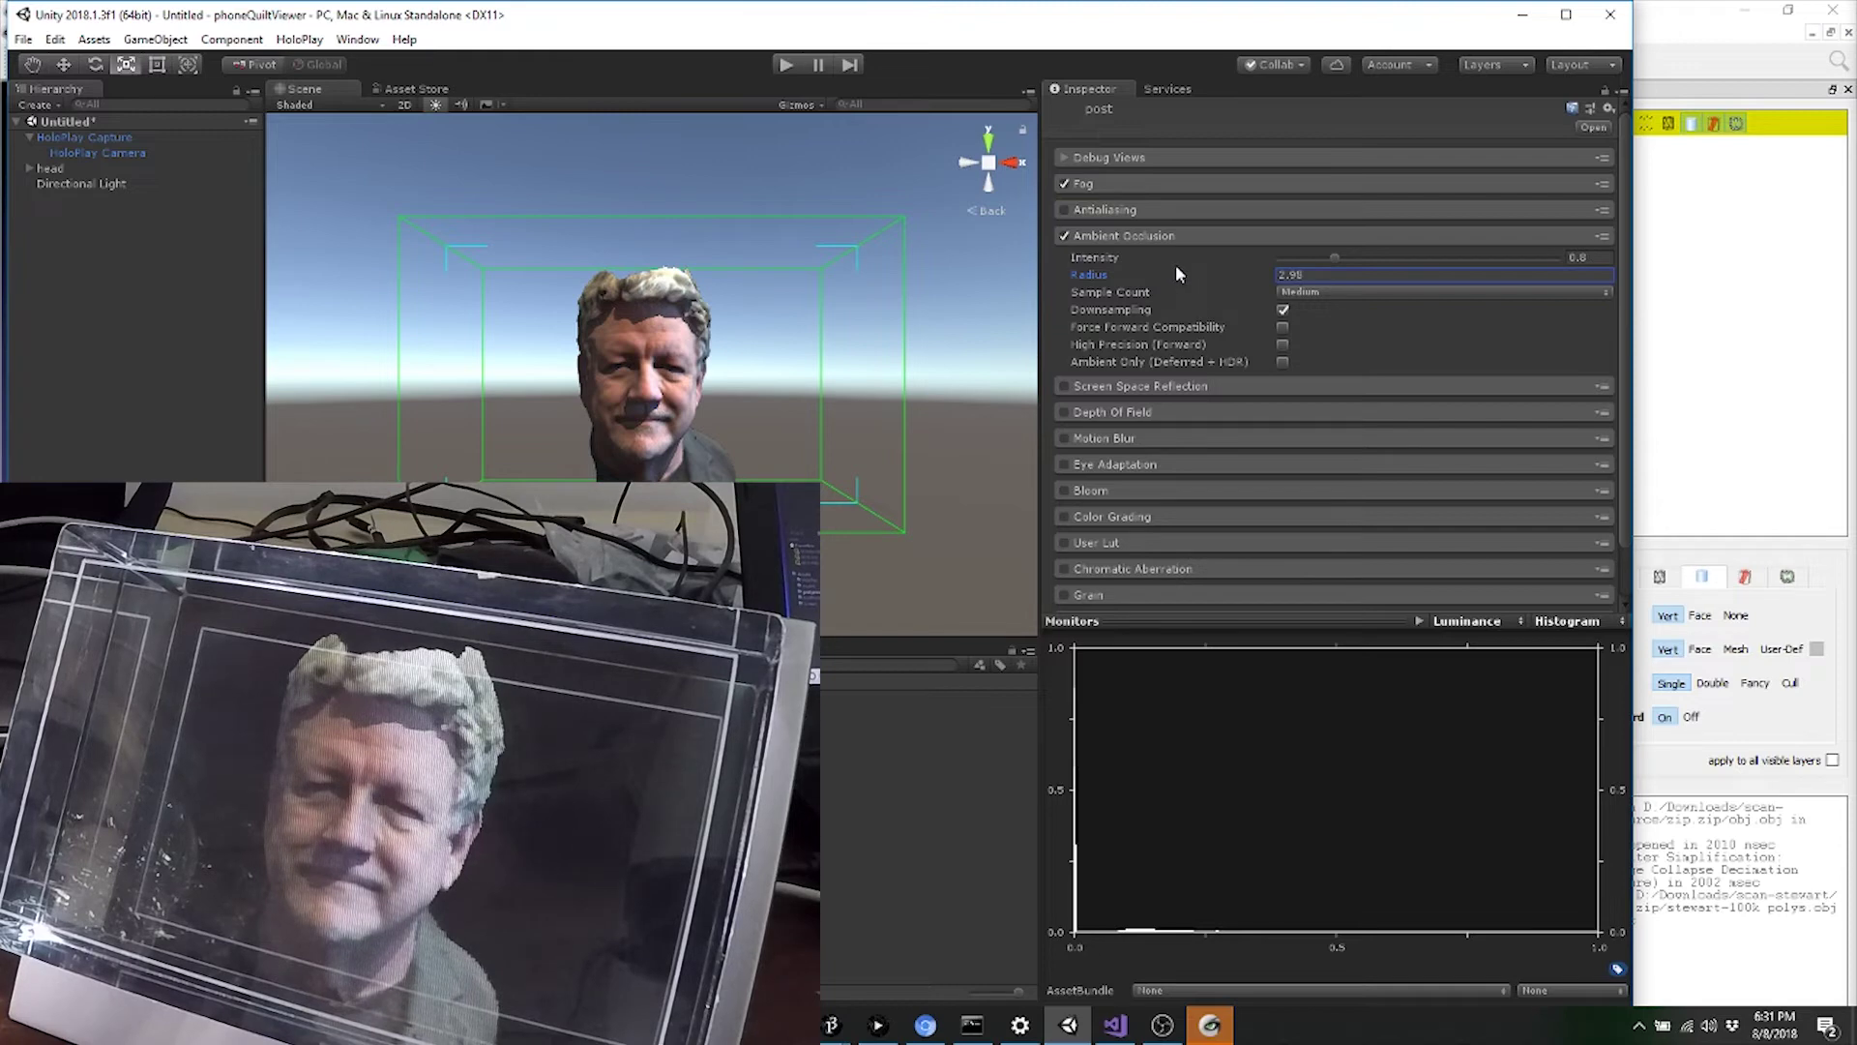
{"action": "mouse_move", "coordinate": [1178, 275]}
{"action": "left_mouse_down"}
{"action": "mouse_move", "coordinate": [1253, 268]}
{"action": "mouse_move", "coordinate": [1188, 267]}
{"action": "left_mouse_up"}
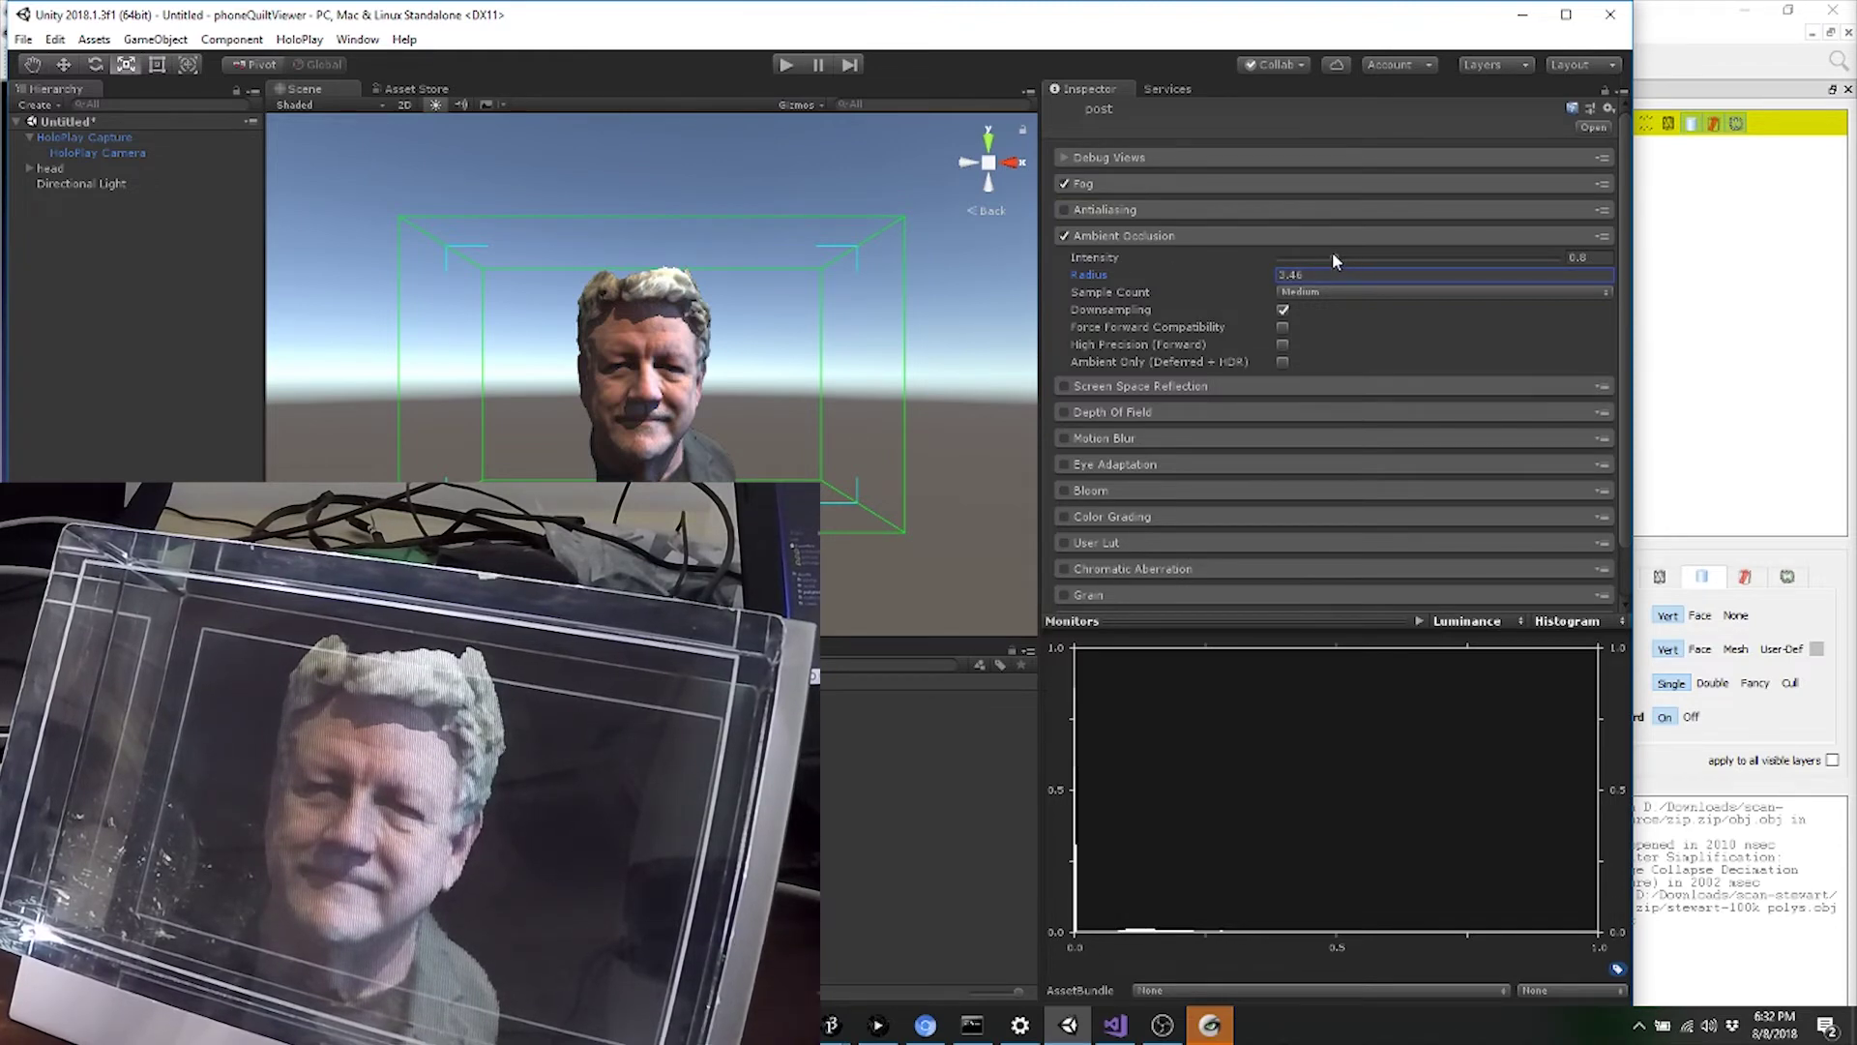
{"action": "left_click_drag", "start_coordinate": [1332, 258], "coordinate": [1571, 243]}
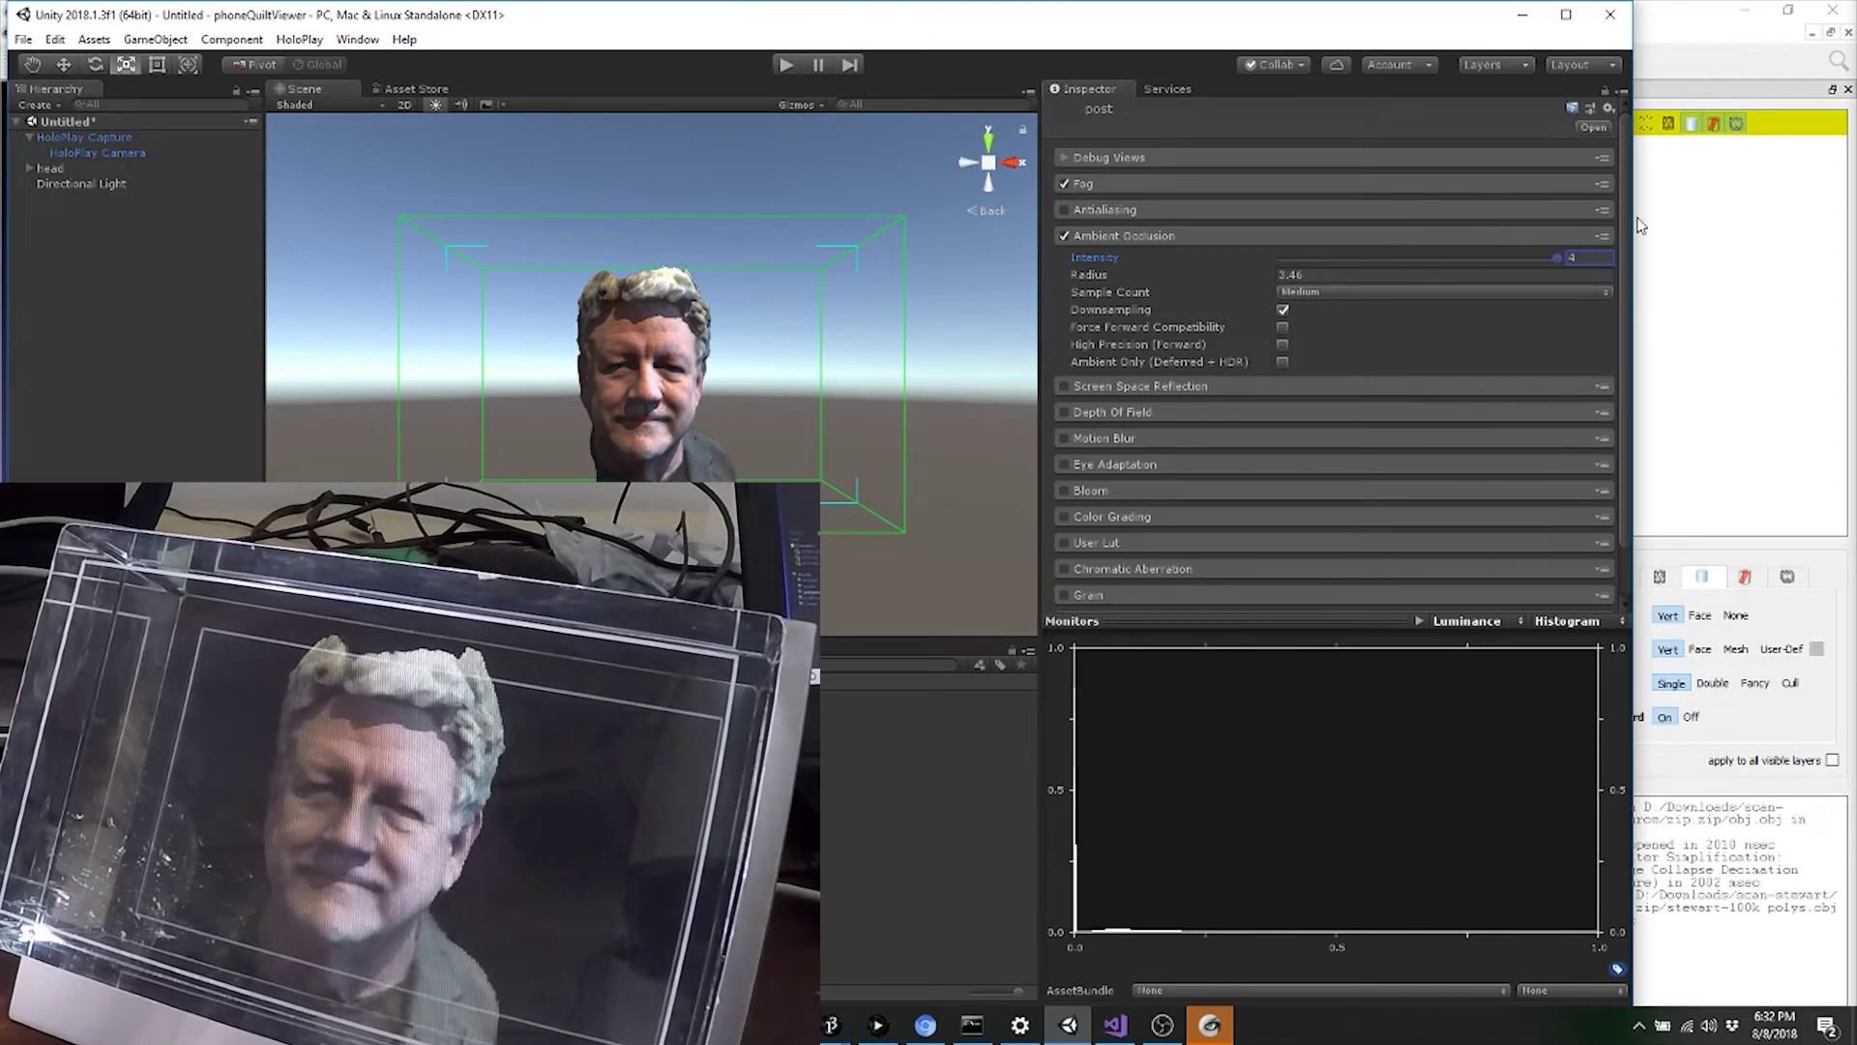
{"action": "left_click_drag", "start_coordinate": [1511, 257], "coordinate": [1509, 226]}
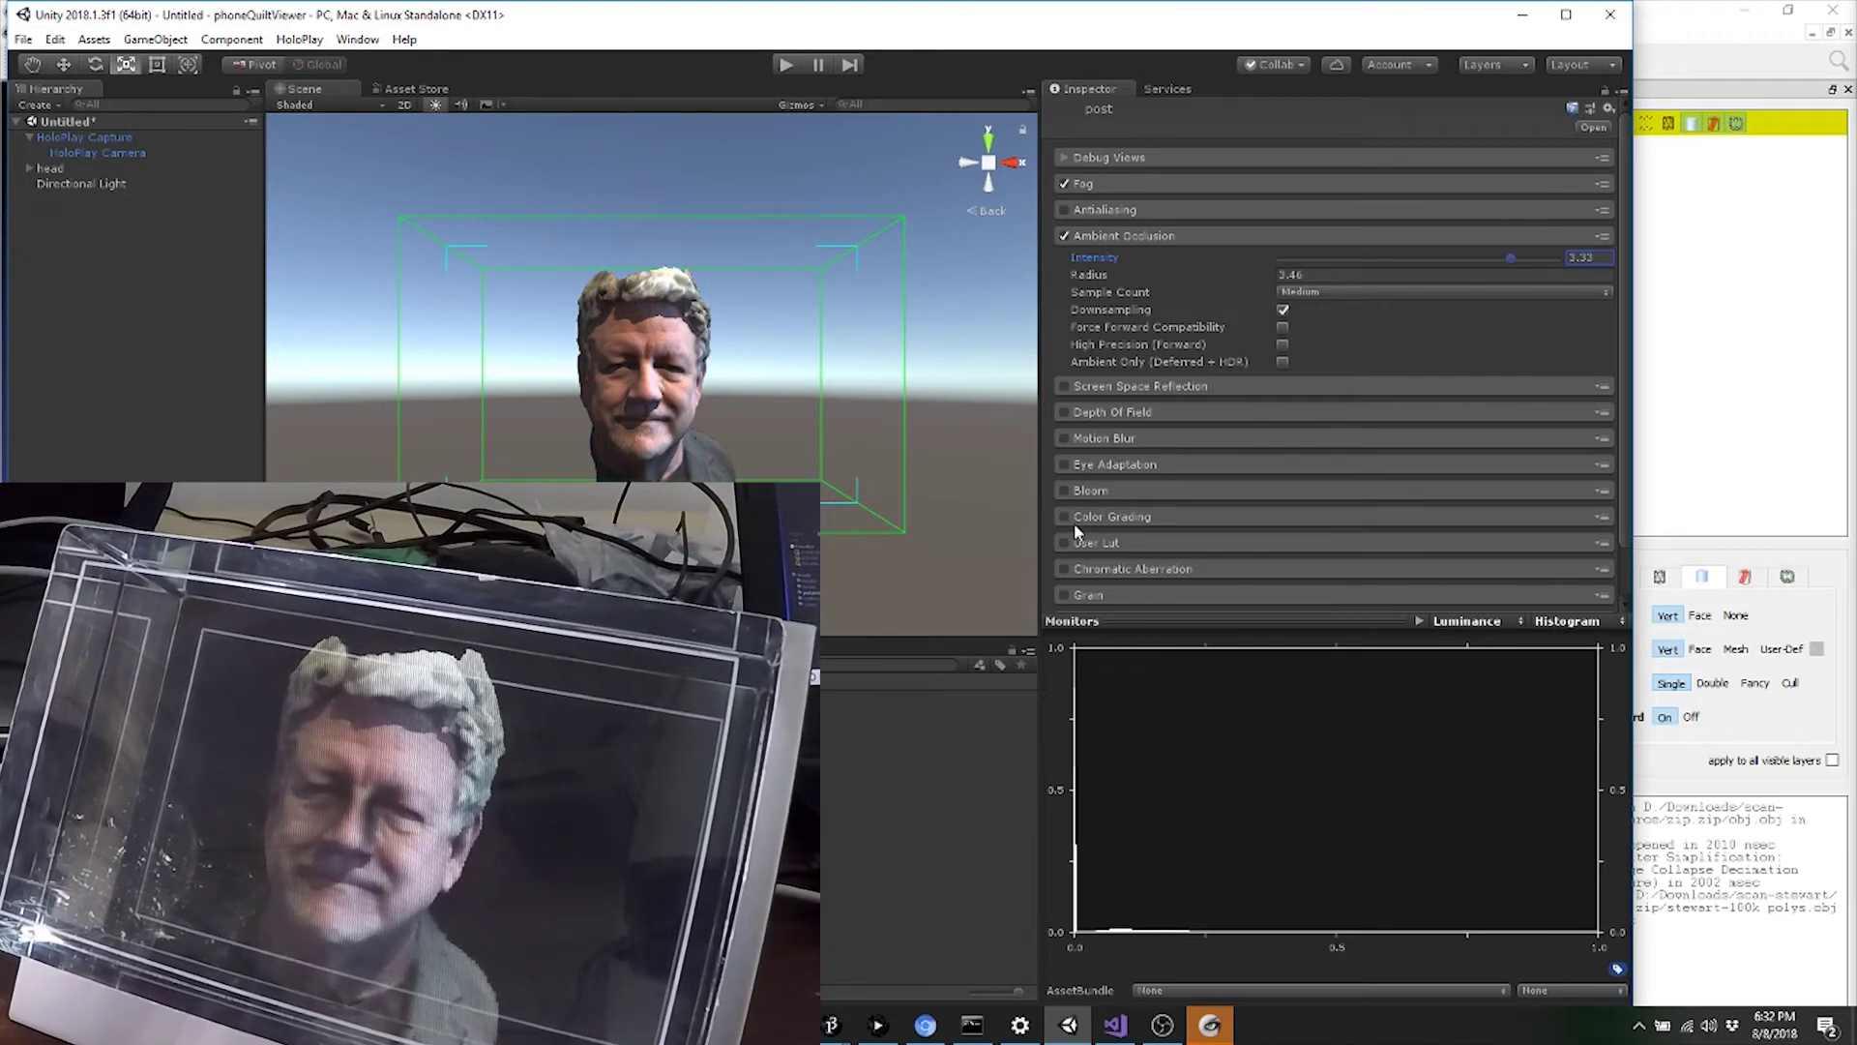
Enable Color Grading in the post profile and set the Neutral tonemapper's Black In to about 0.0213.
{"action": "left_click", "coordinate": [1065, 517]}
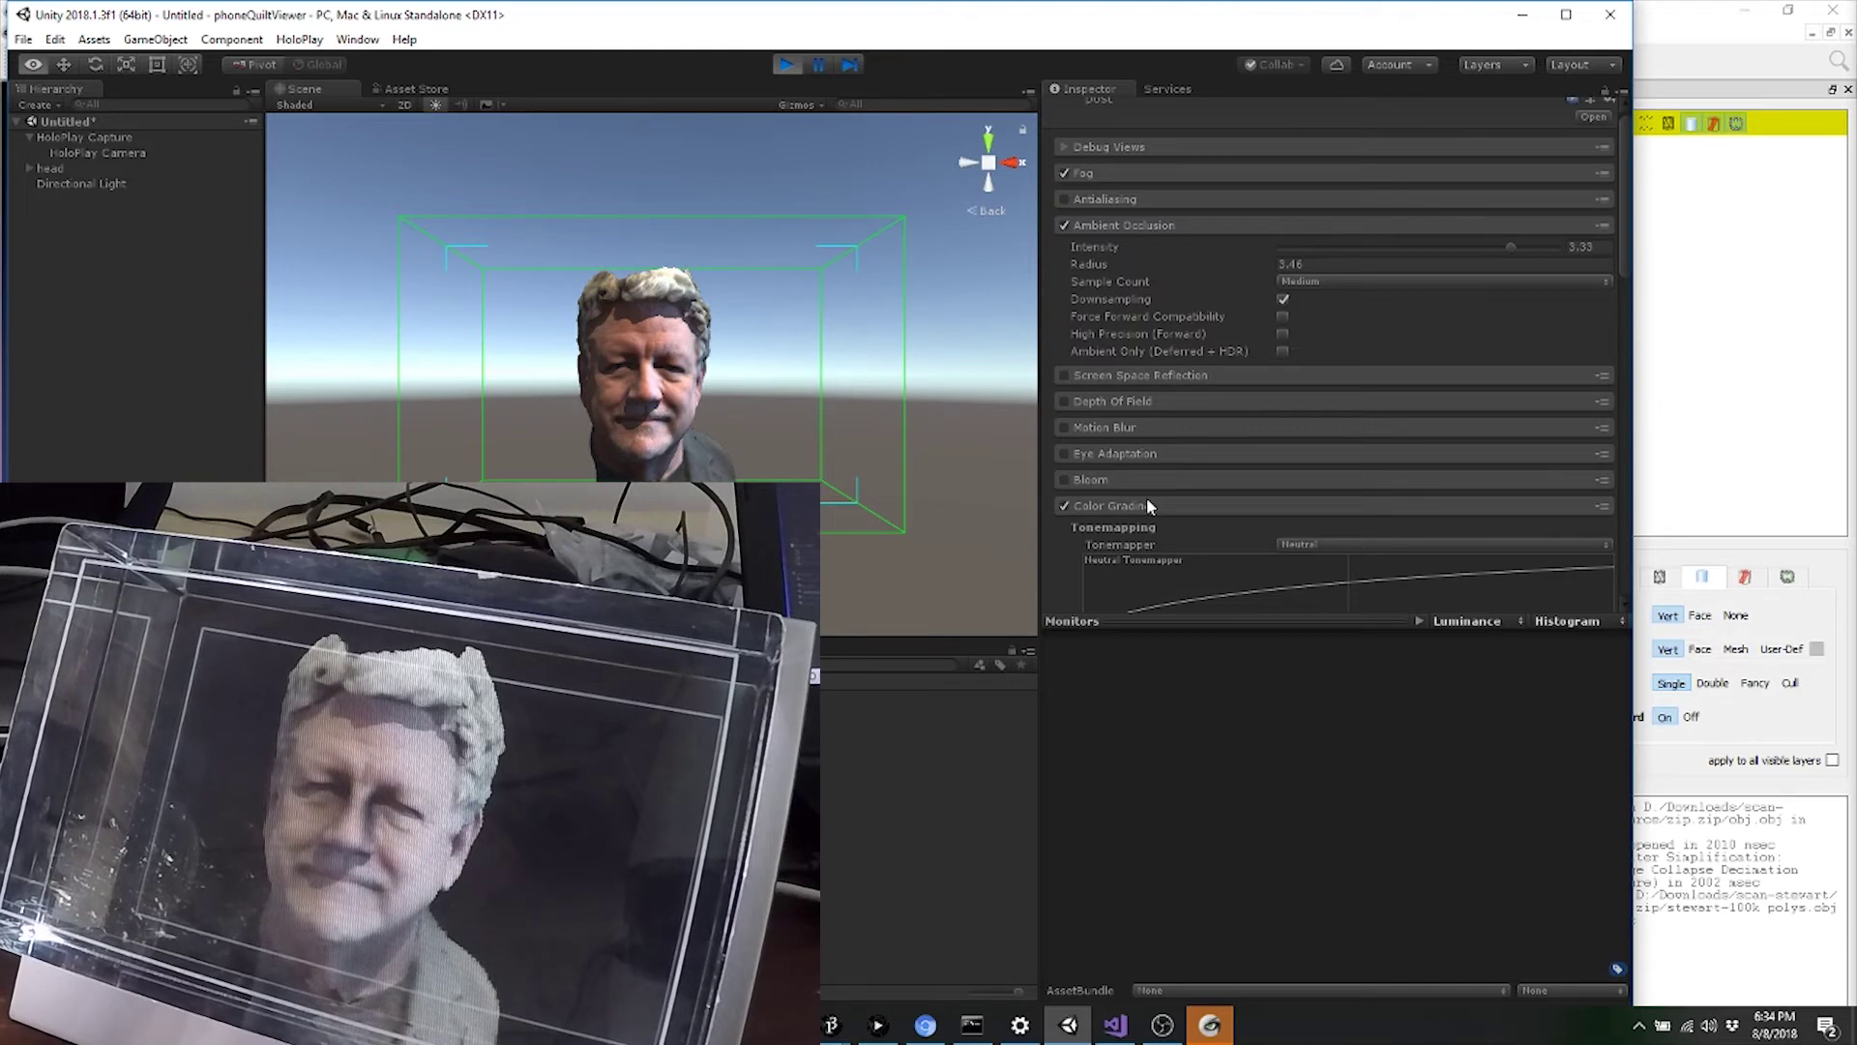
{"action": "scroll", "coordinate": [1148, 503], "scroll_direction": "down", "scroll_amount": 5}
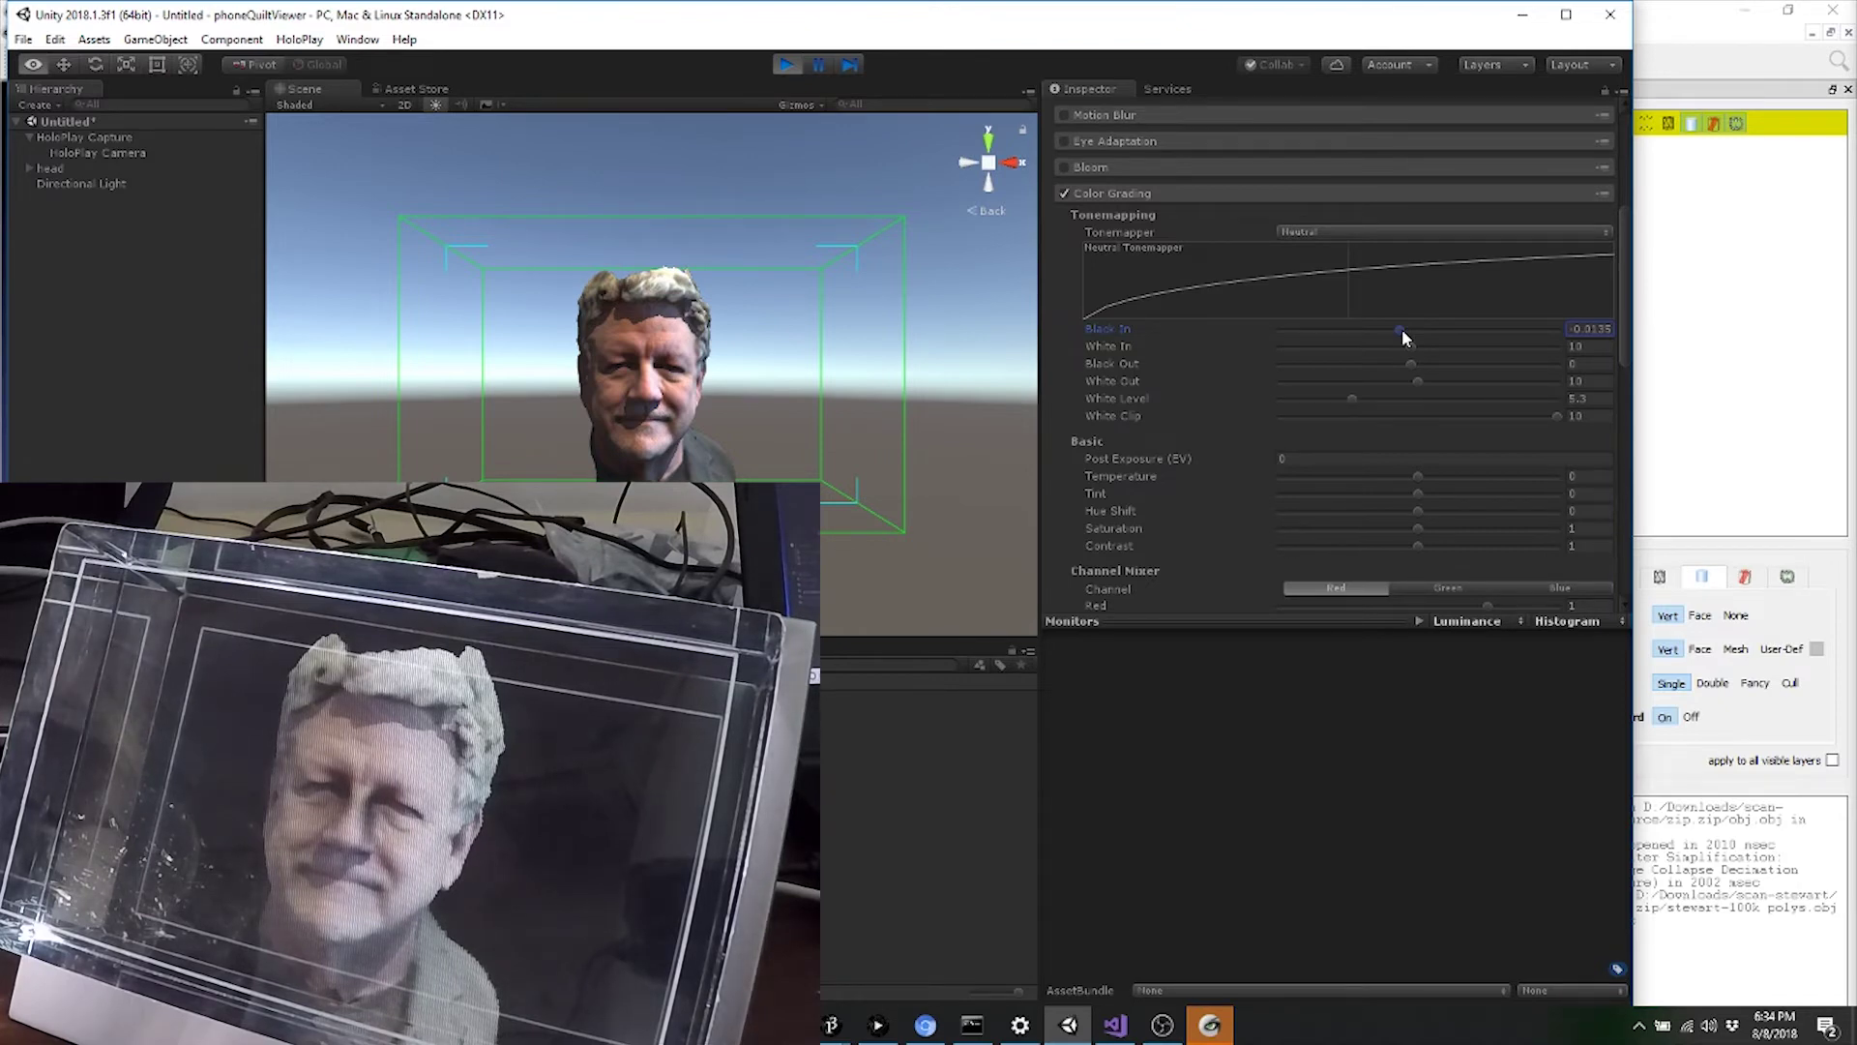
{"action": "left_click_drag", "start_coordinate": [1402, 329], "coordinate": [1453, 352]}
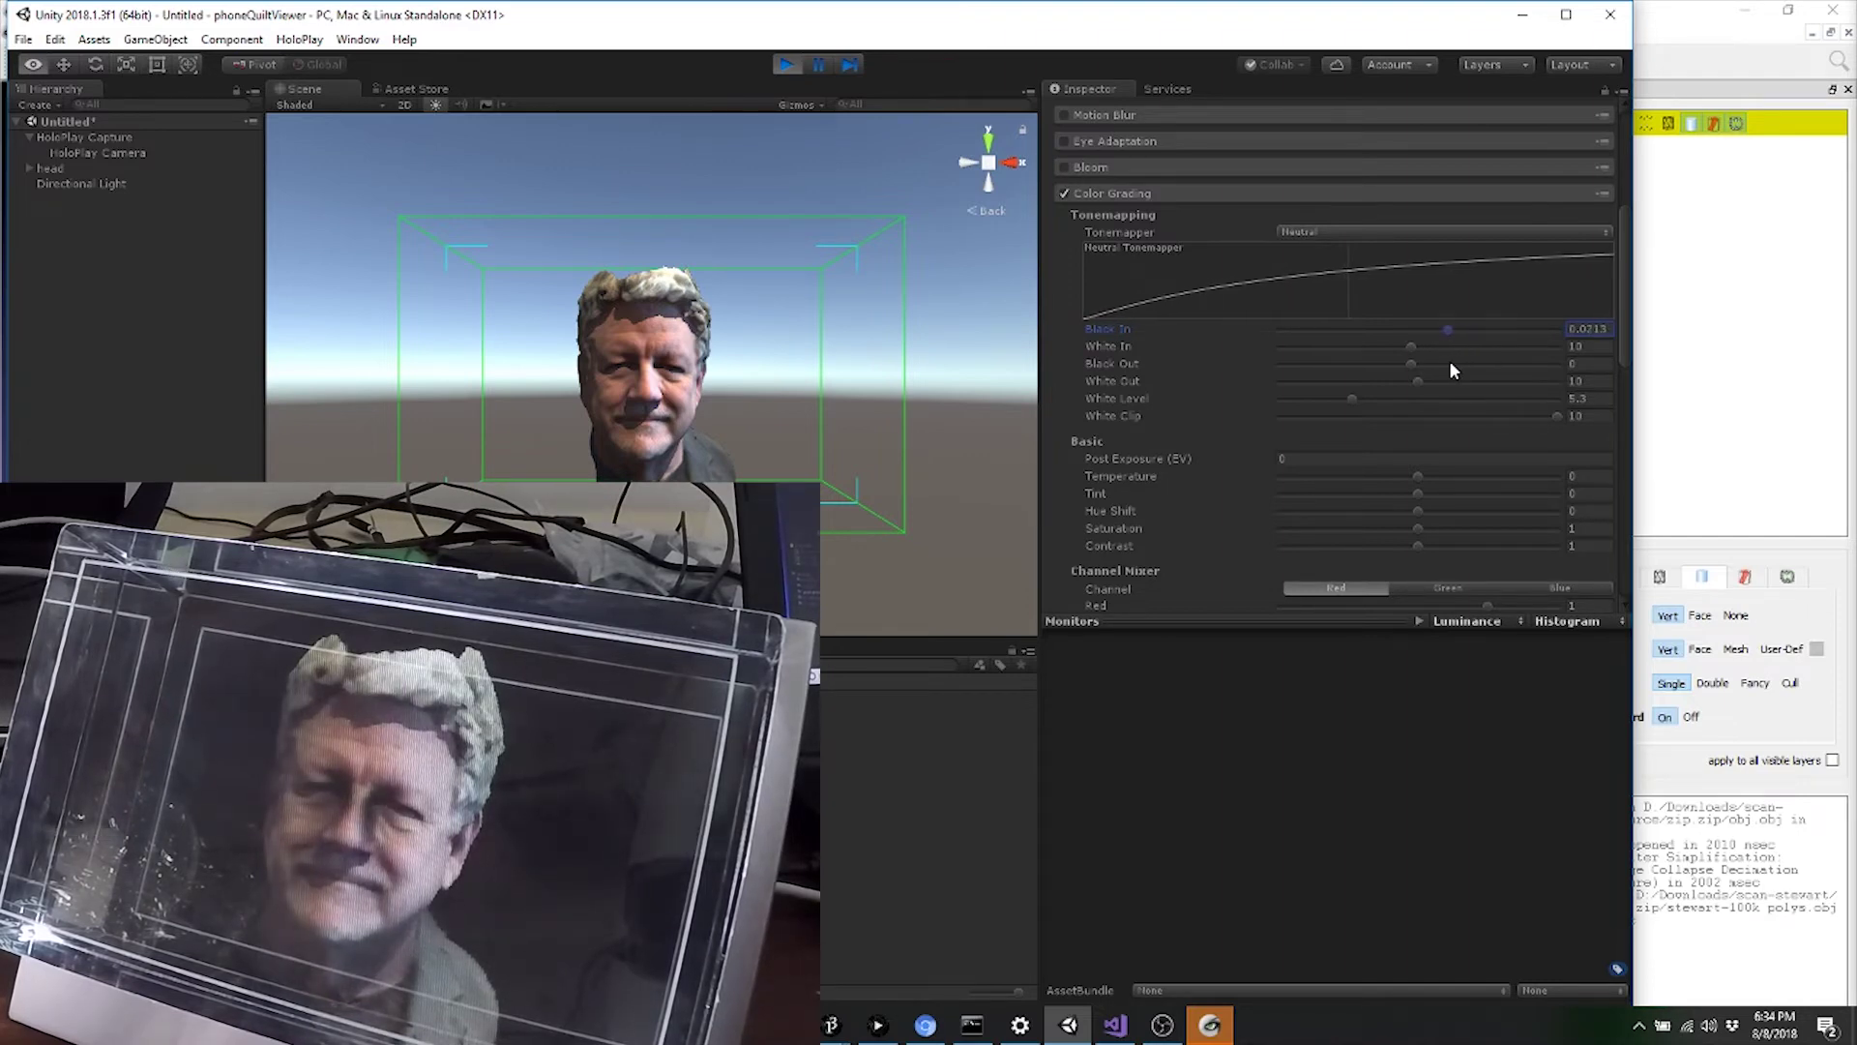
Warm the color grading by shifting the first Log trackball slightly toward orange and setting the temperature to 18.8.
{"action": "scroll", "coordinate": [1450, 363], "scroll_direction": "down", "scroll_amount": 5}
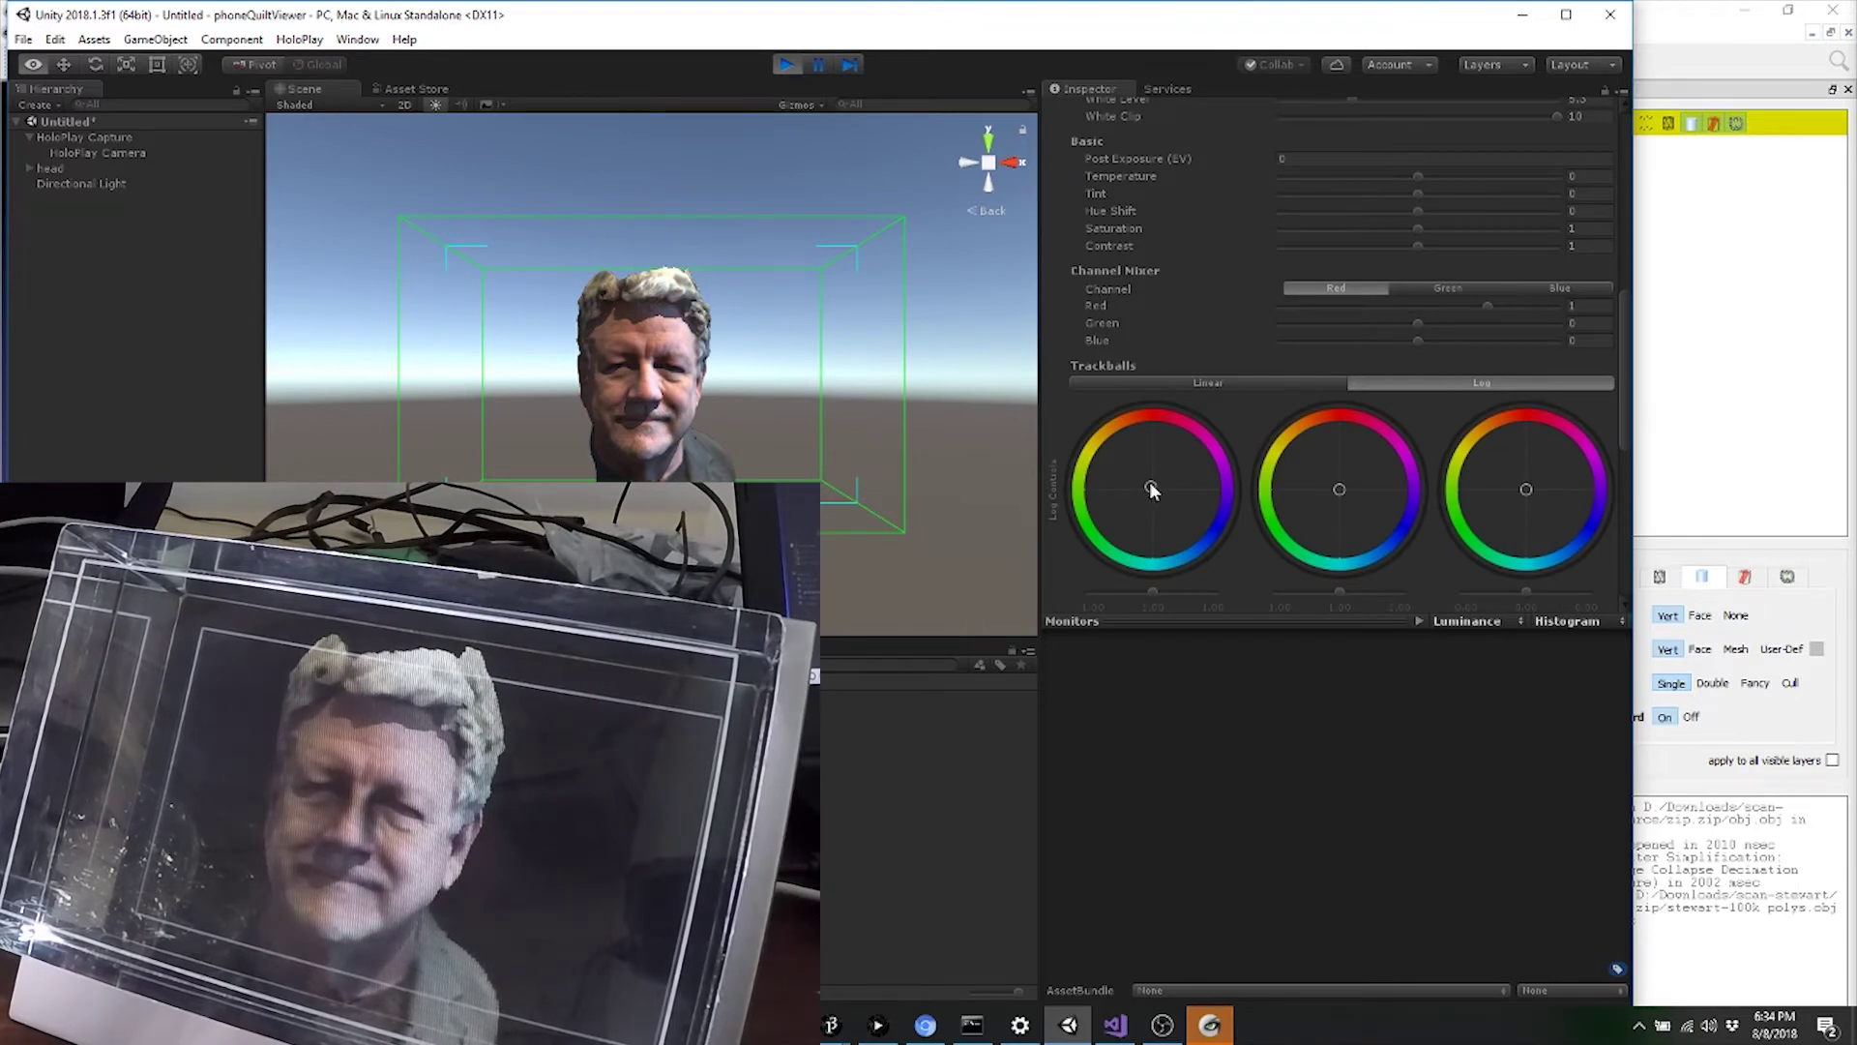
{"action": "left_click_drag", "start_coordinate": [1151, 484], "coordinate": [1109, 439]}
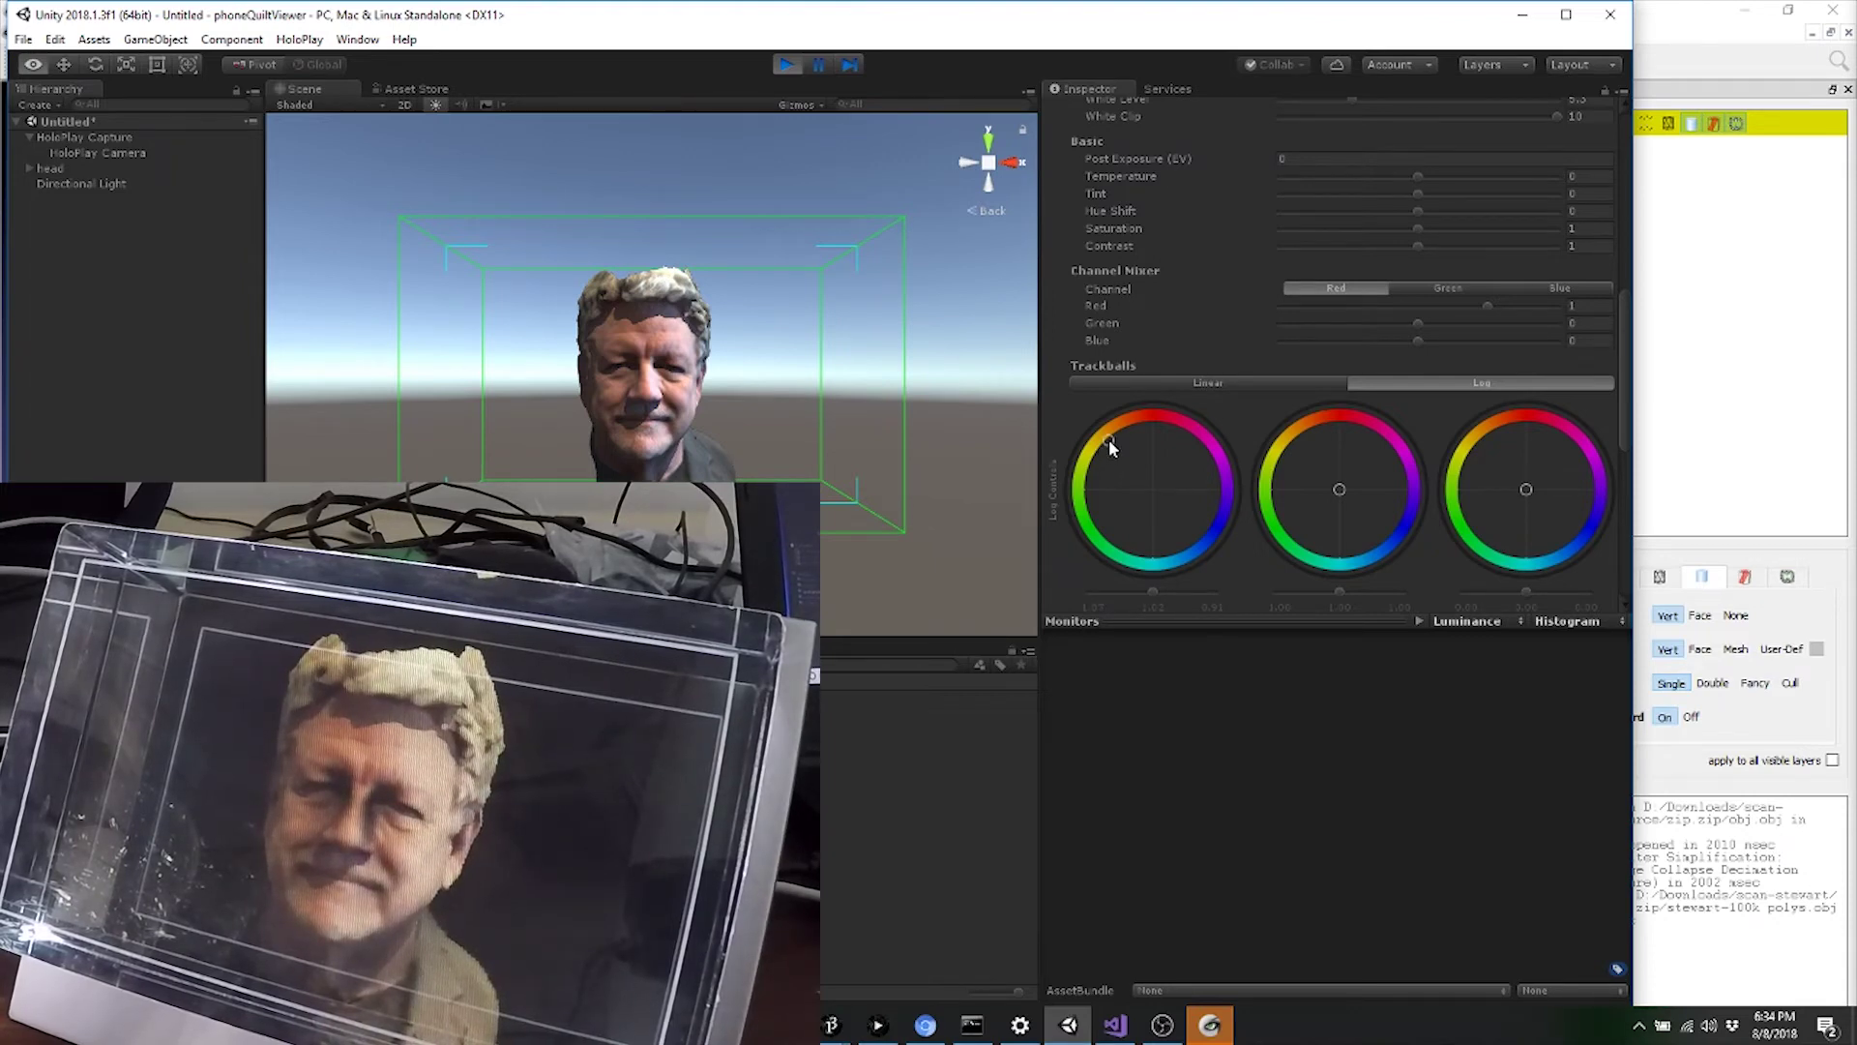
{"action": "left_click_drag", "start_coordinate": [1109, 439], "coordinate": [1132, 461]}
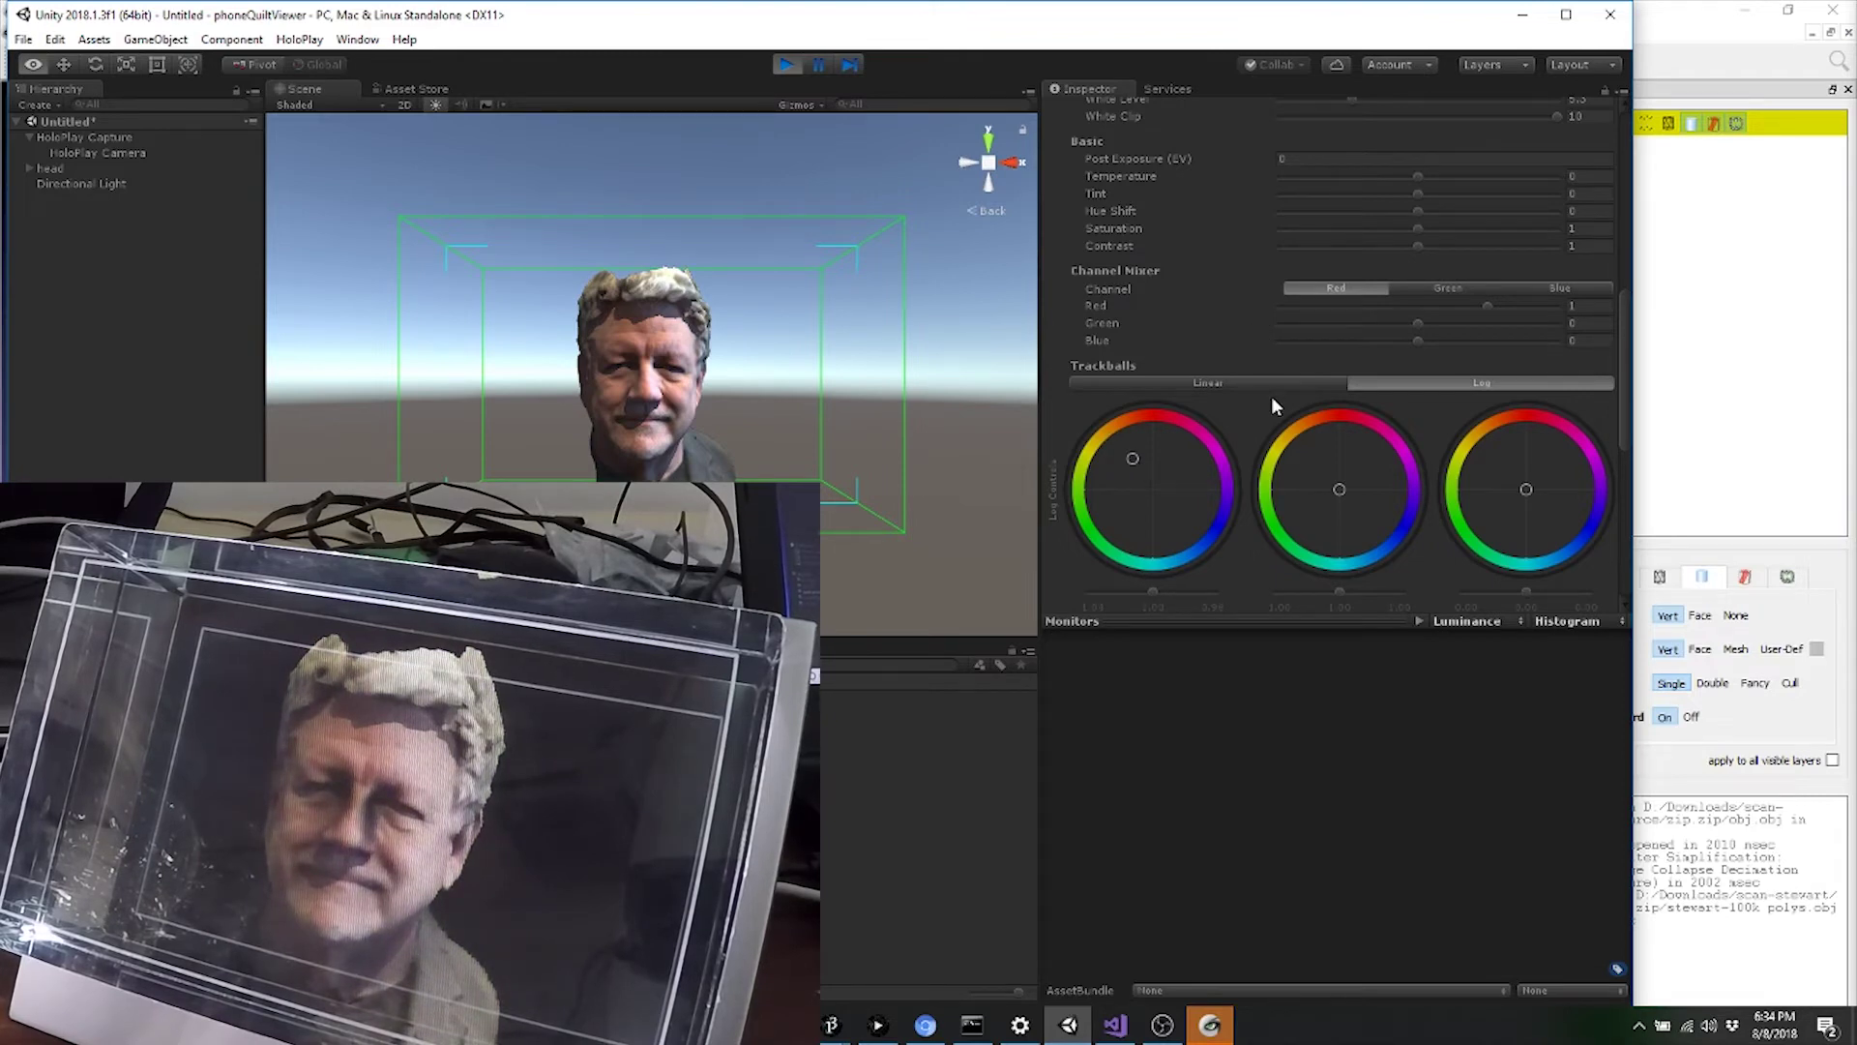
{"action": "scroll", "coordinate": [1147, 290], "scroll_direction": "up", "scroll_amount": 3}
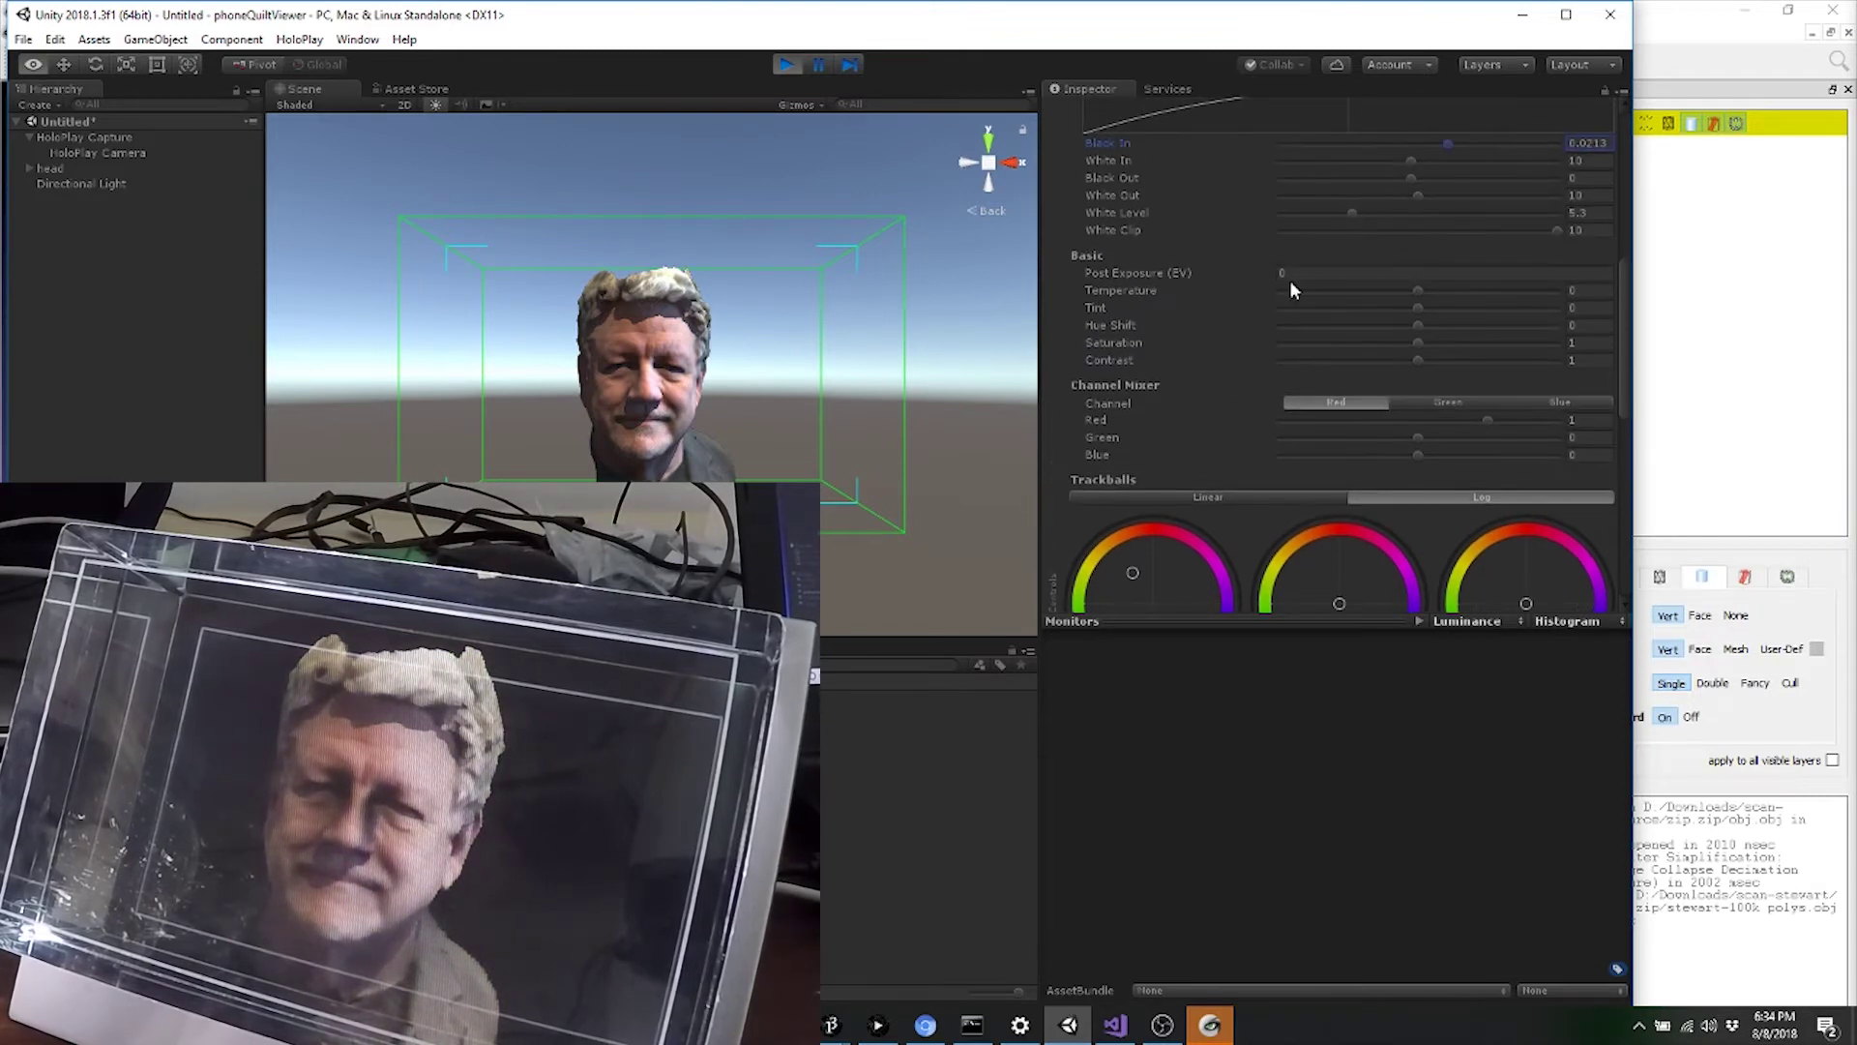
{"action": "mouse_move", "coordinate": [1414, 292]}
{"action": "left_mouse_down"}
{"action": "mouse_move", "coordinate": [1355, 281]}
{"action": "mouse_move", "coordinate": [1441, 287]}
{"action": "left_mouse_up"}
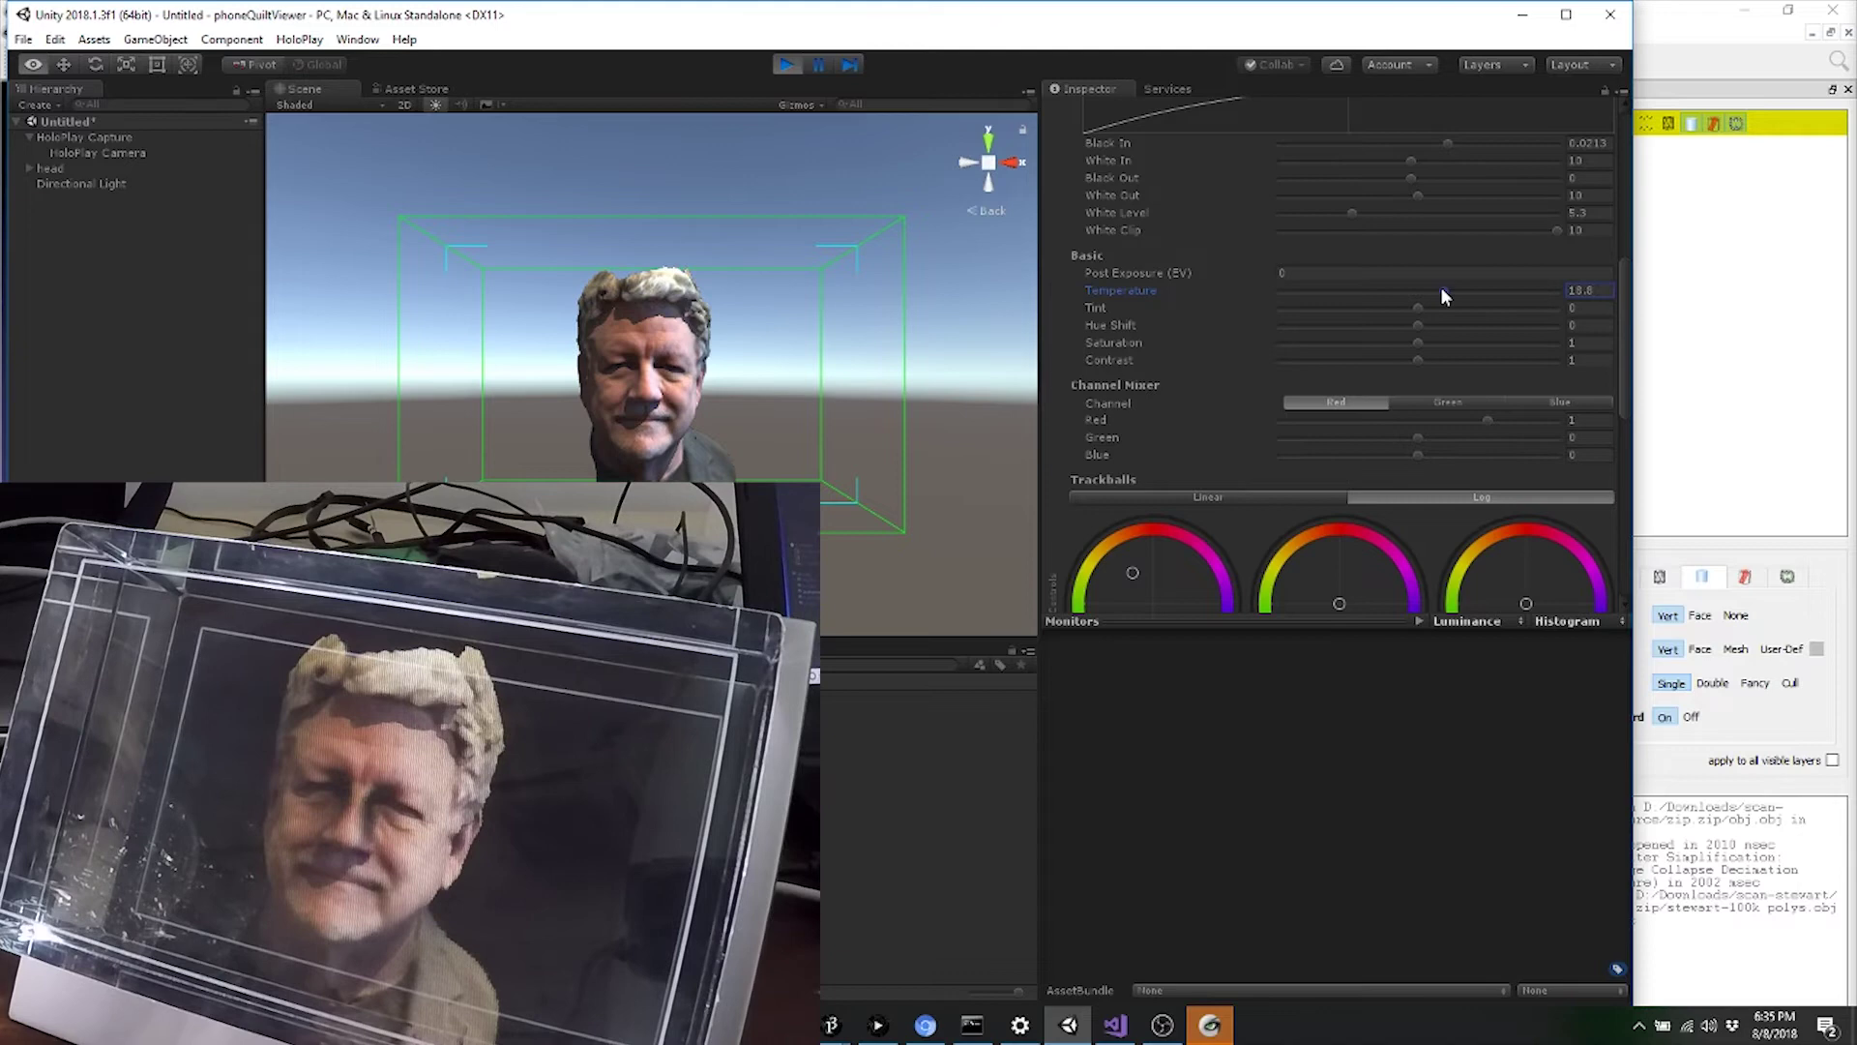
Try Depth of Field with aperture f-stops from 0.1 up to 32 and disable the effect again.
{"action": "scroll", "coordinate": [1441, 286], "scroll_direction": "up", "scroll_amount": 10}
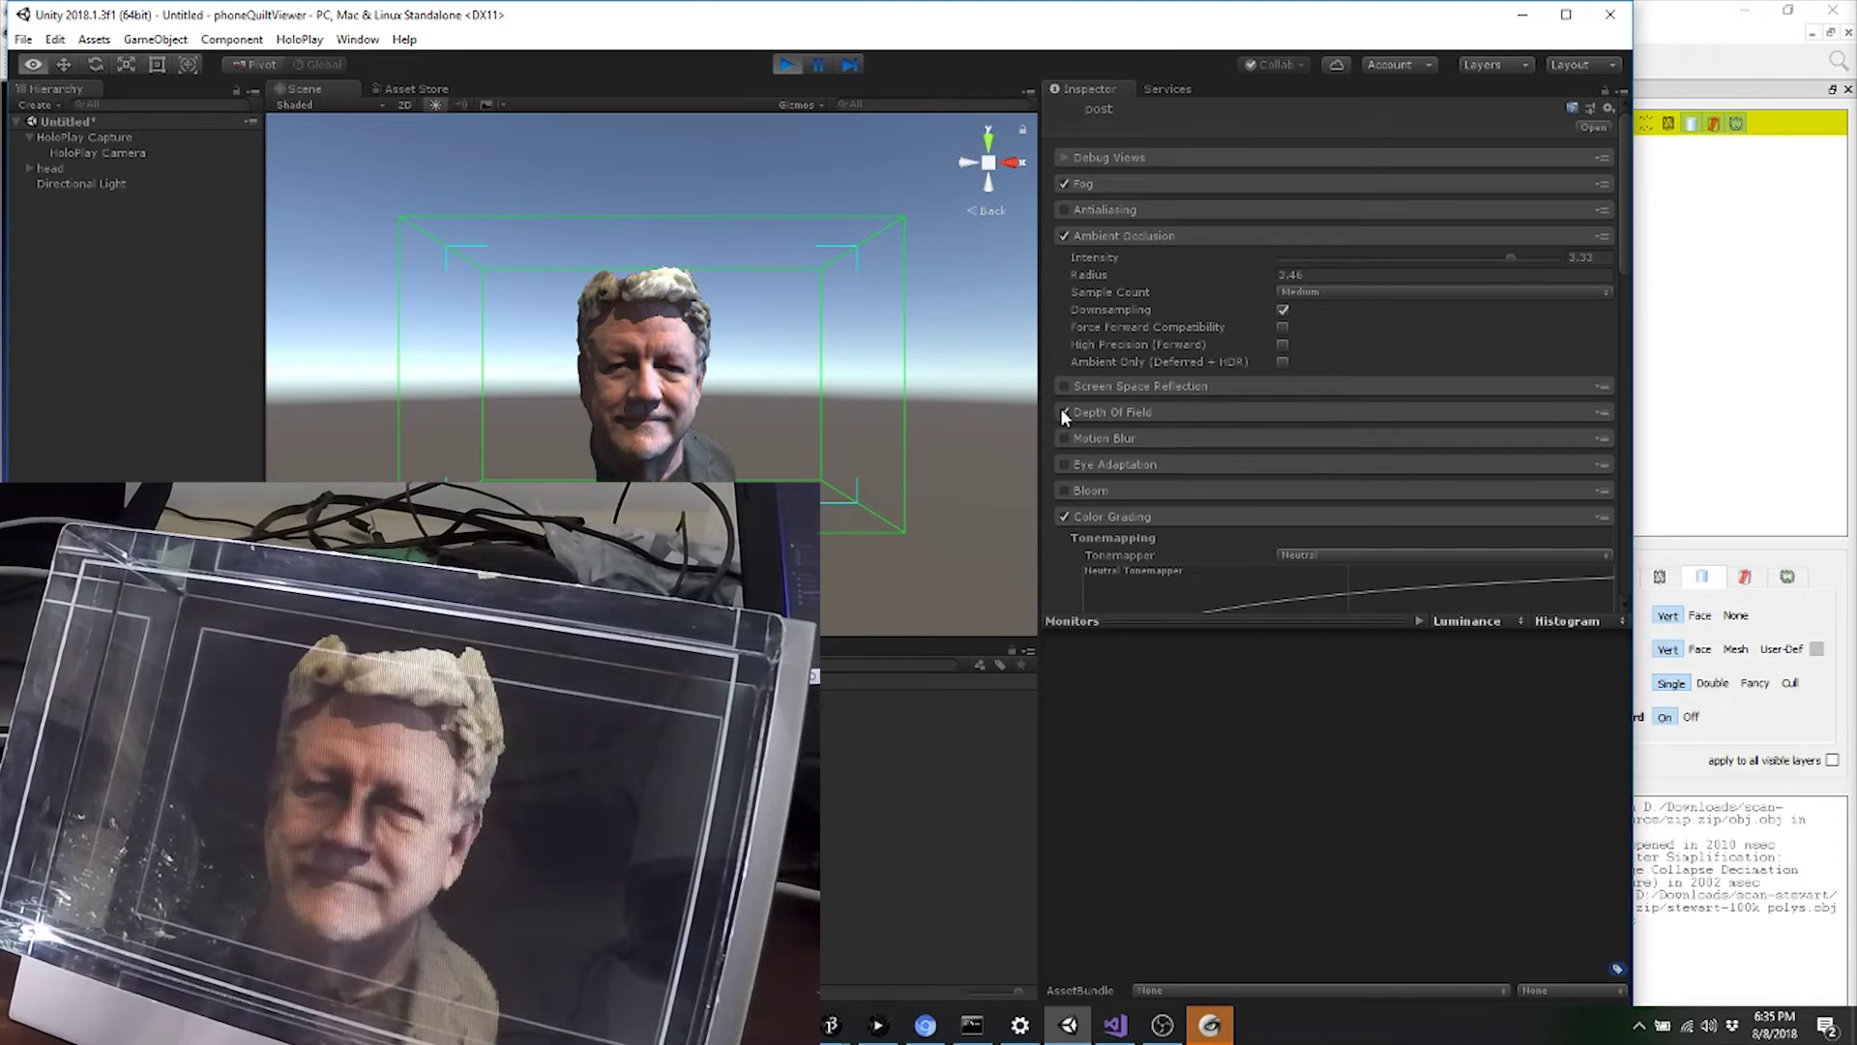
{"action": "left_click", "coordinate": [1125, 410]}
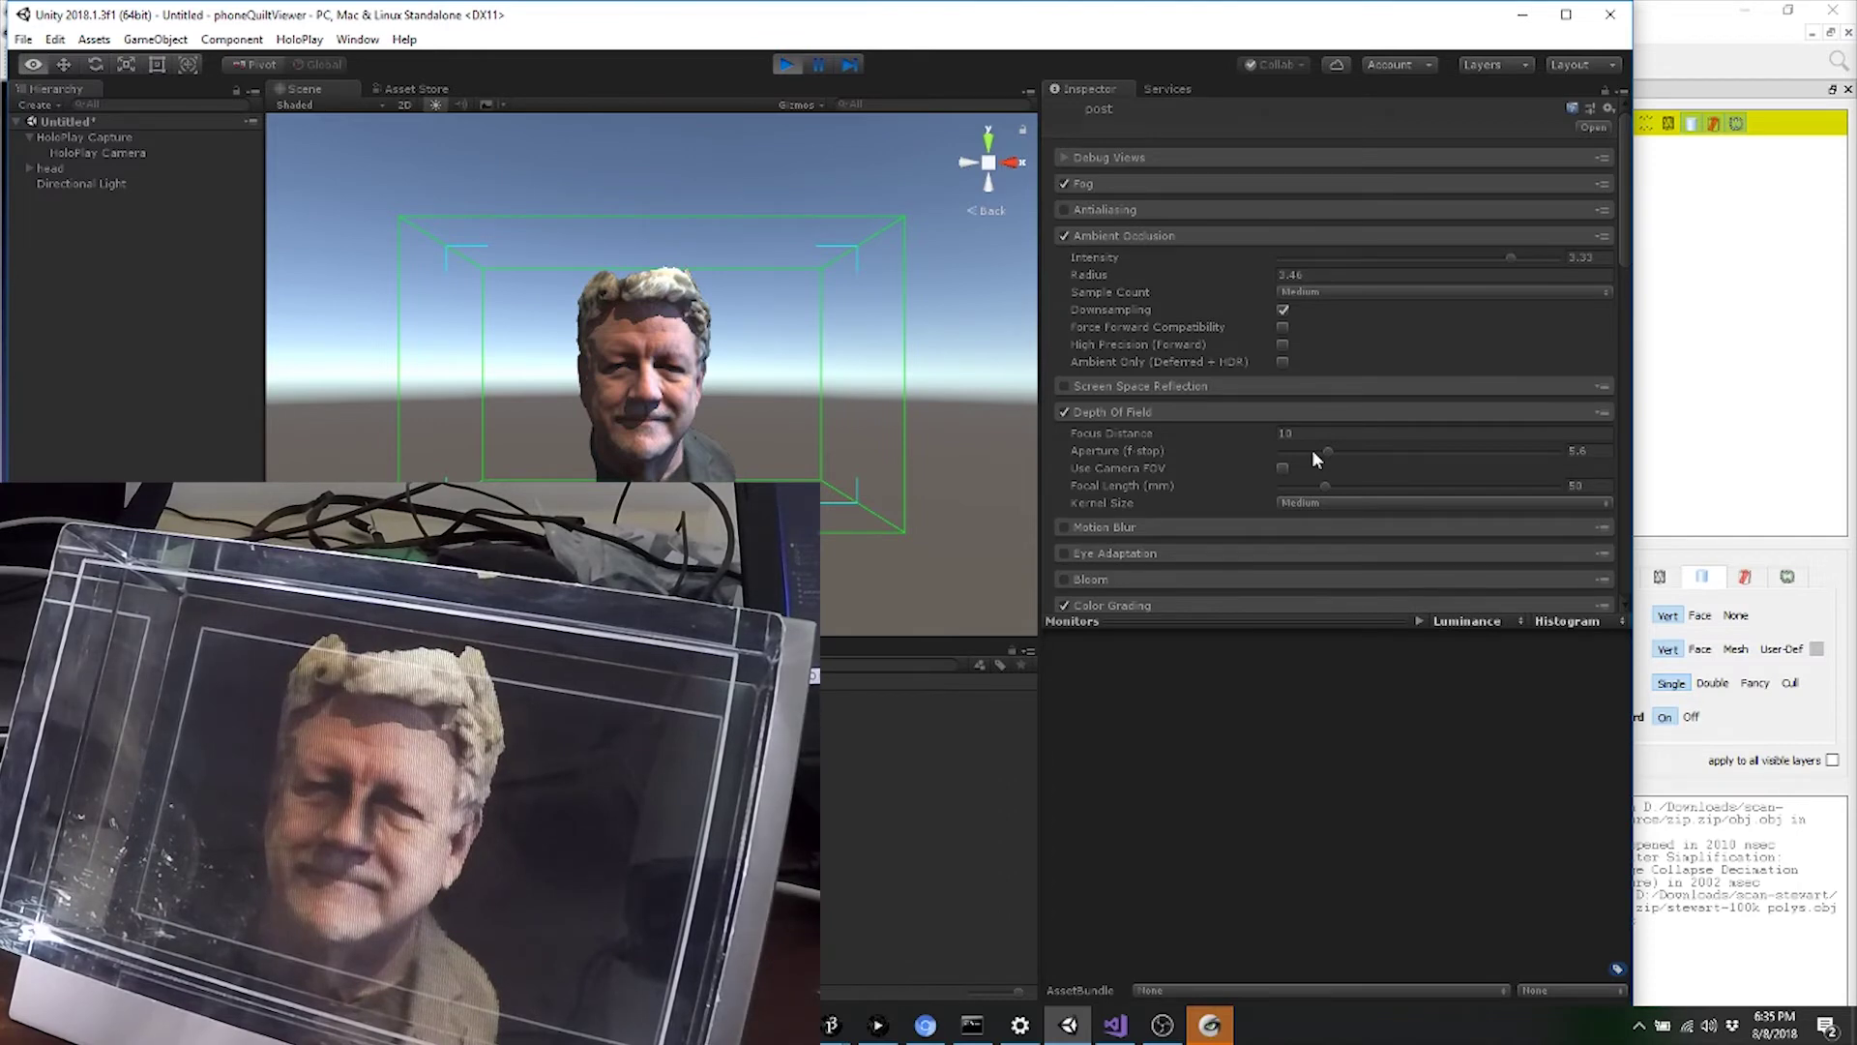
{"action": "left_click_drag", "start_coordinate": [1327, 449], "coordinate": [1324, 449]}
{"action": "left_click_drag", "start_coordinate": [1476, 464], "coordinate": [1020, 413]}
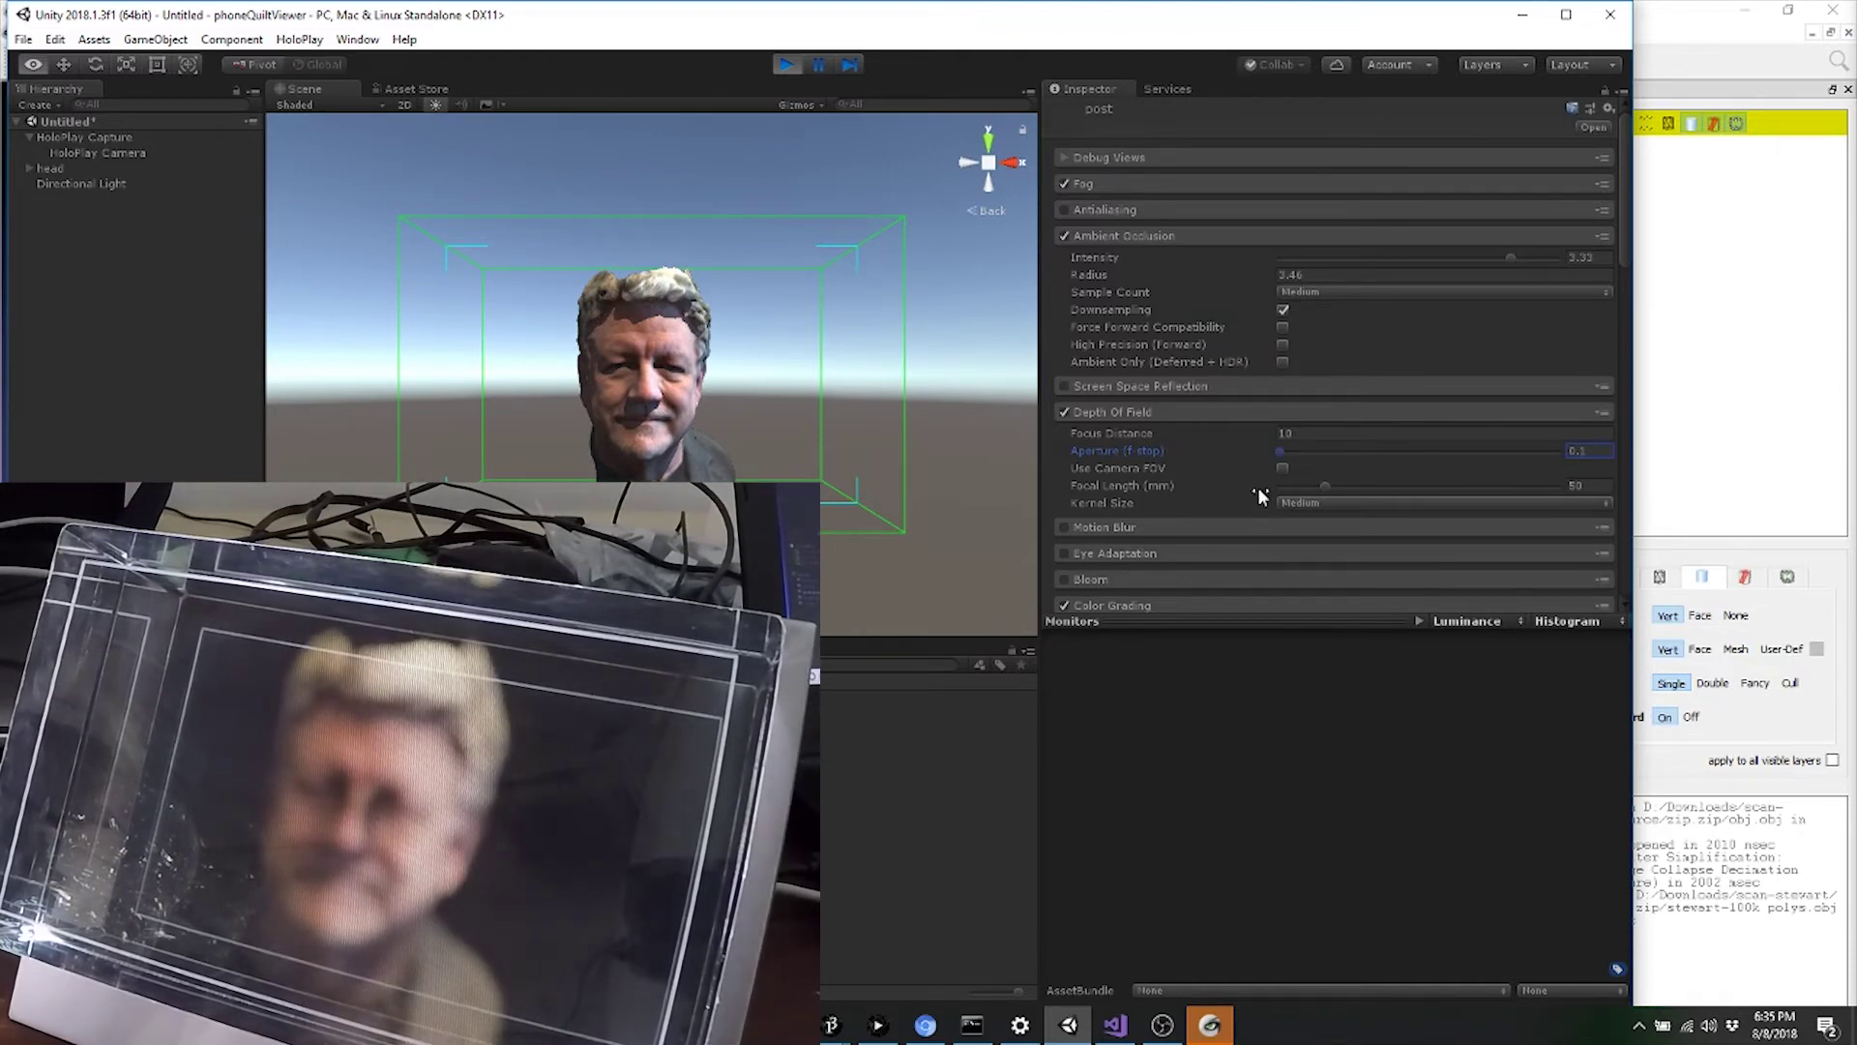
{"action": "type", "text": "1.4"}
{"action": "key", "text": "BackSpace"}
{"action": "key", "text": "BackSpace"}
{"action": "key", "text": "BackSpace"}
{"action": "type", "text": "0.1"}
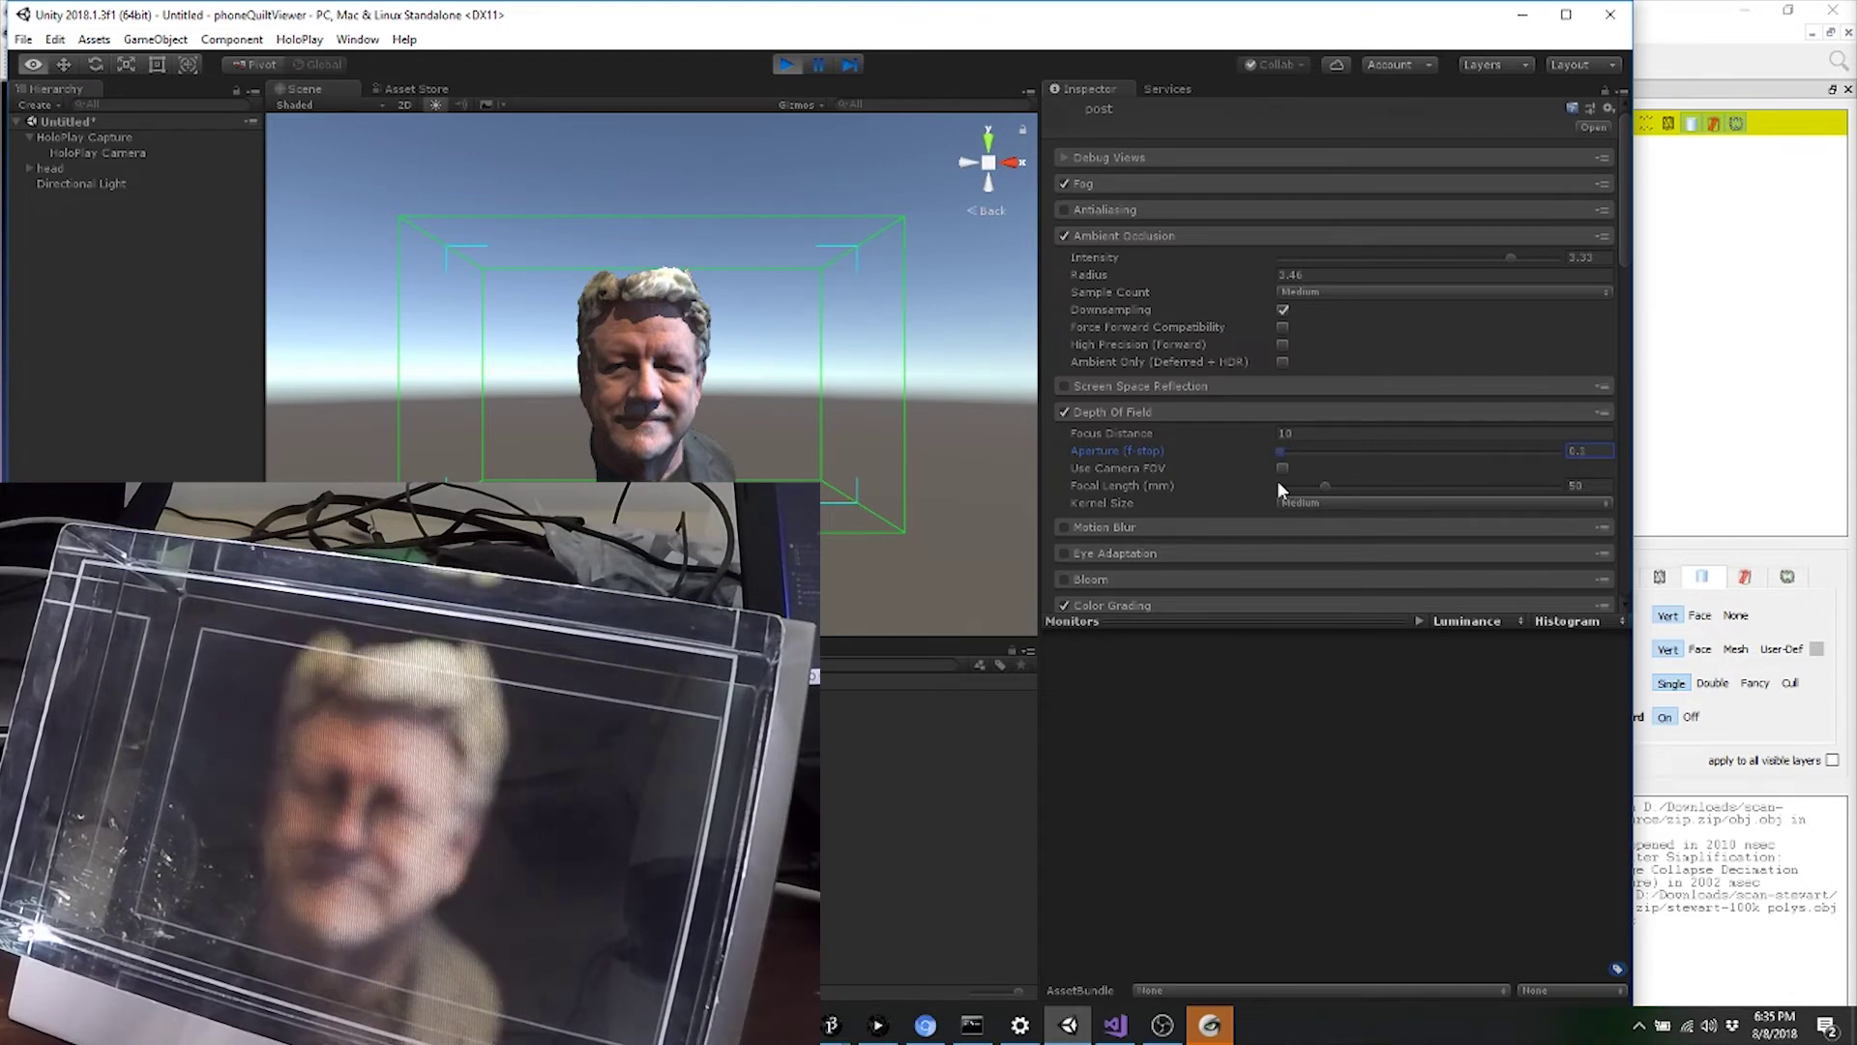
{"action": "key", "text": "BackSpace"}
{"action": "type", "text": "7"}
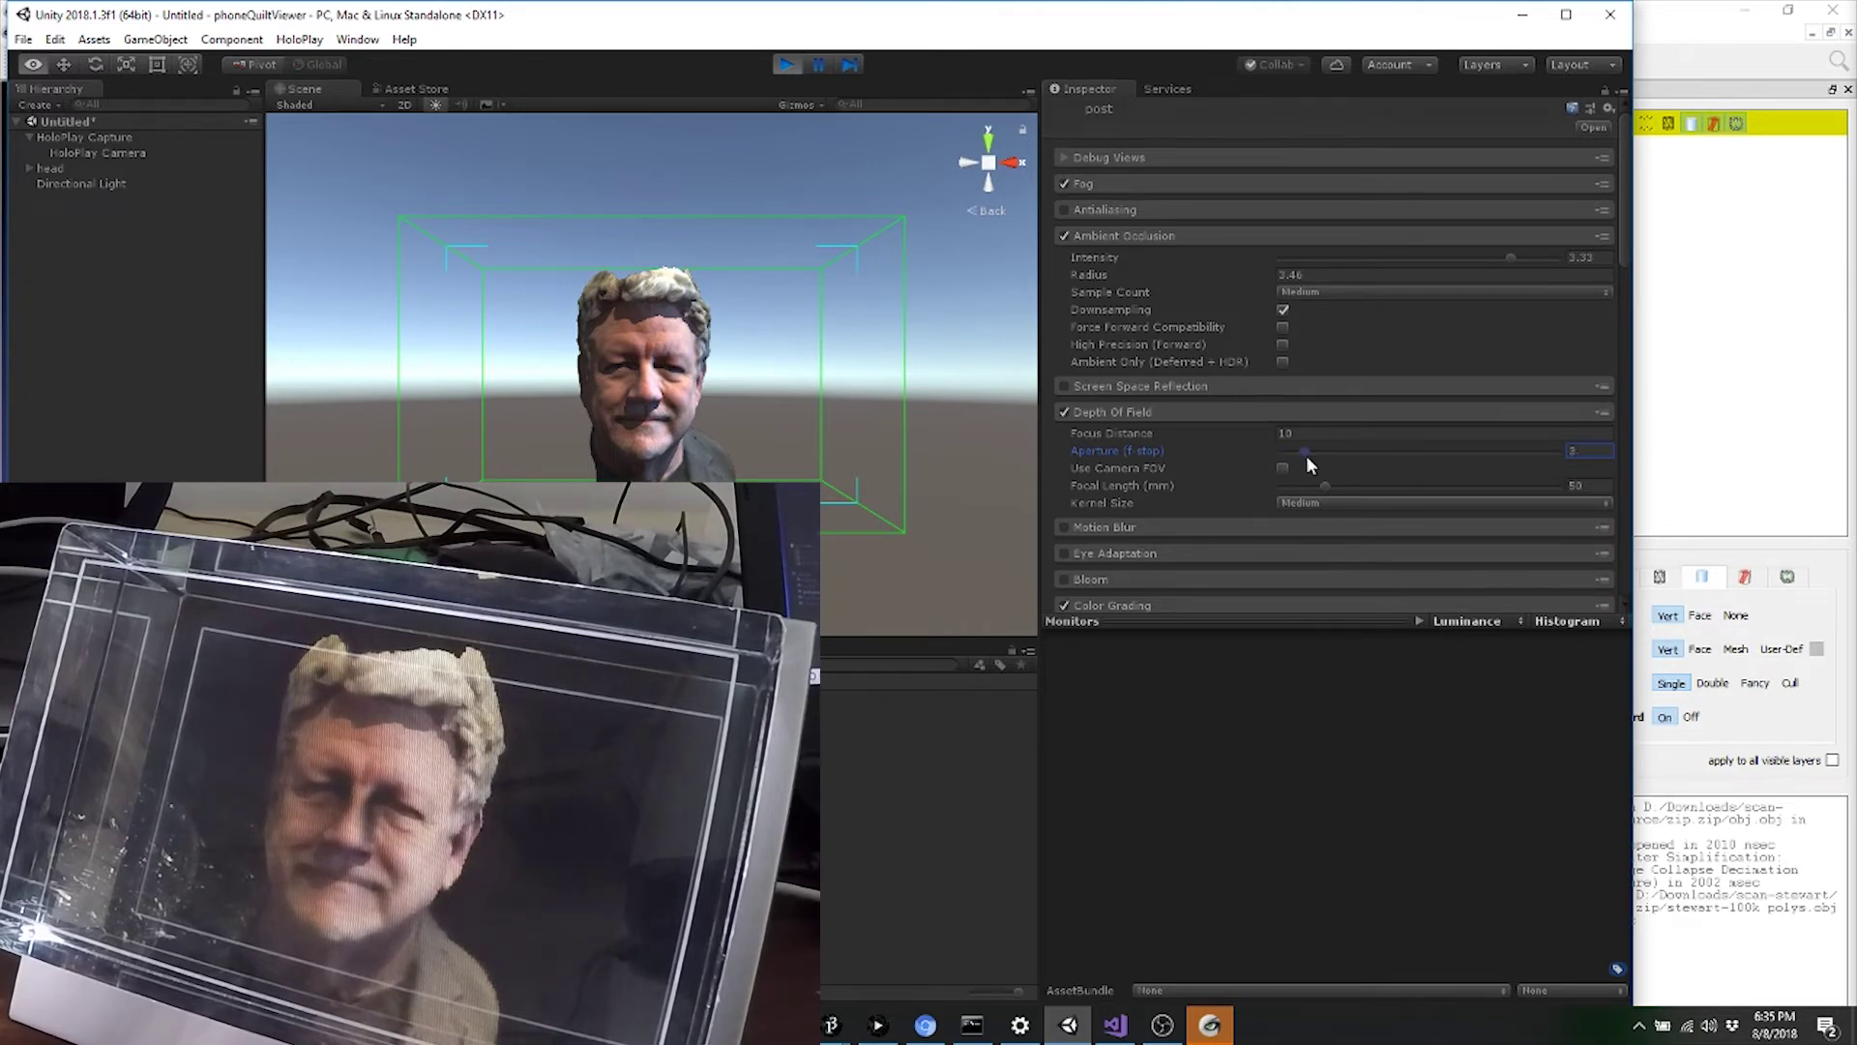
{"action": "left_click_drag", "start_coordinate": [1288, 454], "coordinate": [1580, 451]}
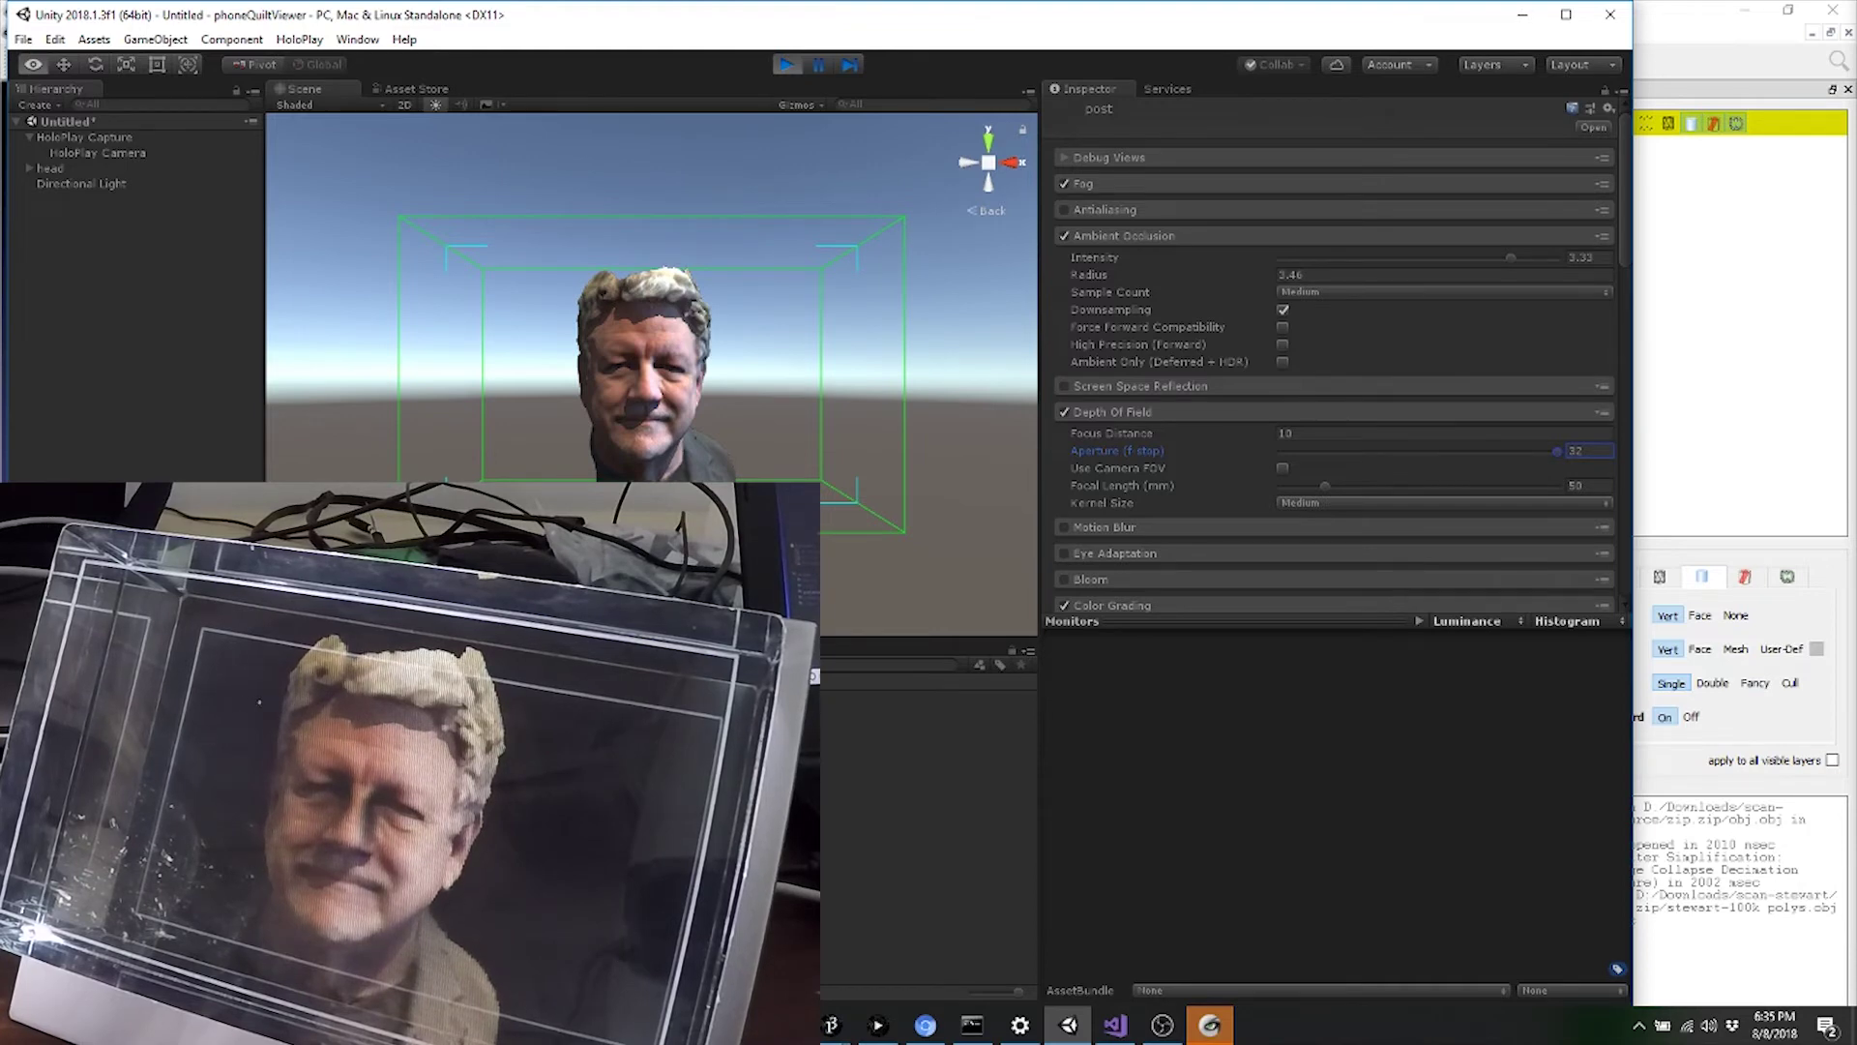
{"action": "left_click", "coordinate": [1063, 411]}
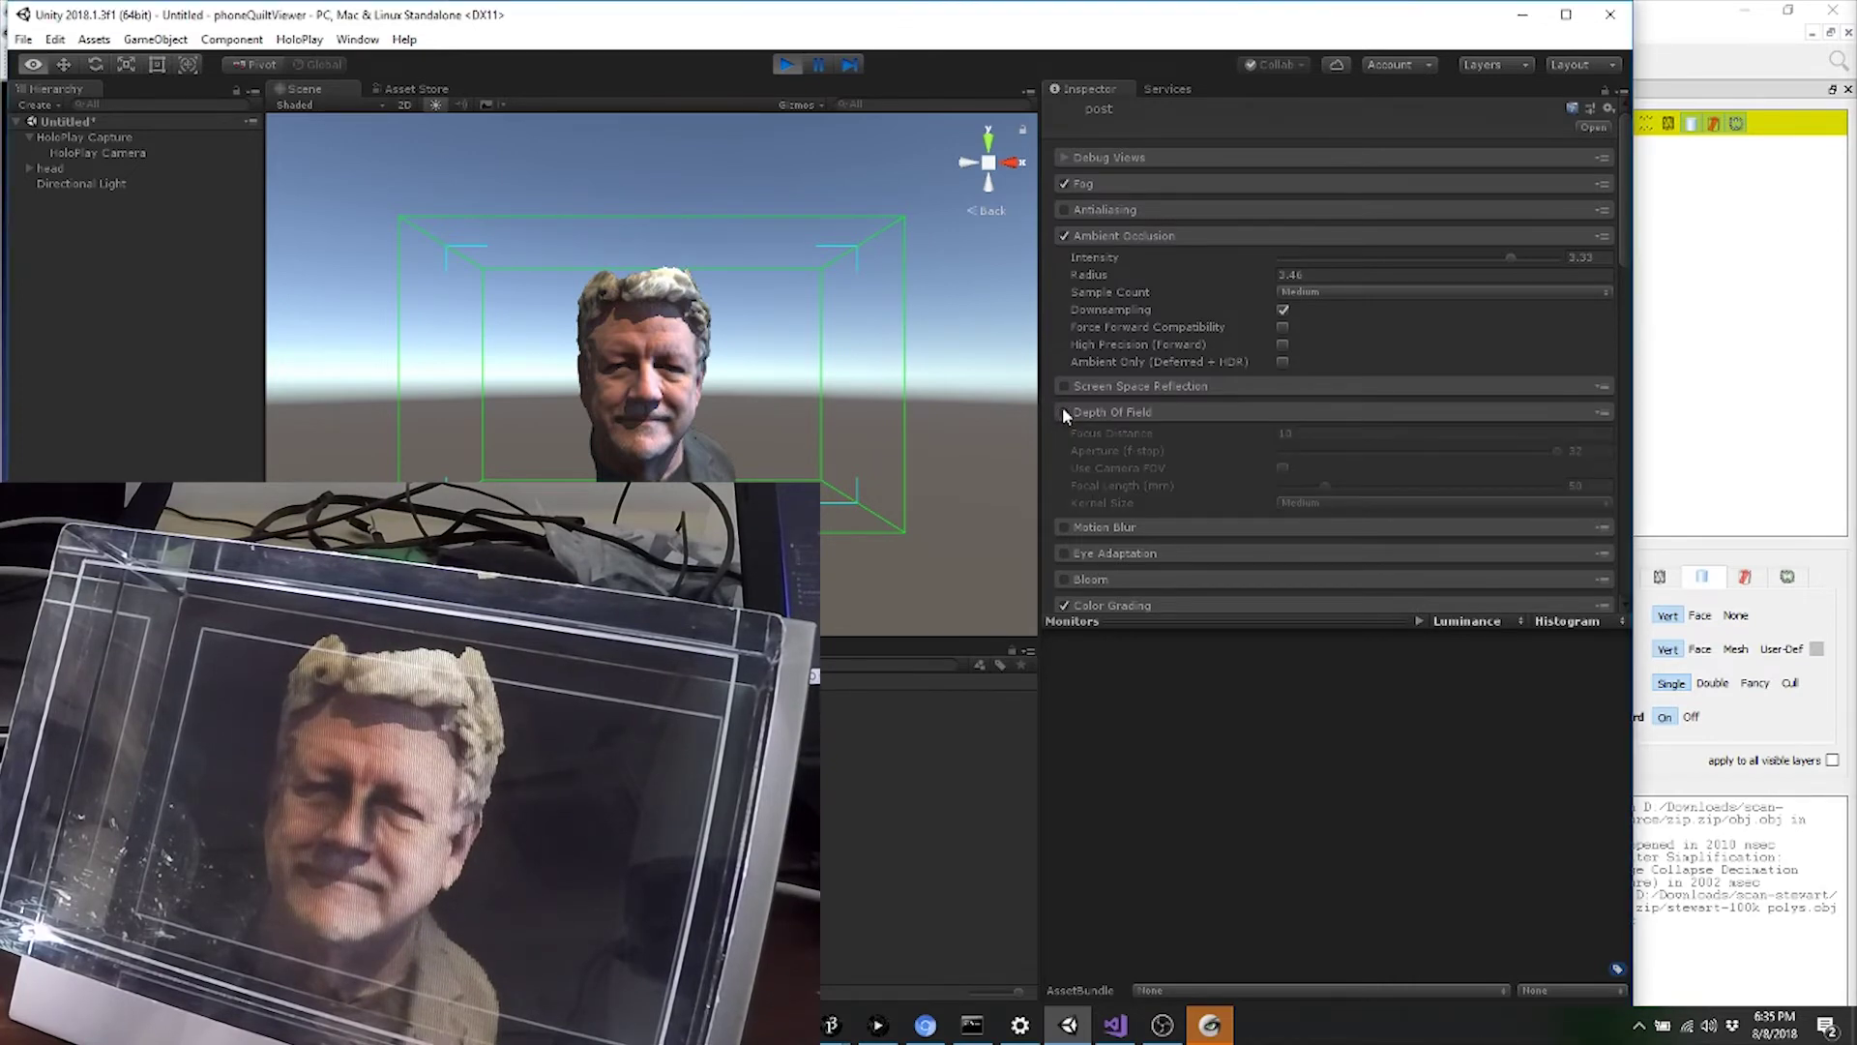
Create an empty object named "lights" in the scene and make the Directional Light its child.
{"action": "right_click", "coordinate": [158, 380]}
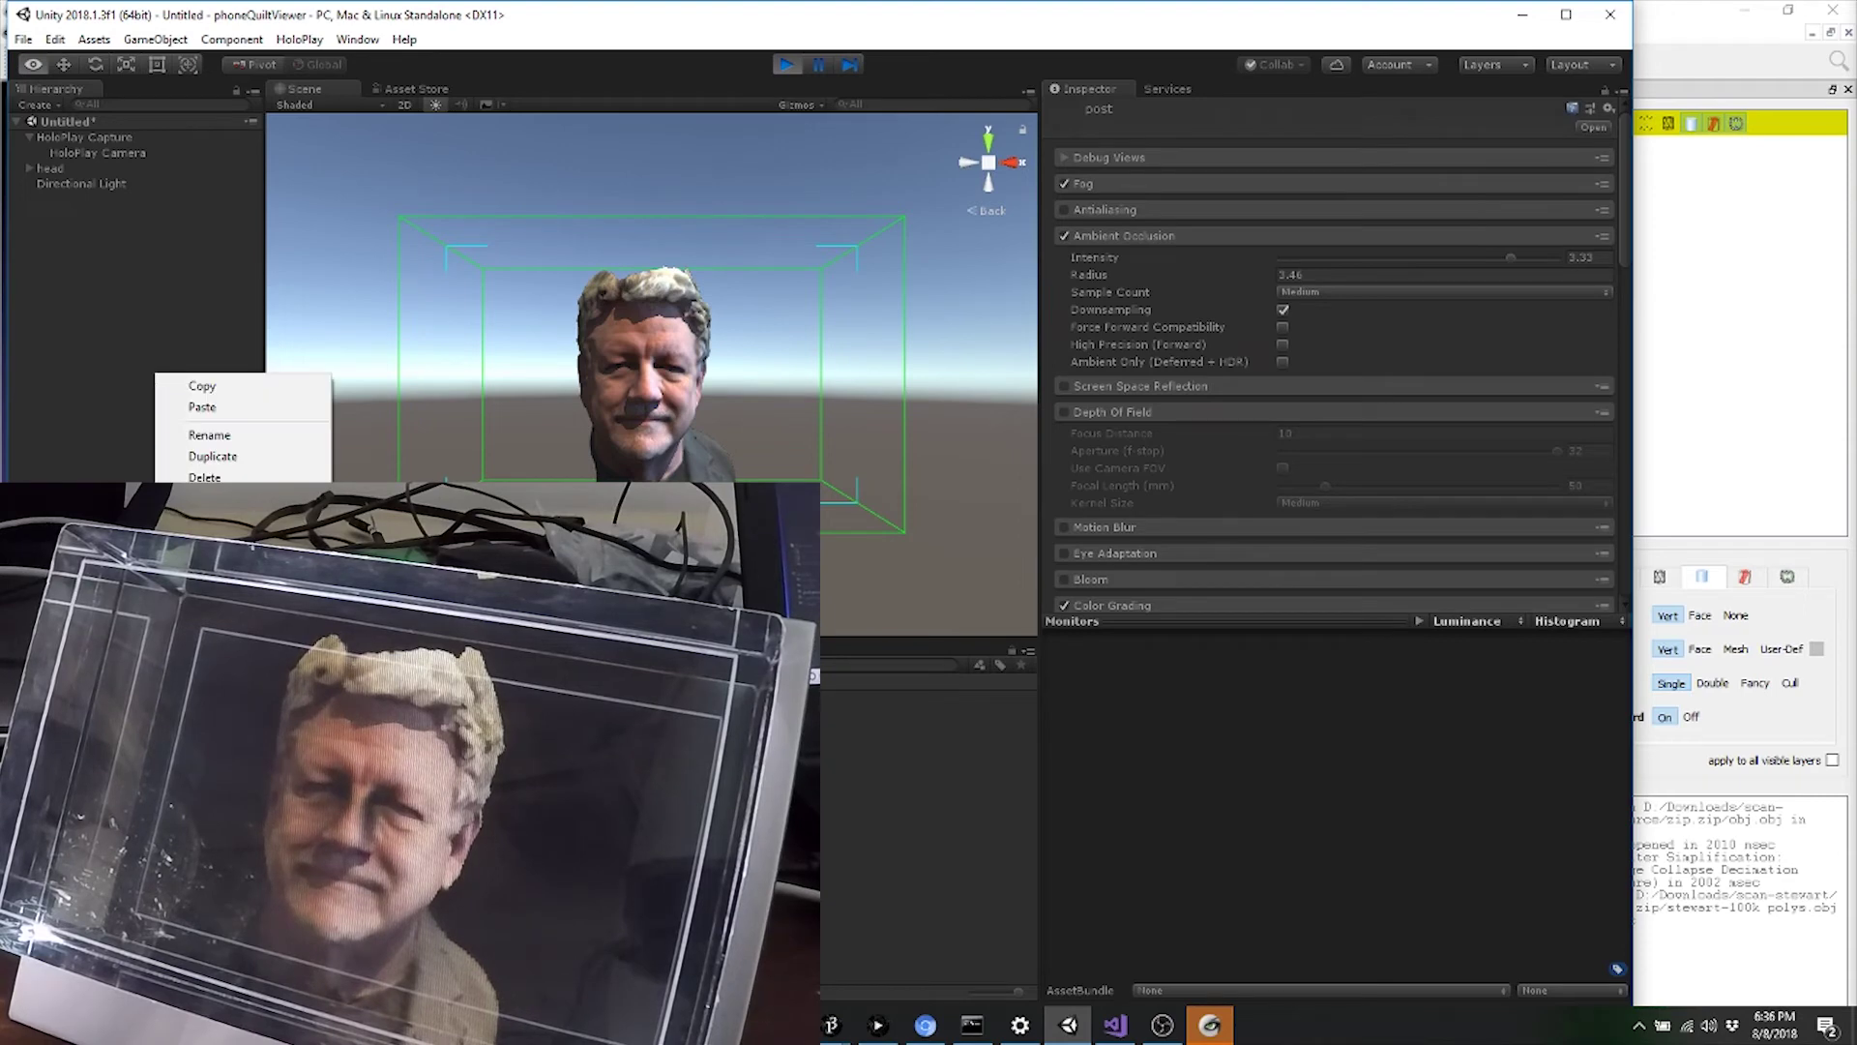
{"action": "left_click", "coordinate": [203, 532]}
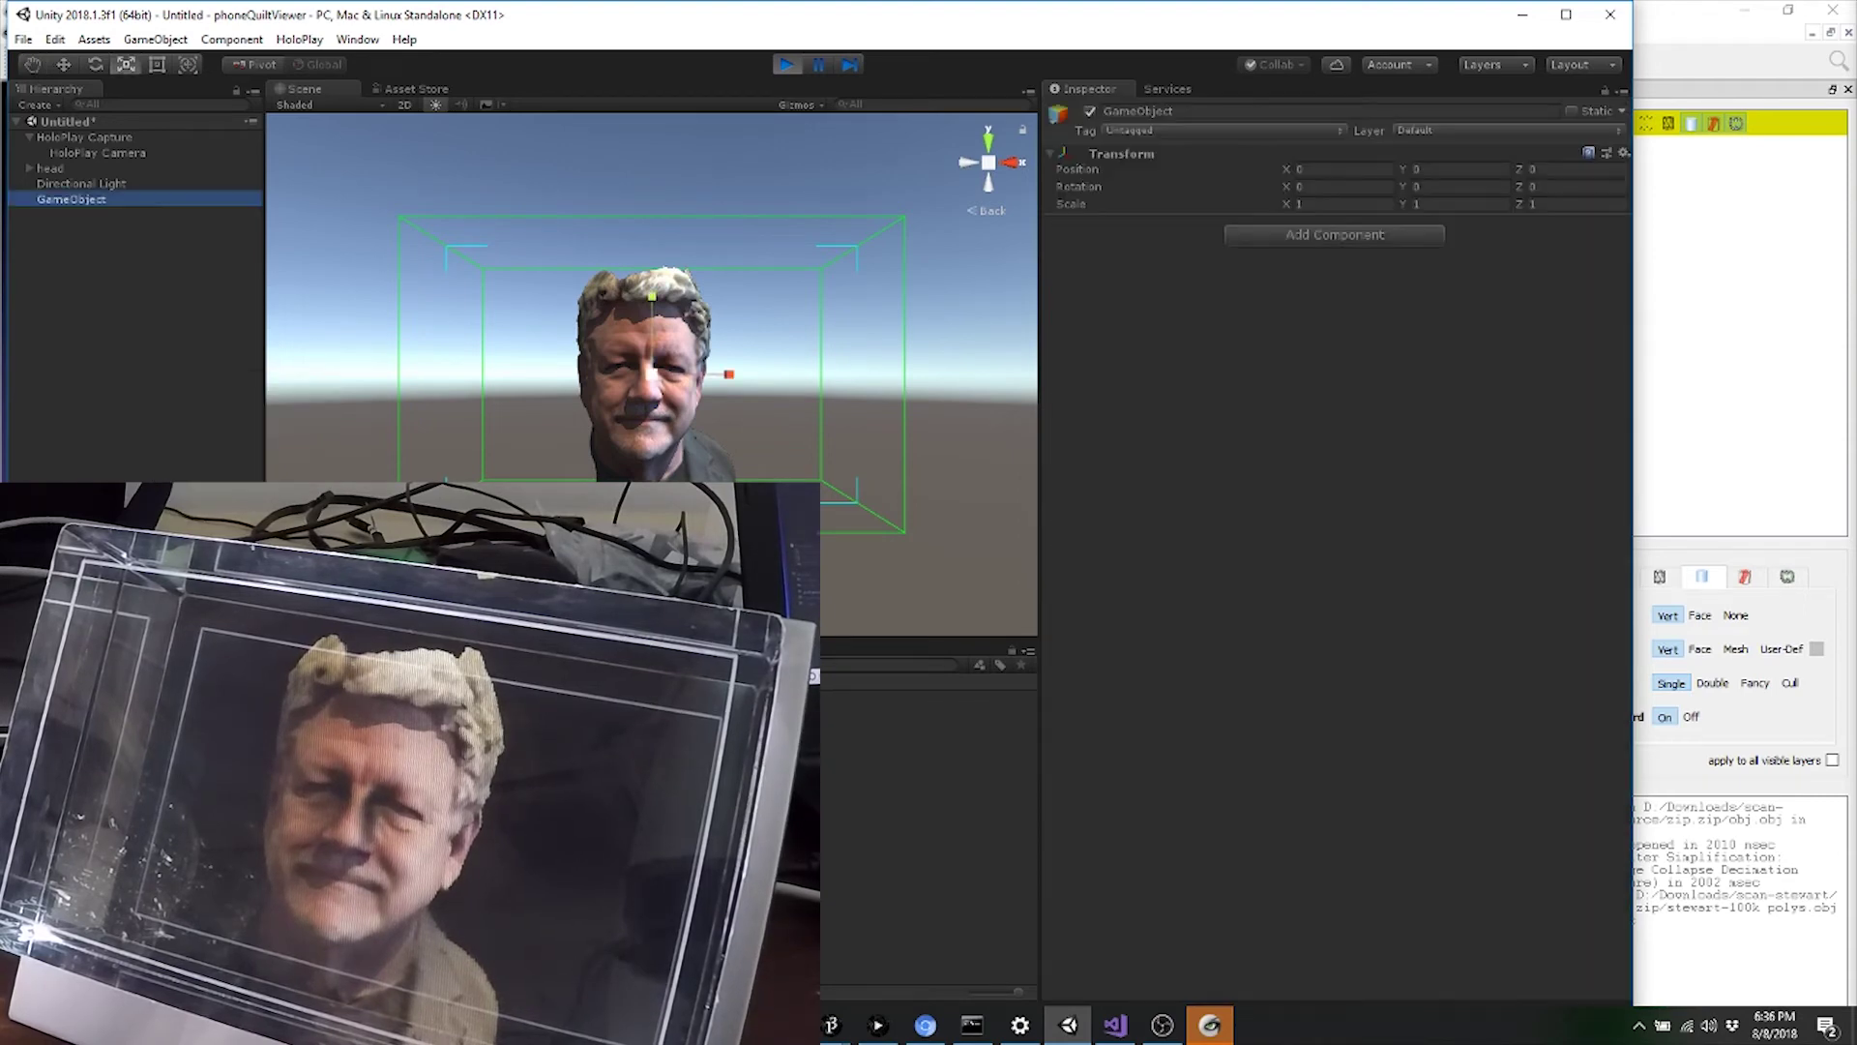
{"action": "left_click", "coordinate": [64, 197]}
{"action": "key", "text": "BackSpace"}
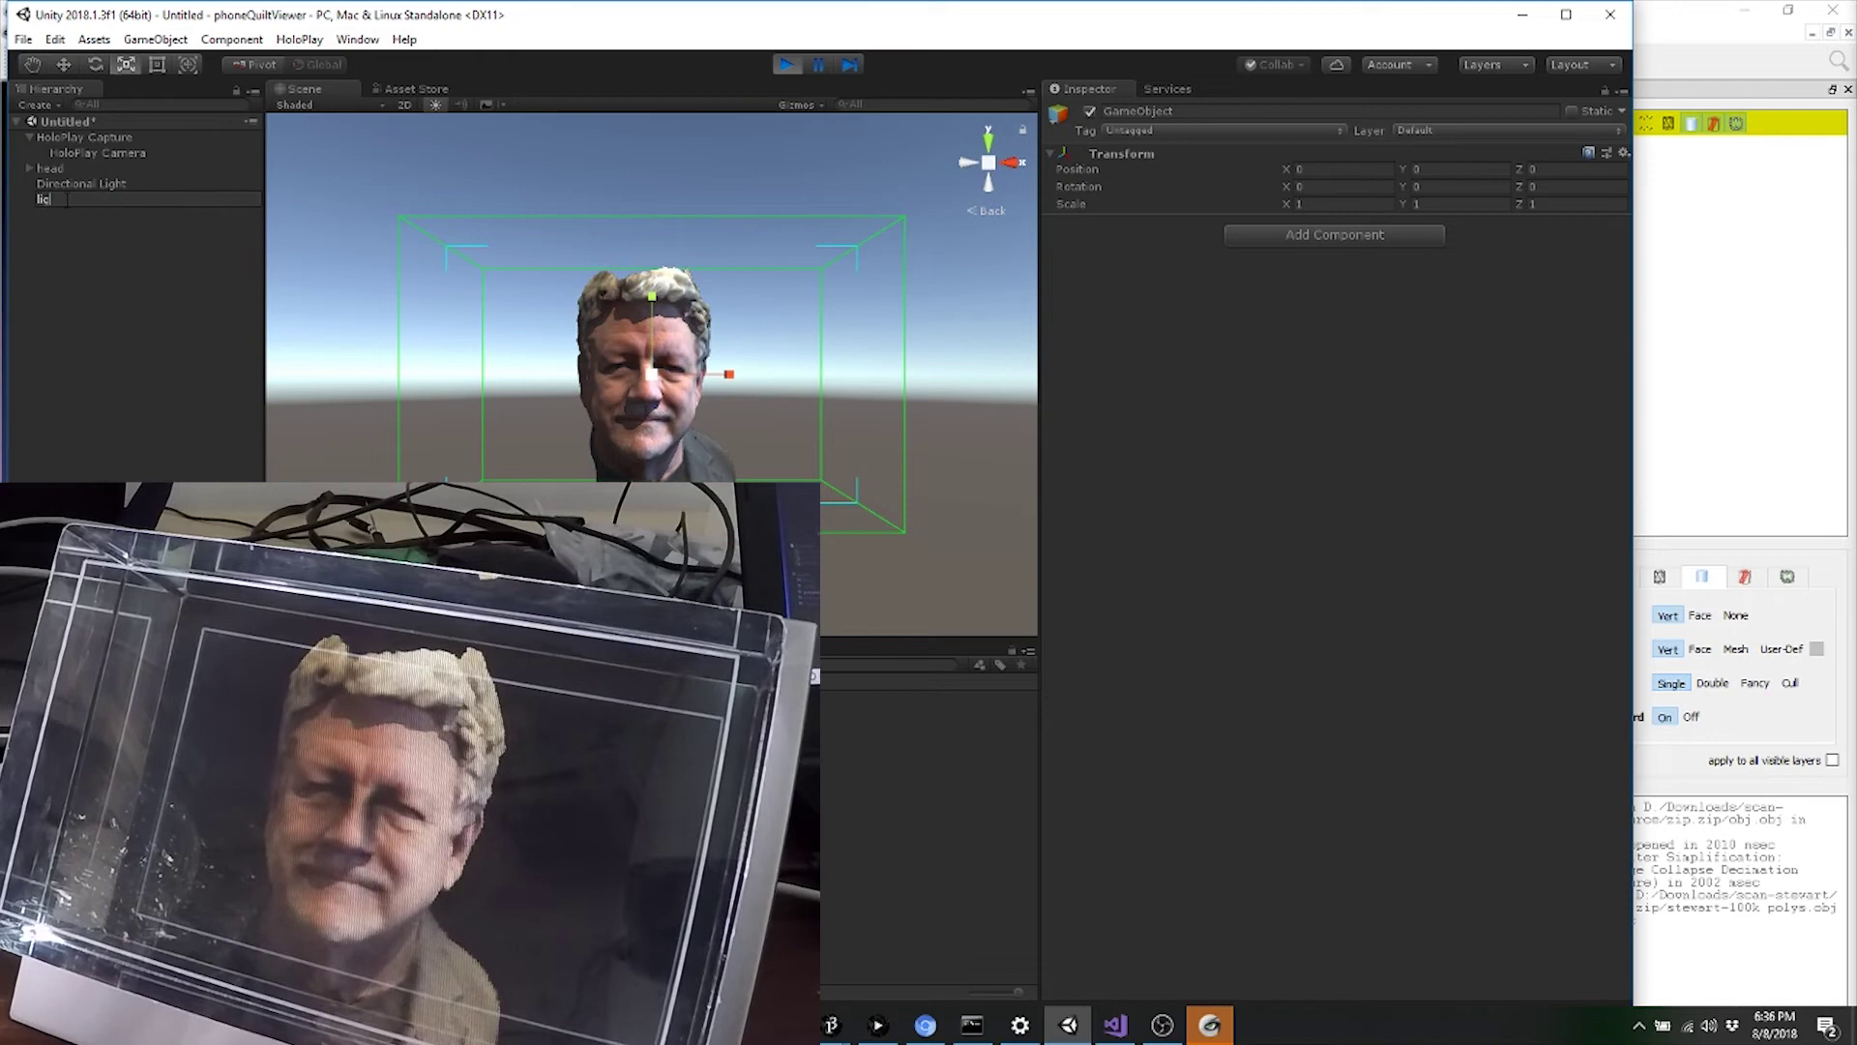
{"action": "type", "text": "ts"}
{"action": "key", "text": "Return"}
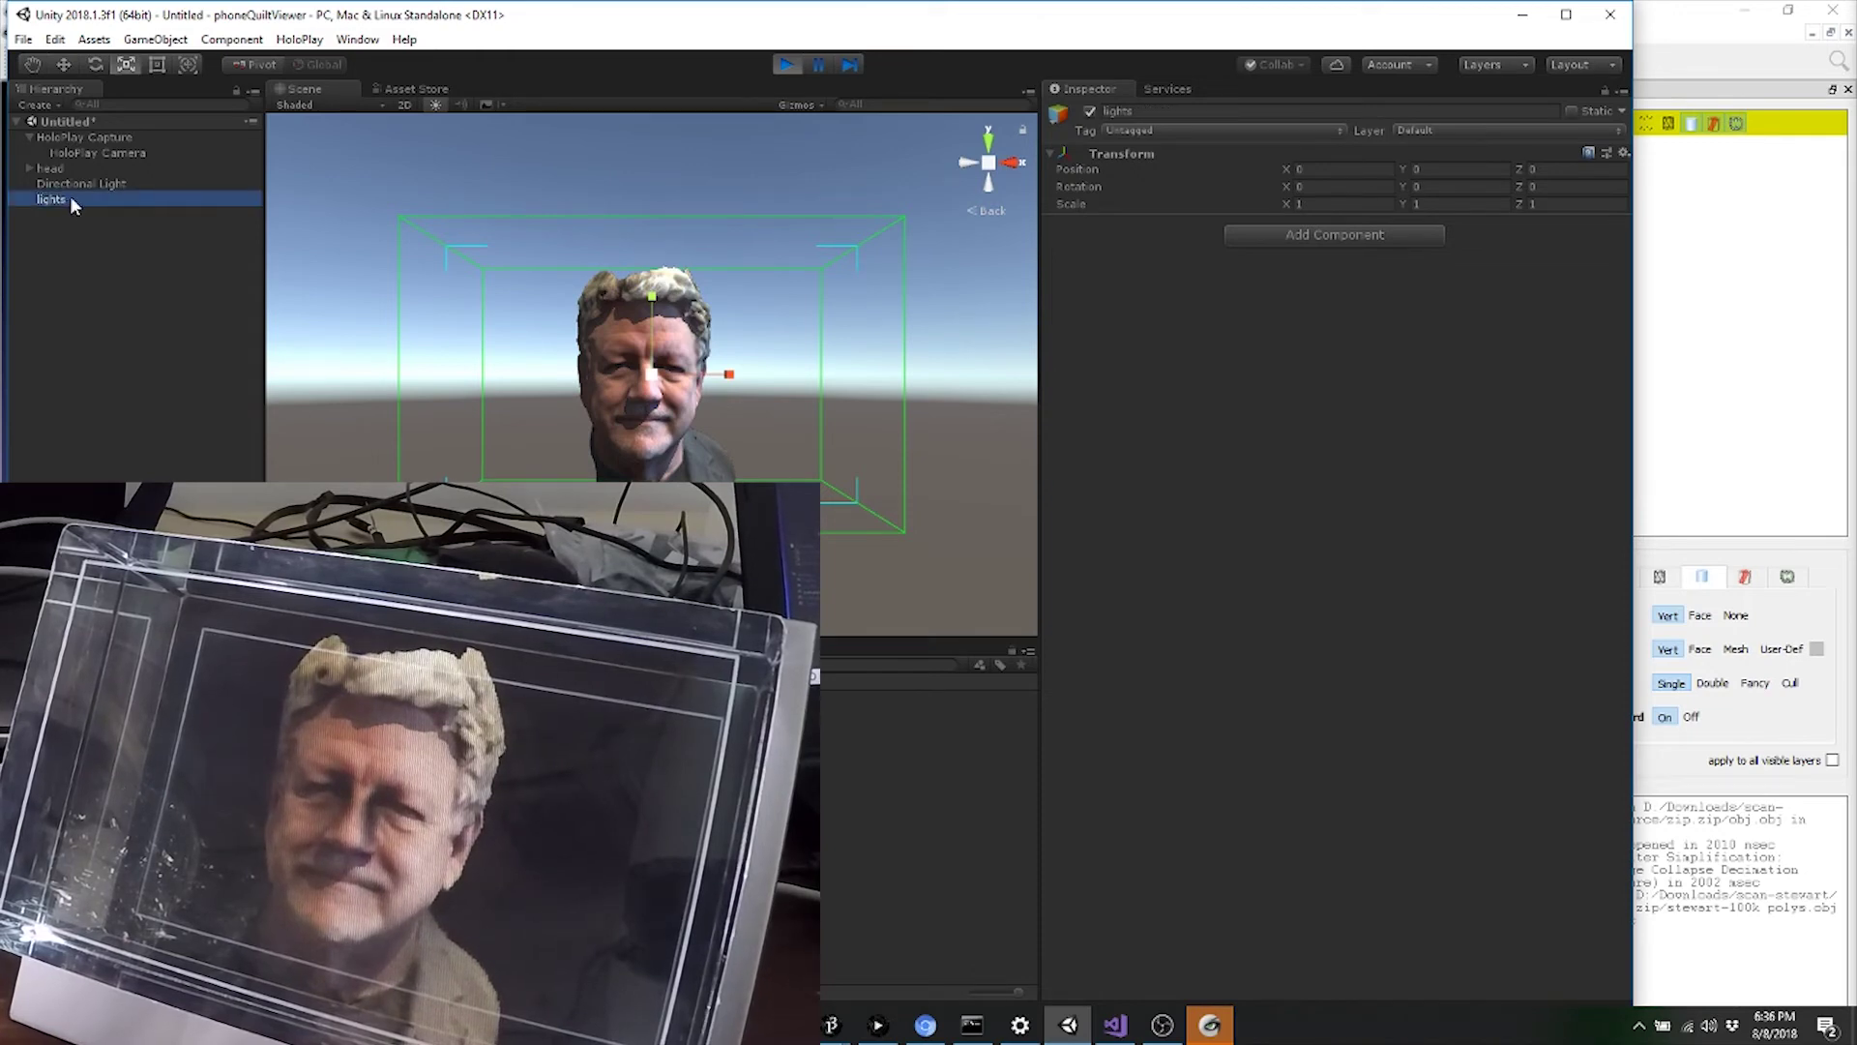
{"action": "left_click_drag", "start_coordinate": [91, 178], "coordinate": [81, 199]}
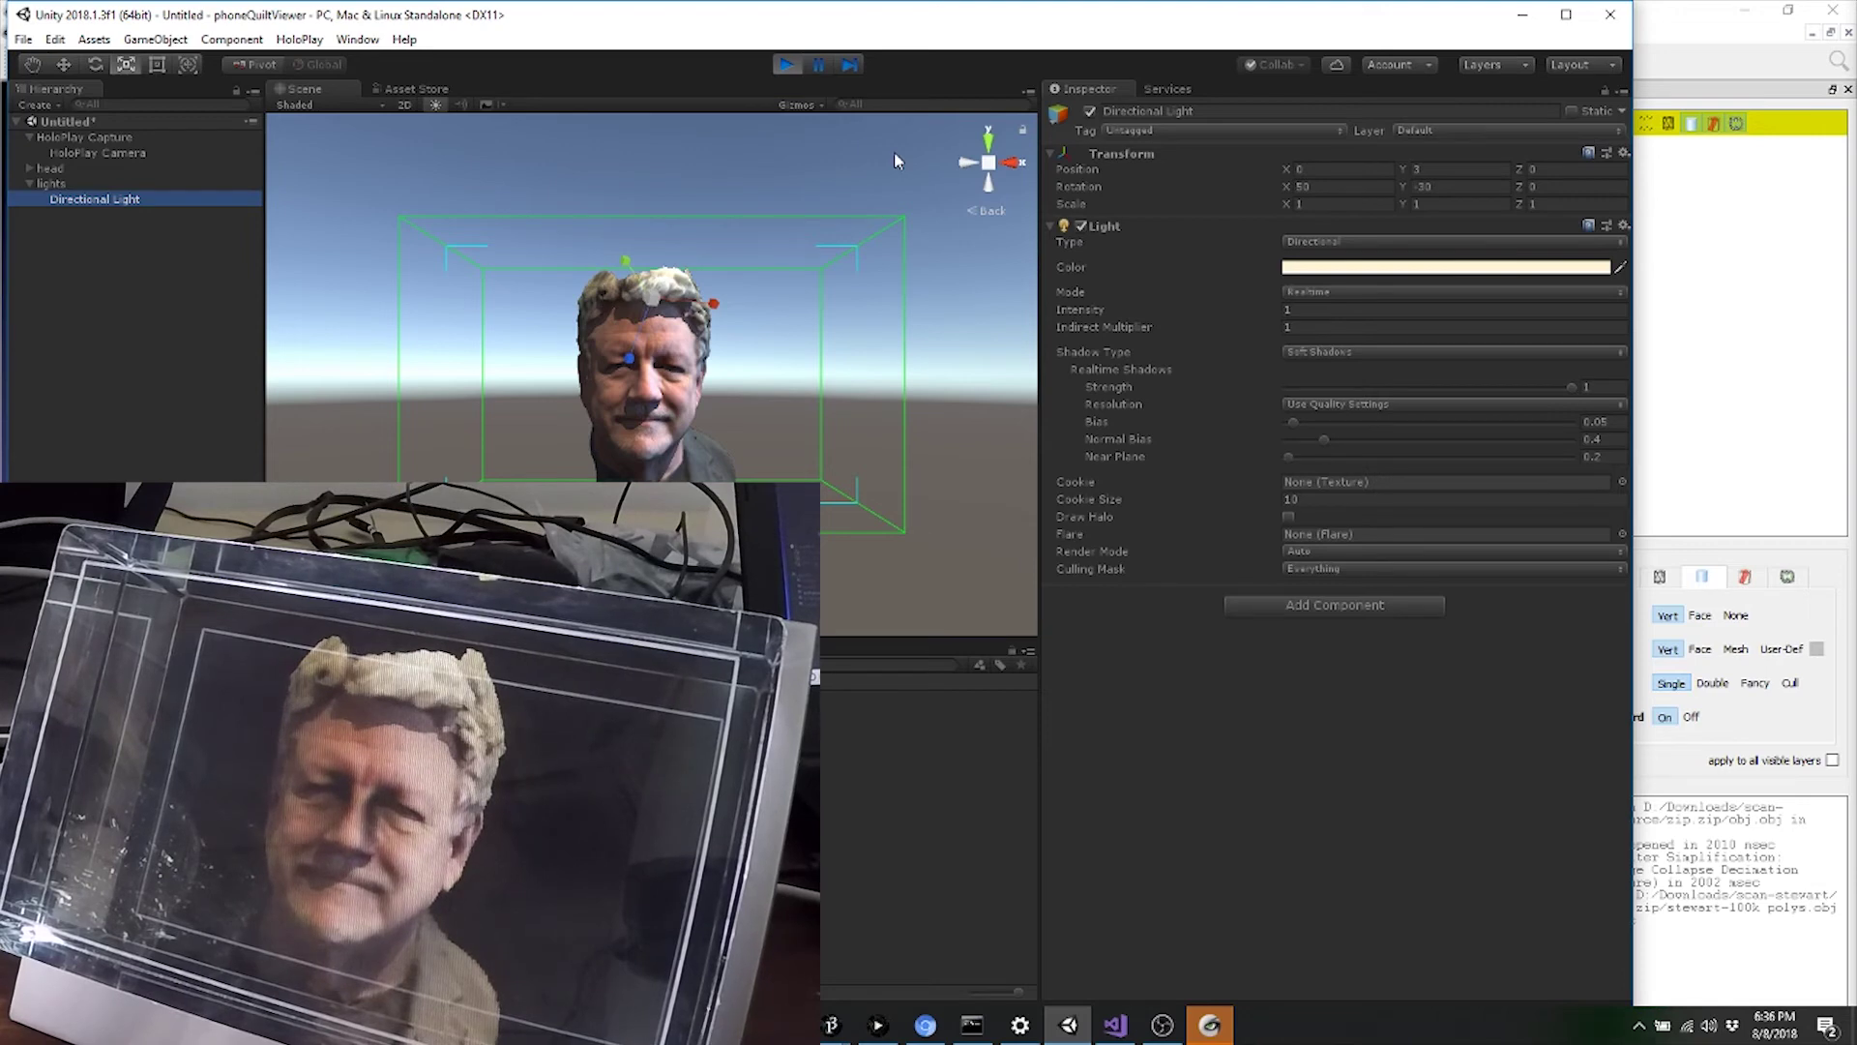
Rotate the Directional Light to about X 18.25 and Y 3.619 so it shines on the face from the front.
{"action": "key", "text": "w"}
{"action": "key", "text": "e"}
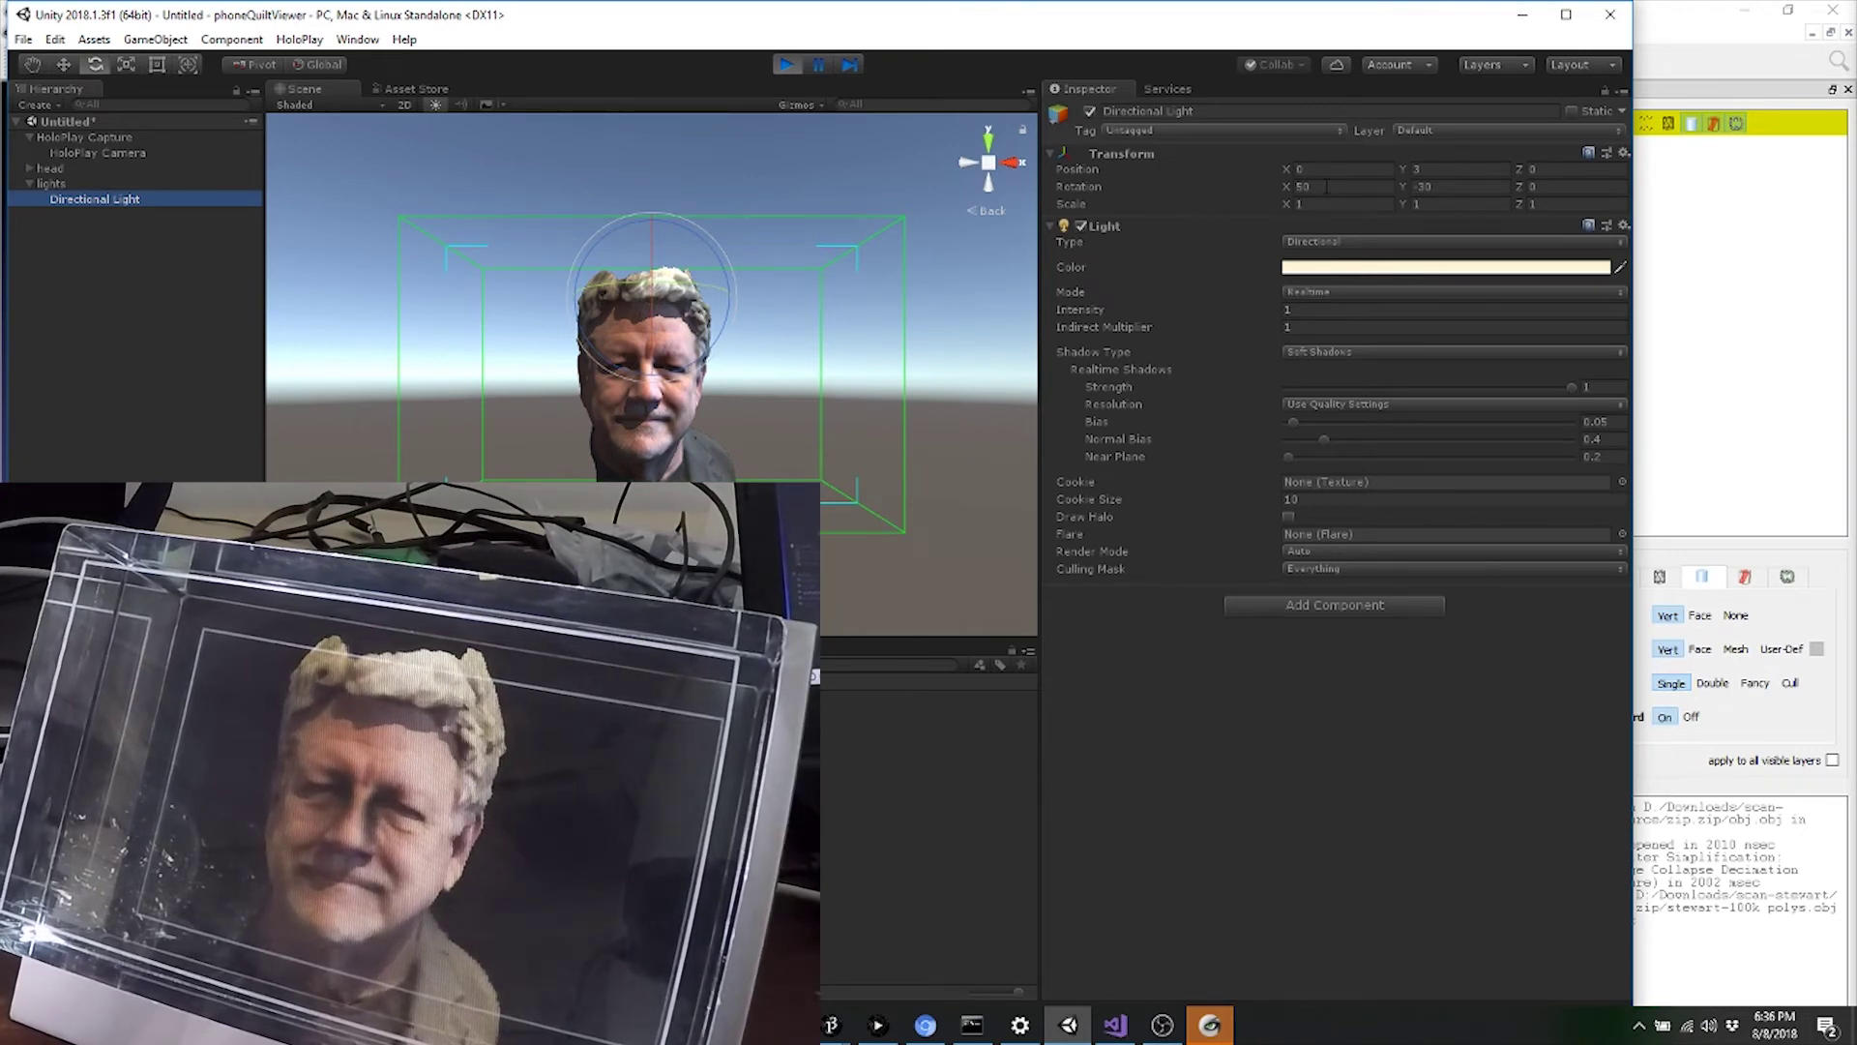
{"action": "left_click", "coordinate": [1287, 192]}
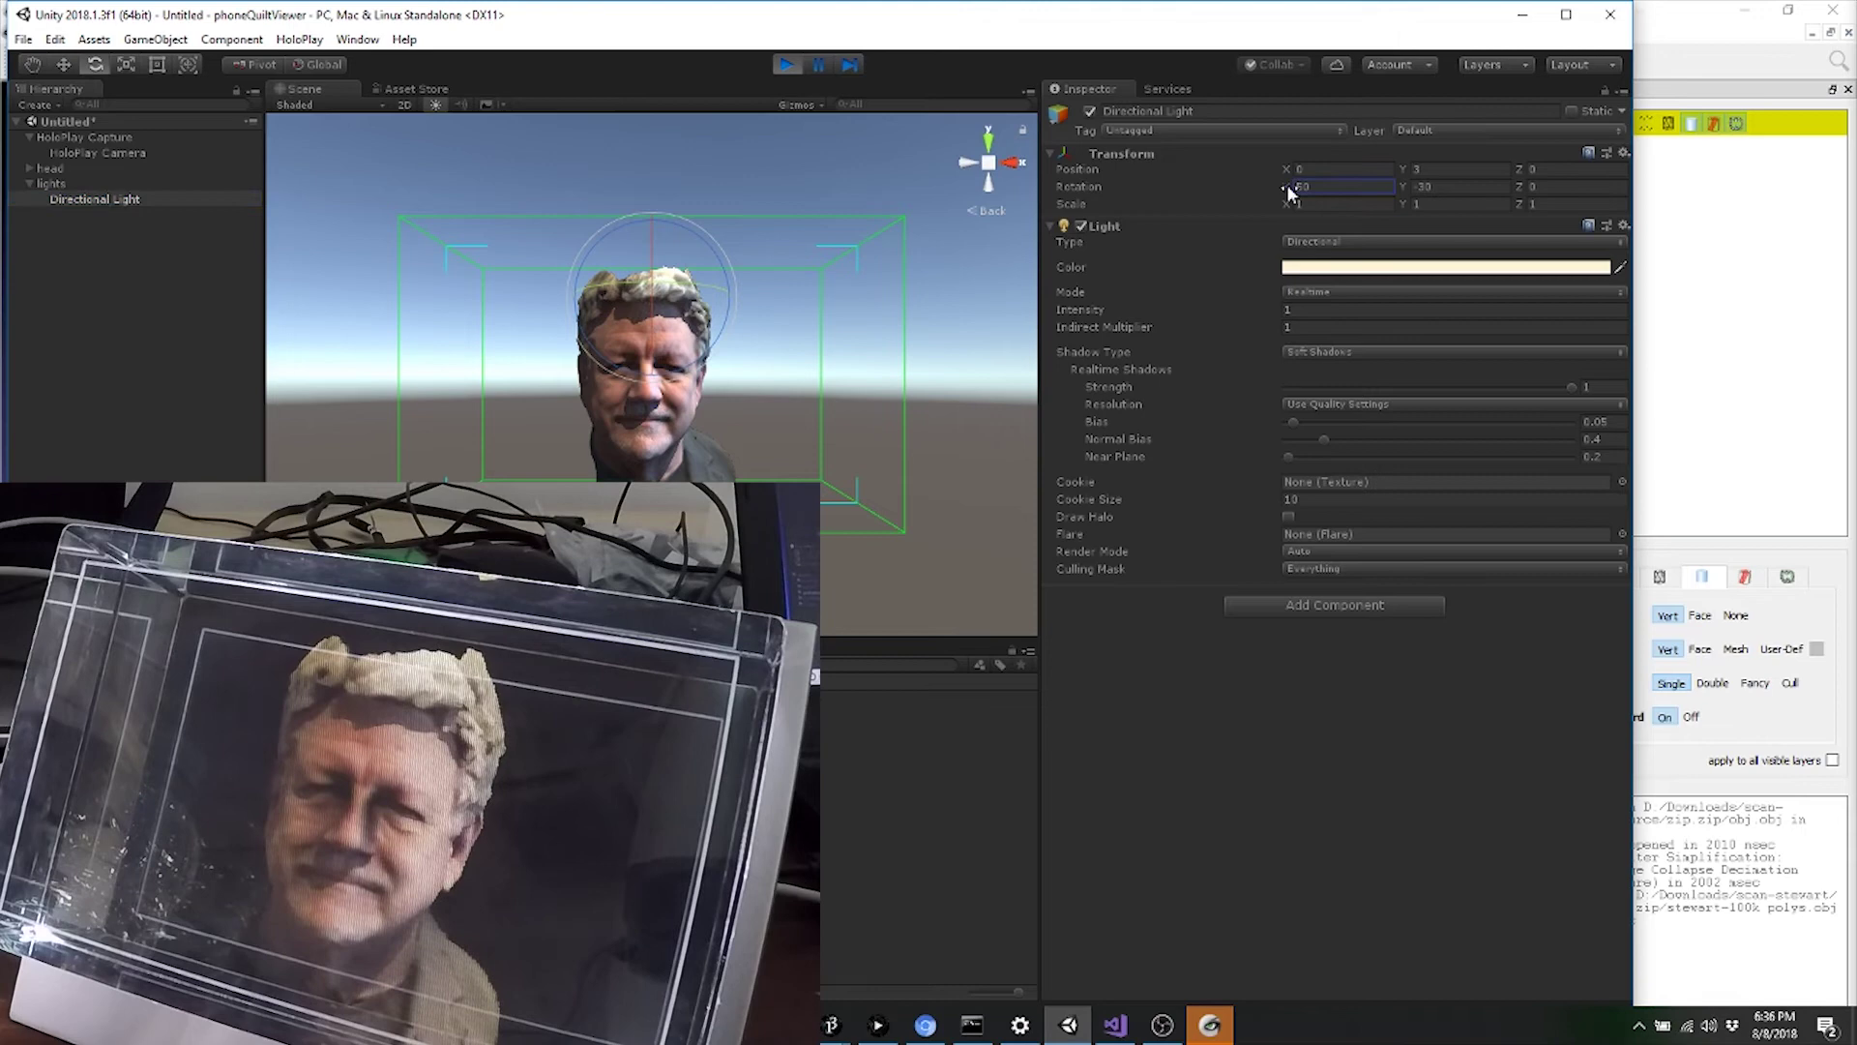
{"action": "left_click_drag", "start_coordinate": [1254, 183], "coordinate": [252, 227]}
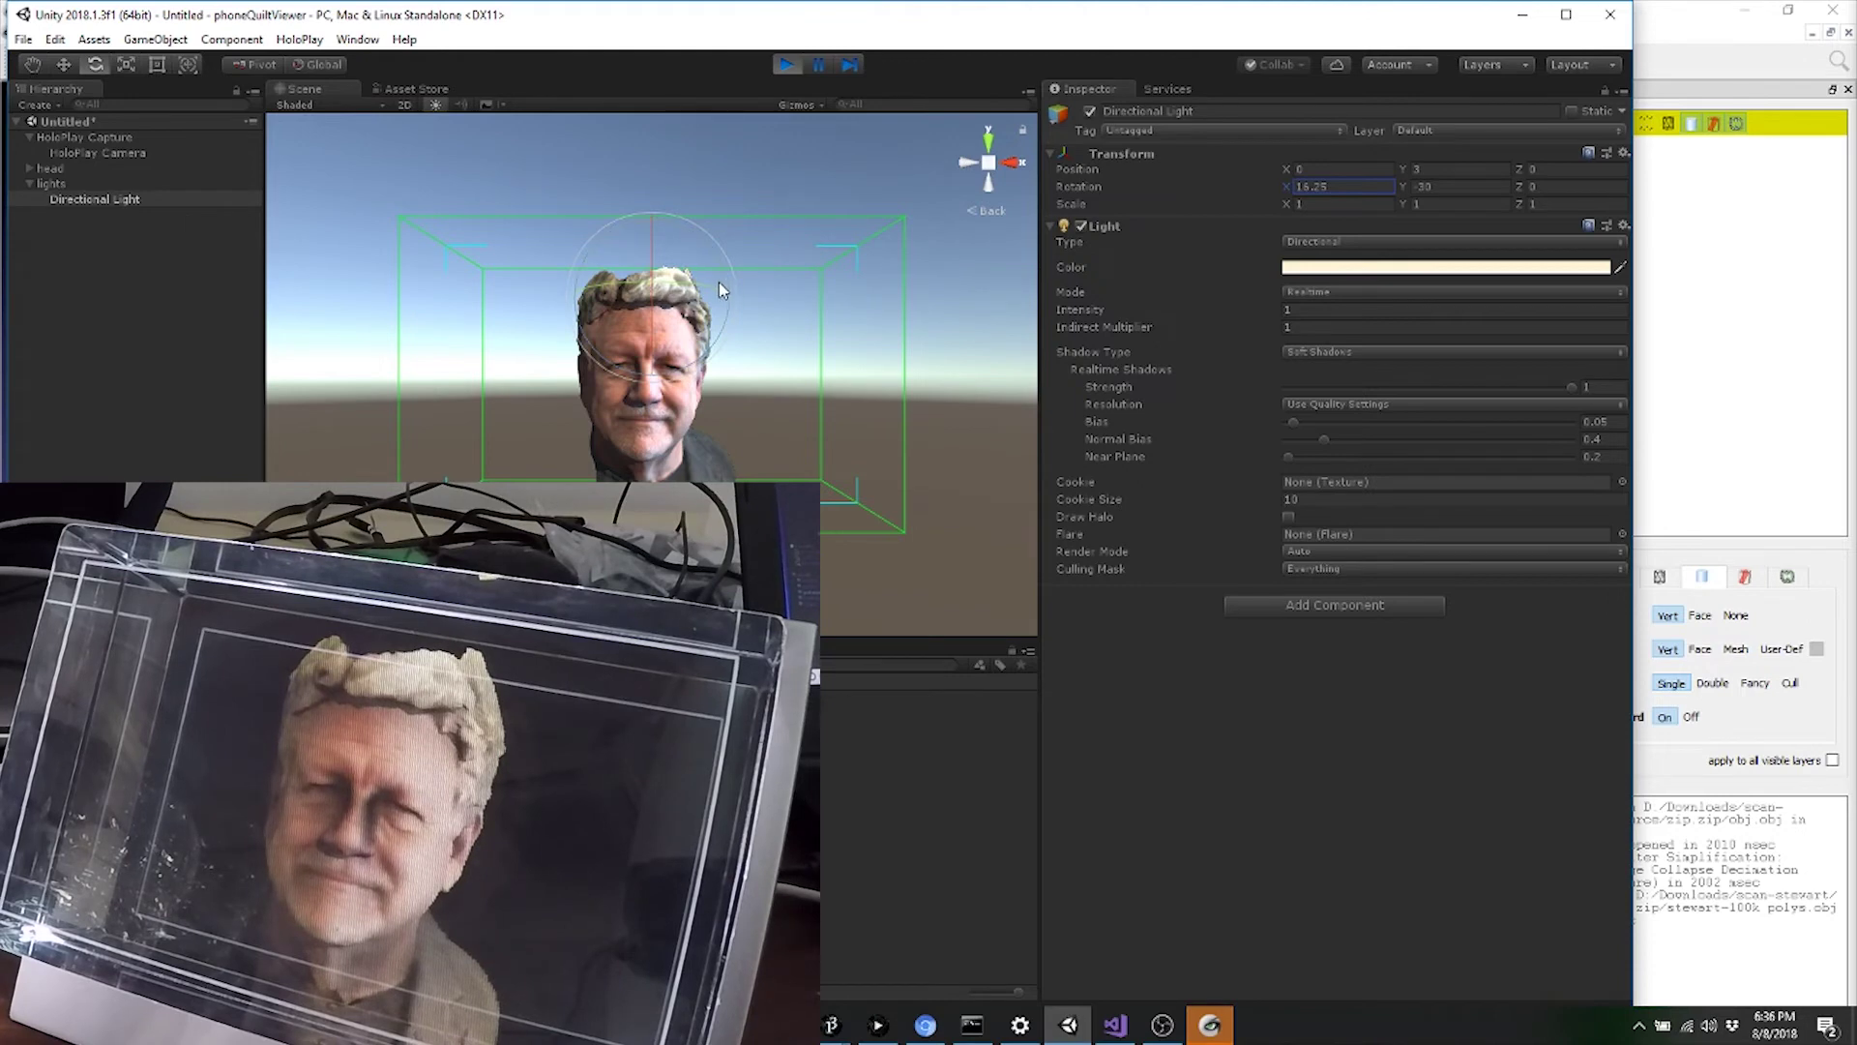
{"action": "left_click_drag", "start_coordinate": [718, 281], "coordinate": [648, 303]}
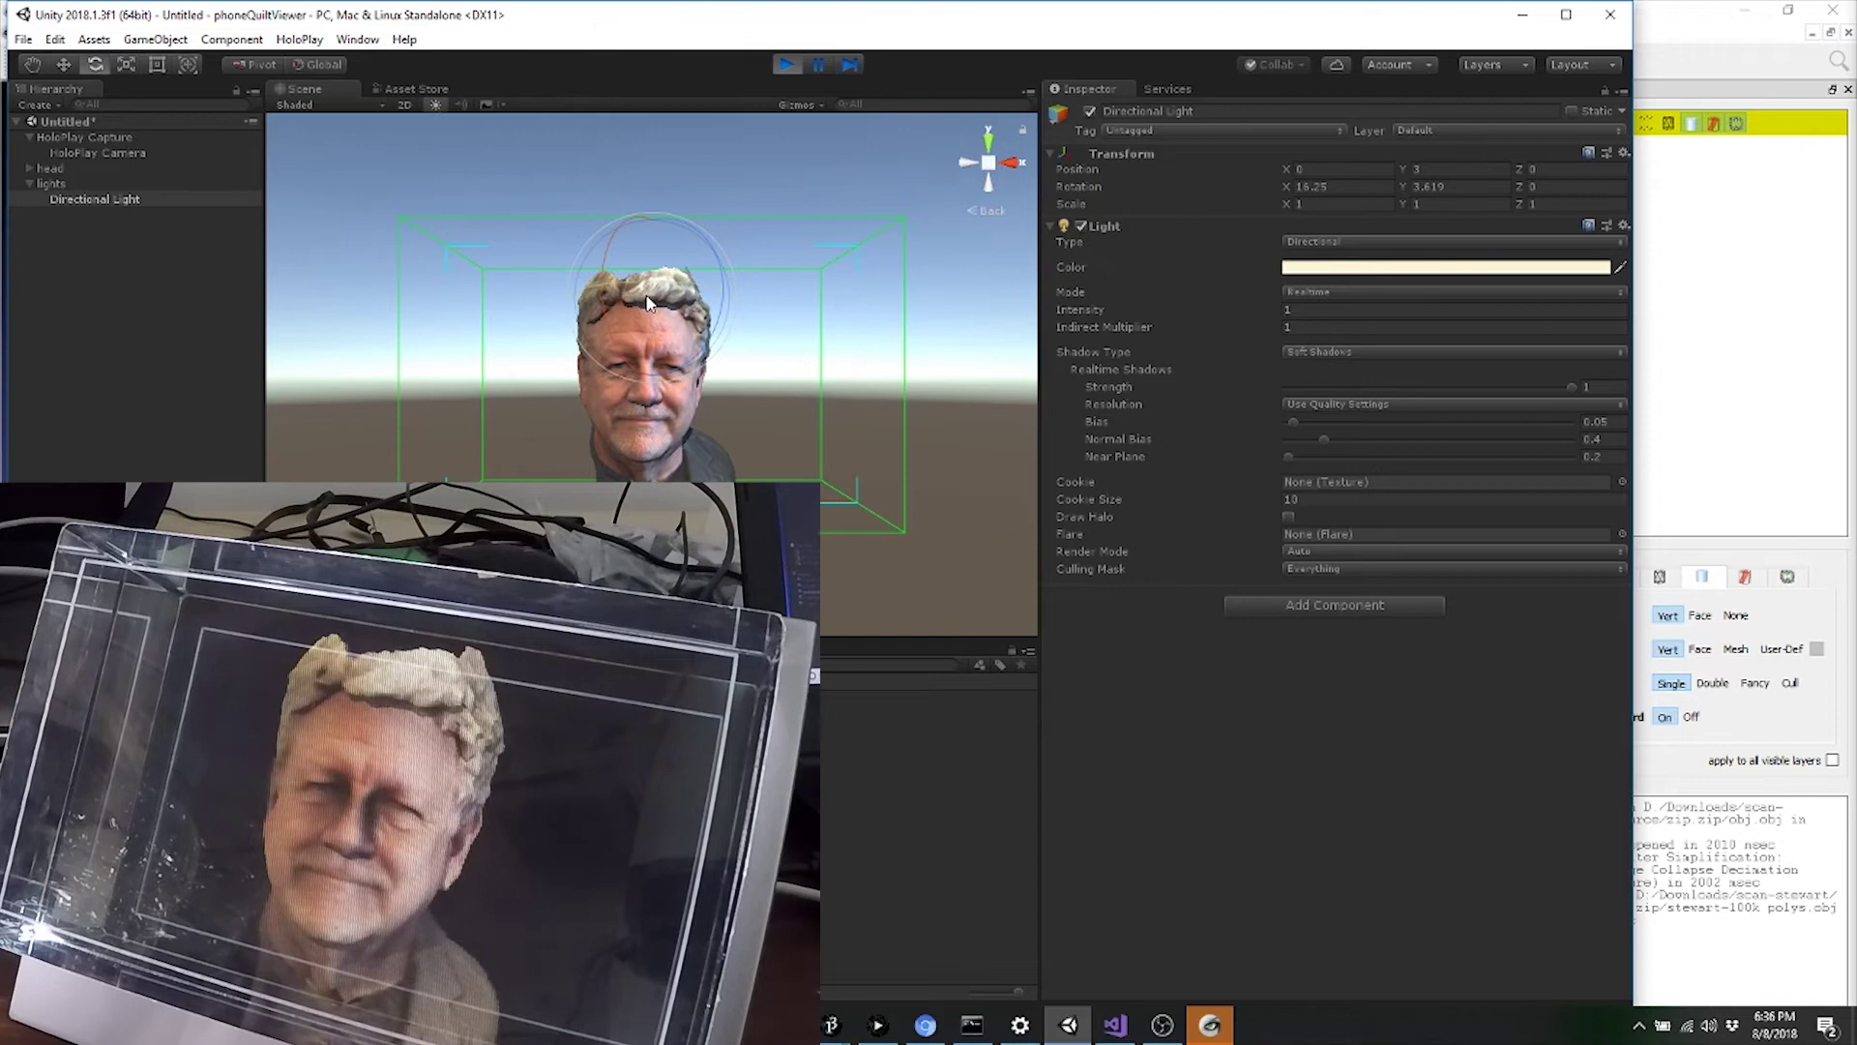
Add a Spot Light as a direct child of "lights" and deactivate the Directional Light.
{"action": "right_click", "coordinate": [95, 245]}
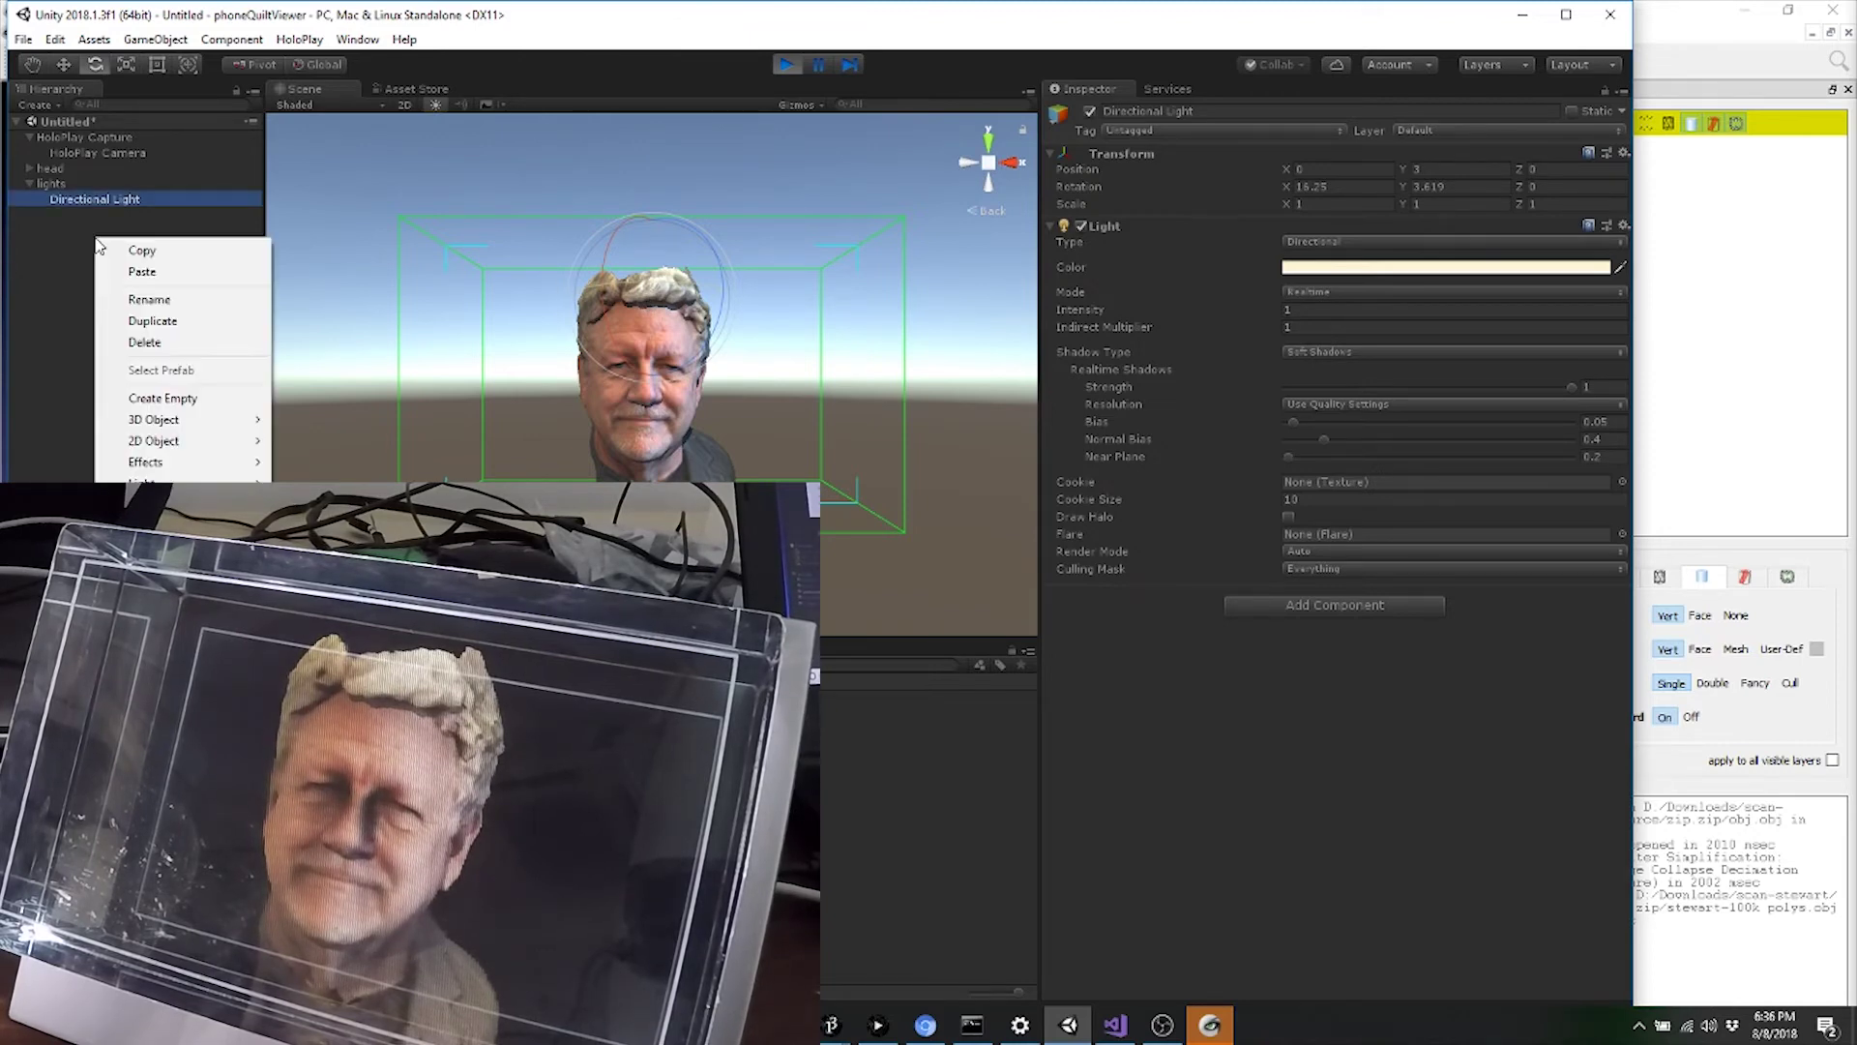
{"action": "mouse_move", "coordinate": [145, 480]}
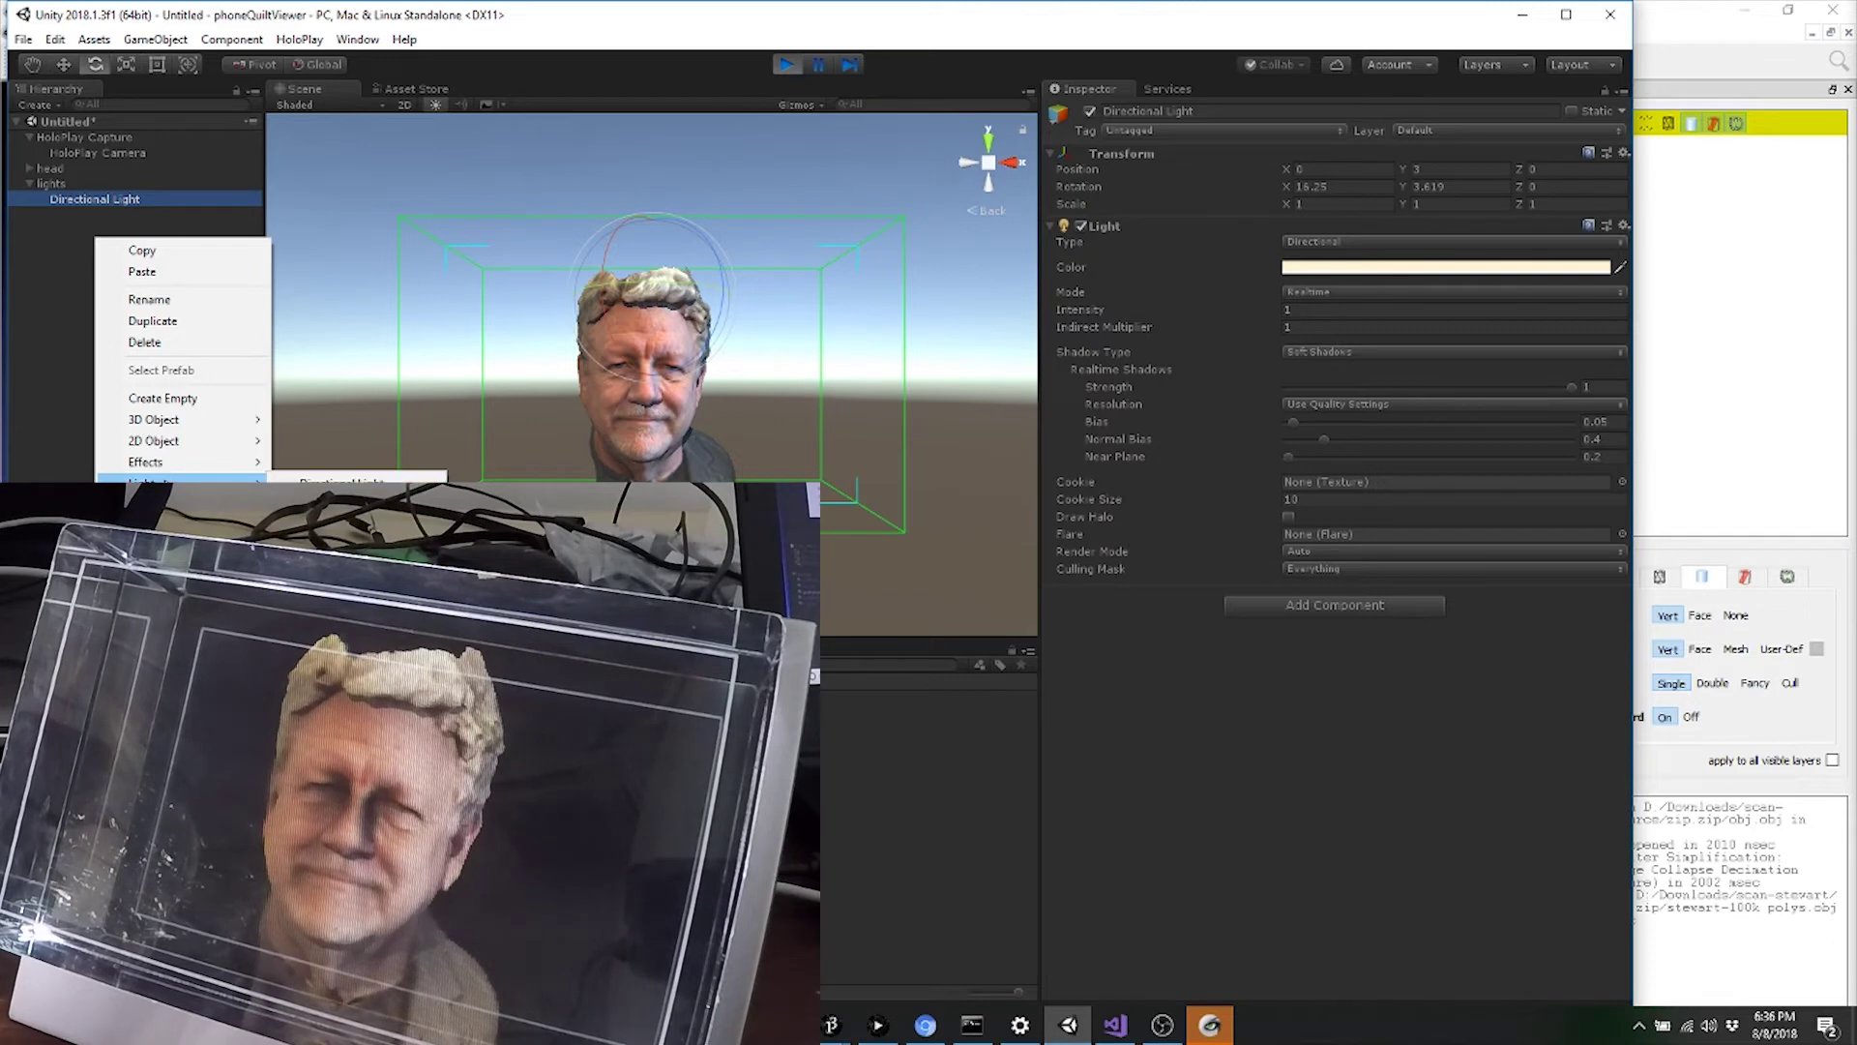
{"action": "left_click", "coordinate": [339, 523]}
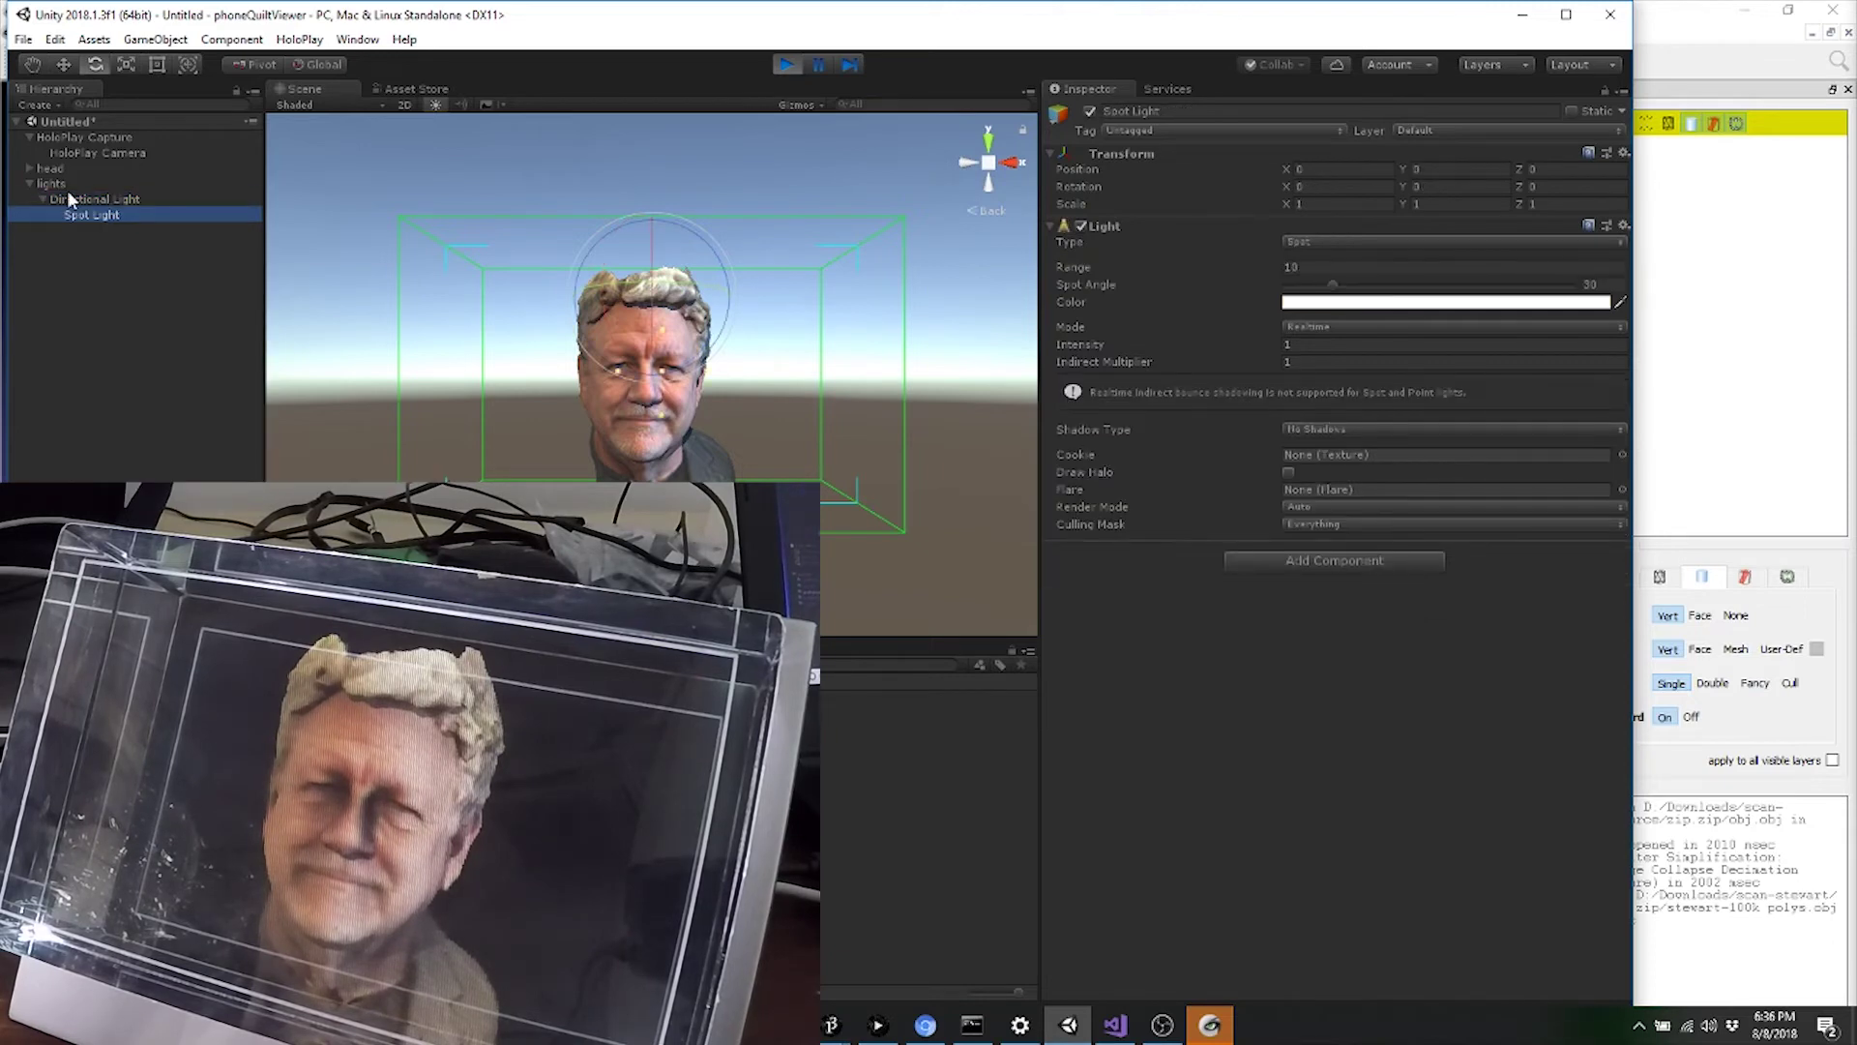
{"action": "left_click_drag", "start_coordinate": [81, 212], "coordinate": [78, 195]}
{"action": "left_click", "coordinate": [88, 214]}
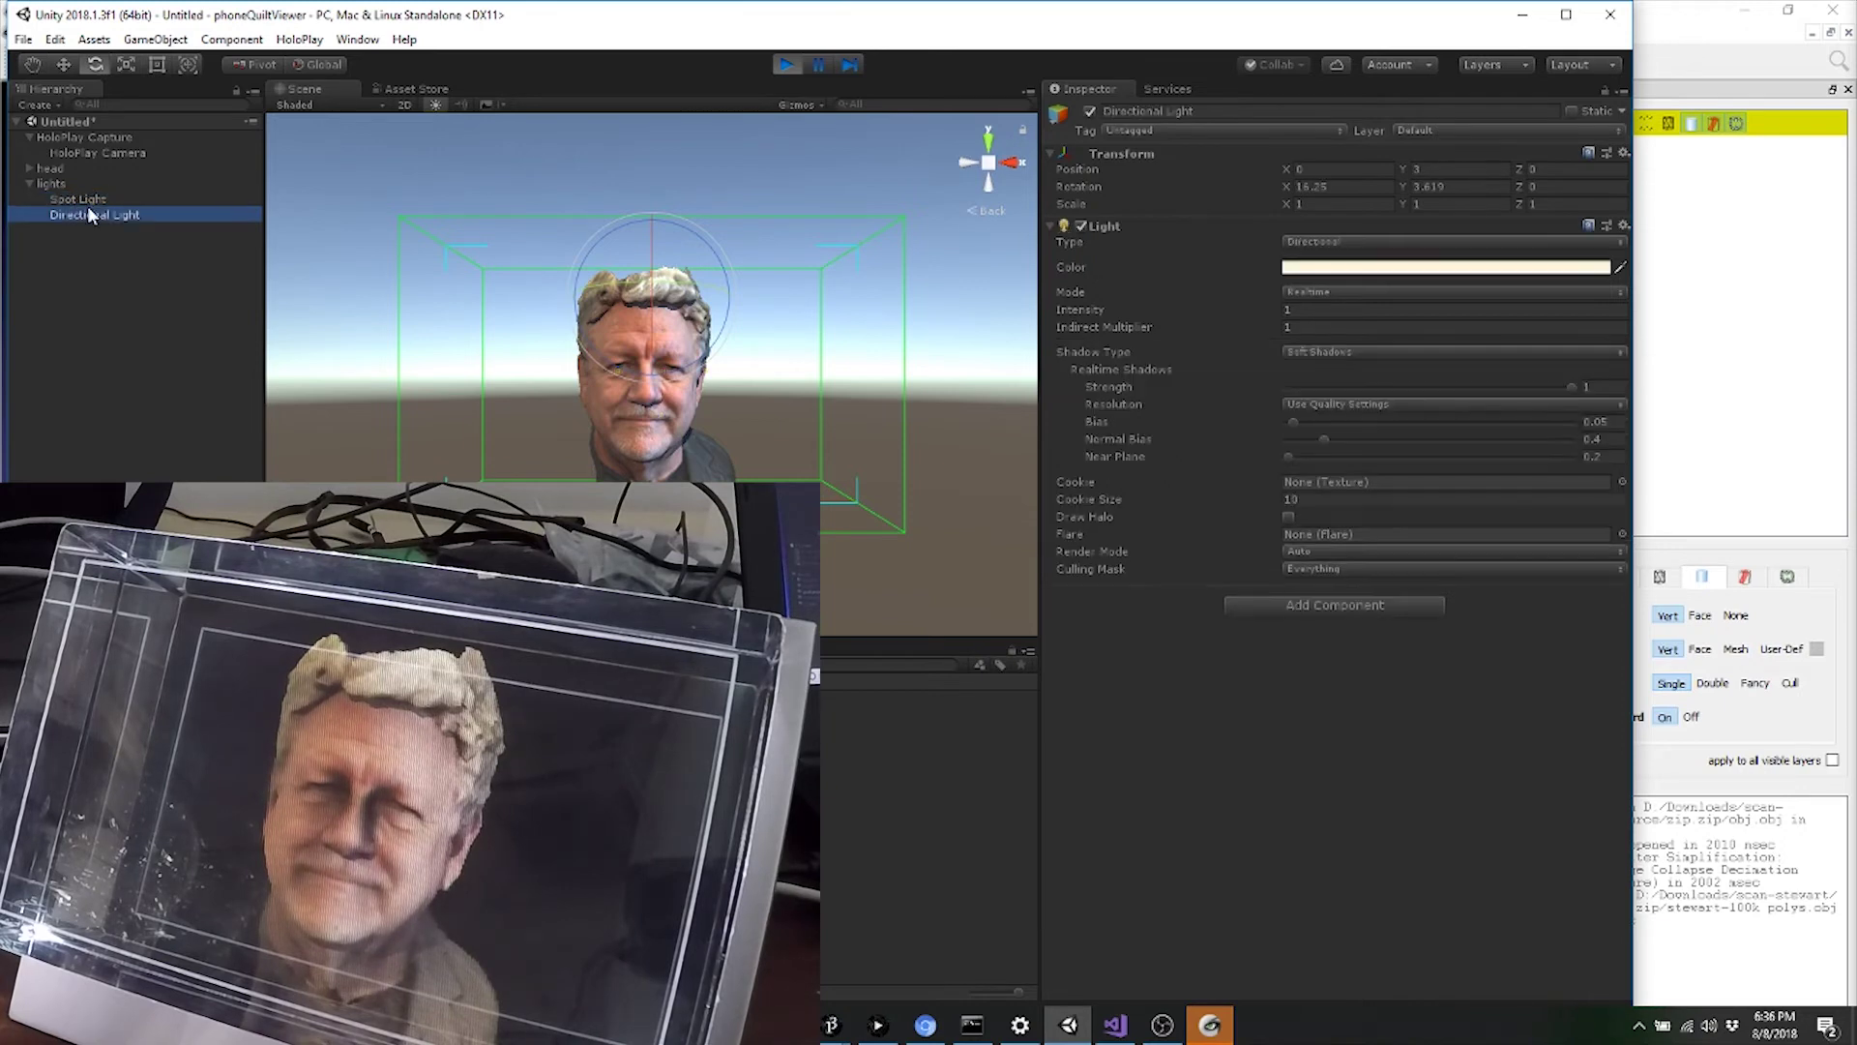
{"action": "left_click", "coordinate": [1088, 112]}
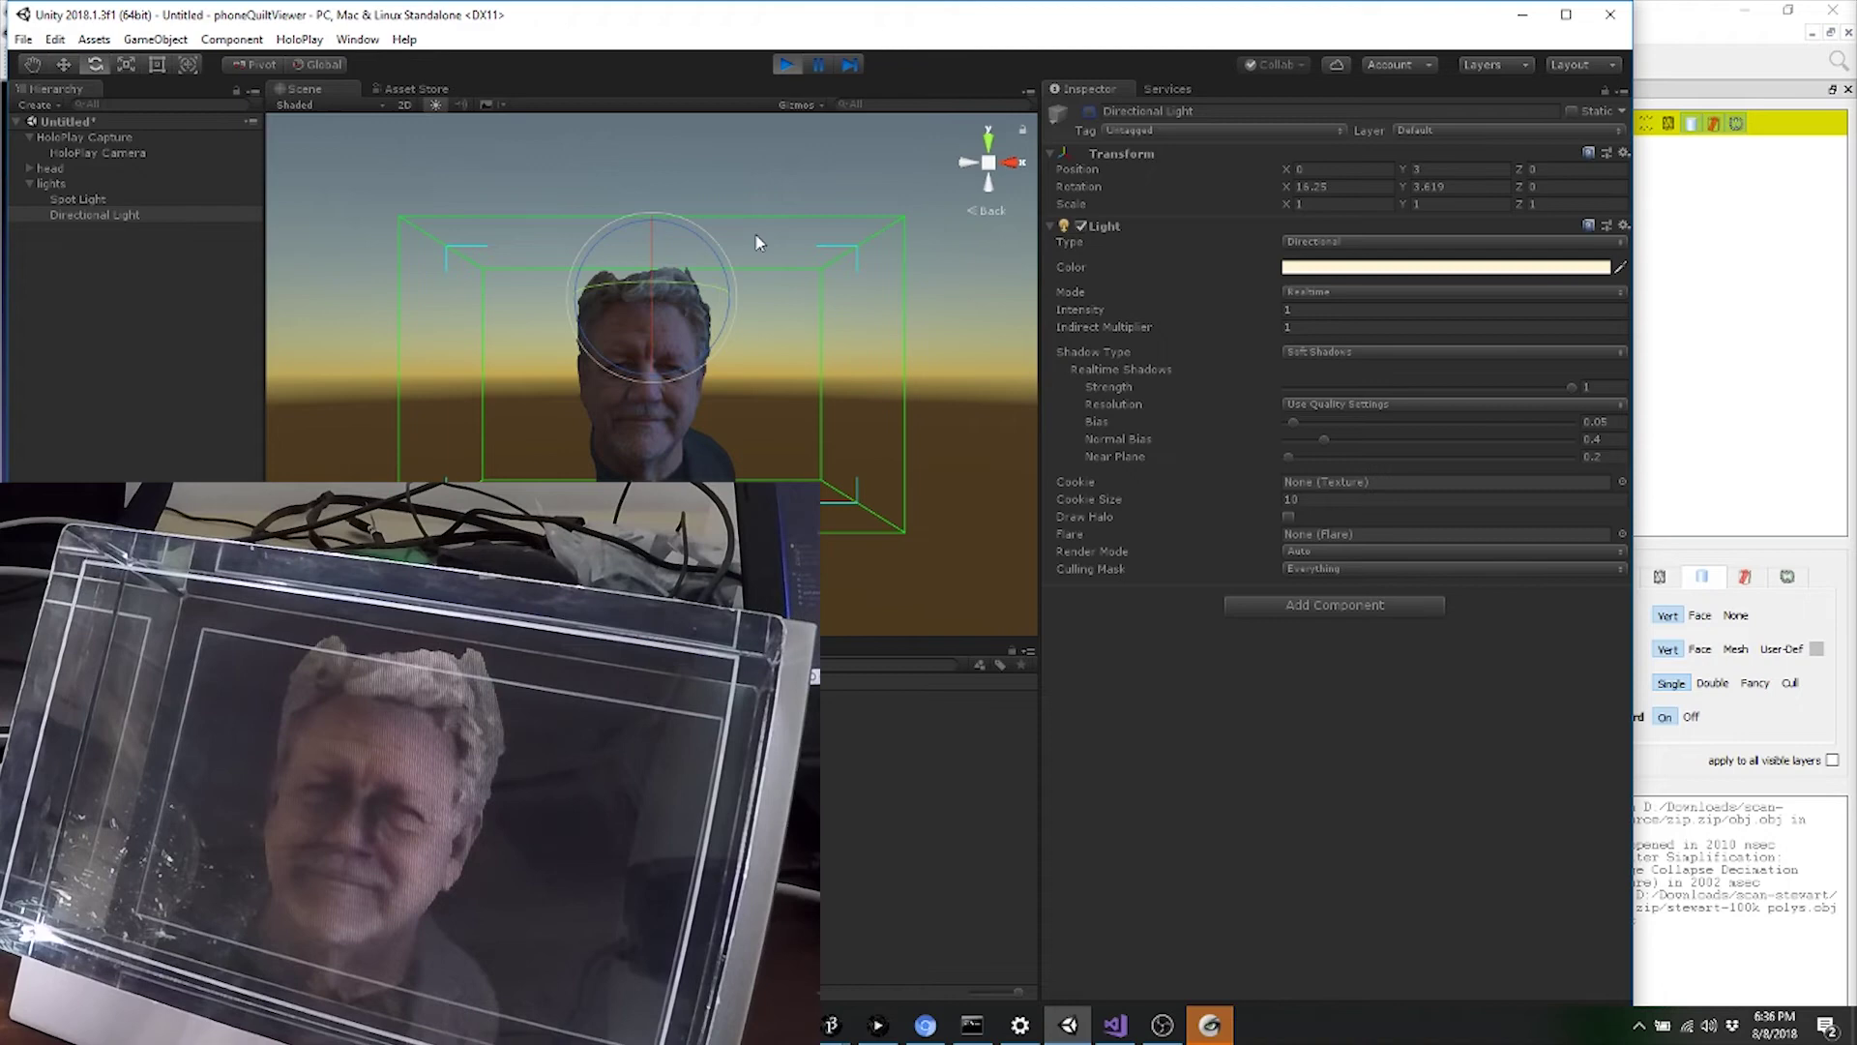
Rotate the Spot Light nearly level and move it in front of the face to about X -1.97, Y 0.22, Z -8.5.
{"action": "left_click", "coordinate": [176, 200]}
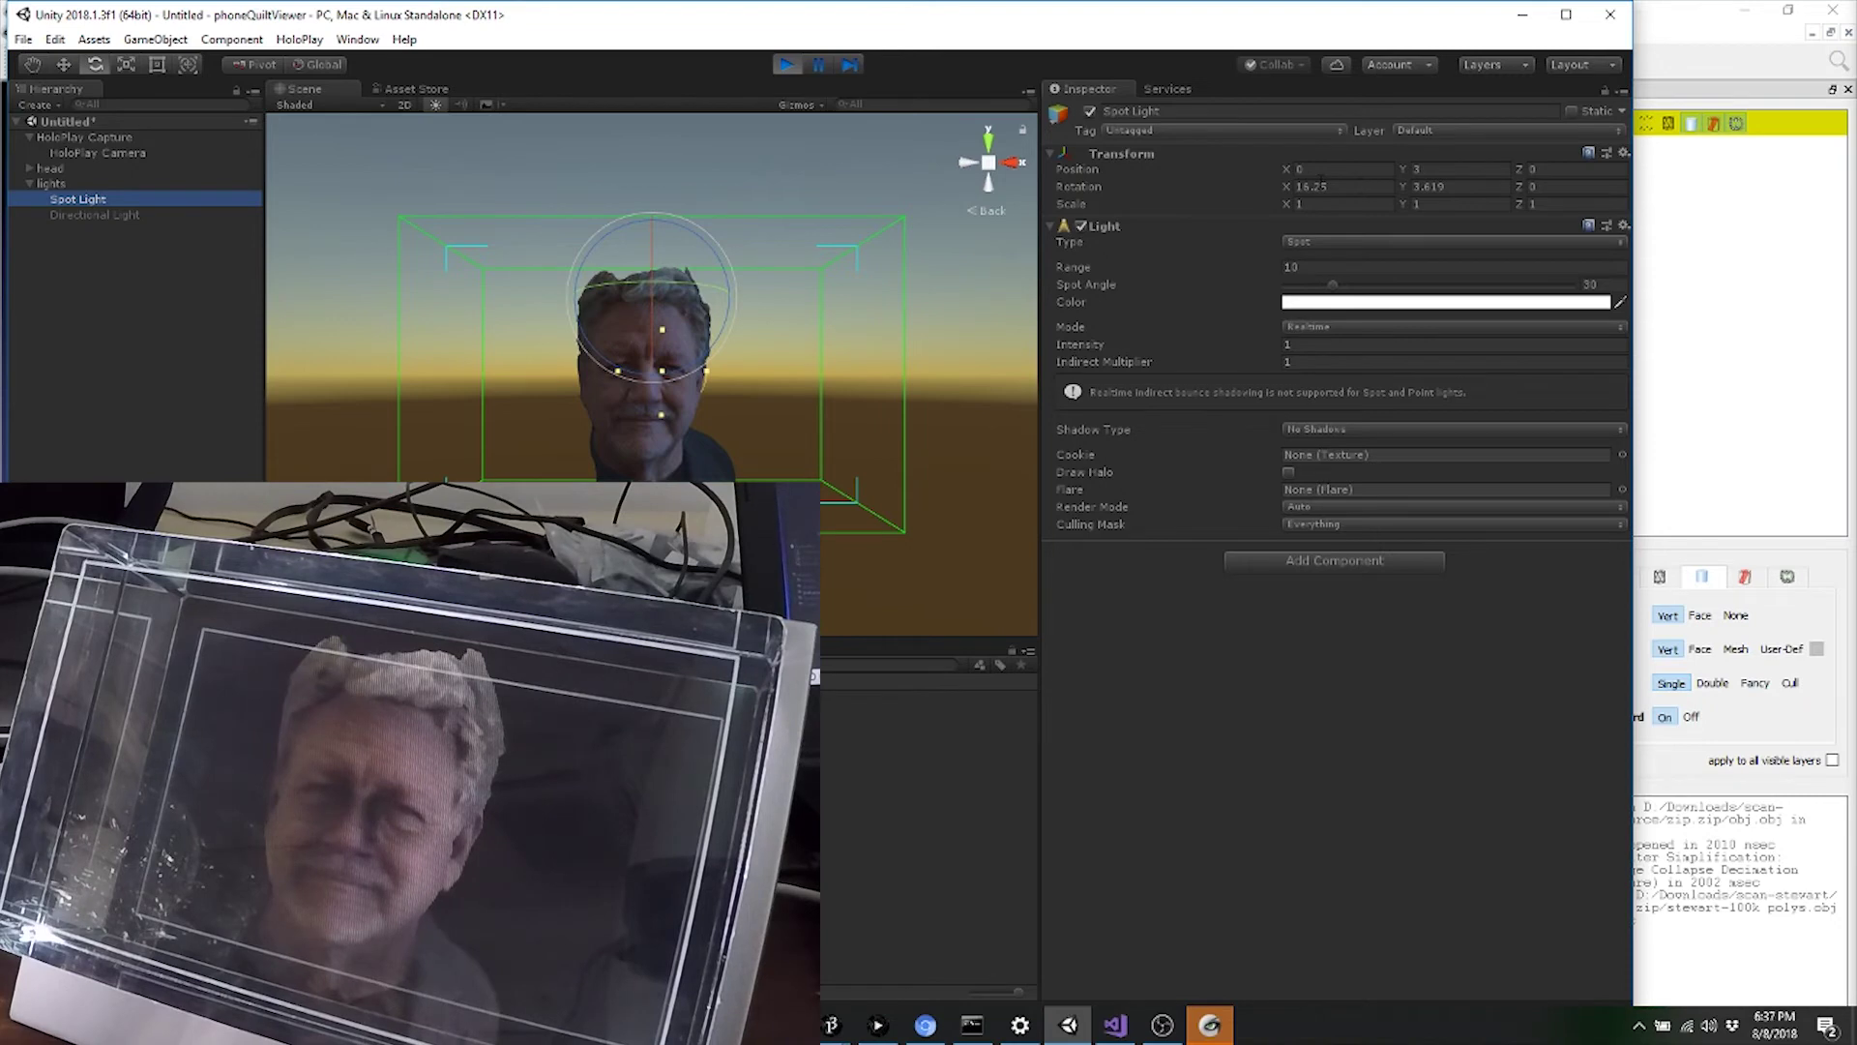
{"action": "left_click_drag", "start_coordinate": [656, 249], "coordinate": [665, 280]}
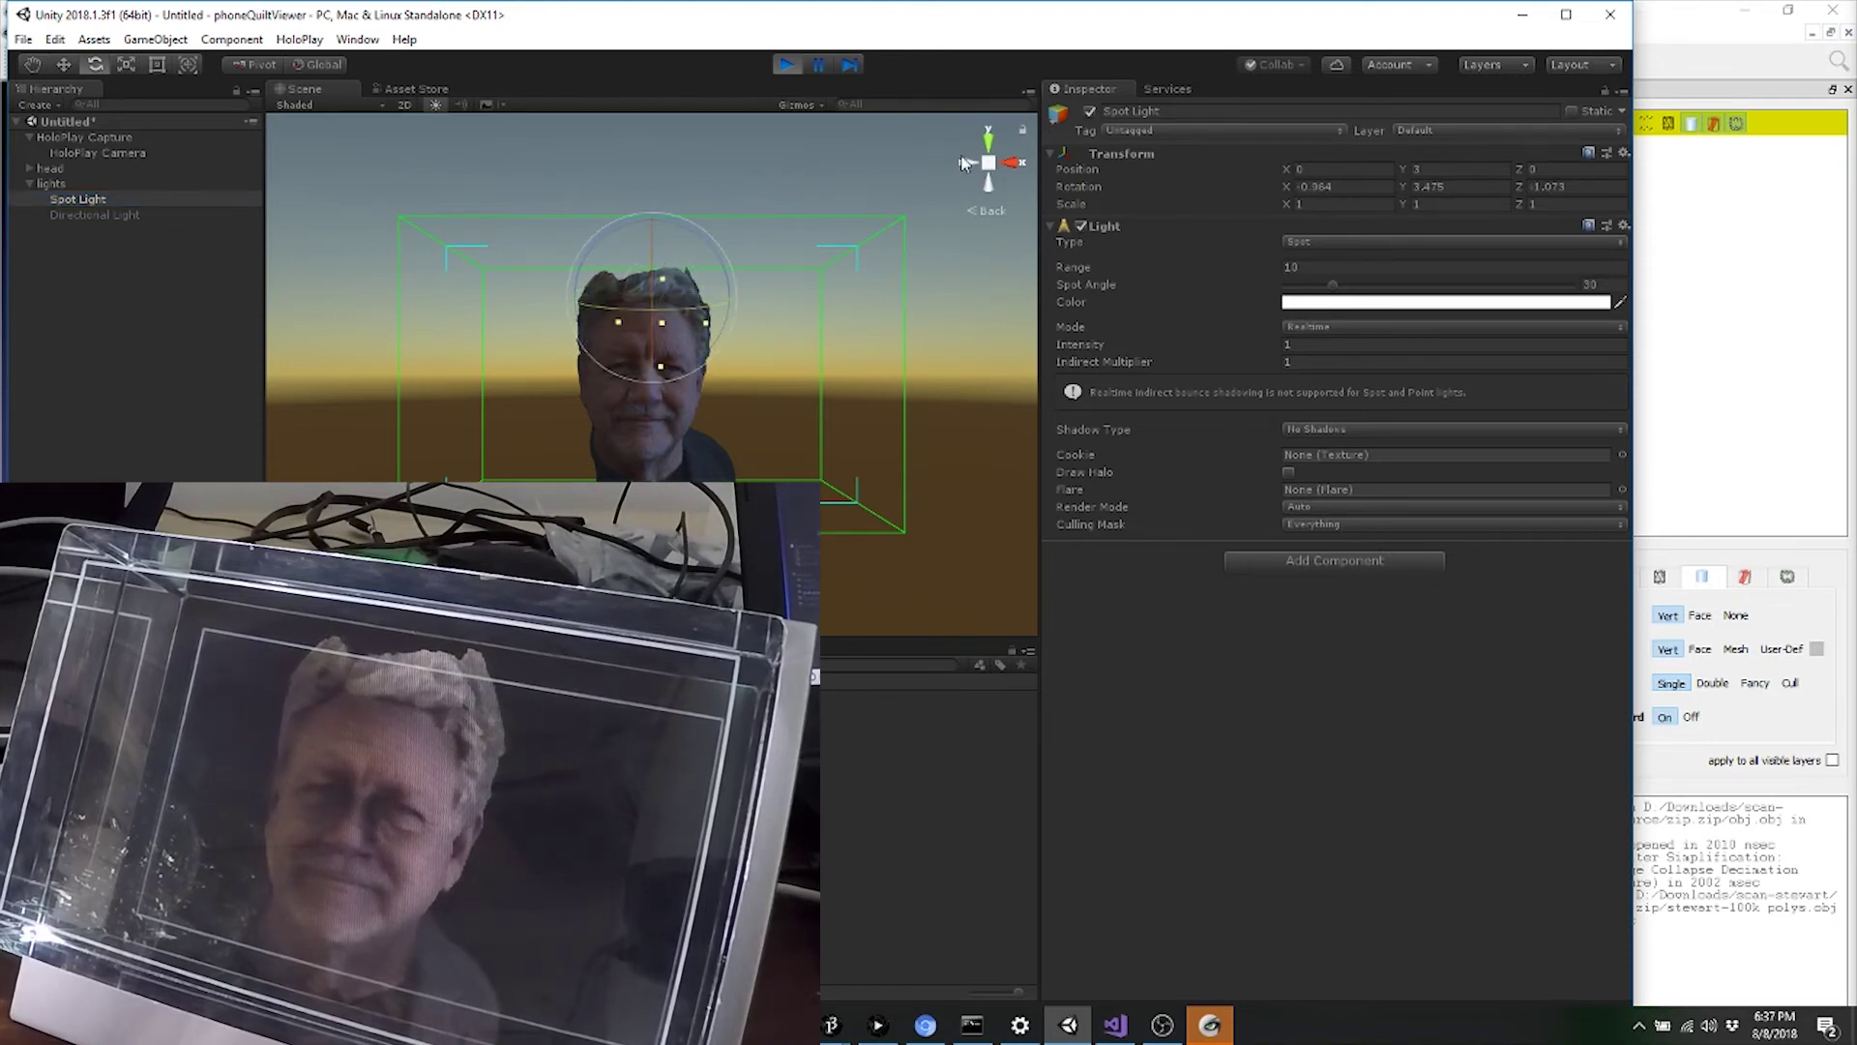
{"action": "left_click", "coordinate": [988, 143]}
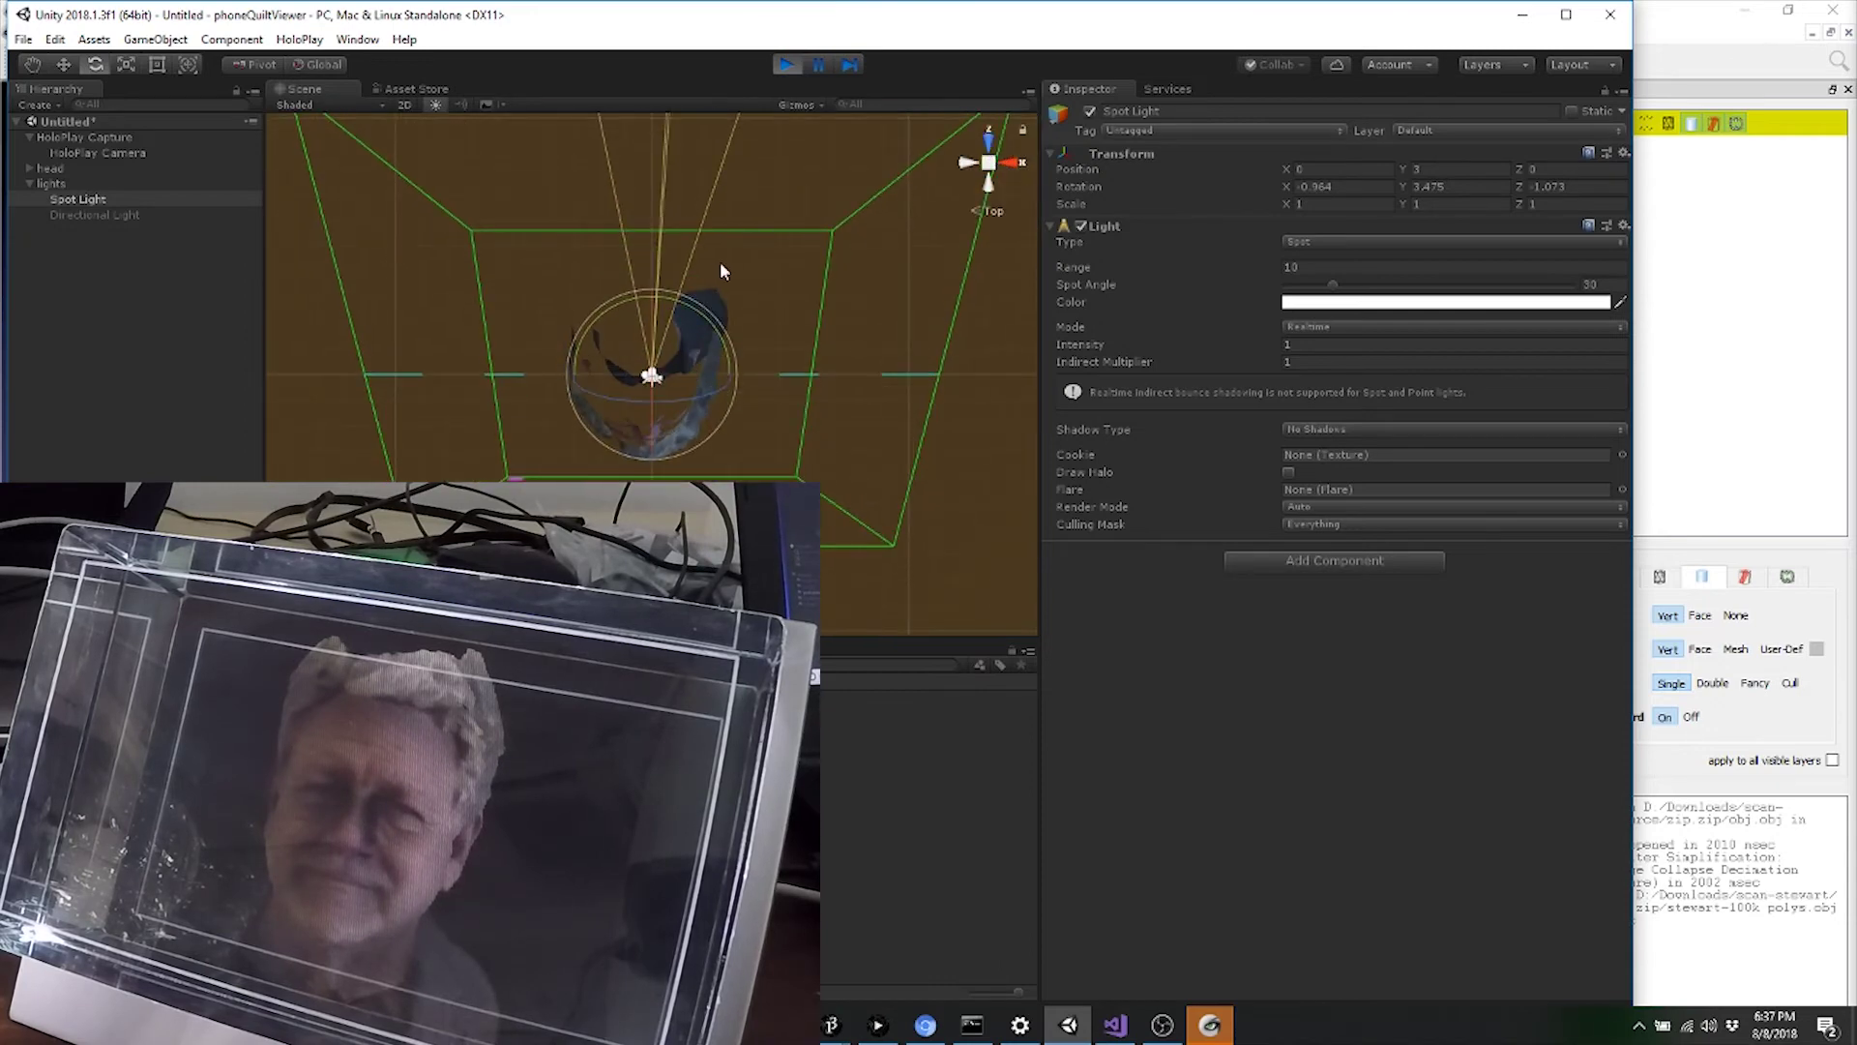
{"action": "key", "text": "w"}
{"action": "left_click_drag", "start_coordinate": [653, 302], "coordinate": [651, 375]}
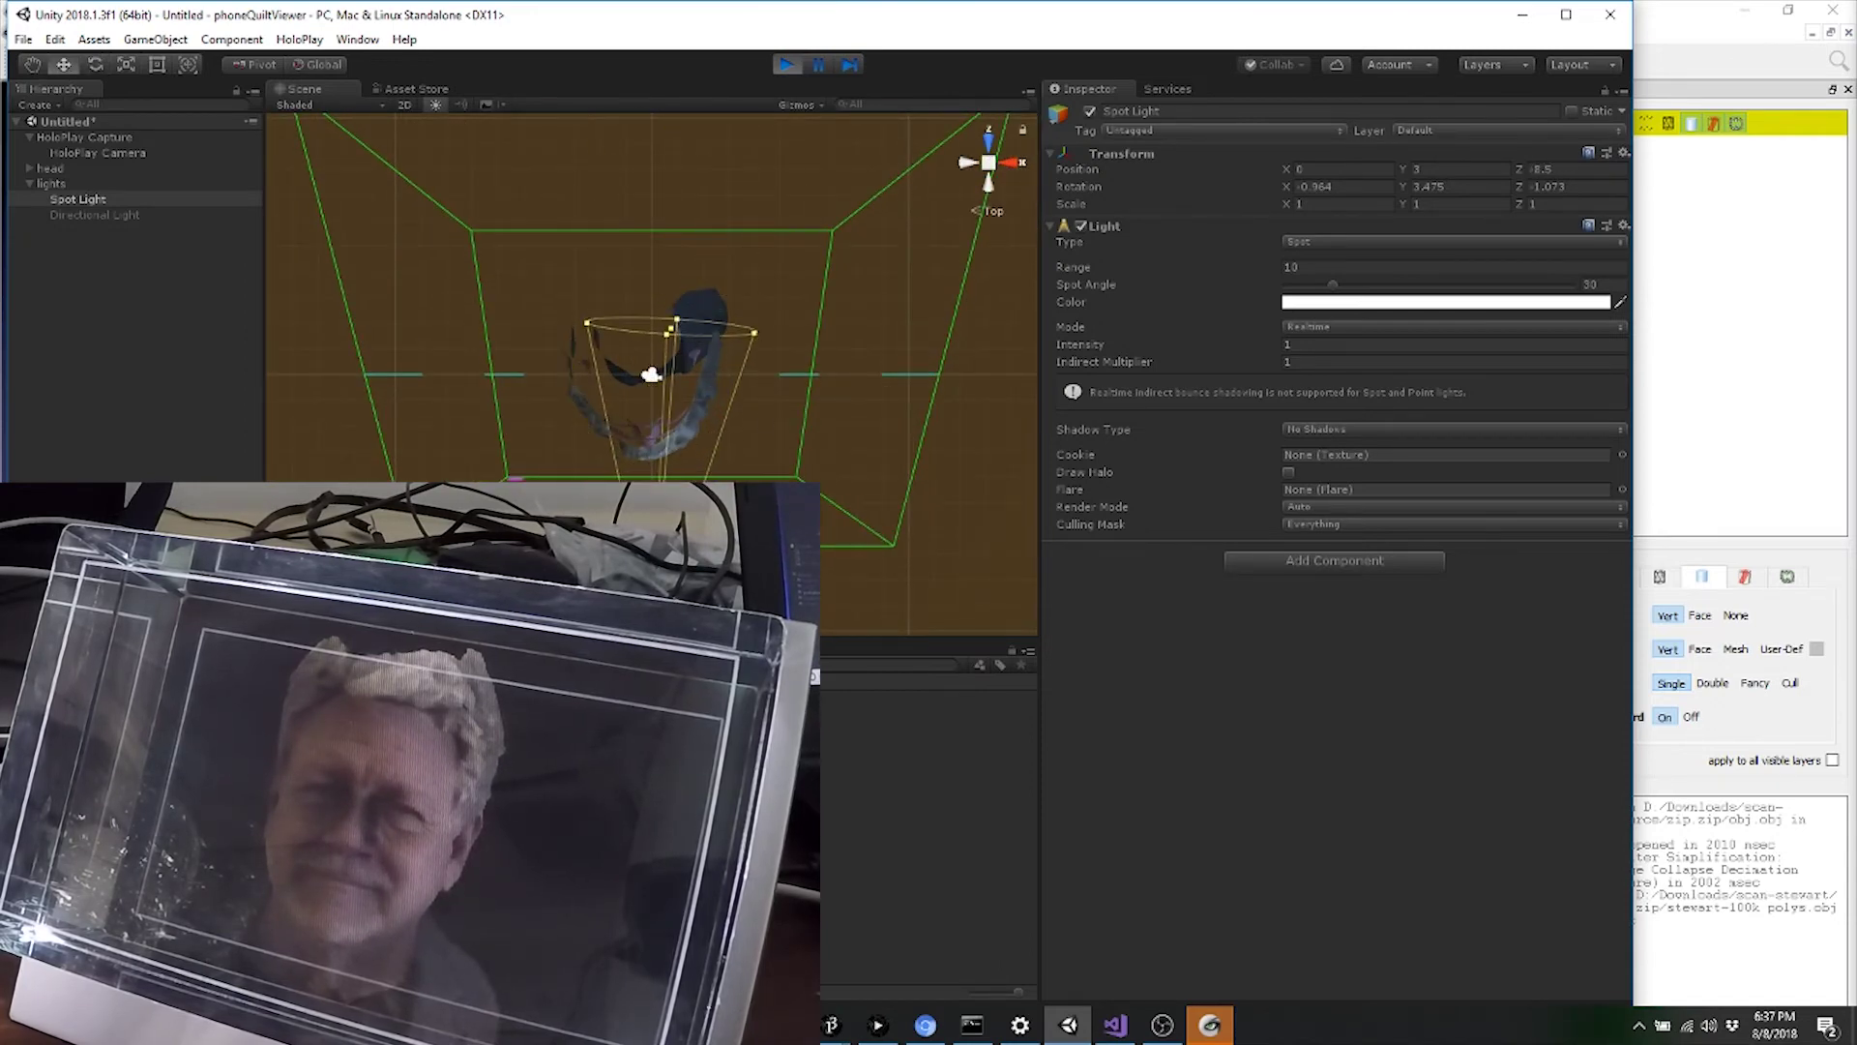
{"action": "left_click", "coordinate": [990, 183]}
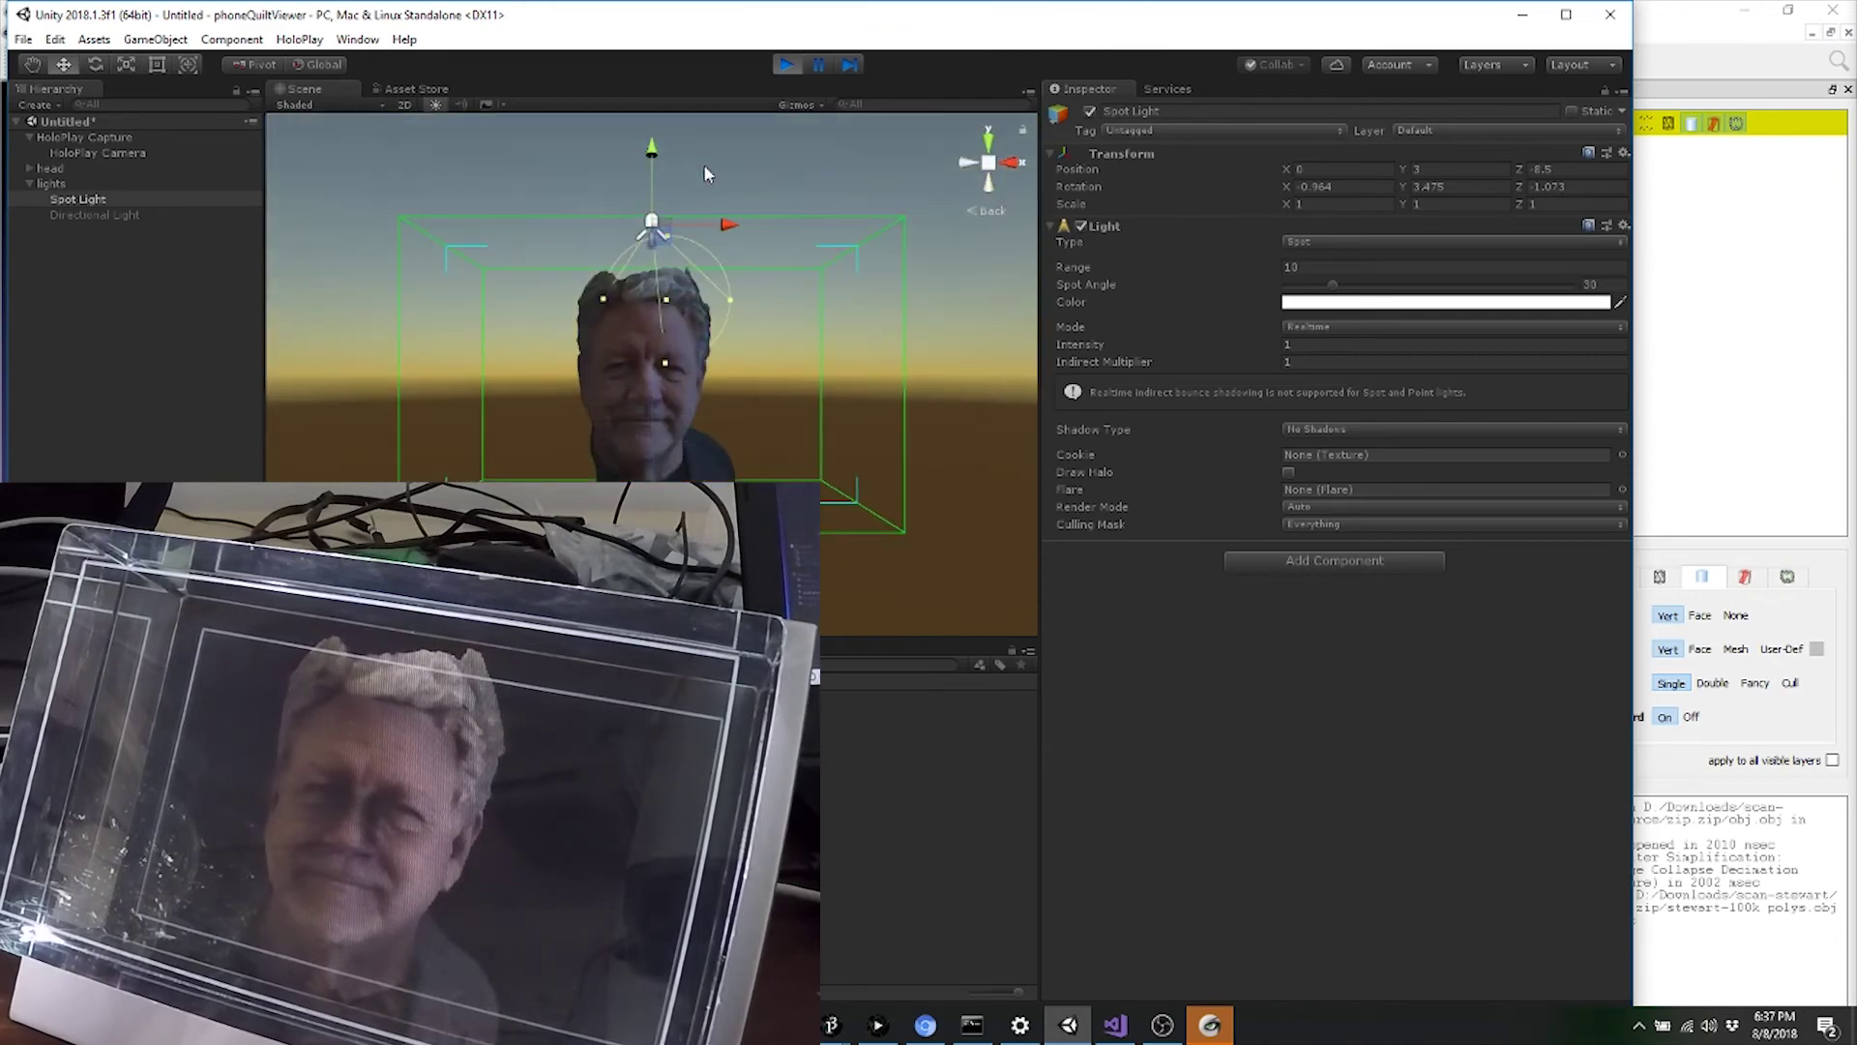
{"action": "left_click_drag", "start_coordinate": [659, 148], "coordinate": [641, 294]}
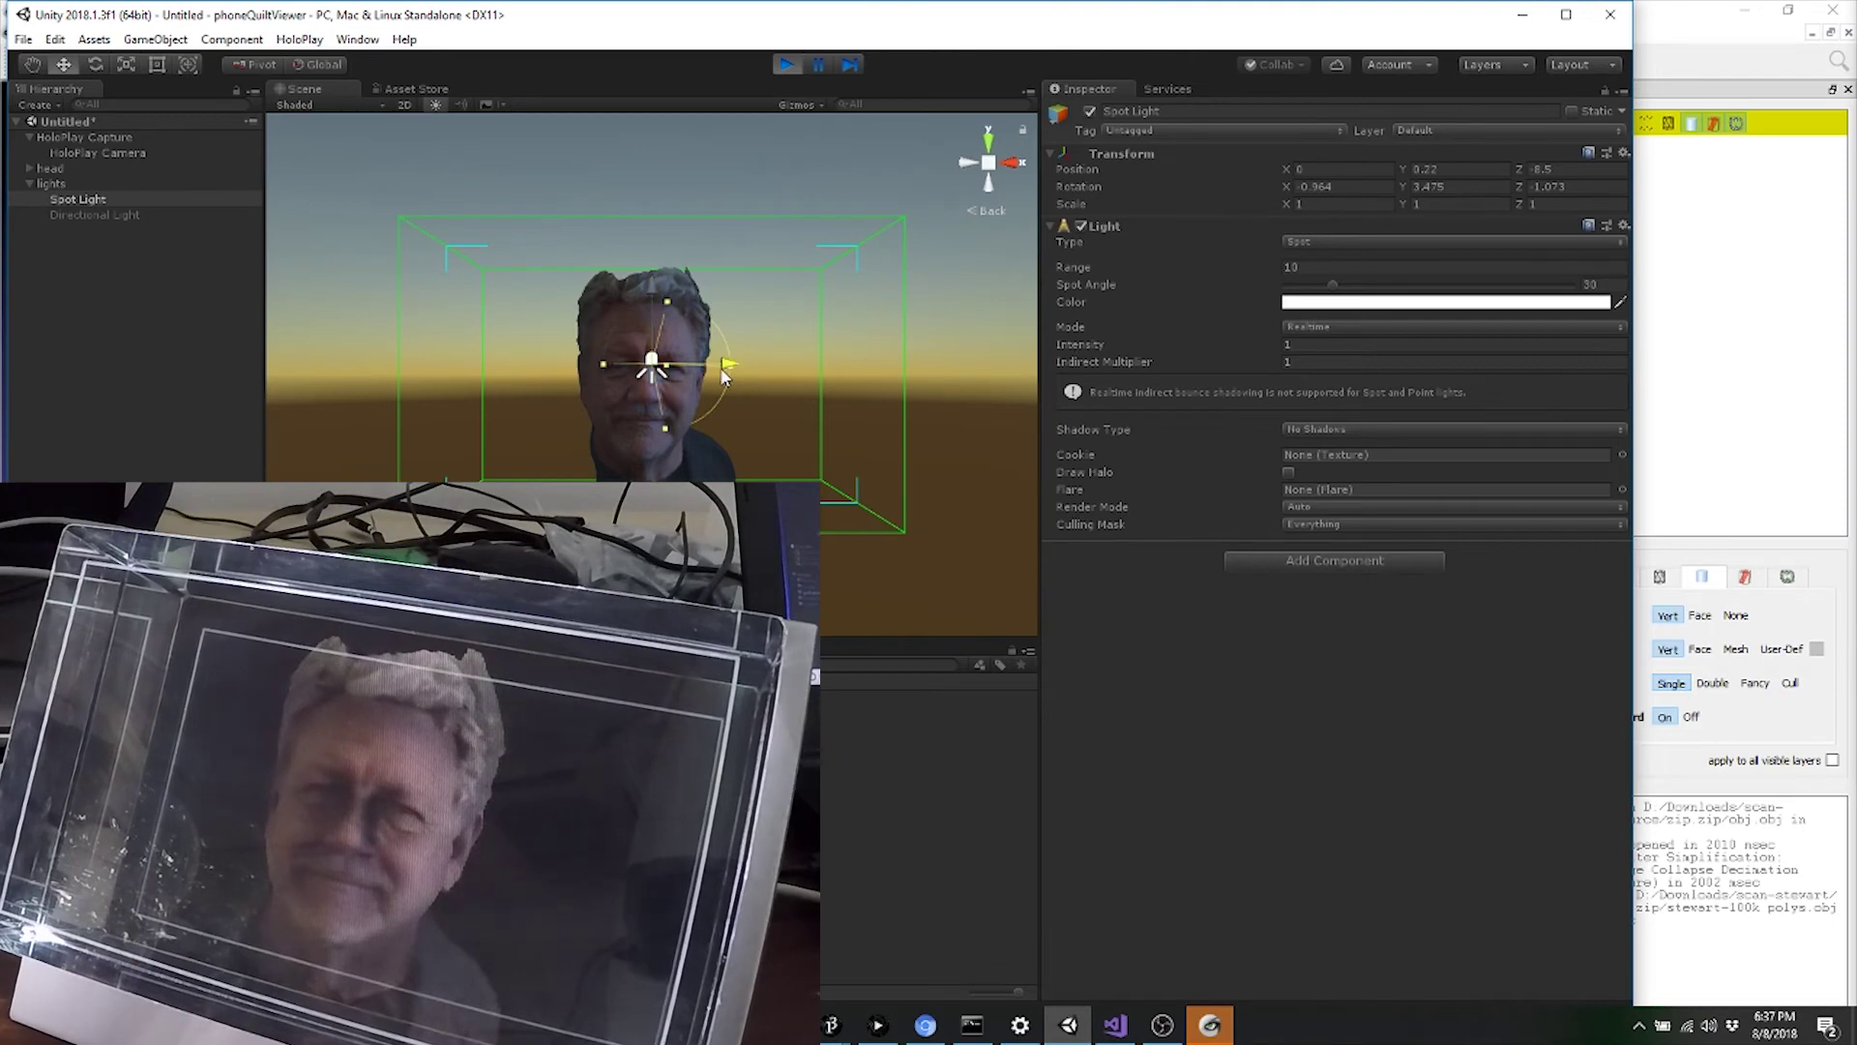
{"action": "left_click_drag", "start_coordinate": [722, 368], "coordinate": [623, 383]}
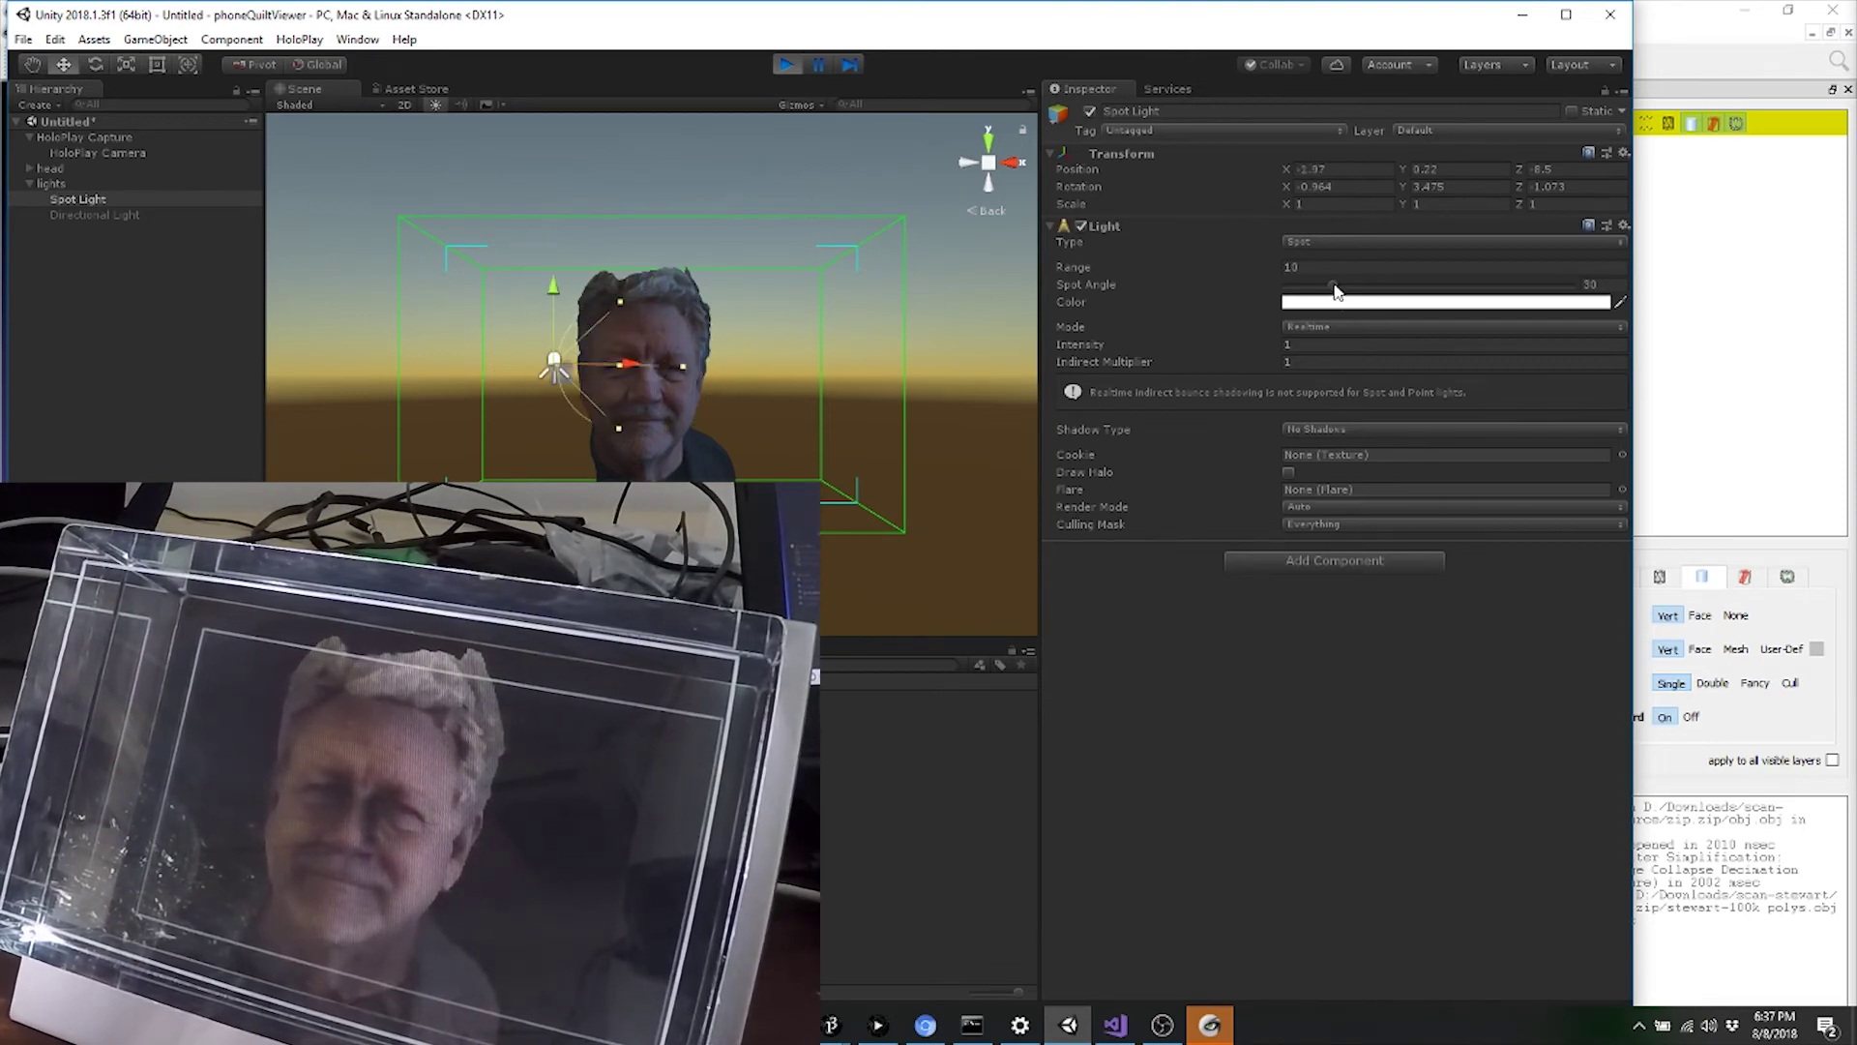
Set the Spot Light's spot angle to about 65.5, its range to 20 and its intensity to 3.
{"action": "left_click_drag", "start_coordinate": [1336, 290], "coordinate": [1390, 297]}
{"action": "left_click", "coordinate": [1291, 266]}
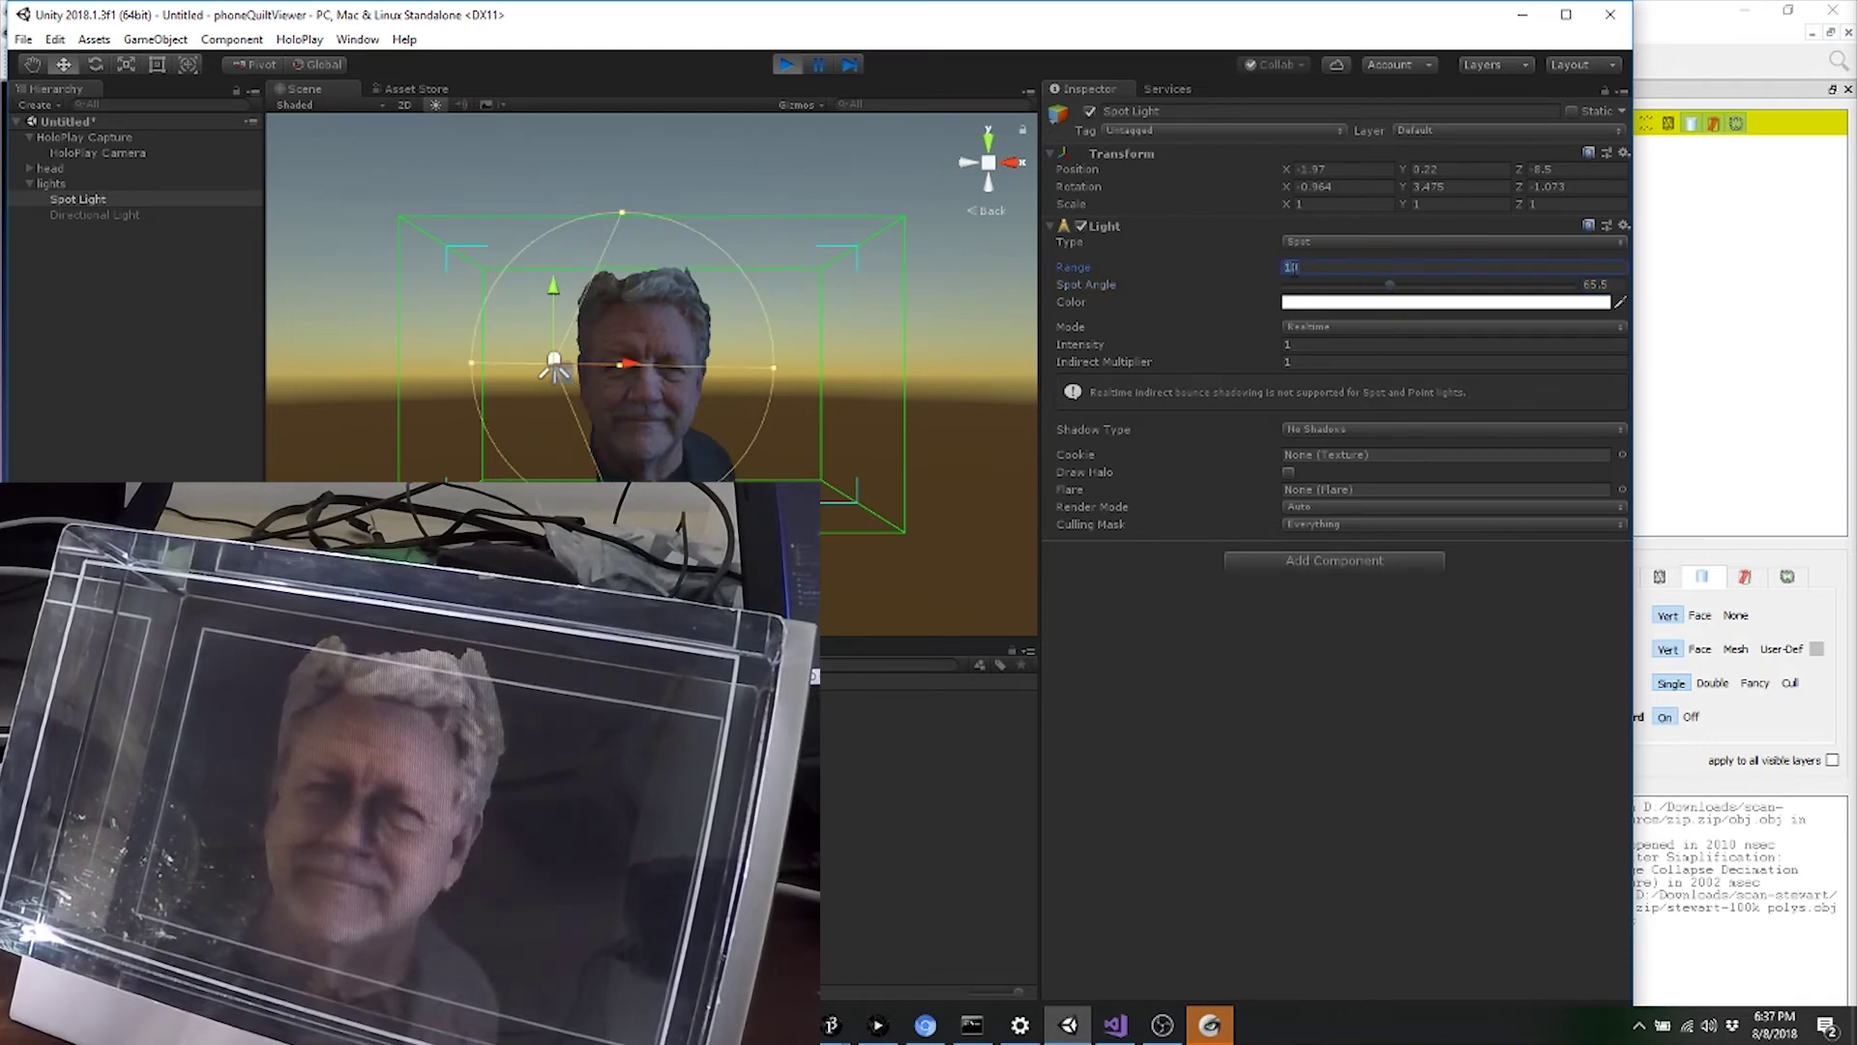
{"action": "type", "text": "20"}
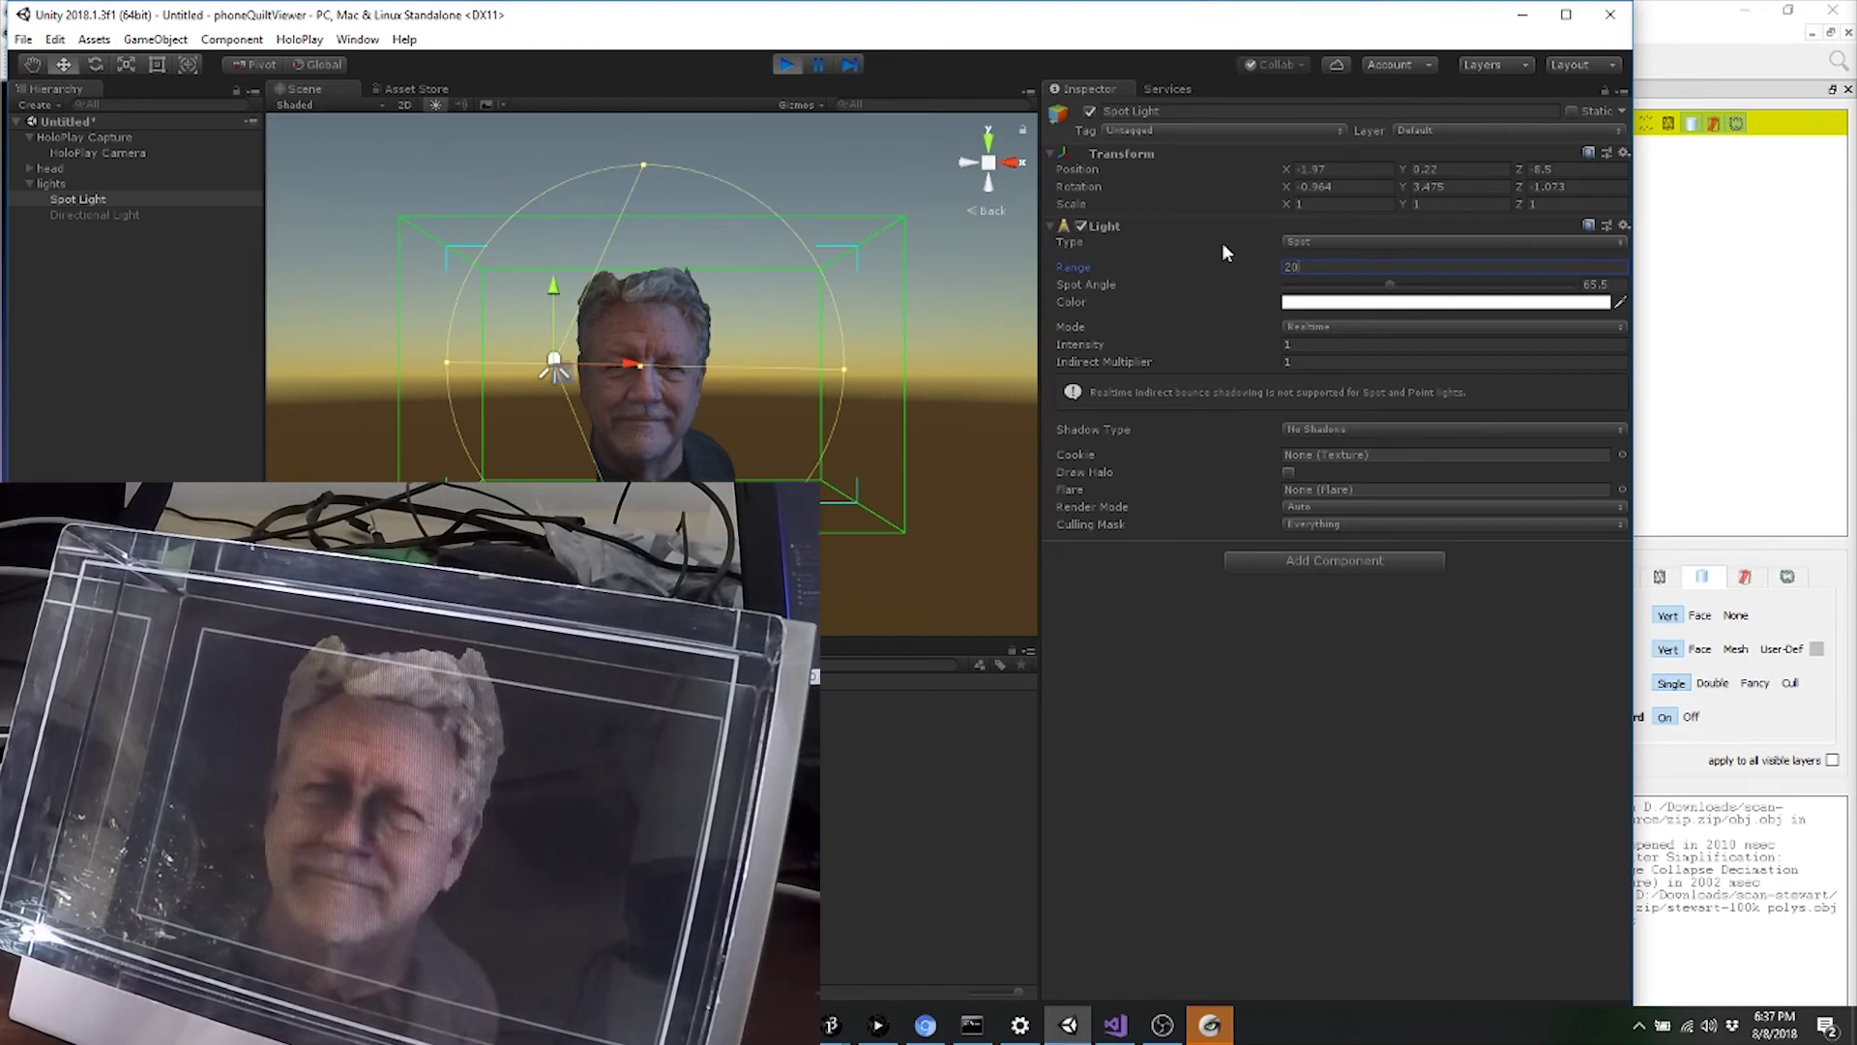
{"action": "left_click", "coordinate": [1355, 345]}
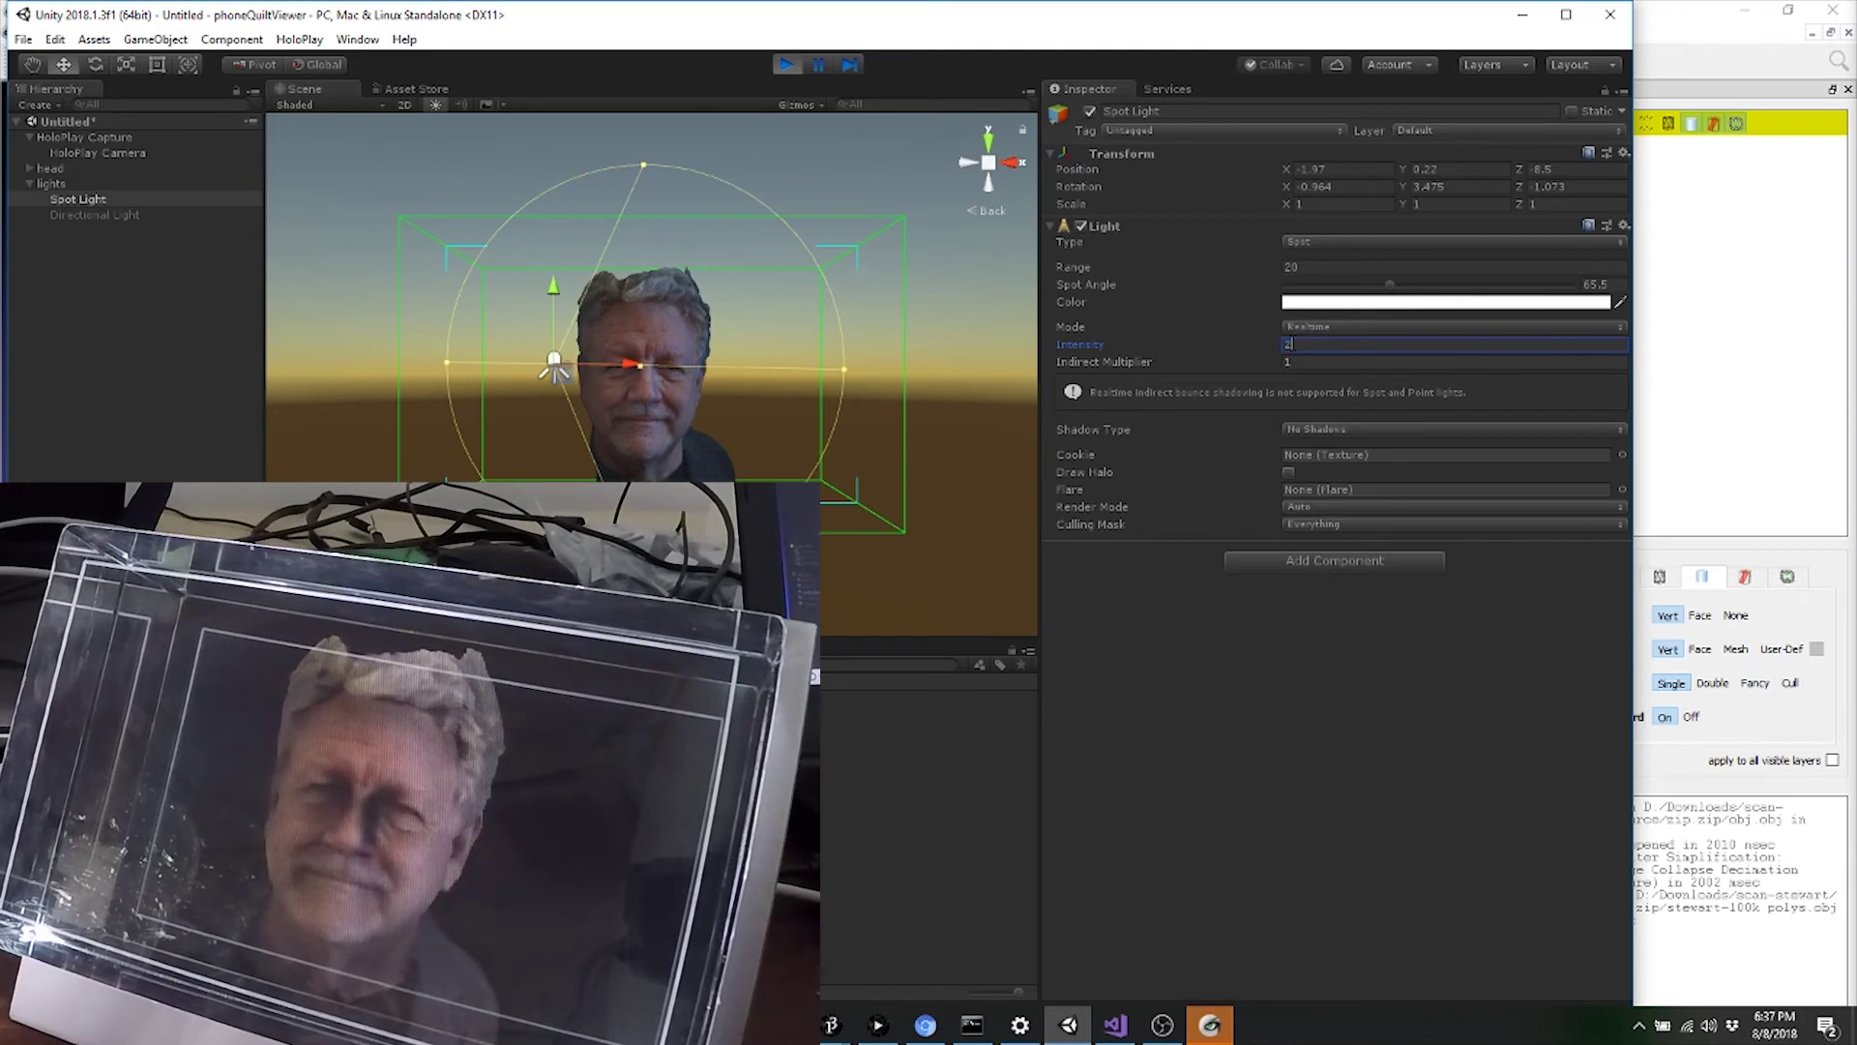
{"action": "type", "text": "2"}
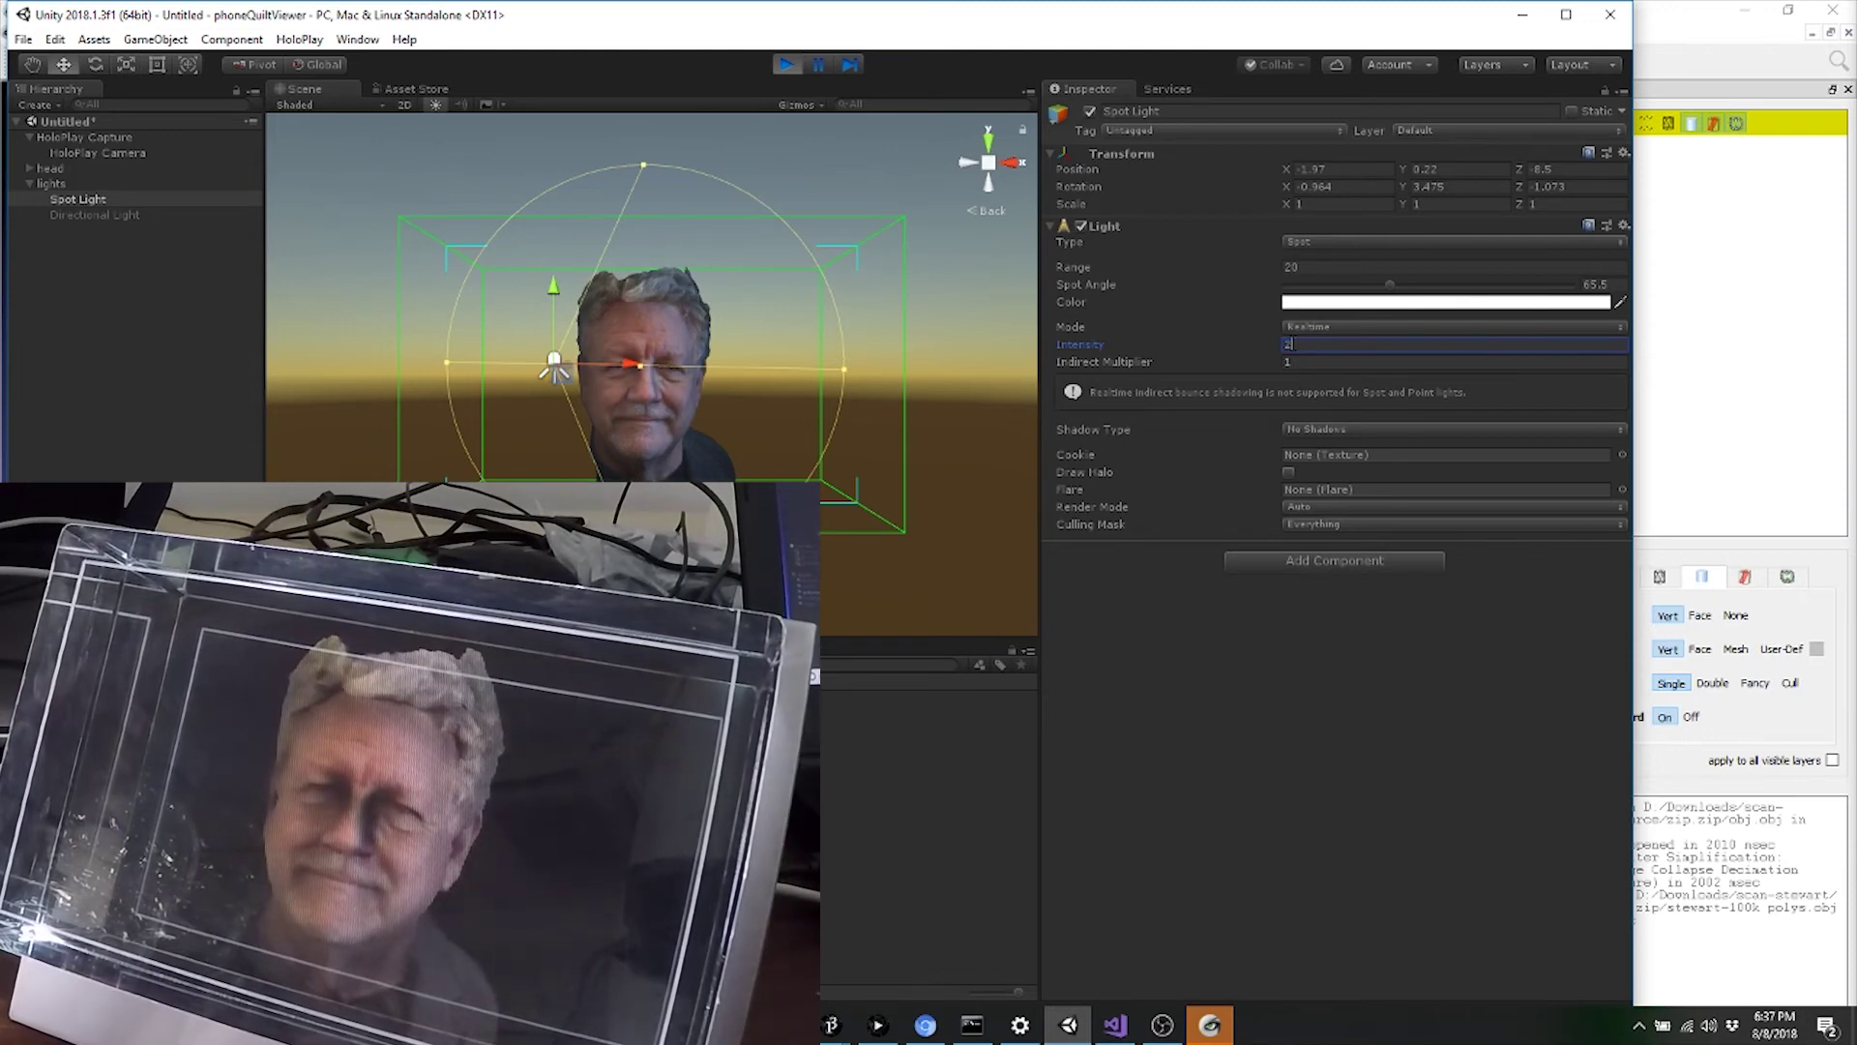
{"action": "key", "text": "BackSpace"}
{"action": "type", "text": "3"}
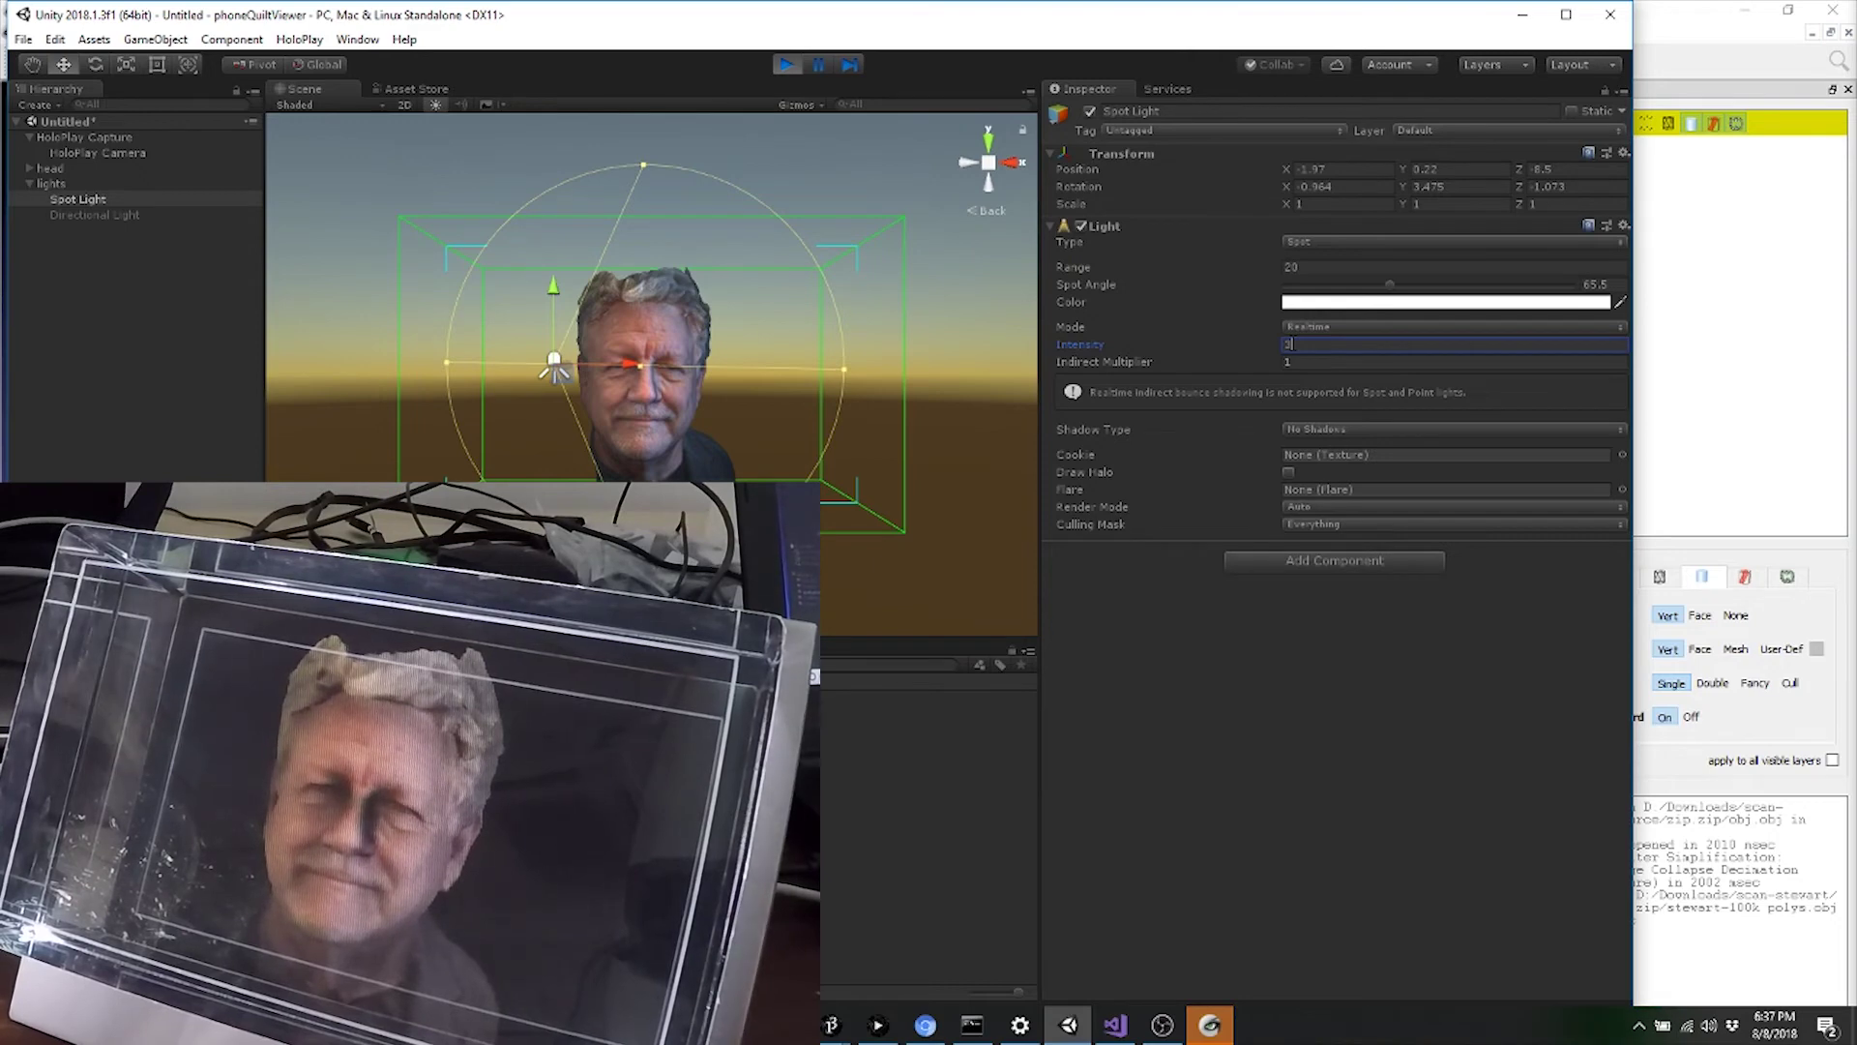
Shift the Spot Light sideways to about X -4.86 and turn it toward the head to about Y 20.247.
{"action": "left_click", "coordinate": [989, 143]}
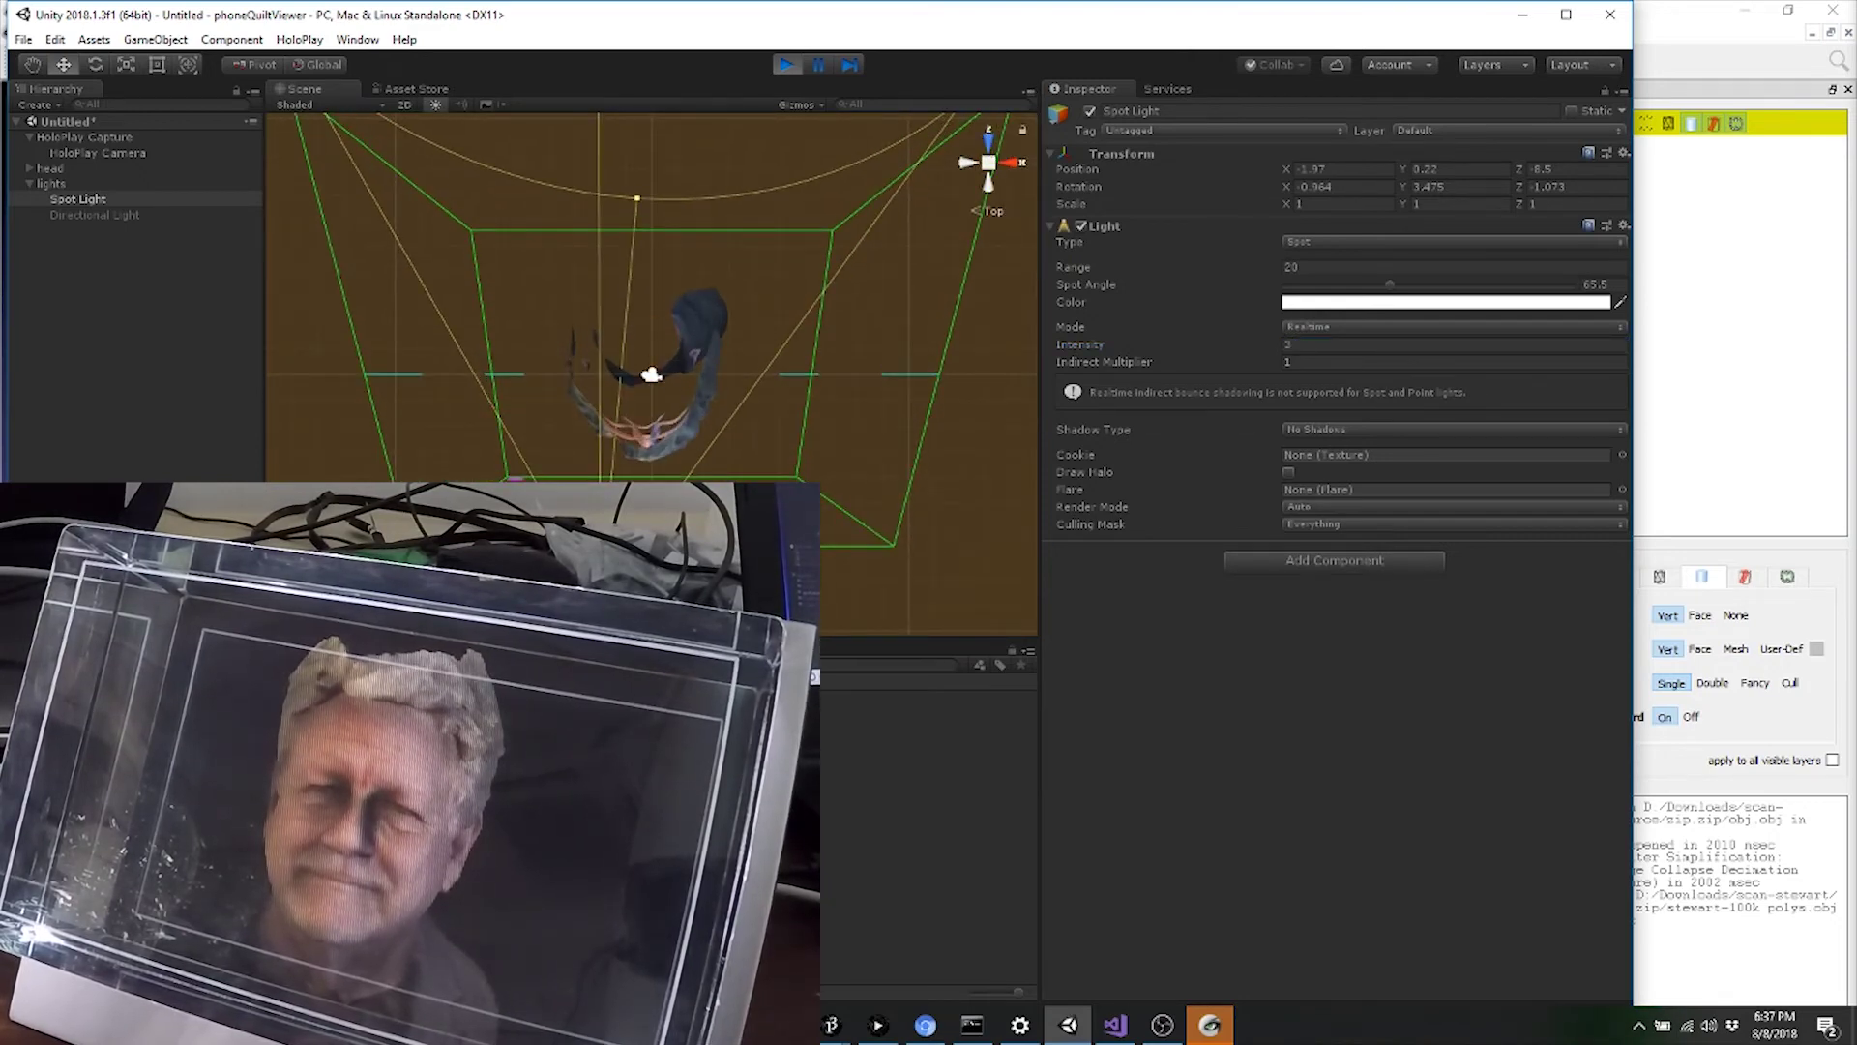
{"action": "left_click_drag", "start_coordinate": [1286, 169], "coordinate": [1231, 168]}
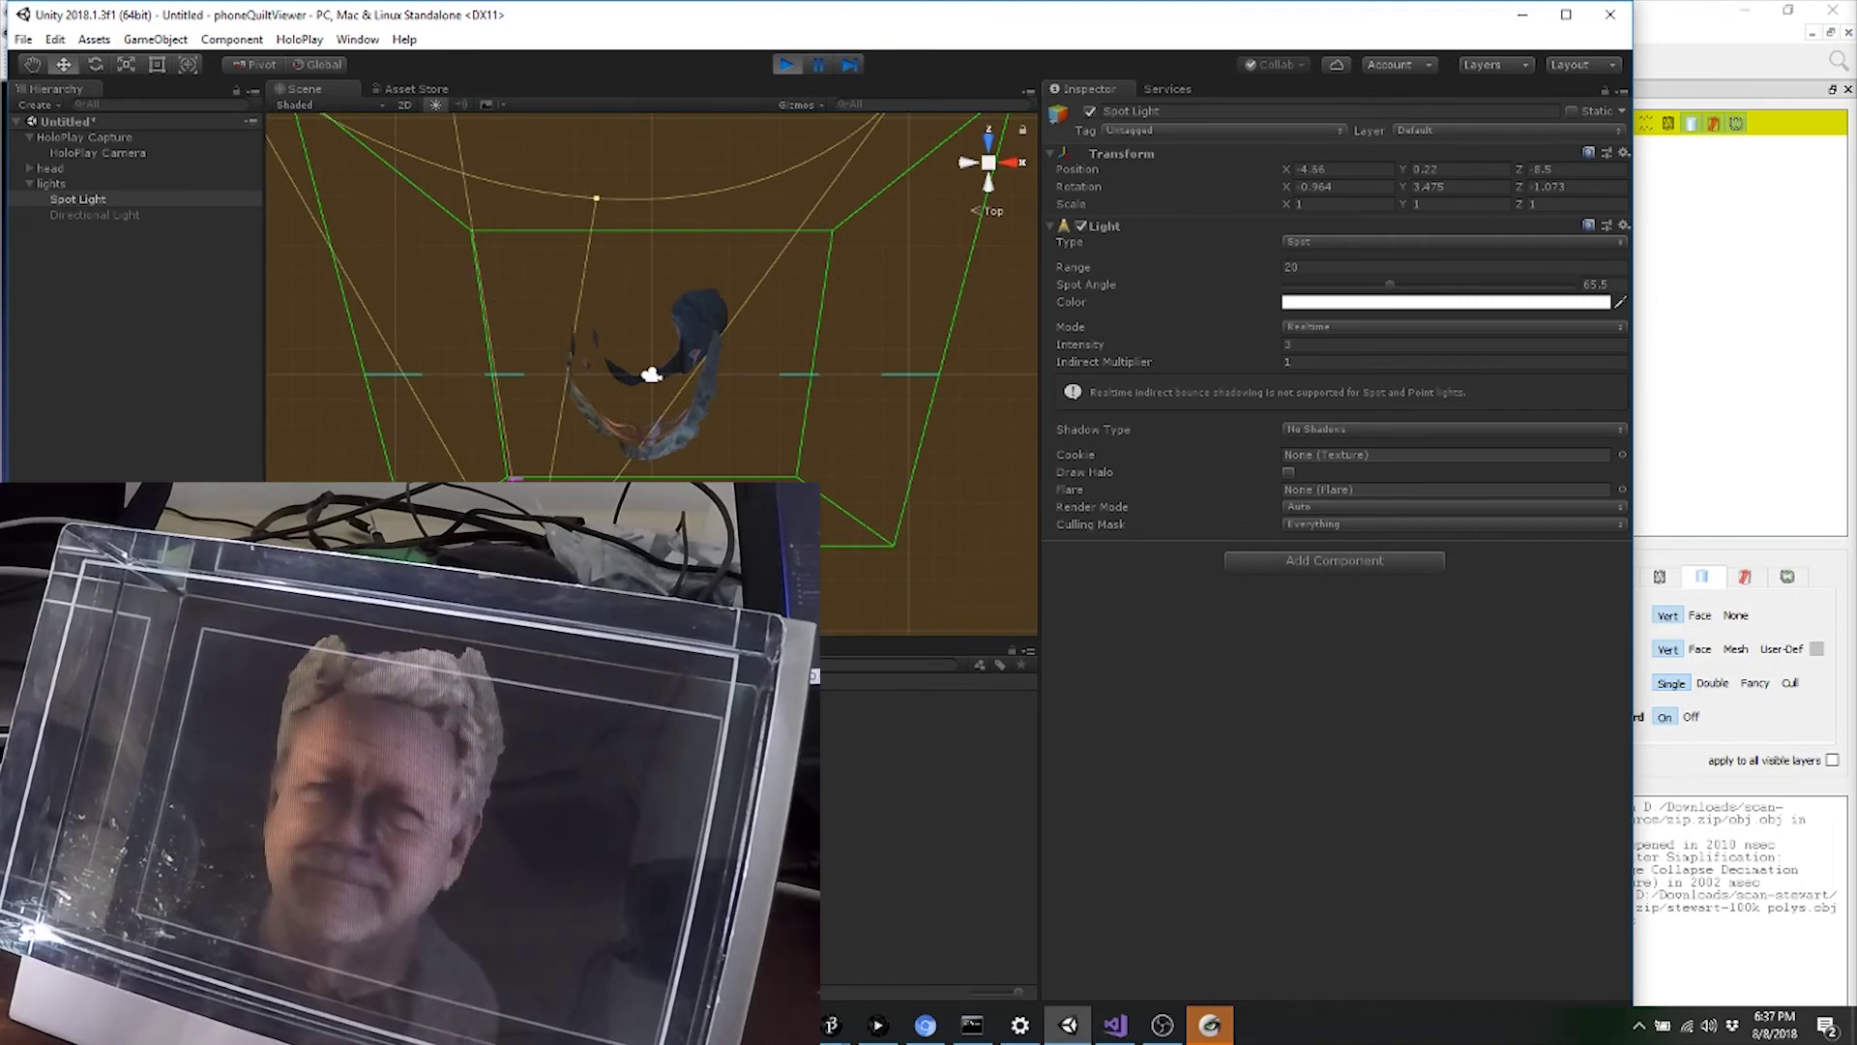
{"action": "key", "text": "e"}
{"action": "left_click_drag", "start_coordinate": [1403, 186], "coordinate": [1490, 185]}
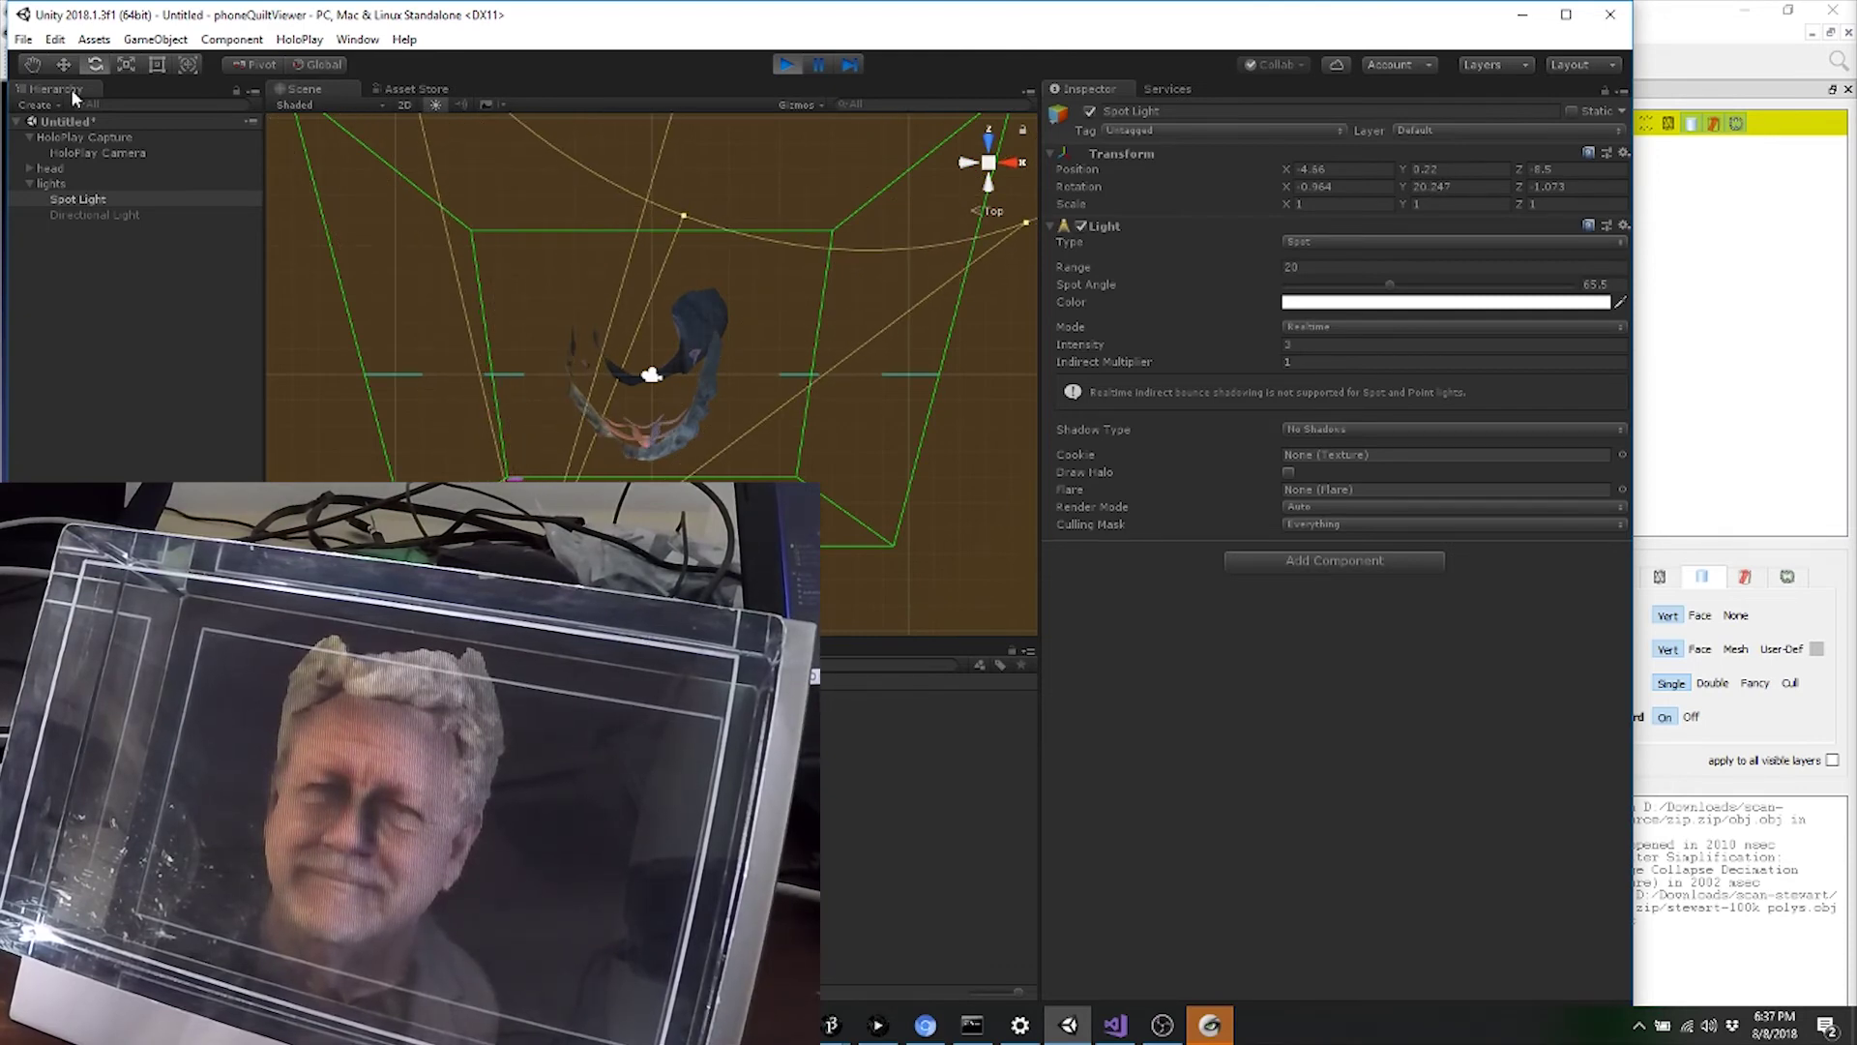
Duplicate the Spot Light, shift the copy to about X -0.98 and turn it to about Y -10.885.
{"action": "left_click", "coordinate": [87, 196]}
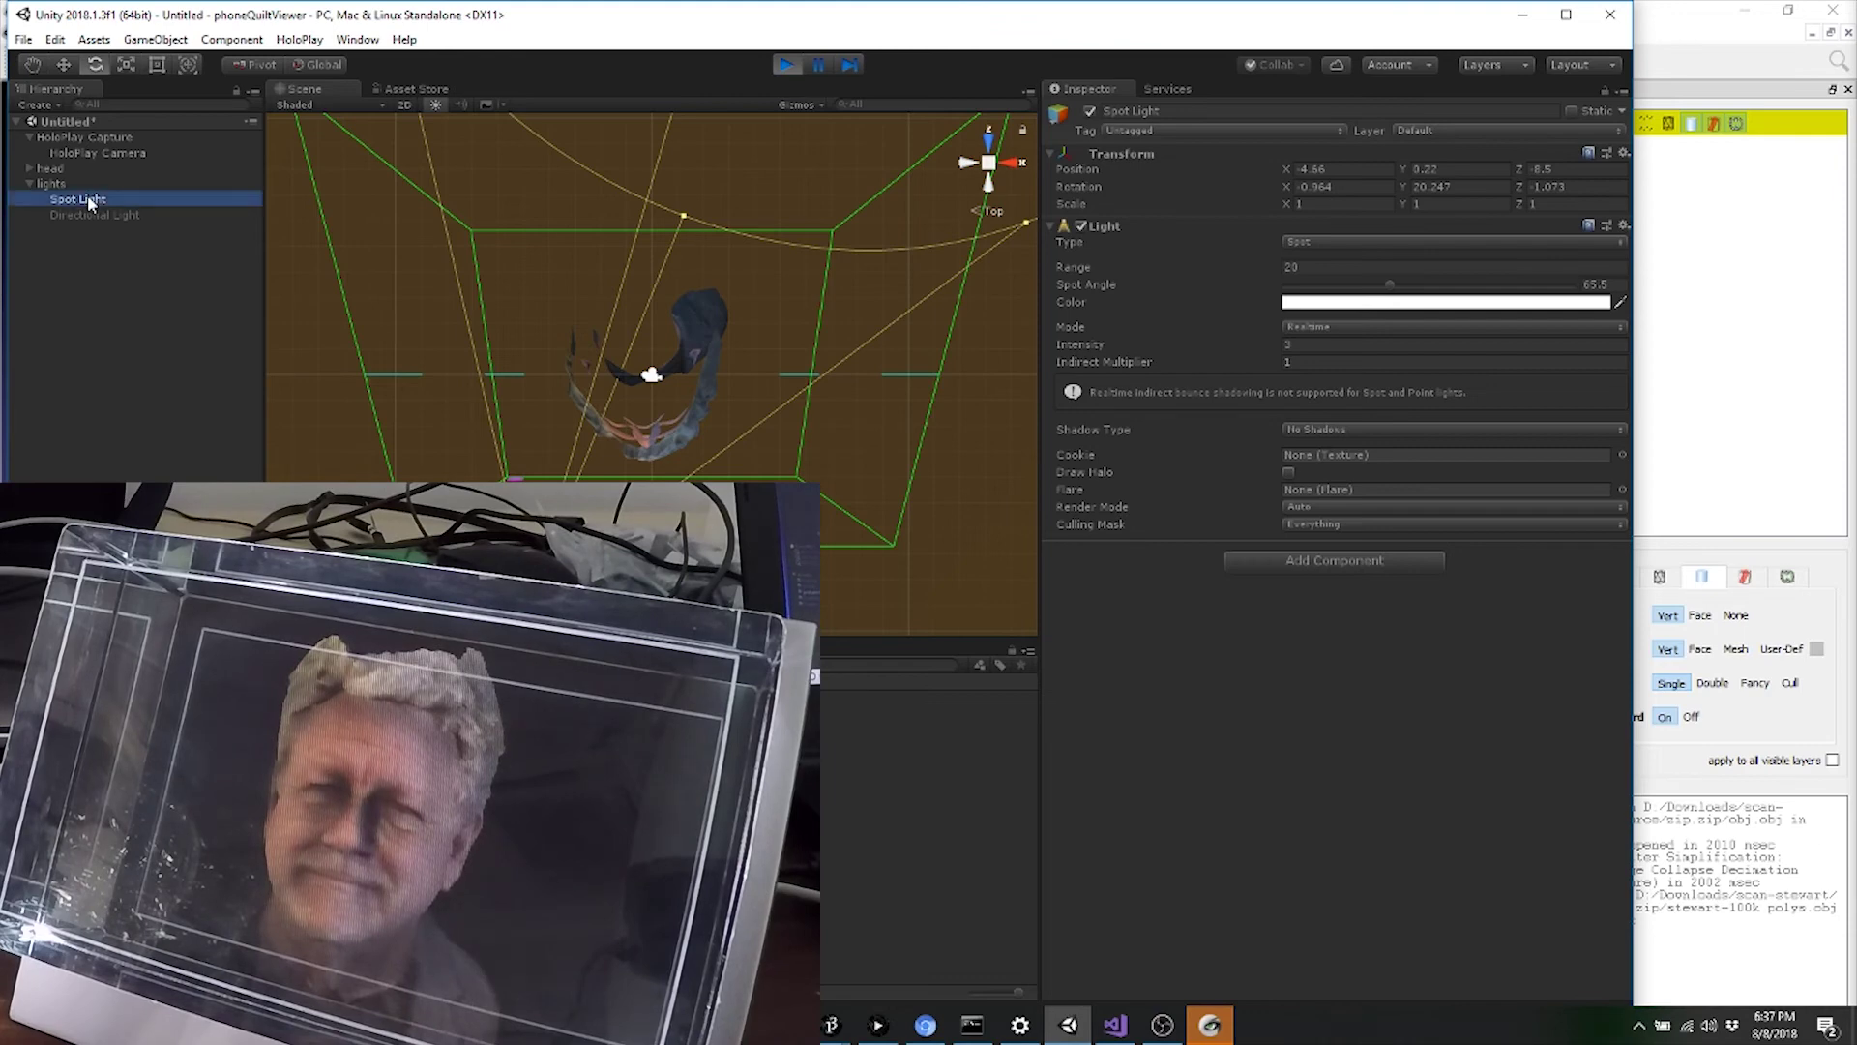
{"action": "key", "text": "ctrl+d"}
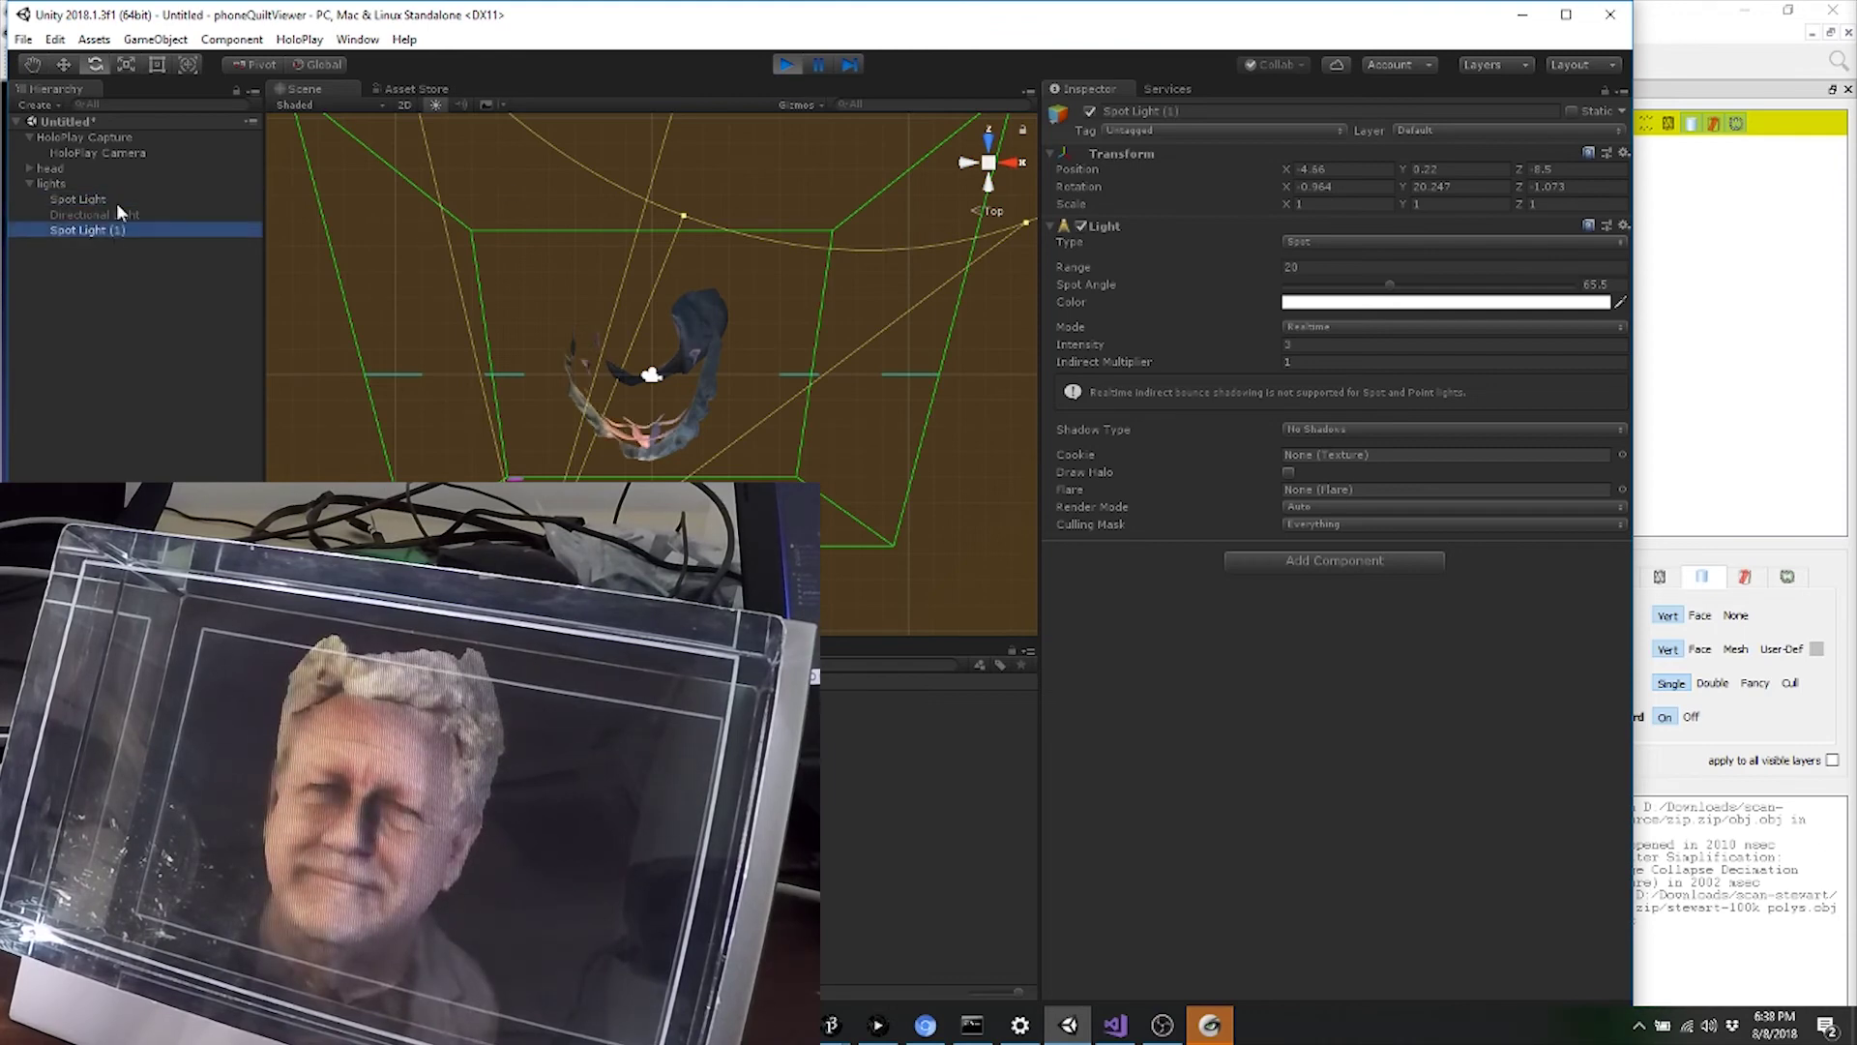
{"action": "key", "text": "w"}
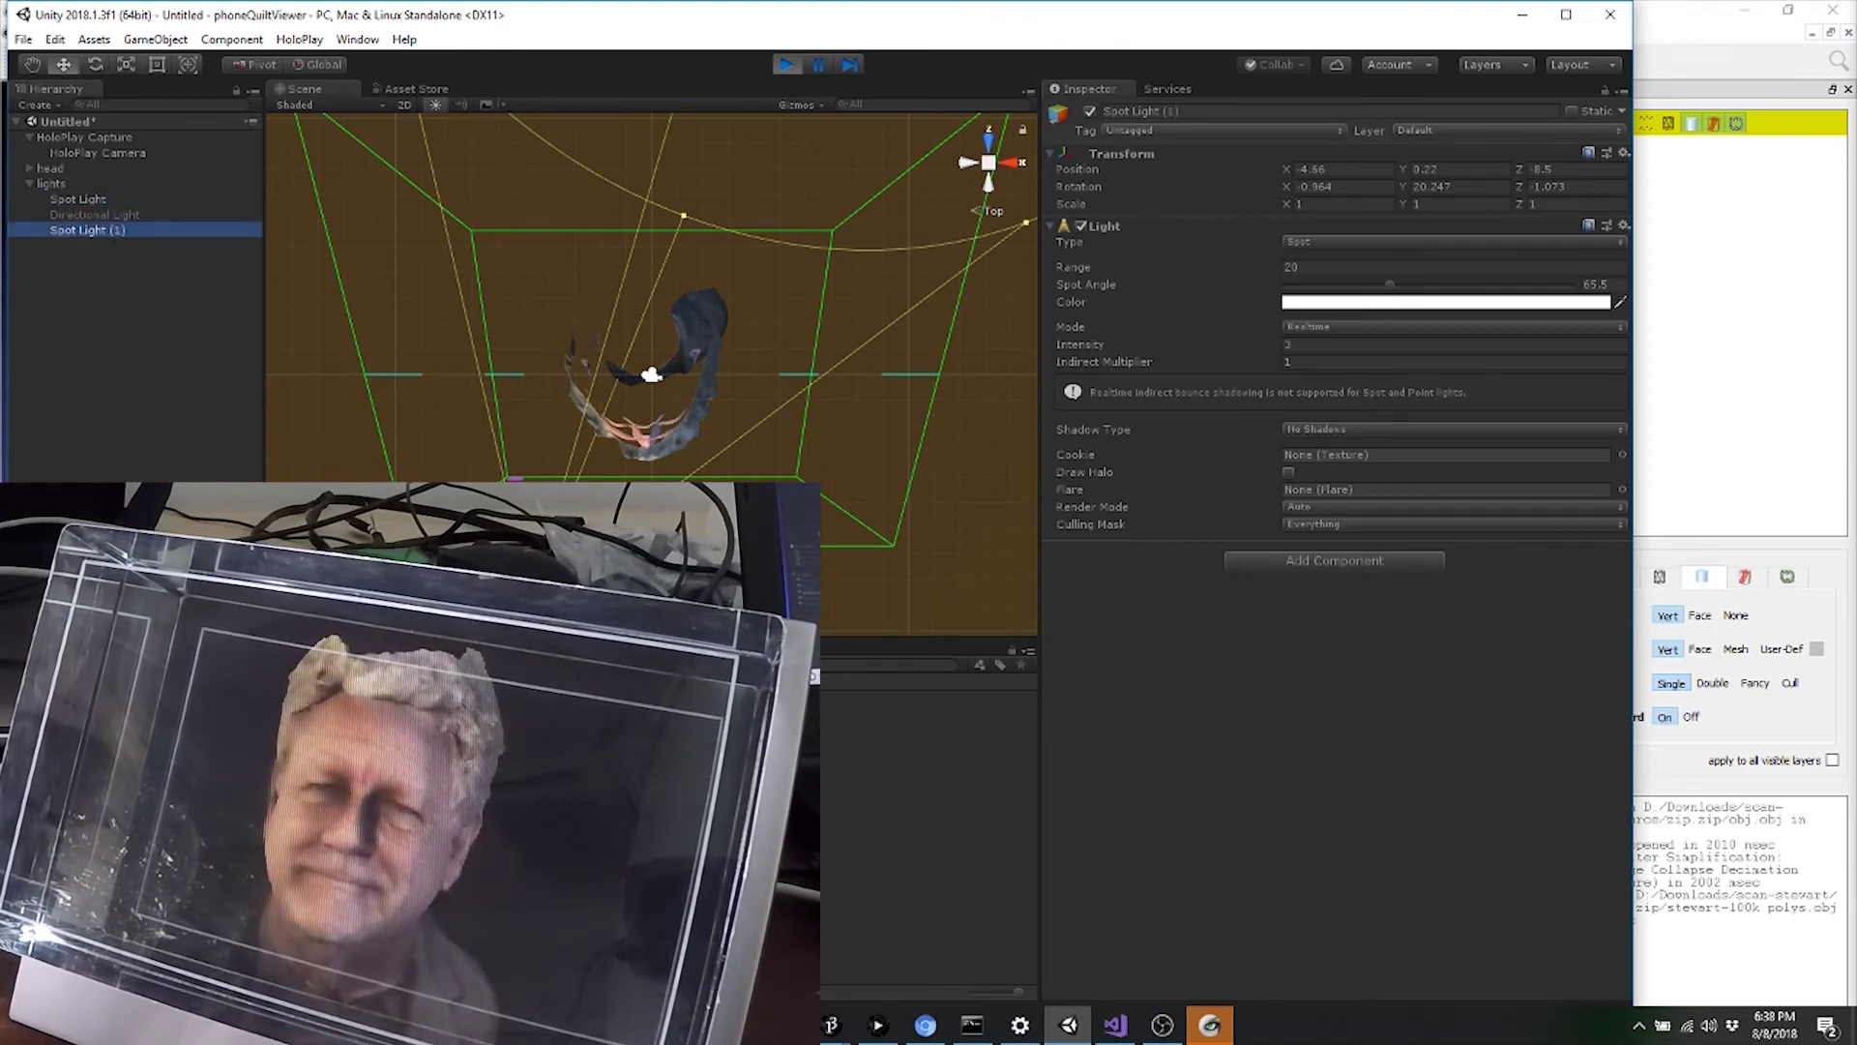
{"action": "left_click_drag", "start_coordinate": [684, 214], "coordinate": [802, 215]}
{"action": "key", "text": "e"}
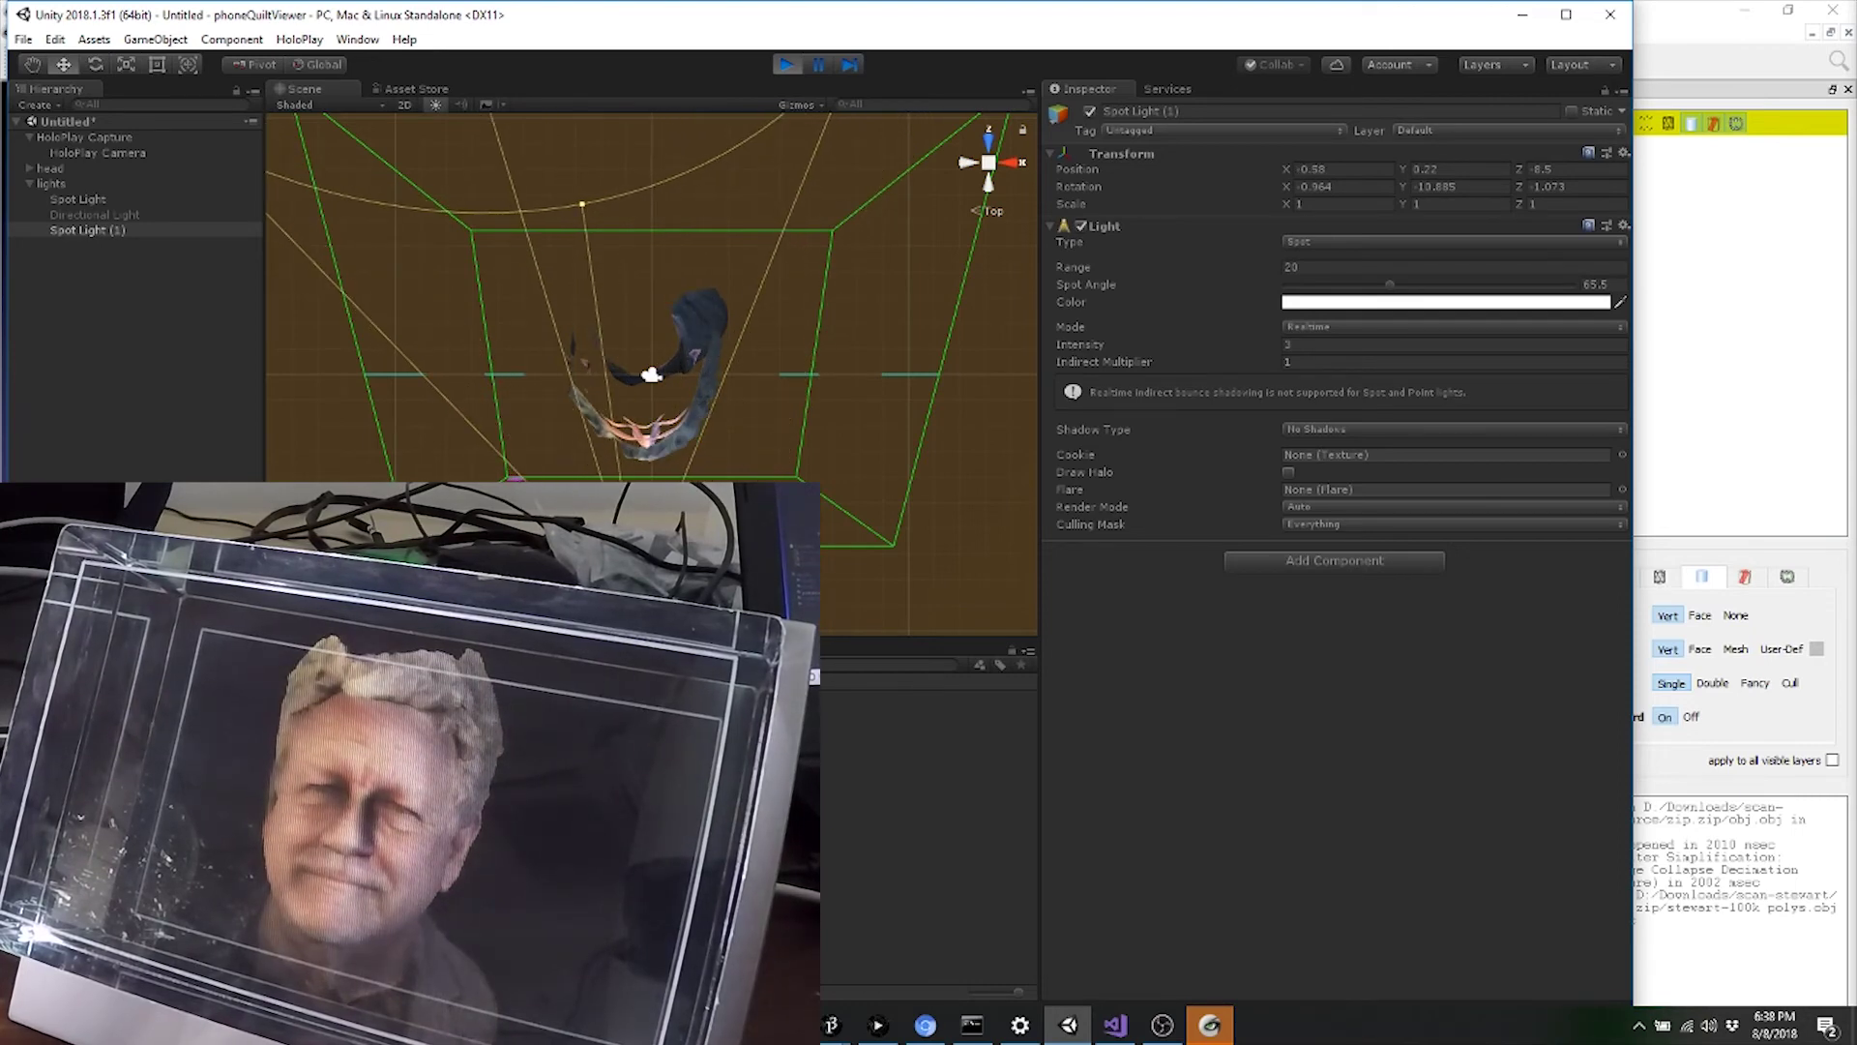
Move the duplicated spot light to the other side of the face at about X 3.15 and set its intensity to 0.6.
{"action": "key", "text": "e"}
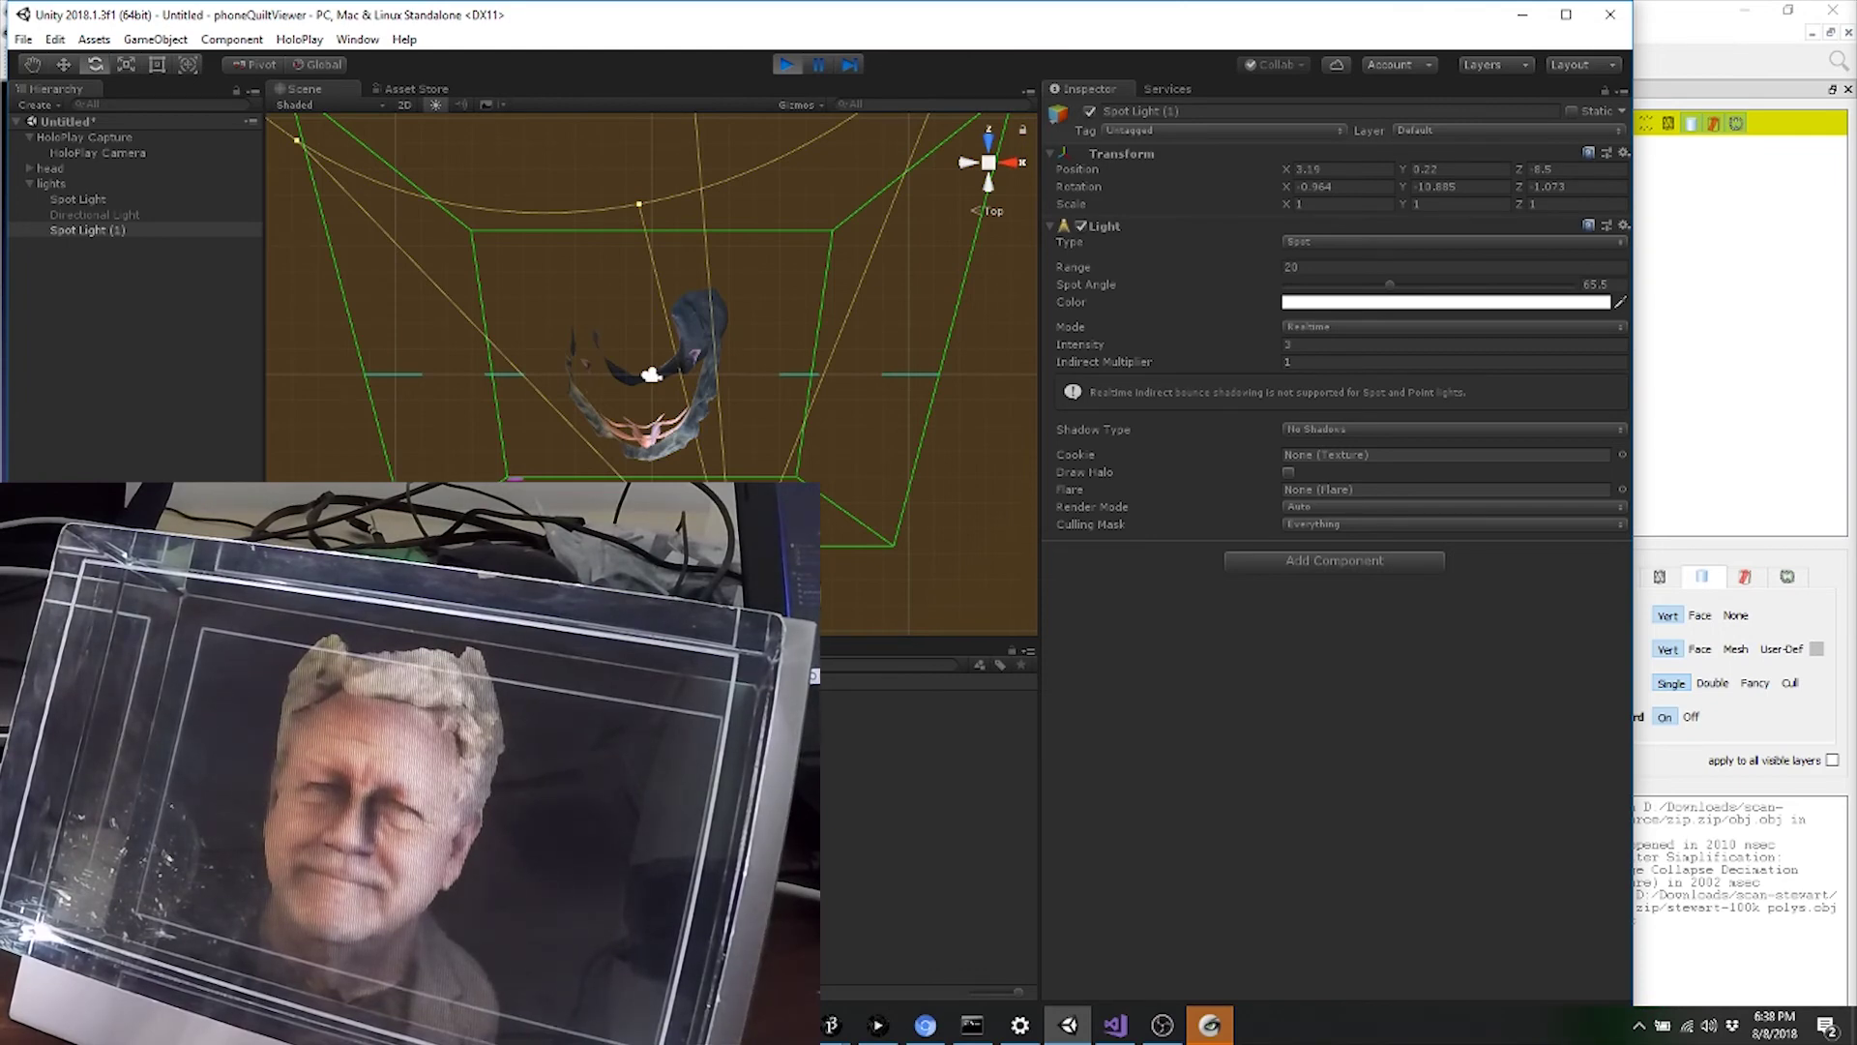
{"action": "key", "text": "w"}
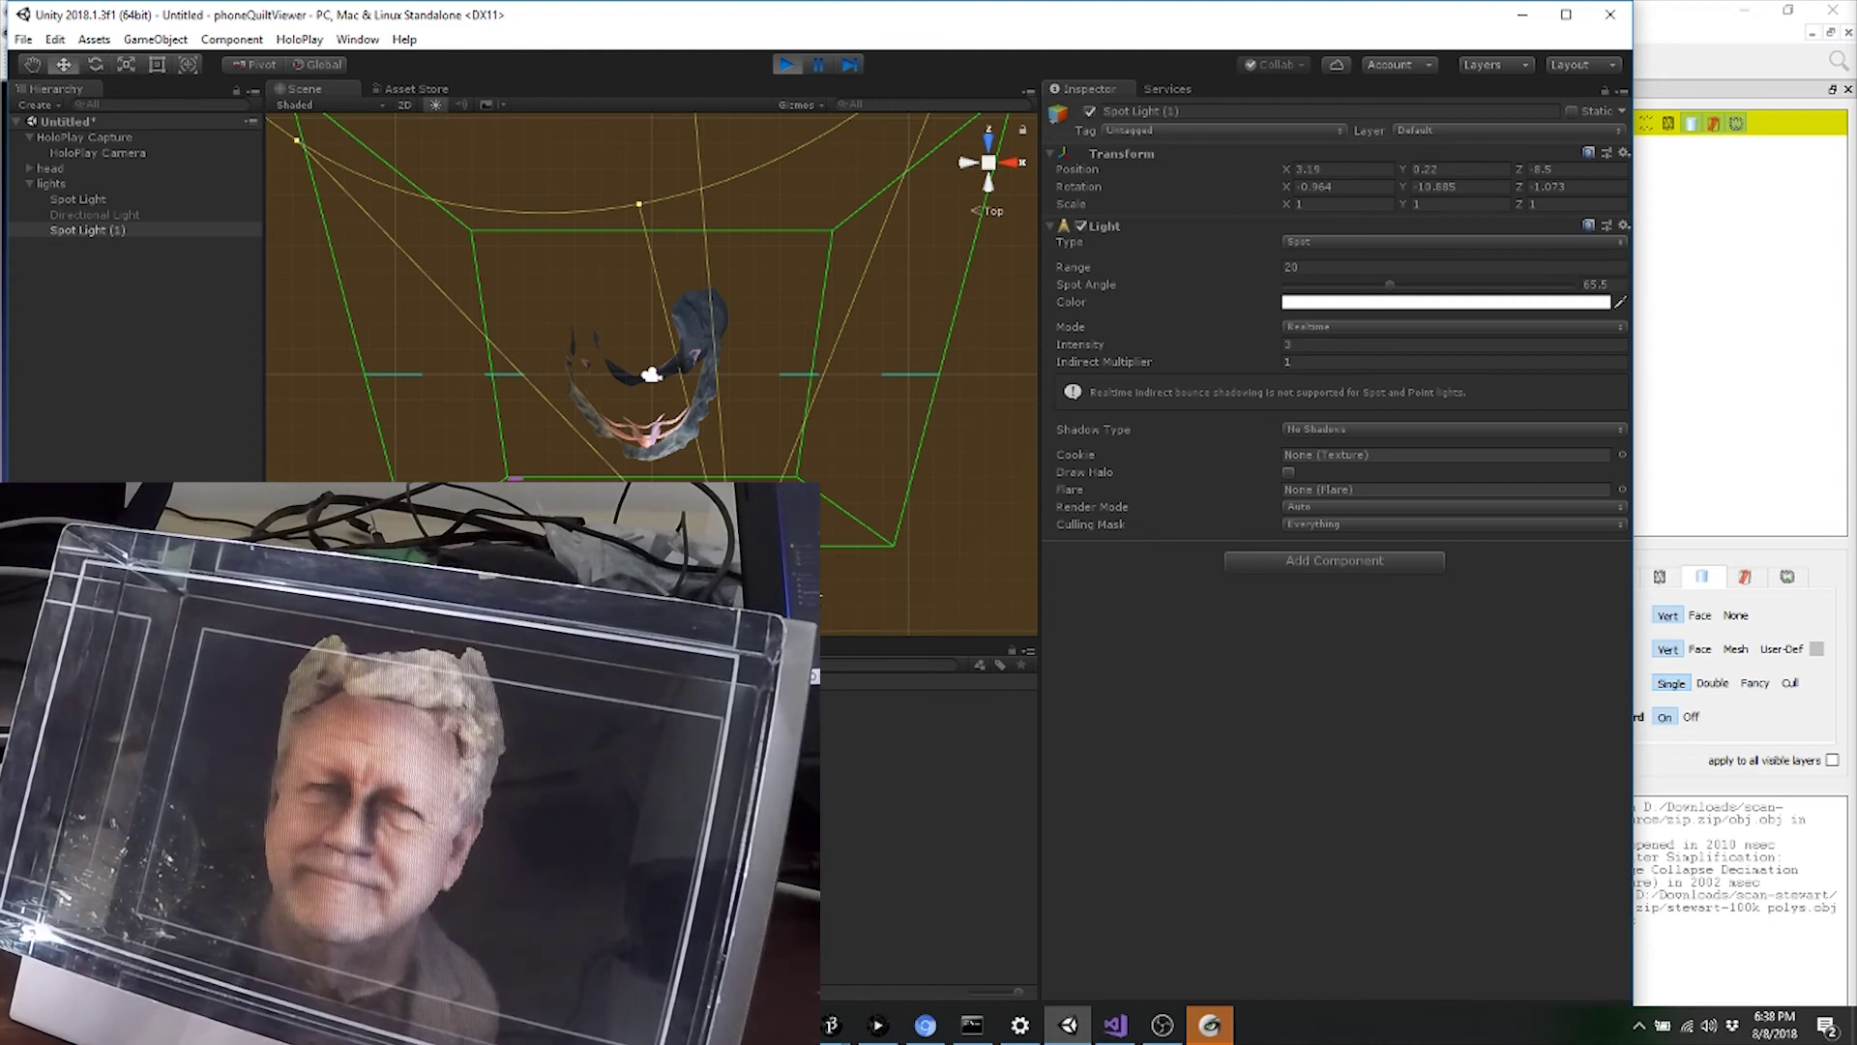
{"action": "left_click_drag", "start_coordinate": [814, 596], "coordinate": [815, 597]}
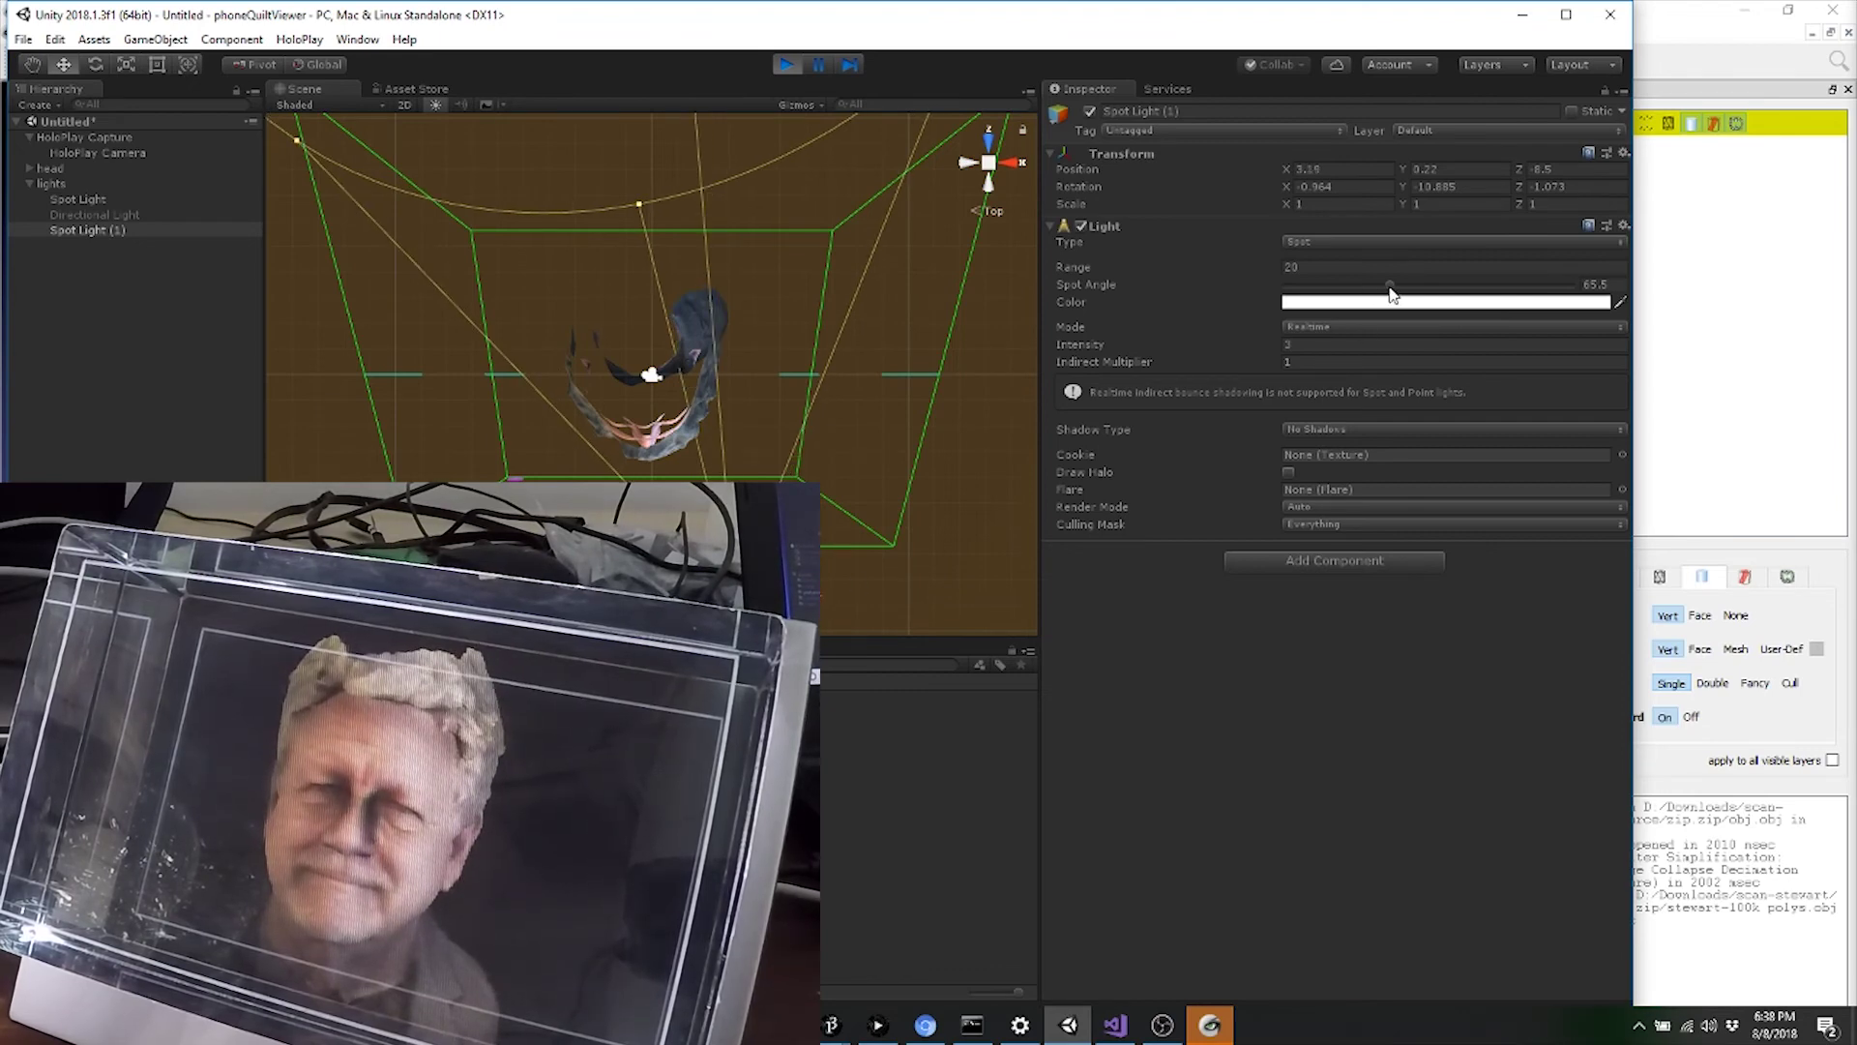
{"action": "left_click_drag", "start_coordinate": [1274, 339], "coordinate": [1257, 345]}
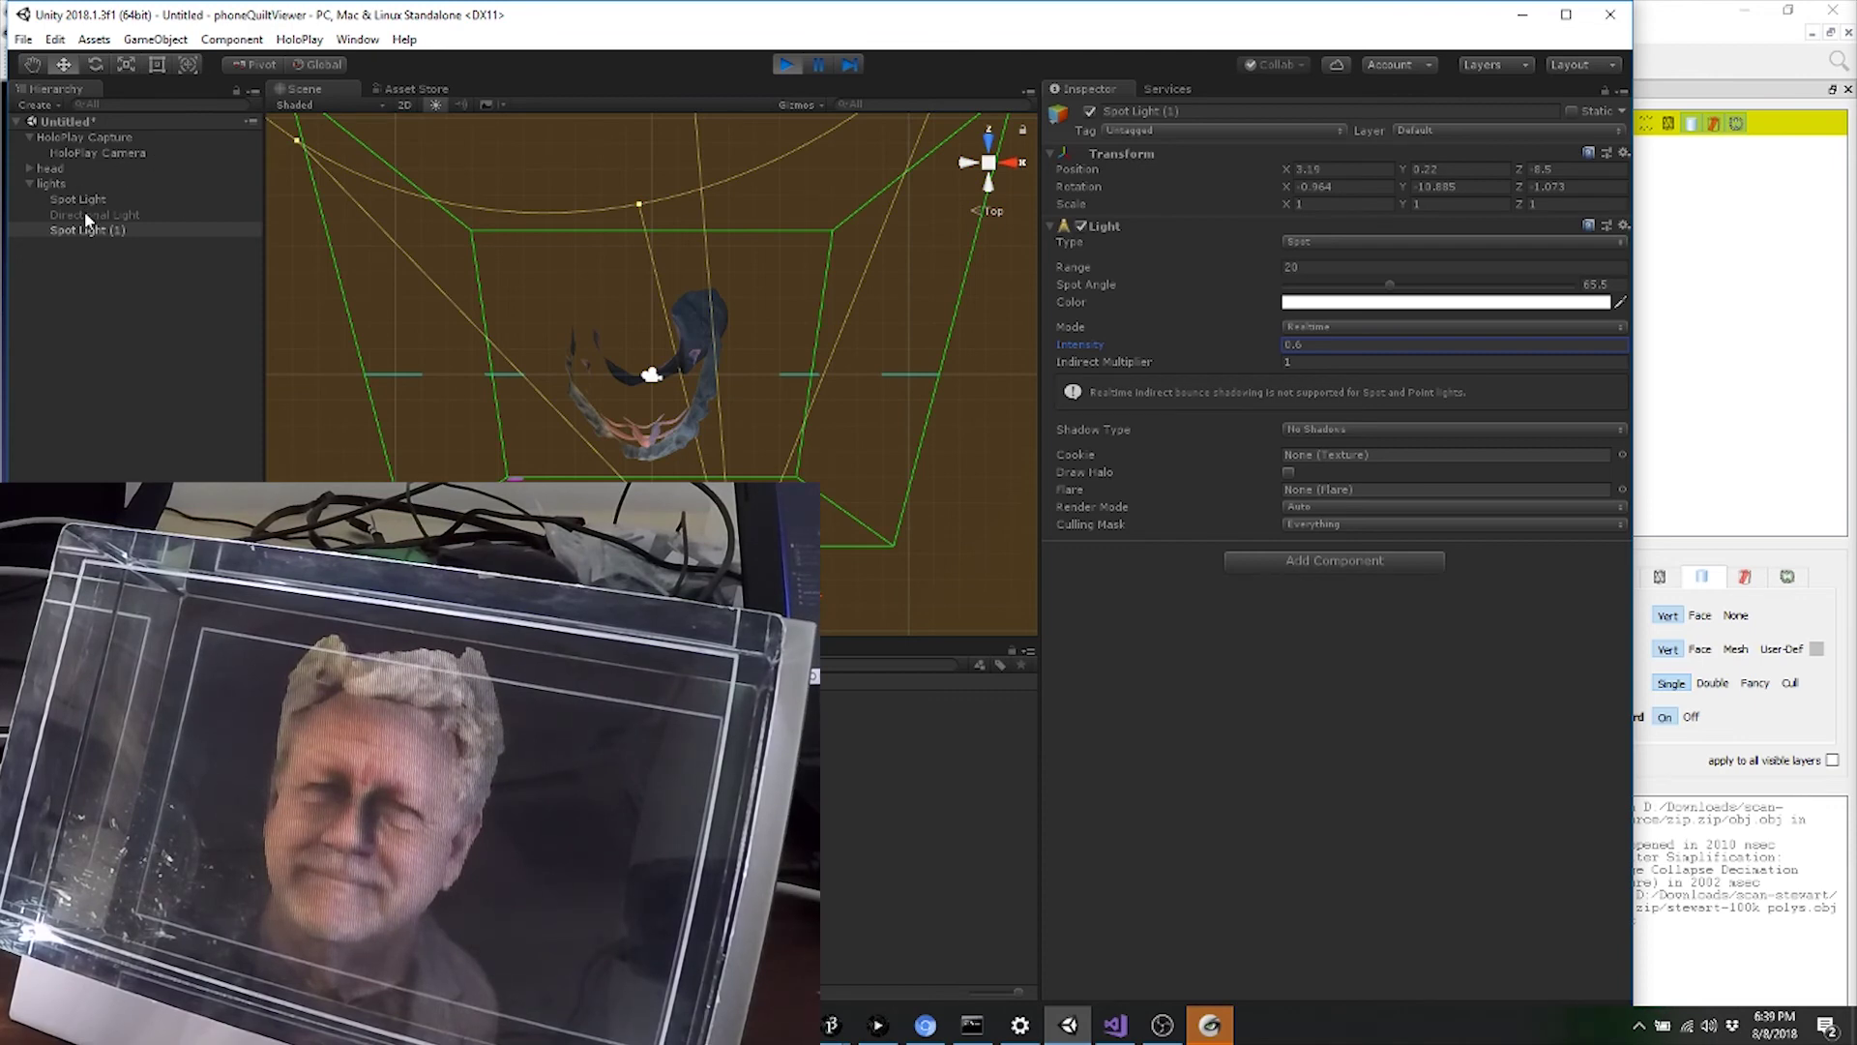
Move the Directional Light out of "lights" to the top level of the scene and deactivate the "lights" object.
{"action": "left_click_drag", "start_coordinate": [84, 210], "coordinate": [37, 253]}
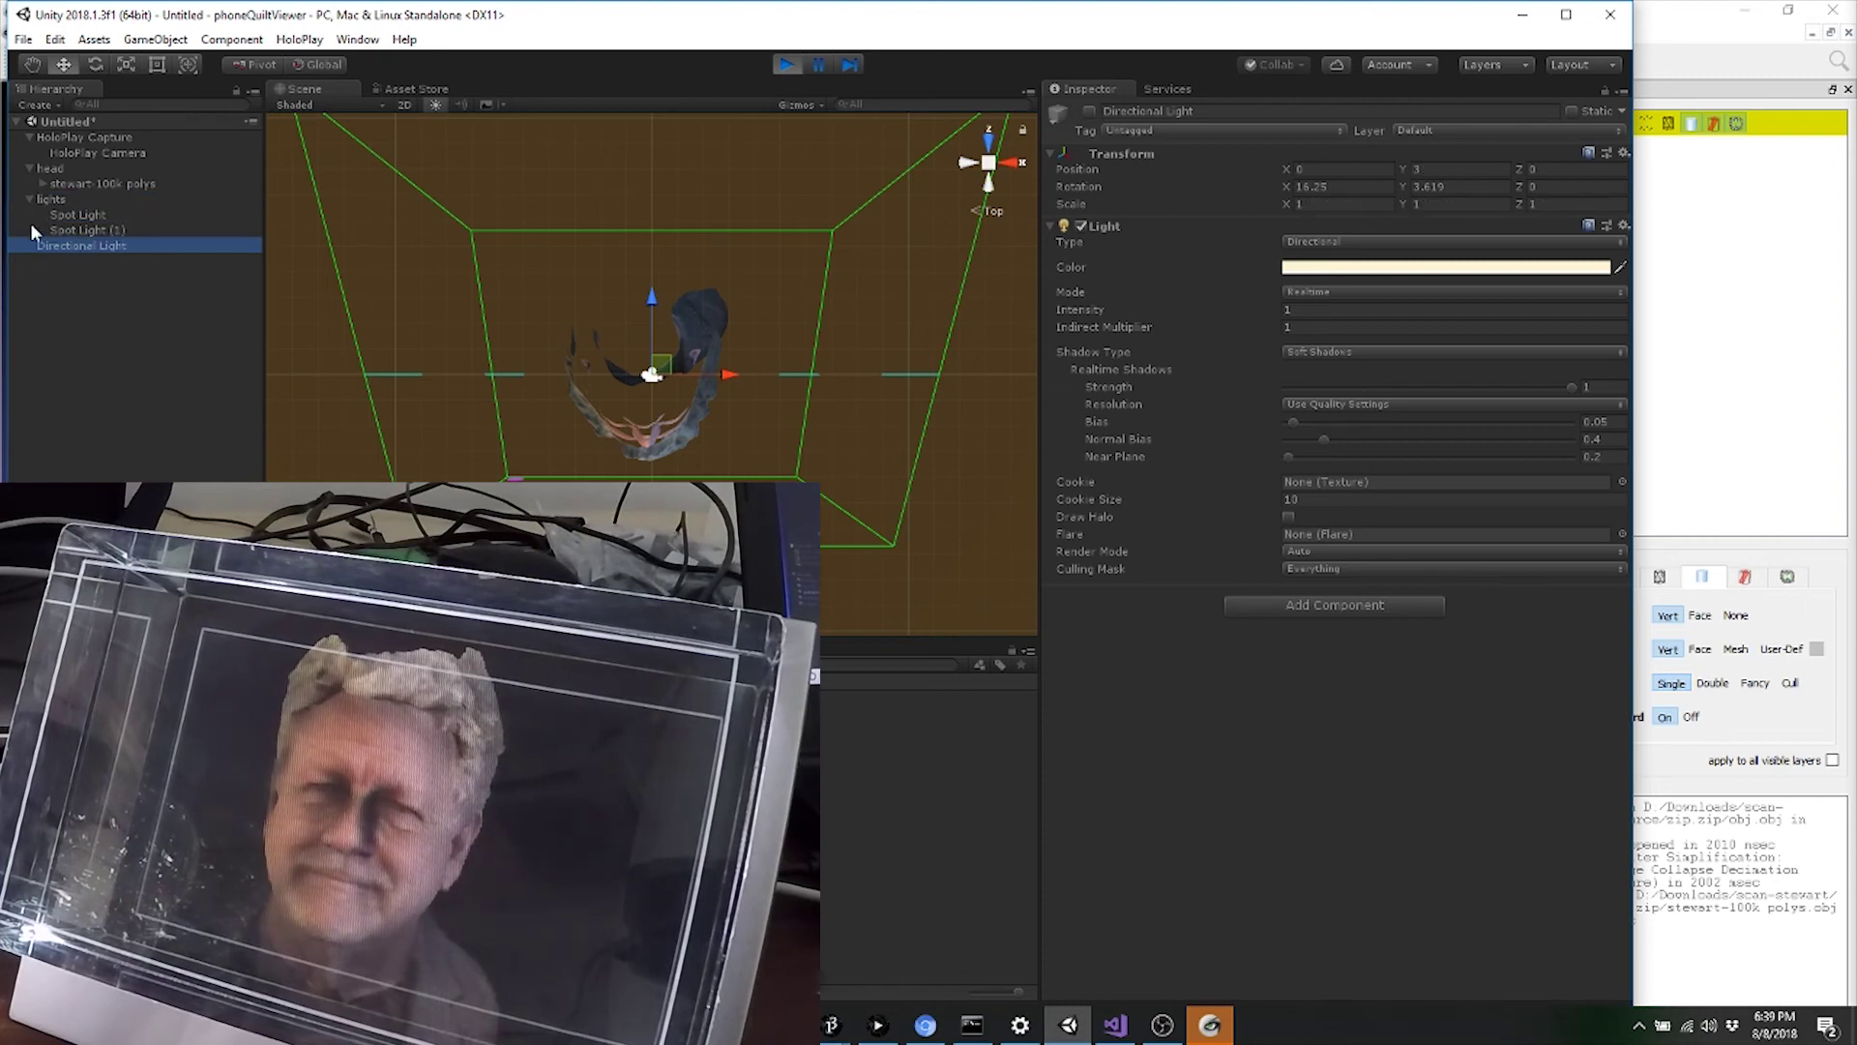
{"action": "left_click", "coordinate": [29, 199]}
{"action": "left_click", "coordinate": [41, 198]}
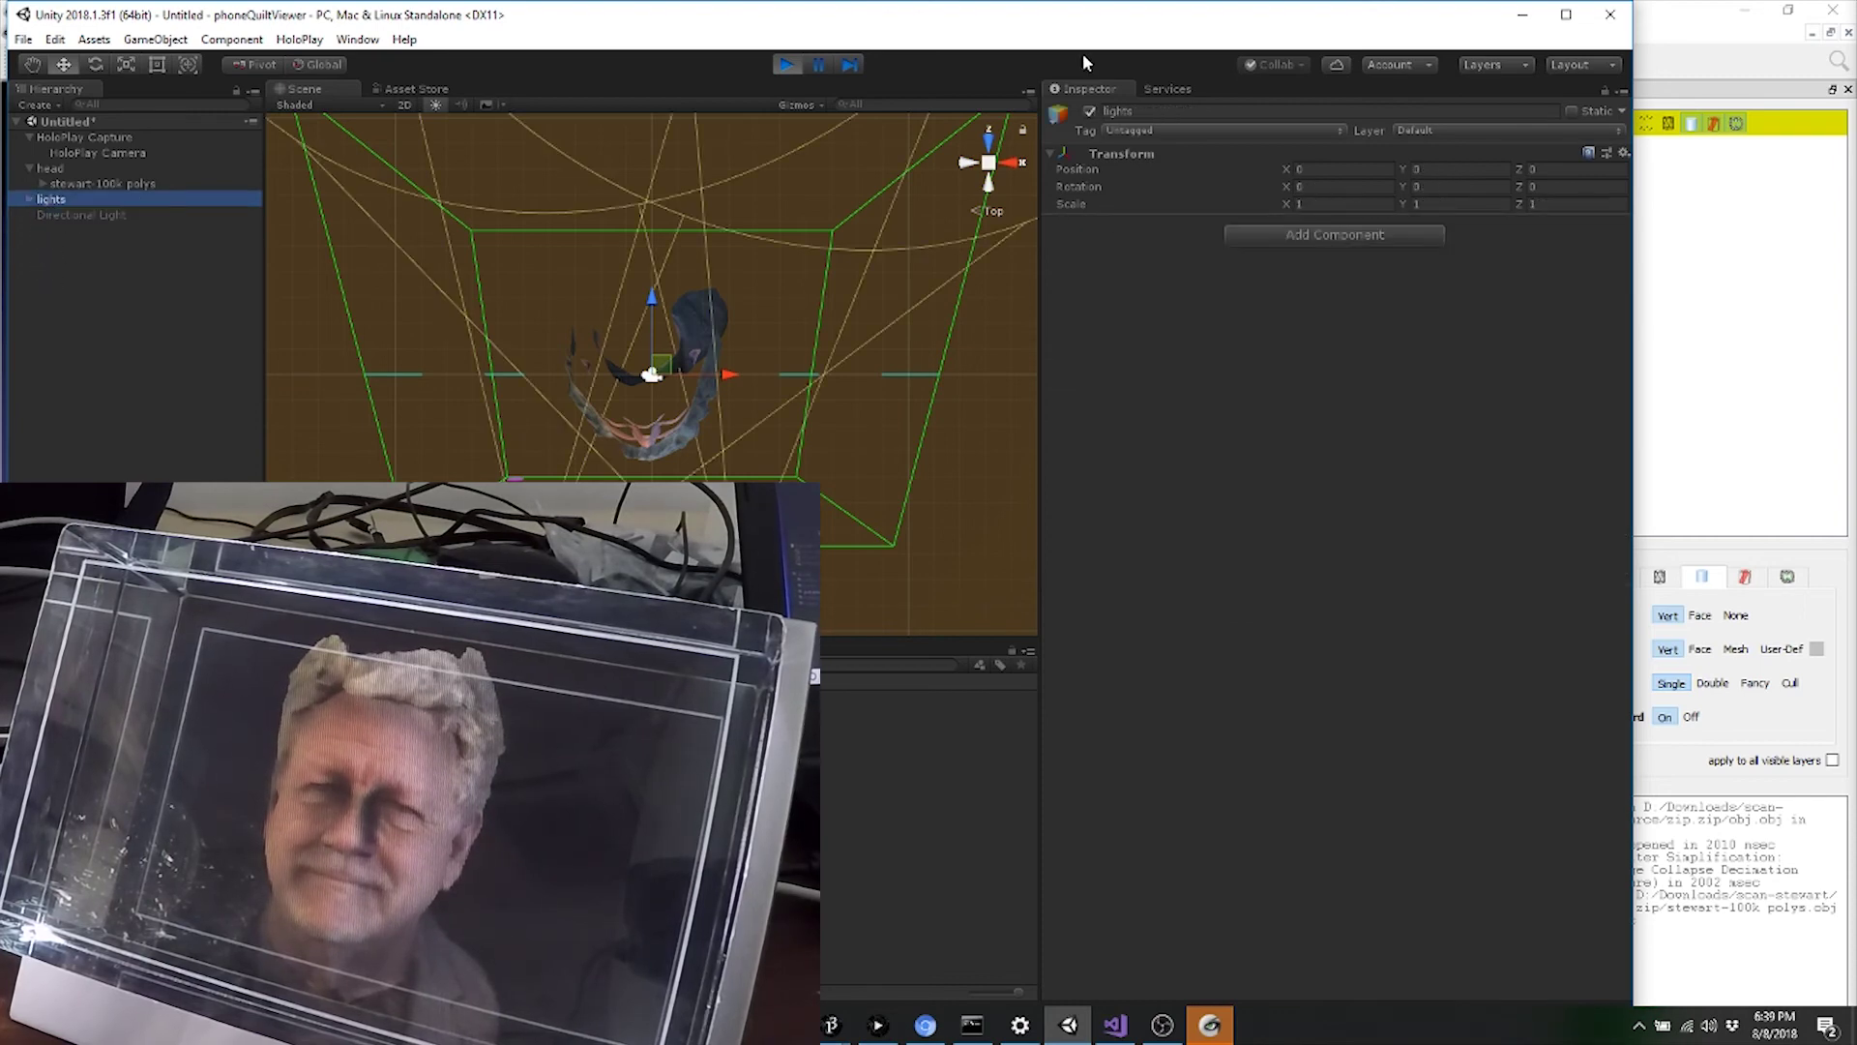
{"action": "left_click", "coordinate": [1087, 113]}
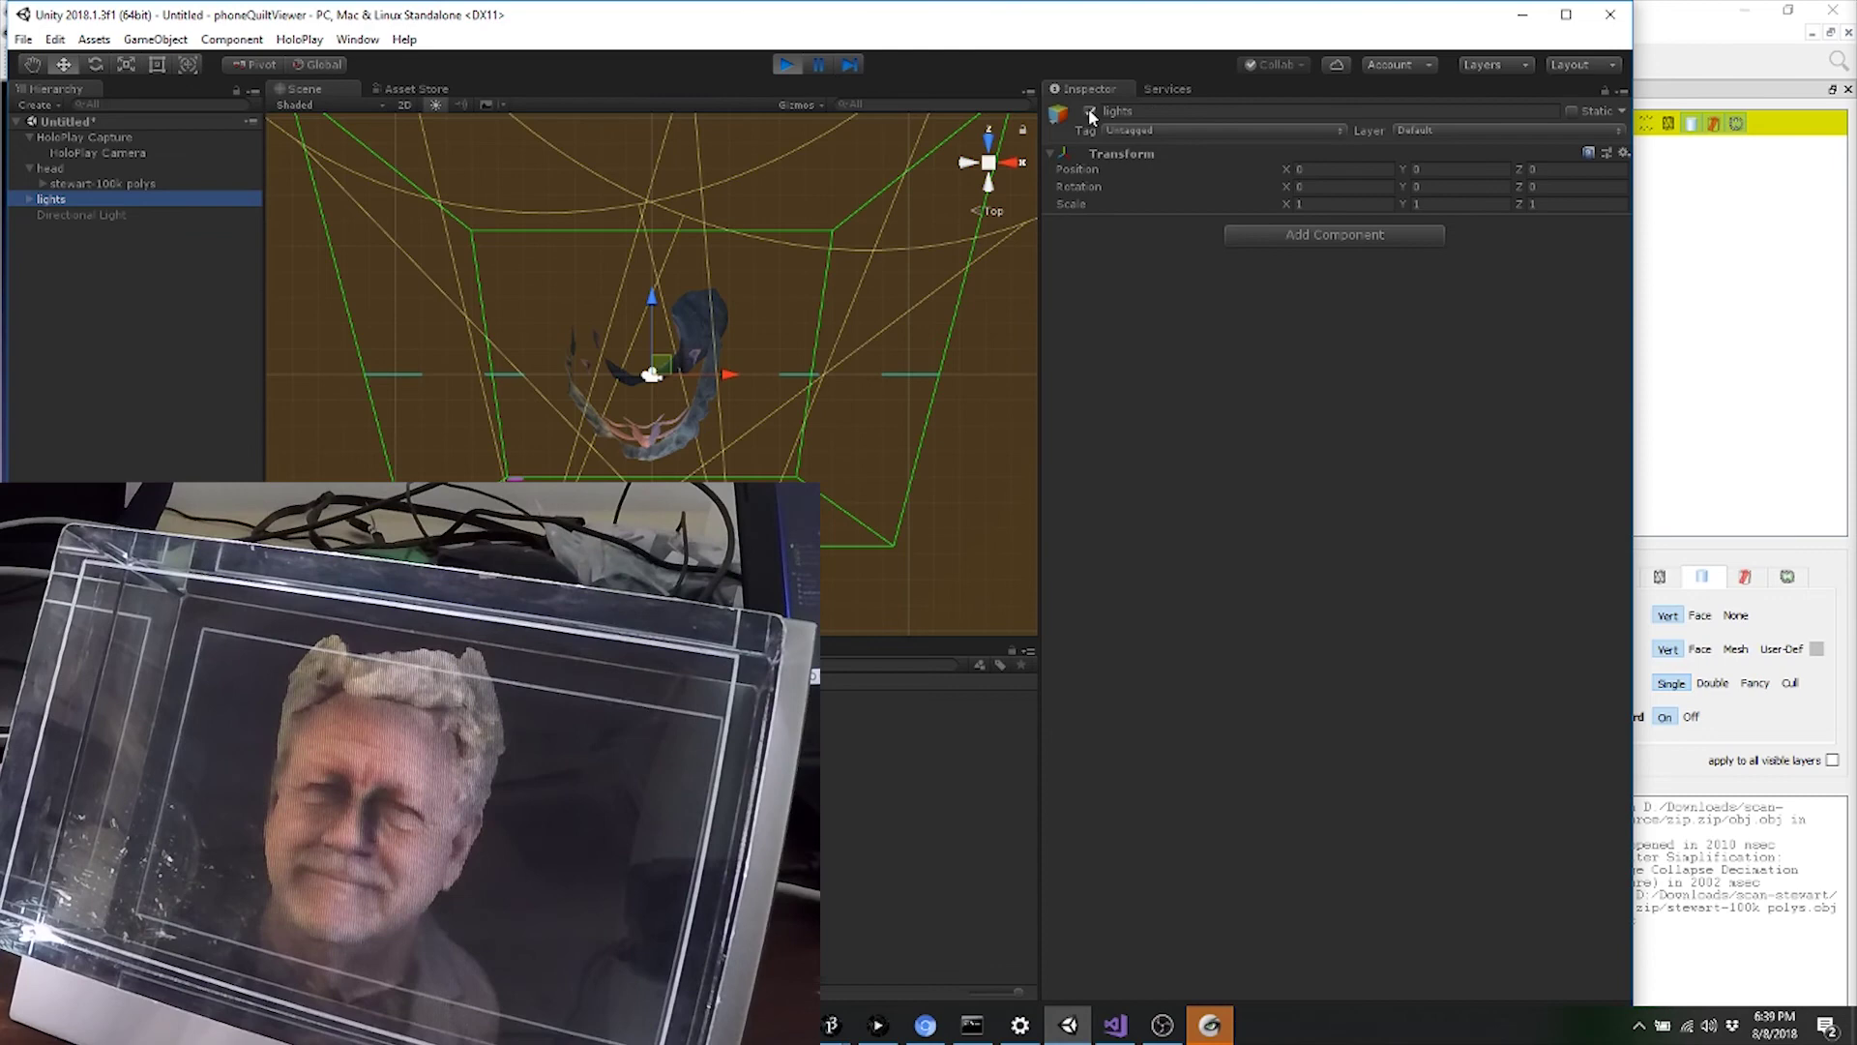
Activate the Directional Light and compare the face with the HoloPlay Camera's Post Processing Behaviour switched off and back on.
{"action": "left_click", "coordinate": [95, 214]}
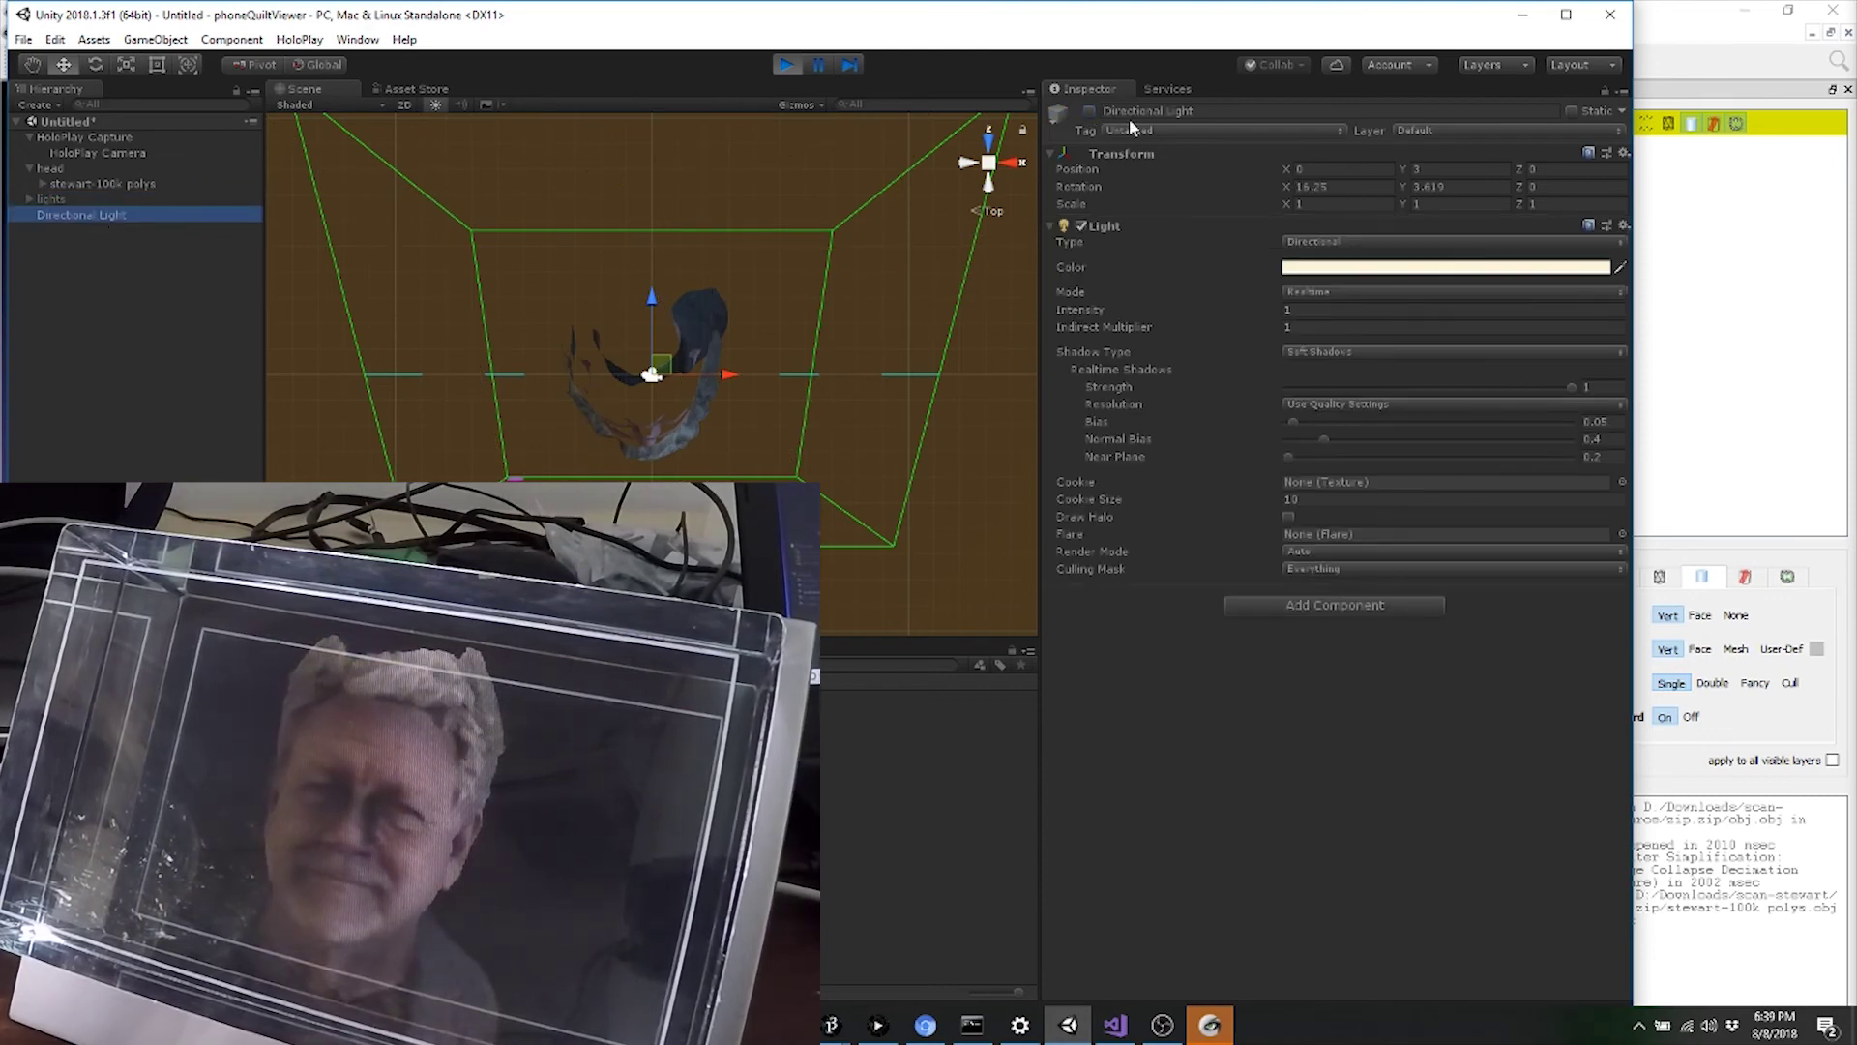
{"action": "left_click", "coordinate": [1090, 111]}
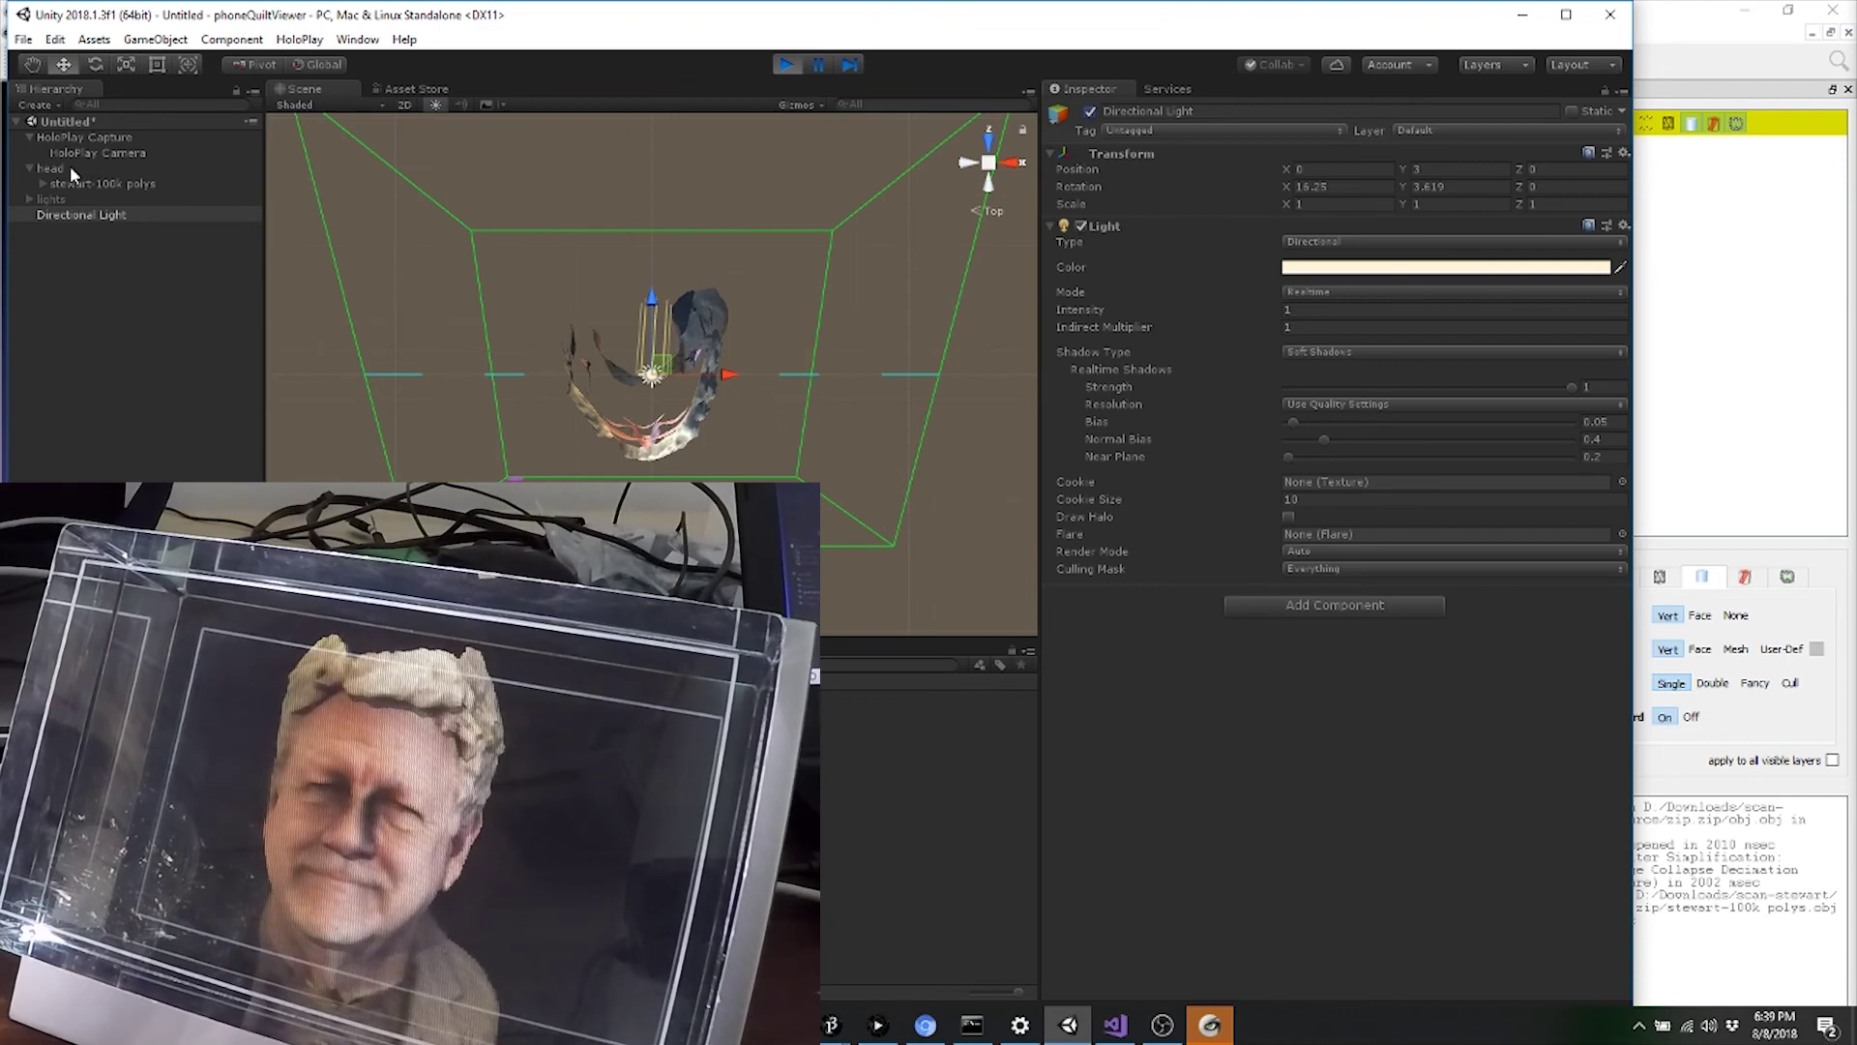
{"action": "left_click", "coordinate": [90, 151]}
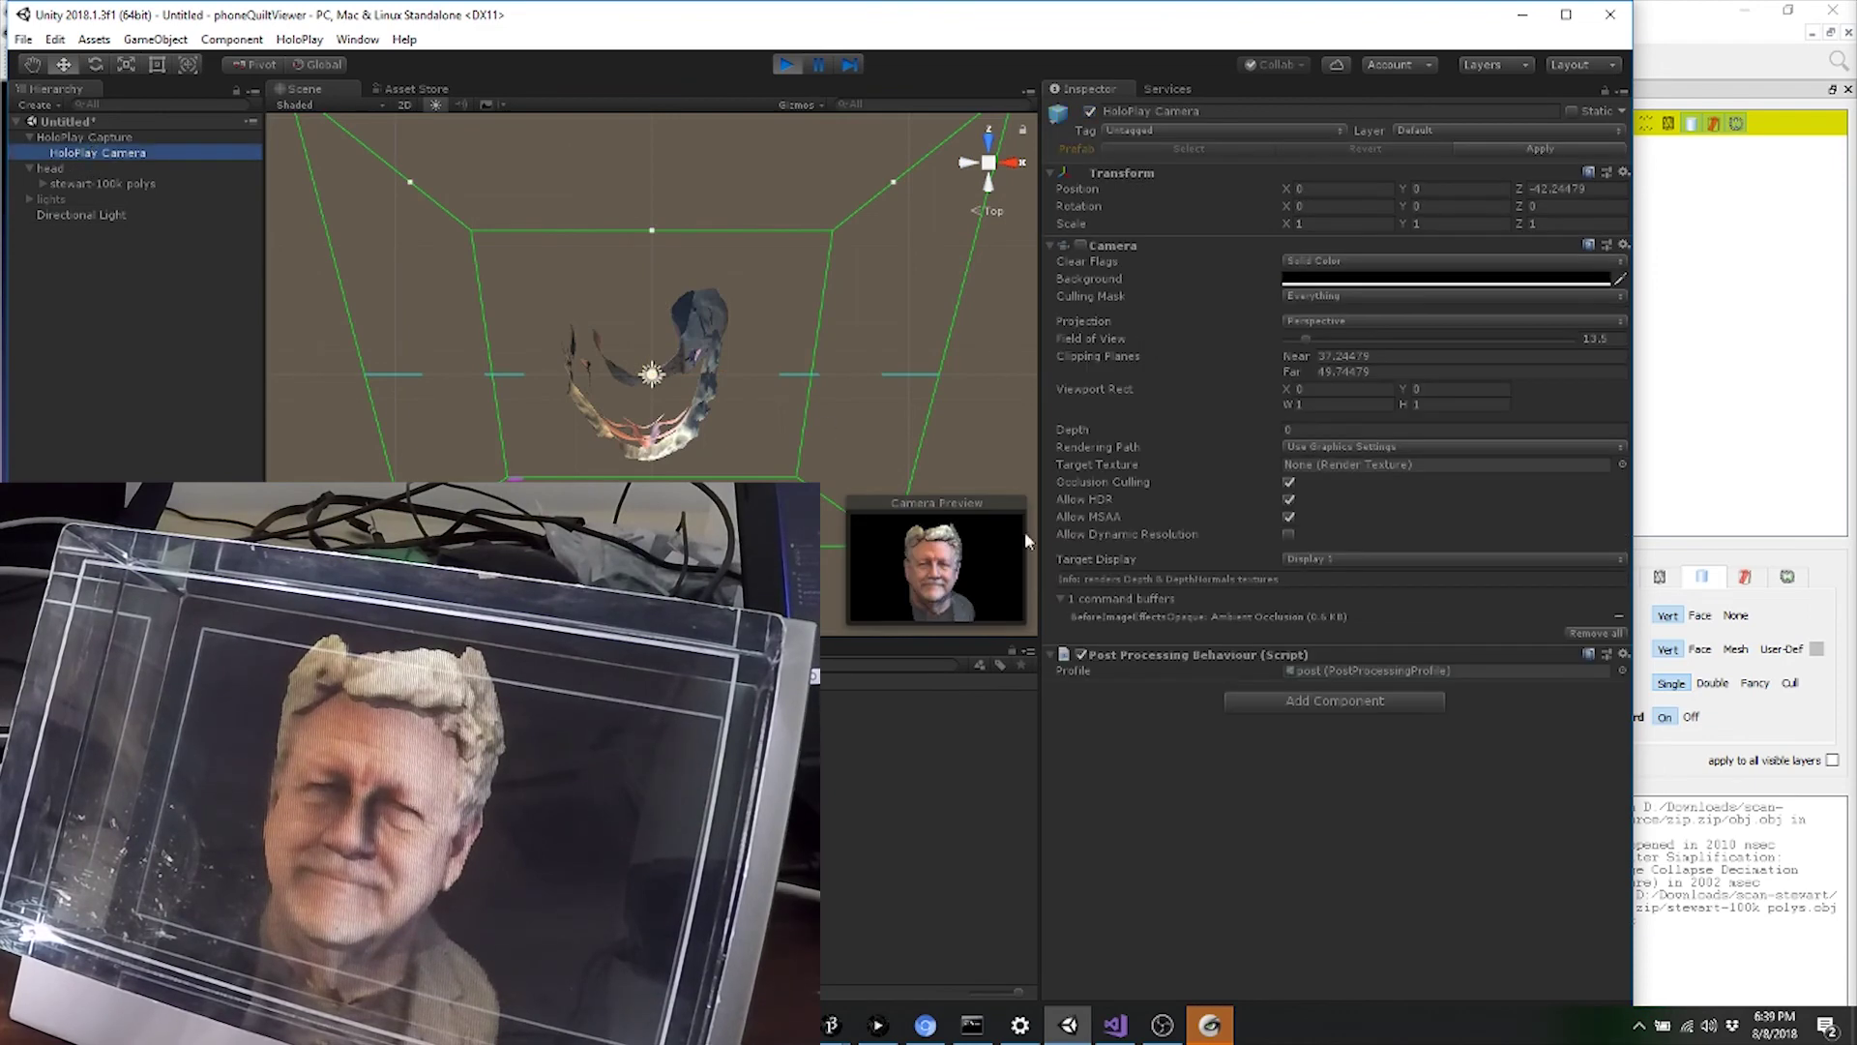
{"action": "left_click", "coordinate": [1081, 655]}
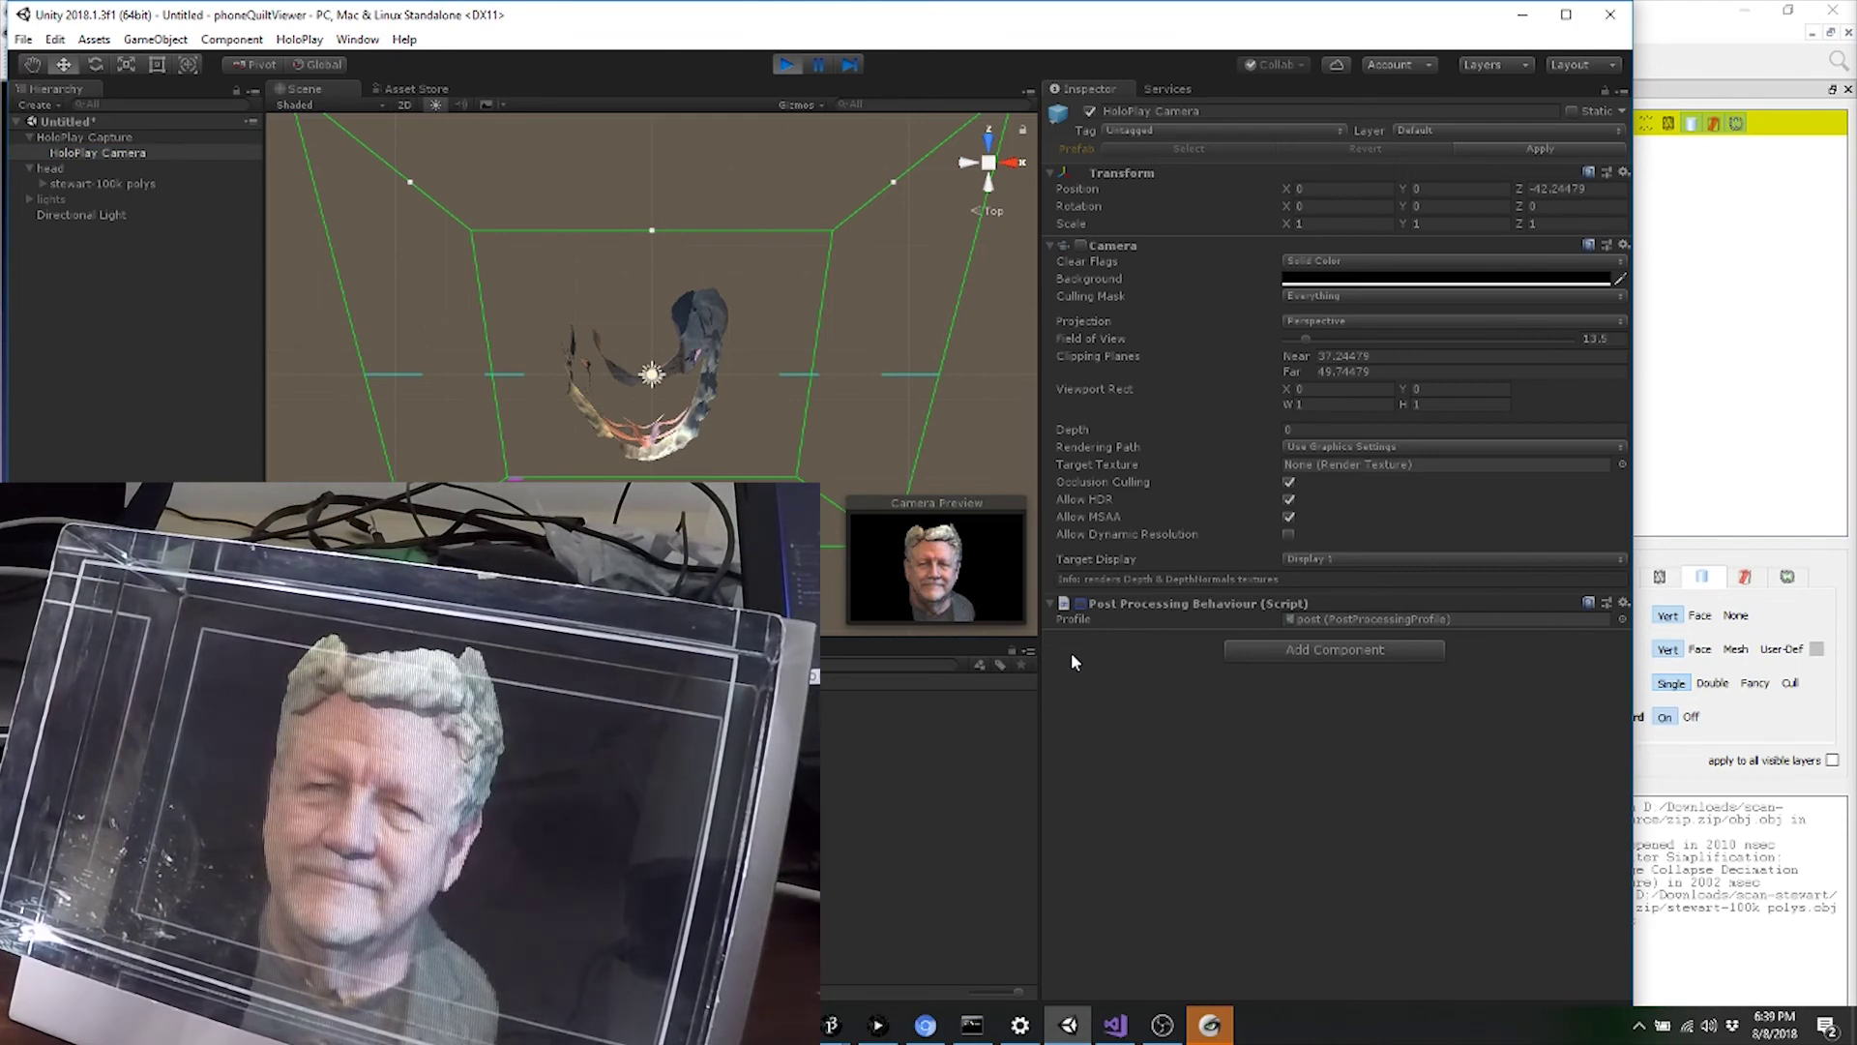
{"action": "left_click", "coordinate": [1082, 601]}
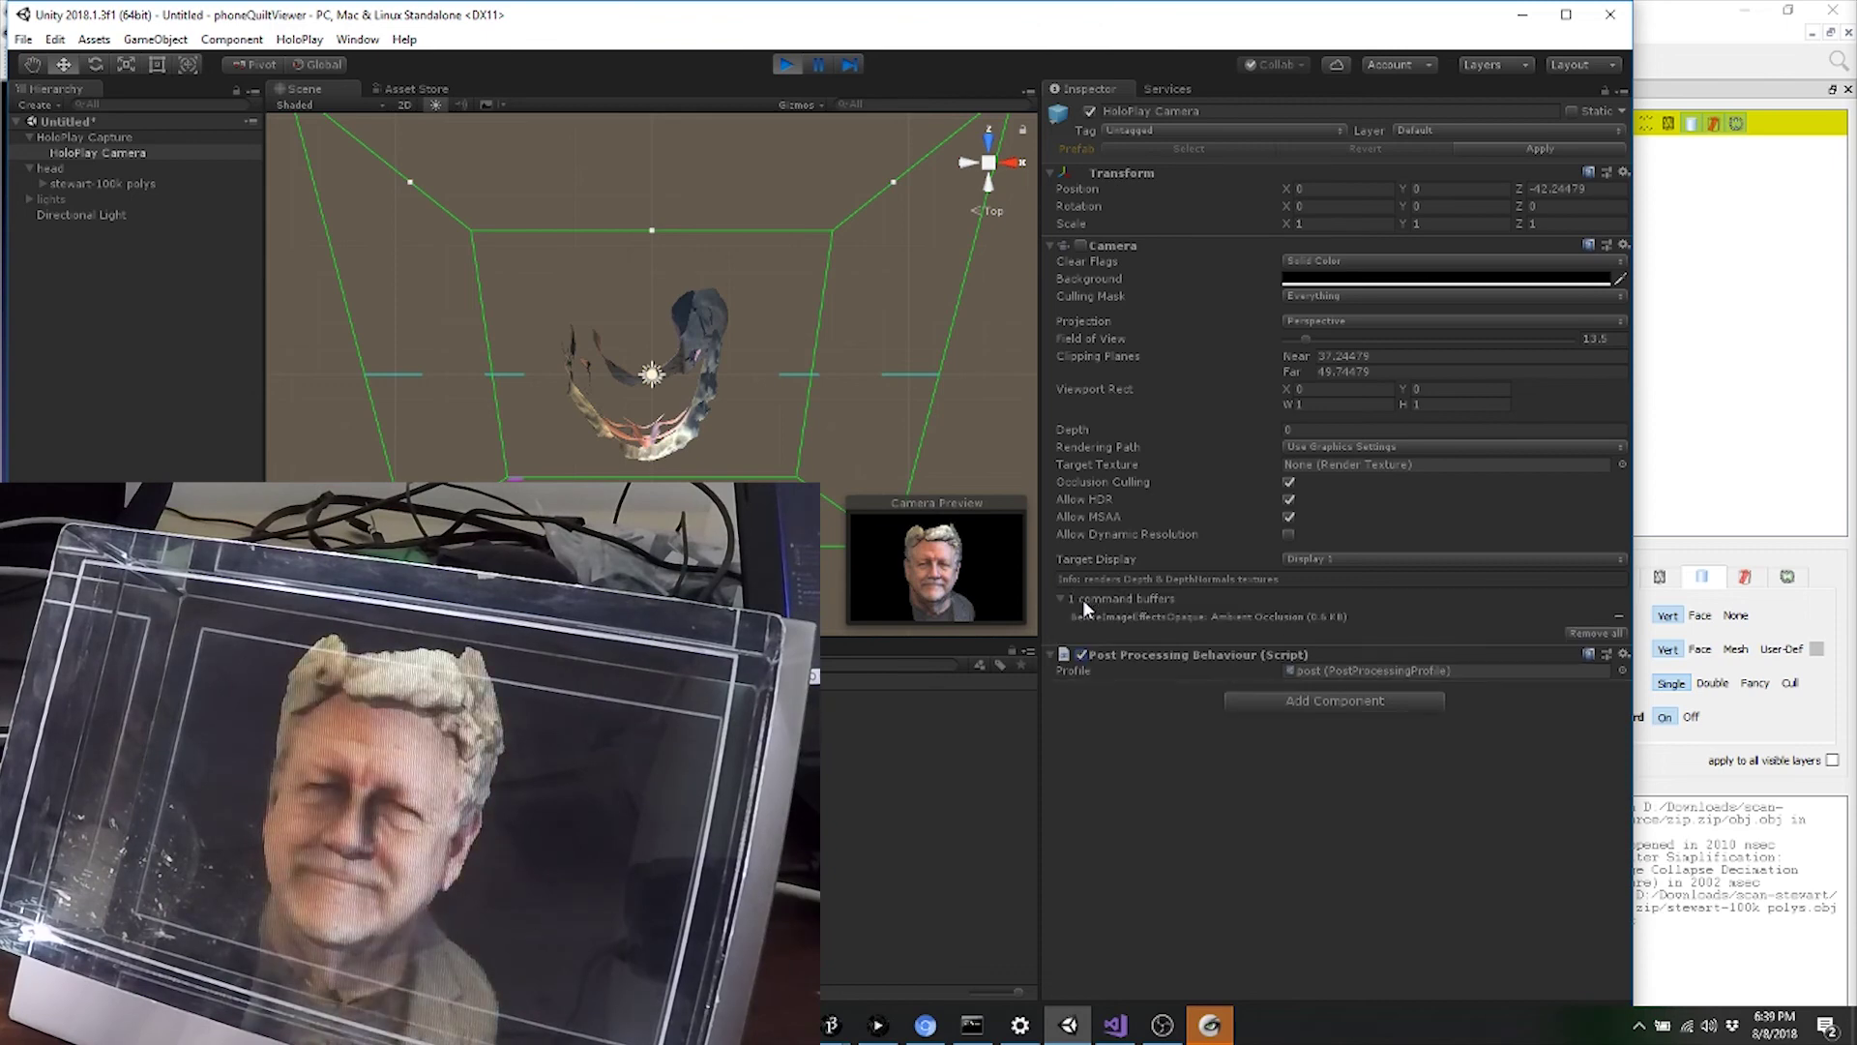
Reactivate the "lights" object and deactivate the Directional Light so only the spot lights light the head.
{"action": "left_click", "coordinate": [64, 194]}
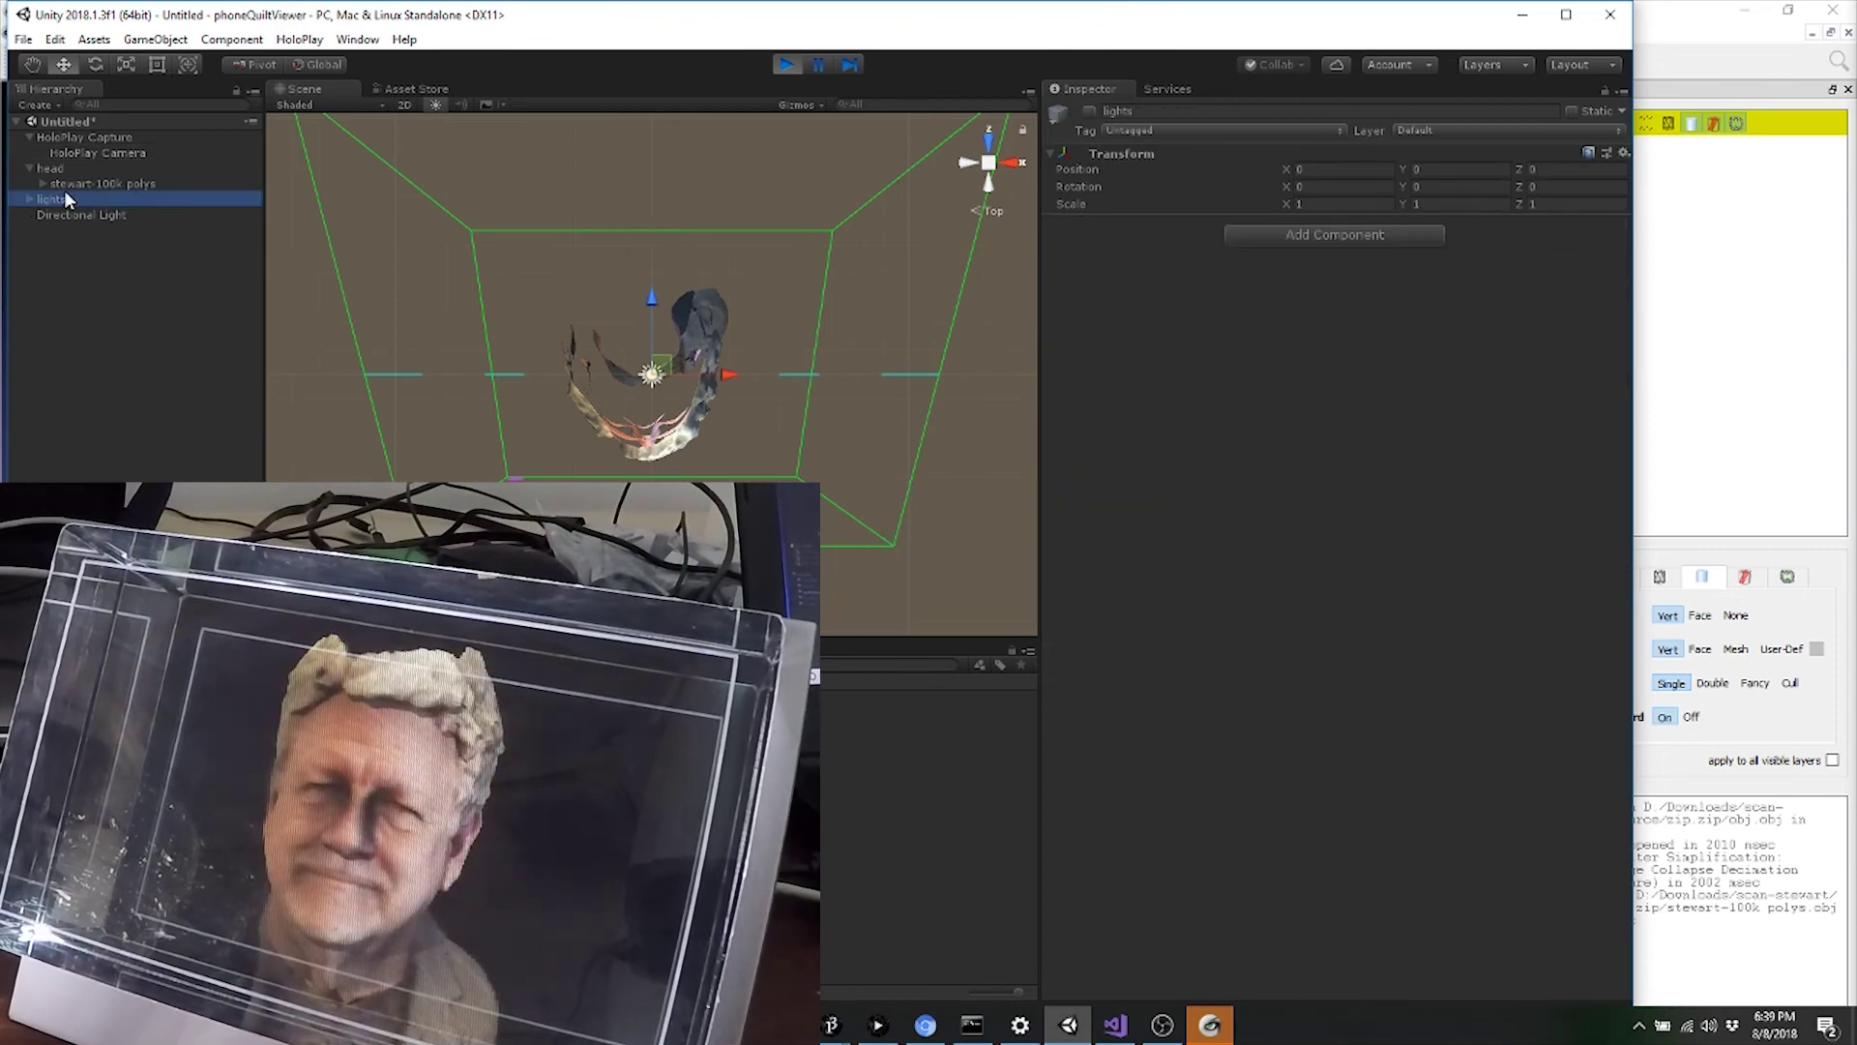
{"action": "left_click", "coordinate": [1089, 112]}
{"action": "left_click", "coordinate": [112, 214]}
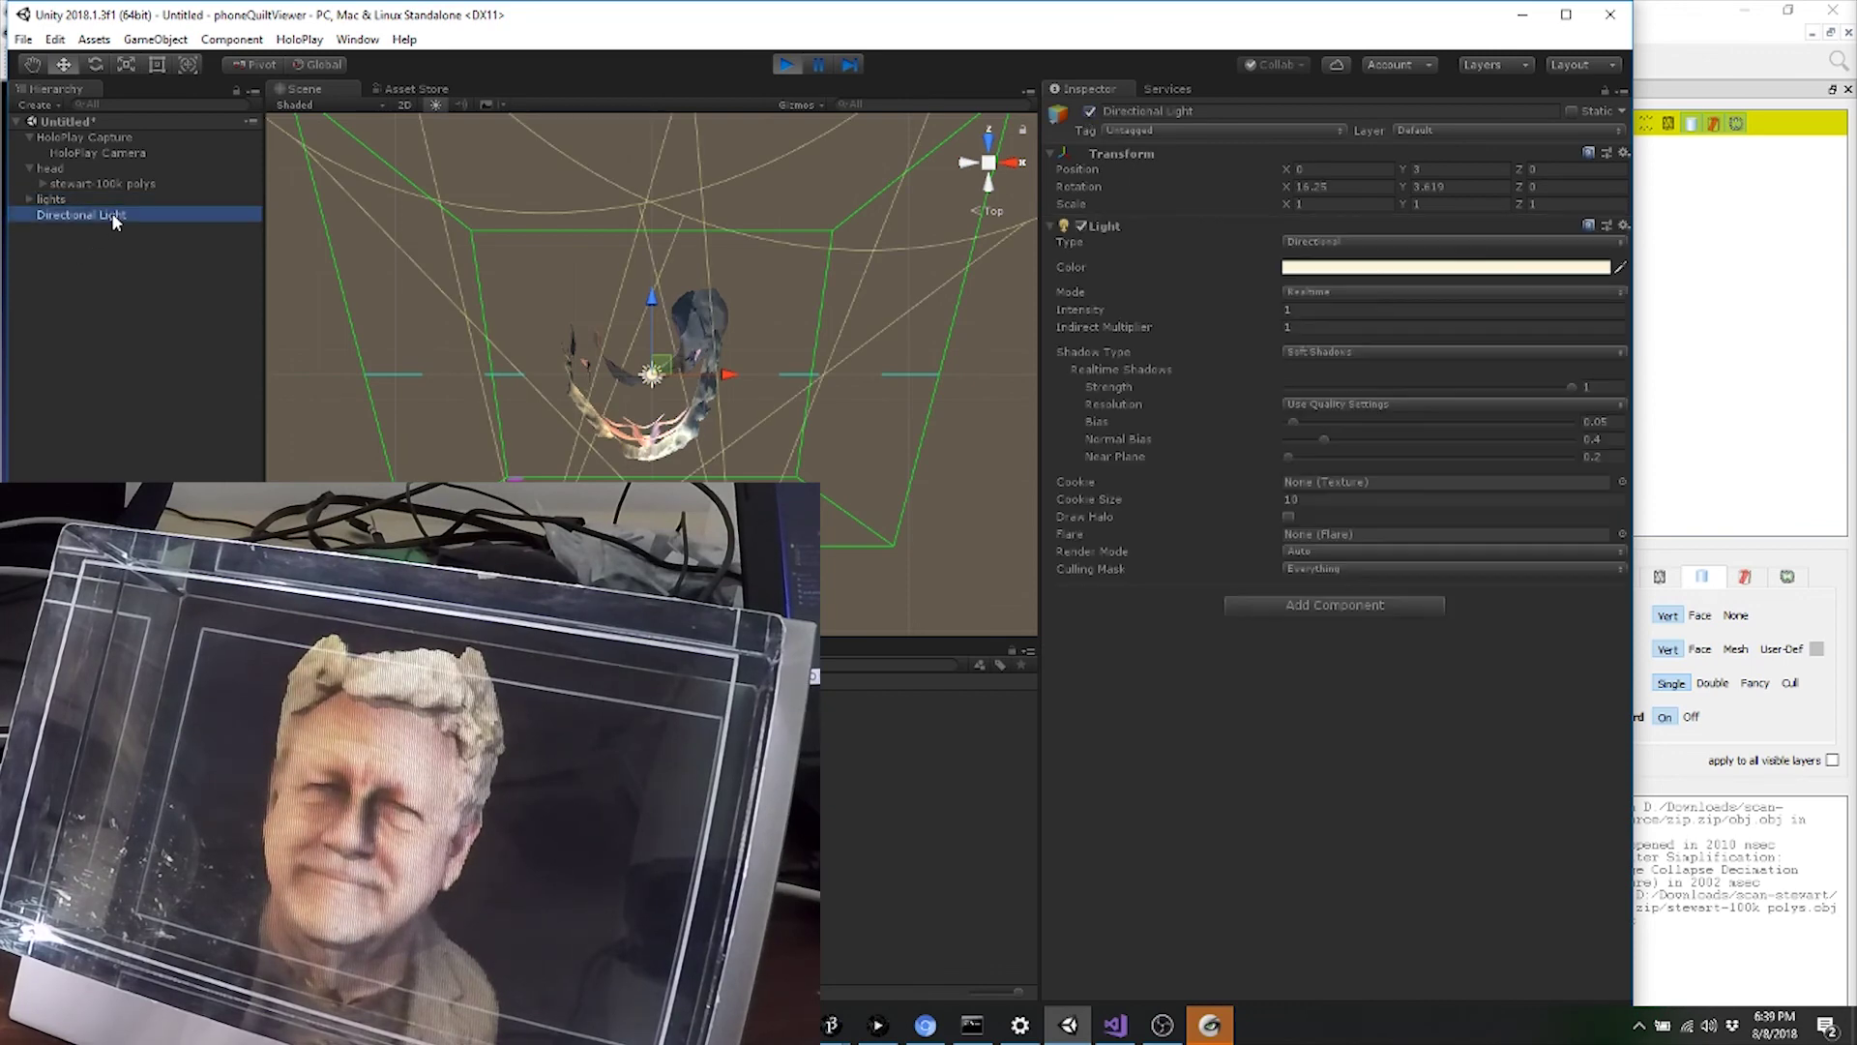
{"action": "left_click", "coordinate": [1090, 111]}
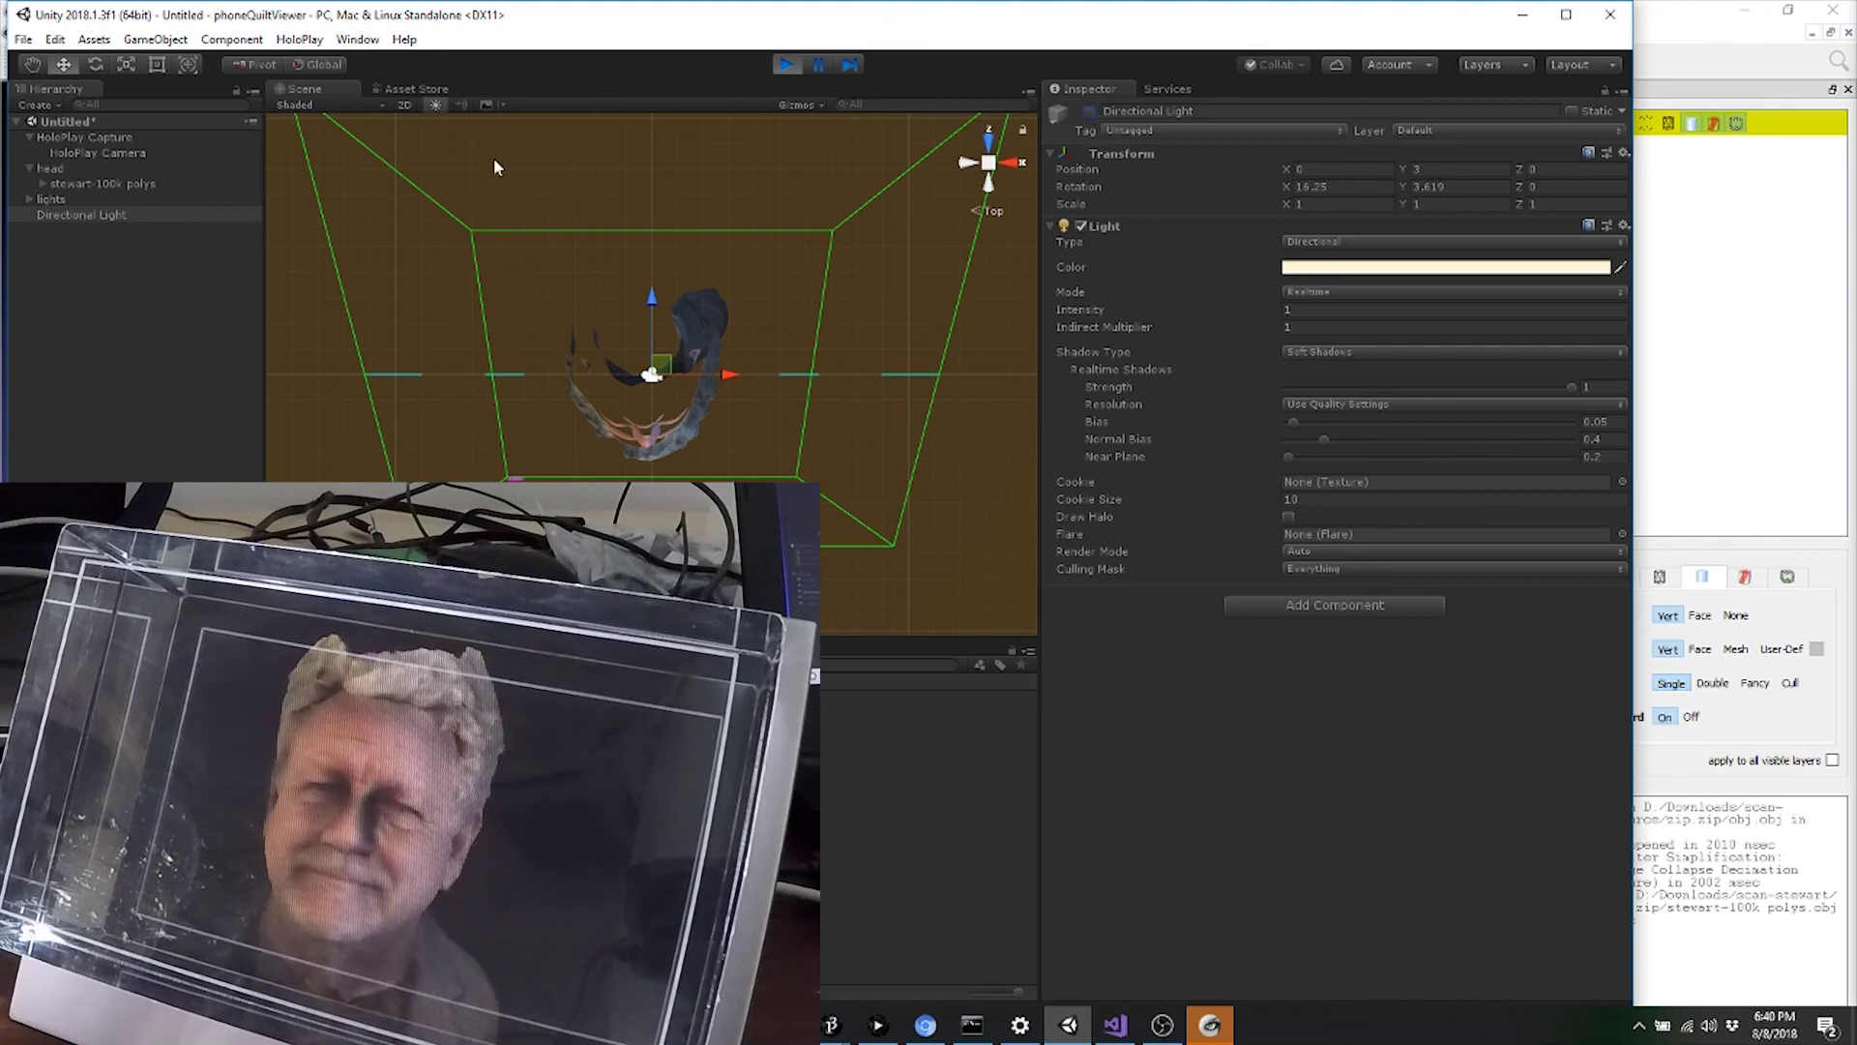
Set the Shadow Type of both spot lights under "lights" to Hard Shadows.
{"action": "left_click", "coordinate": [29, 198]}
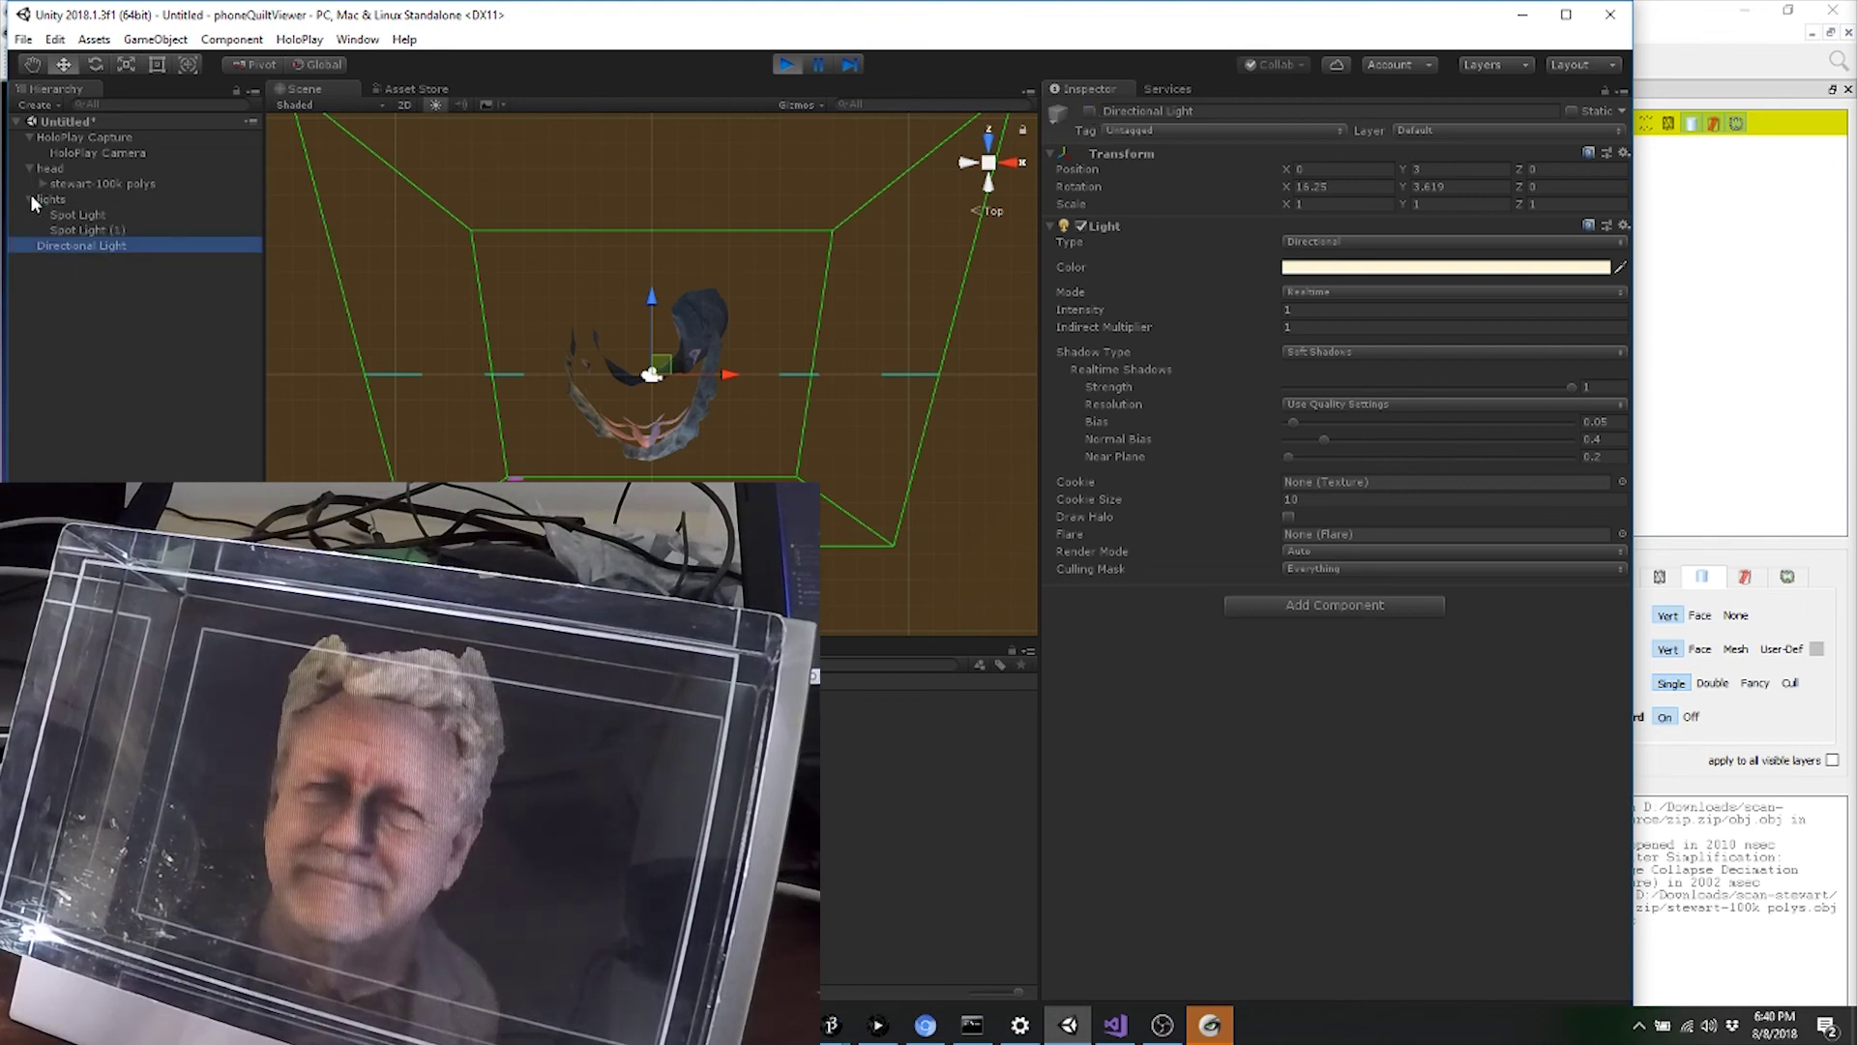
{"action": "left_click", "coordinate": [64, 214]}
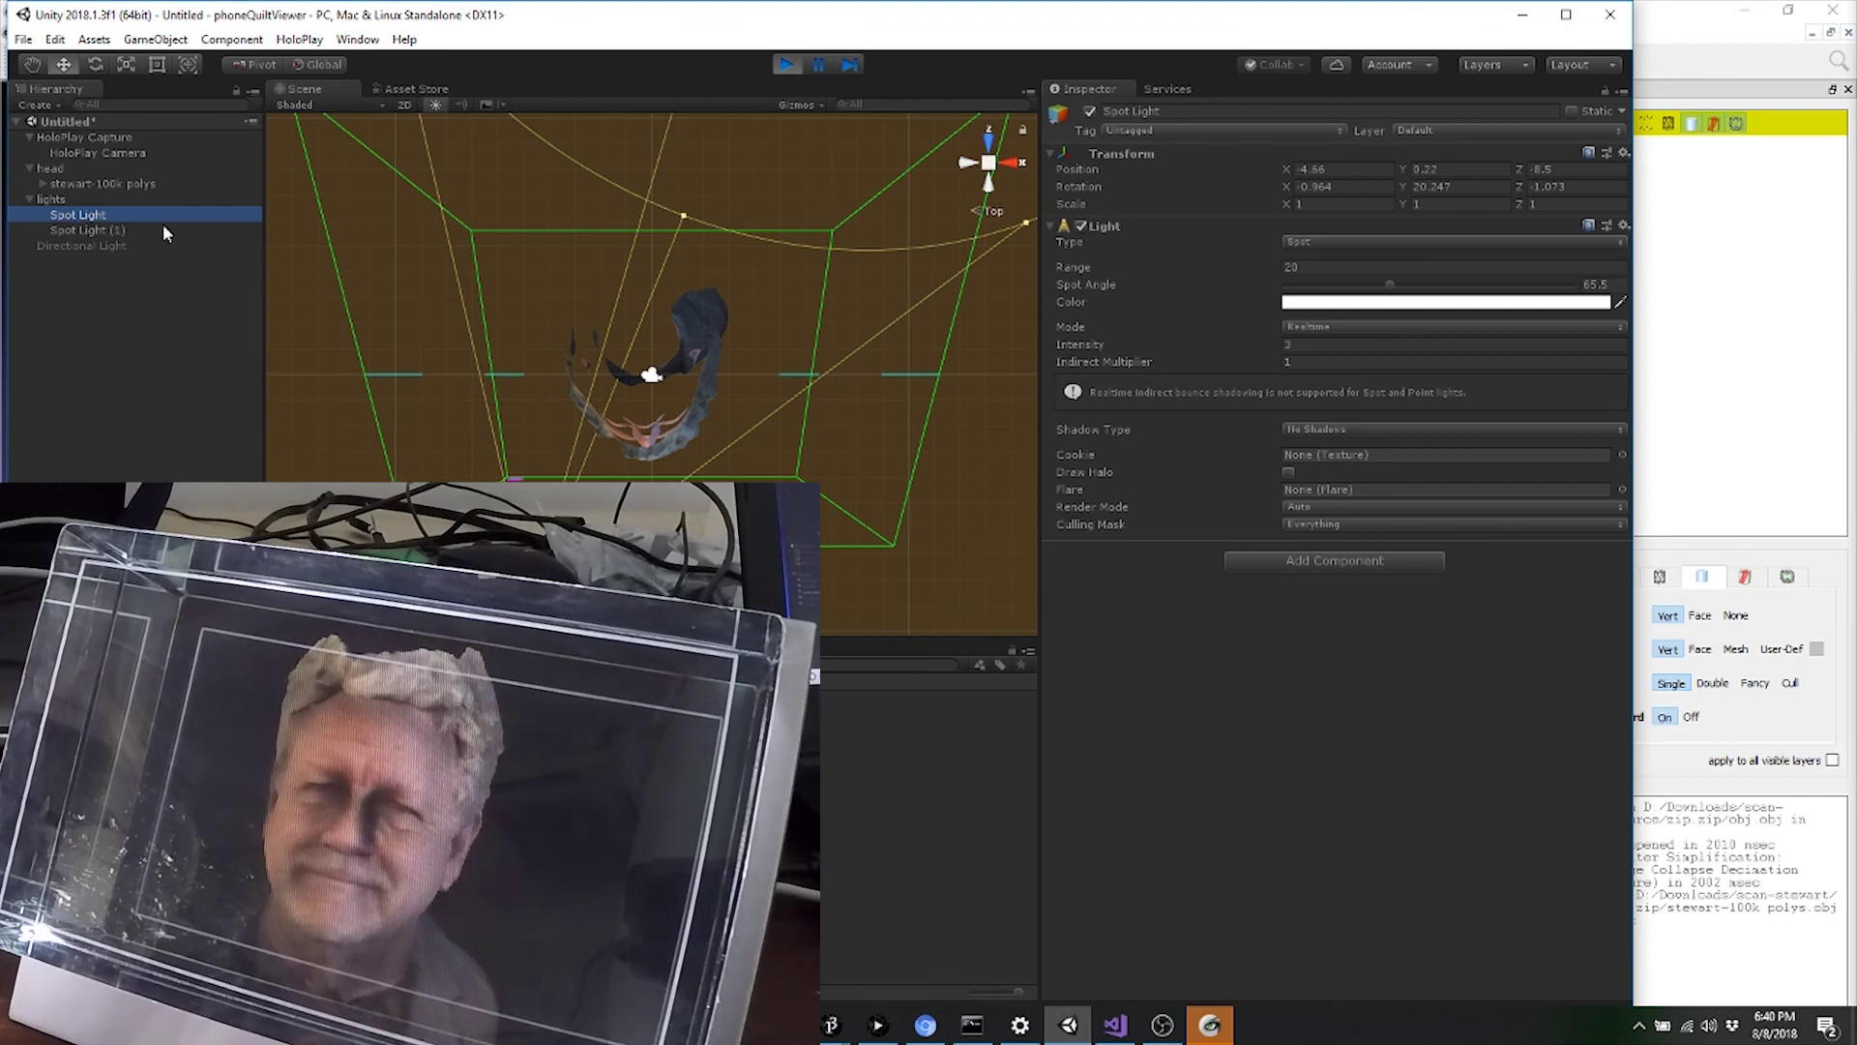
{"action": "left_click", "coordinate": [1316, 429]}
{"action": "left_click", "coordinate": [1340, 472]}
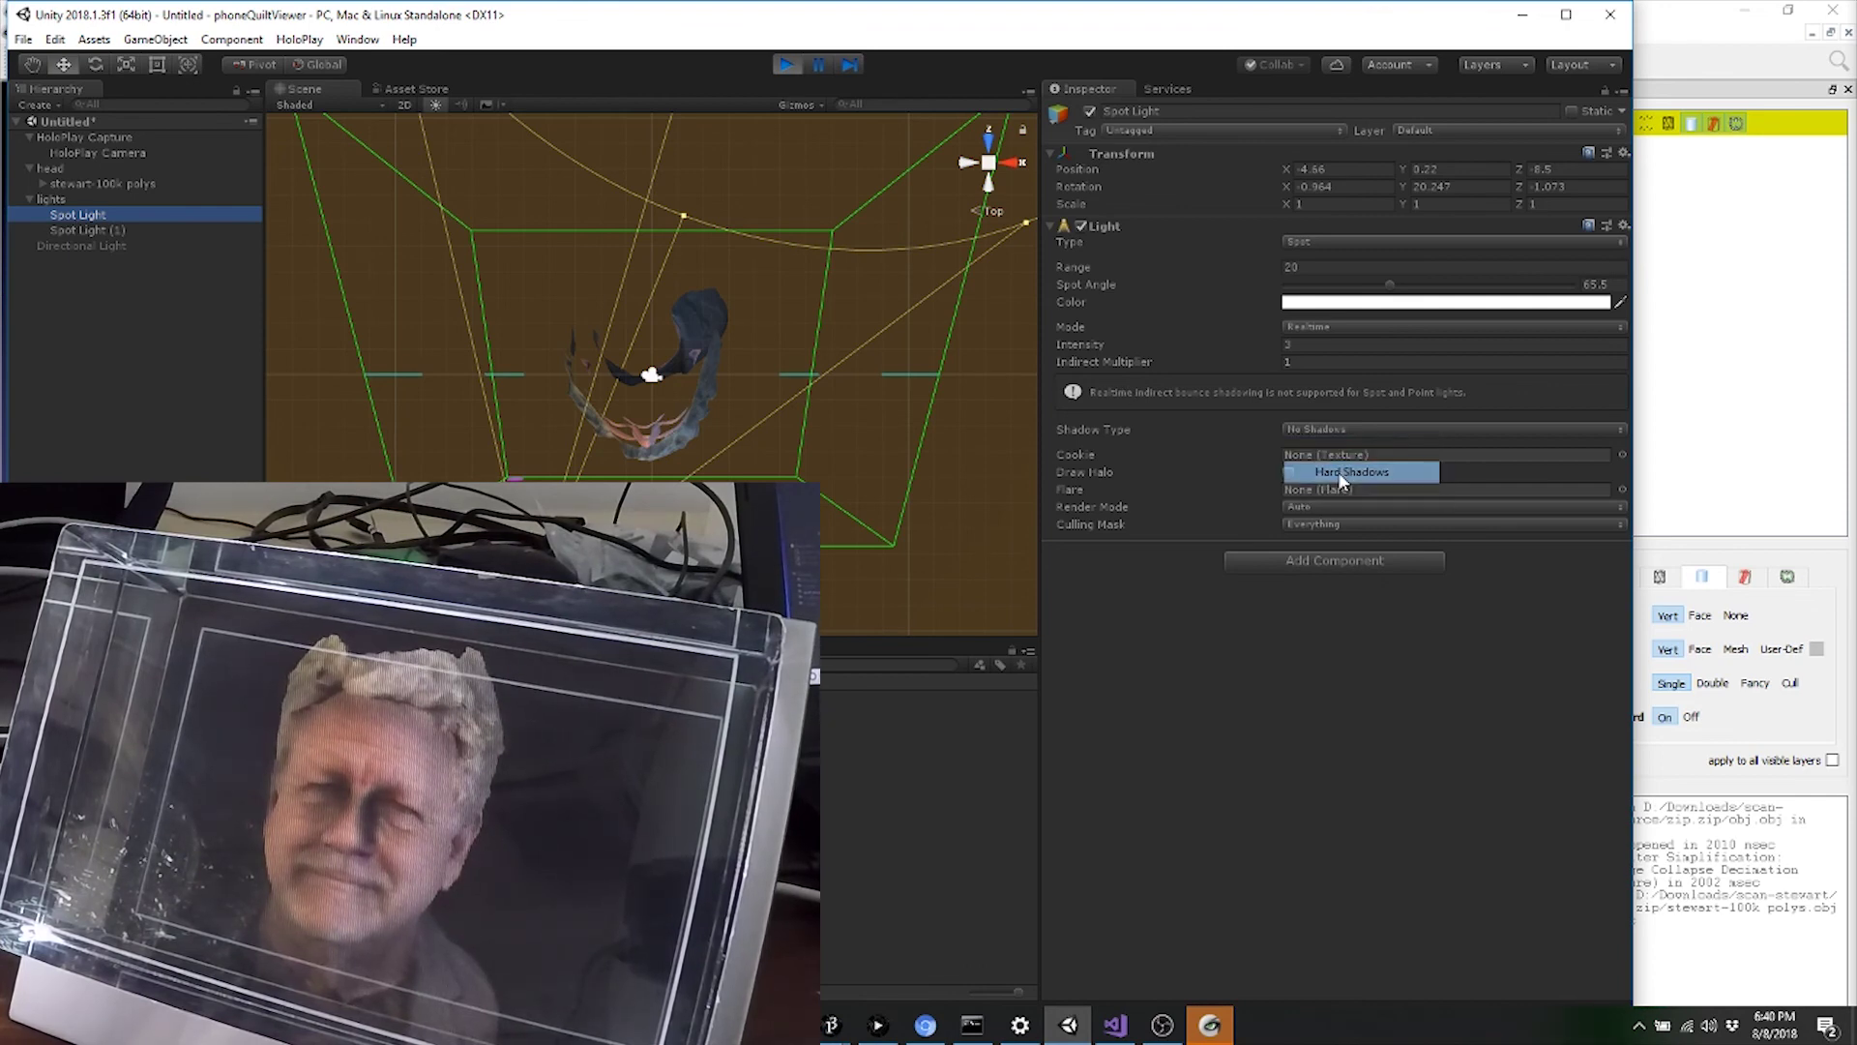
{"action": "left_click", "coordinate": [118, 230]}
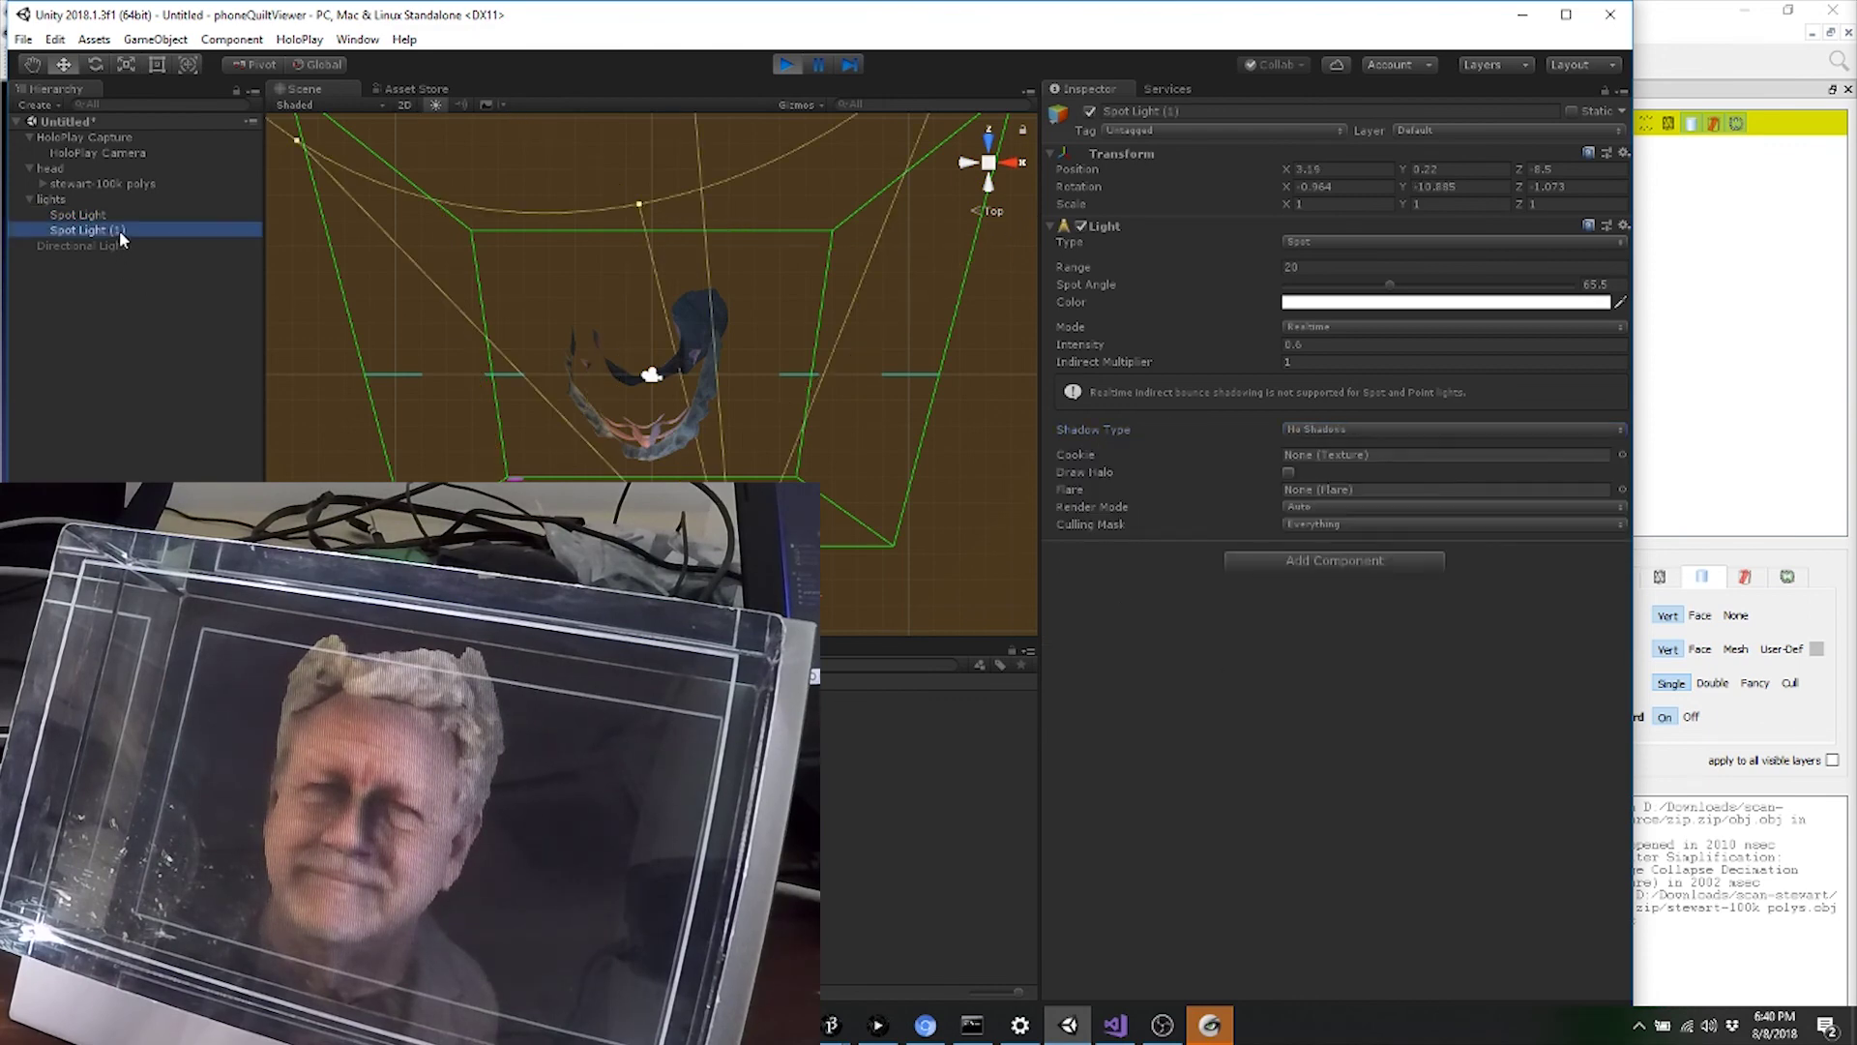
{"action": "left_click", "coordinate": [1345, 429]}
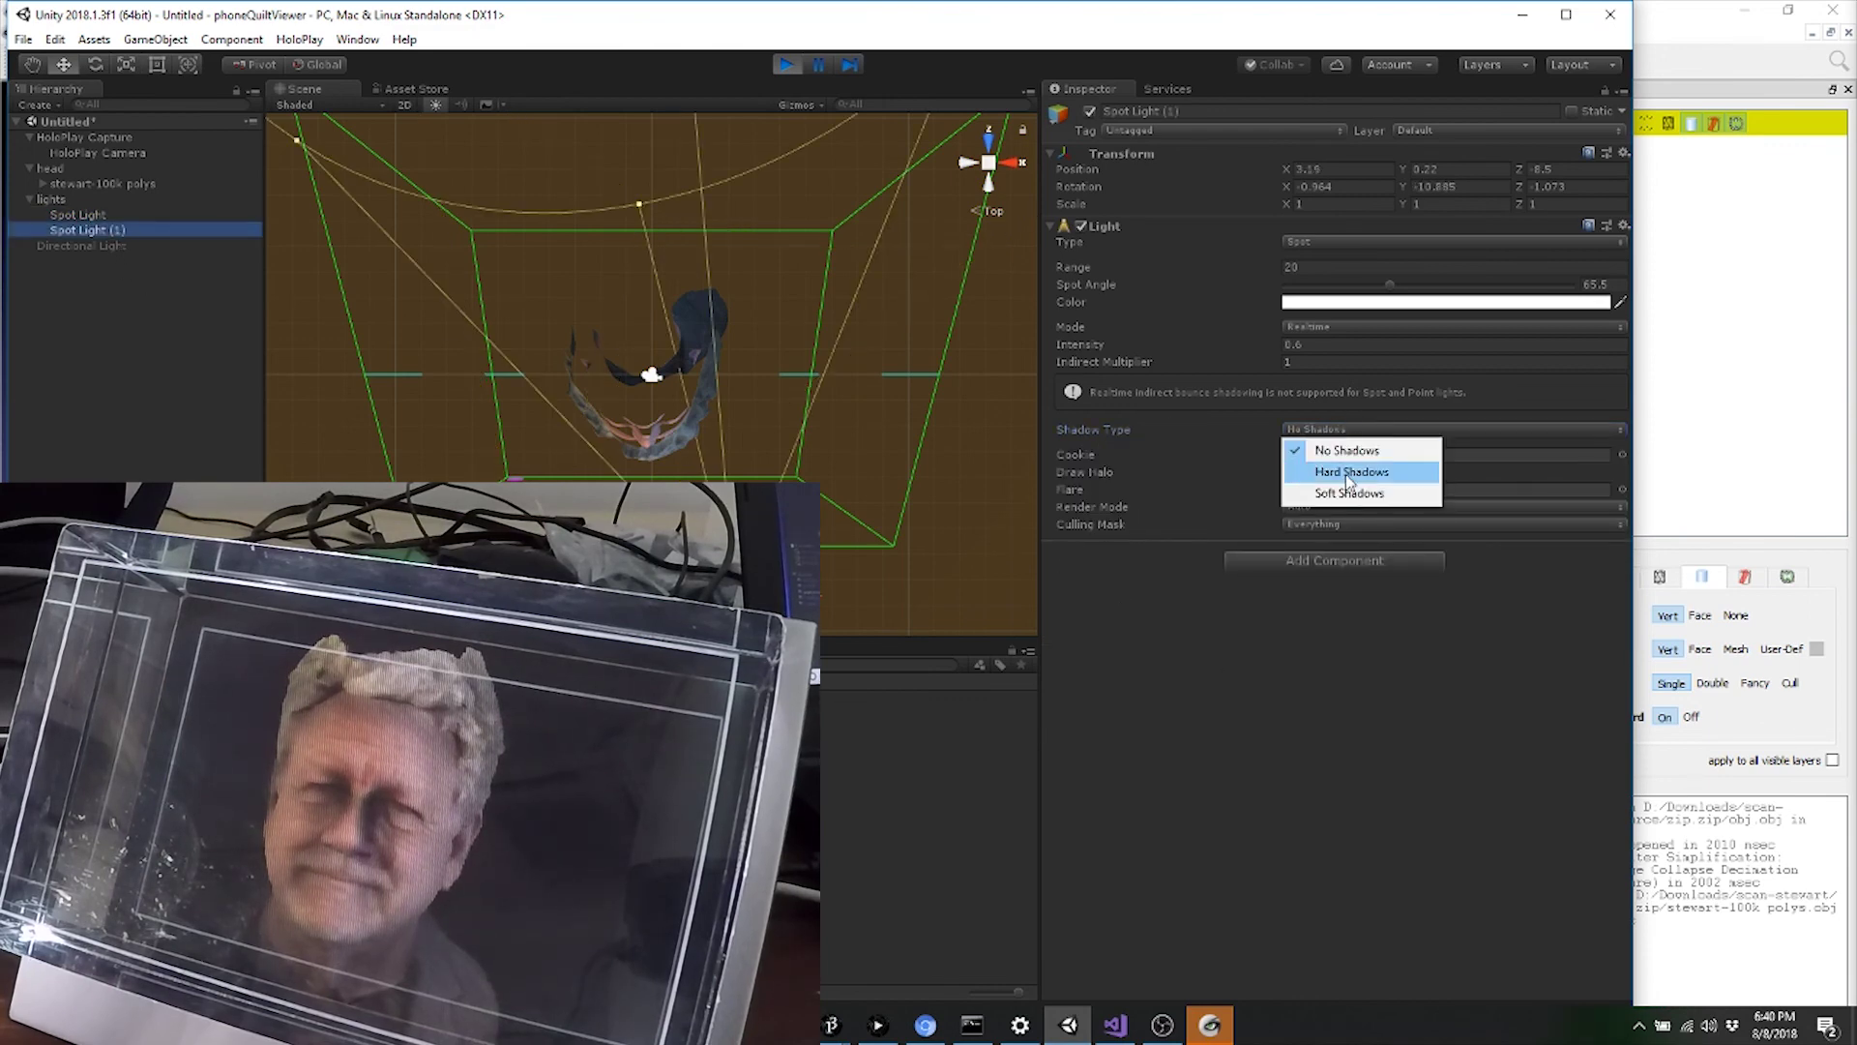
{"action": "left_click", "coordinate": [1345, 472]}
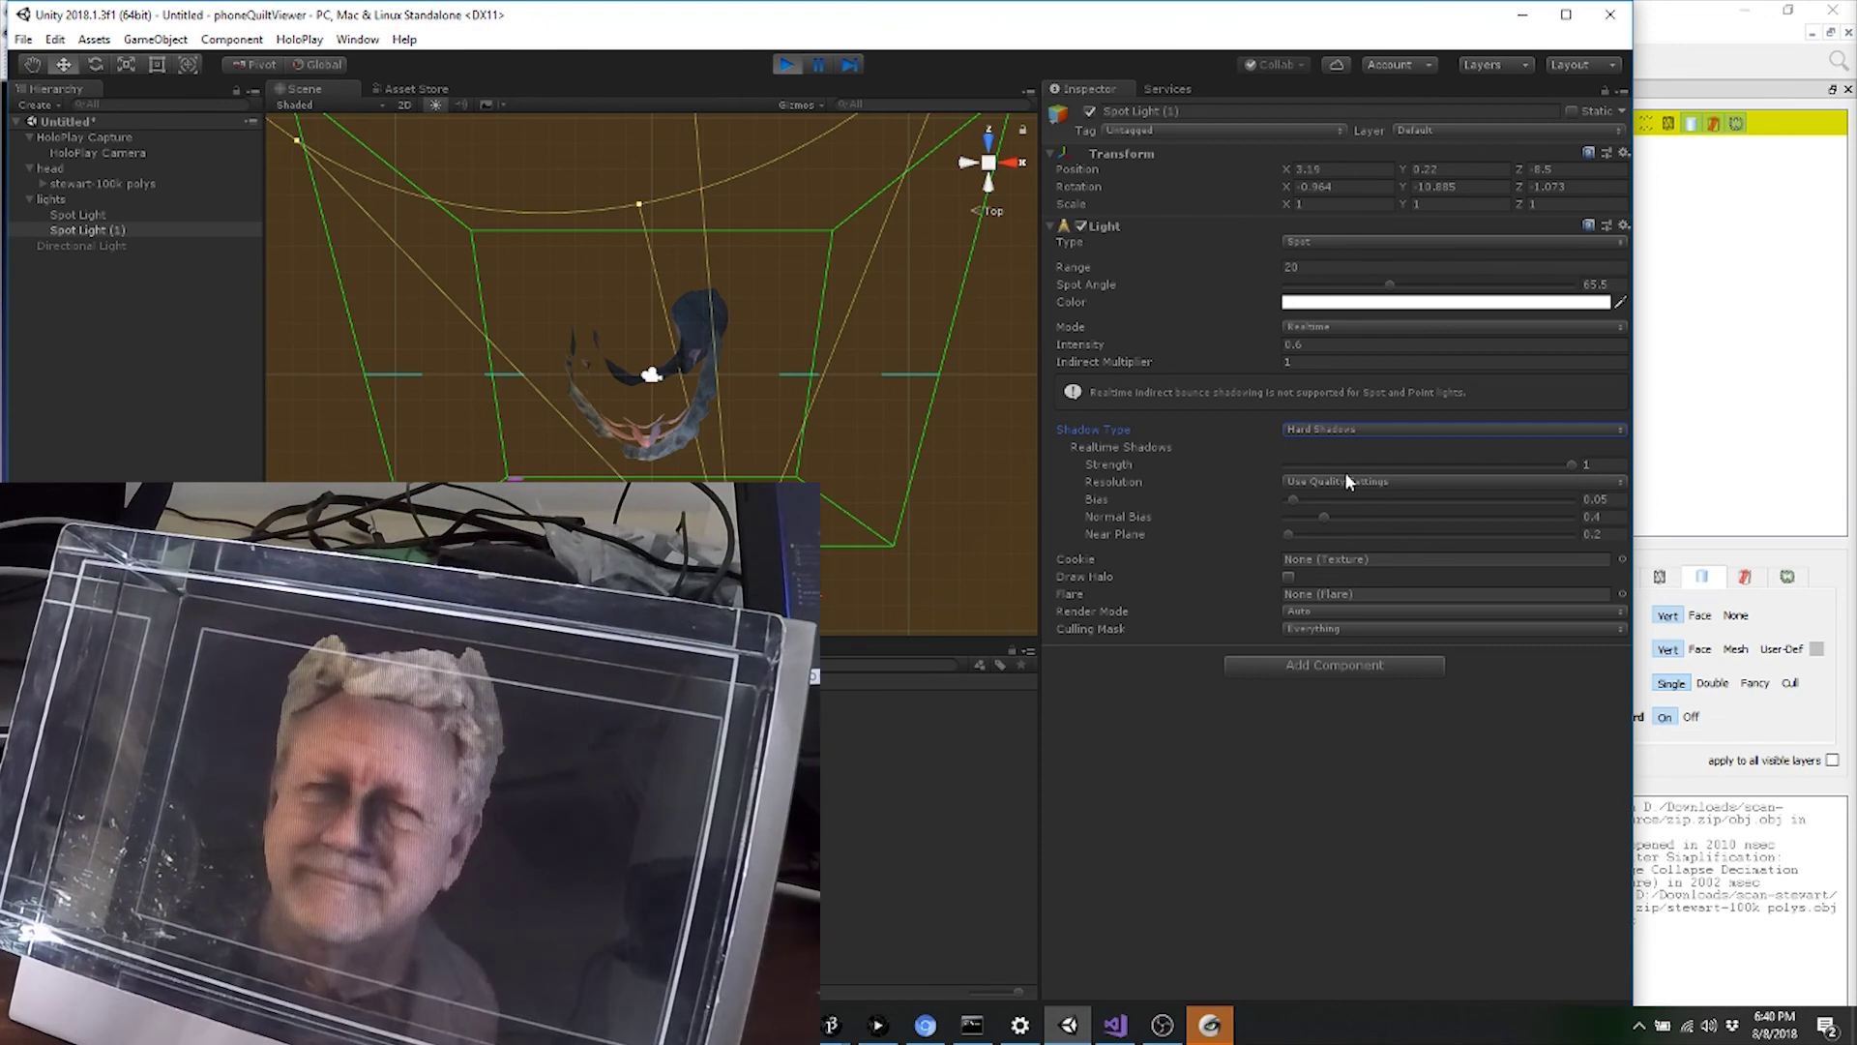
Try to rotate the whole "head" object about its vertical axis under the spot lights.
{"action": "left_click", "coordinate": [662, 435]}
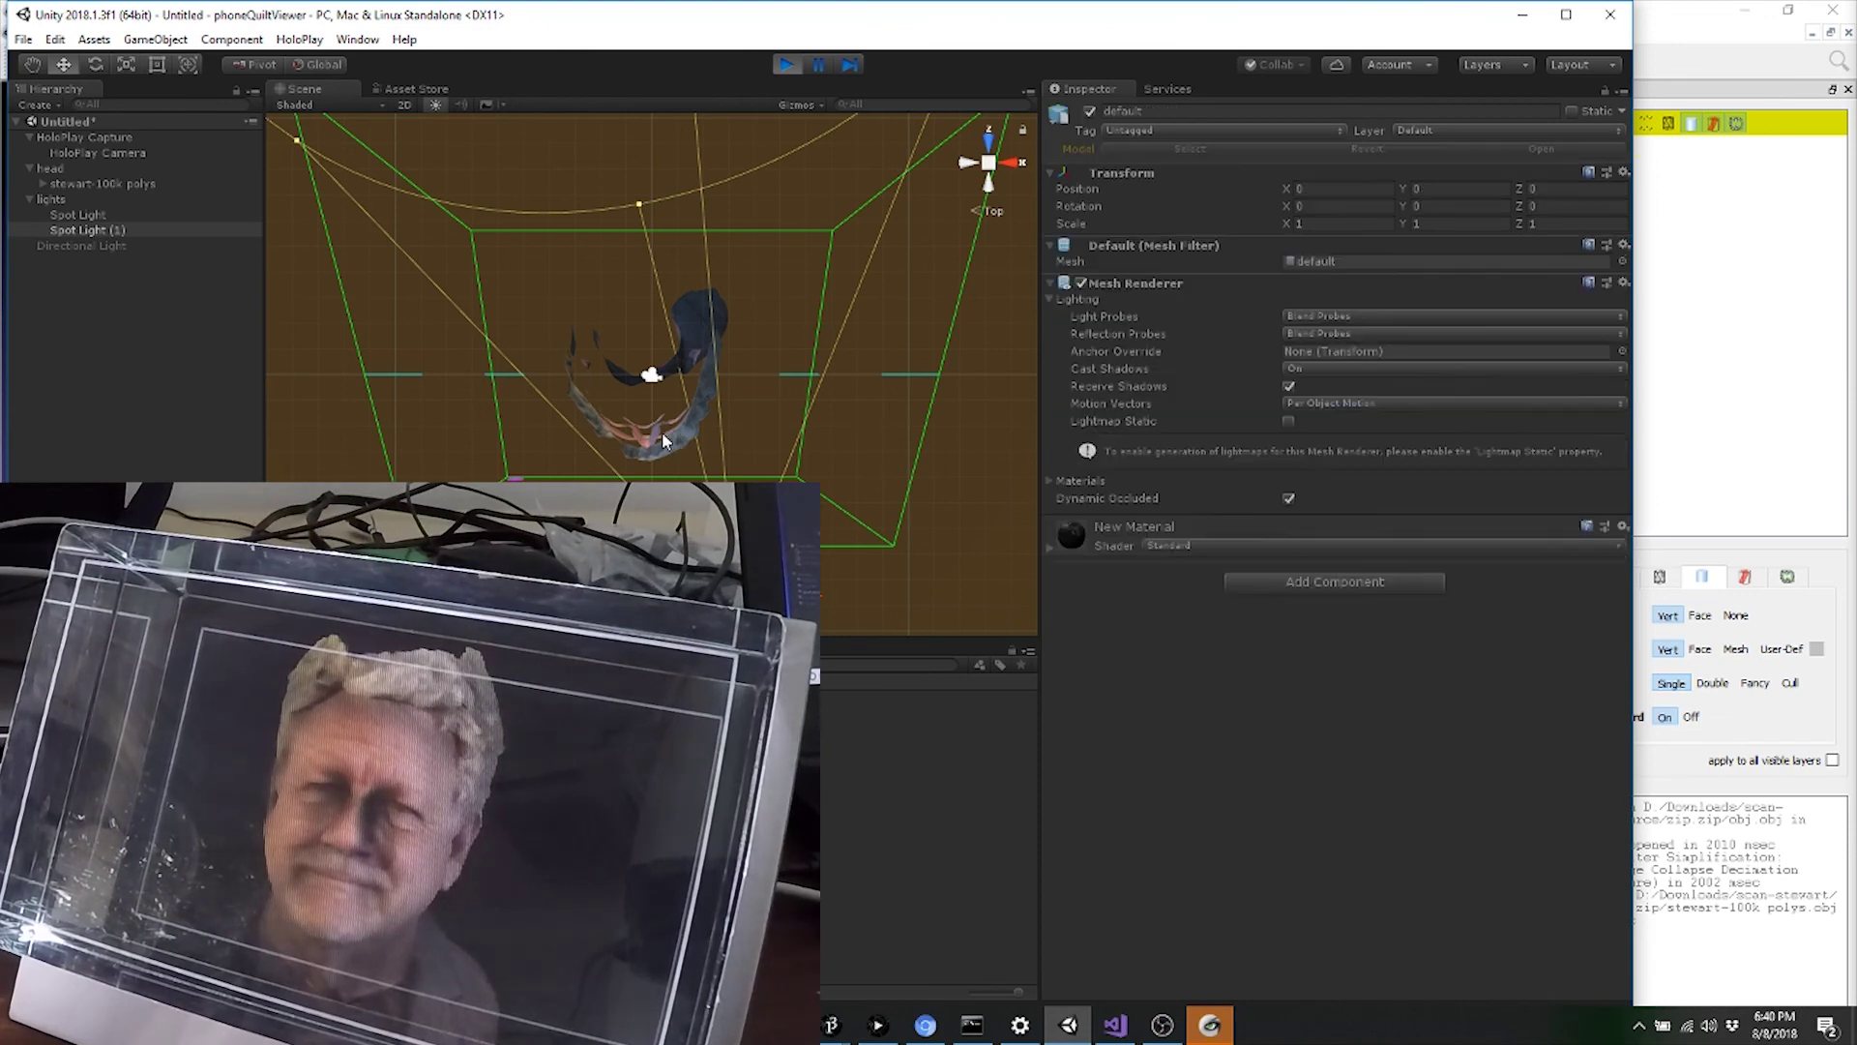
{"action": "key", "text": "e"}
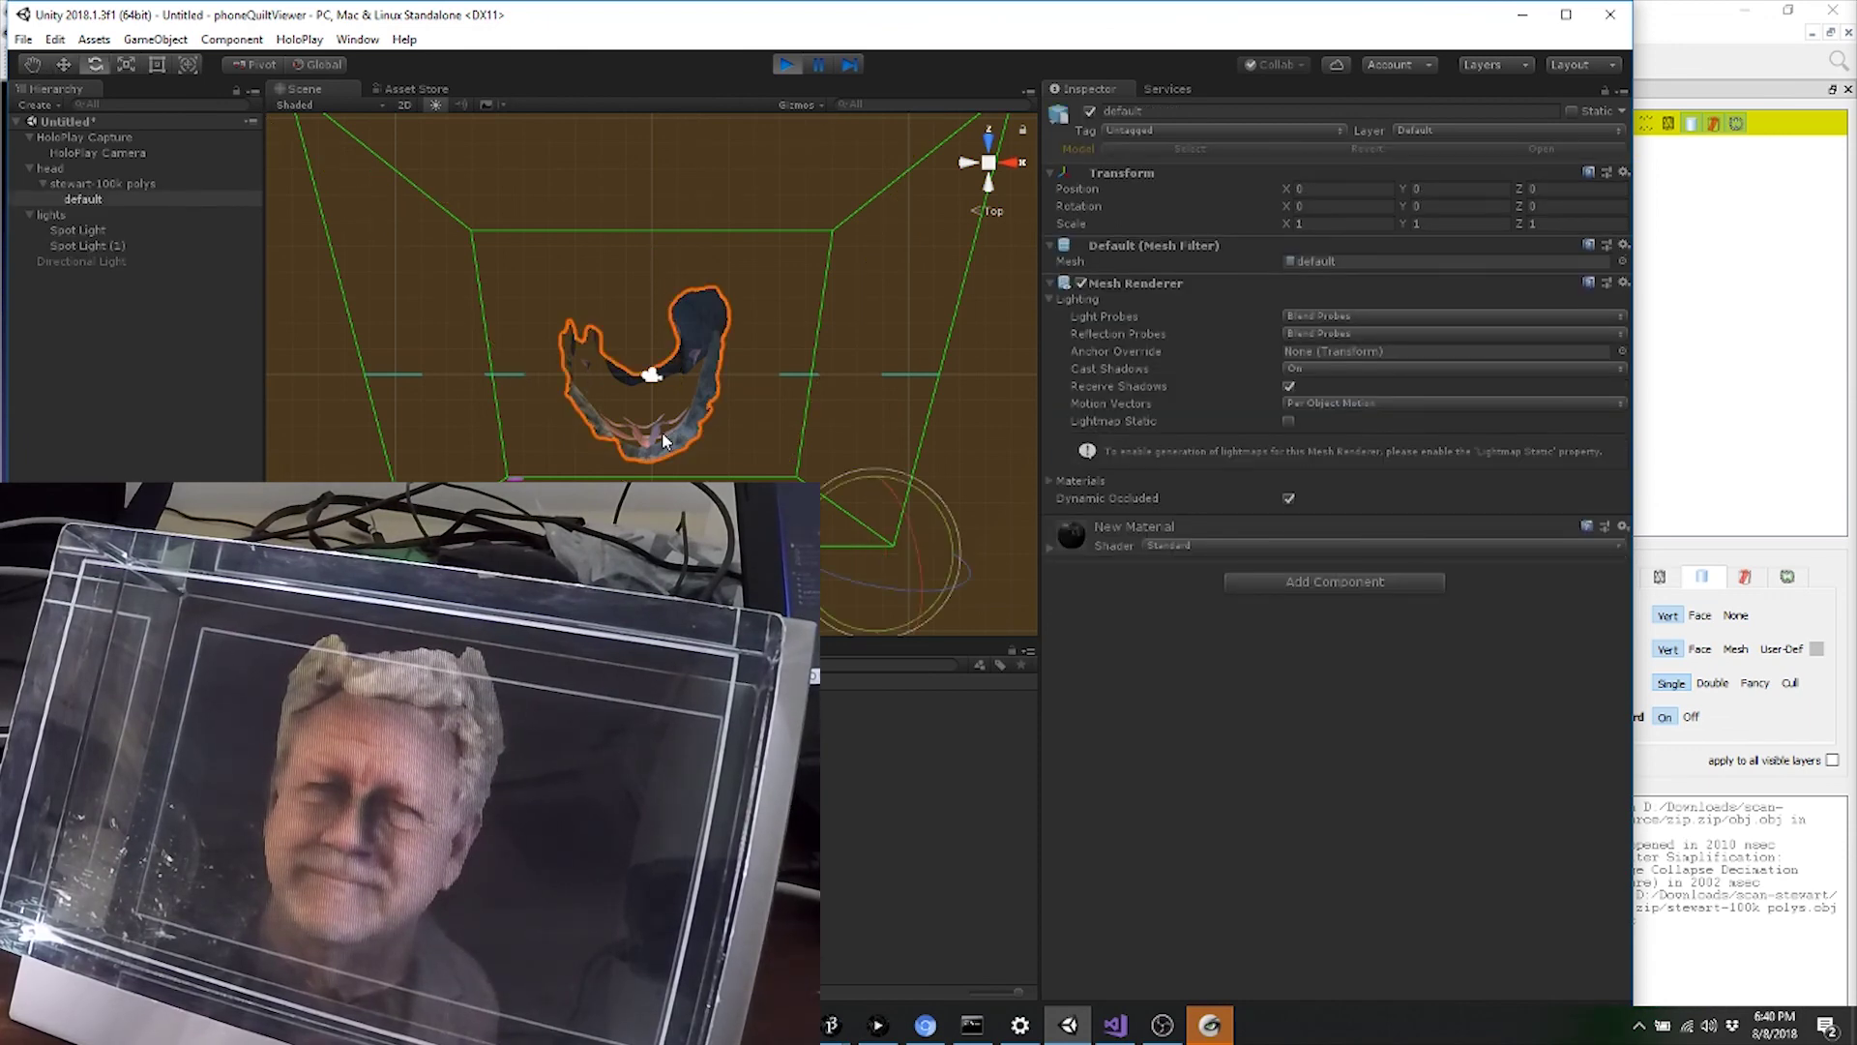
{"action": "left_click", "coordinate": [75, 170]}
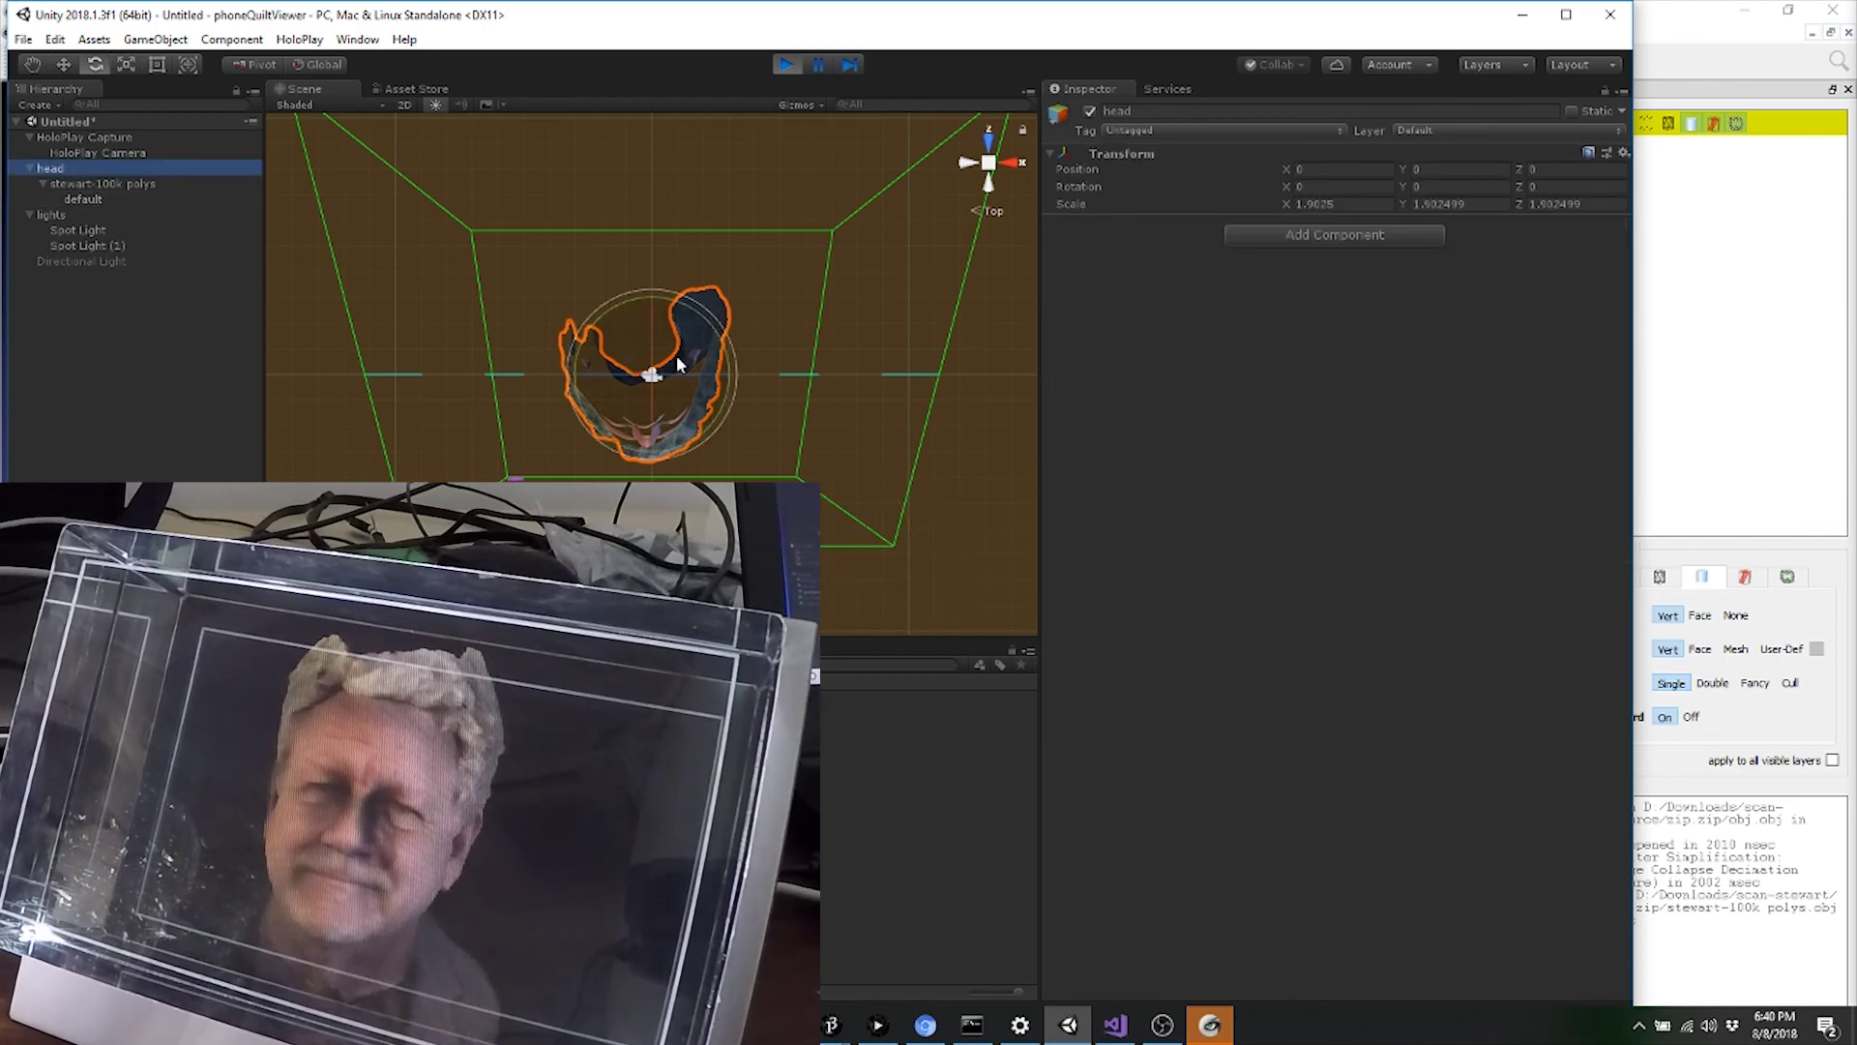
{"action": "left_click_drag", "start_coordinate": [723, 339], "coordinate": [527, 532]}
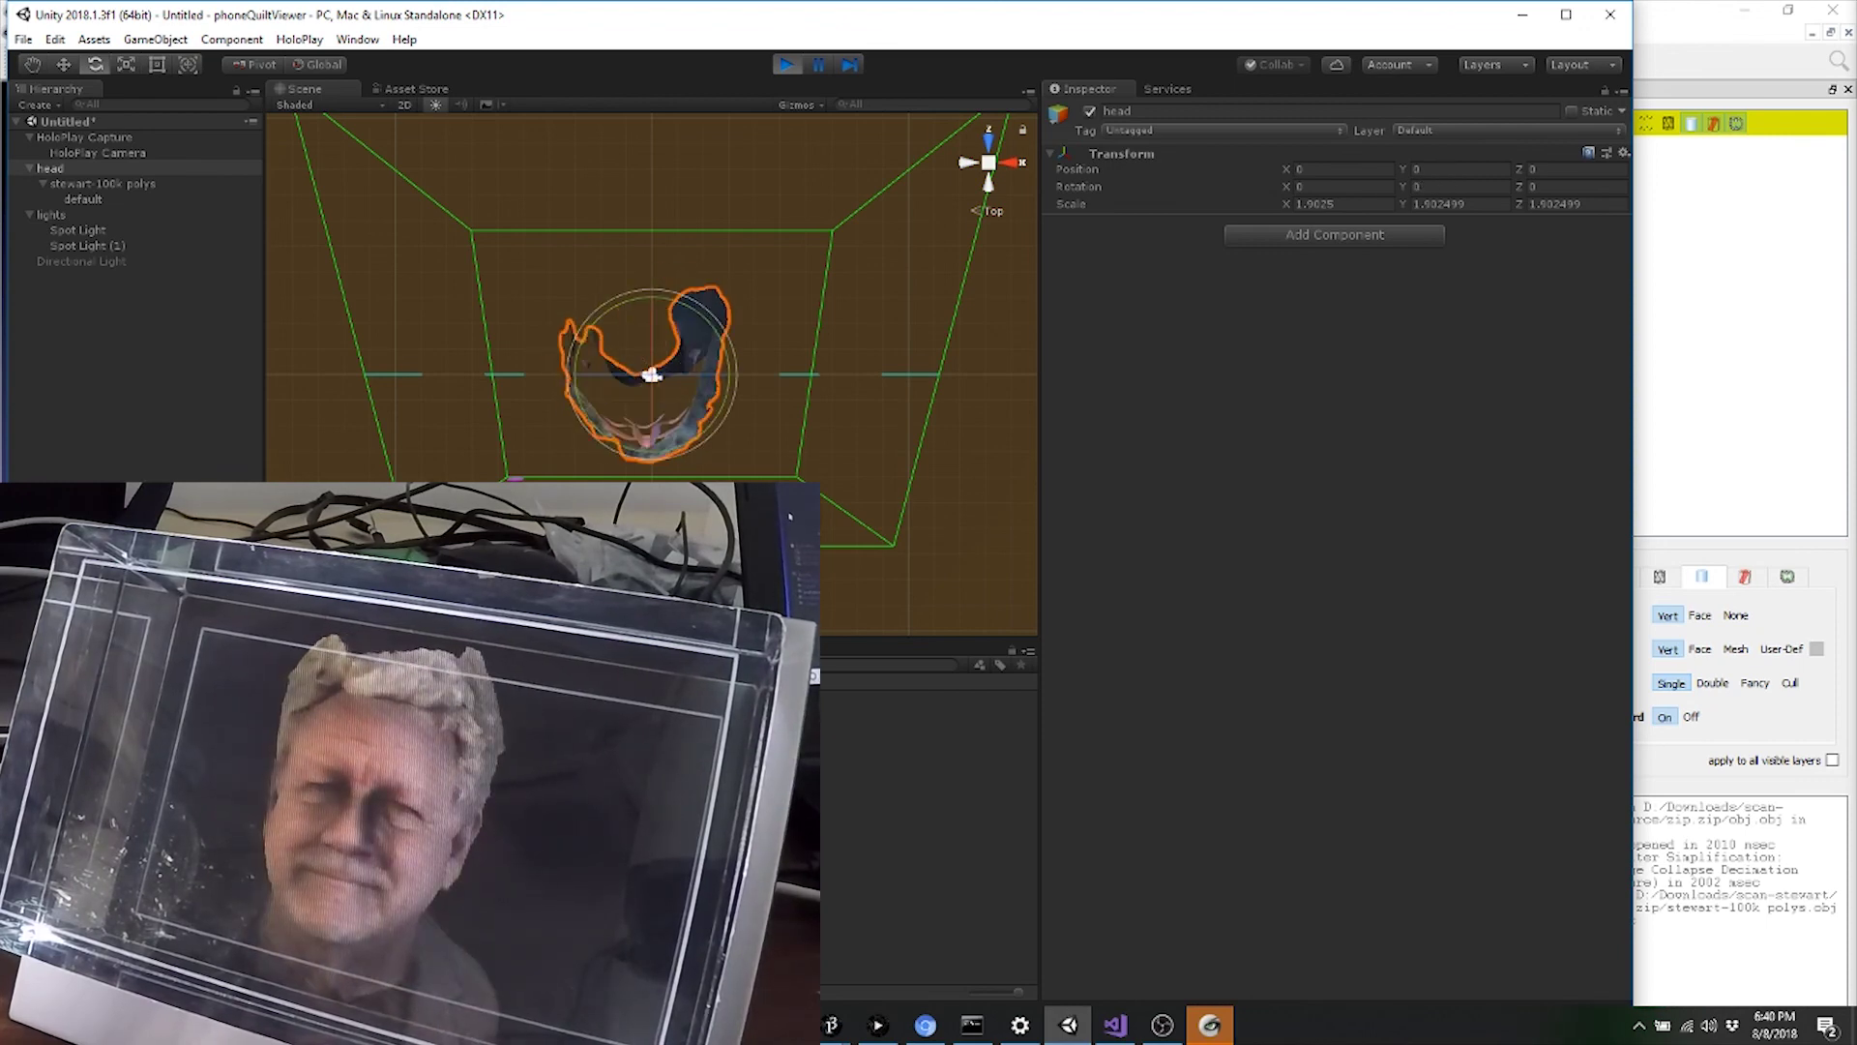